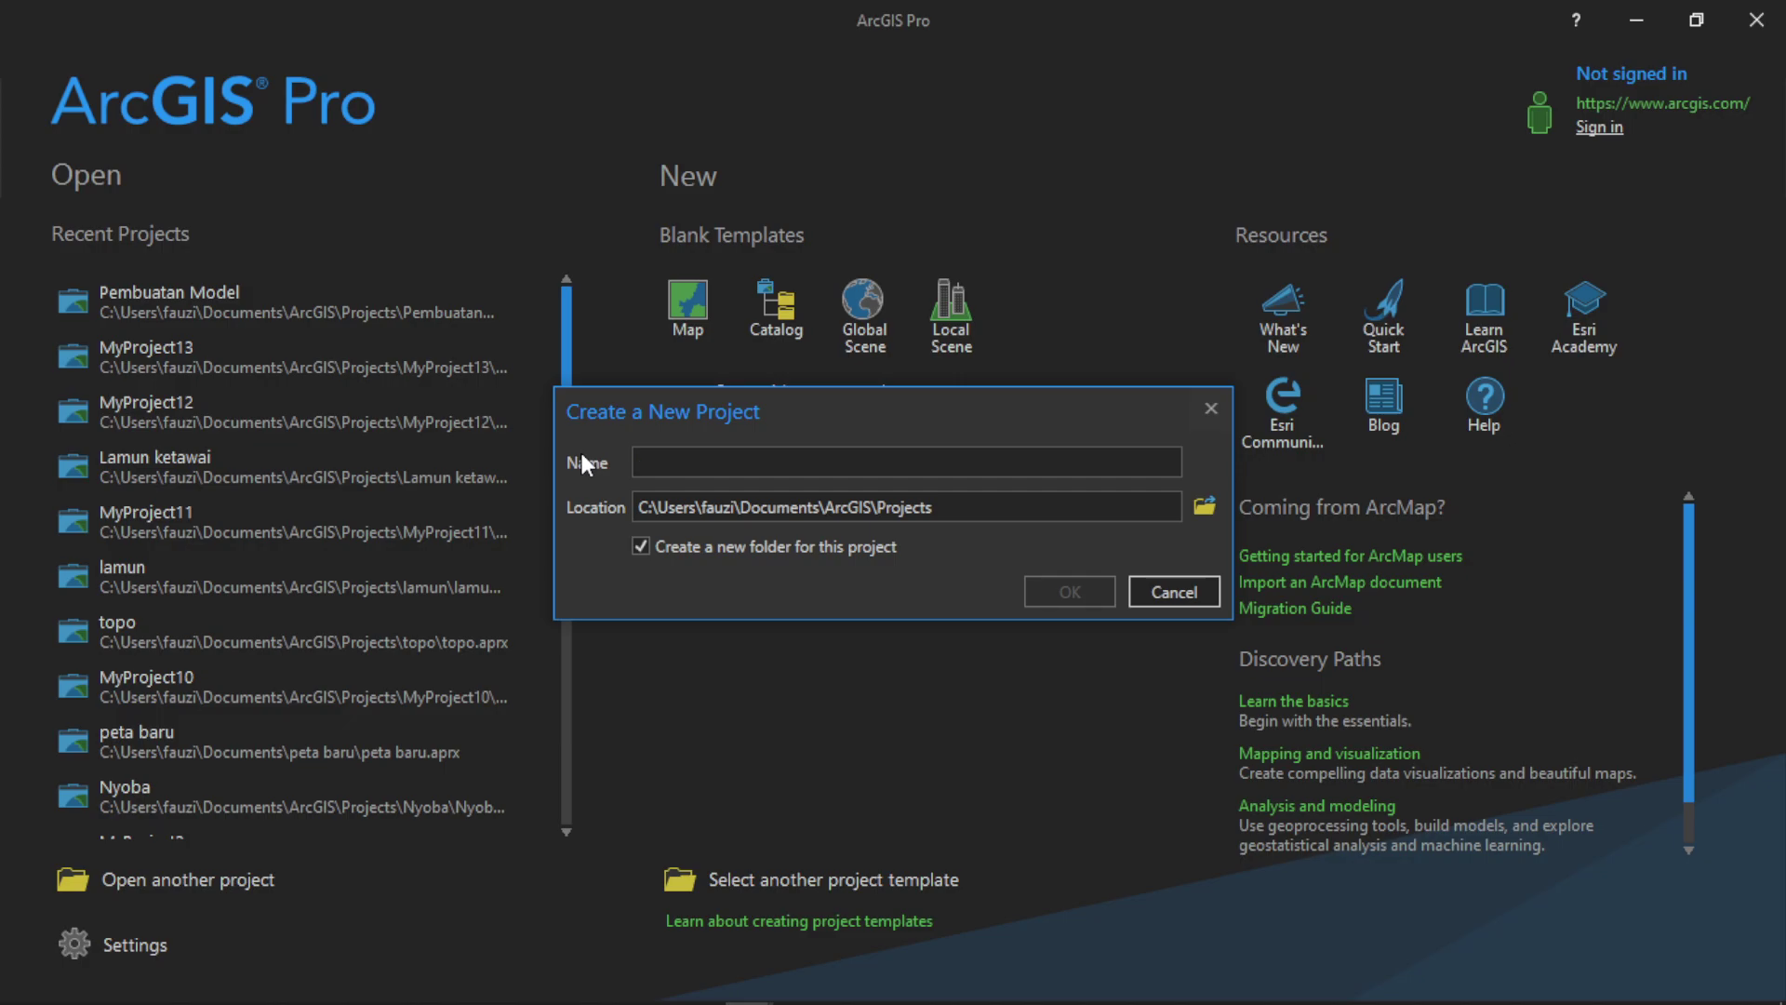
# Name the new project Materi Model Builder and create it in its own folder at the default location.
pyautogui.write('Materi Mo')
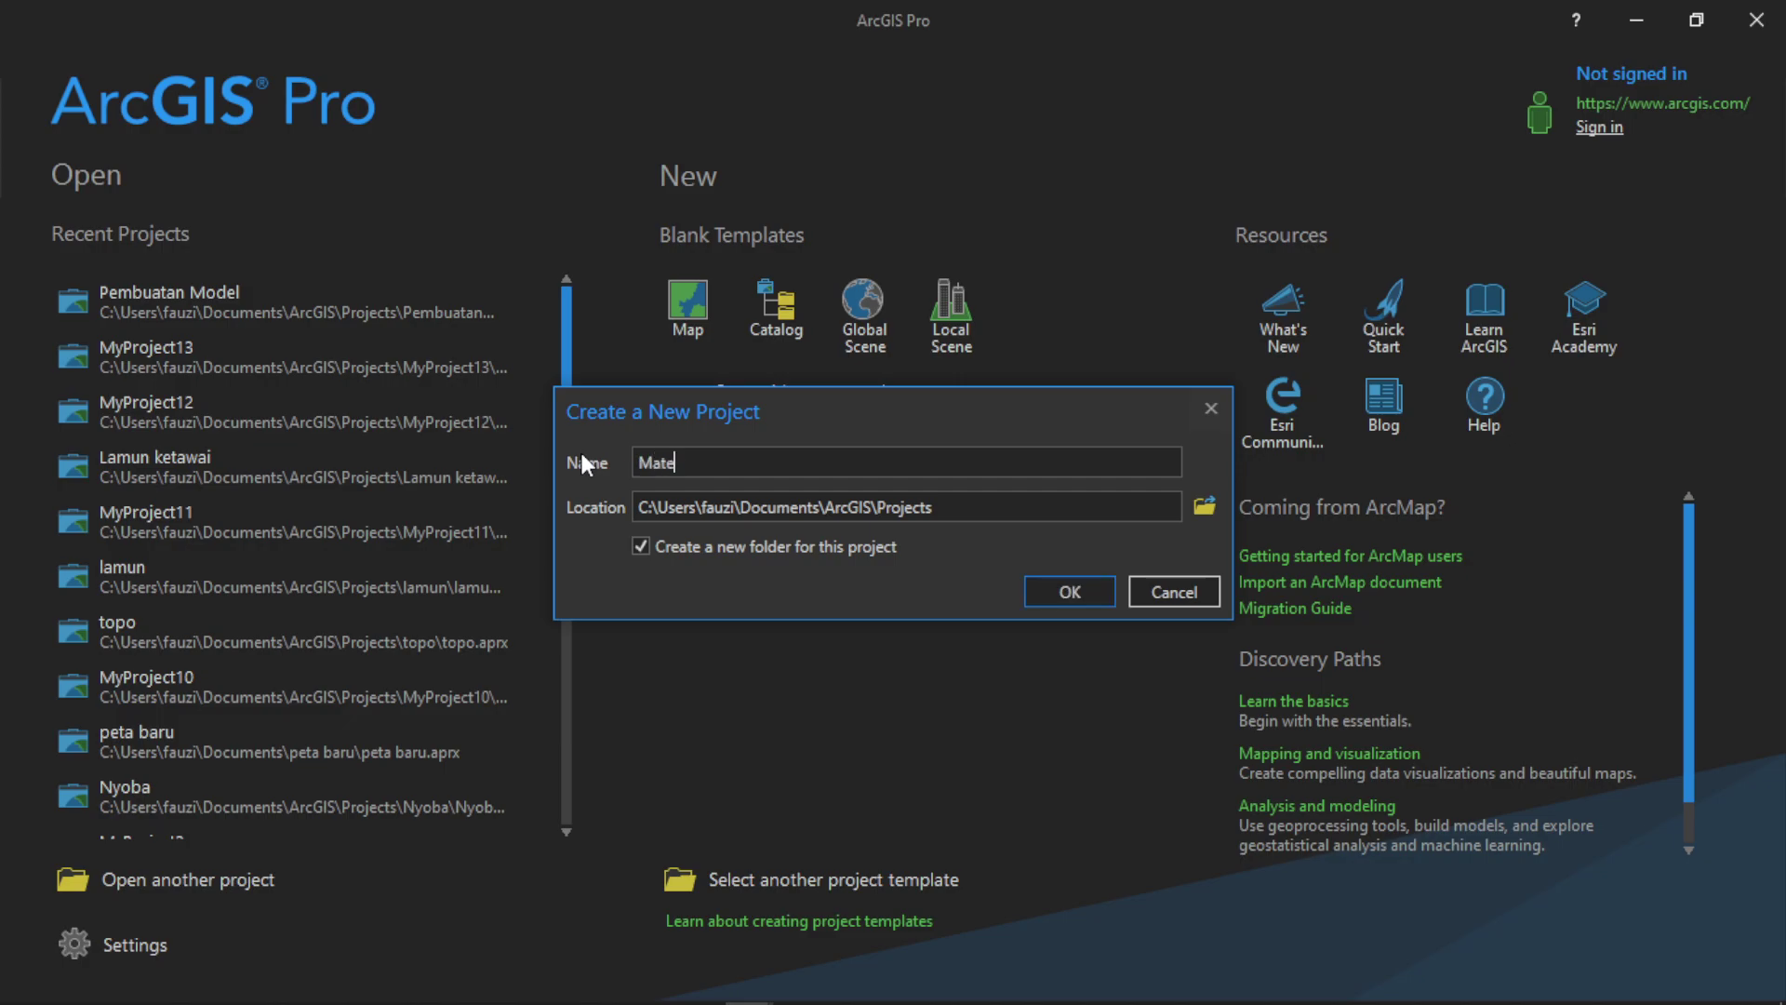
pyautogui.write('del Builder')
pyautogui.click(1107, 594)
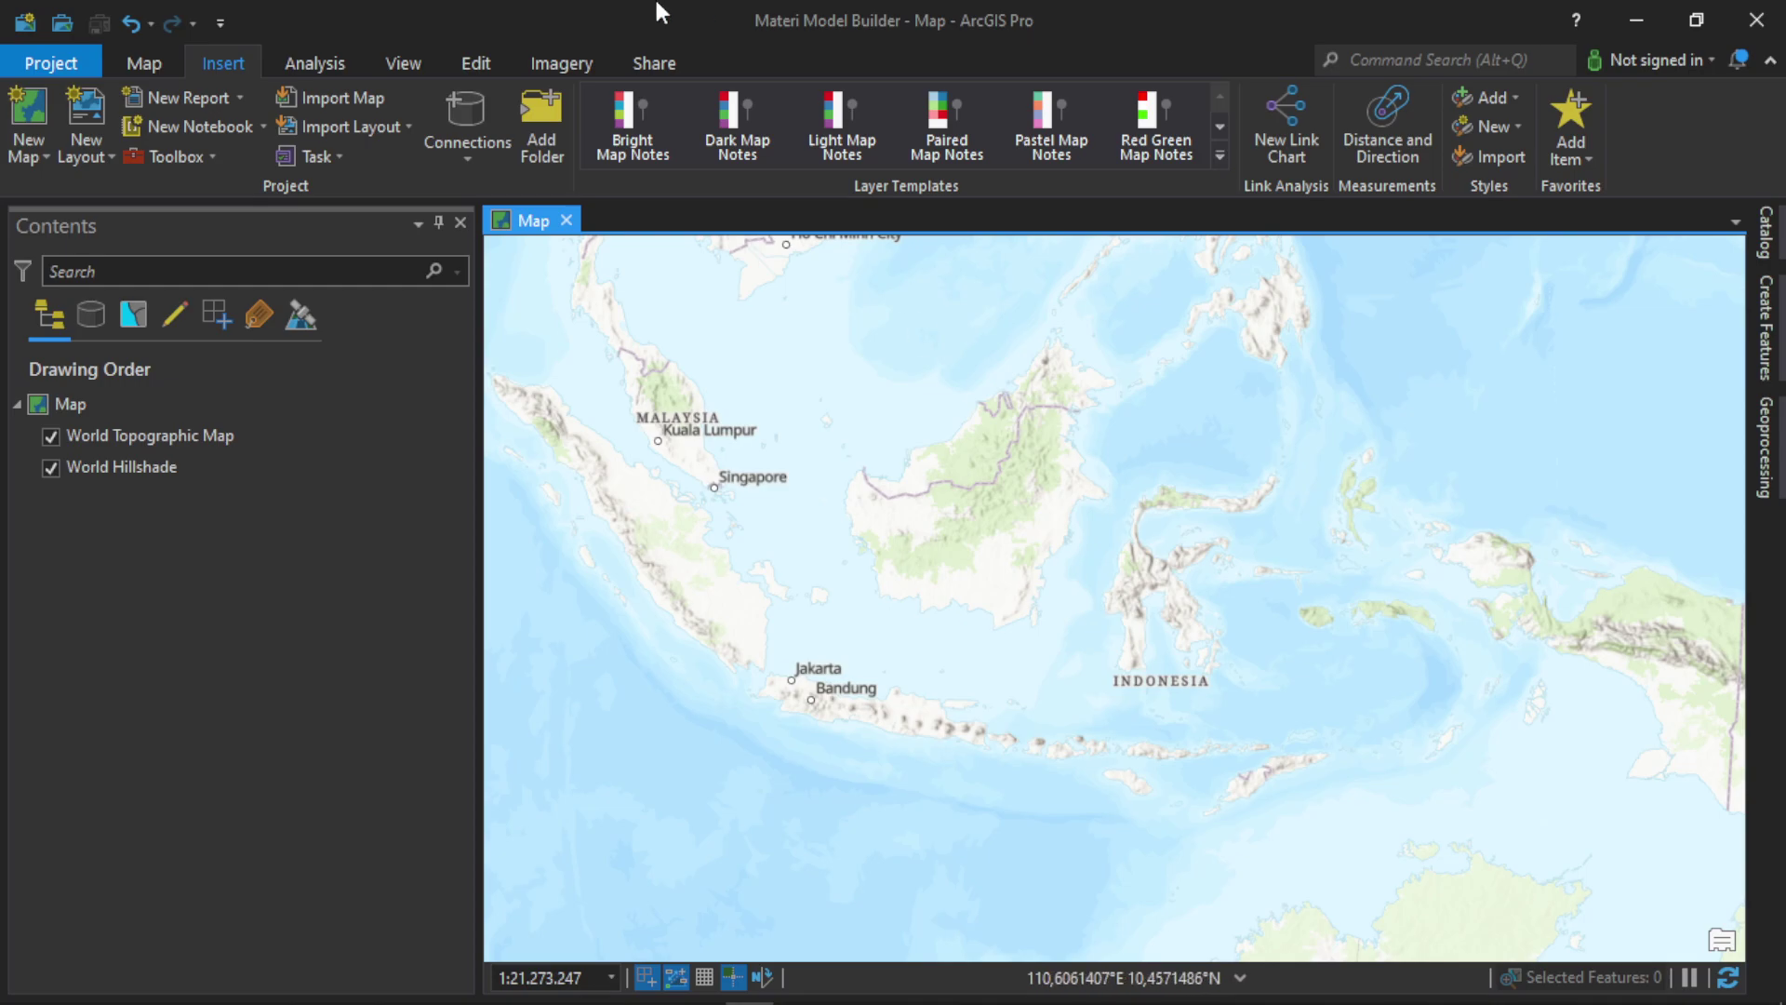
# Create a new empty model in ModelBuilder and close its diagram again.
pyautogui.click(333, 66)
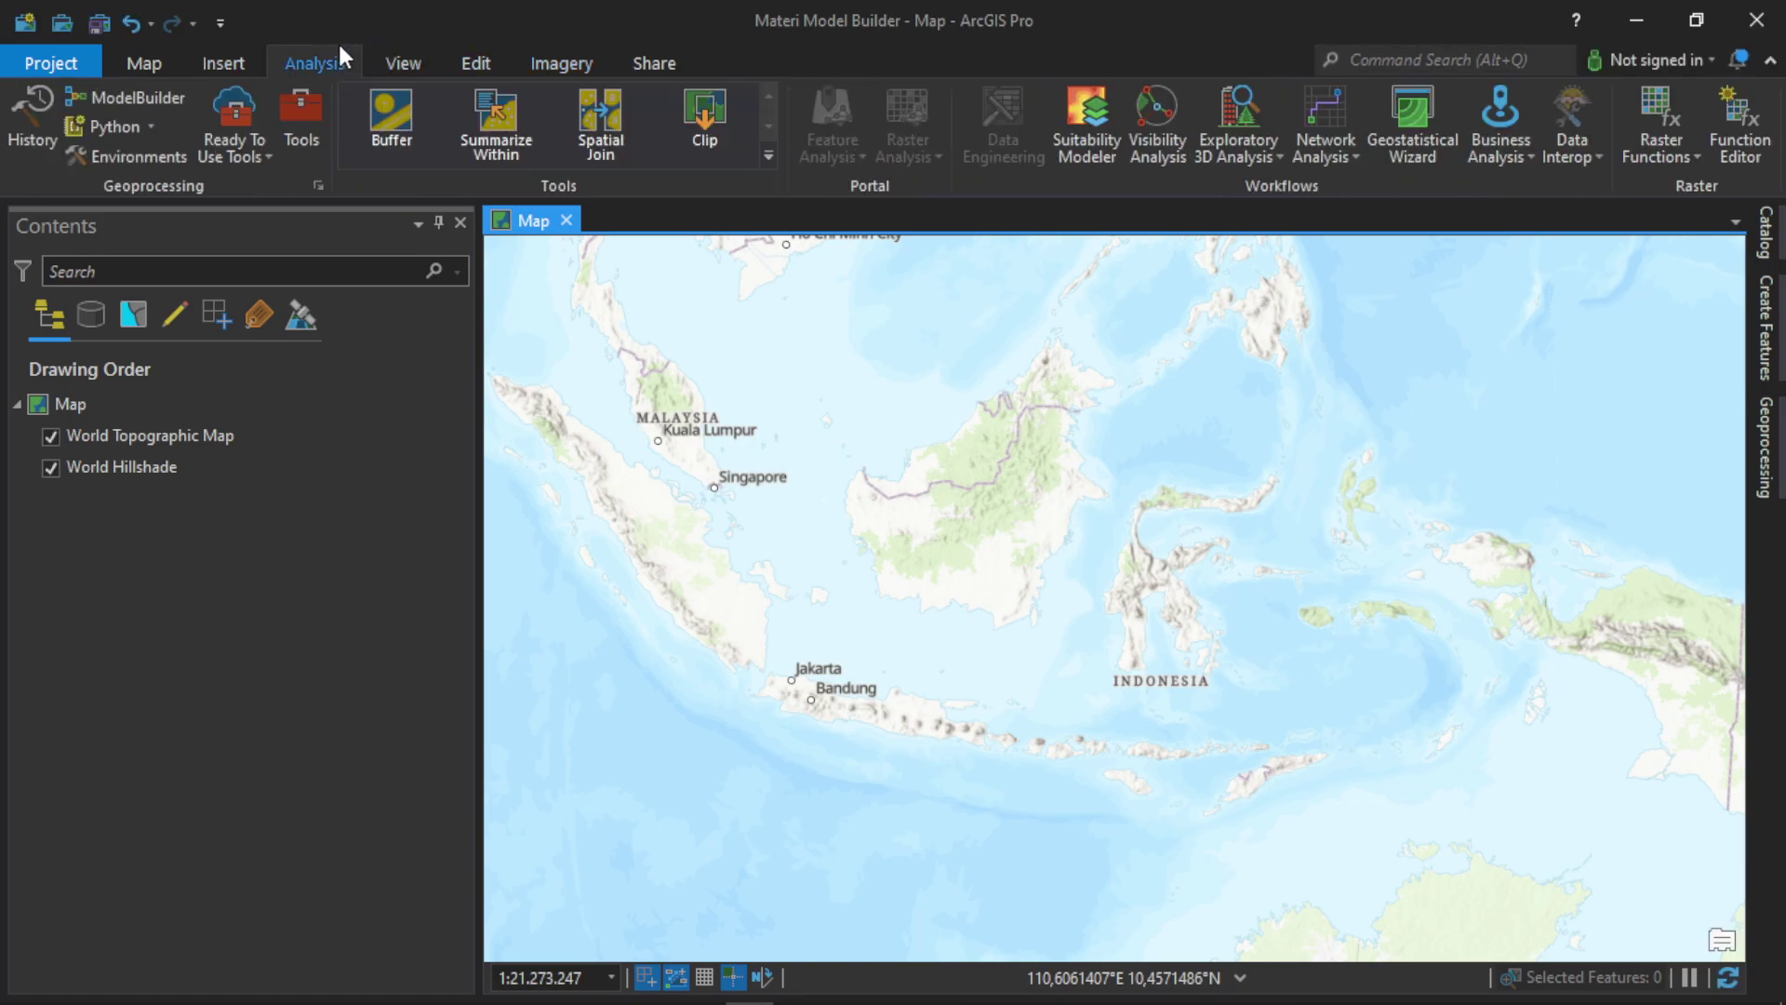
pyautogui.click(149, 99)
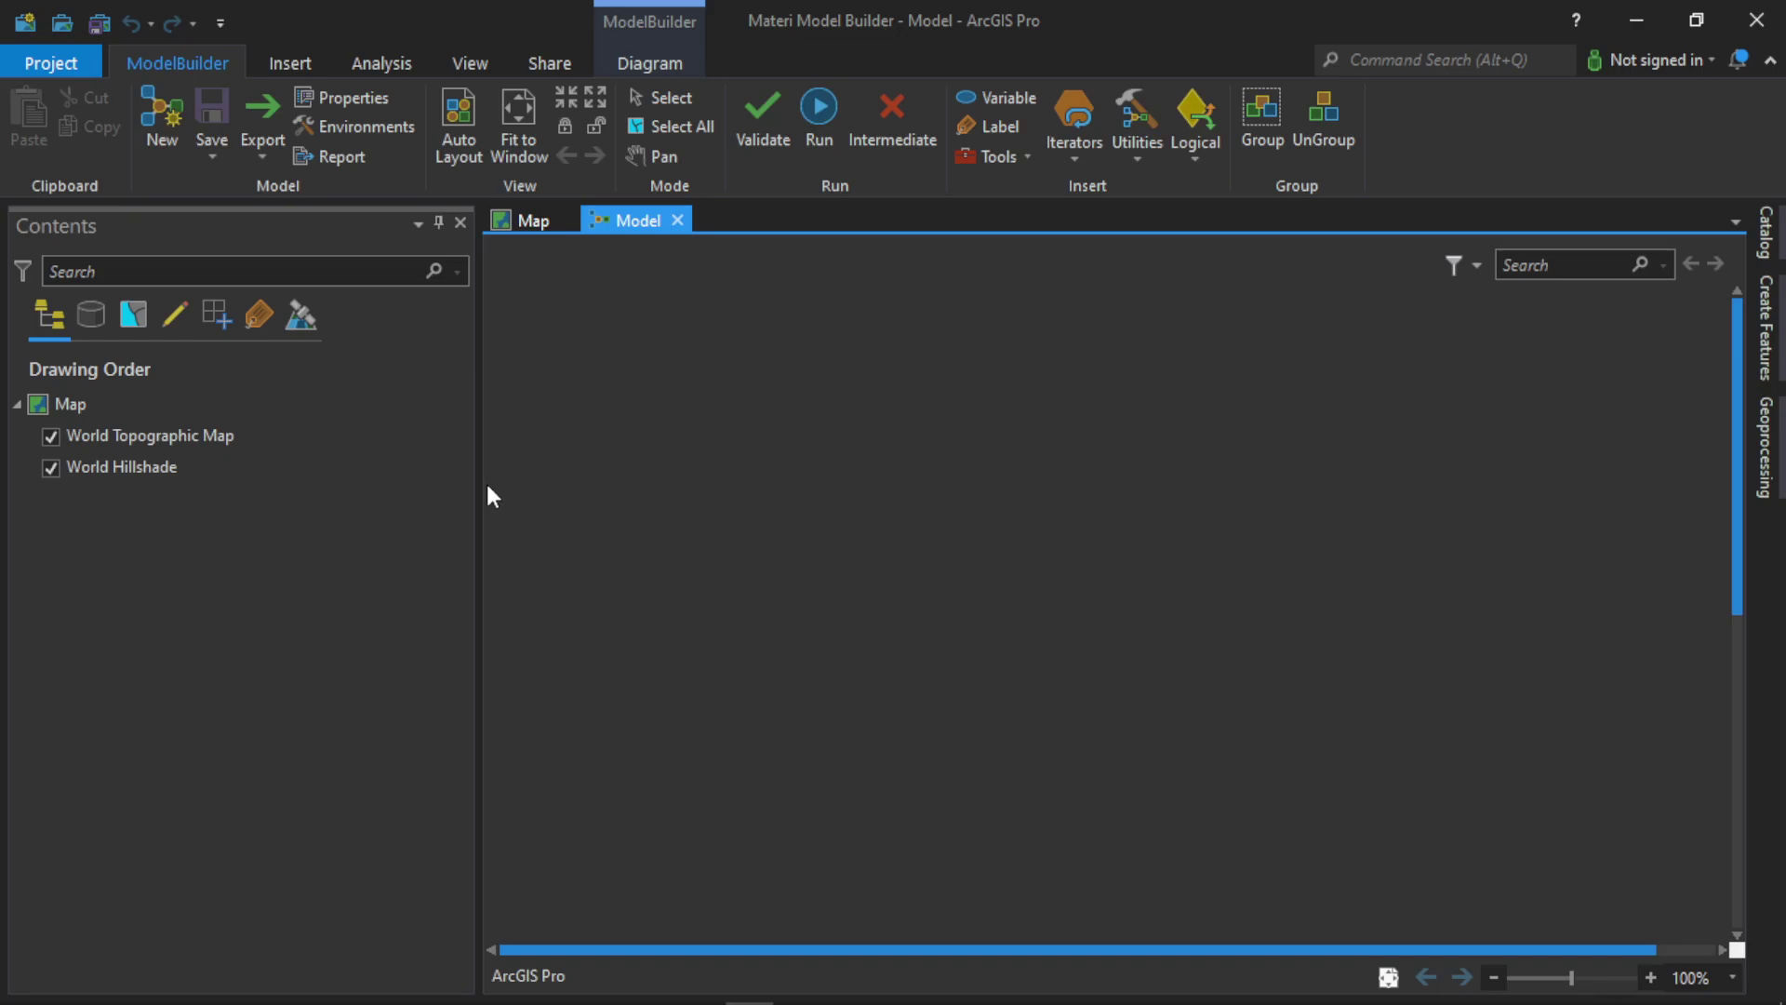
pyautogui.click(678, 221)
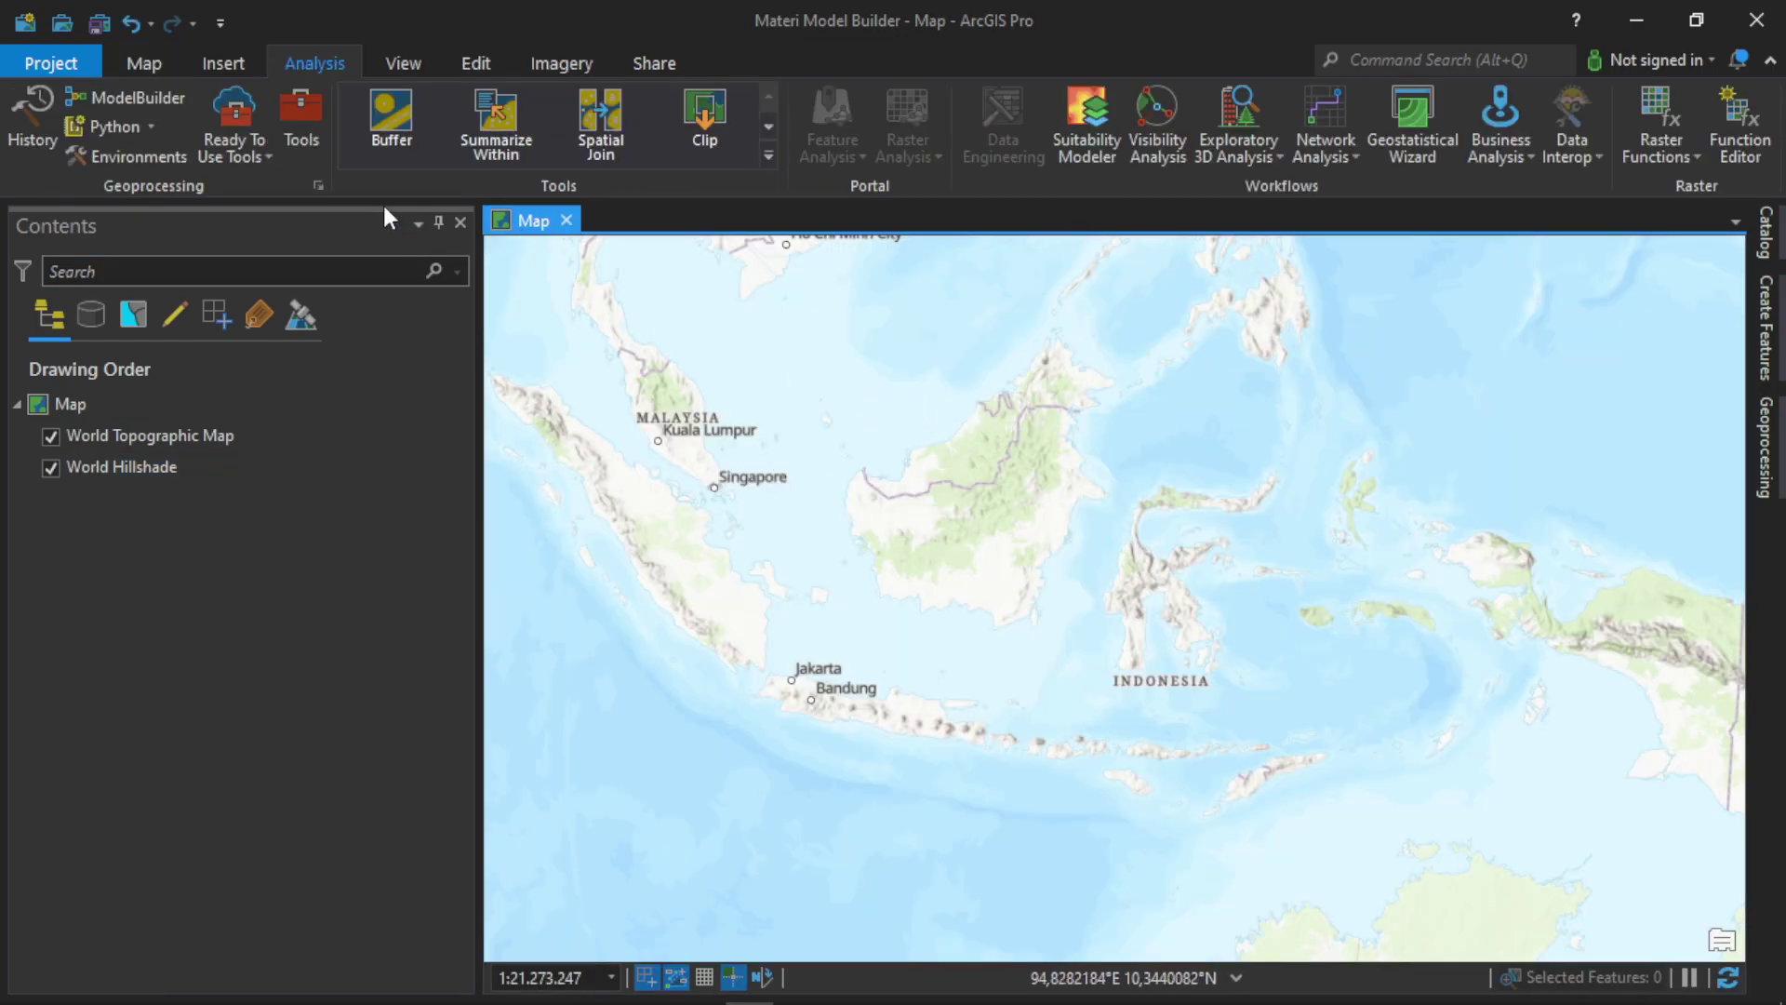
pyautogui.click(241, 67)
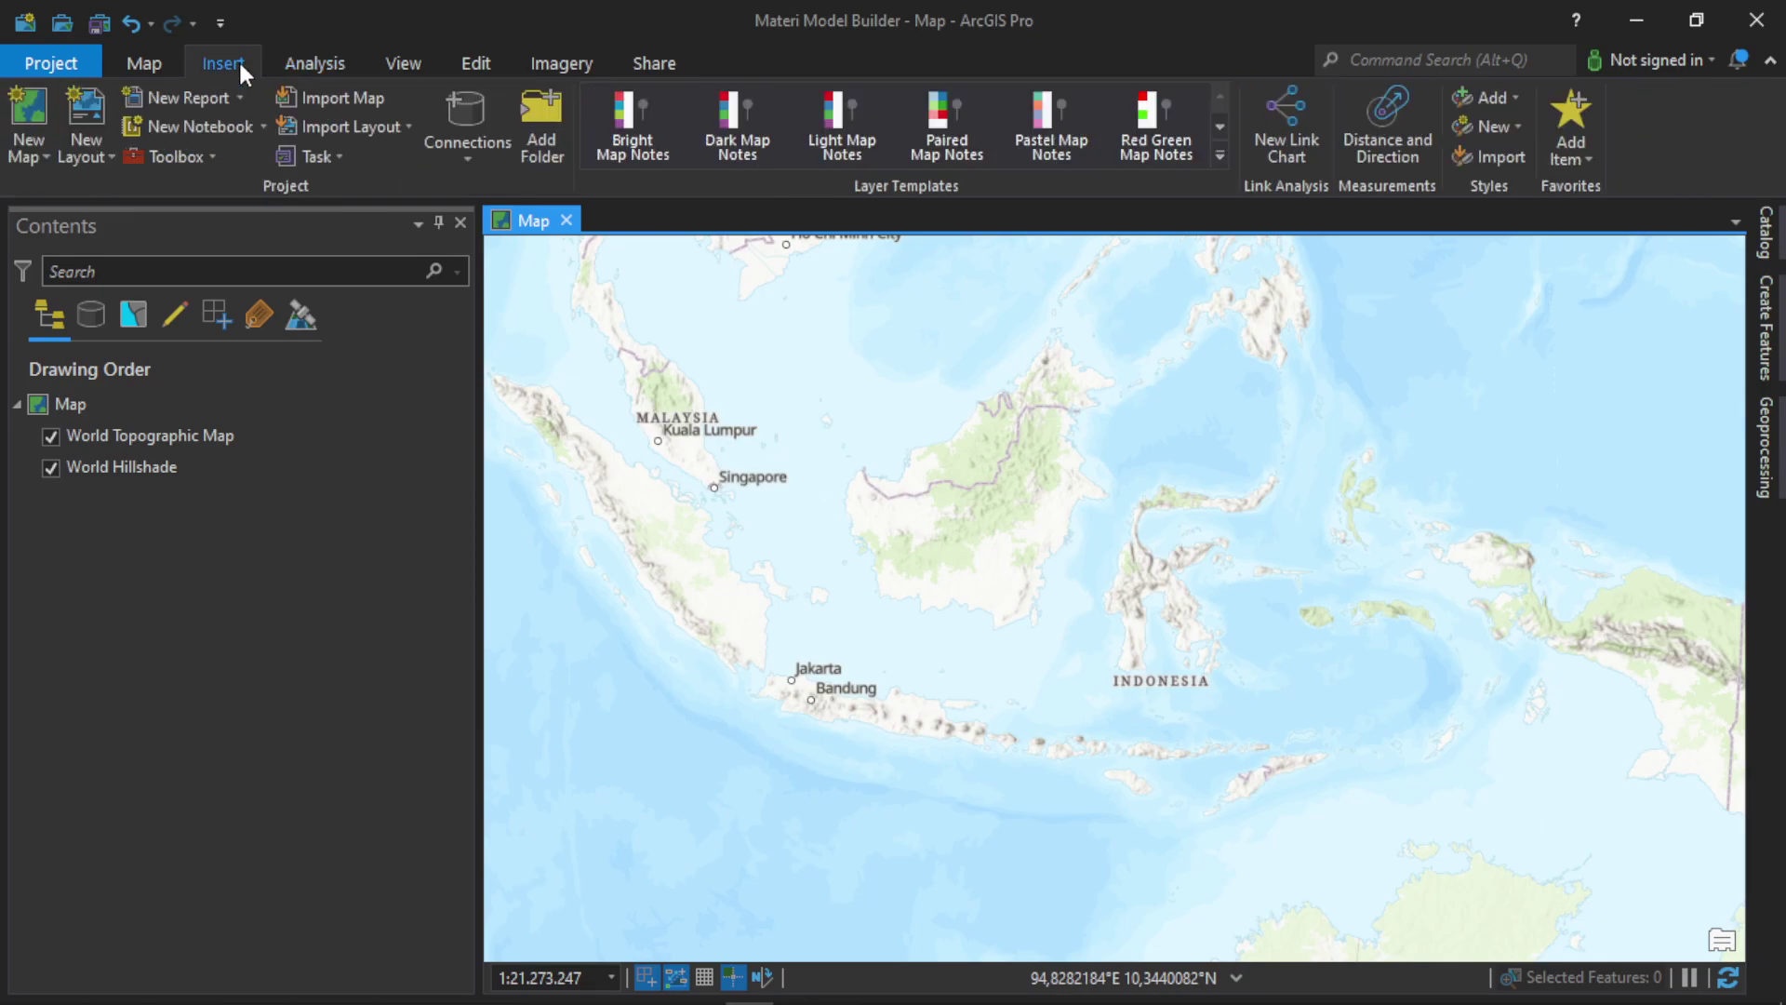
pyautogui.click(148, 53)
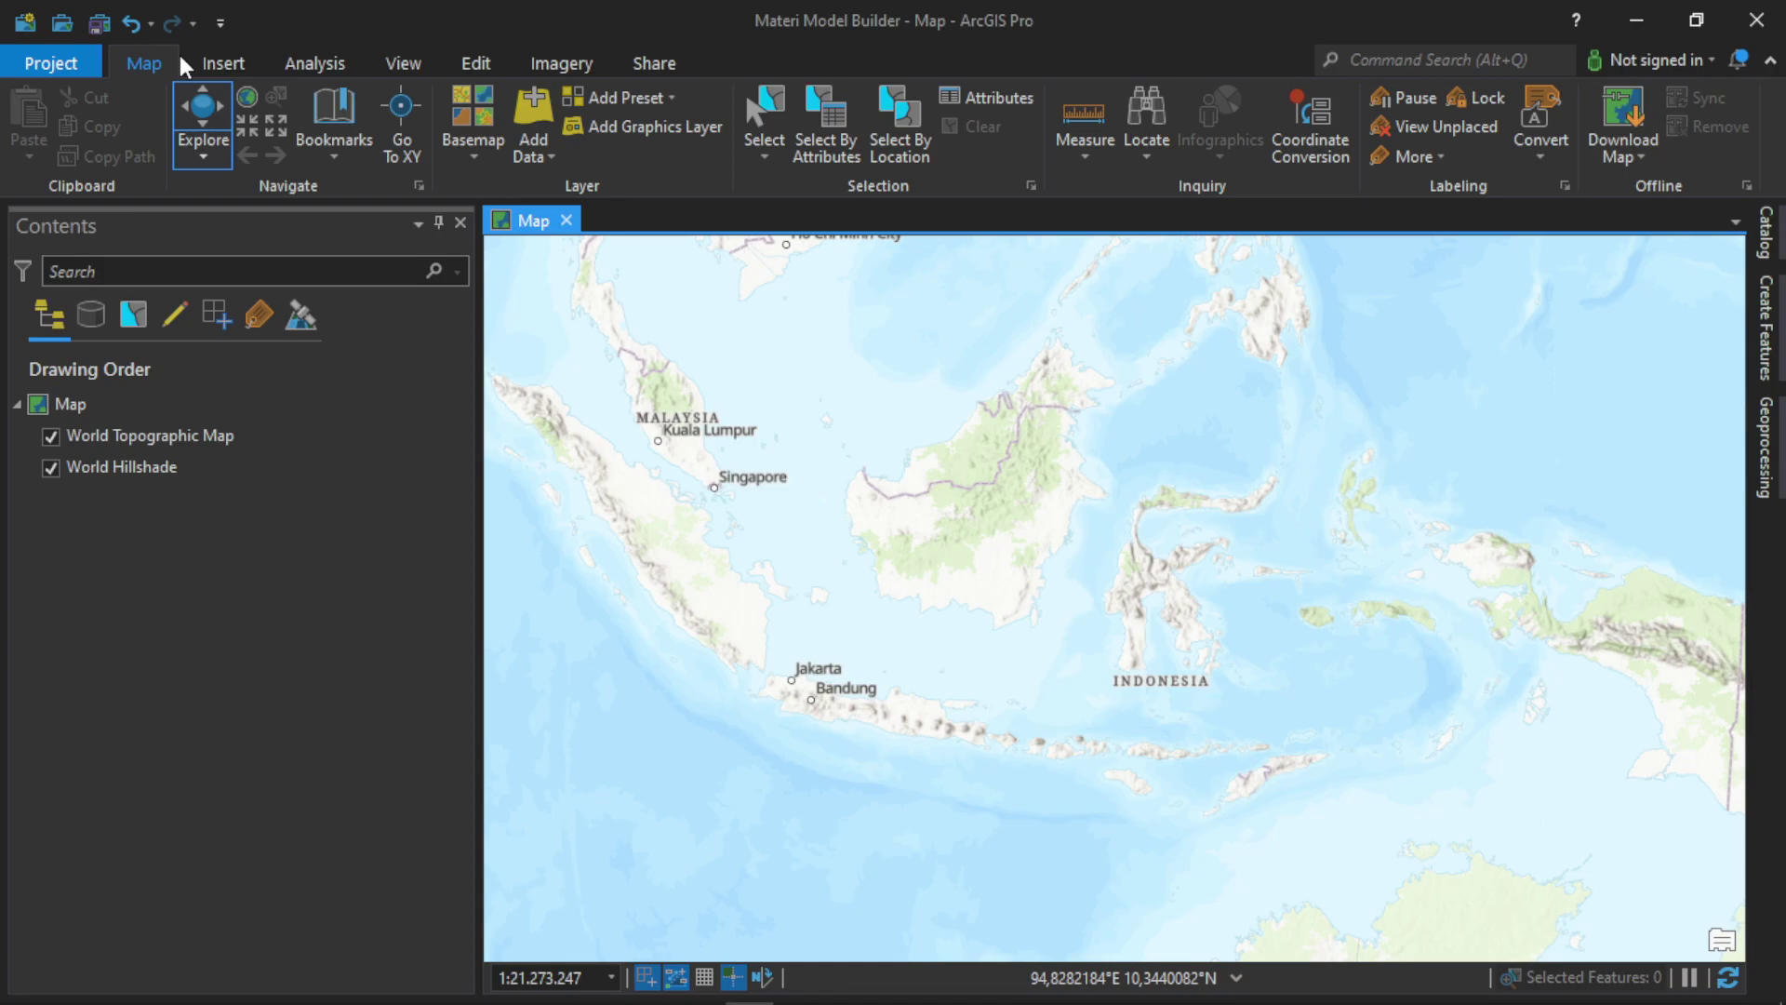
pyautogui.click(239, 66)
pyautogui.click(295, 66)
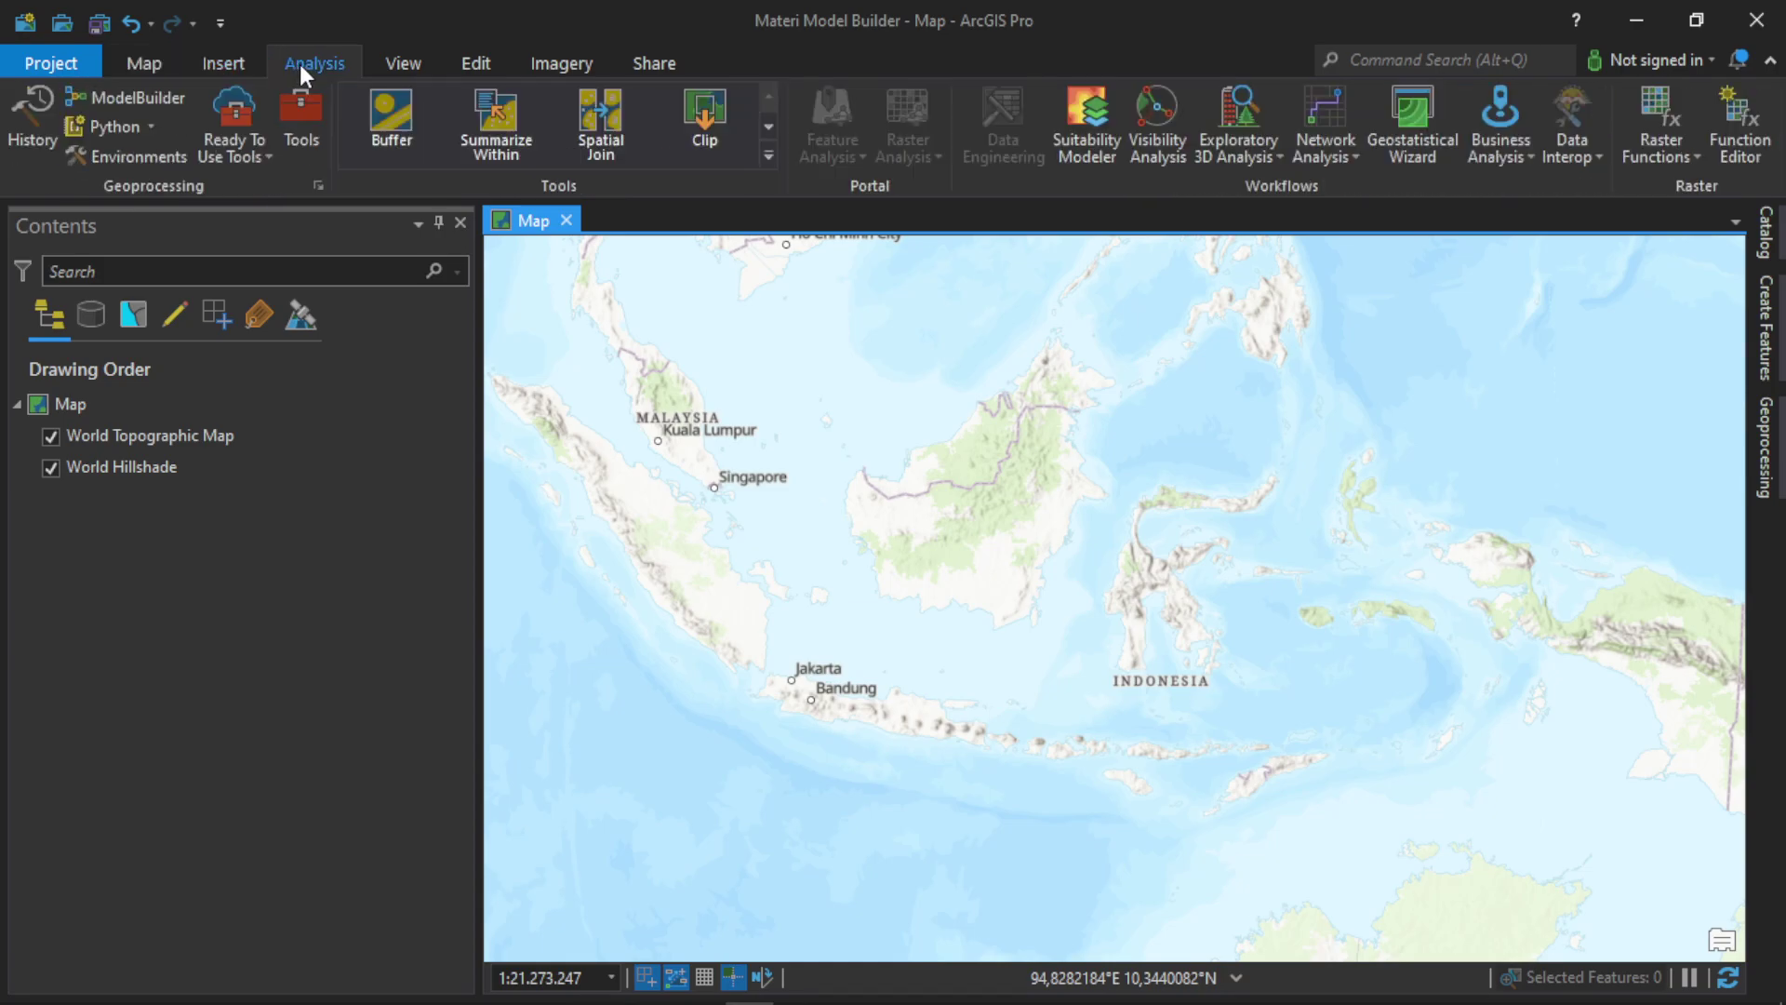
pyautogui.click(295, 142)
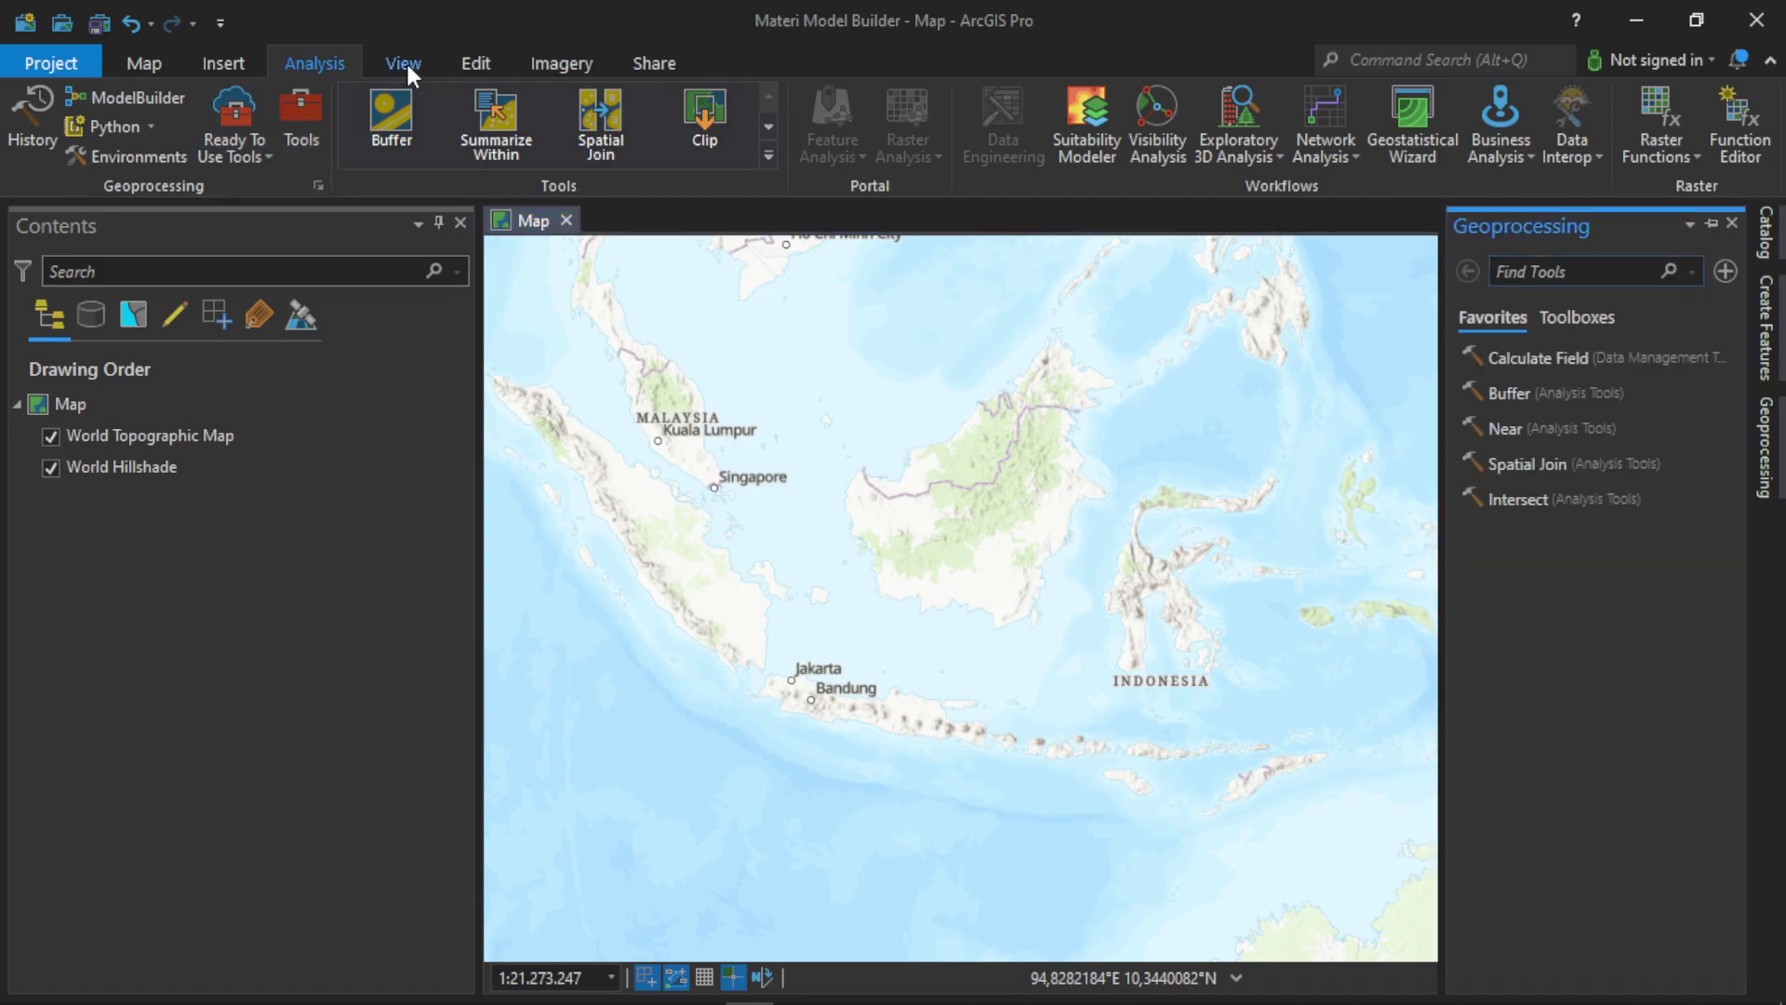
# Show the project catalog and look through its Maps and Toolboxes entries, leaving both collapsed.
pyautogui.click(406, 62)
pyautogui.click(336, 144)
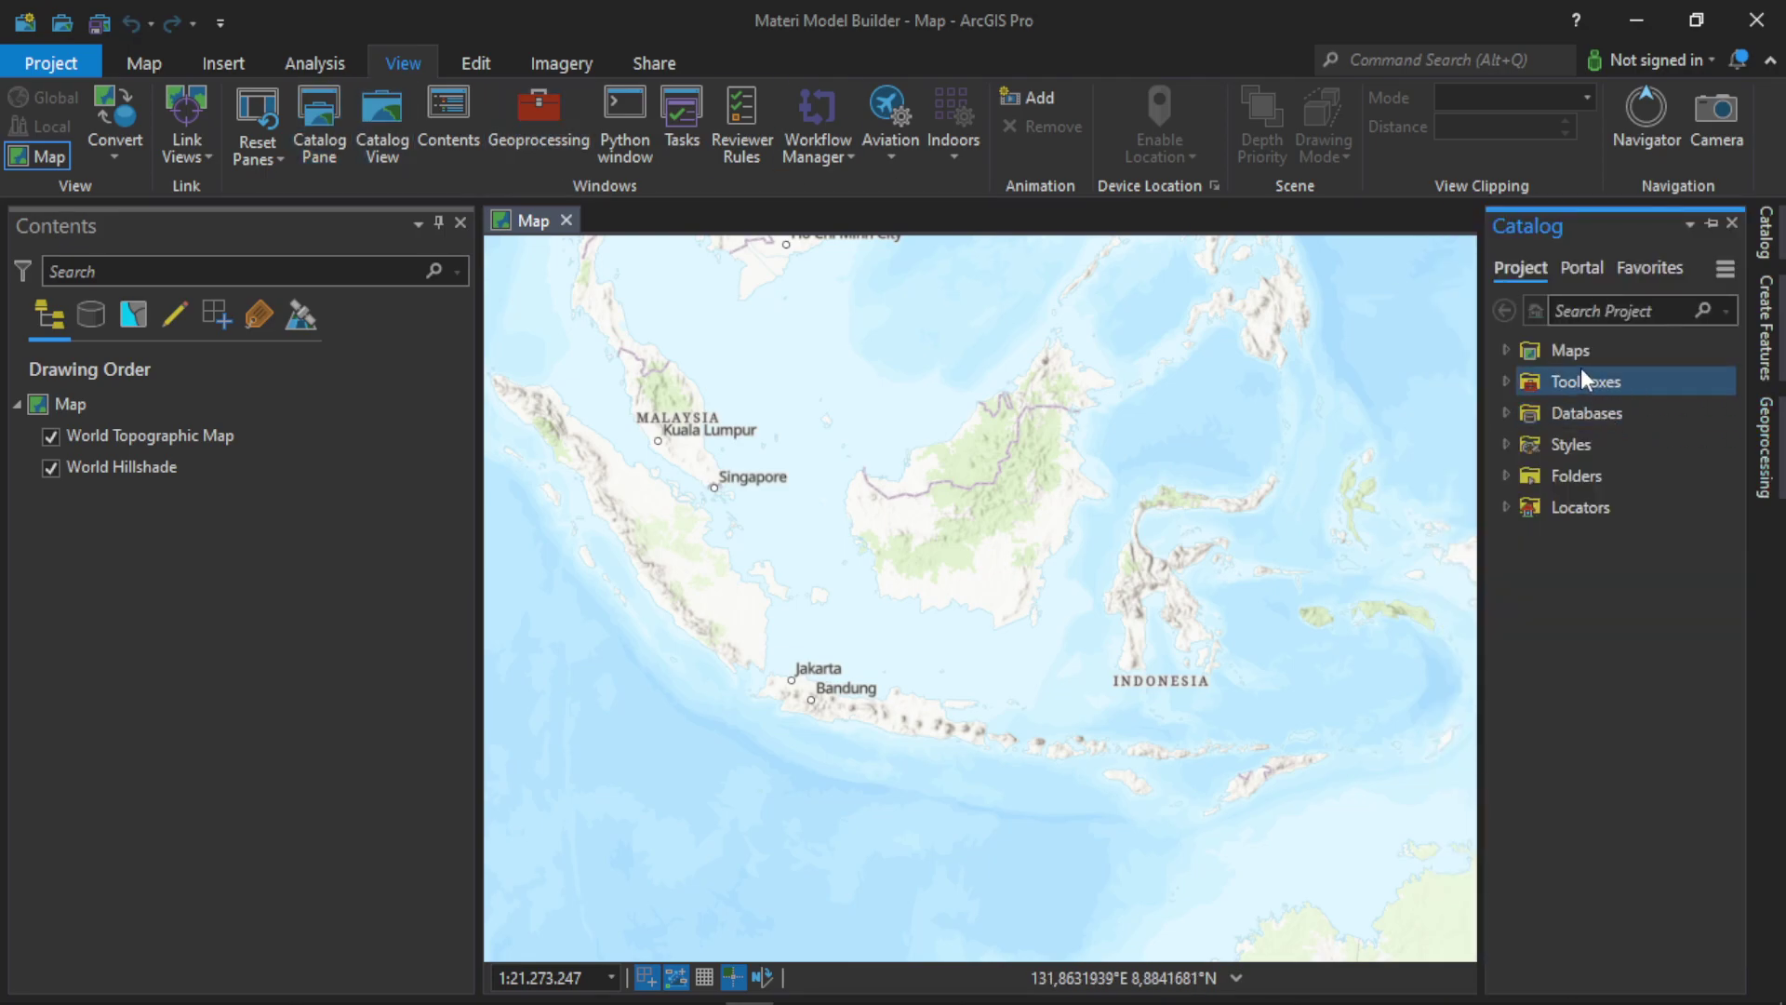
pyautogui.click(1505, 381)
pyautogui.click(1506, 359)
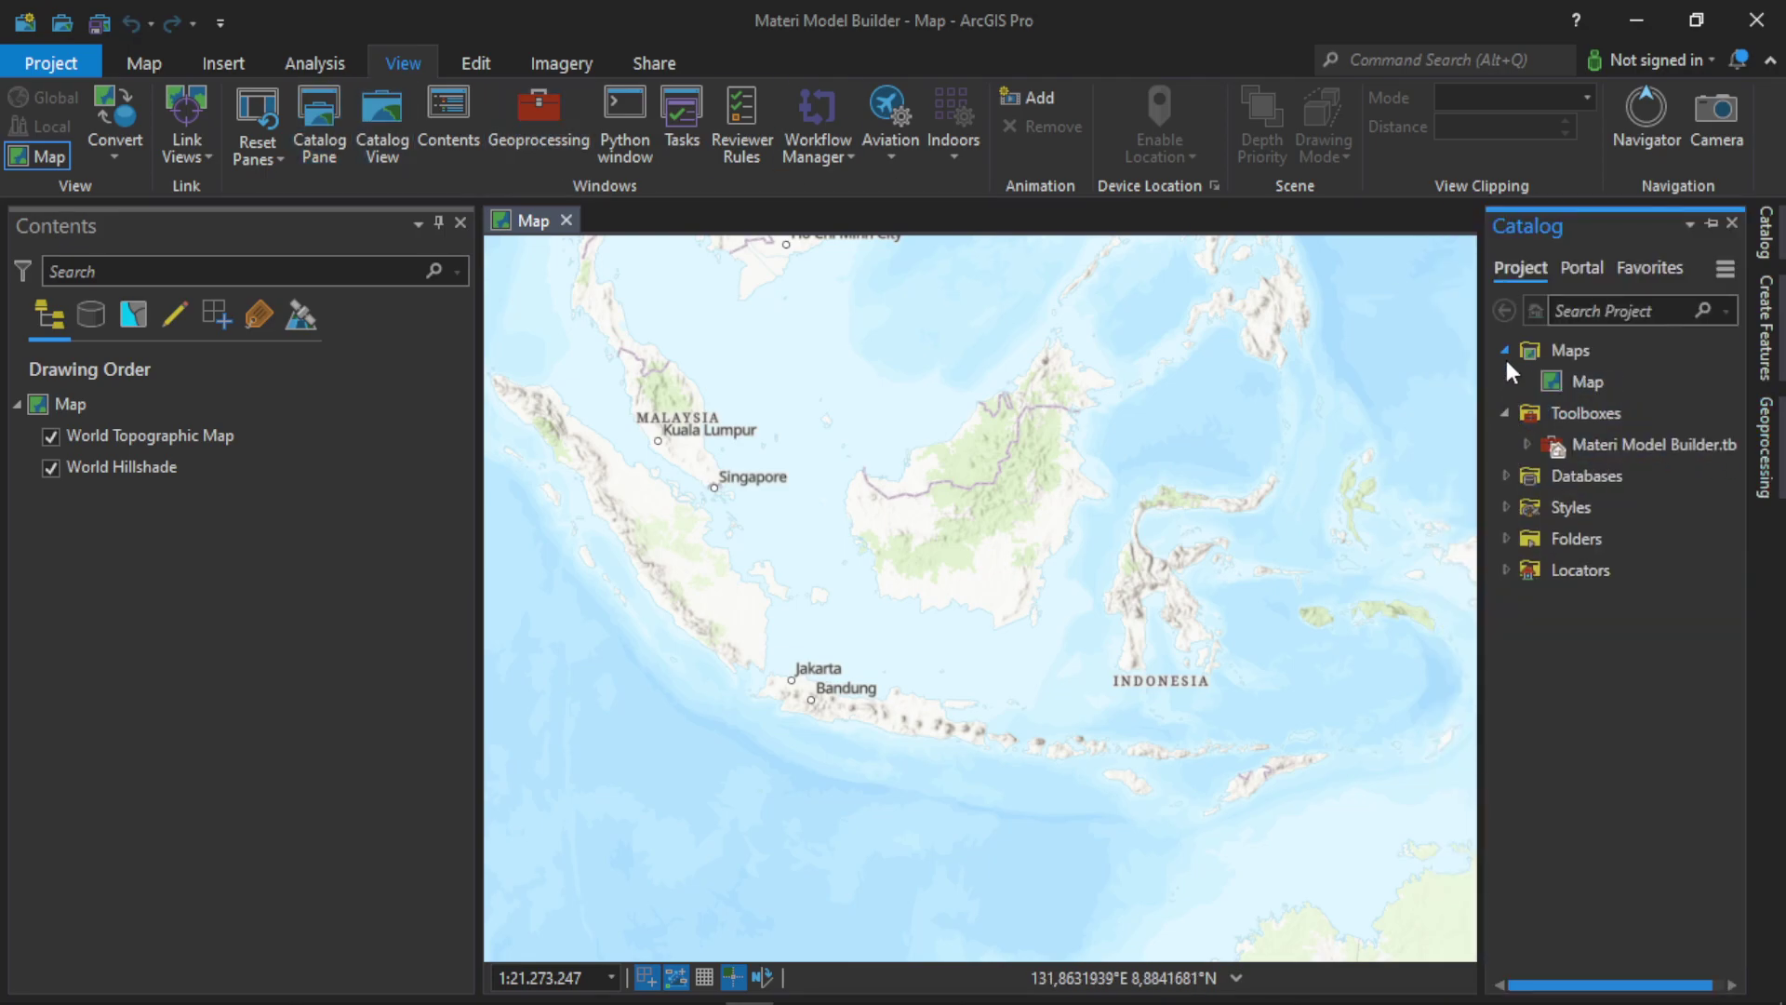
pyautogui.click(1506, 359)
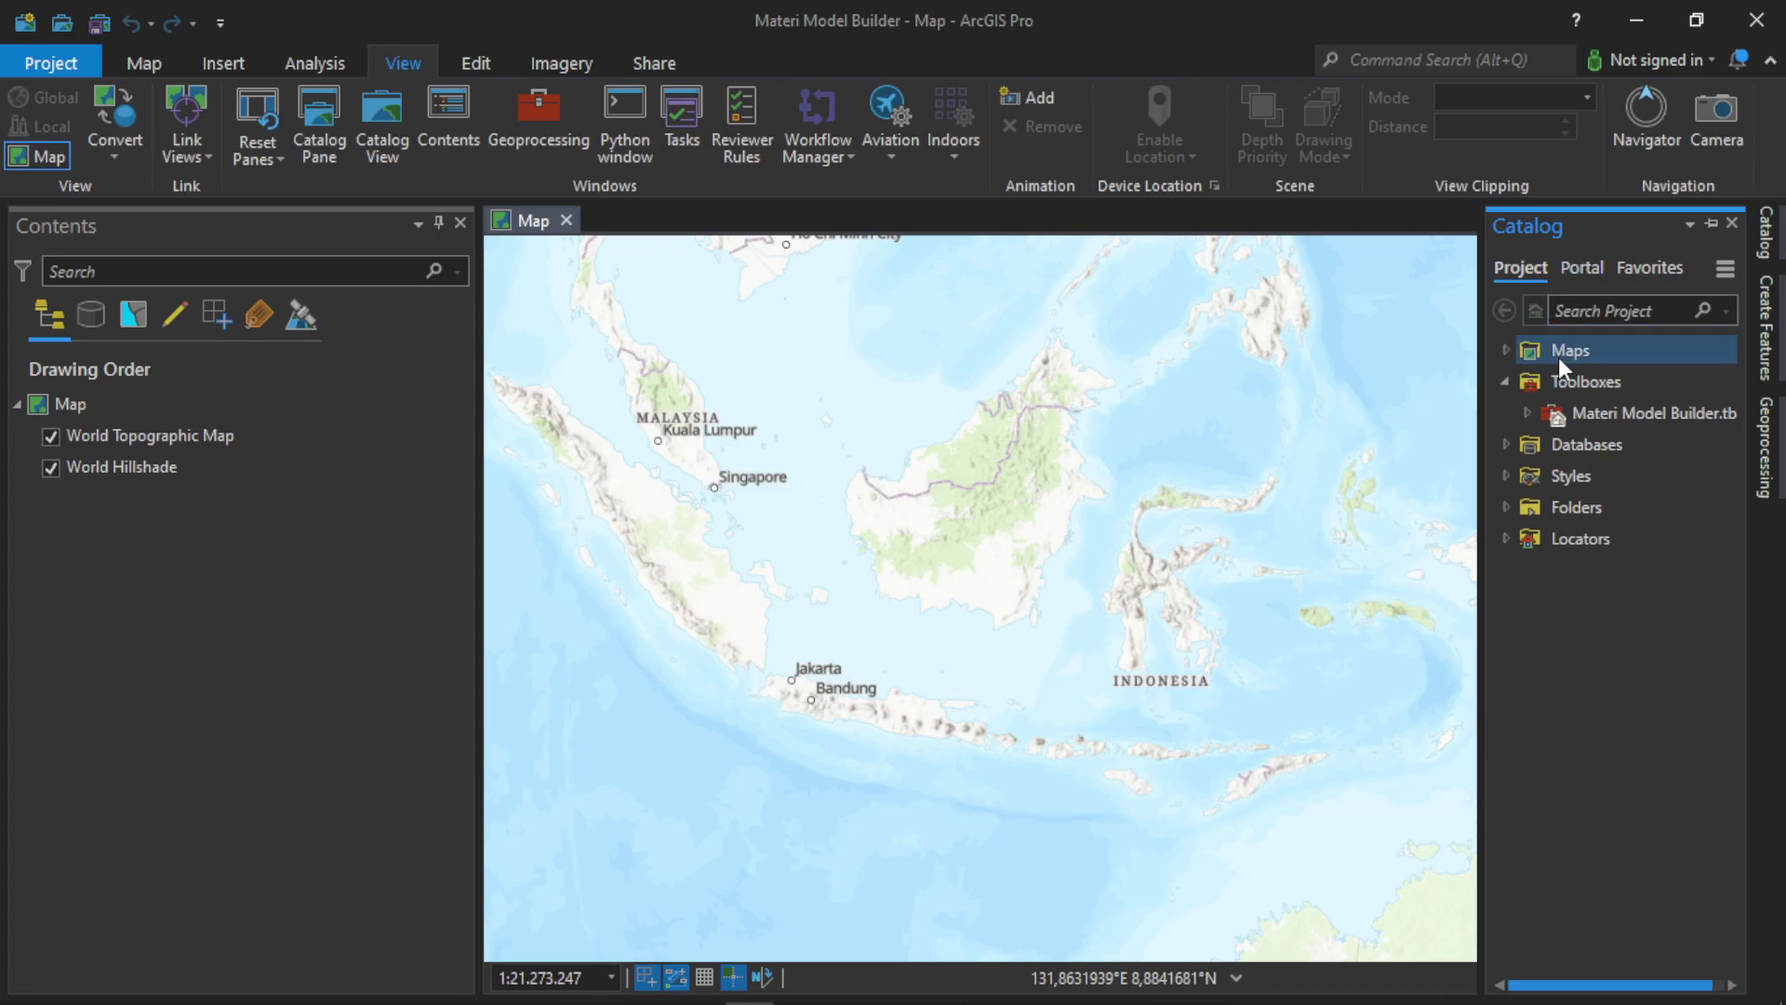
pyautogui.click(1509, 383)
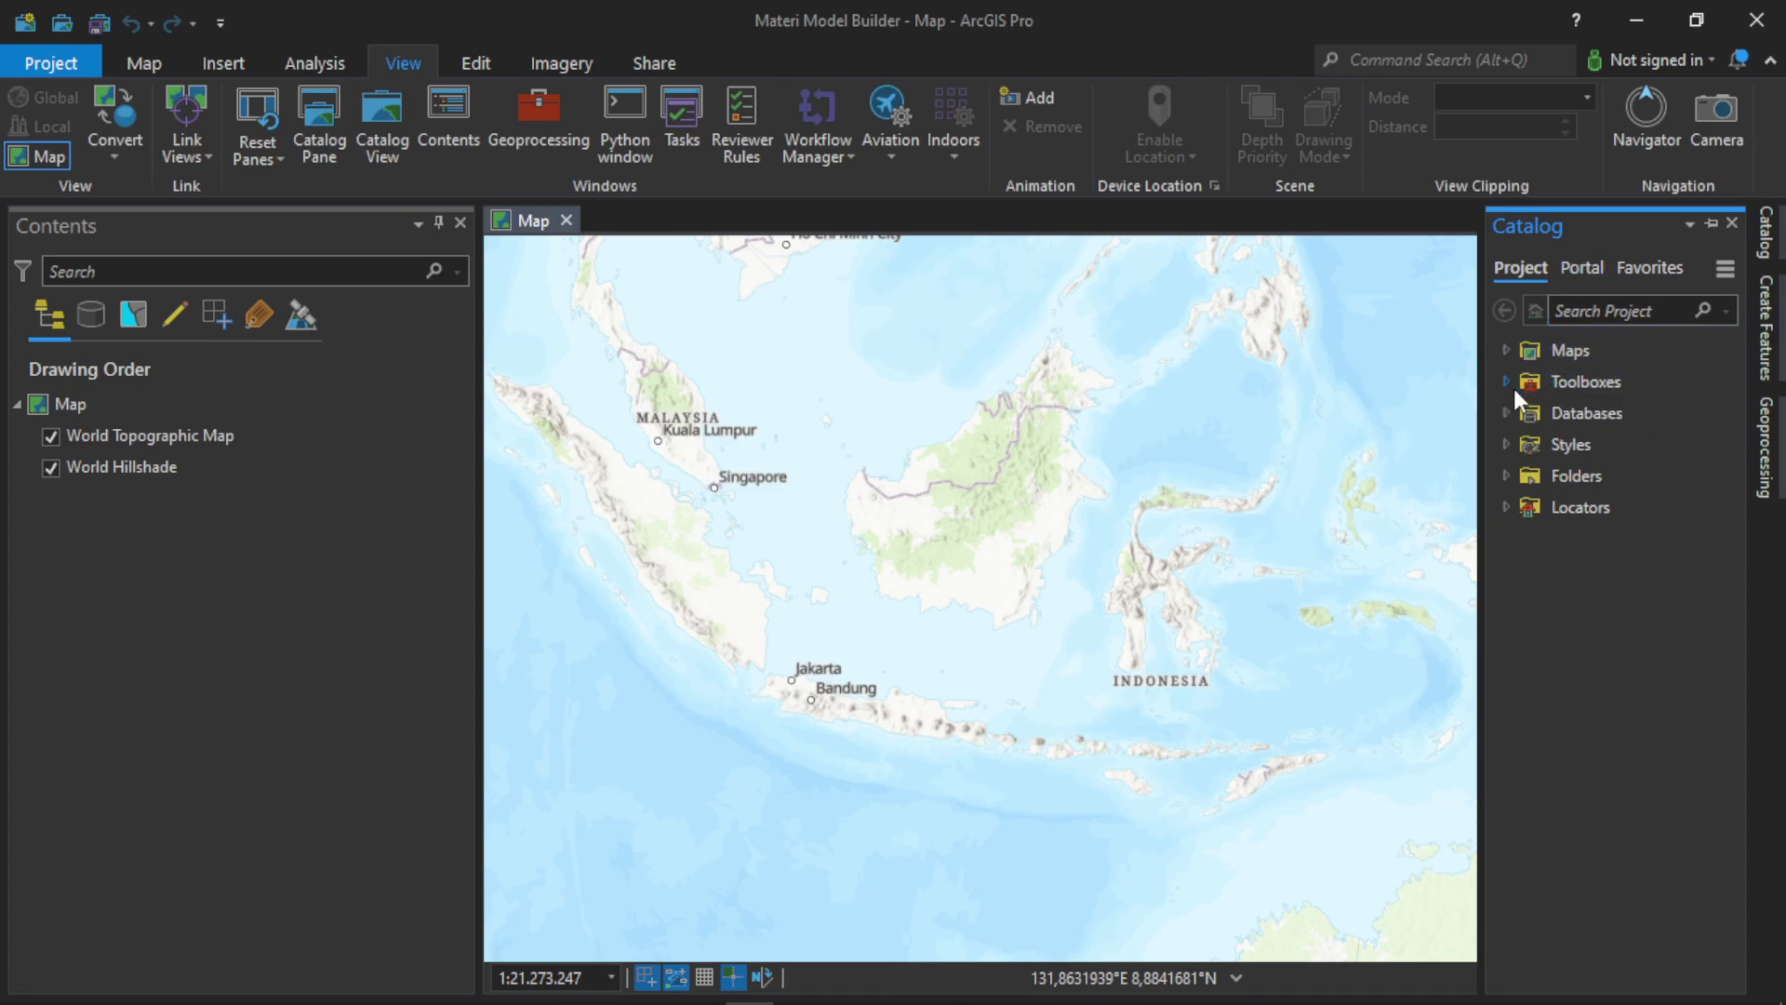
# Add a folder connection to the Taiwan folder in Documents.
pyautogui.click(1506, 476)
pyautogui.rightClick(1555, 473)
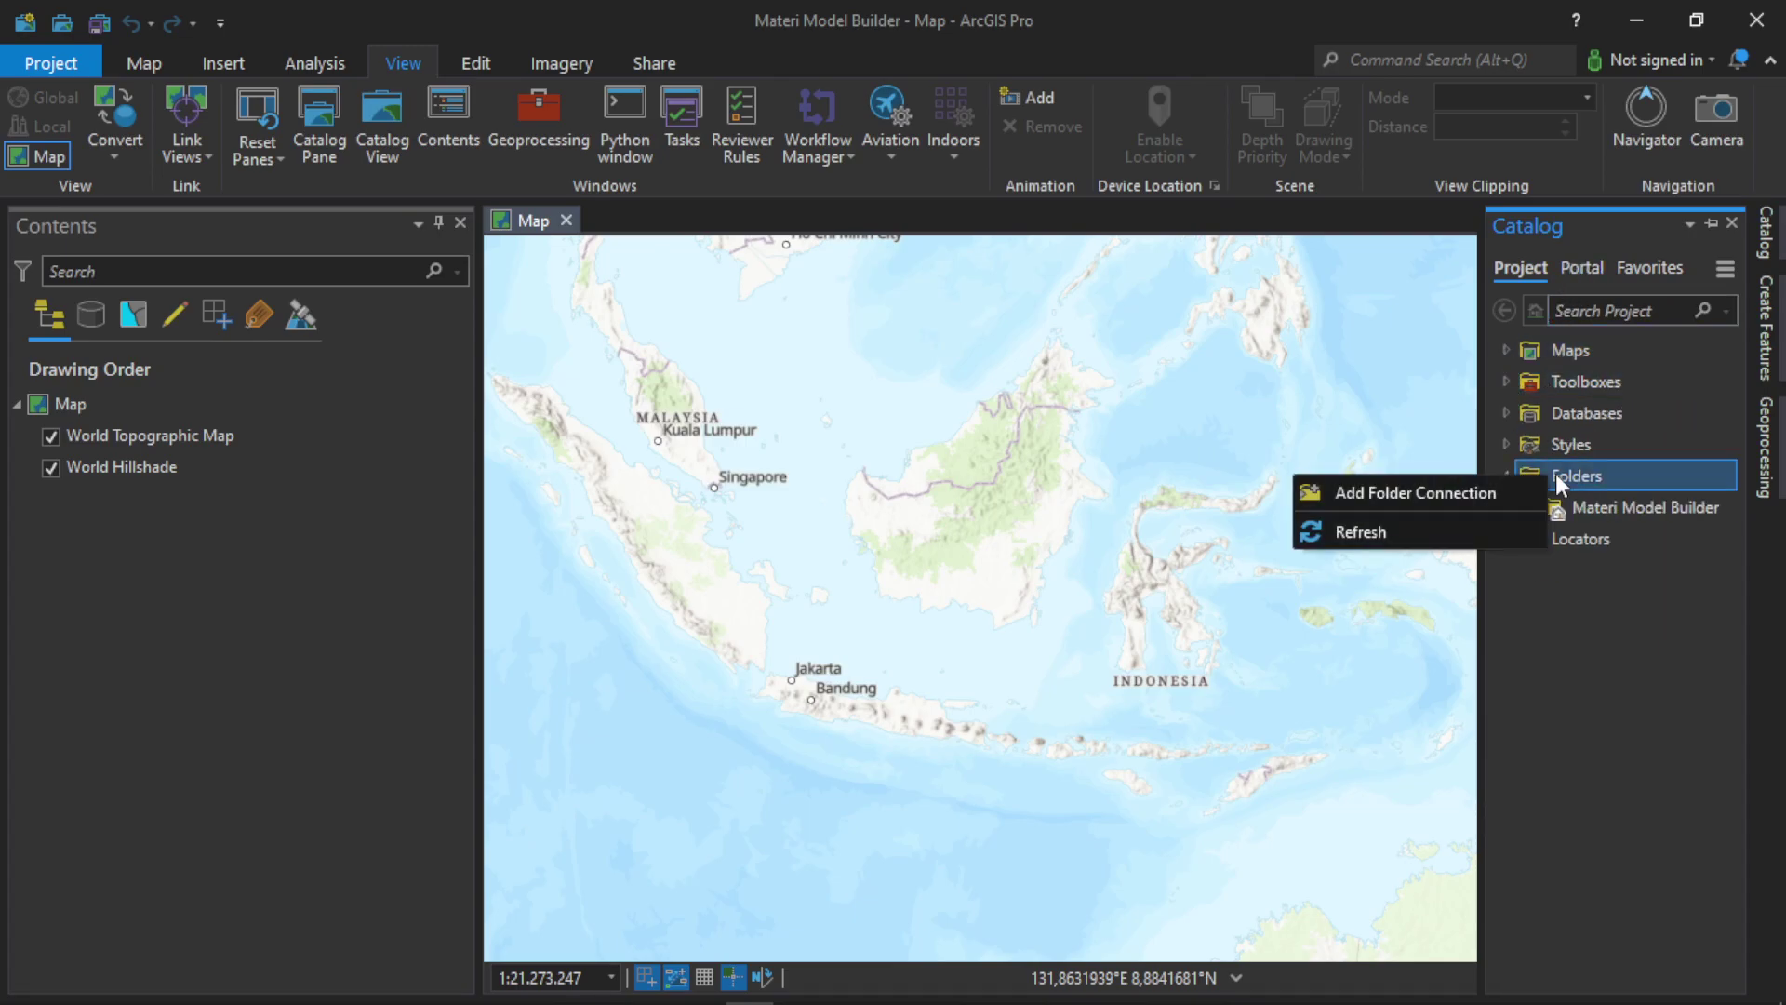
pyautogui.click(1512, 494)
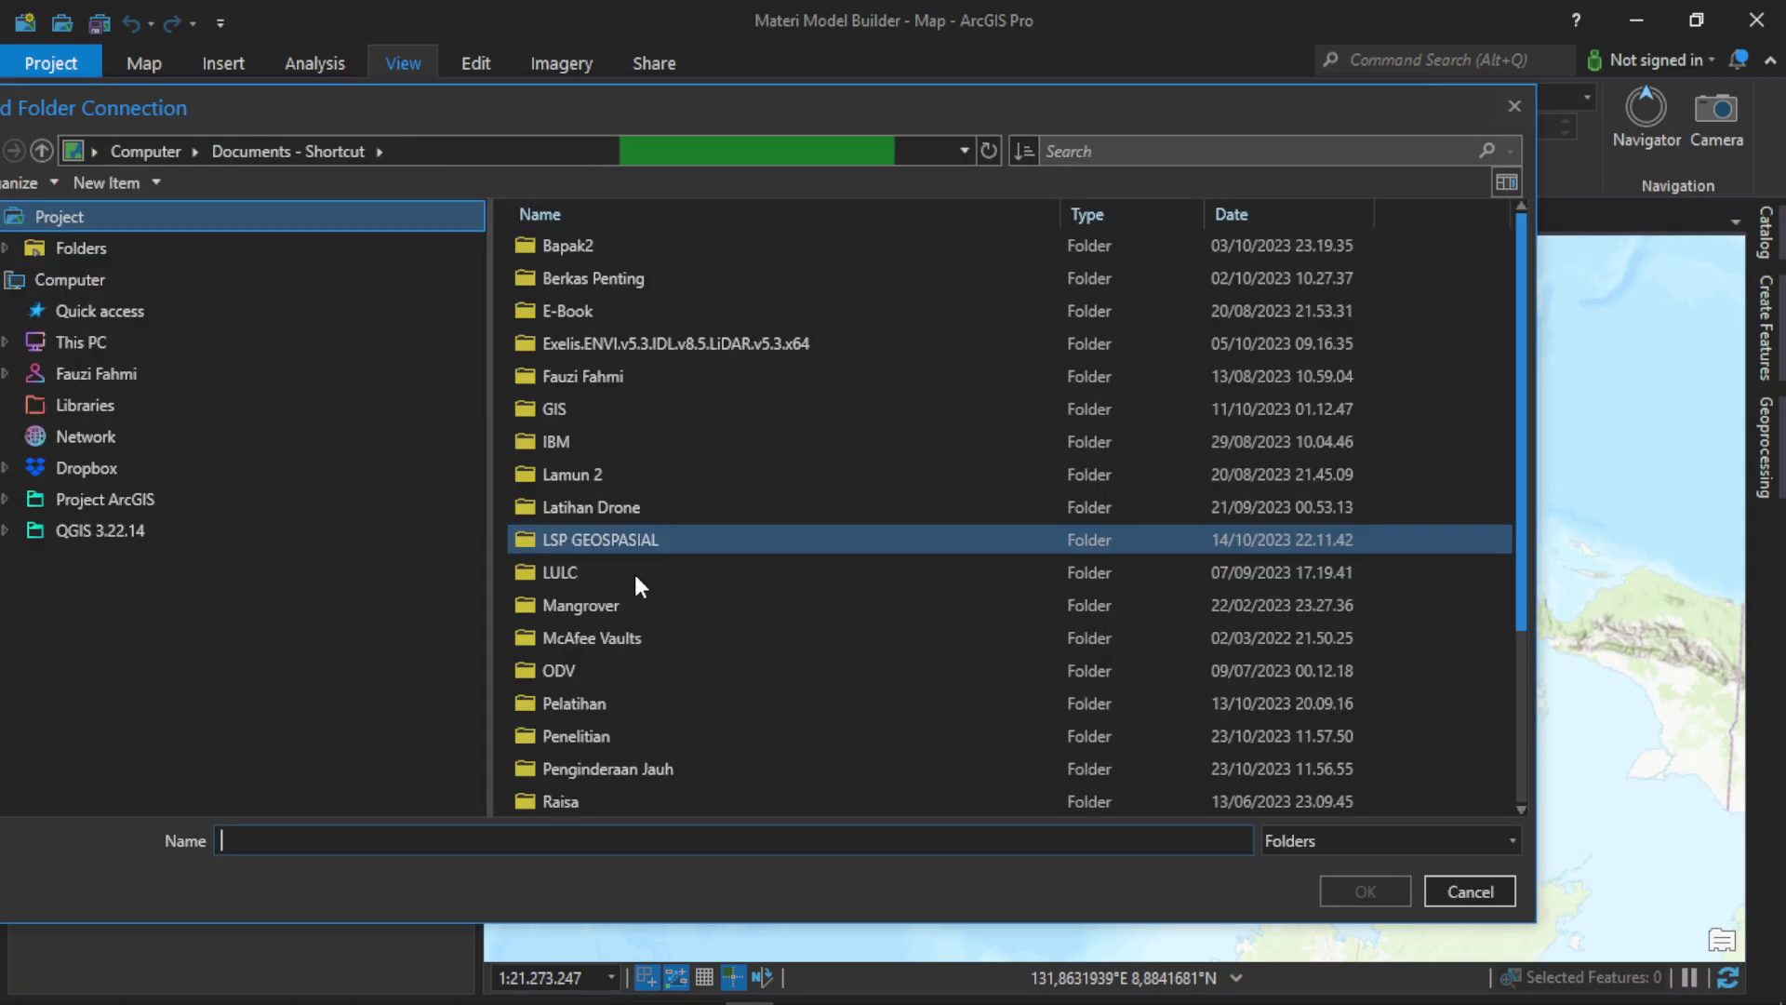
pyautogui.scroll(-3, 744, 721)
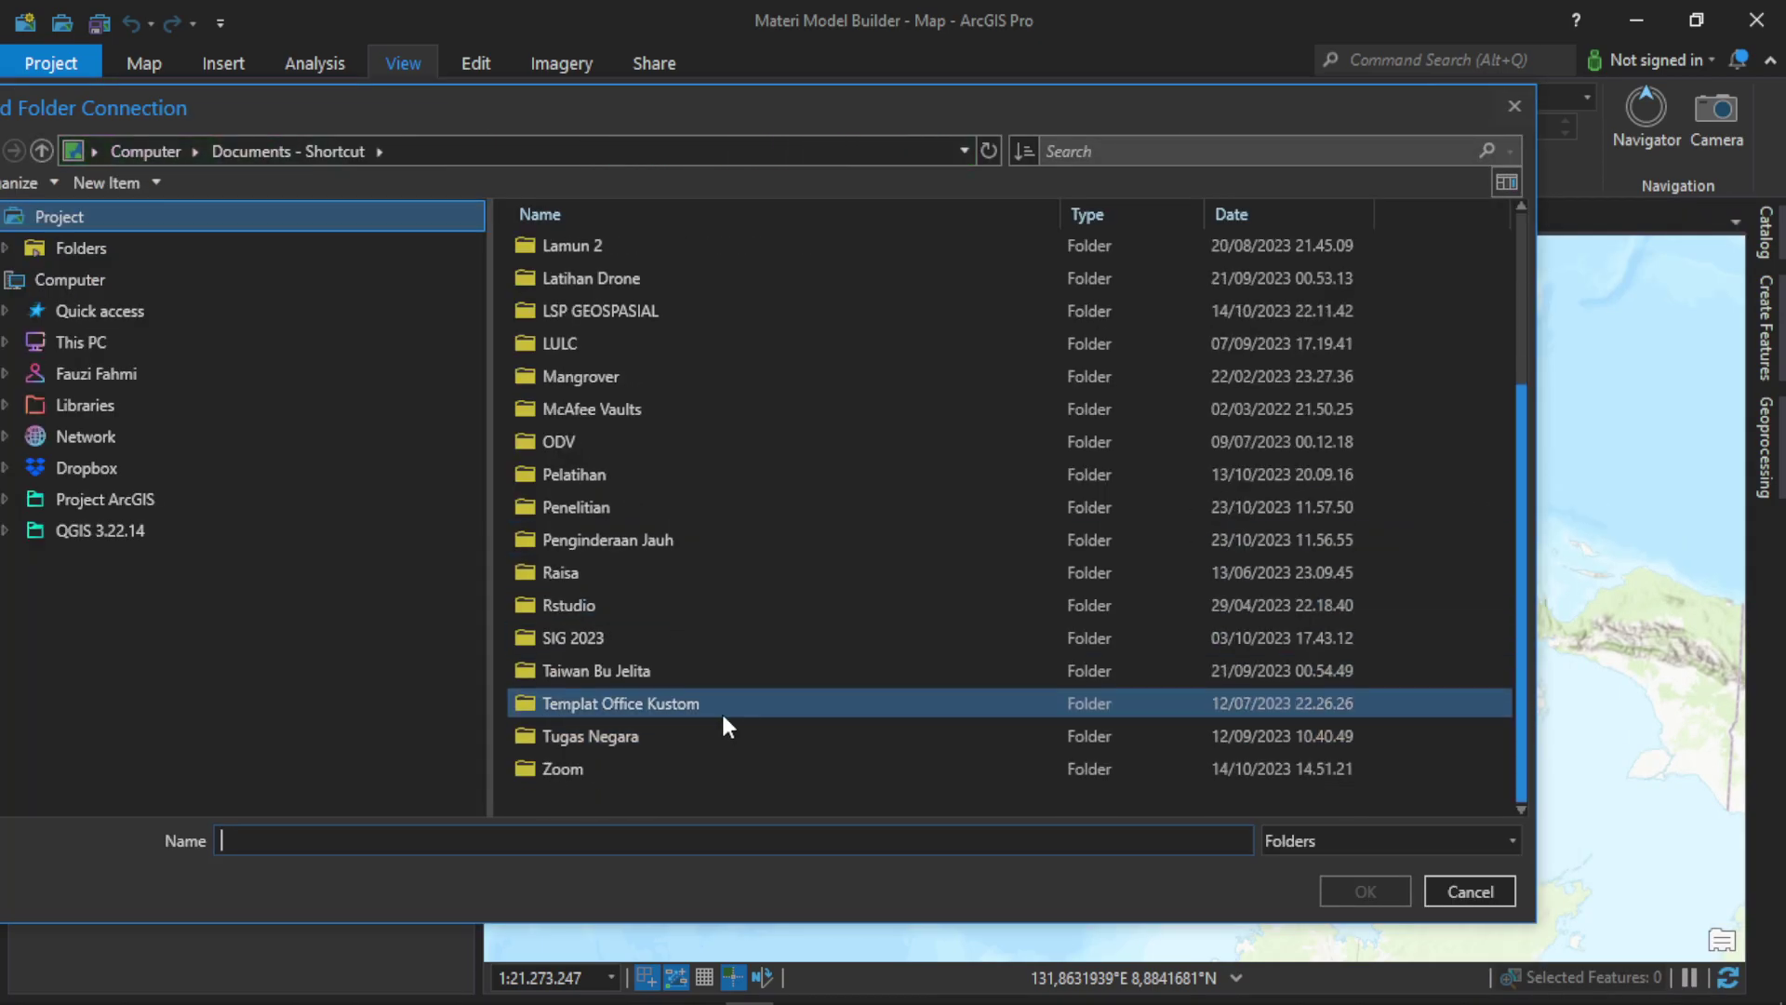
pyautogui.click(748, 675)
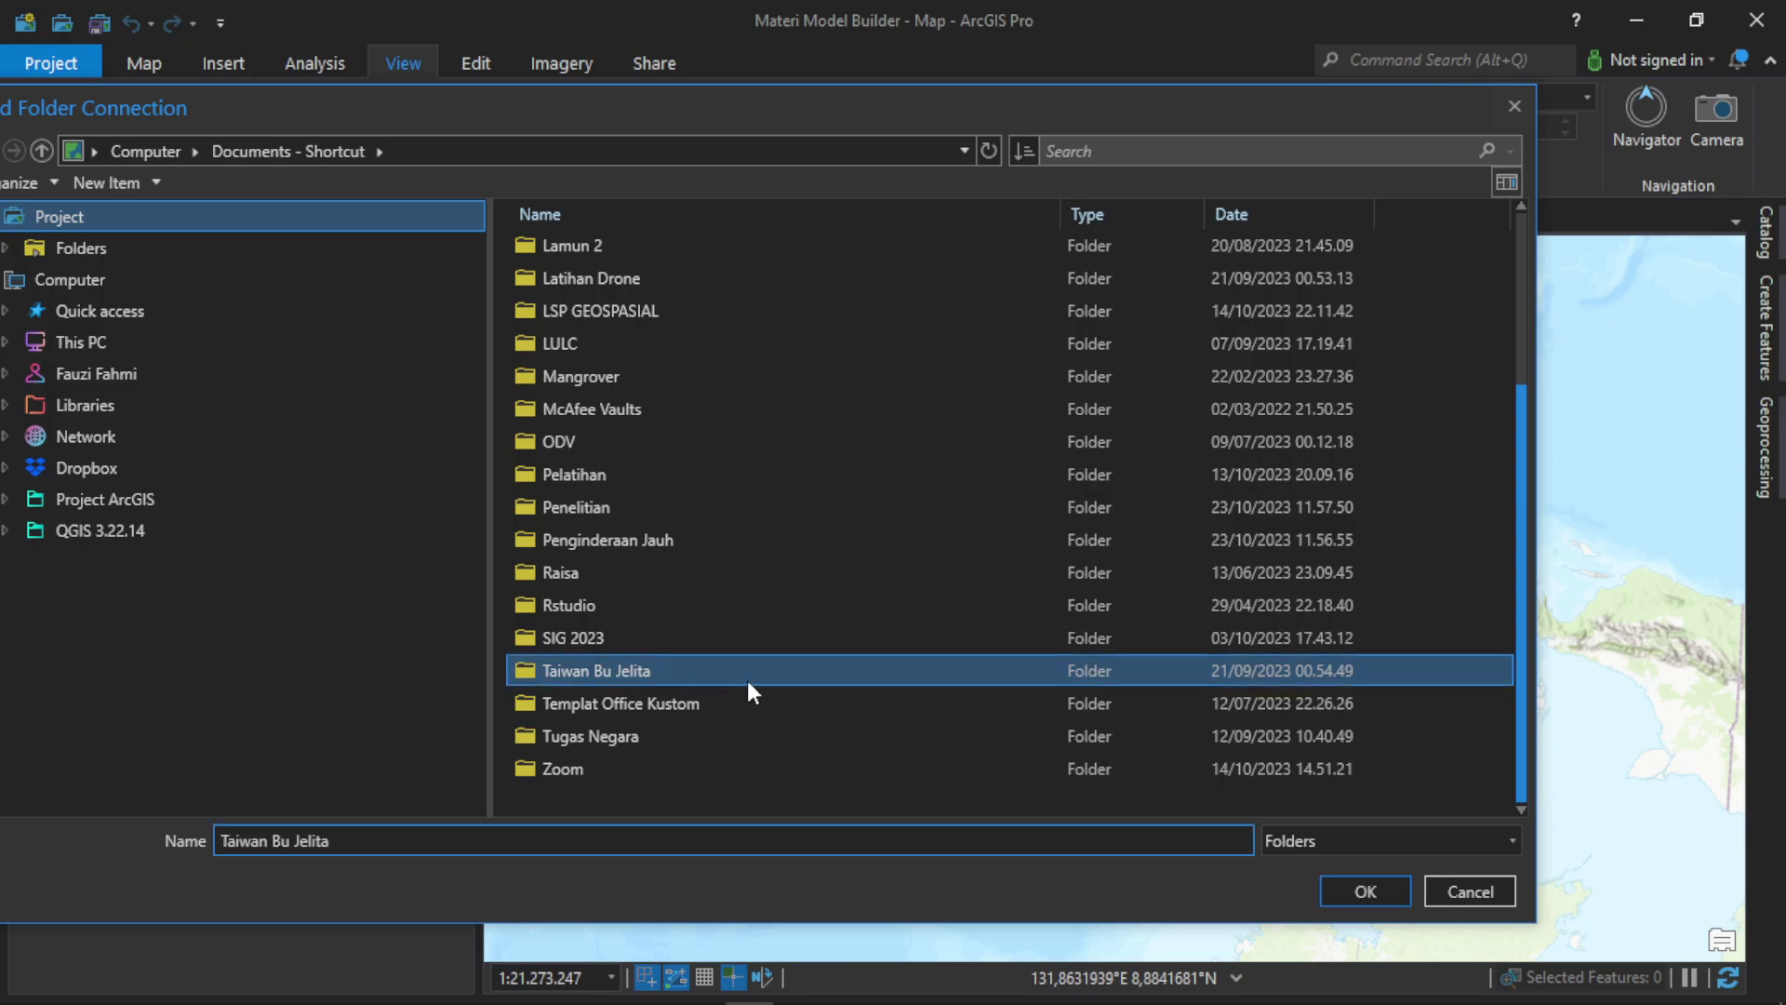
pyautogui.click(1362, 889)
# List the models in Toolbox.tbx inside the connected Taiwan folder, widening the catalog so the full names are readable.
pyautogui.click(1765, 252)
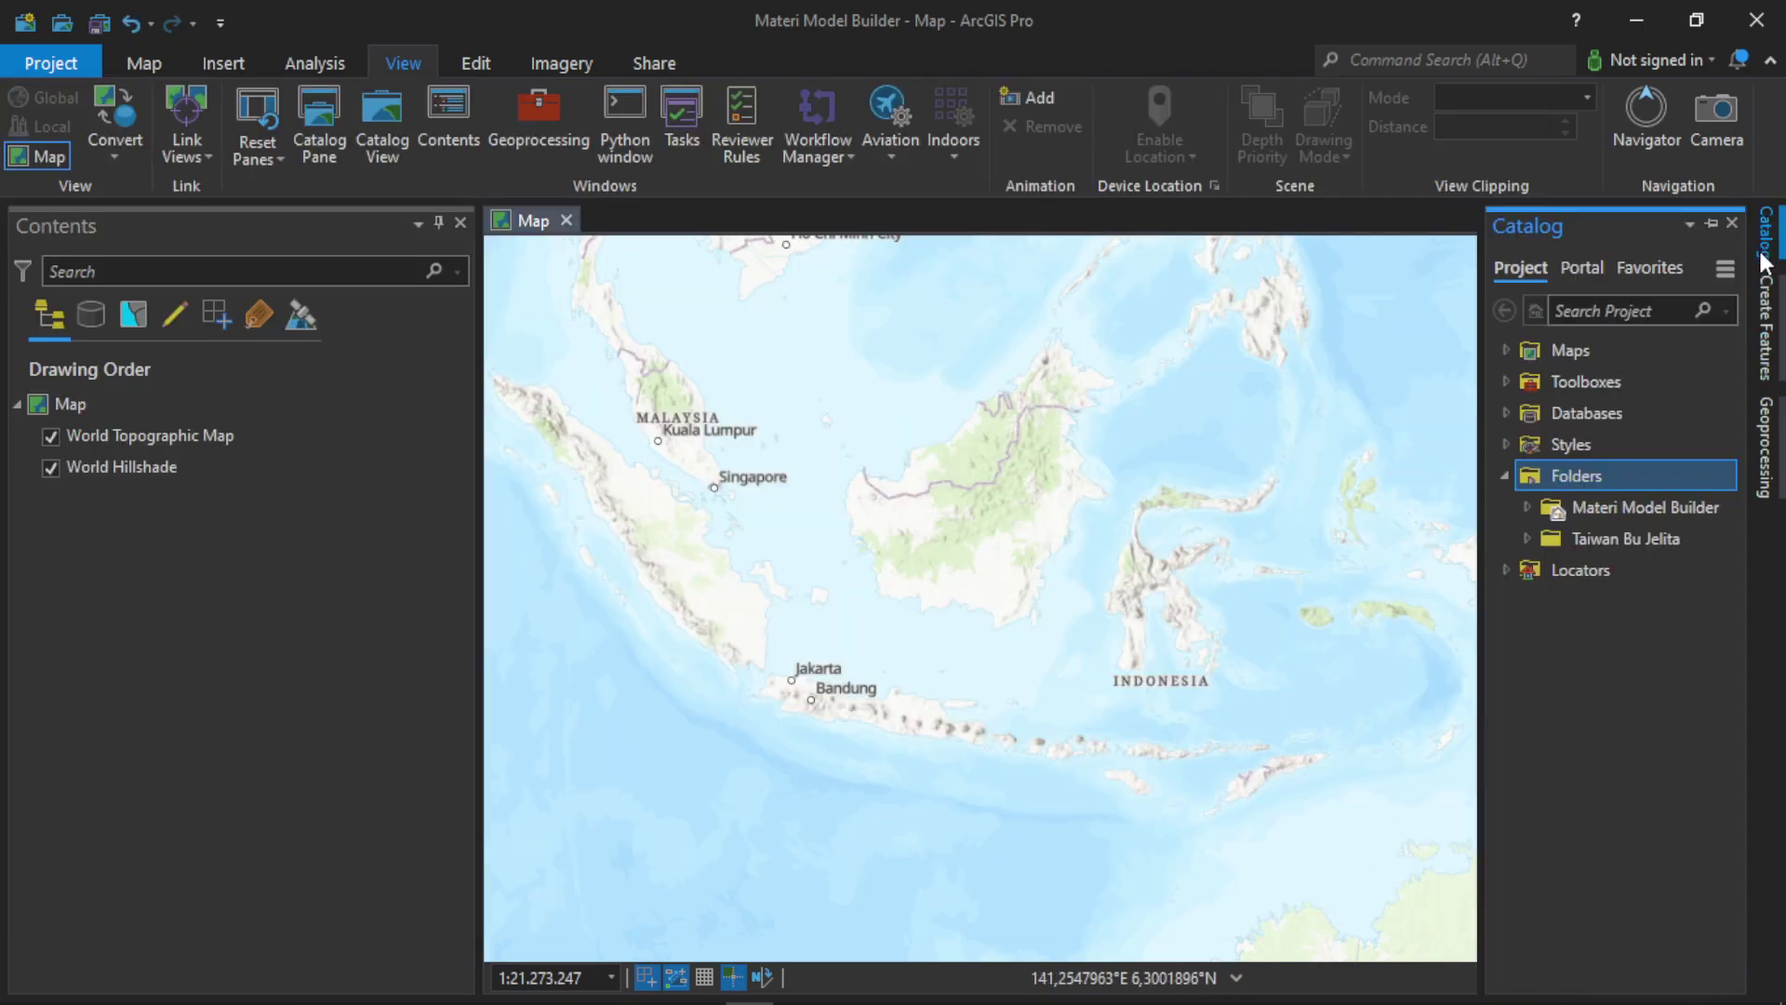
pyautogui.click(1526, 537)
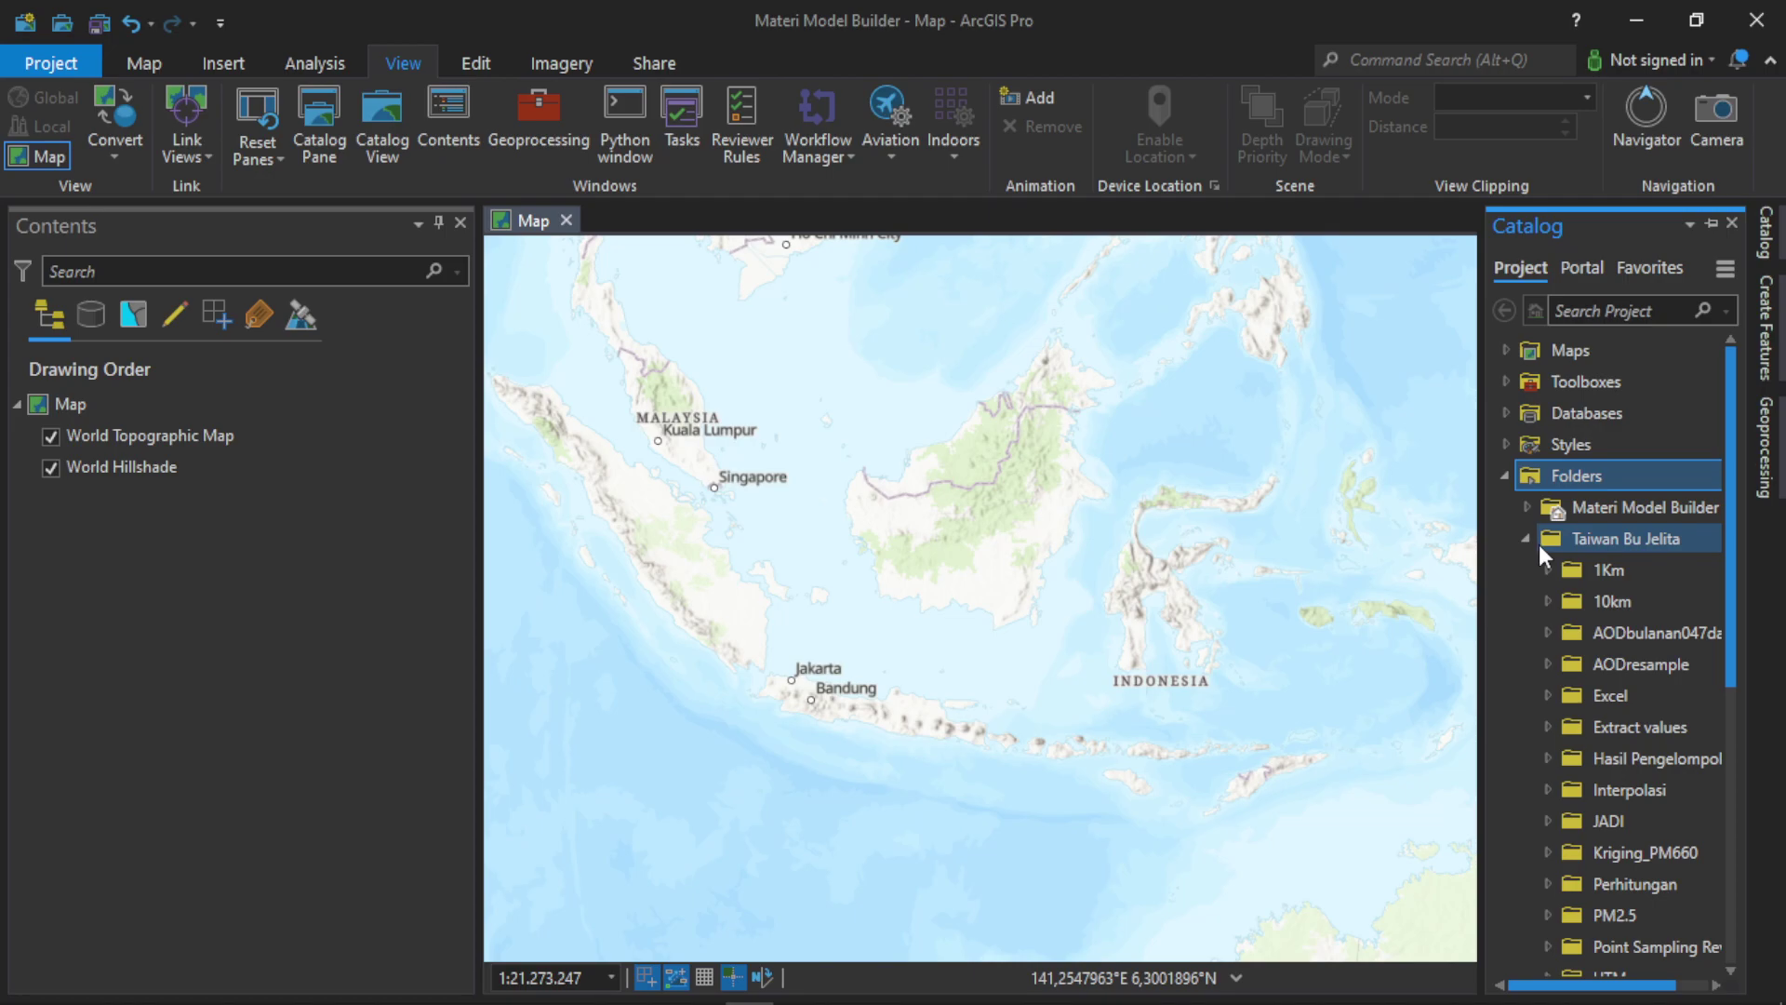
pyautogui.scroll(-5, 1537, 540)
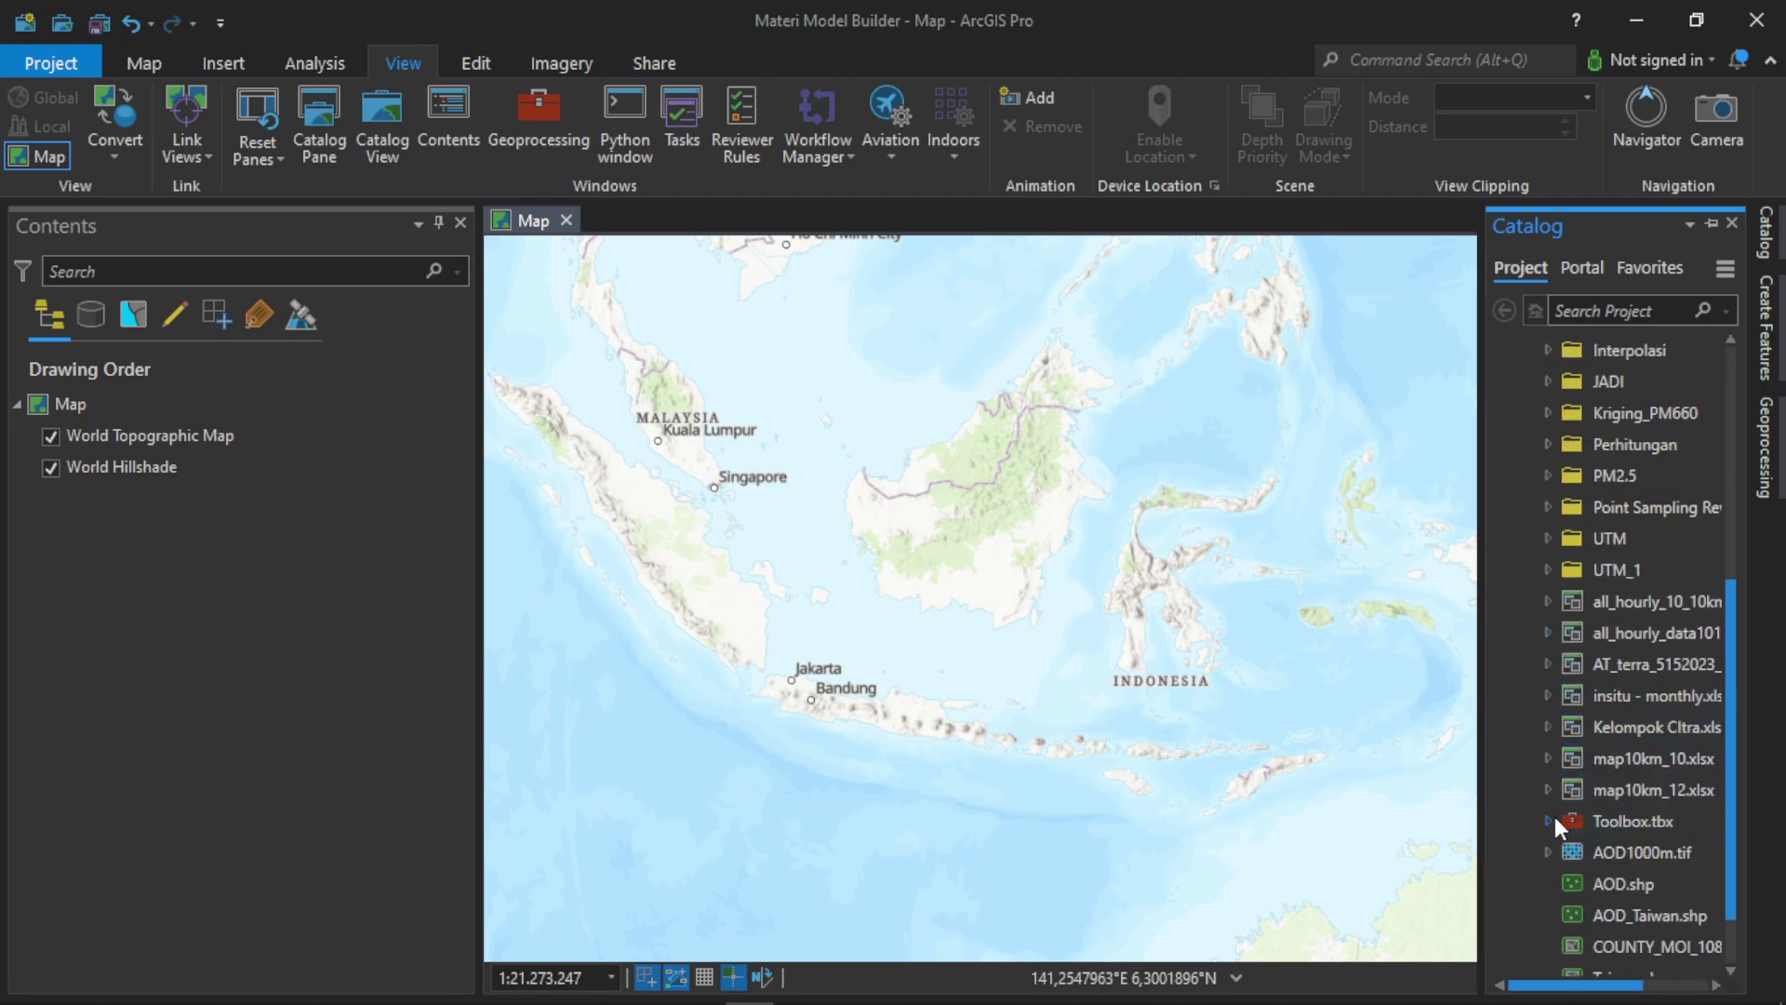
pyautogui.click(1553, 820)
pyautogui.scroll(-2, 1565, 766)
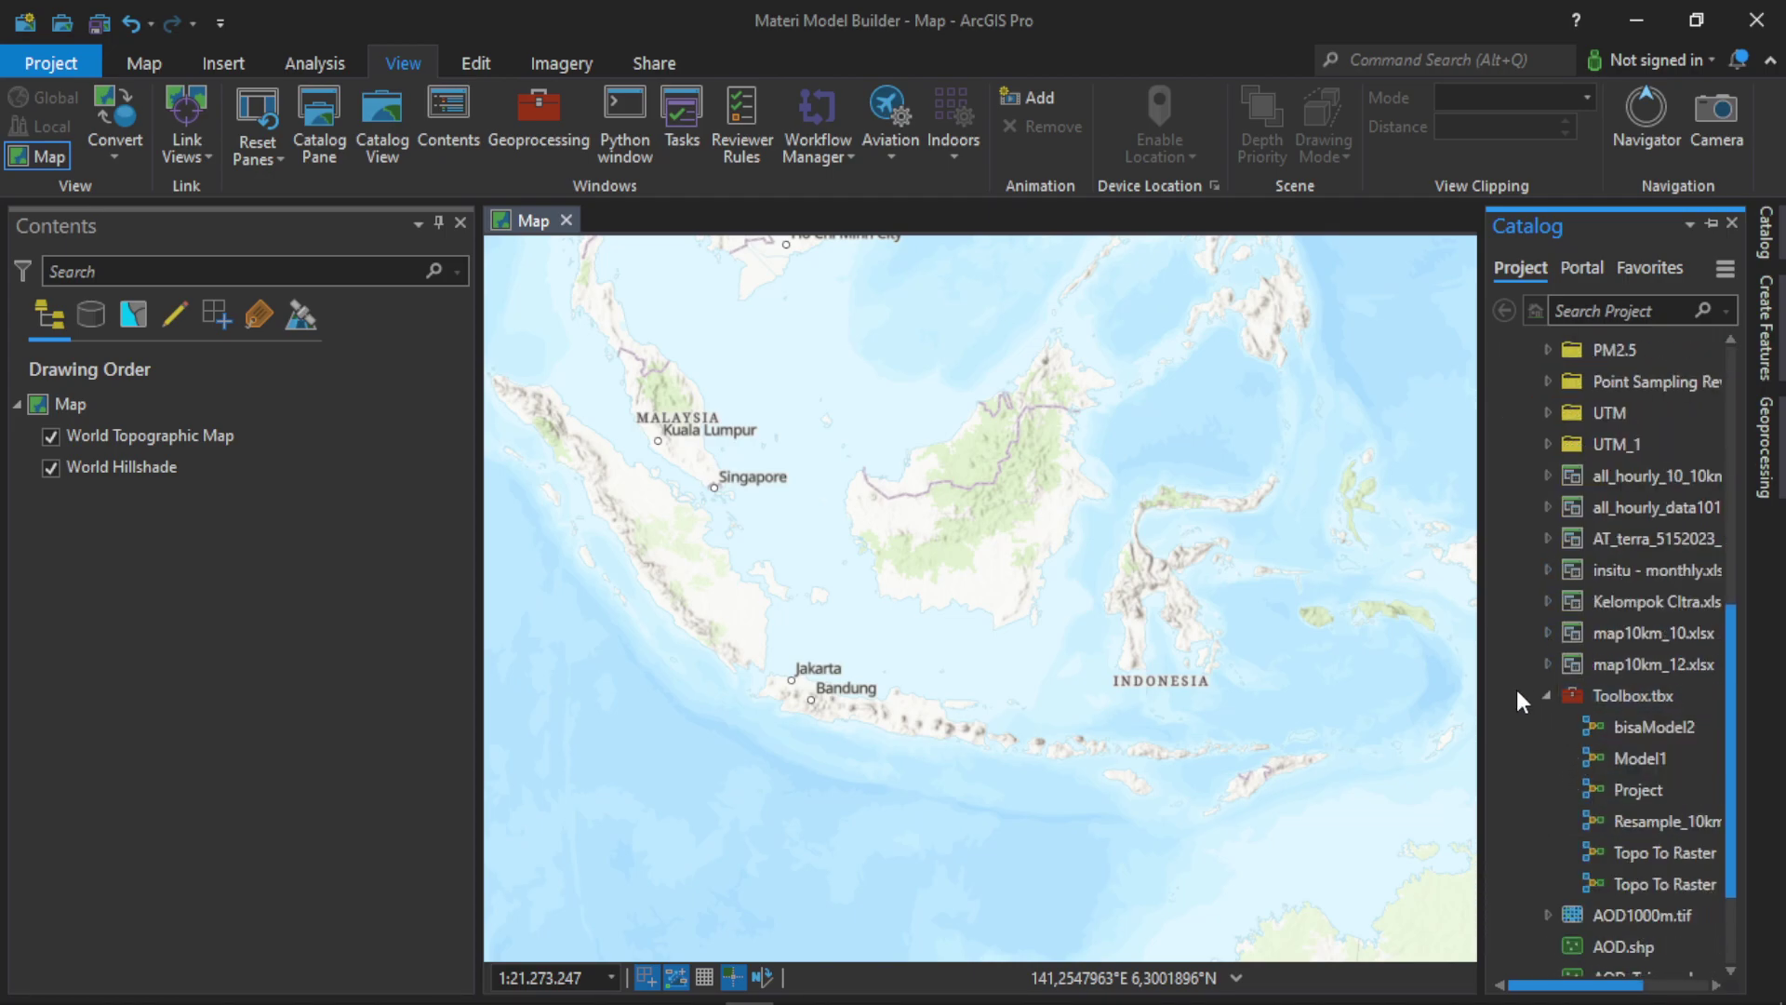
pyautogui.moveTo(1484, 667); pyautogui.dragTo(1360, 667)
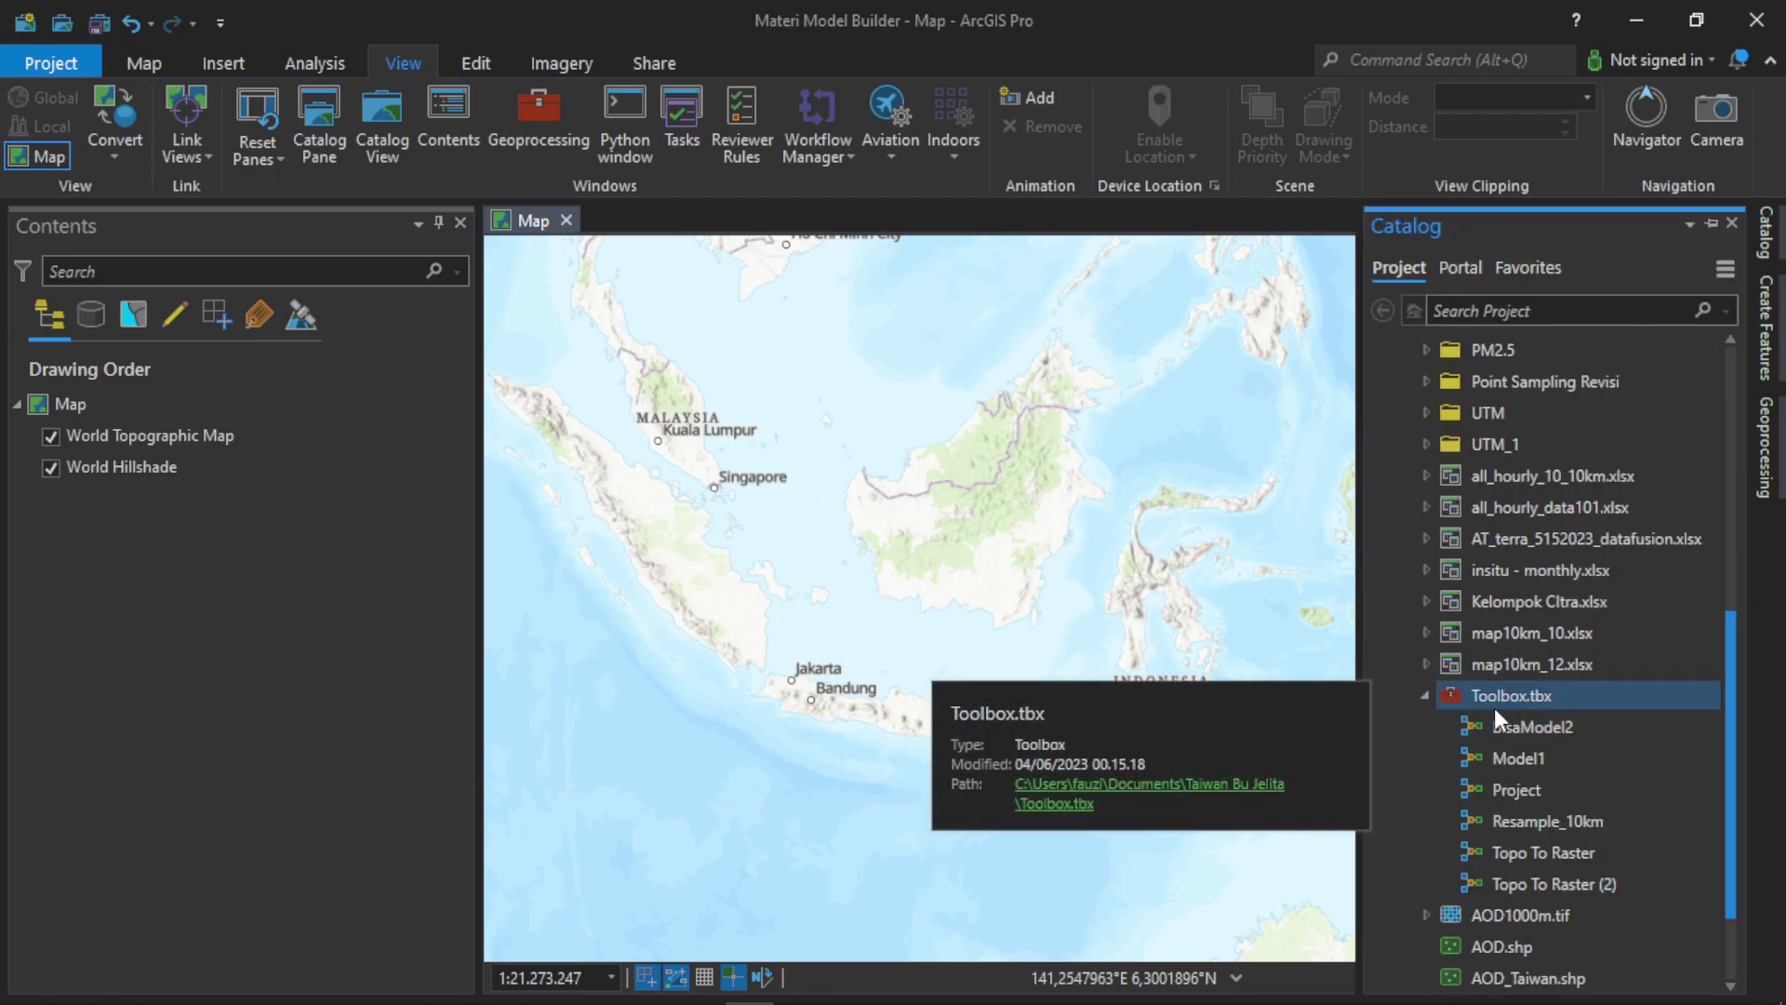
# Open the Topo To Raster (2) model from Toolbox.tbx for editing.
pyautogui.rightClick(1451, 987)
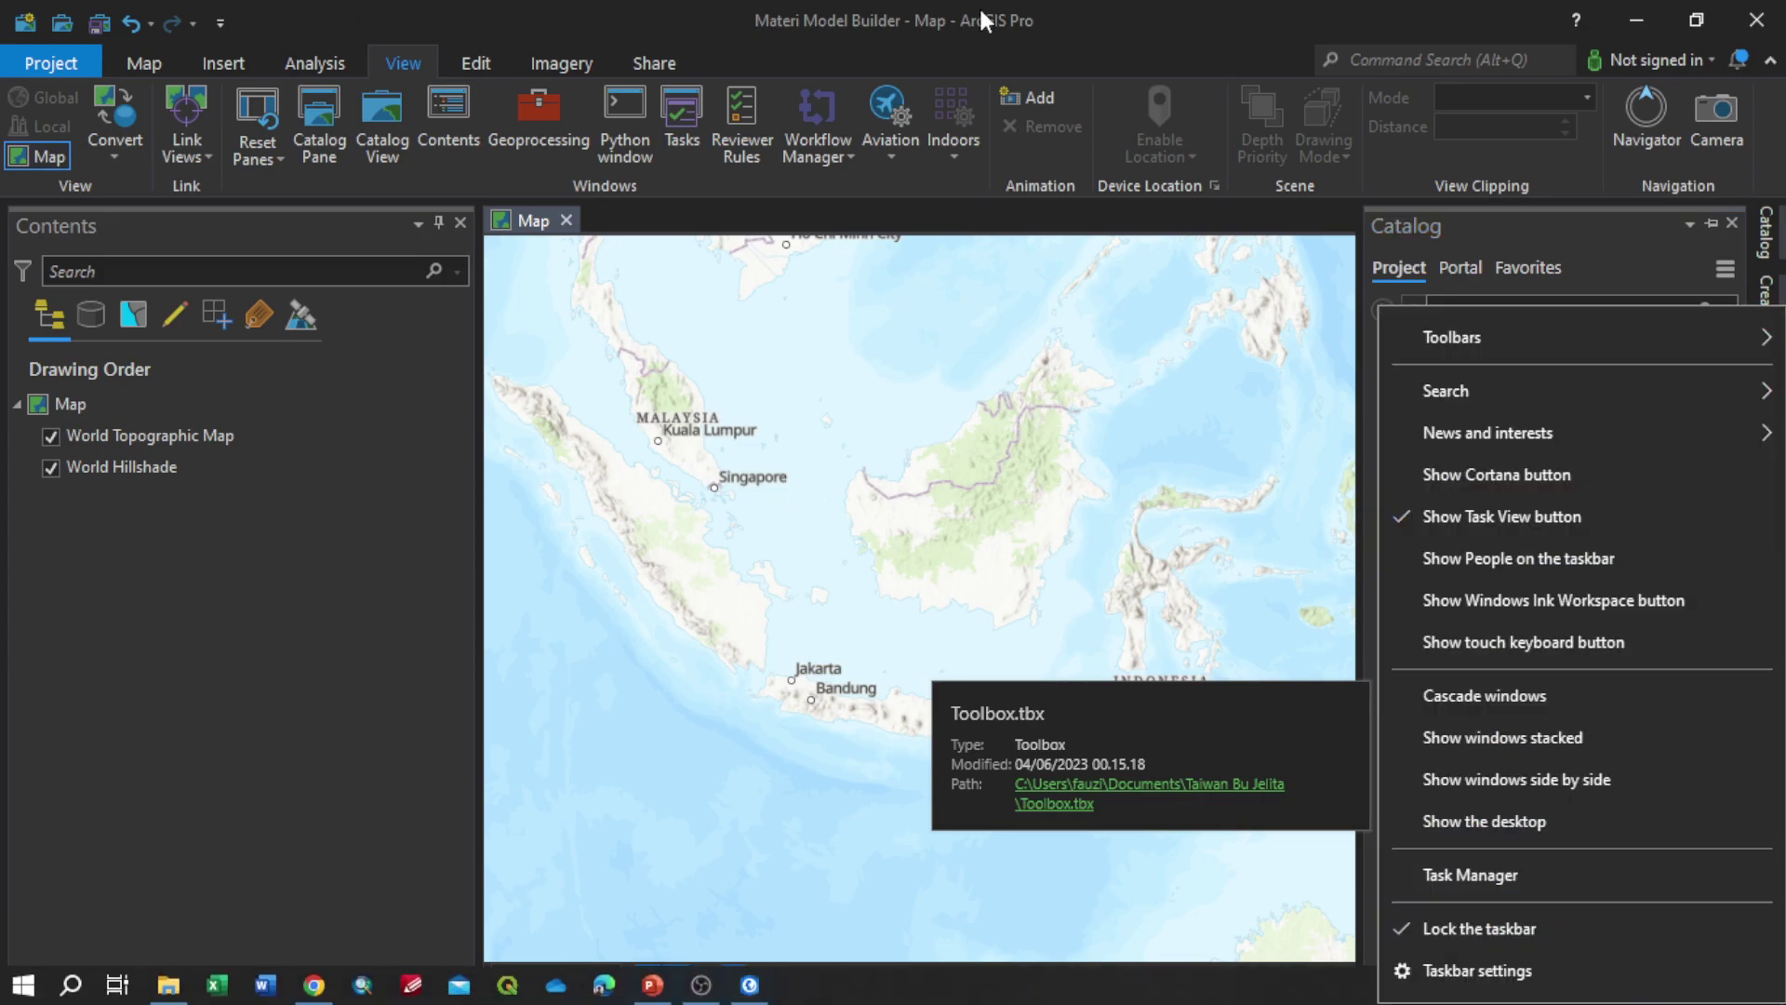
pyautogui.click(1416, 178)
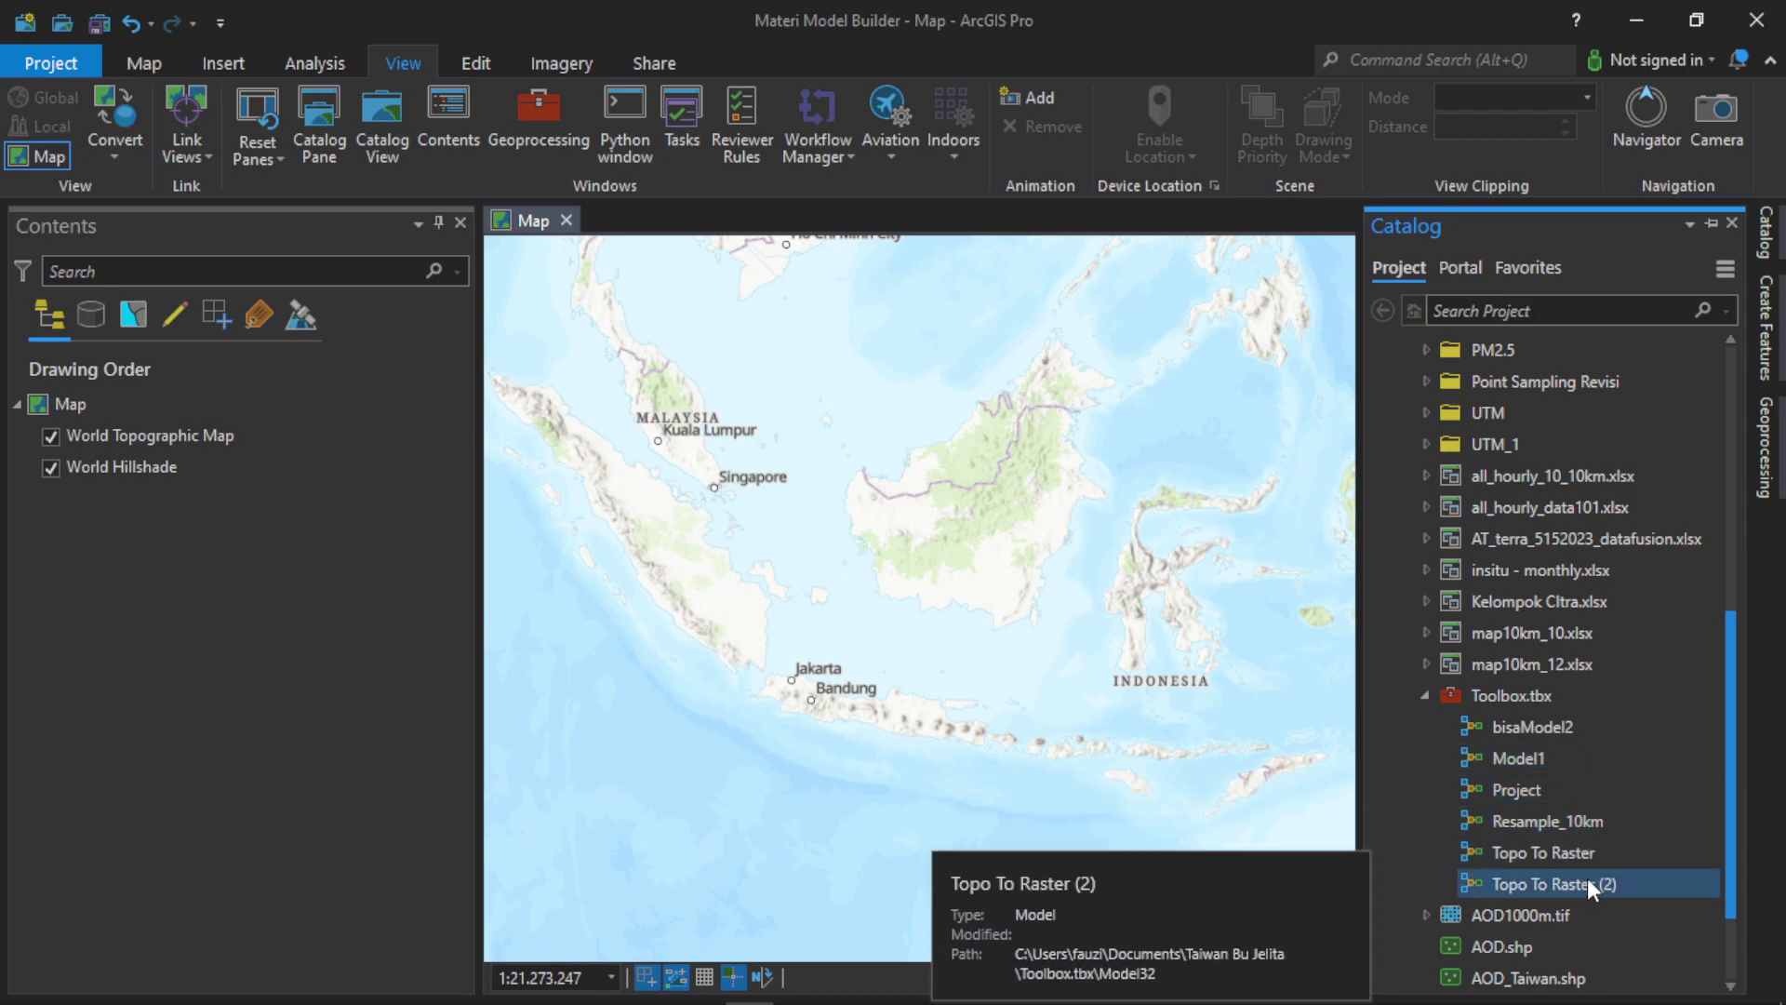
pyautogui.rightClick(1596, 828)
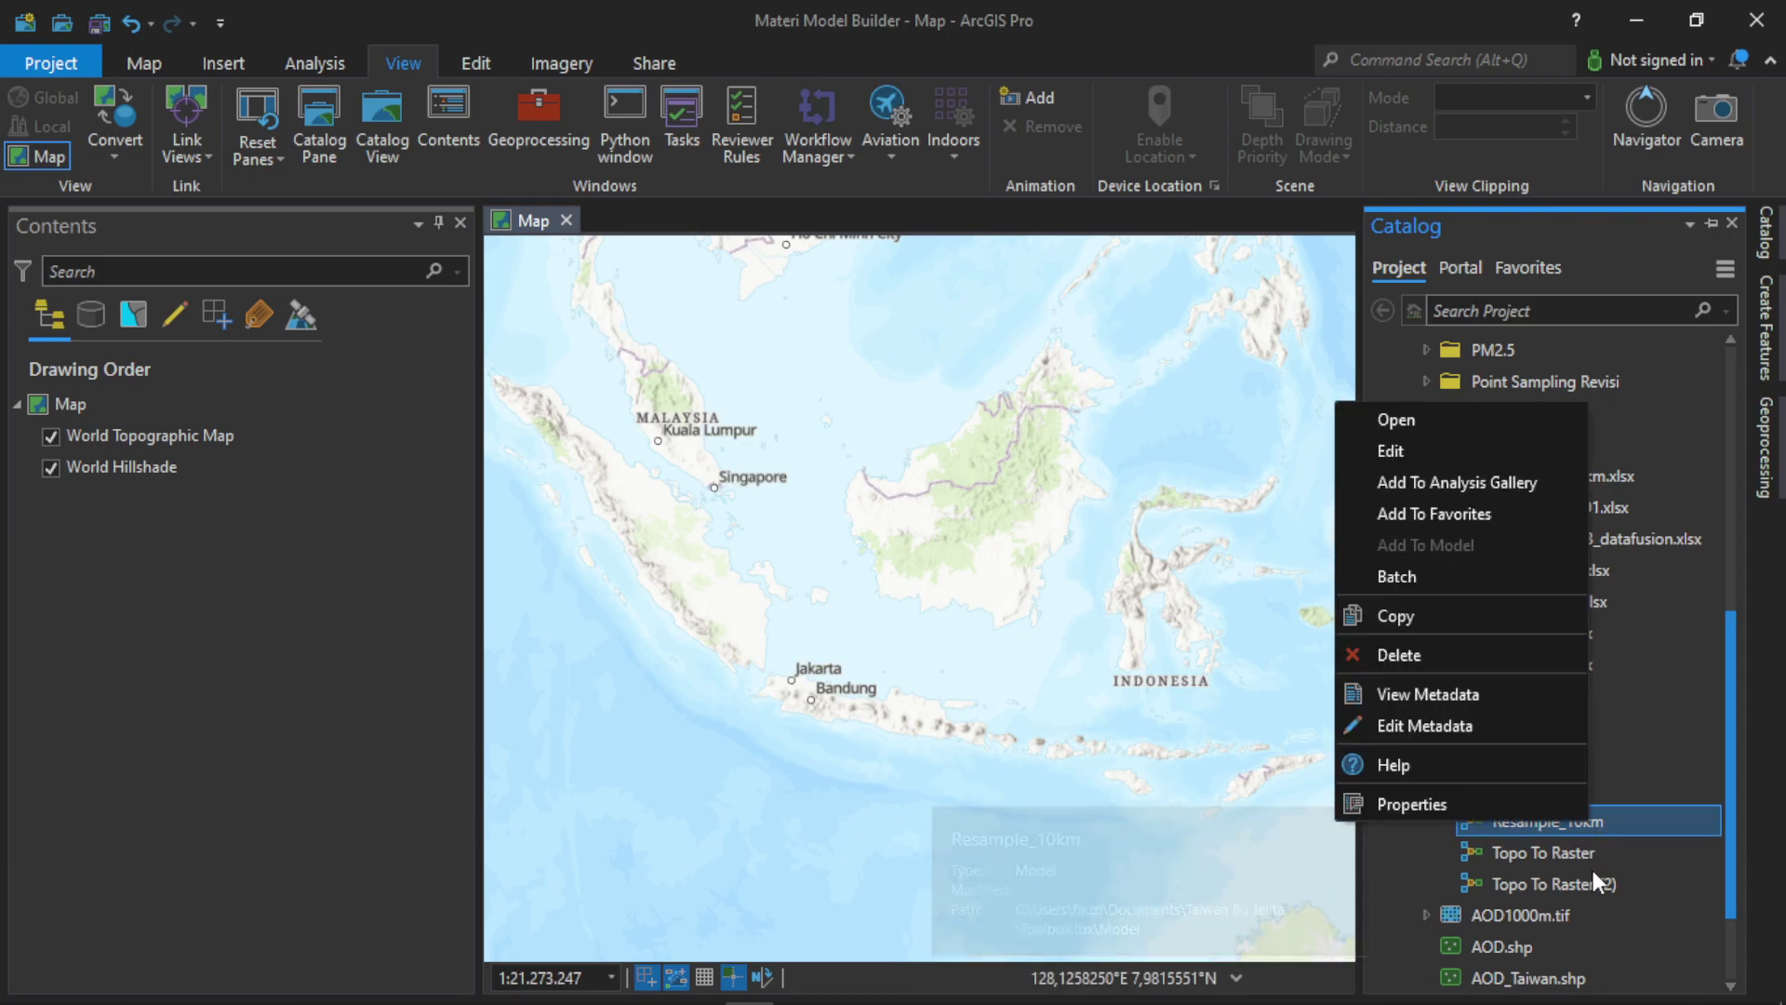
pyautogui.rightClick(1593, 880)
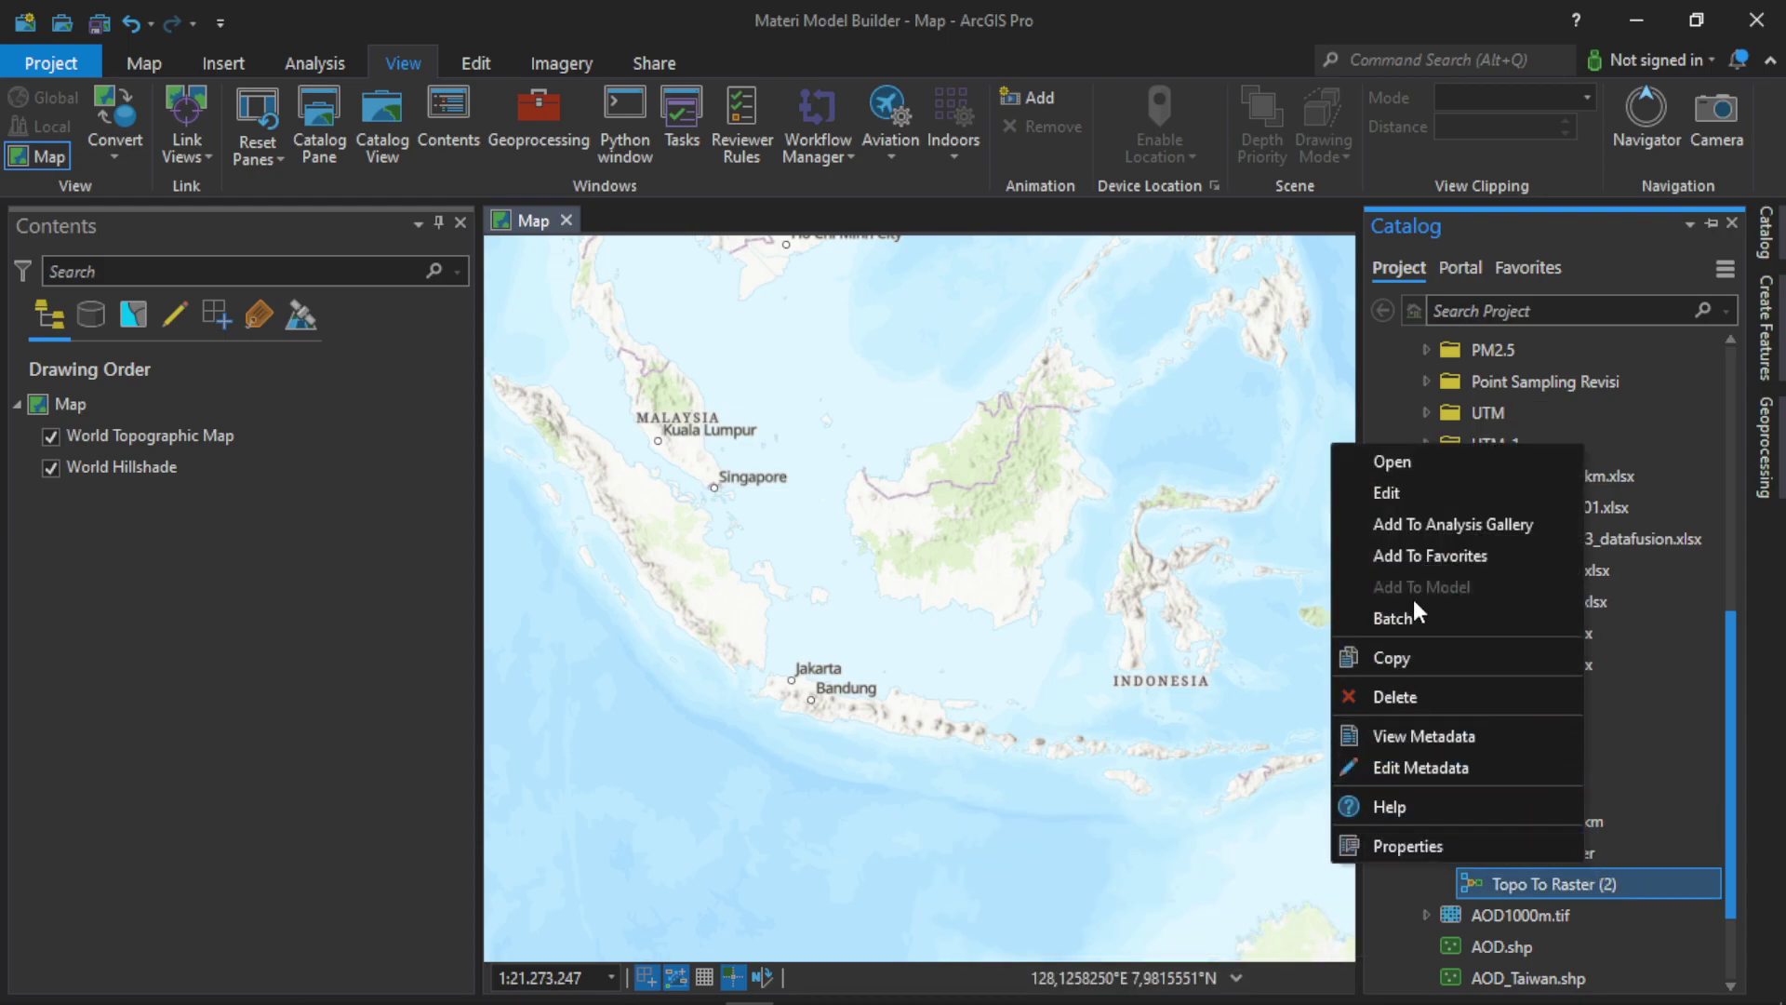
pyautogui.click(1412, 494)
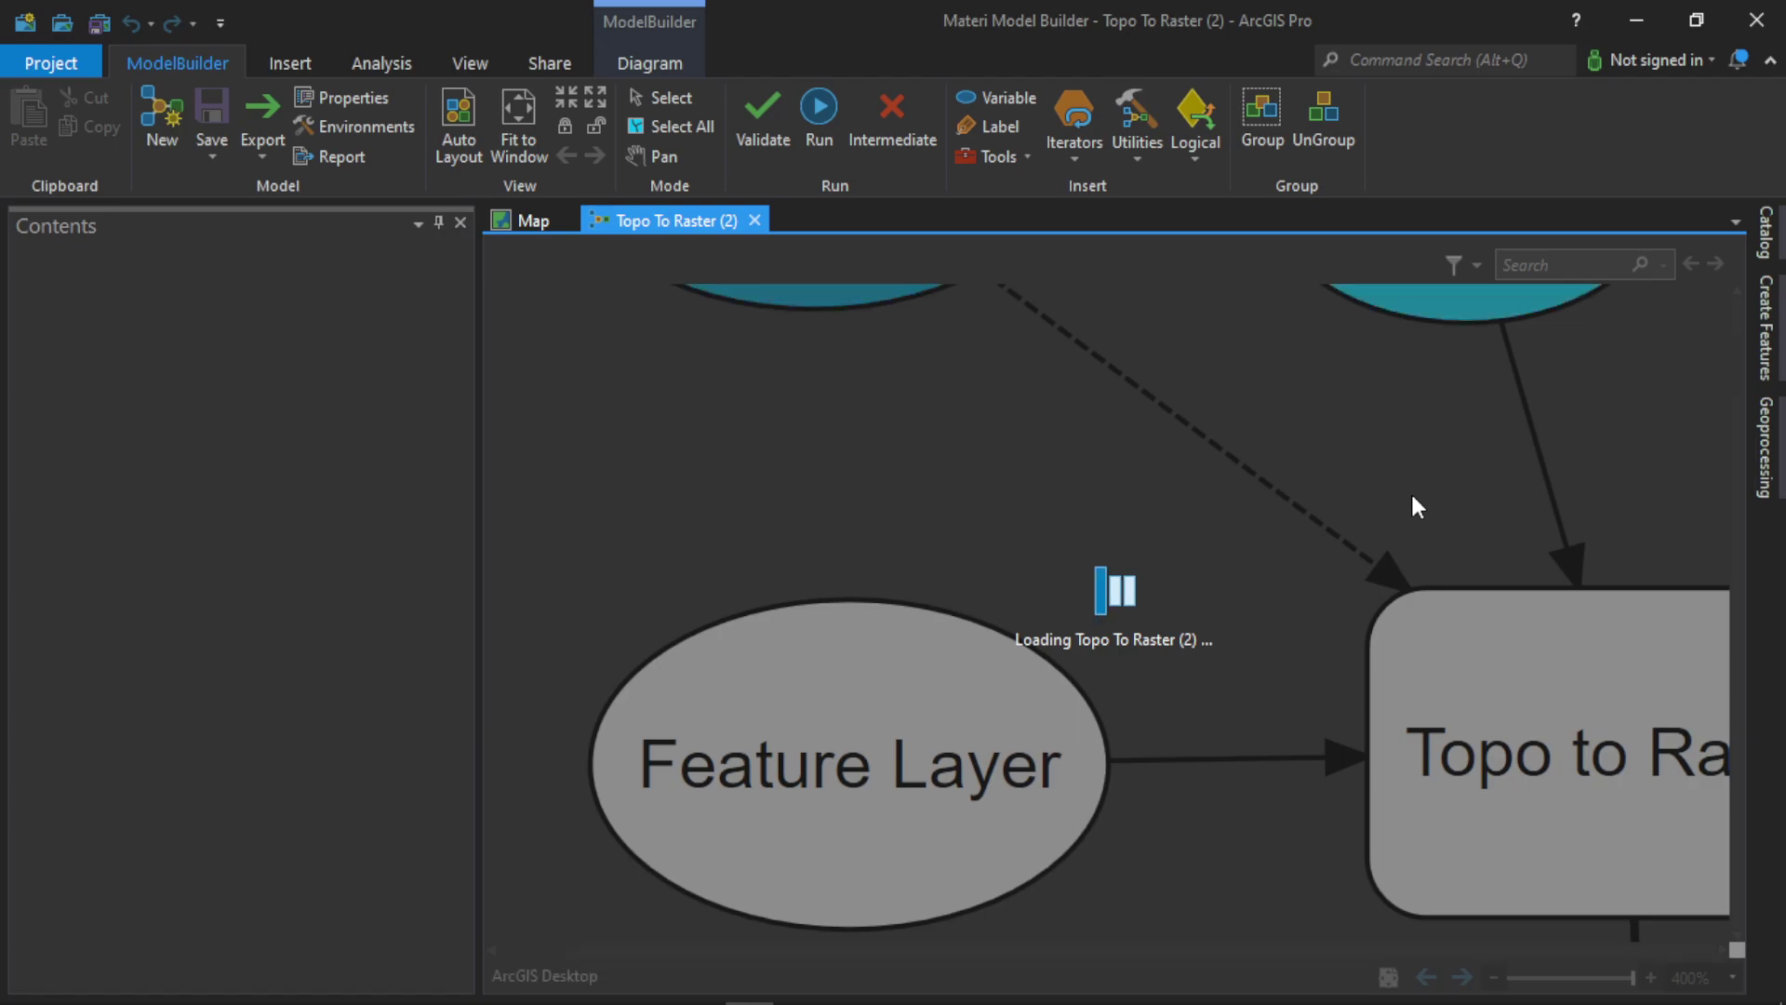
# Examine the whole Topo To Raster (2) model diagram from end to end at 30% zoom, and close it without saving changes.
pyautogui.scroll(-2, 1269, 432)
pyautogui.scroll(-8, 1269, 432)
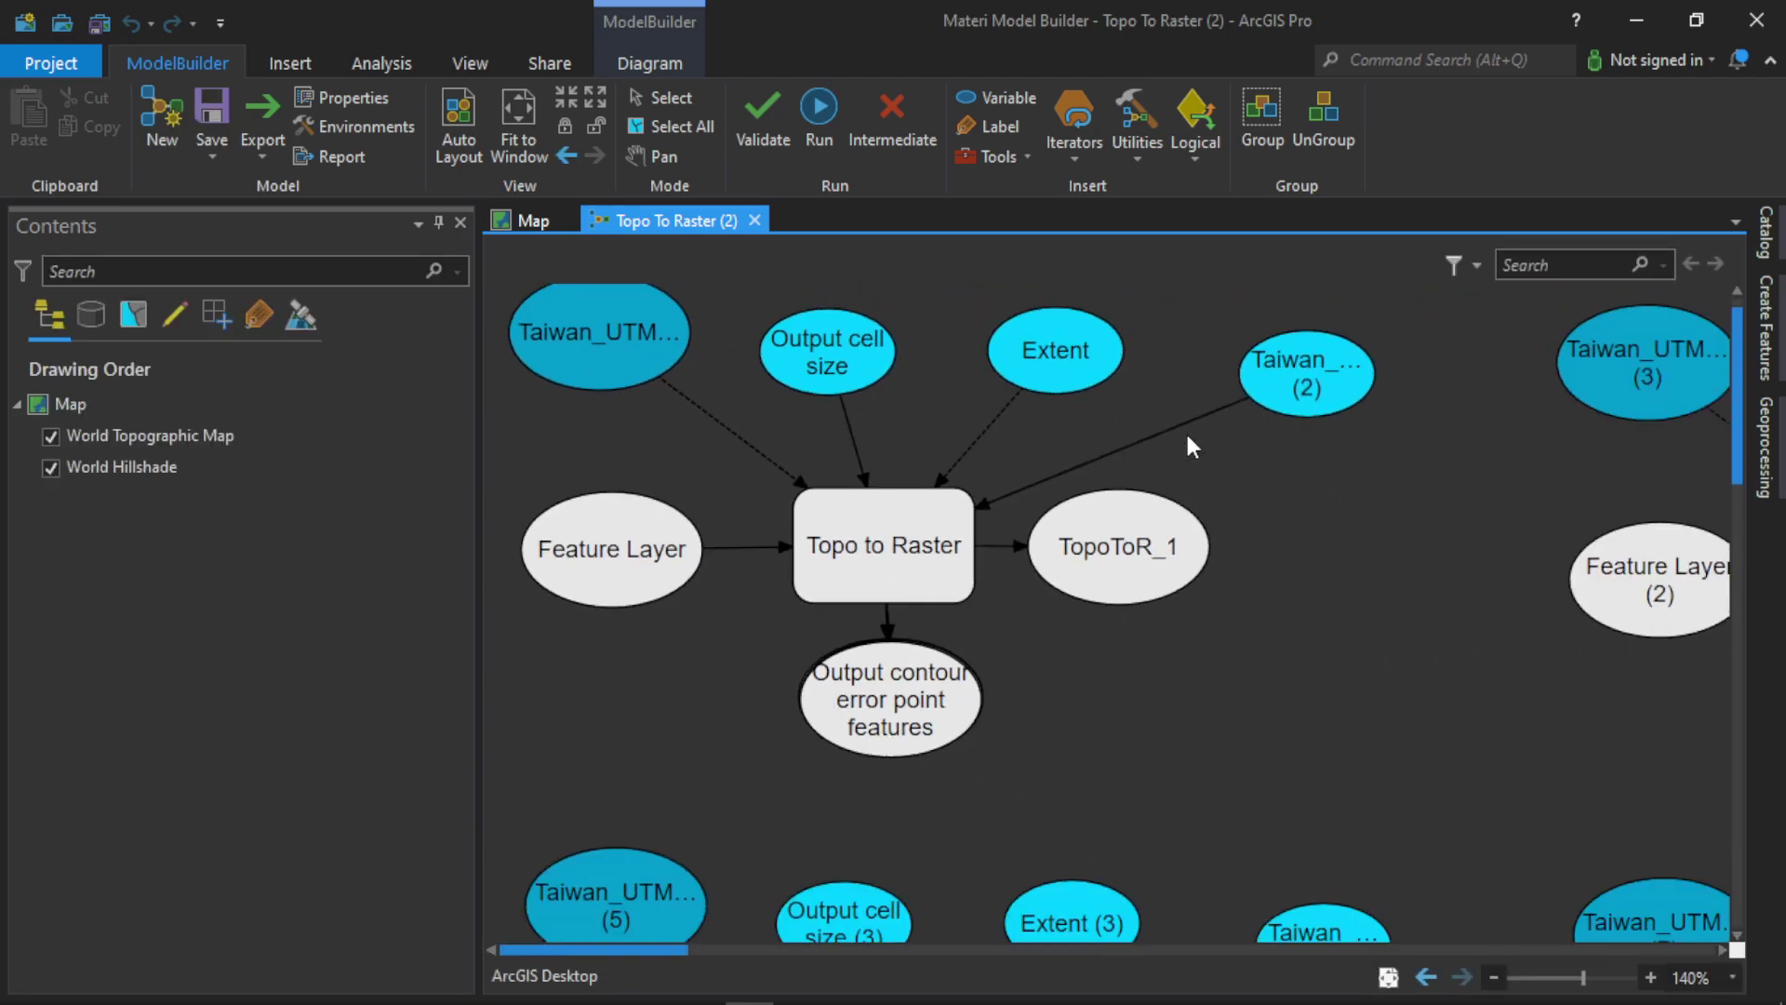
pyautogui.scroll(-2, 1187, 437)
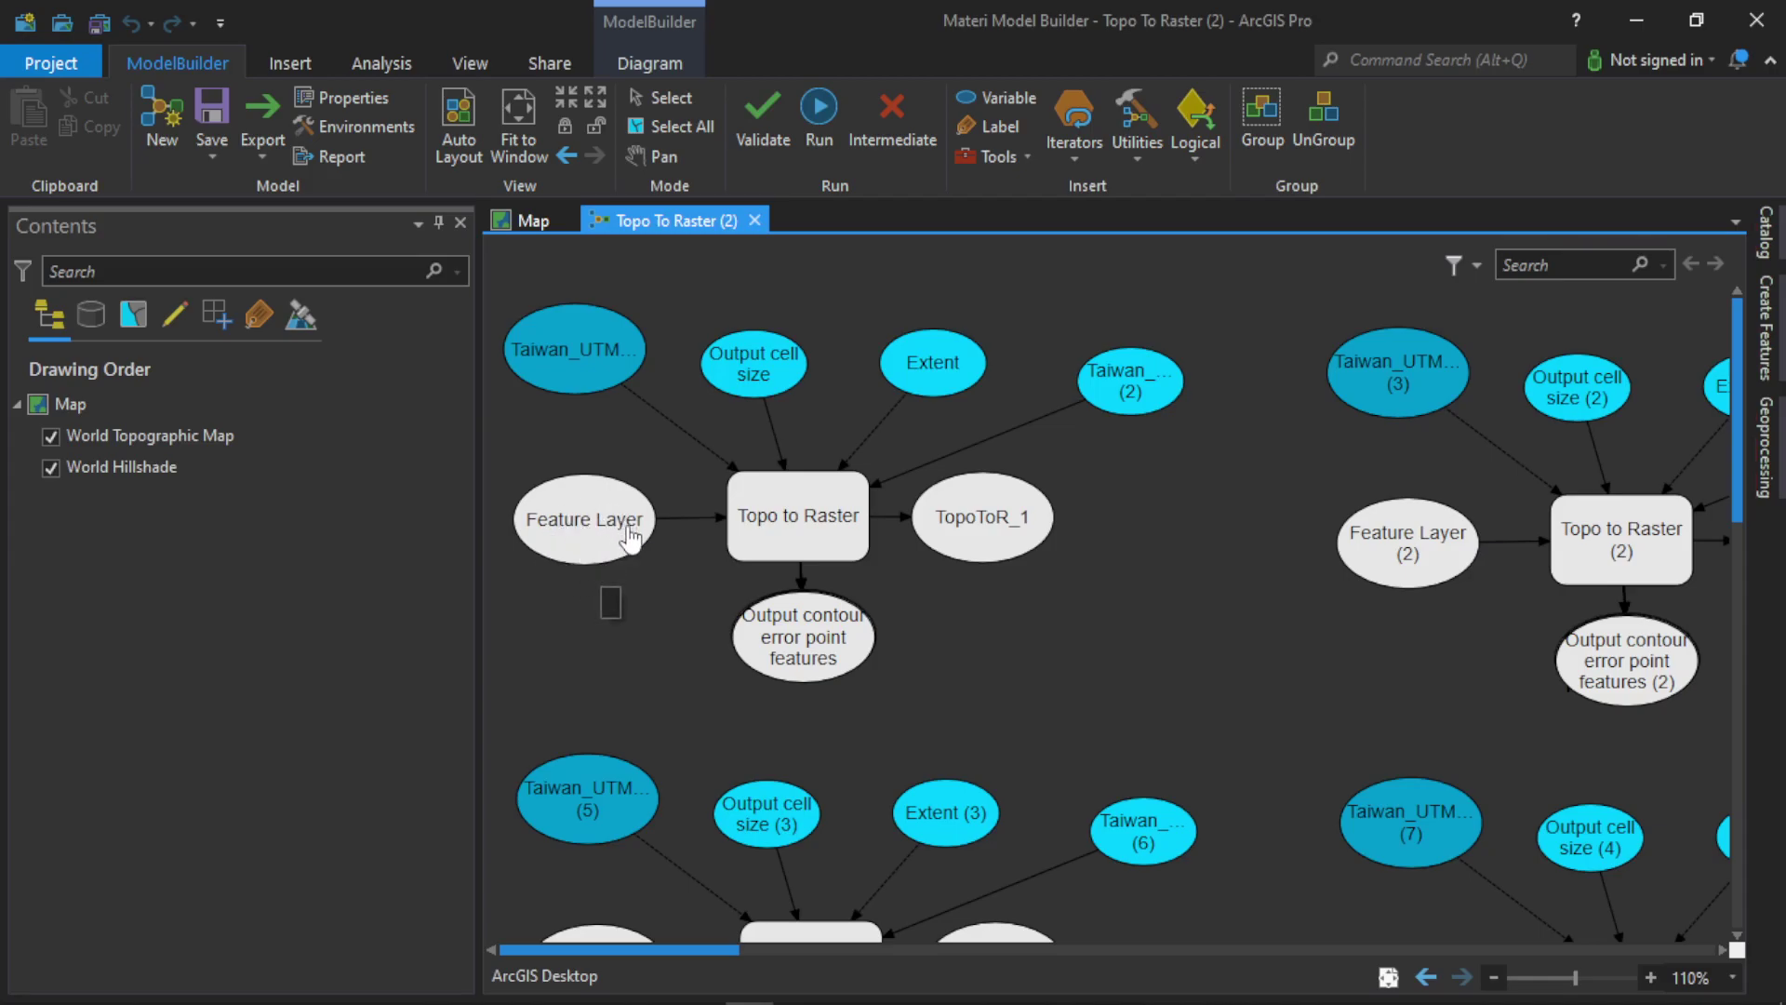
pyautogui.scroll(-5, 629, 536)
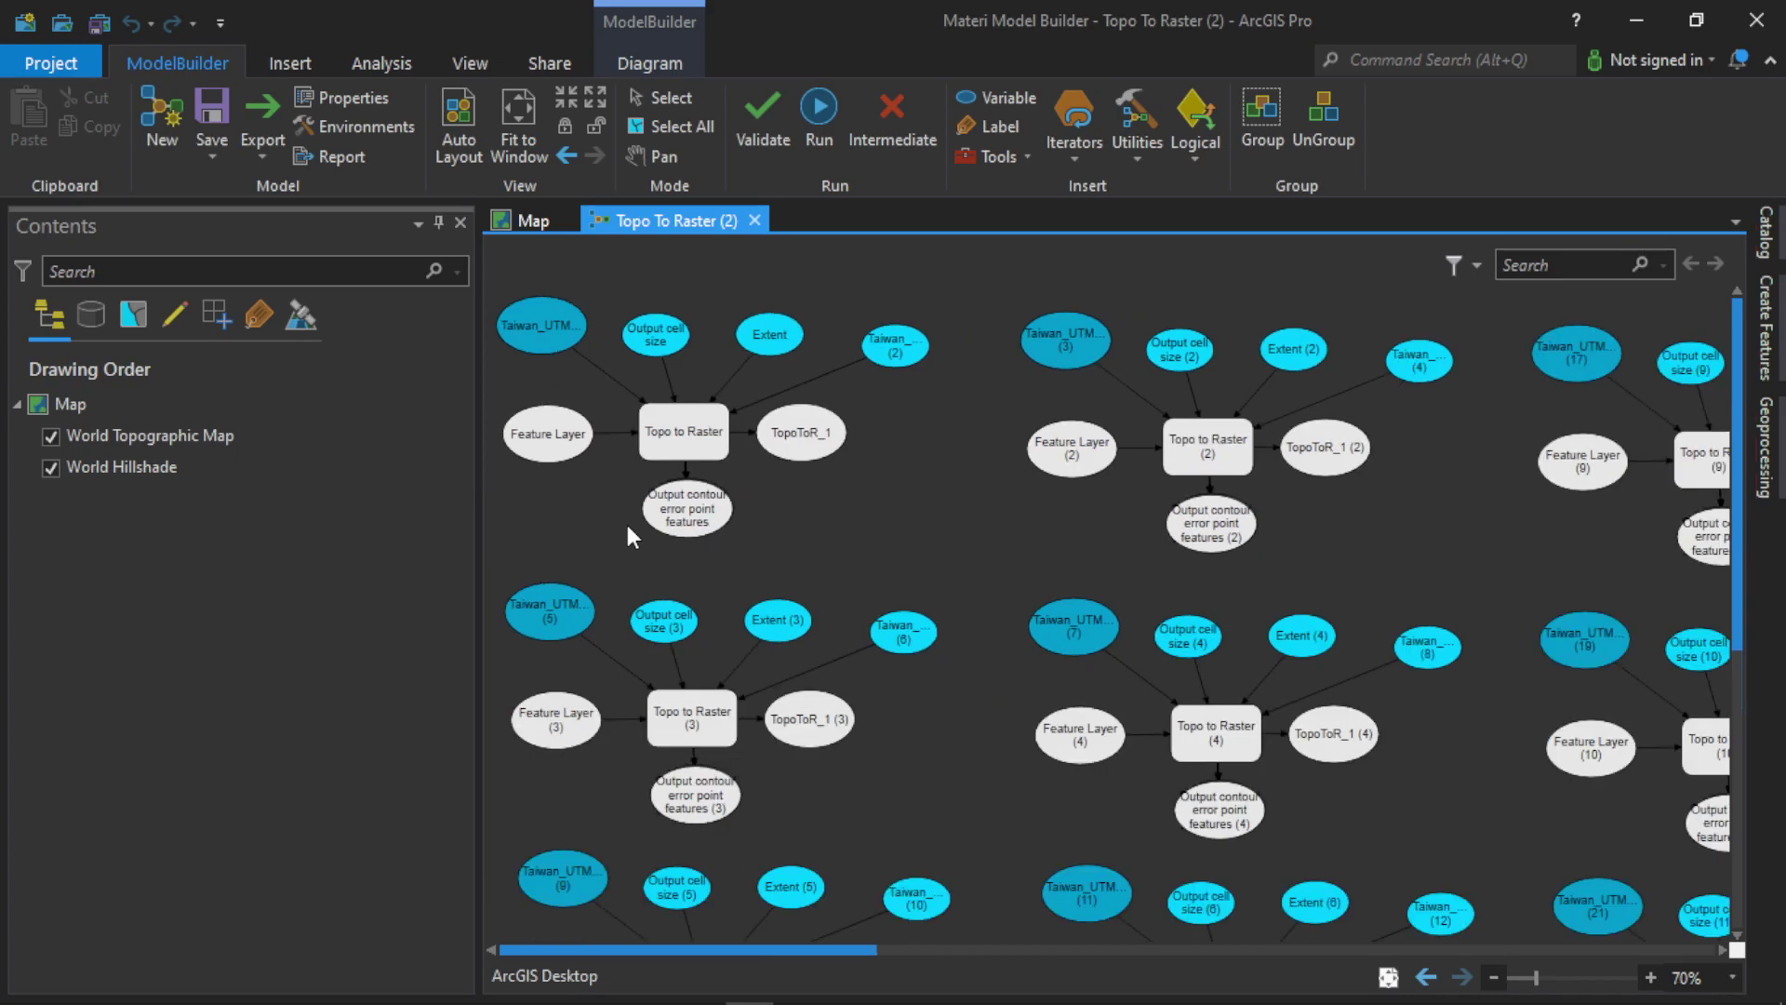
pyautogui.scroll(-3, 628, 525)
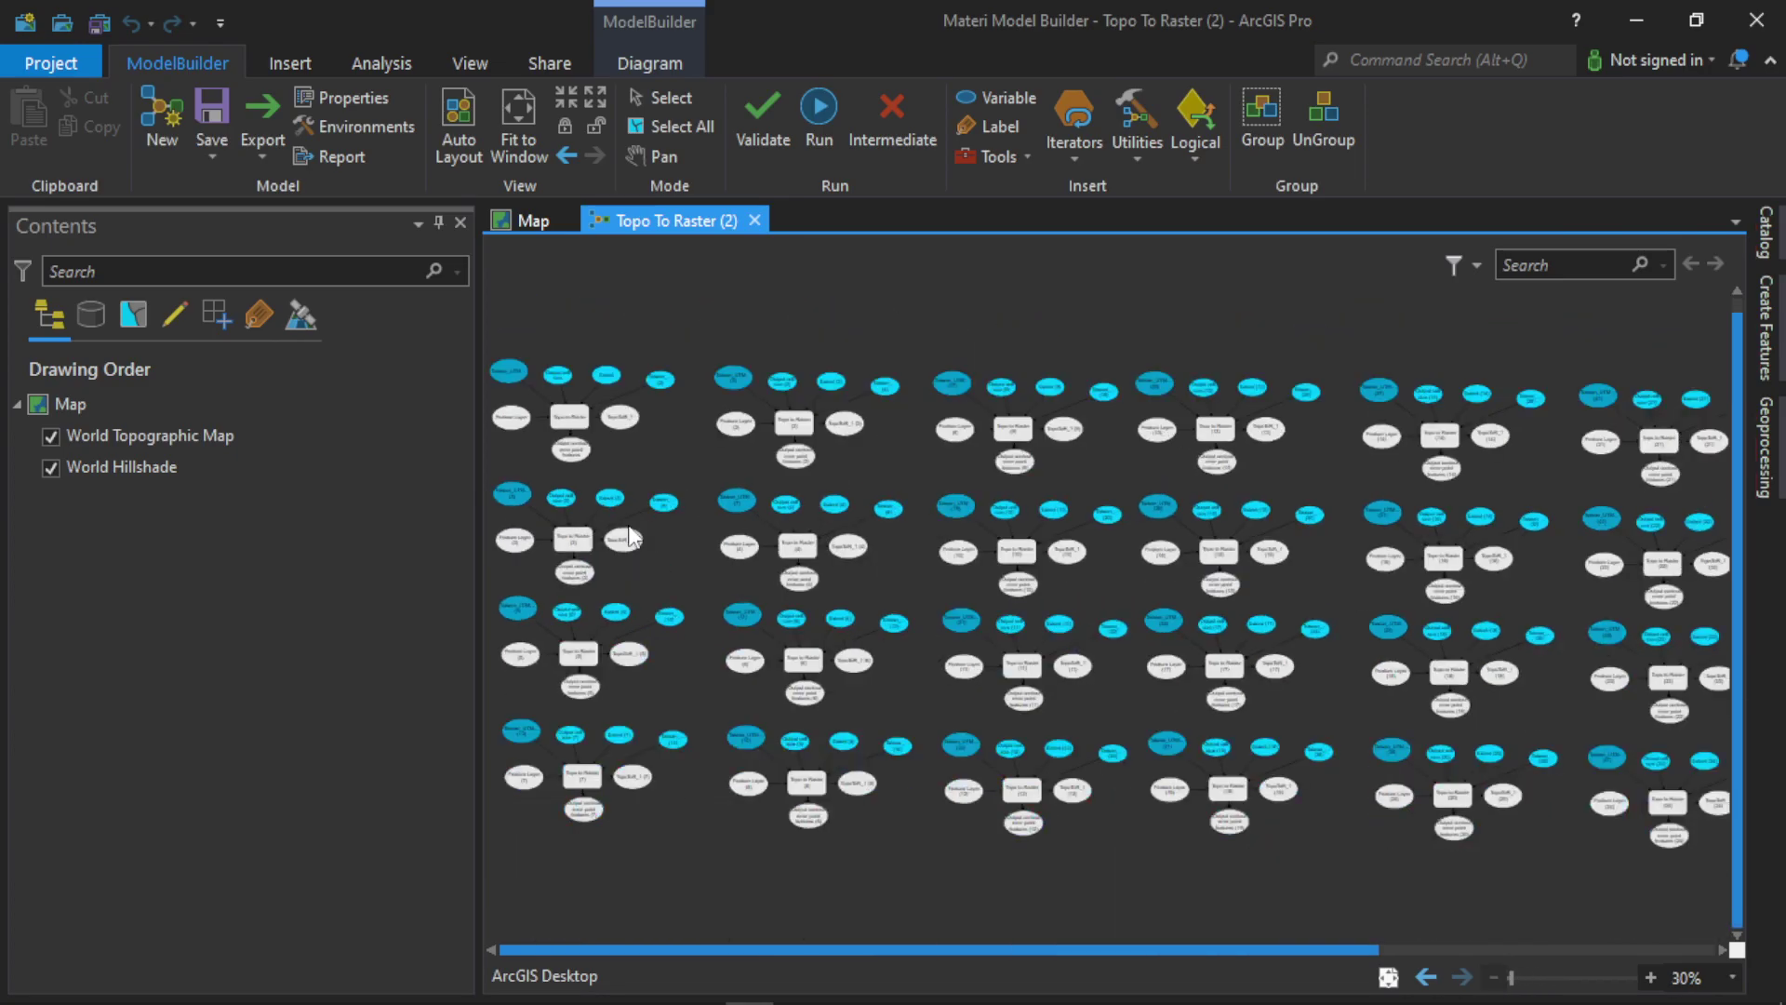
pyautogui.moveTo(854, 948); pyautogui.dragTo(769, 940)
pyautogui.moveTo(1316, 948); pyautogui.dragTo(1661, 959)
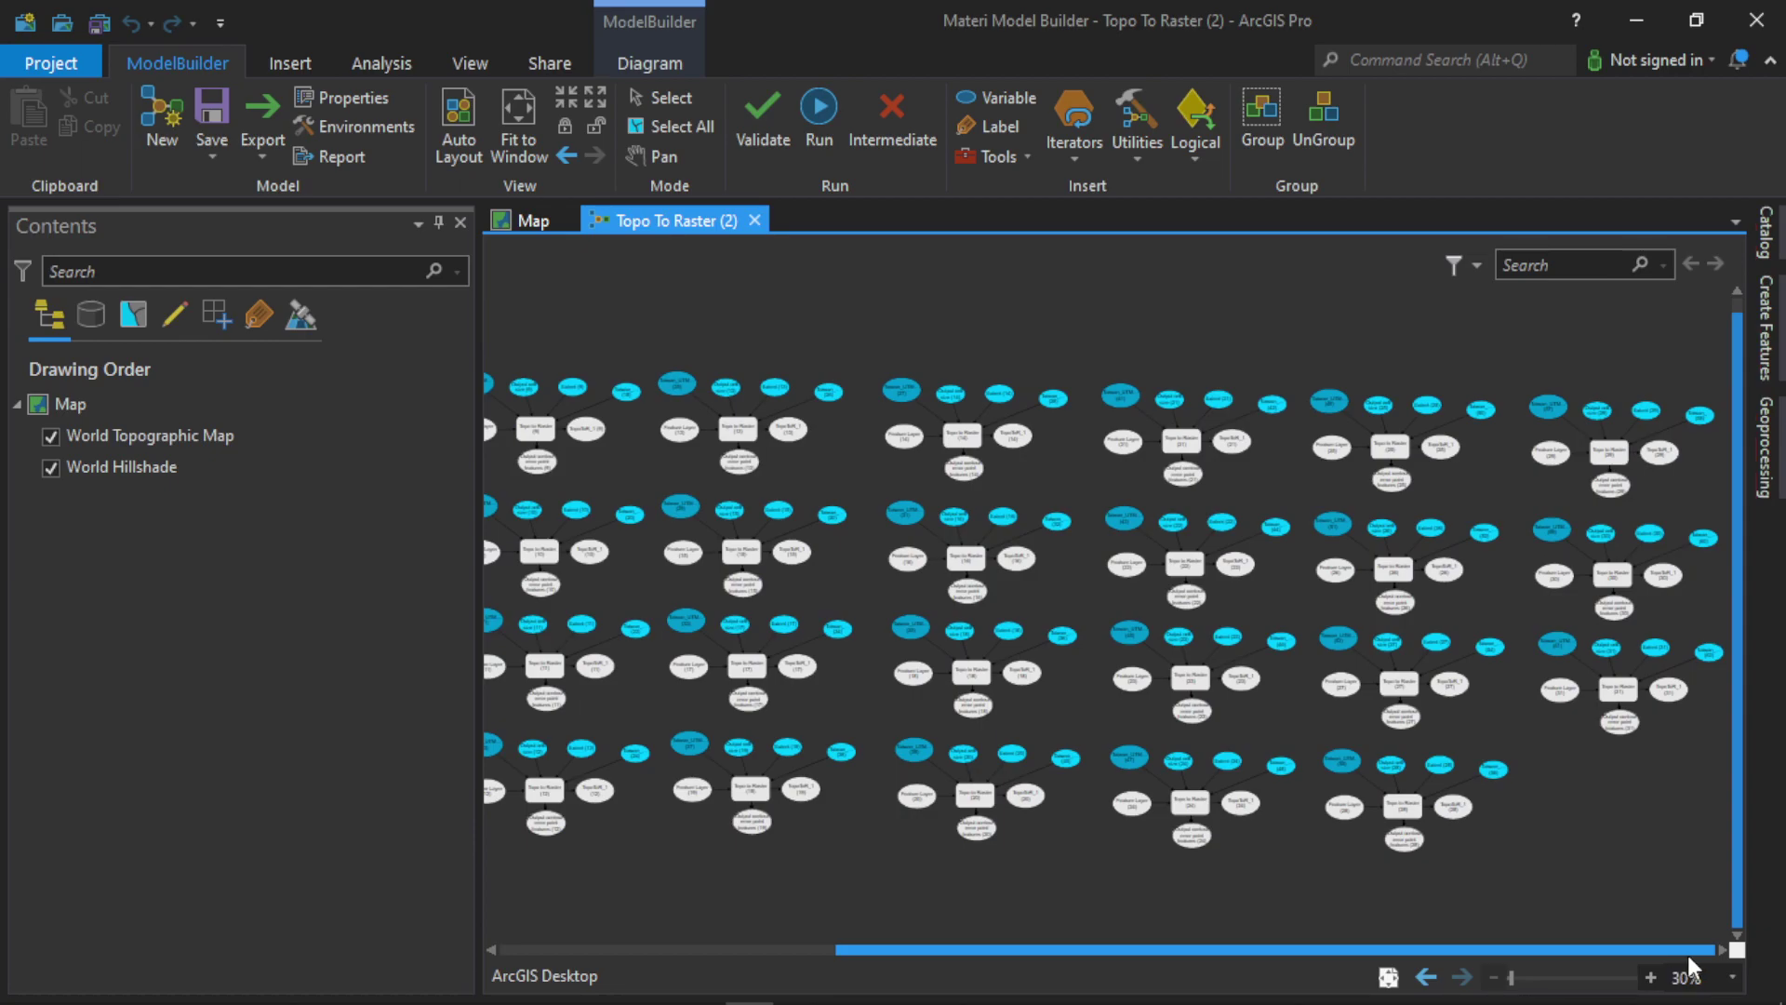
pyautogui.moveTo(1688, 951); pyautogui.dragTo(1163, 883)
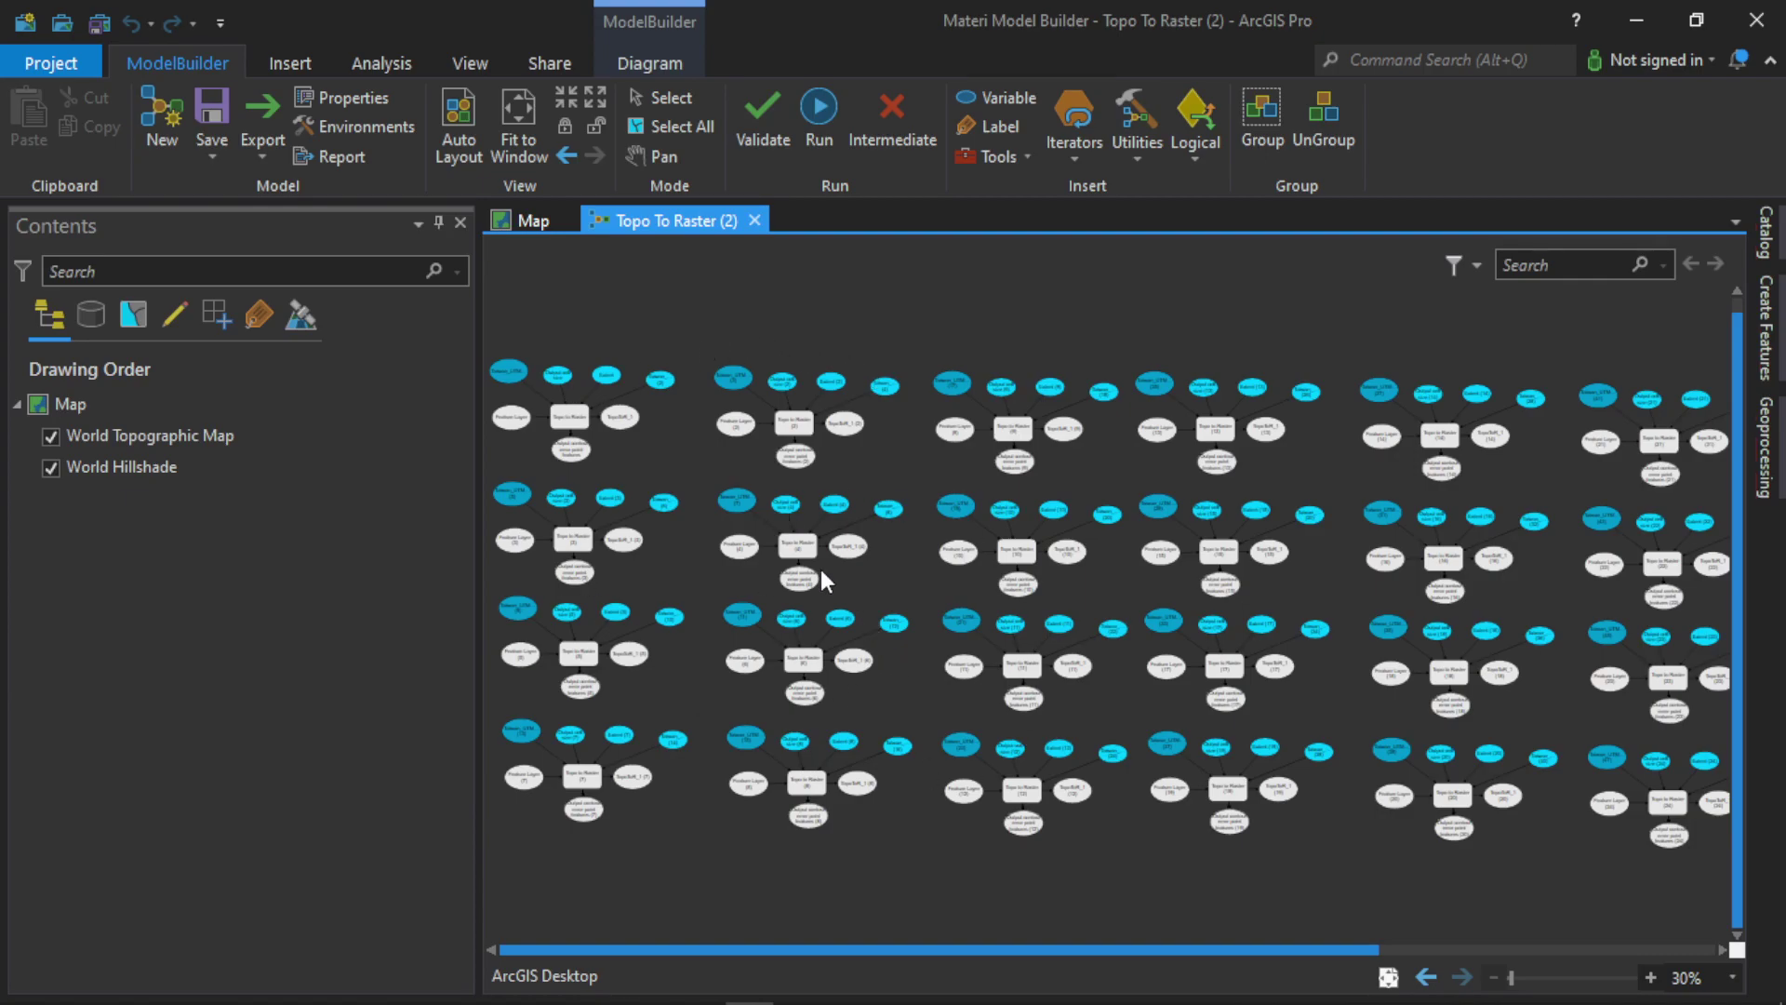
pyautogui.click(755, 218)
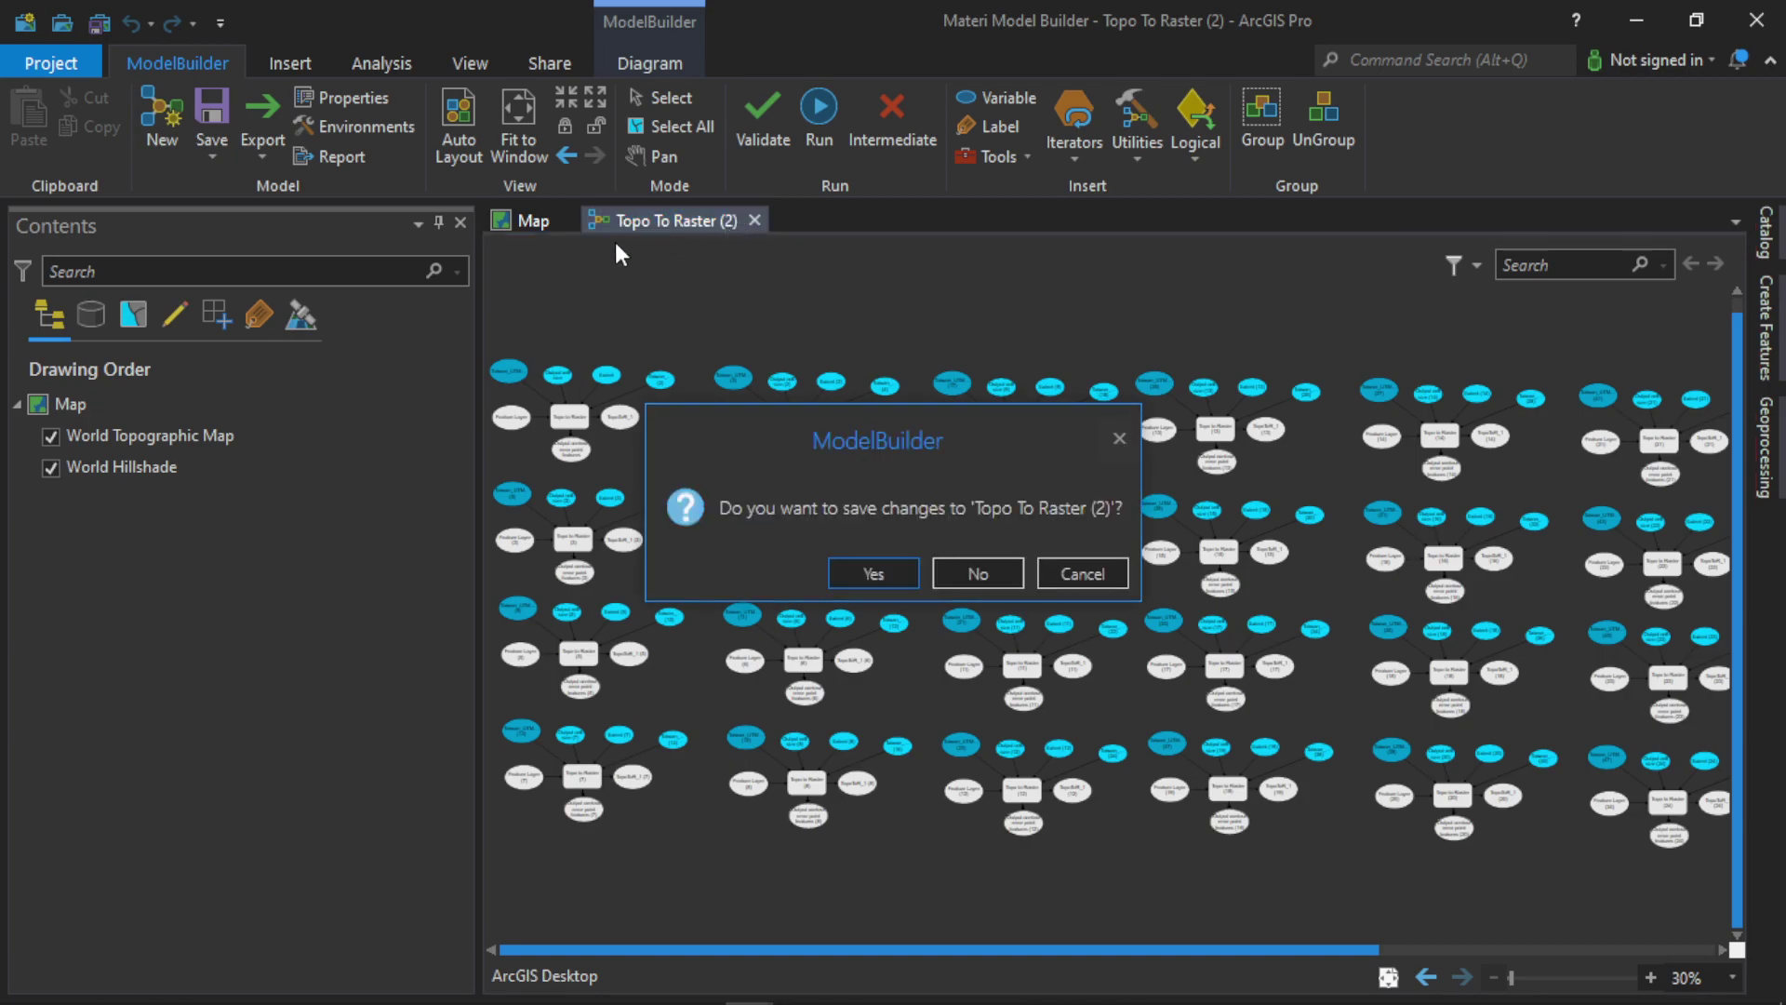
pyautogui.click(977, 574)
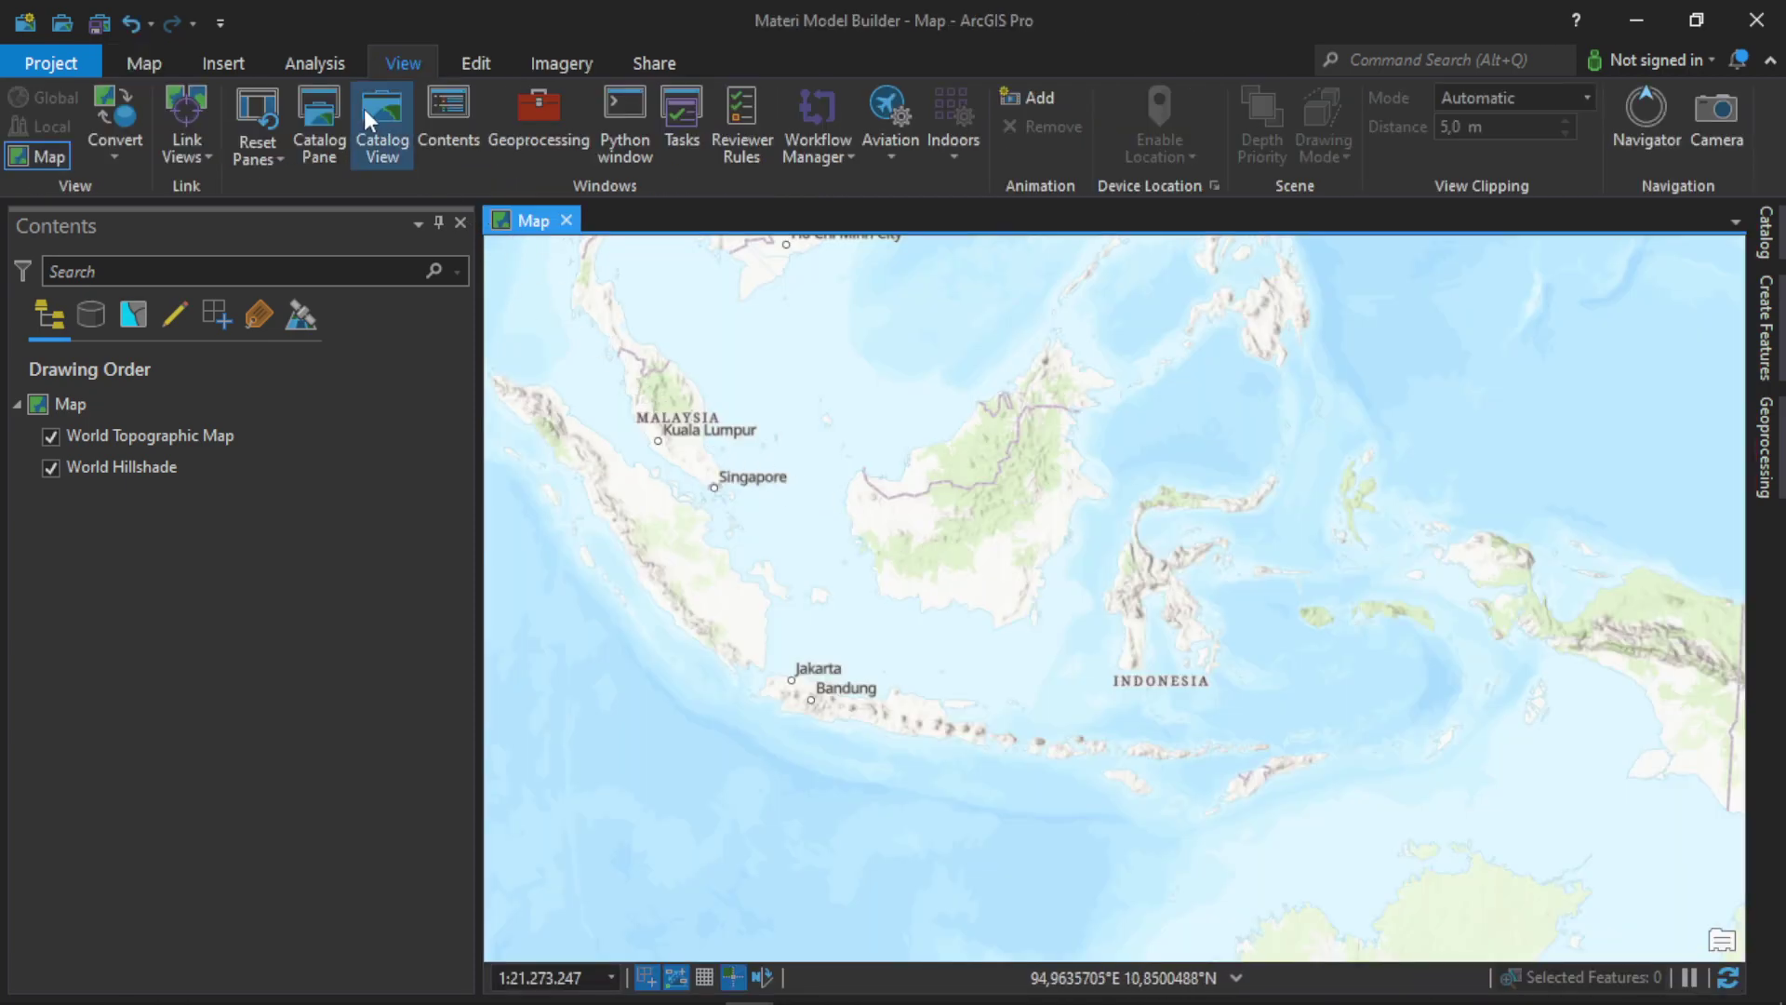
# Create a new empty geoprocessing model in the project.
pyautogui.click(297, 61)
pyautogui.click(137, 102)
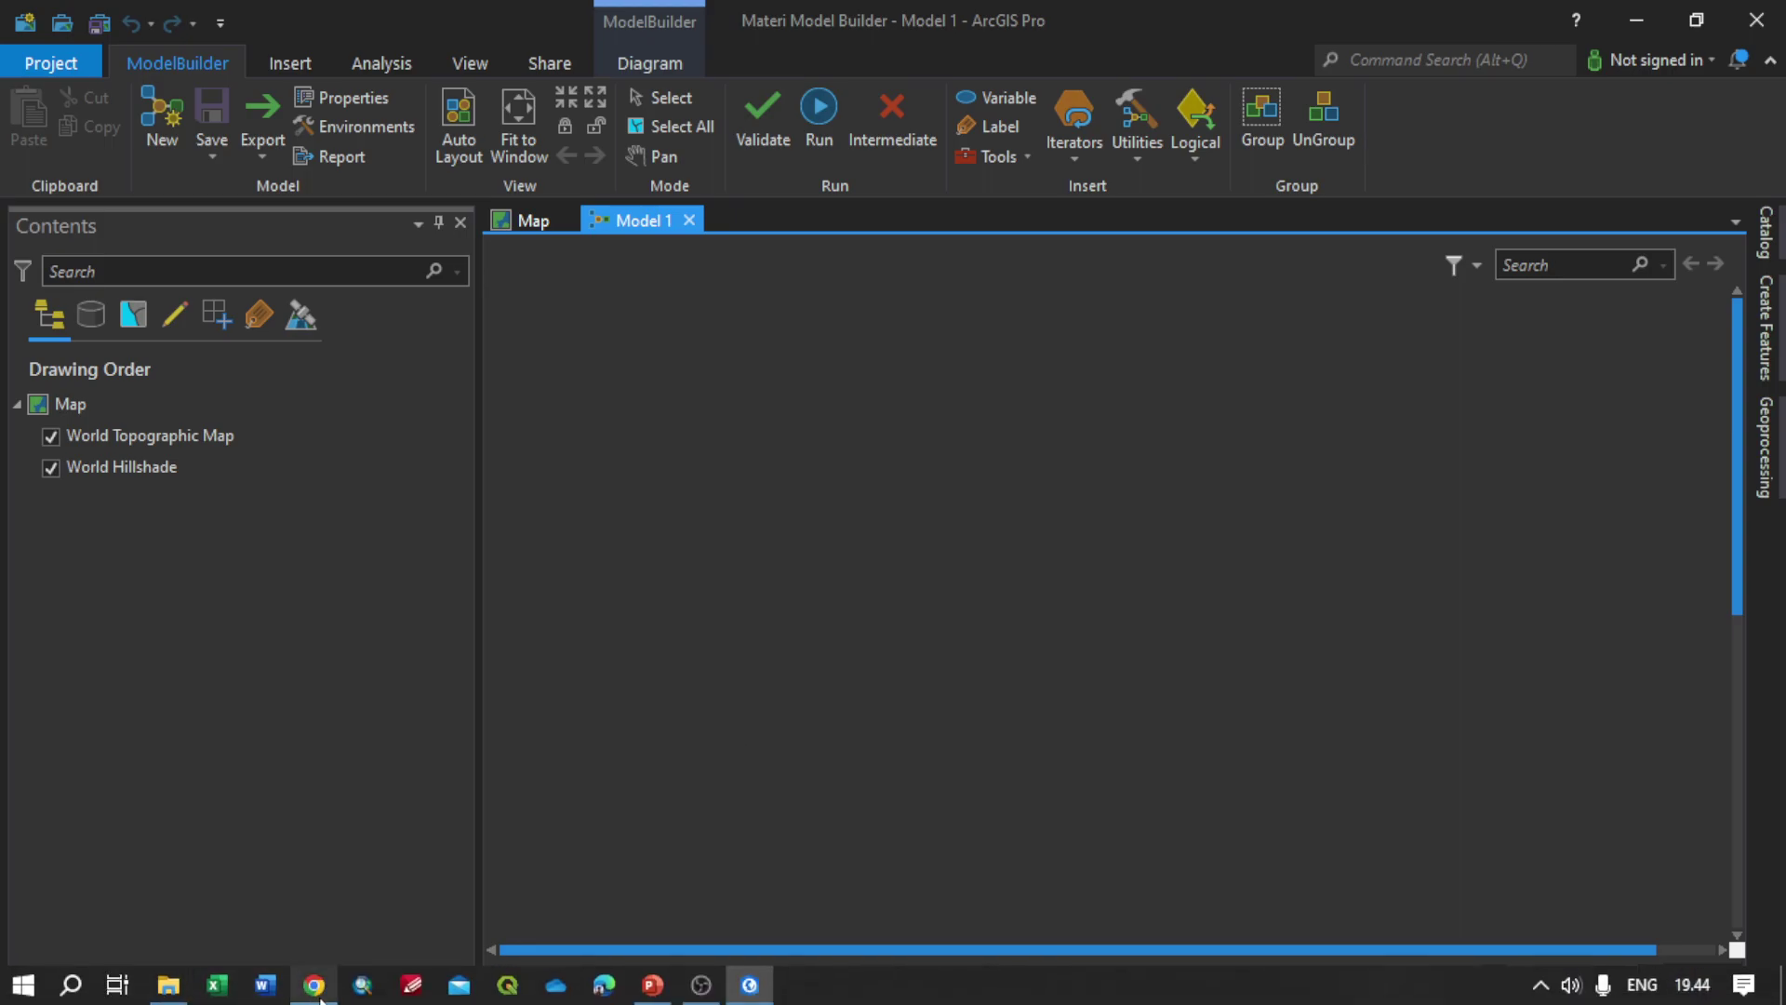
# Switch to the MODEL.pptx presentation in PowerPoint and examine slide 7 on choosing the initial variable for vector or raster data.
pyautogui.click(654, 987)
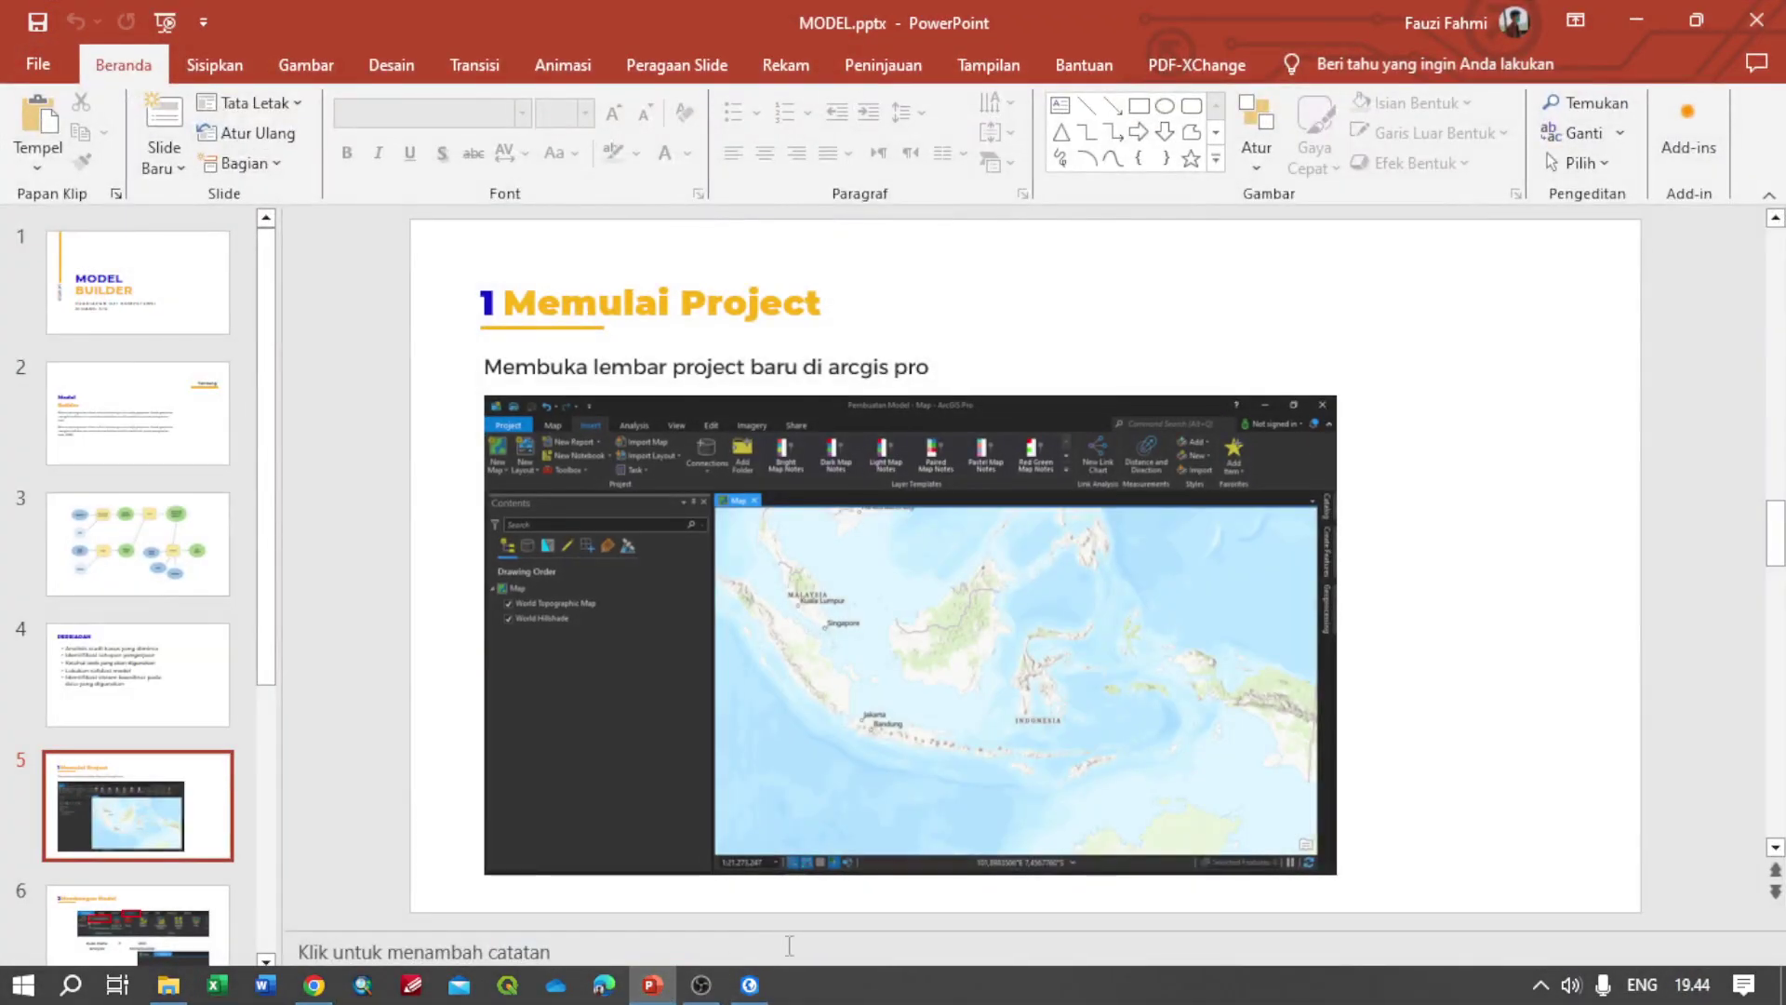
pyautogui.scroll(-3, 130, 837)
pyautogui.scroll(-1, 139, 865)
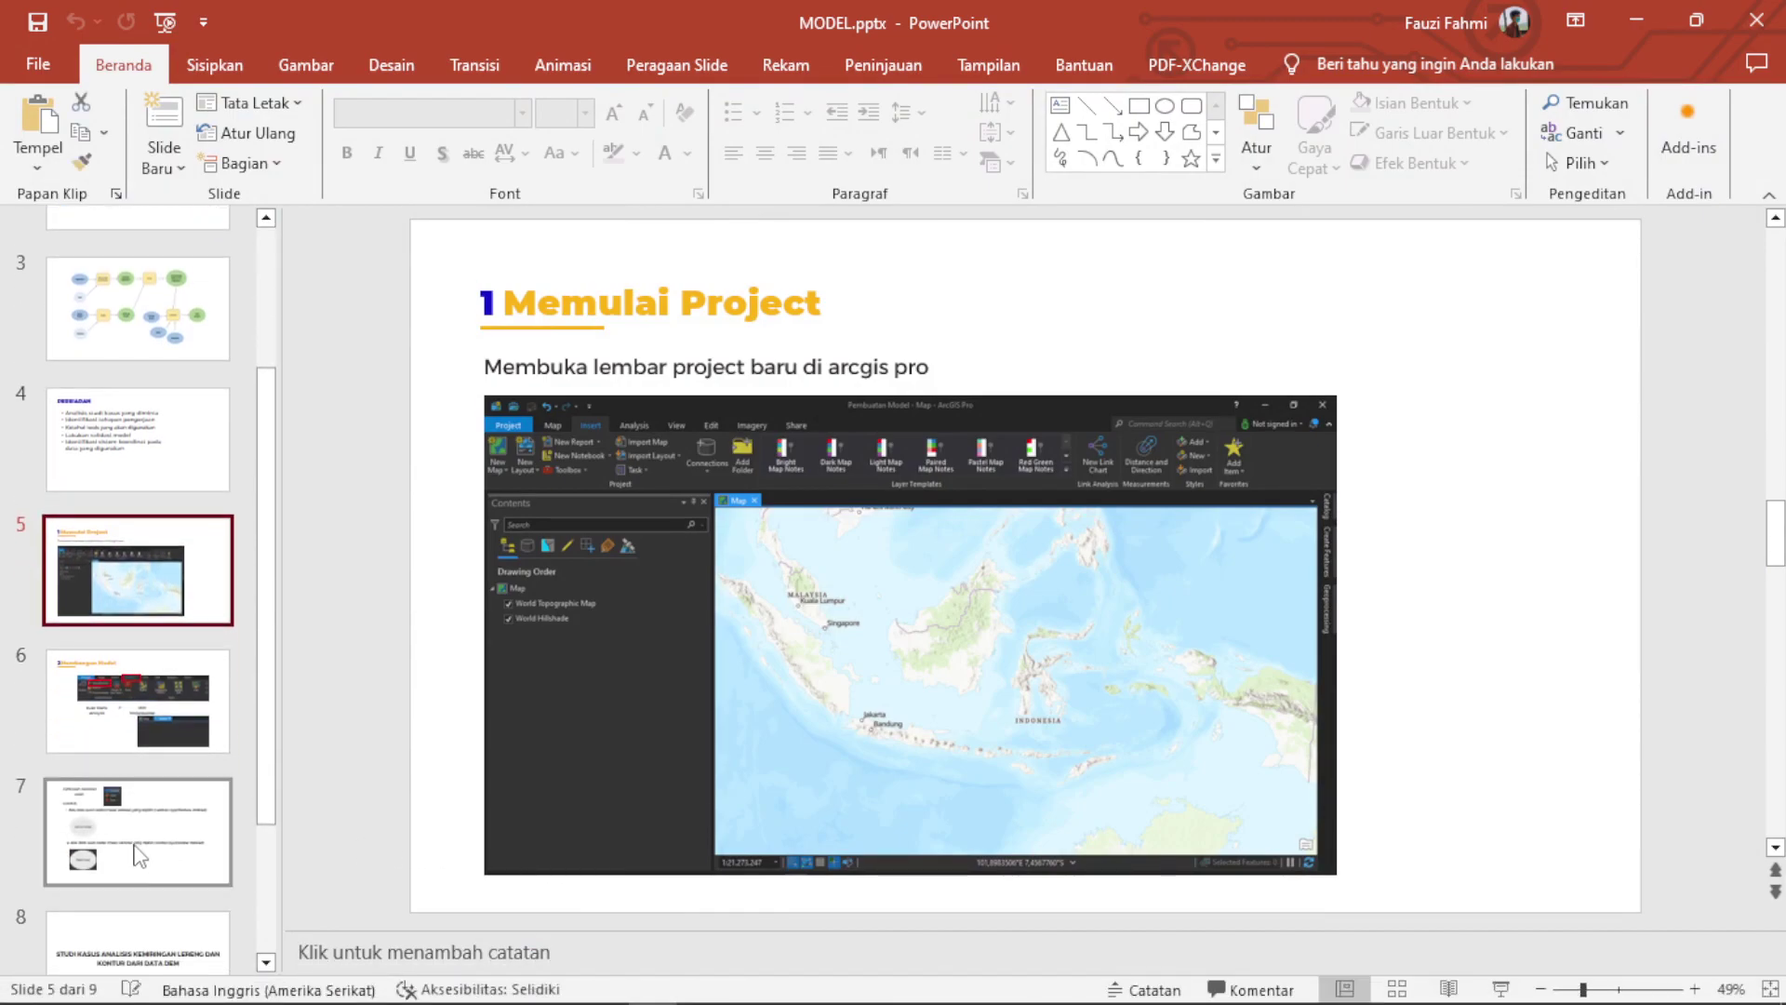
pyautogui.click(150, 942)
pyautogui.press('Up')
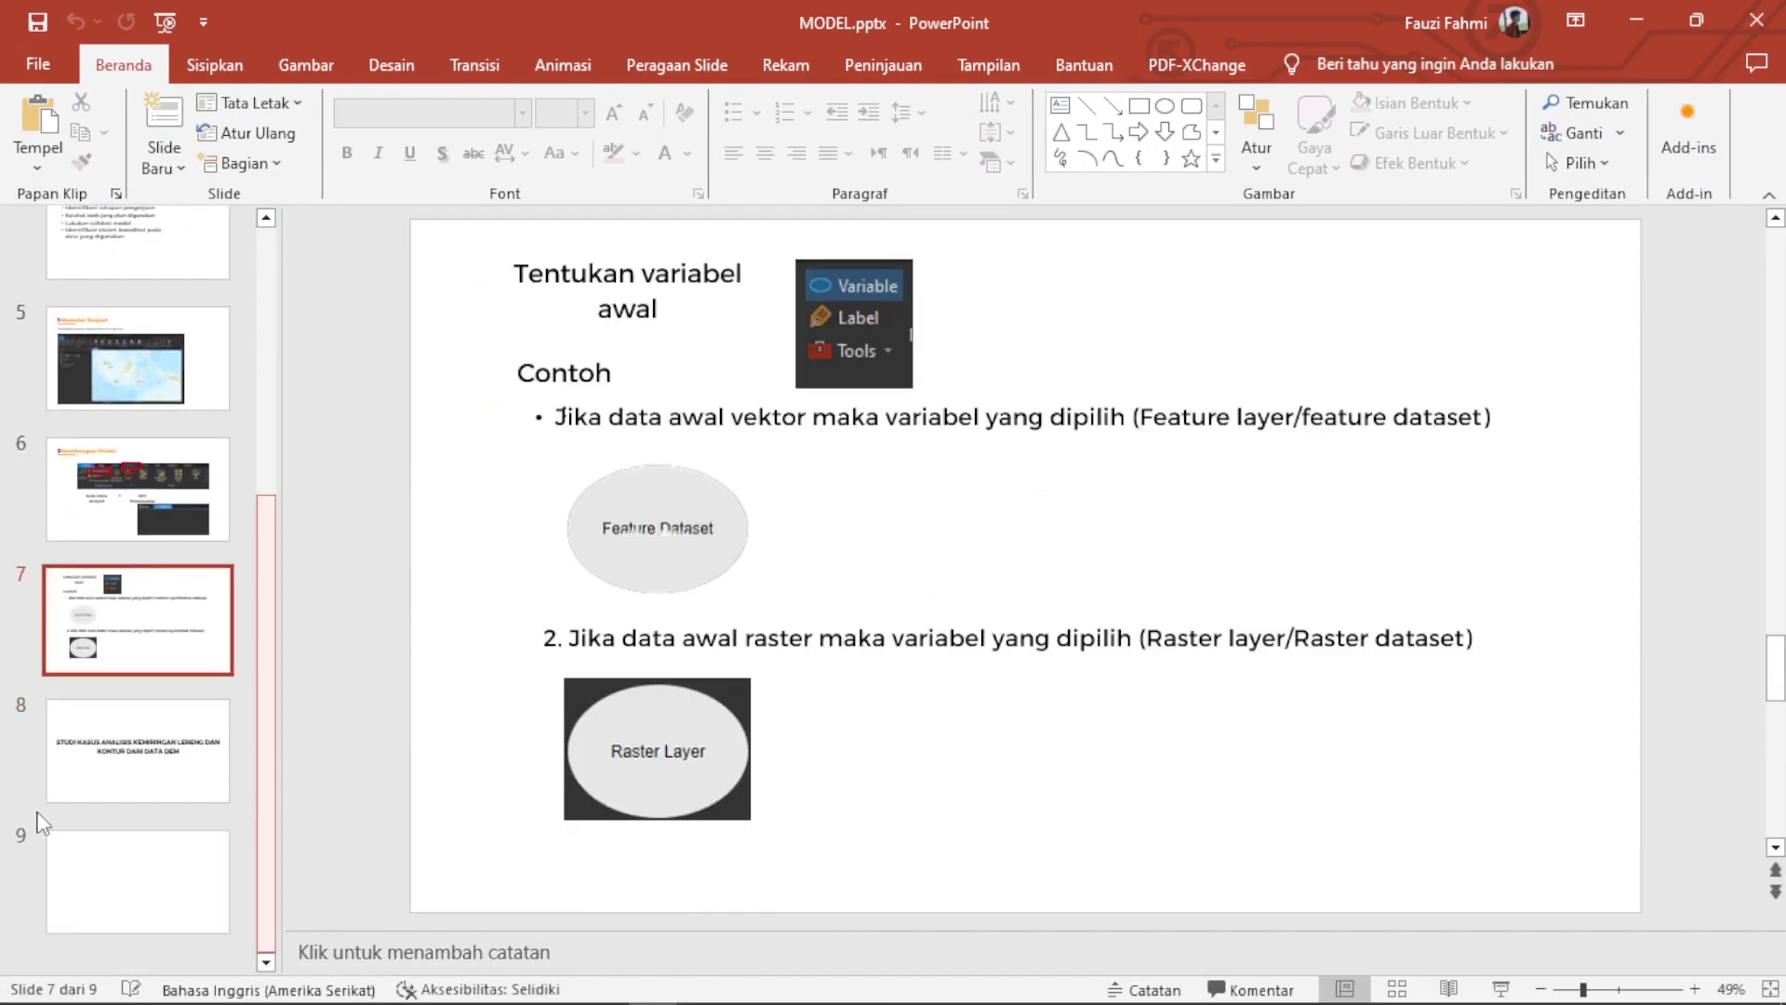
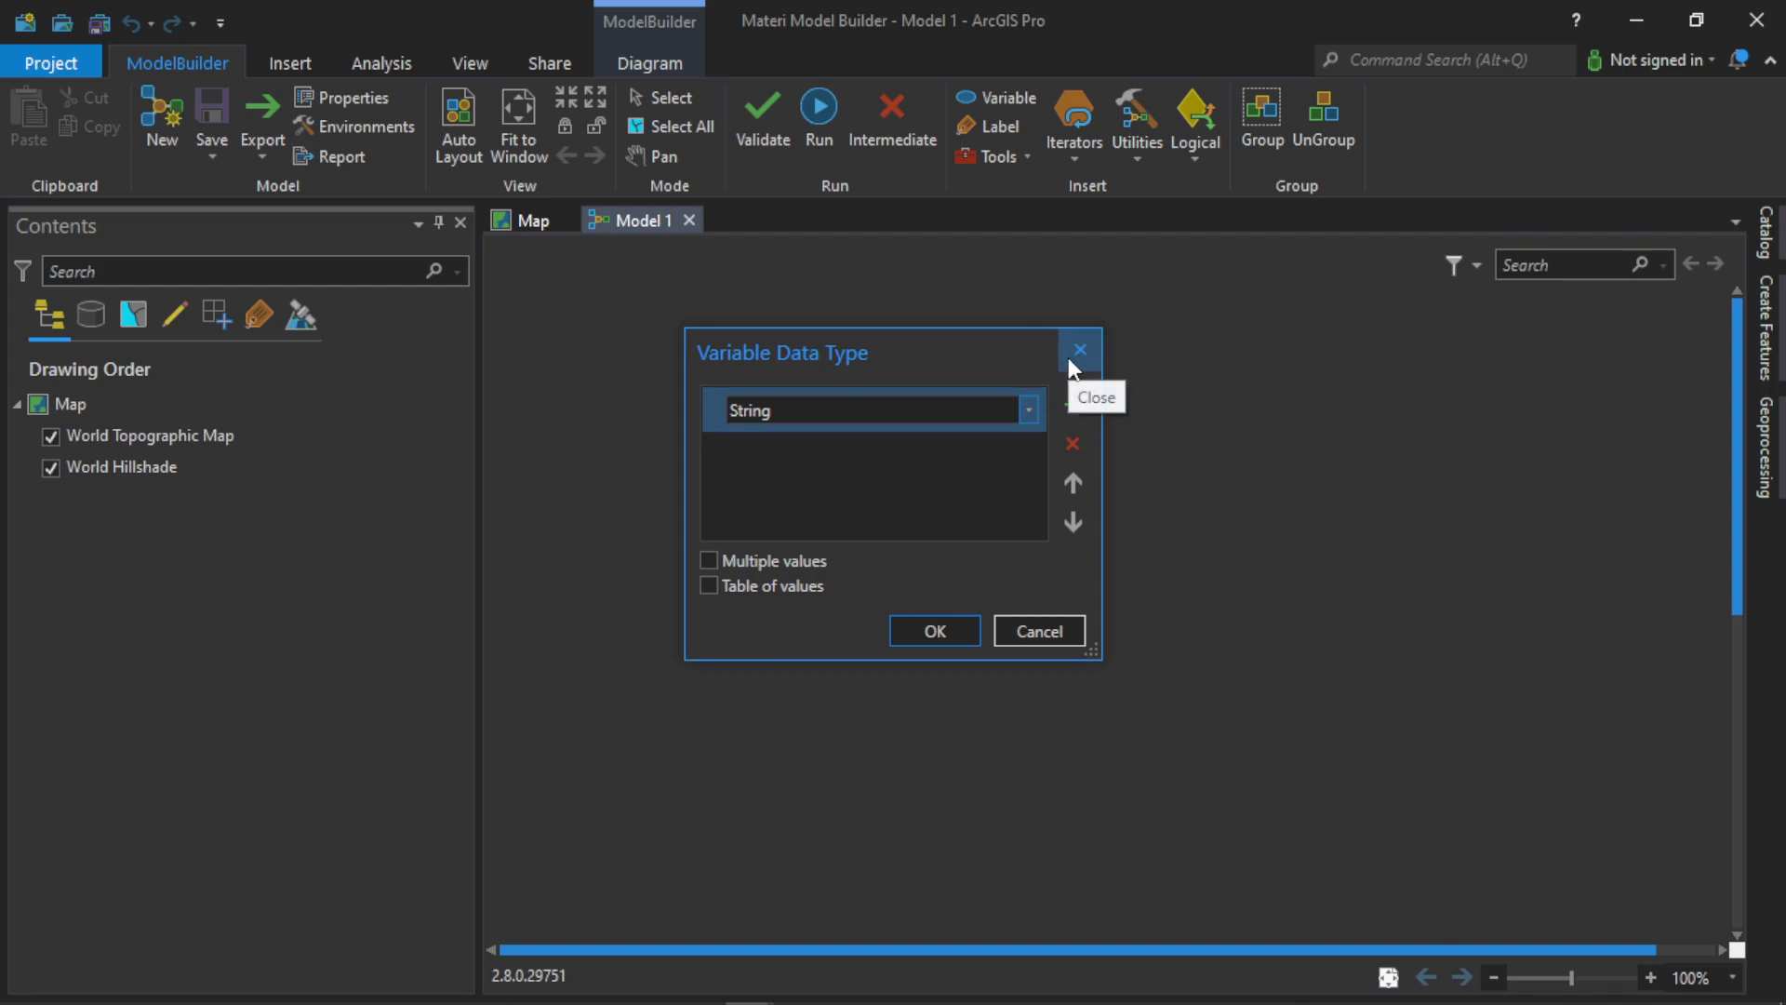
pyautogui.click(1029, 410)
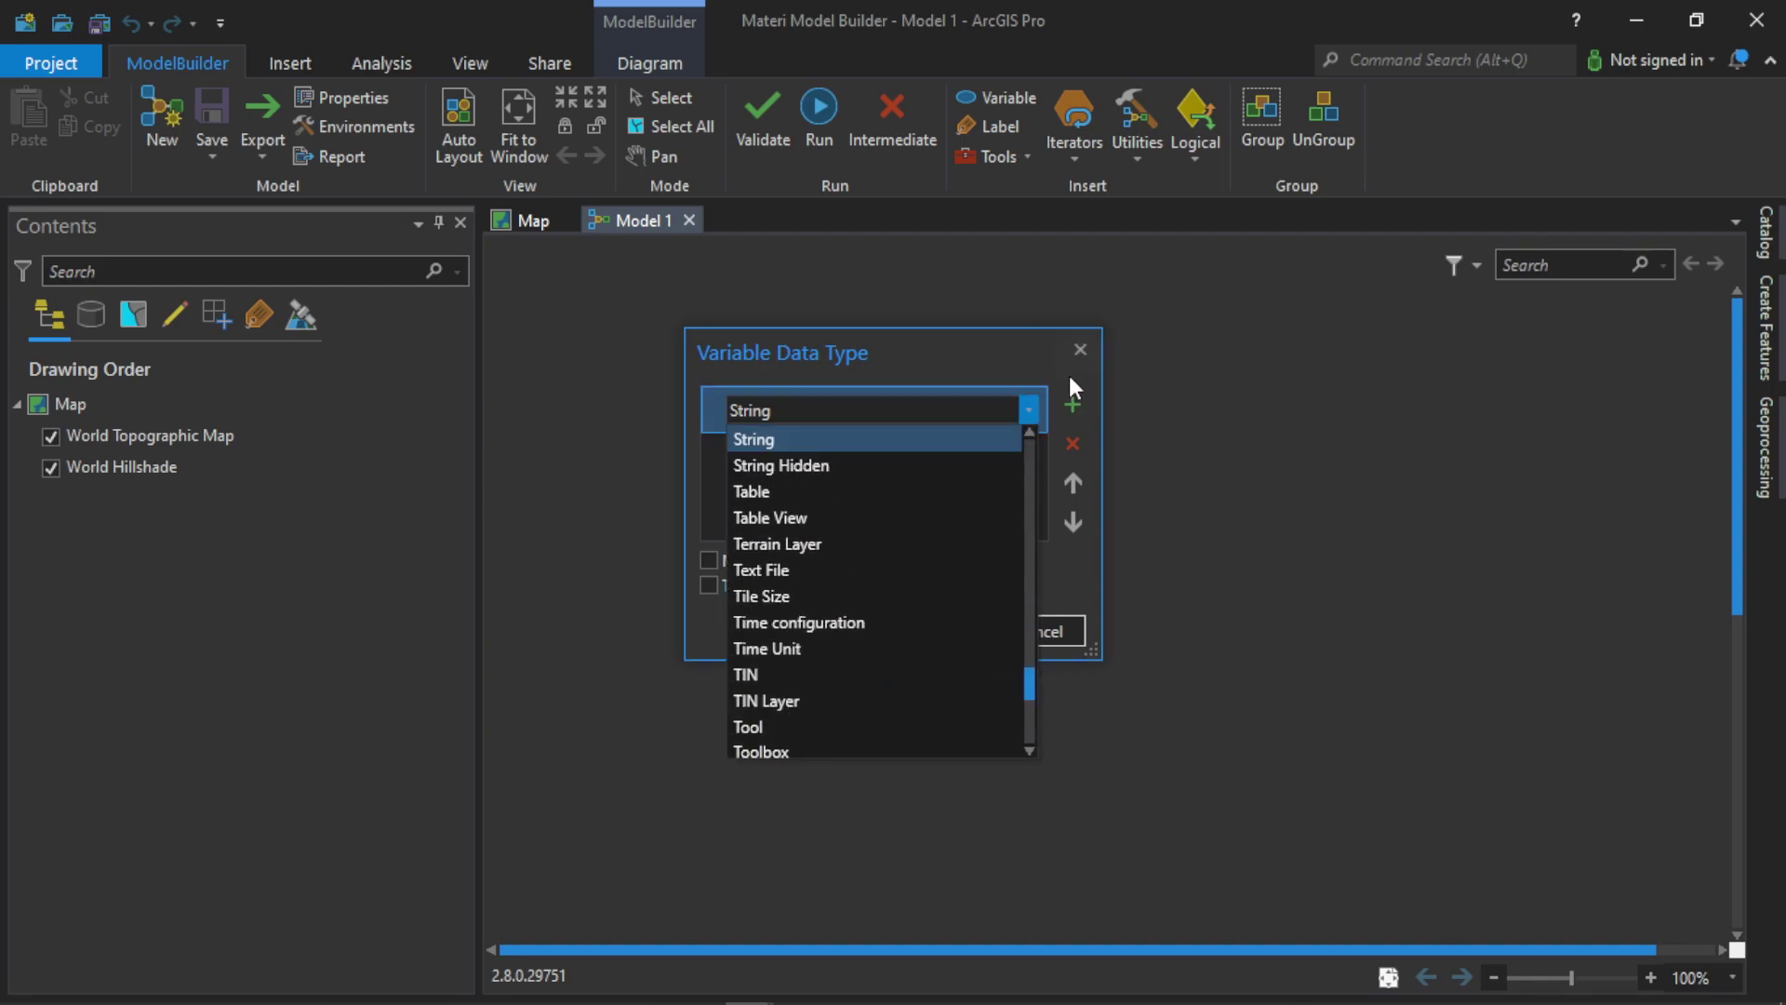
pyautogui.click(1079, 350)
# Switch to File Explorer and view the data files in Documents\Pelatihan\Bahan Pelatihan 14 Oktober\Level 7 Spesialis SIG\Analisis SIG Lanjutan.
pyautogui.hotkey('alt', 'Tab')
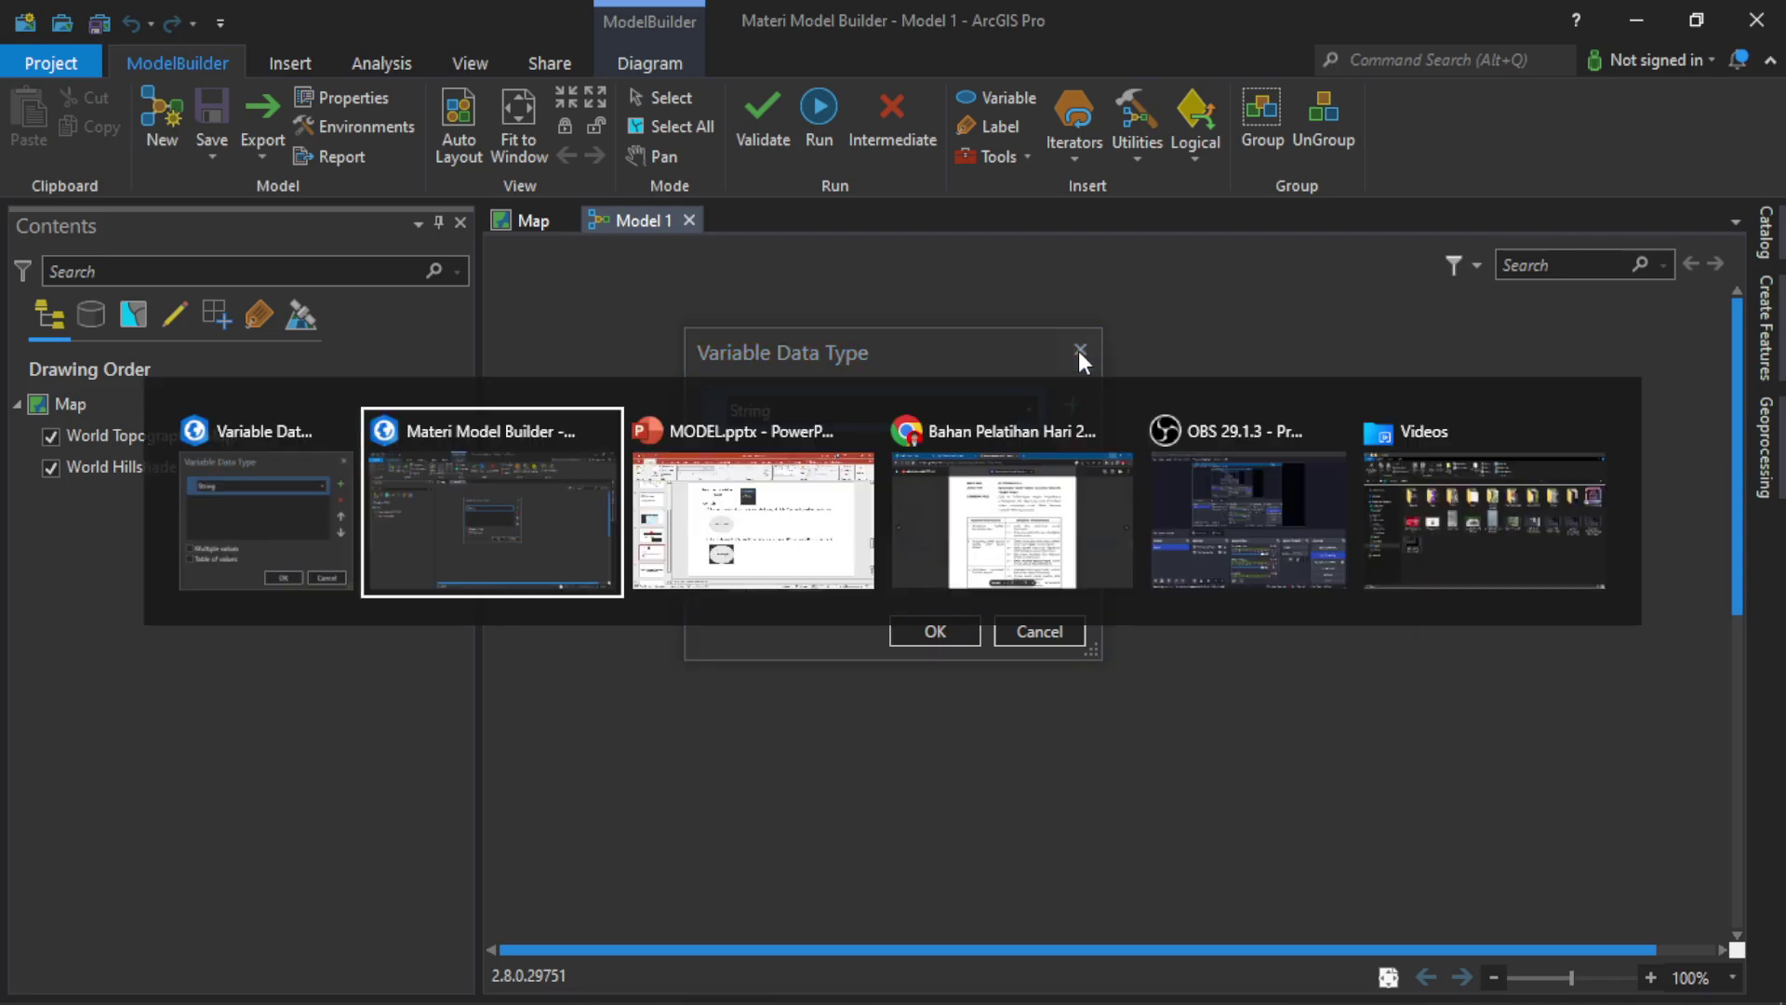
pyautogui.hotkey('alt', 'Tab')
pyautogui.hotkey('alt', 'Tab')
pyautogui.hotkey('alt', 'Tab')
pyautogui.hotkey('alt', 'Tab')
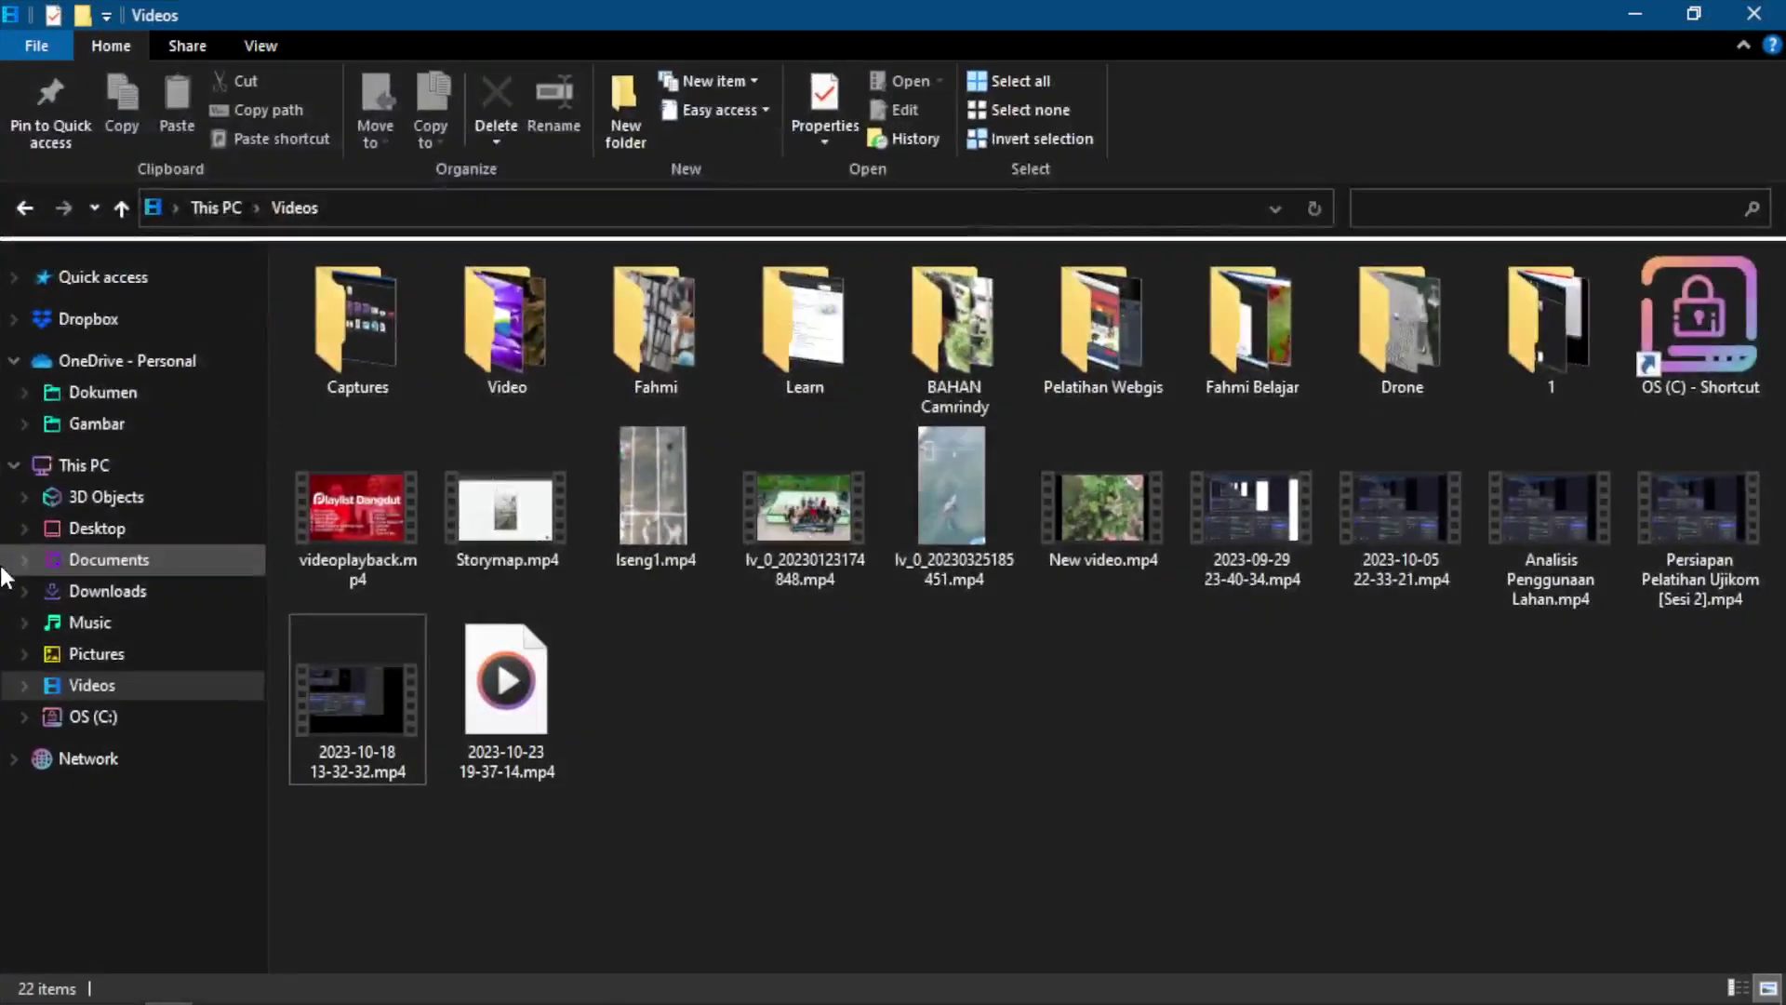
pyautogui.click(139, 559)
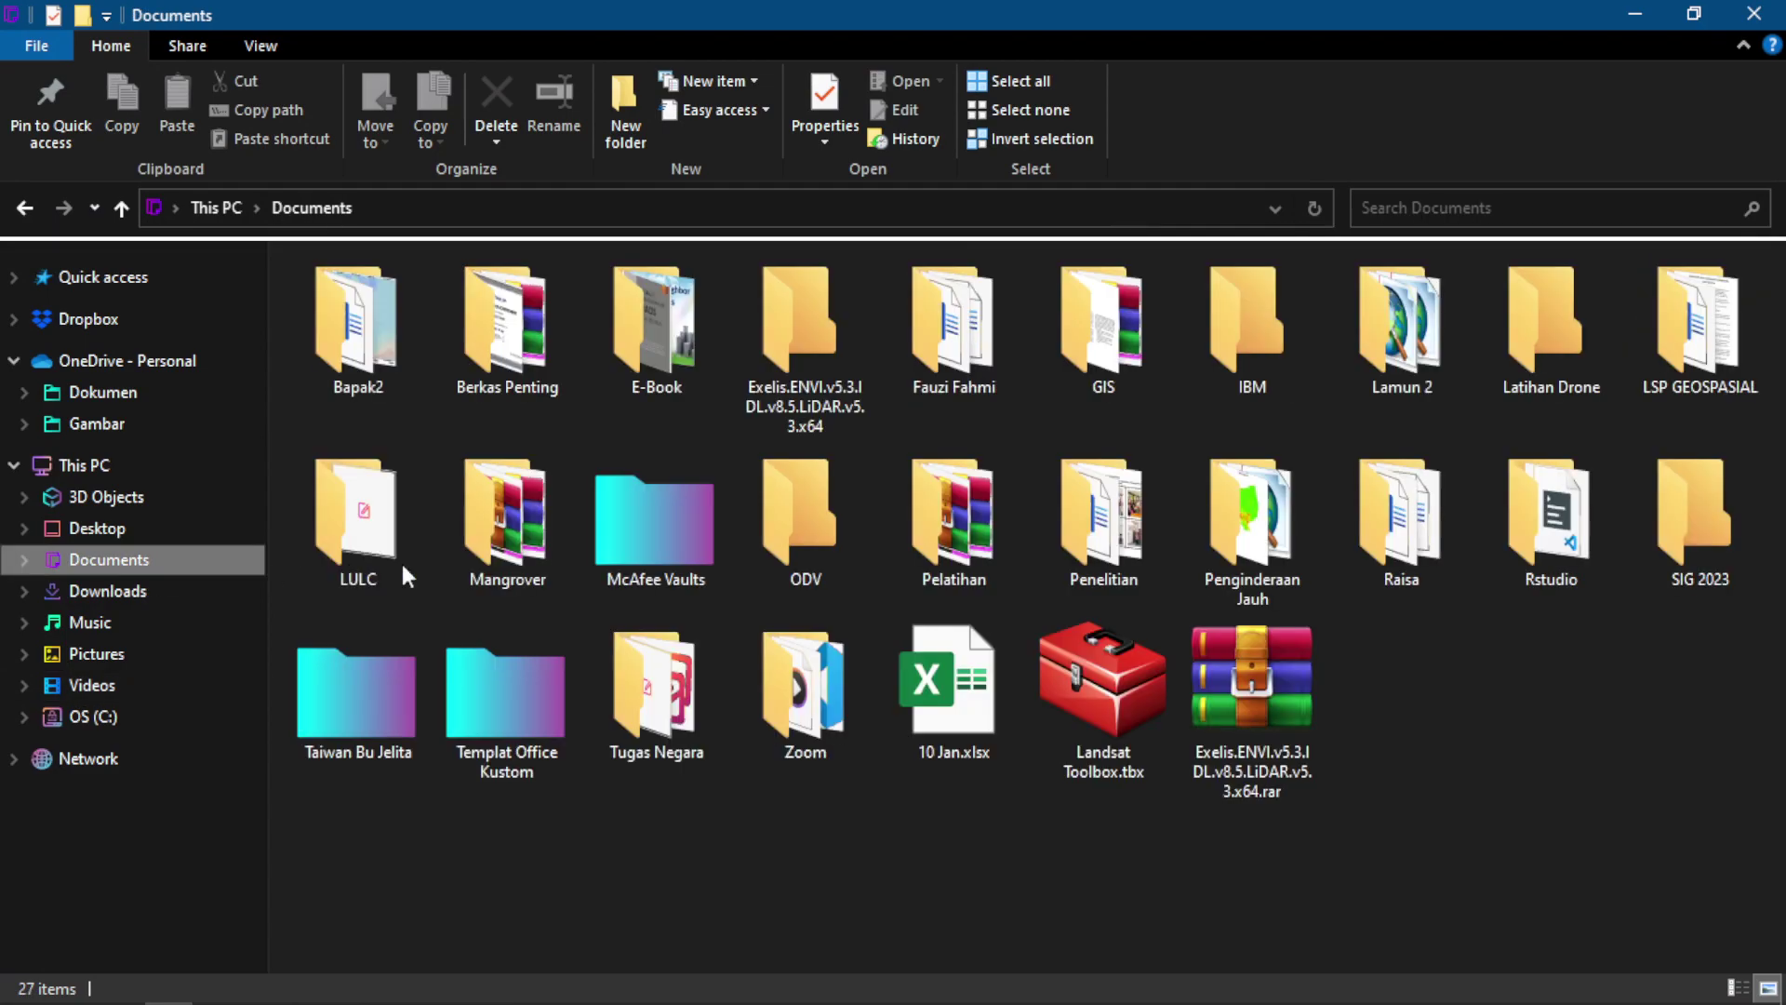
pyautogui.doubleClick(964, 584)
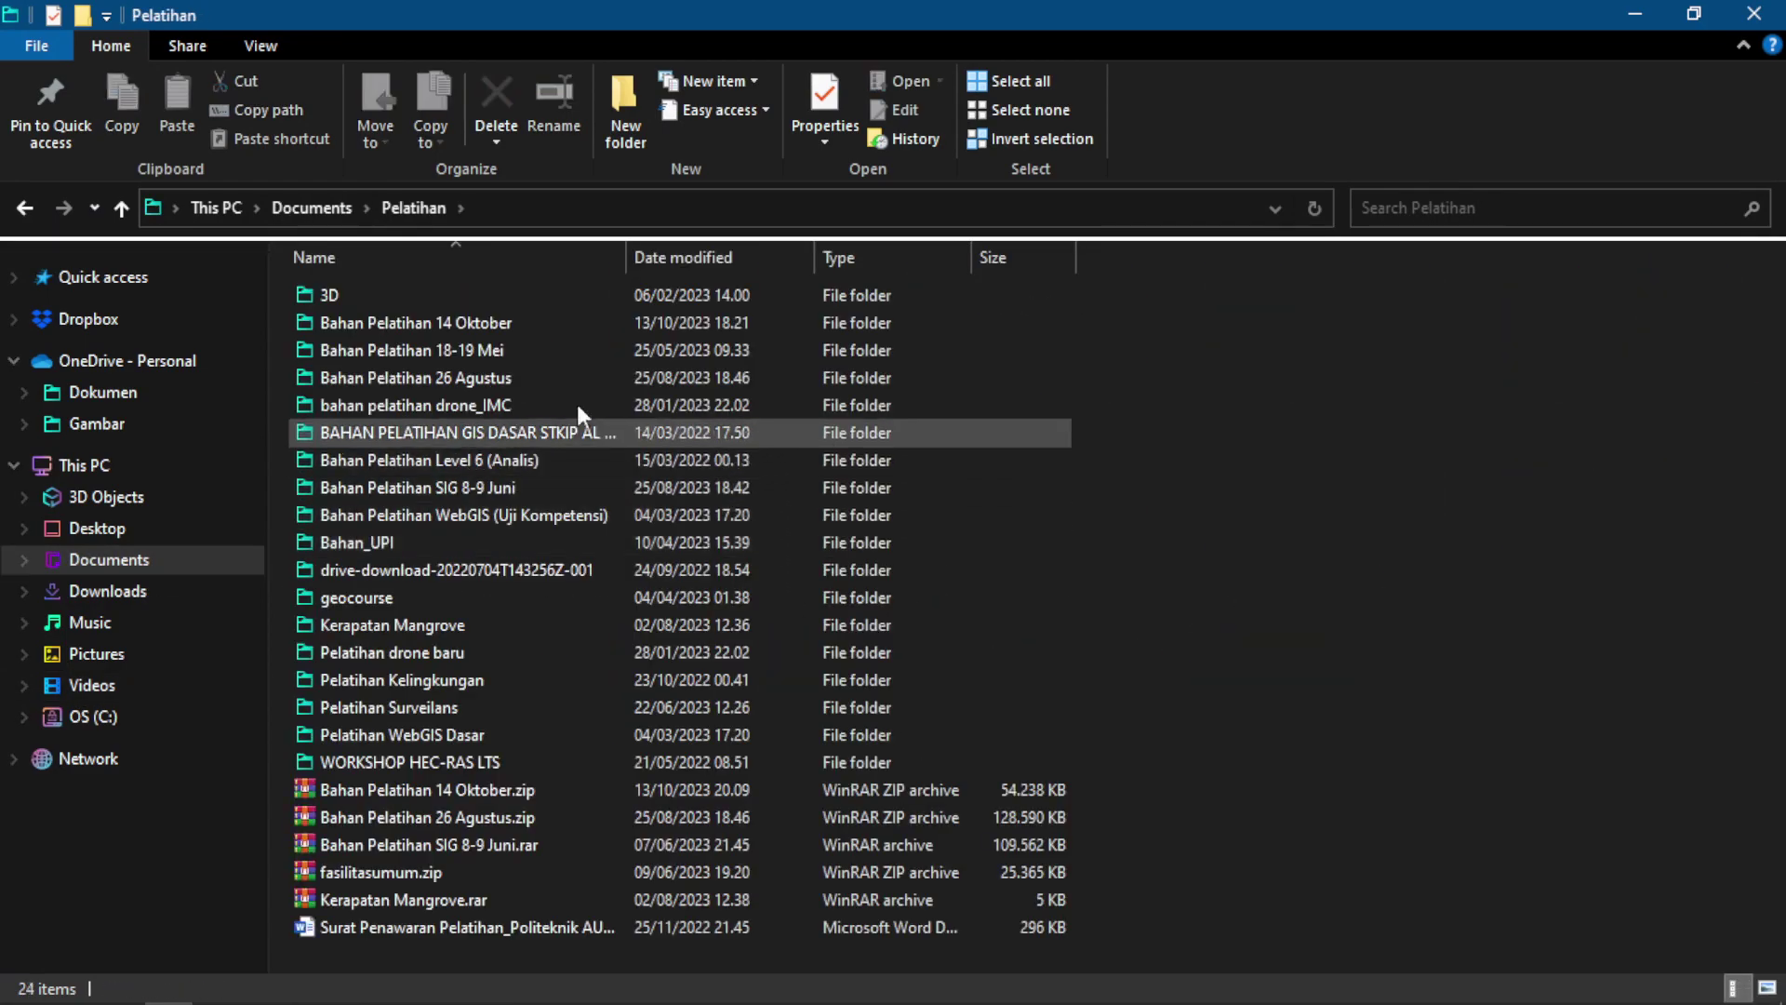
pyautogui.doubleClick(552, 323)
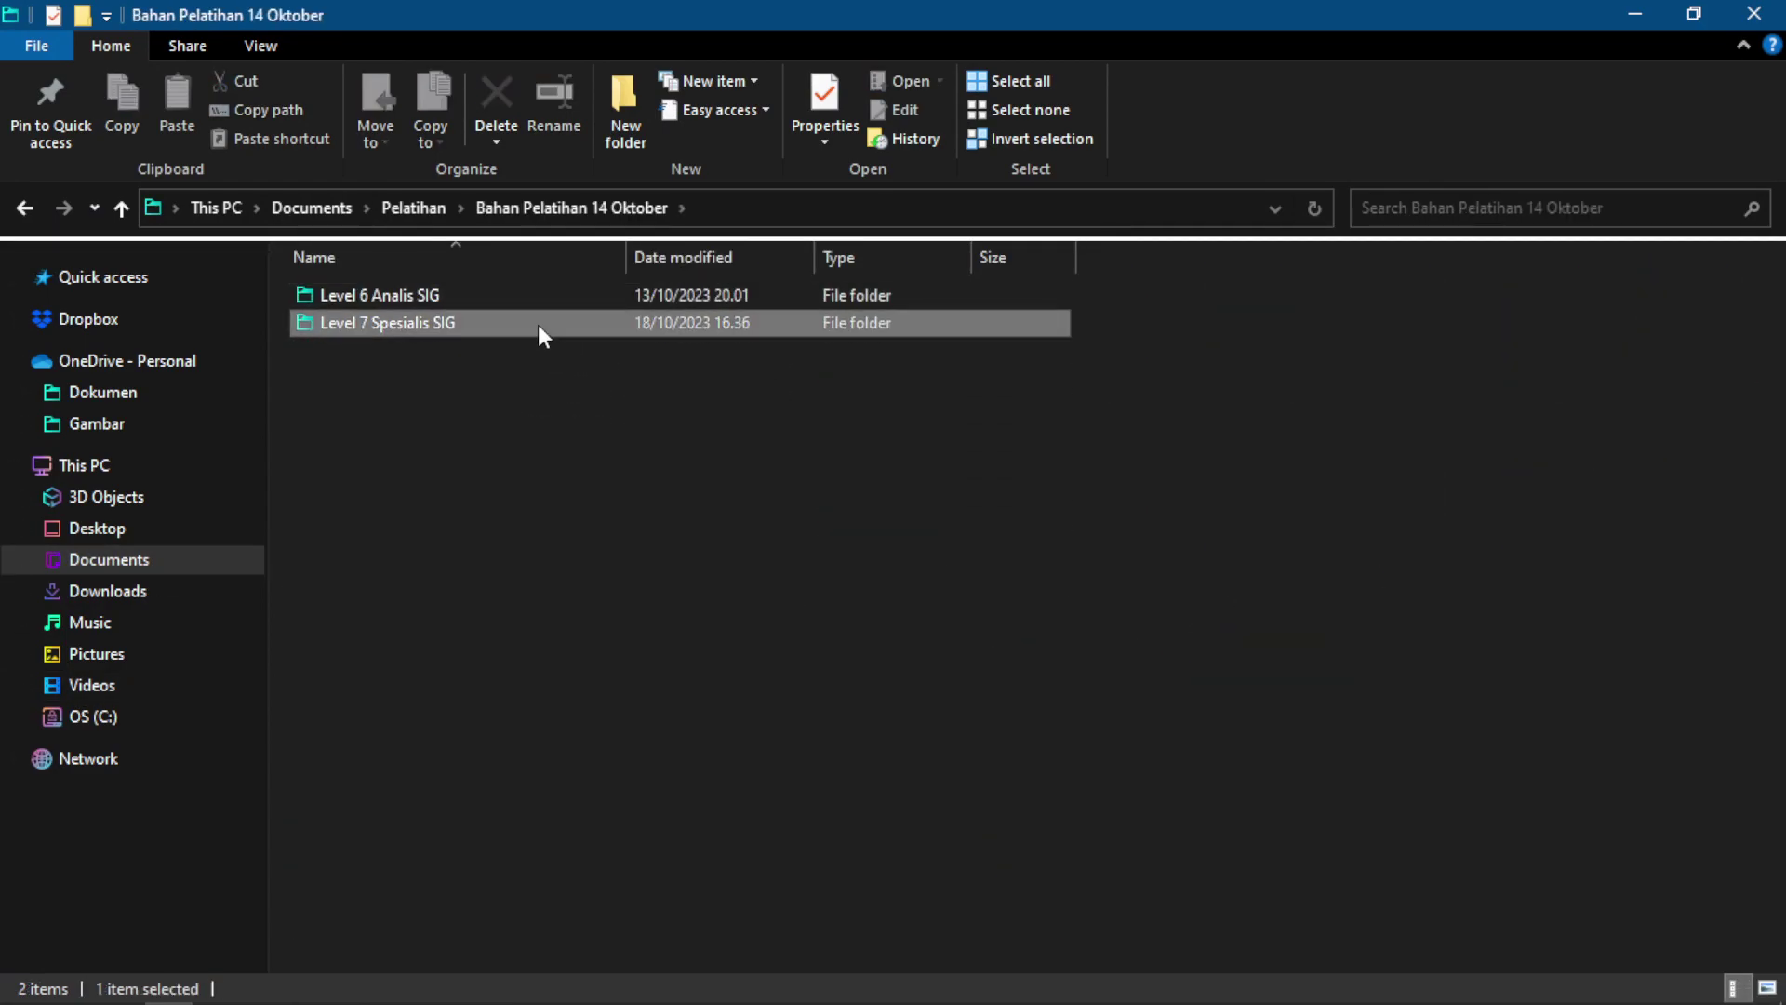
pyautogui.doubleClick(538, 327)
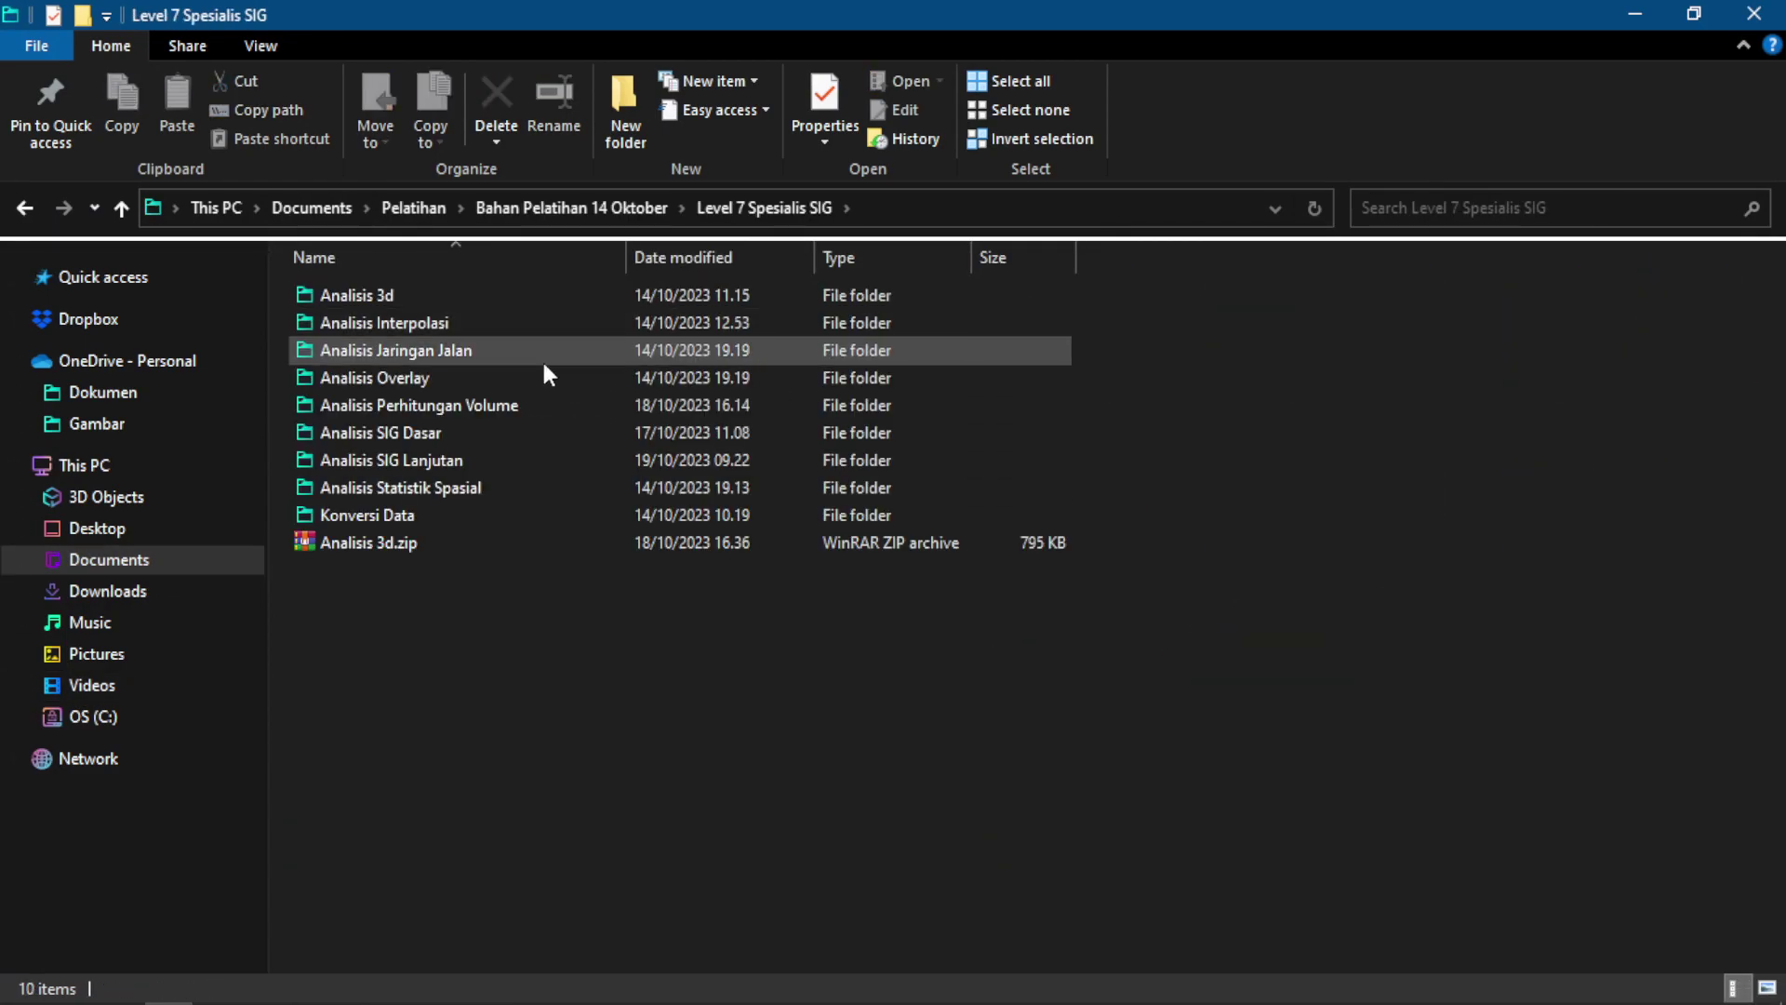
pyautogui.doubleClick(468, 461)
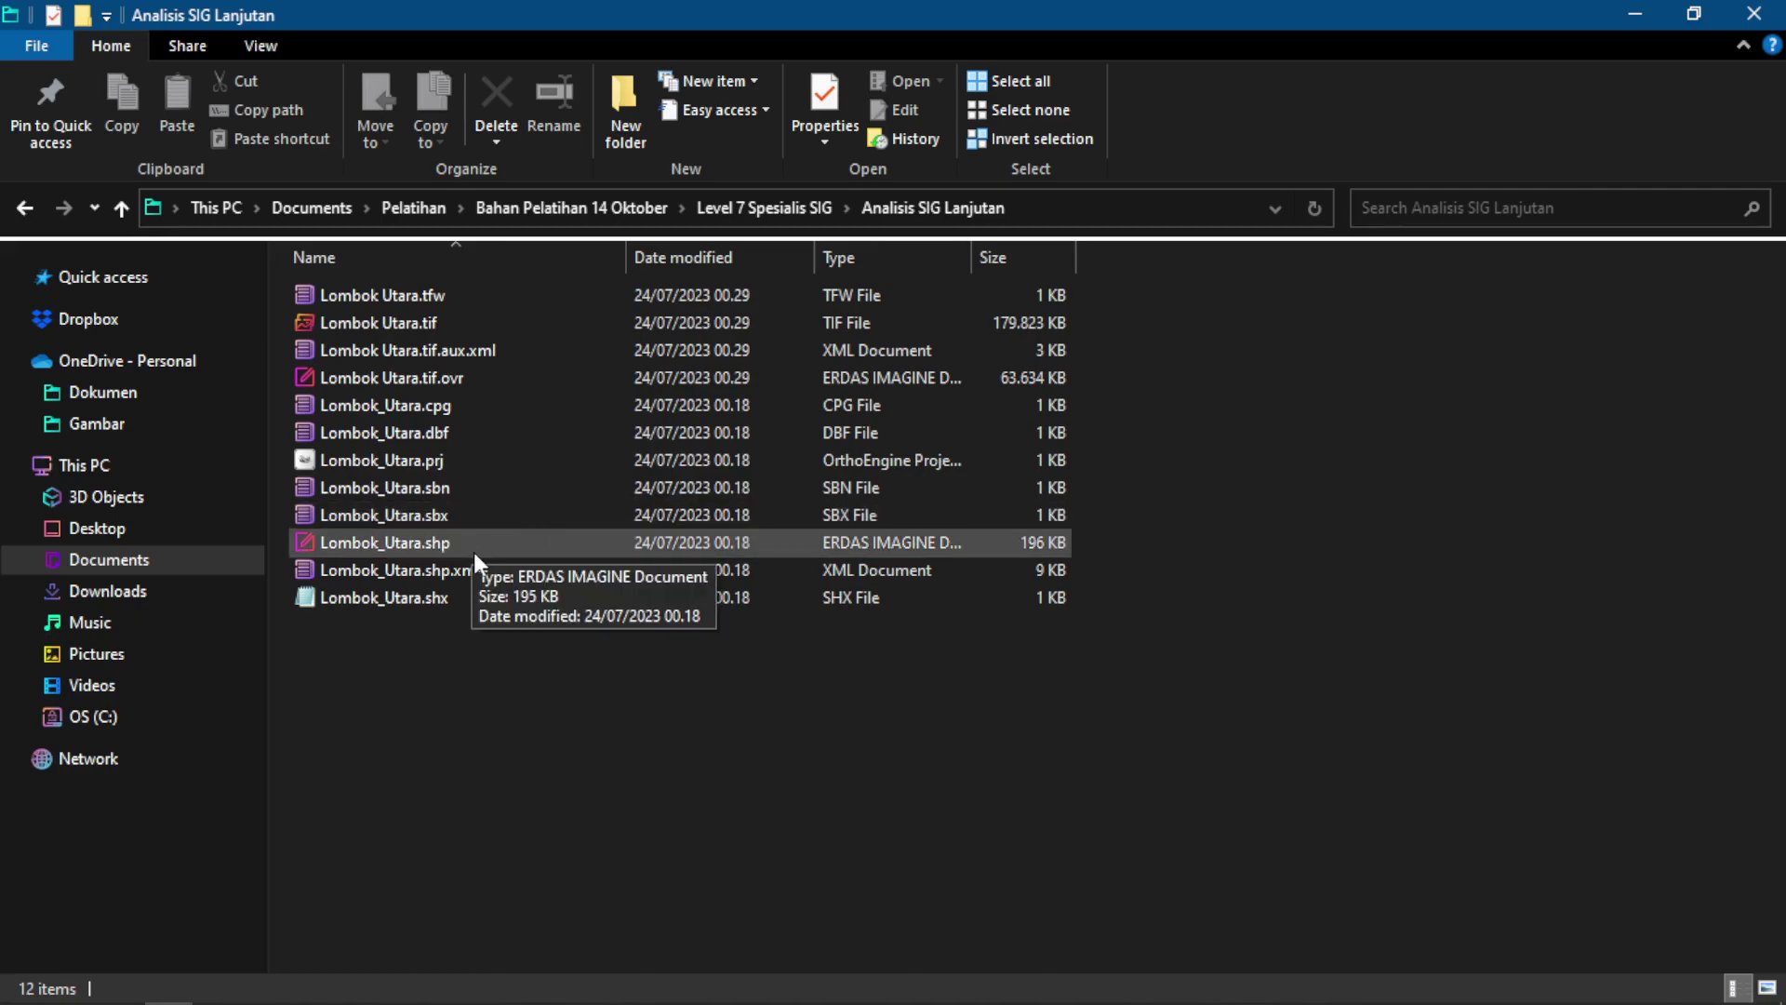
# Switch back to ArcGIS Pro and create a model variable with the Raster Dataset data type.
pyautogui.hotkey('alt', 'Tab')
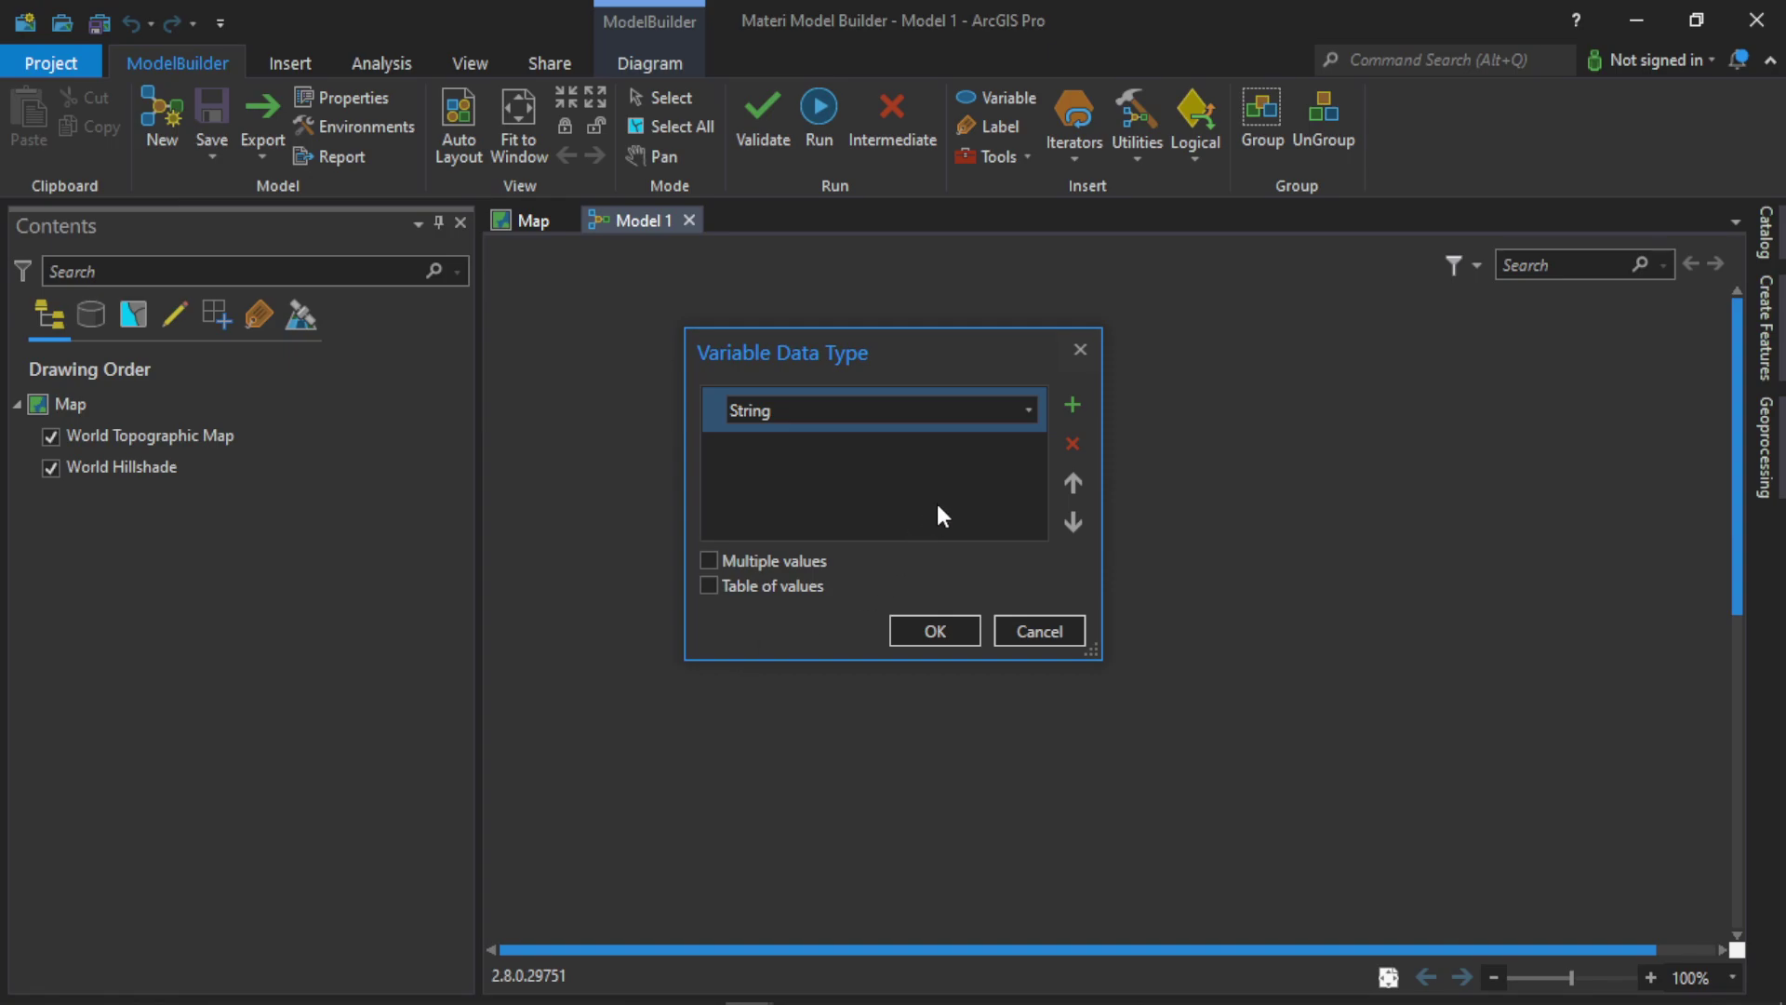
pyautogui.click(1025, 411)
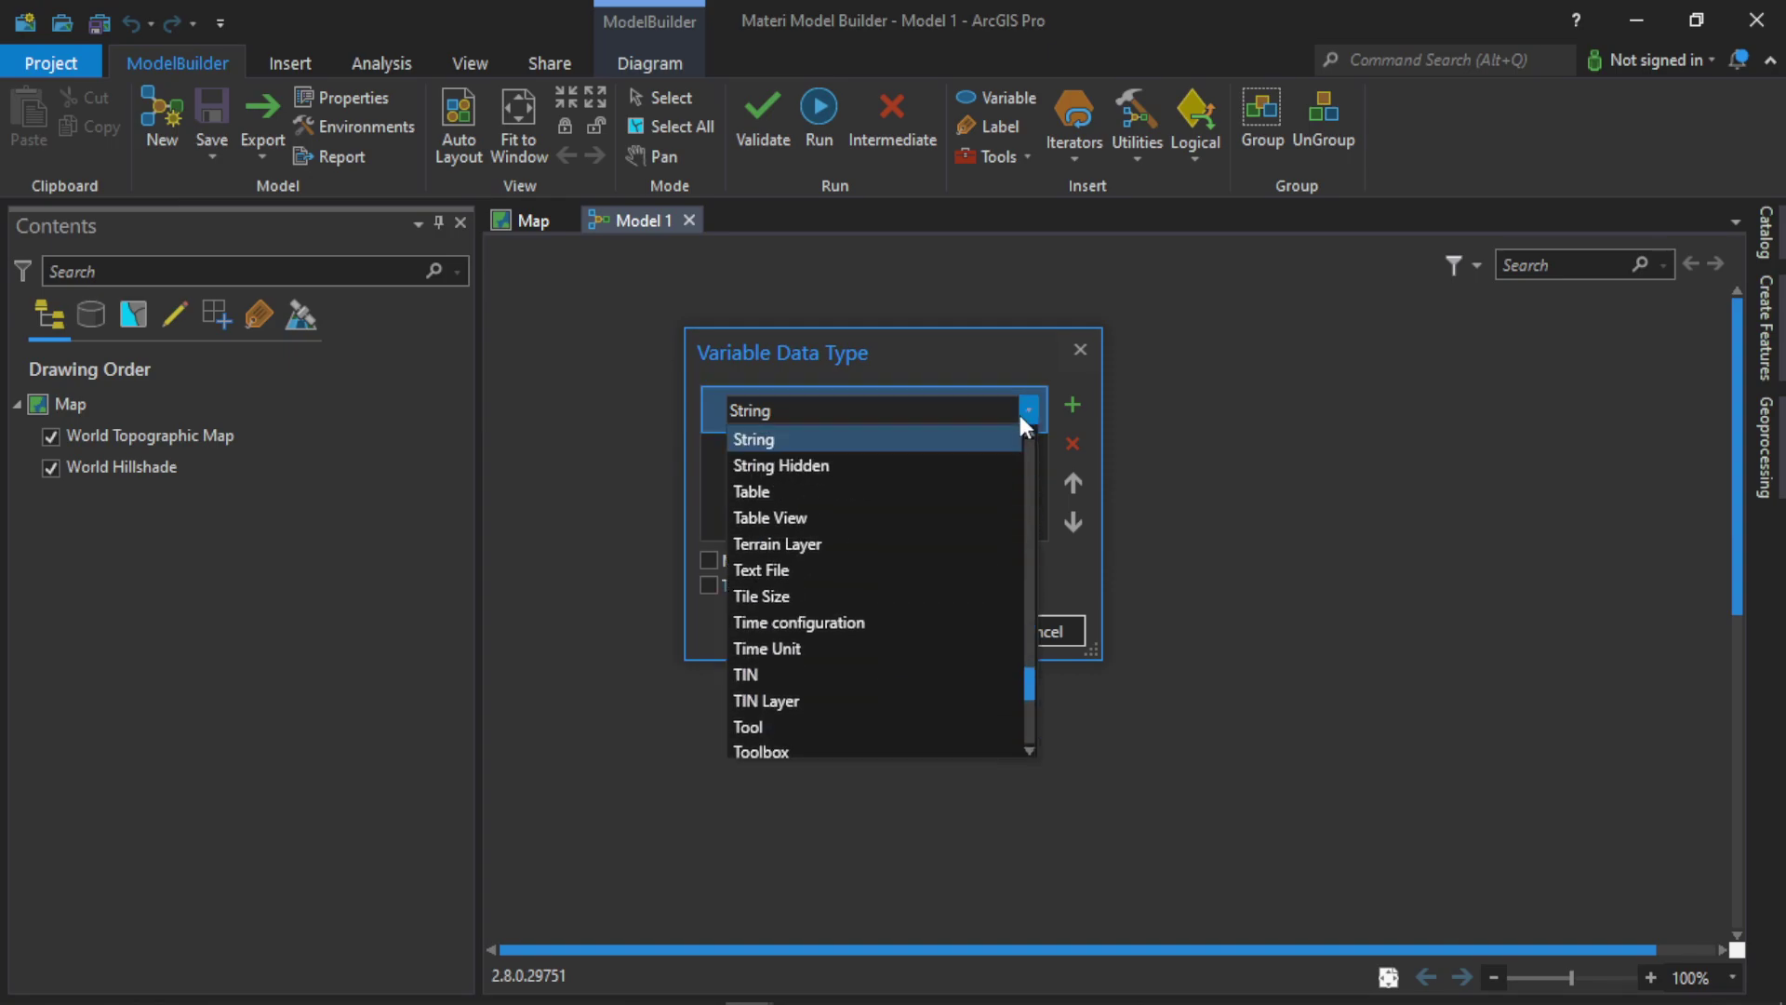
pyautogui.scroll(2, 835, 486)
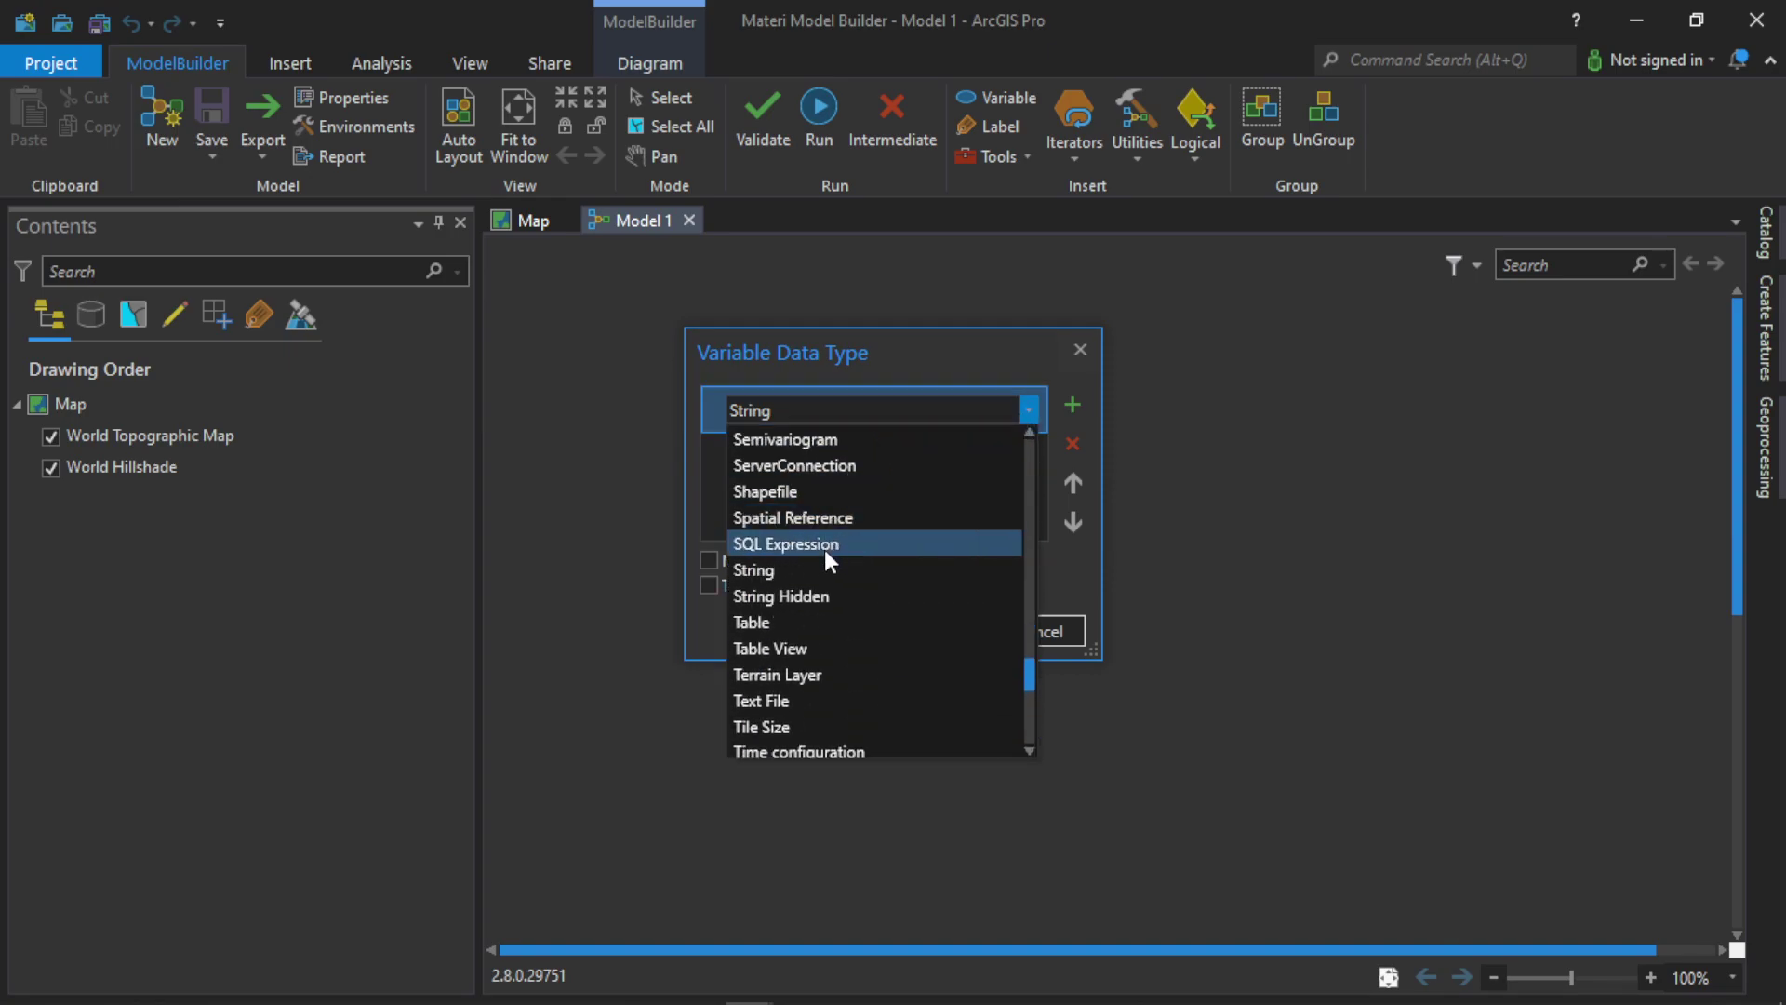
pyautogui.scroll(-1, 822, 548)
pyautogui.scroll(-5, 823, 556)
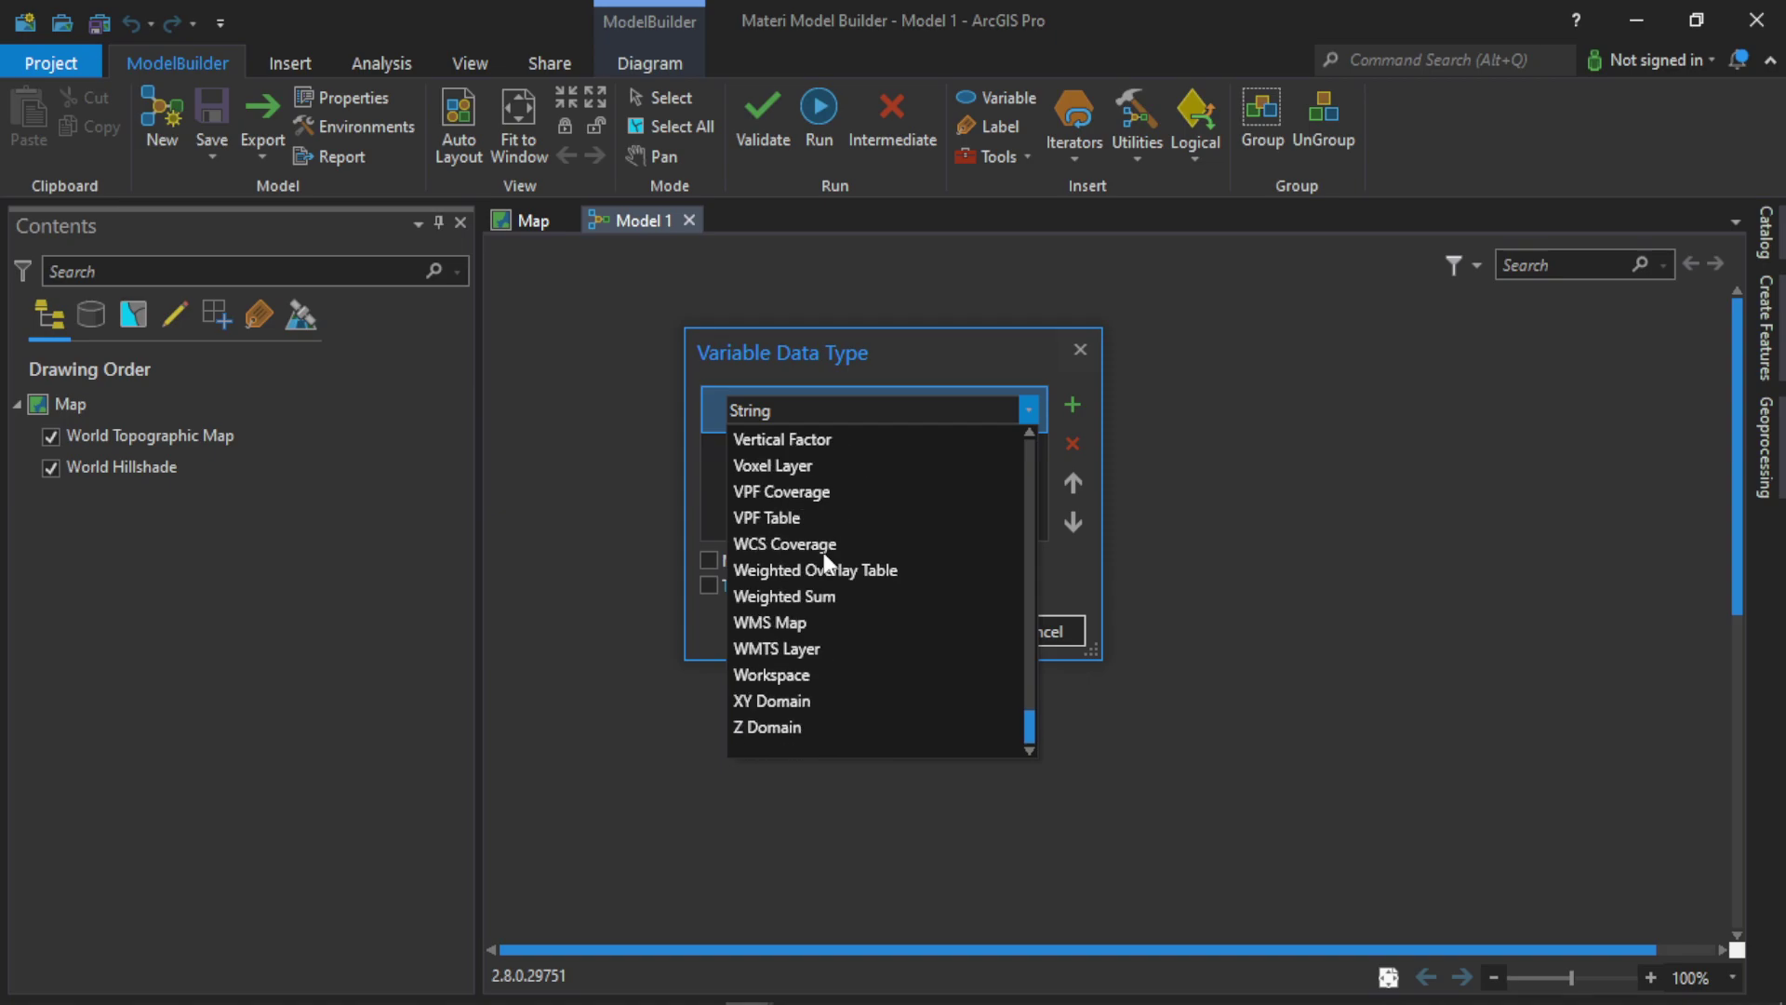
pyautogui.scroll(10, 823, 558)
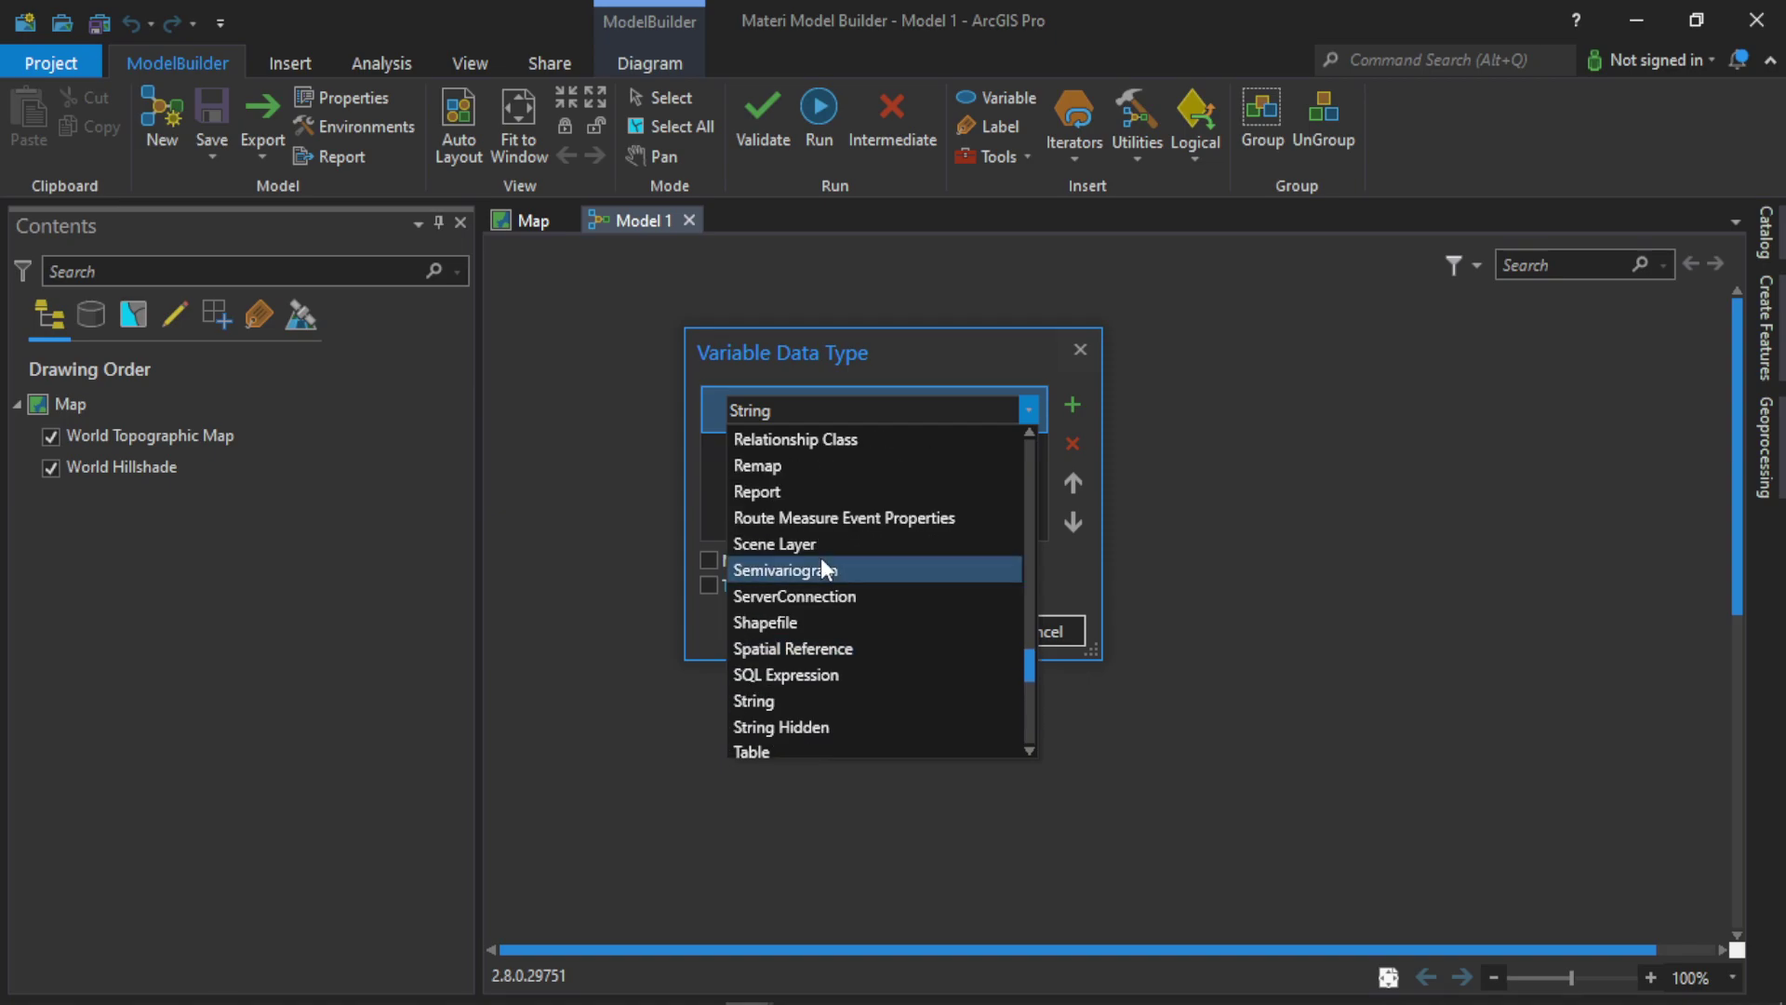
pyautogui.click(828, 466)
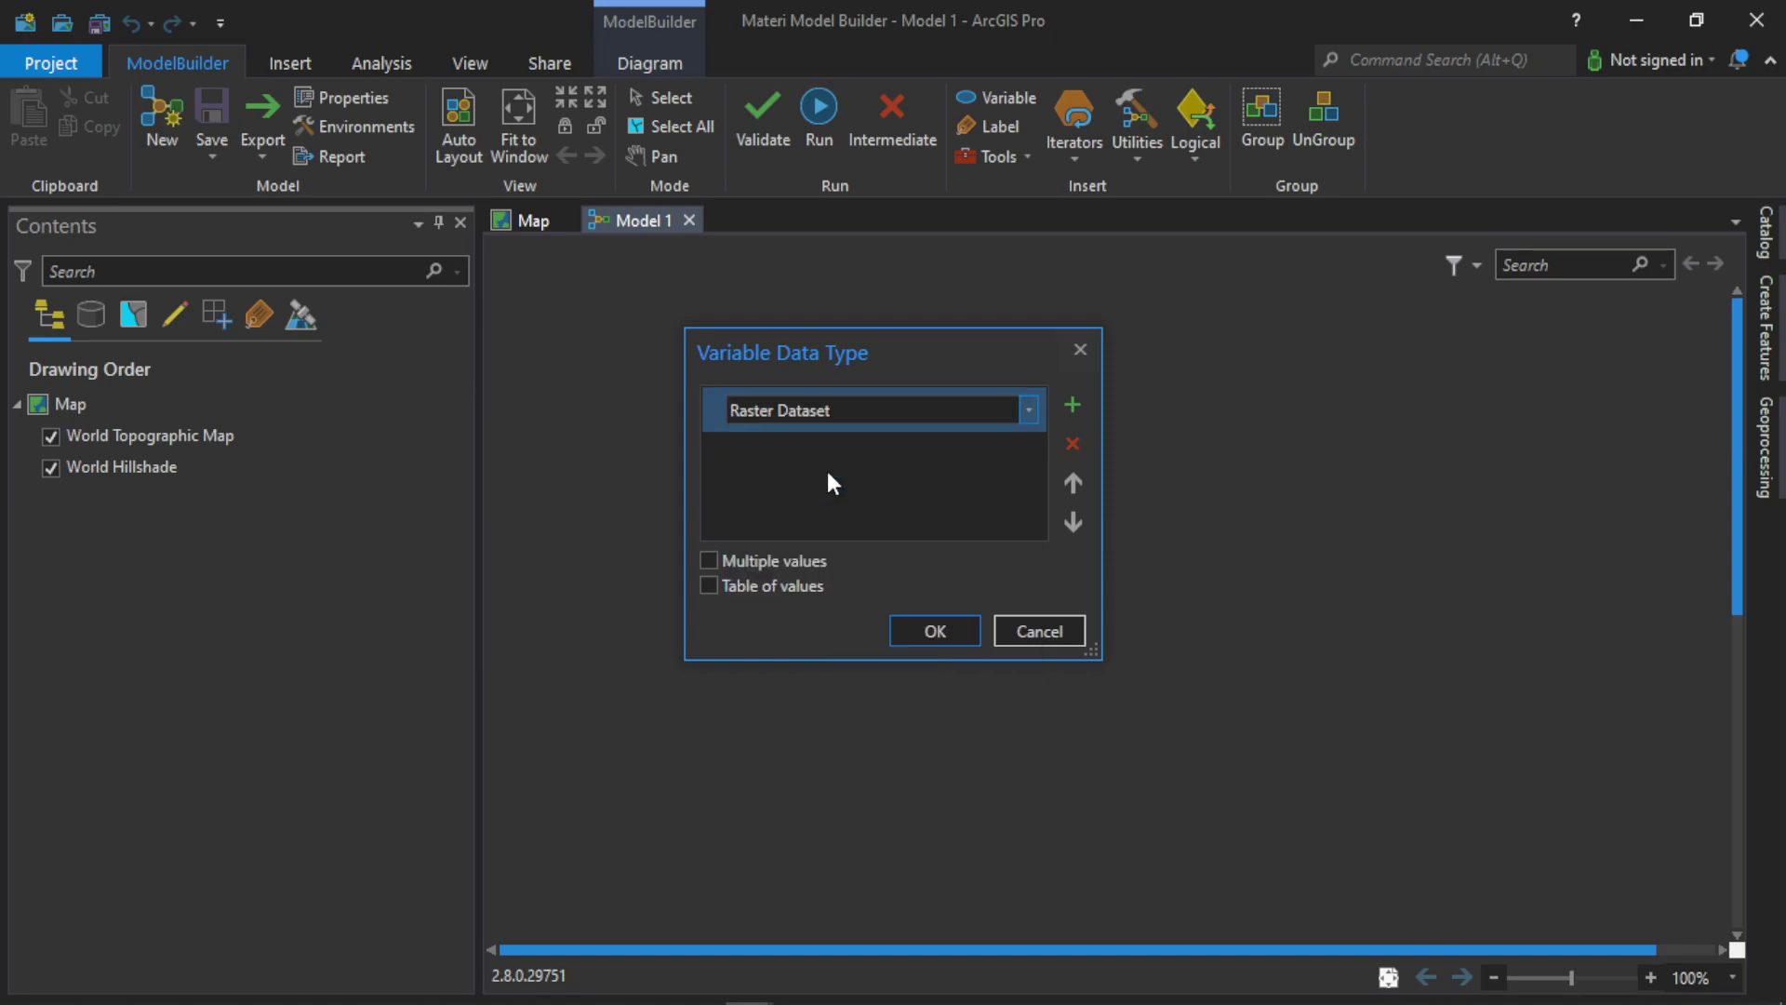
pyautogui.click(949, 630)
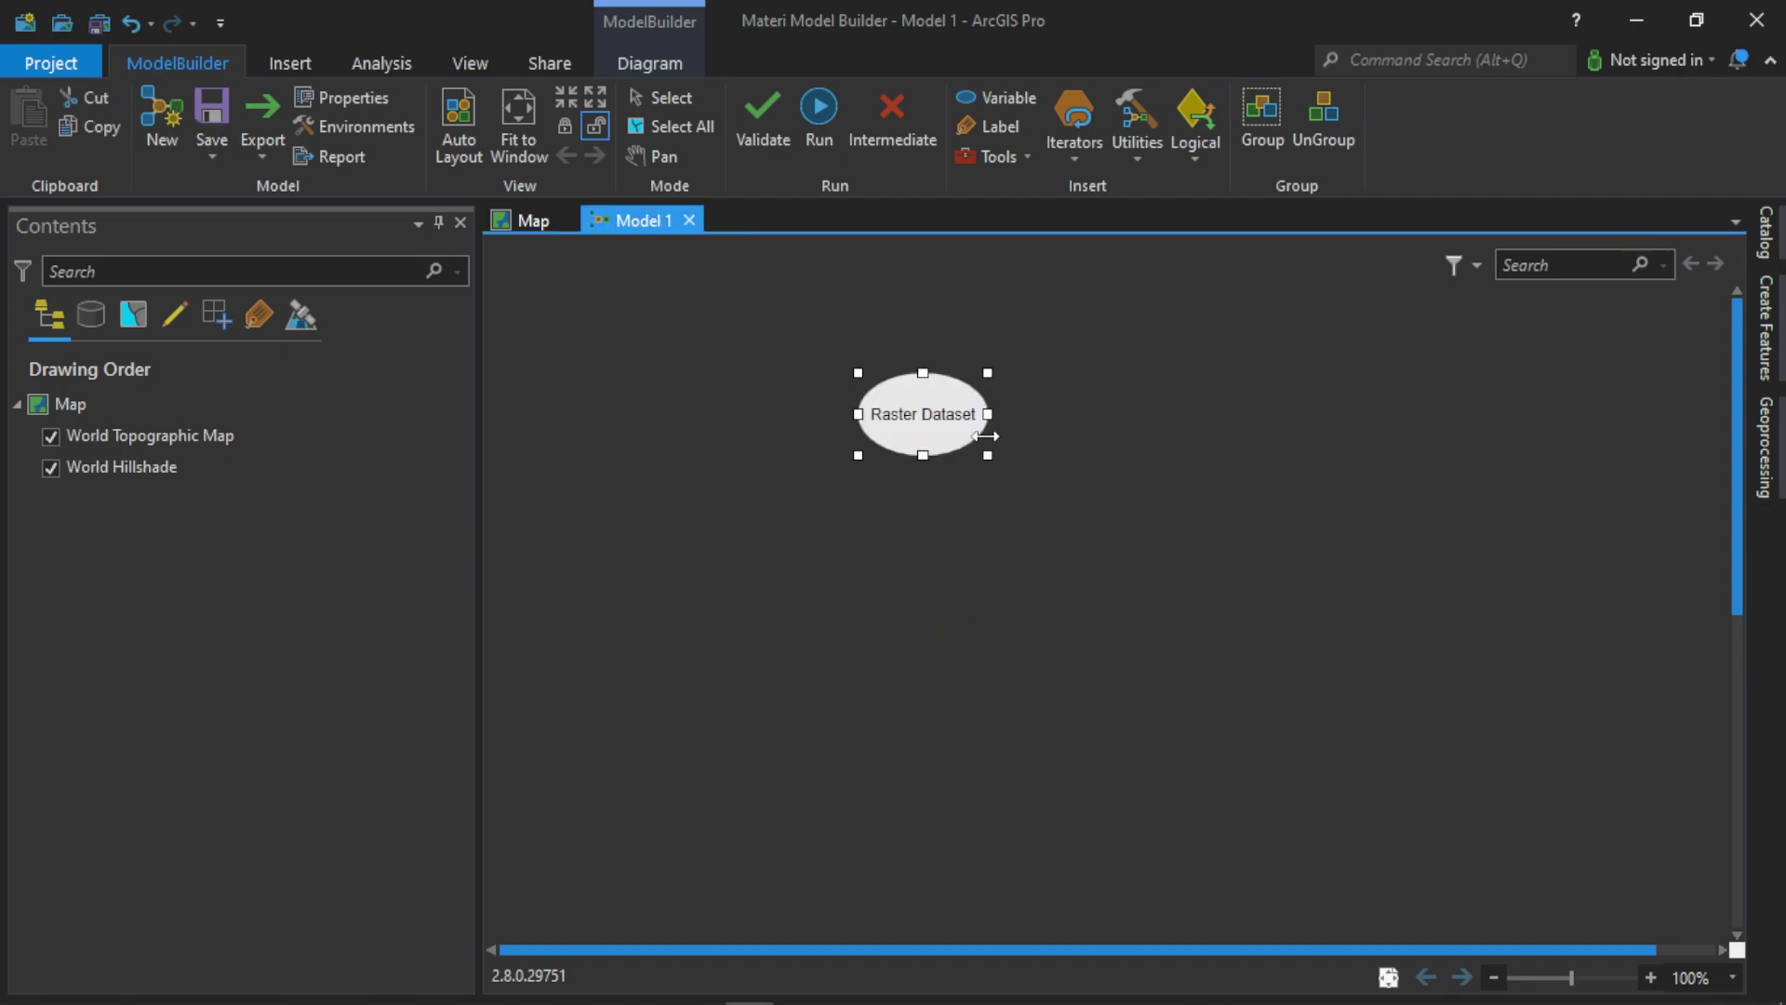
# Enlarge the Raster Dataset variable's oval and reposition it toward the left side of the model canvas.
pyautogui.moveTo(983, 456); pyautogui.dragTo(1080, 549)
pyautogui.moveTo(917, 522); pyautogui.dragTo(725, 578)
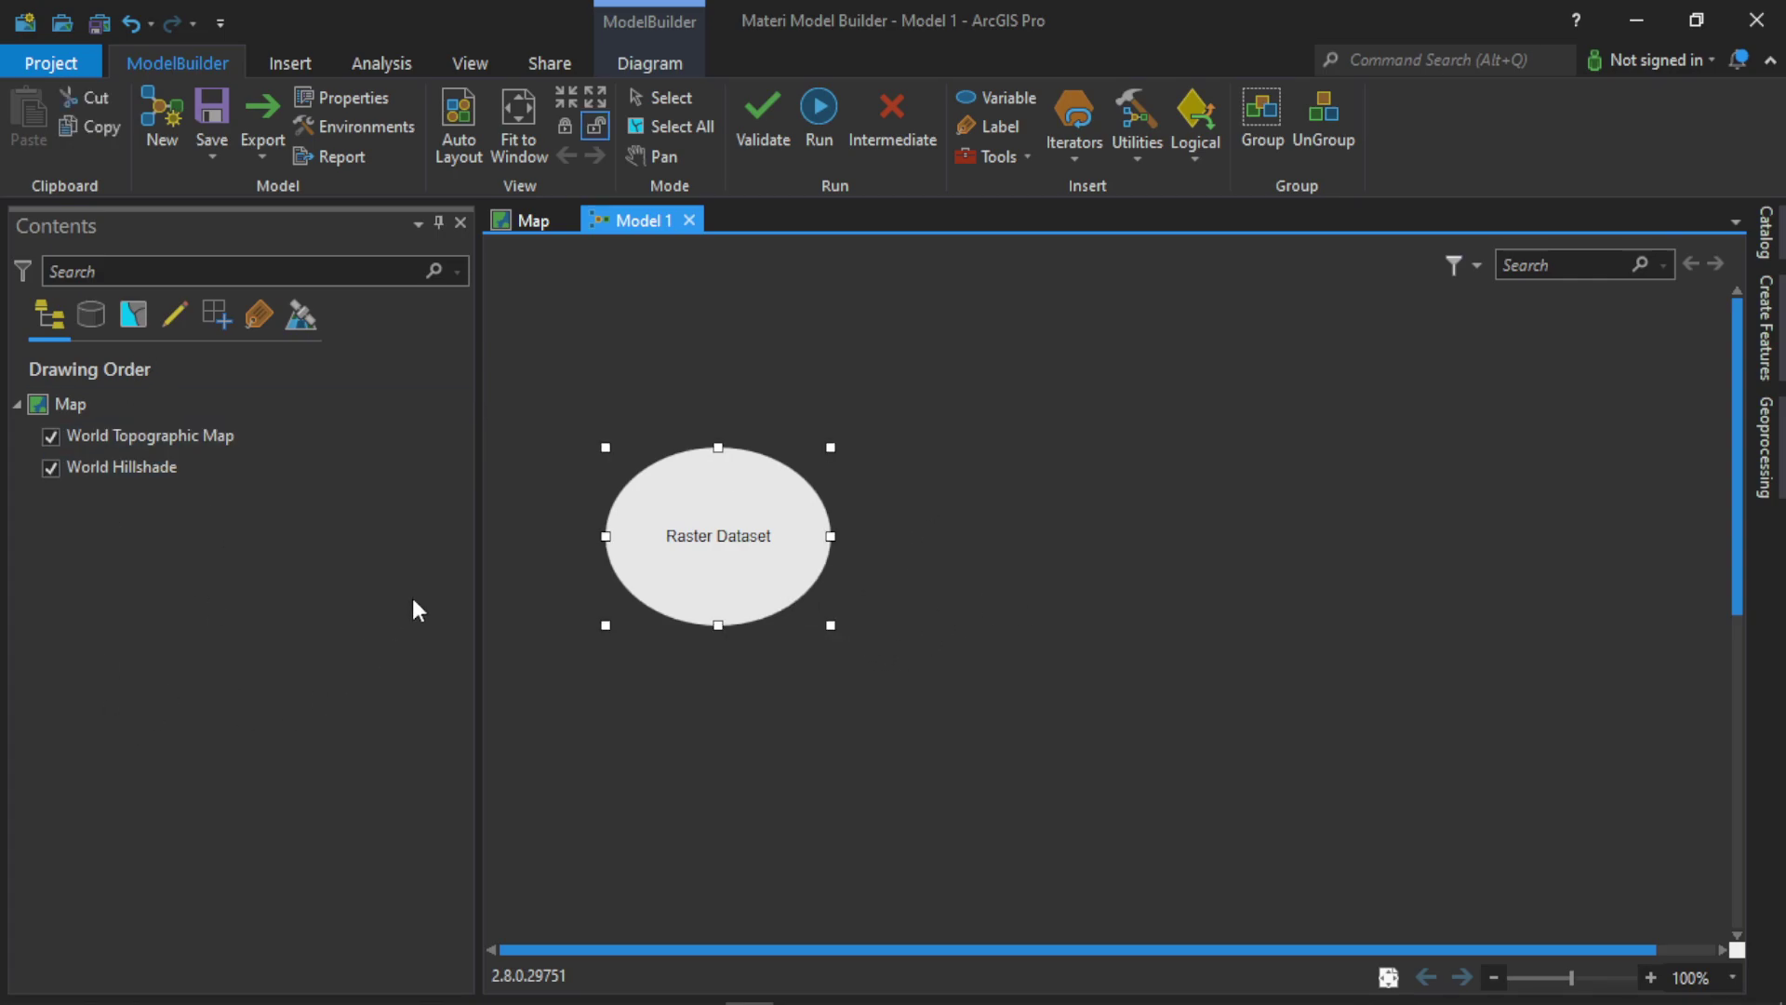
pyautogui.click(1001, 640)
# Create a second variable of the Raster Layer data type beside the Raster Dataset oval and enlarge it.
pyautogui.rightClick(897, 415)
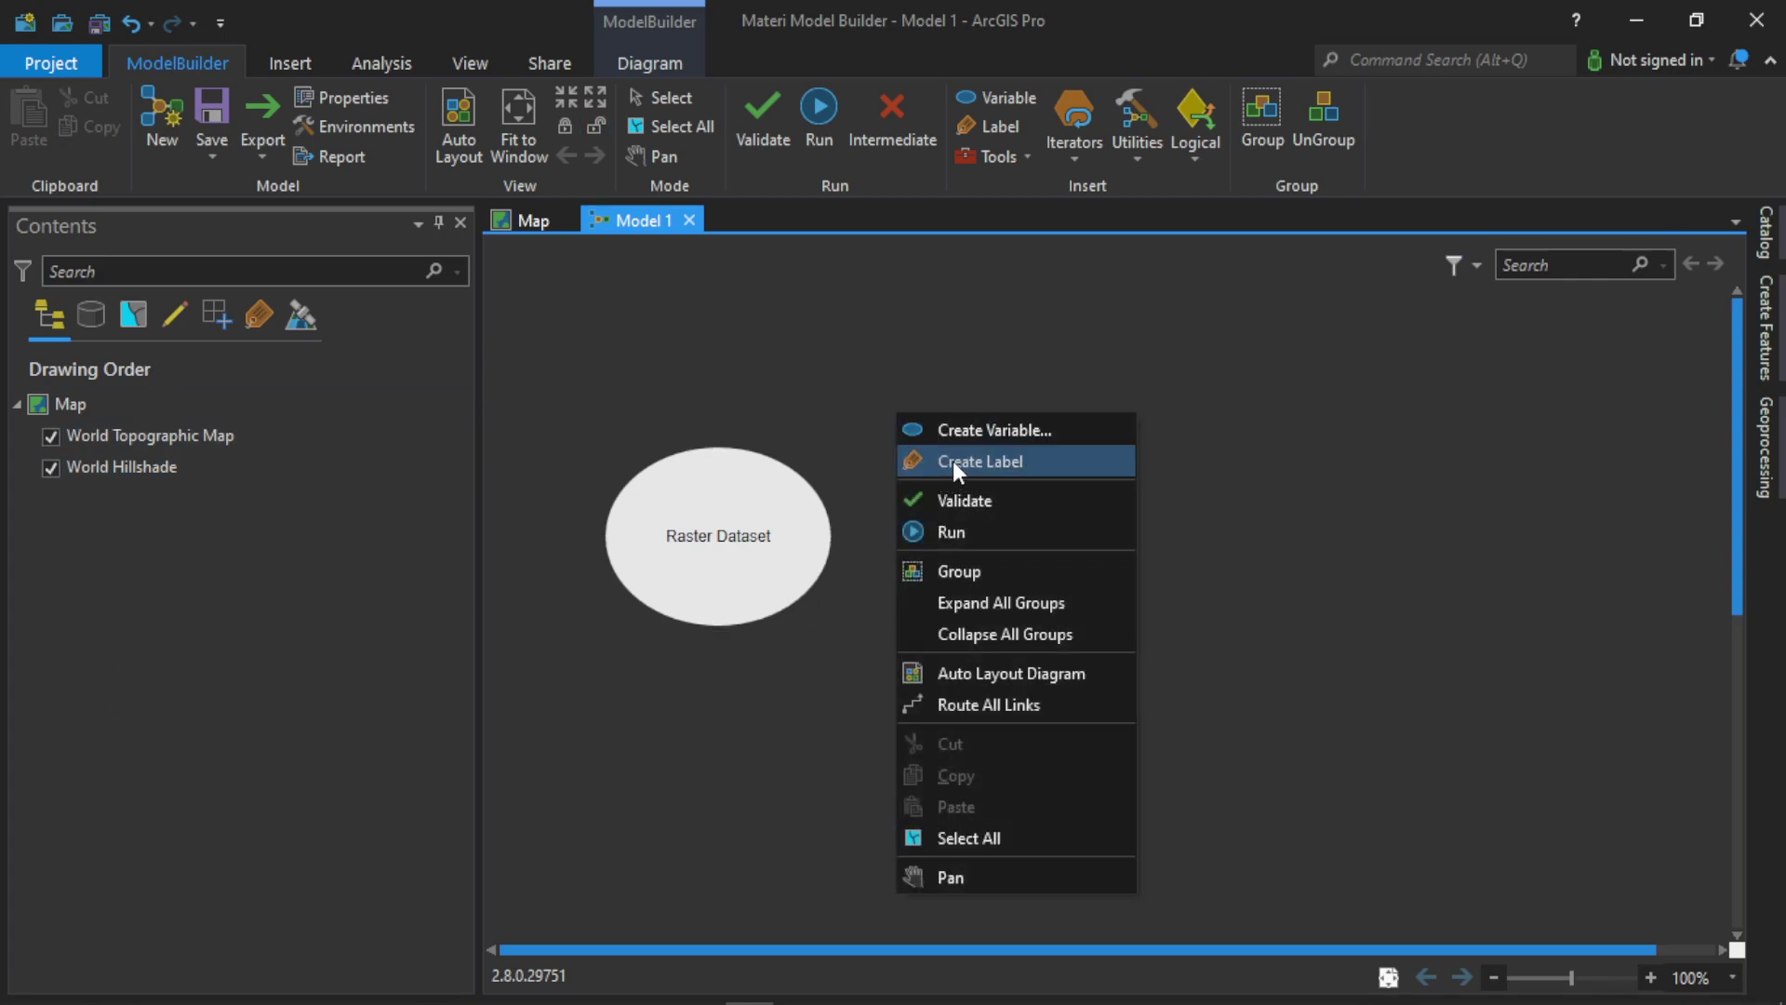
pyautogui.click(980, 430)
pyautogui.click(1026, 410)
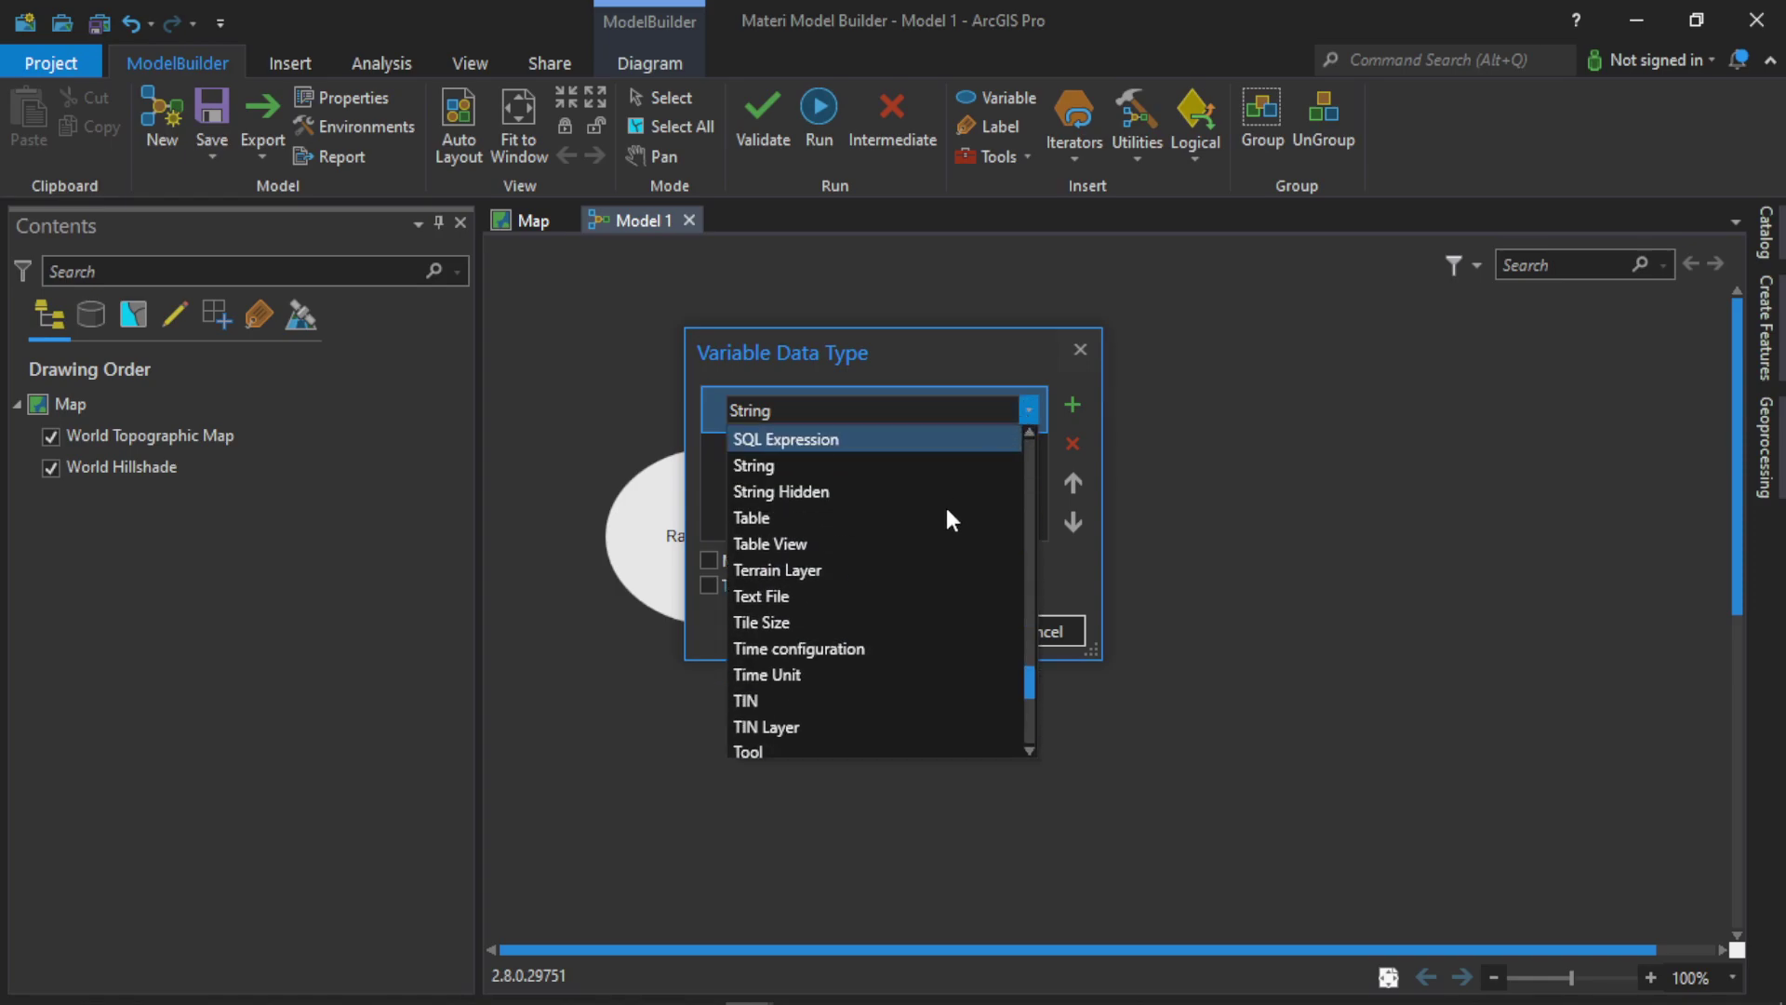
pyautogui.scroll(5, 837, 675)
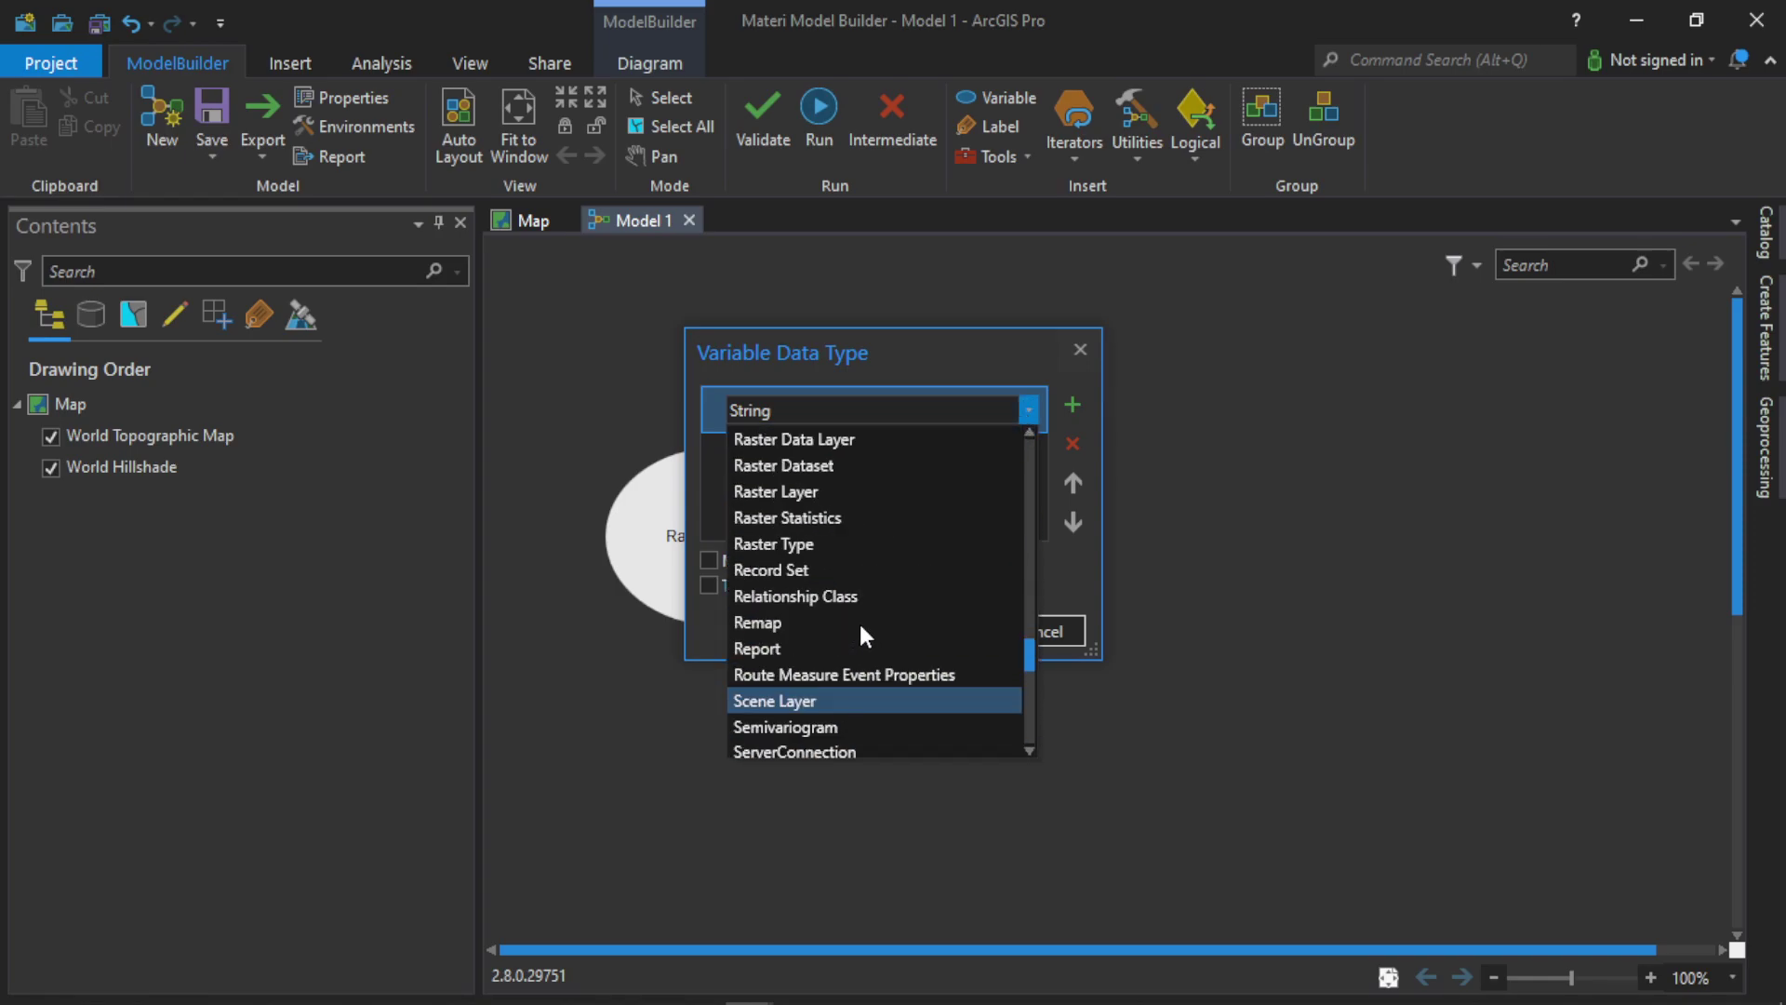
pyautogui.click(846, 493)
pyautogui.click(967, 640)
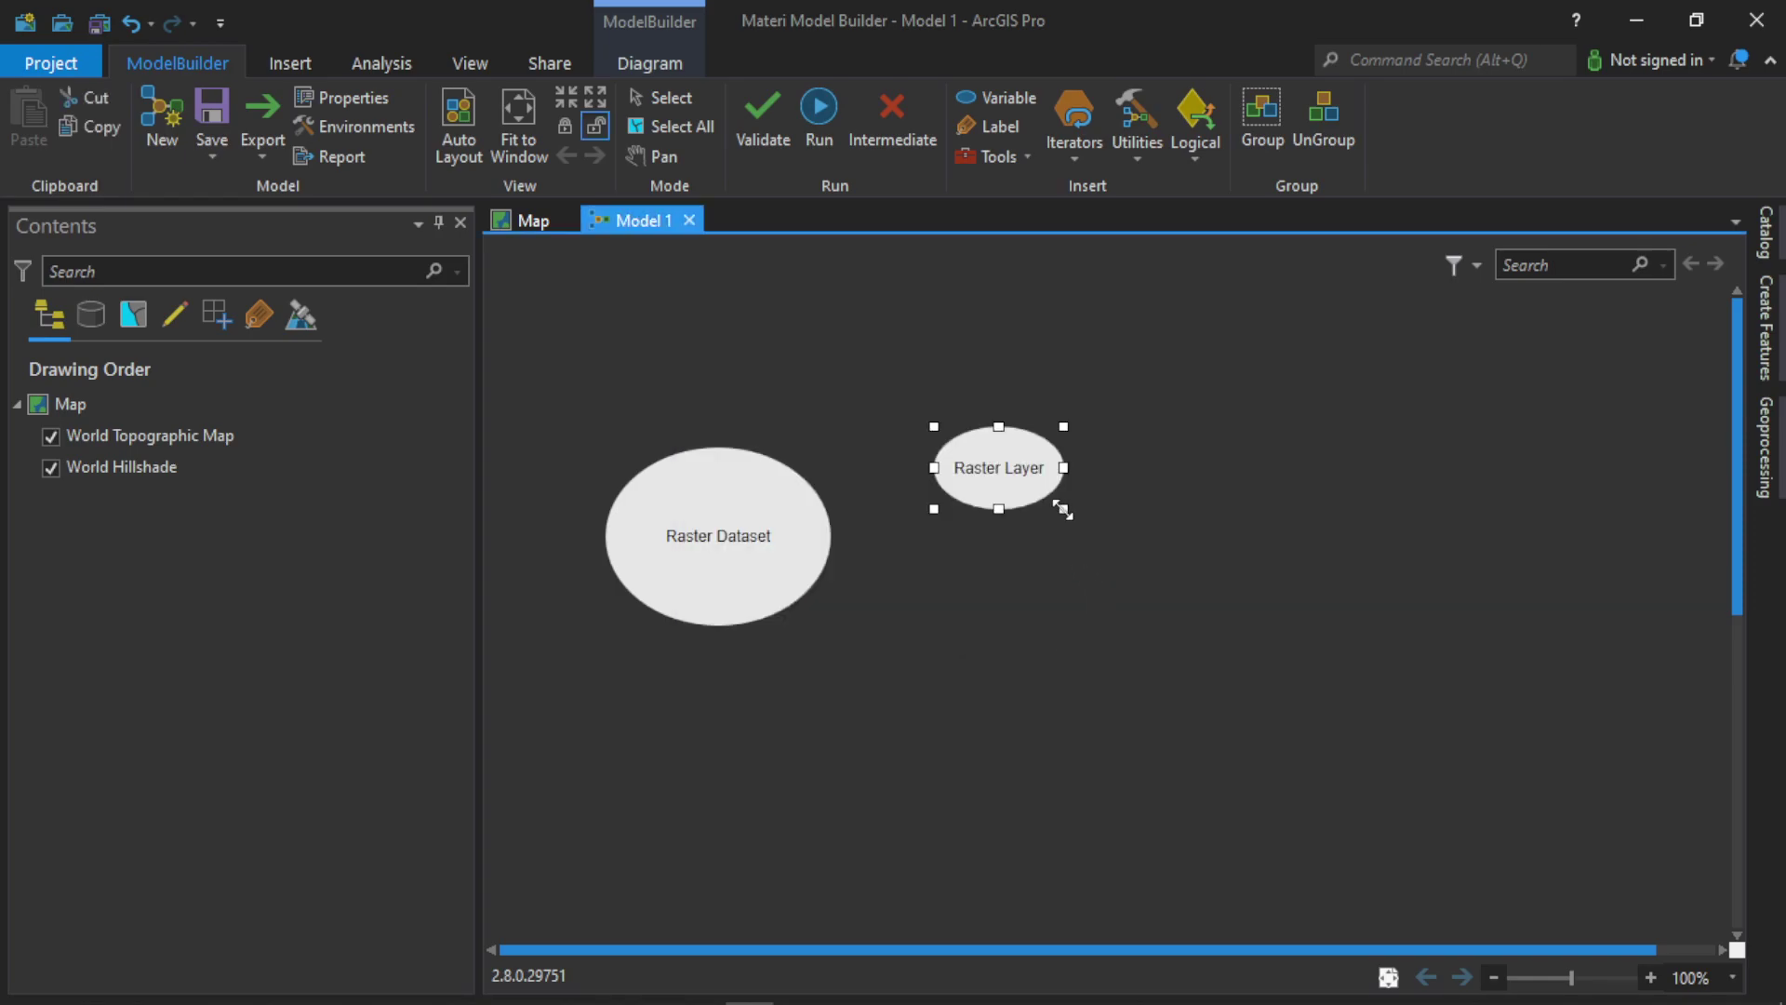
pyautogui.moveTo(1062, 510); pyautogui.dragTo(1155, 568)
# Add Lombok Utara.tif and Lombok_Utara.shp from the Analisis SIG Lanjutan folder to the map.
pyautogui.click(533, 223)
pyautogui.click(298, 65)
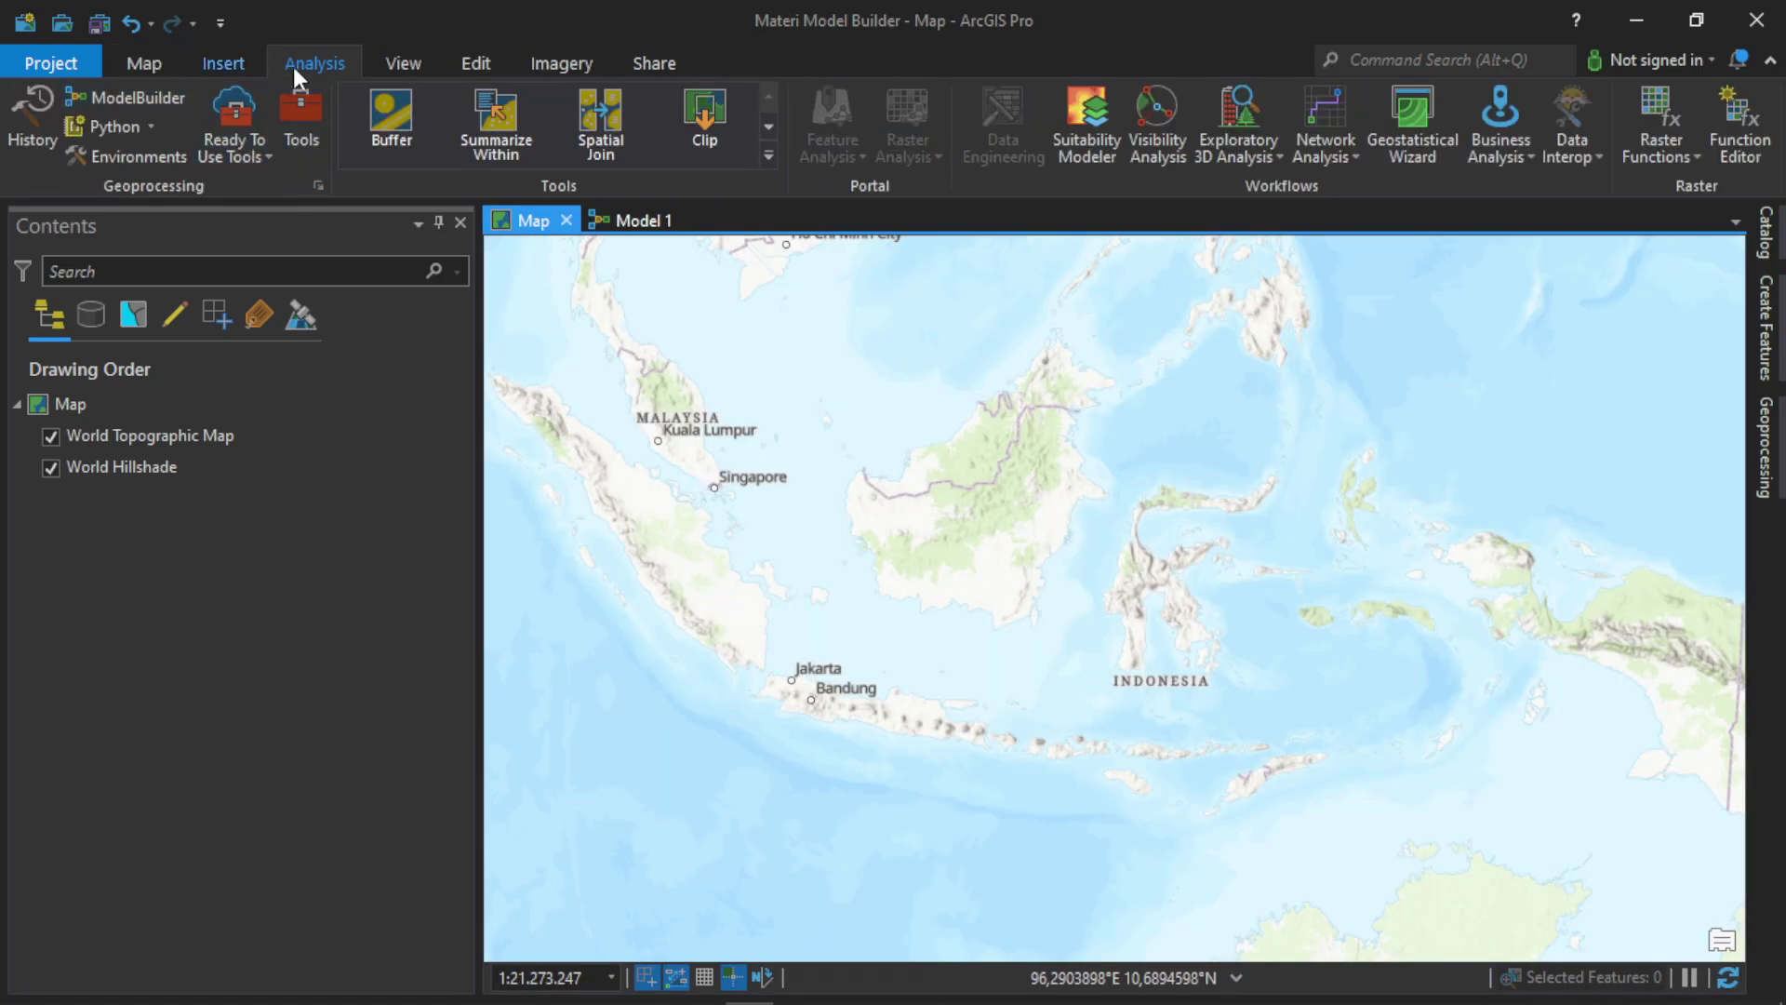
pyautogui.click(220, 62)
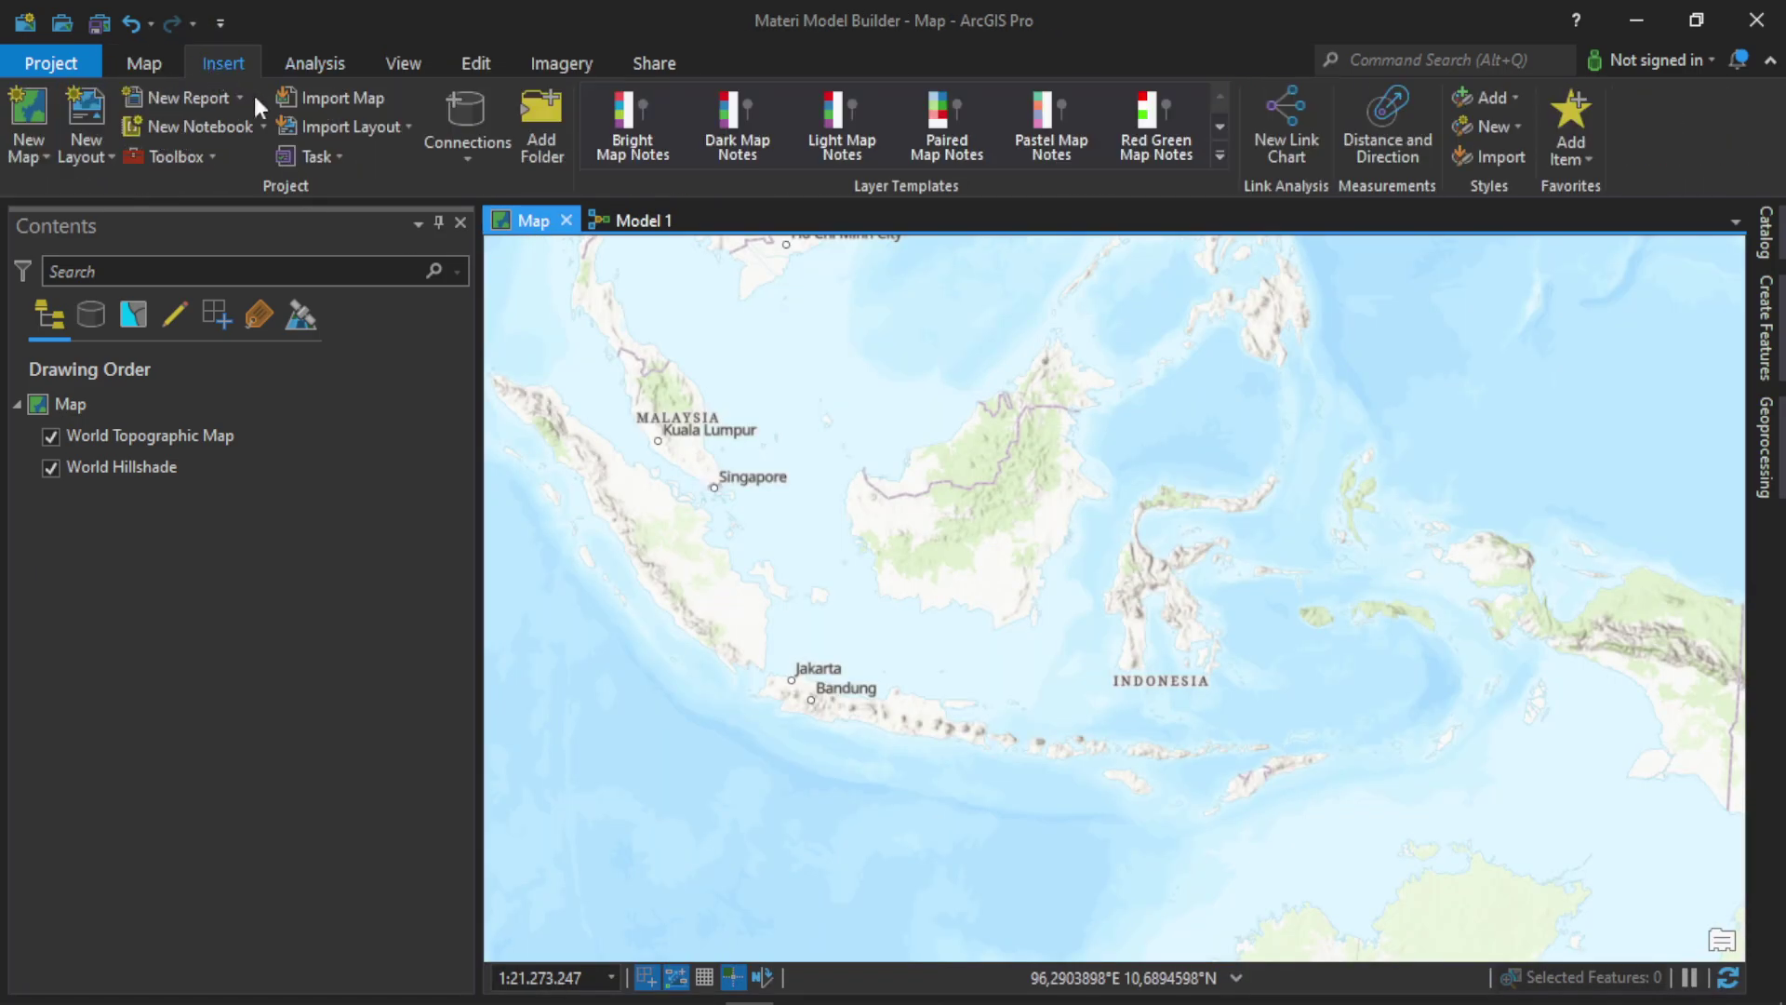
pyautogui.click(135, 65)
pyautogui.click(533, 149)
pyautogui.click(634, 234)
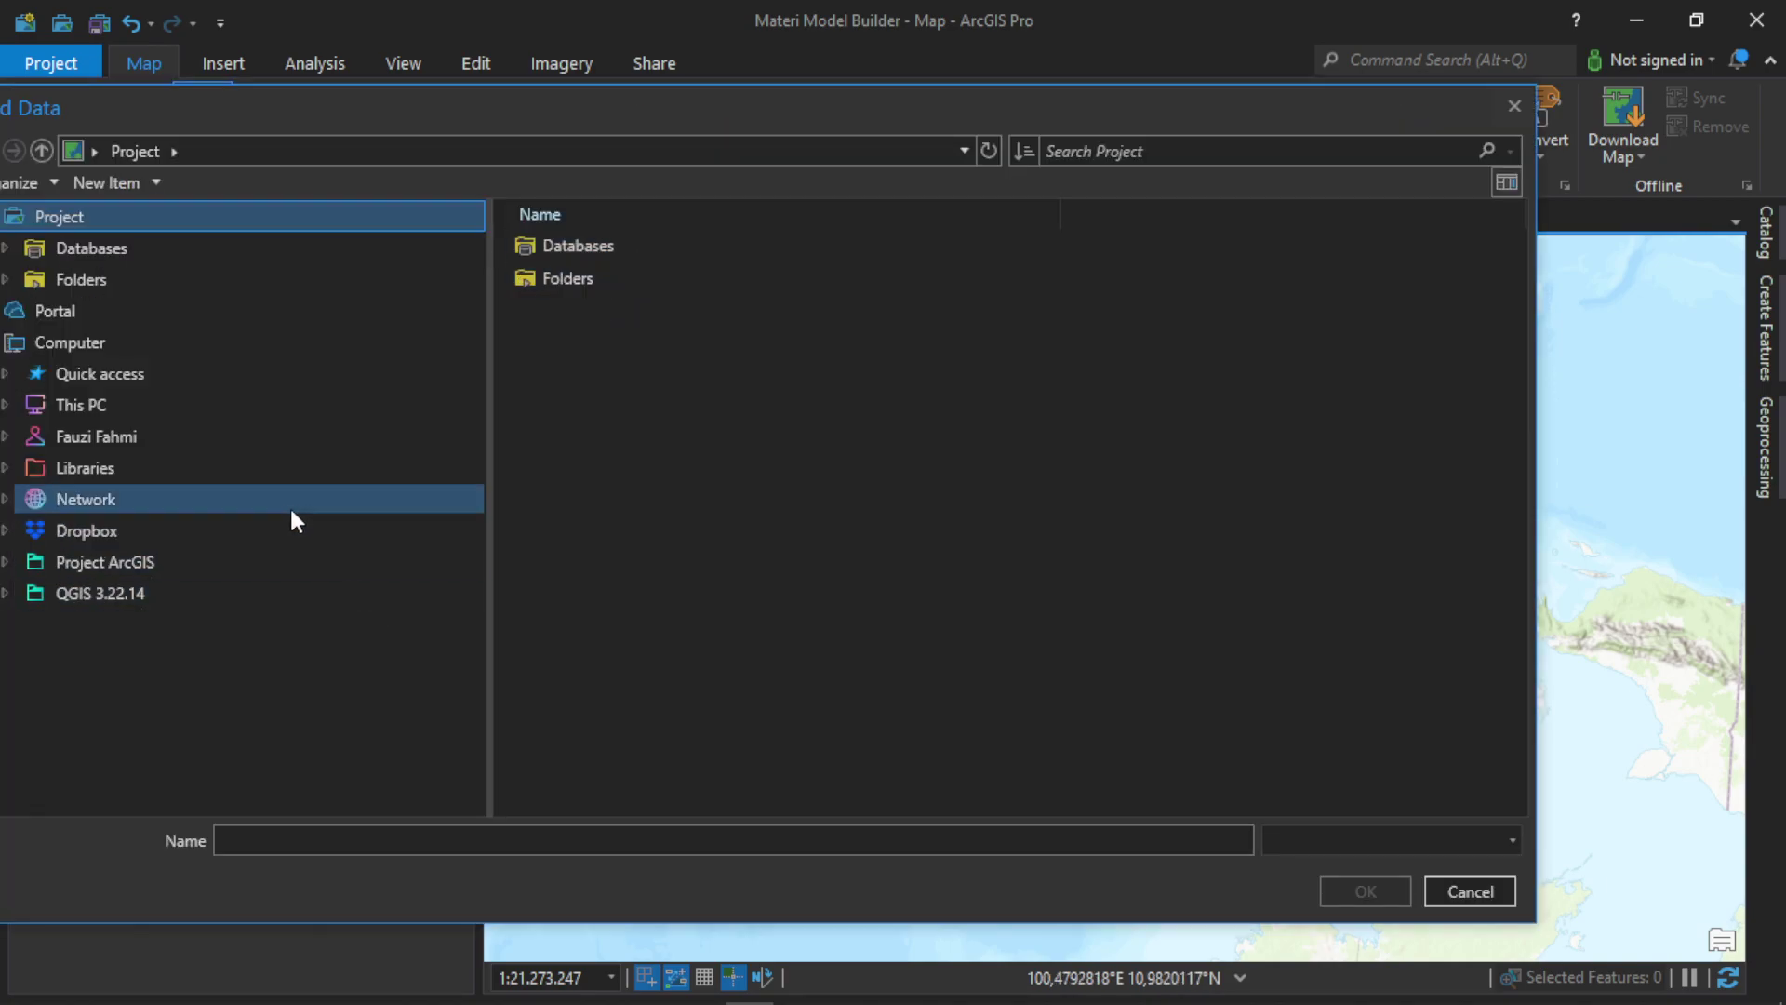
pyautogui.press('Down')
pyautogui.press('Down')
pyautogui.press('Down')
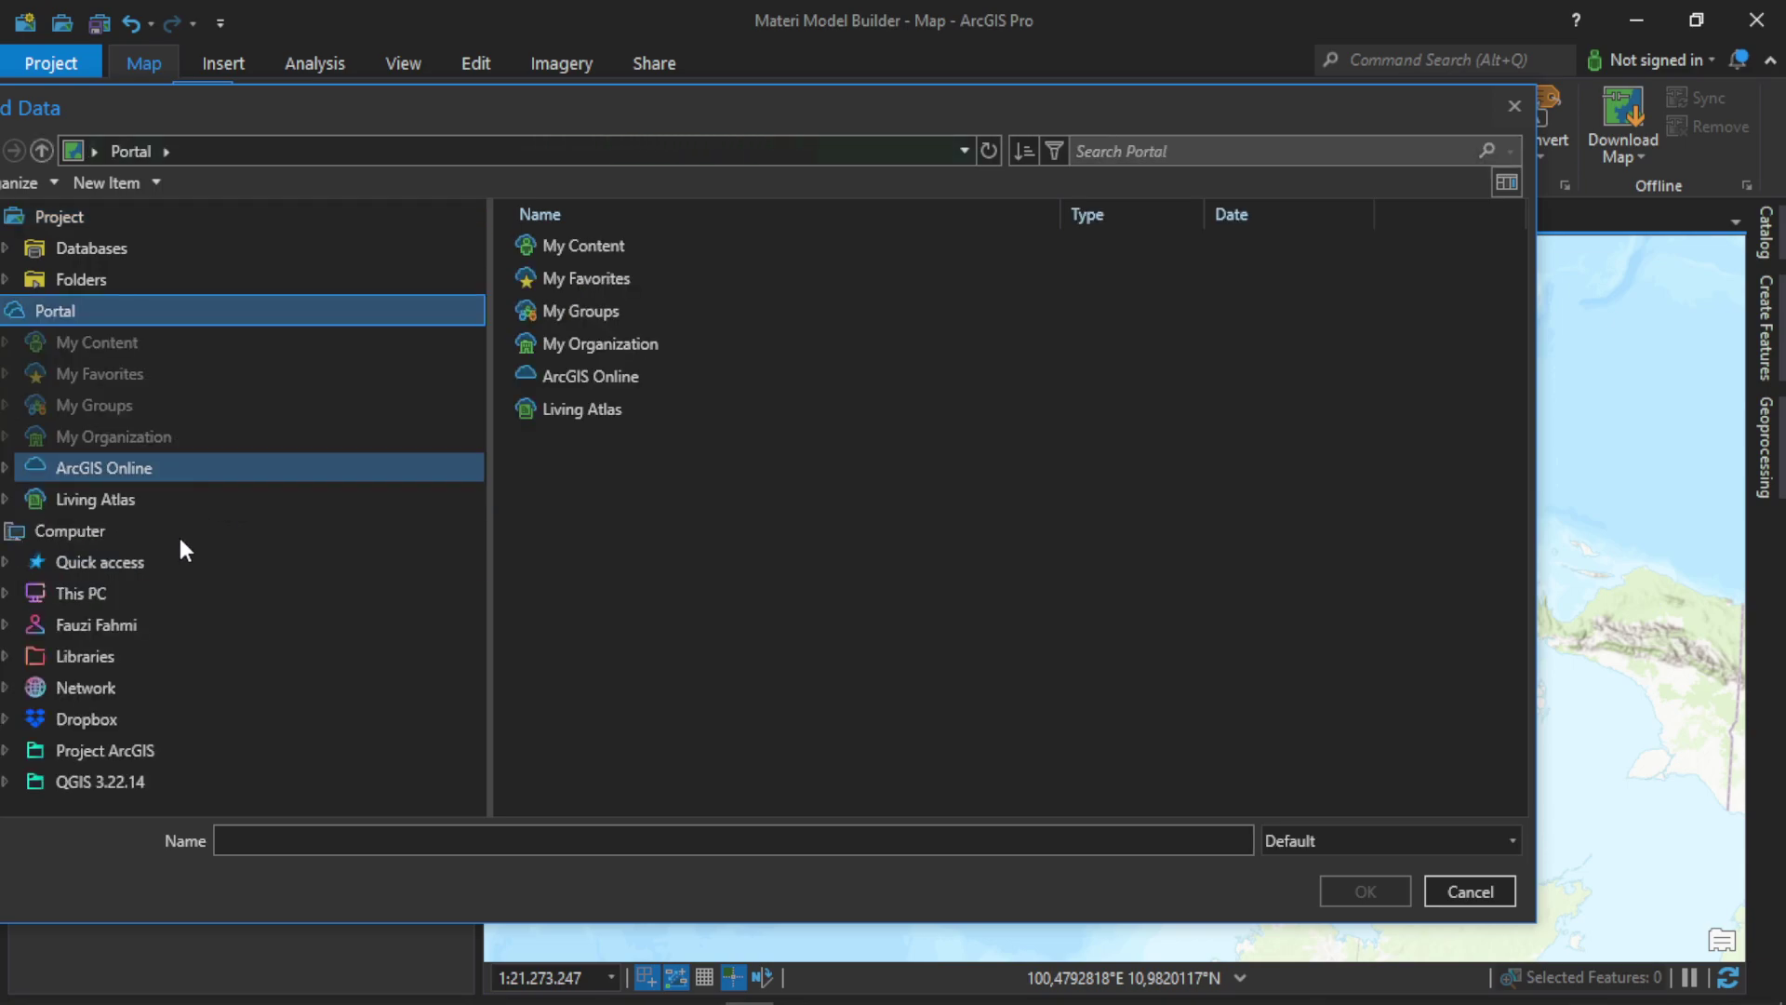
pyautogui.click(149, 595)
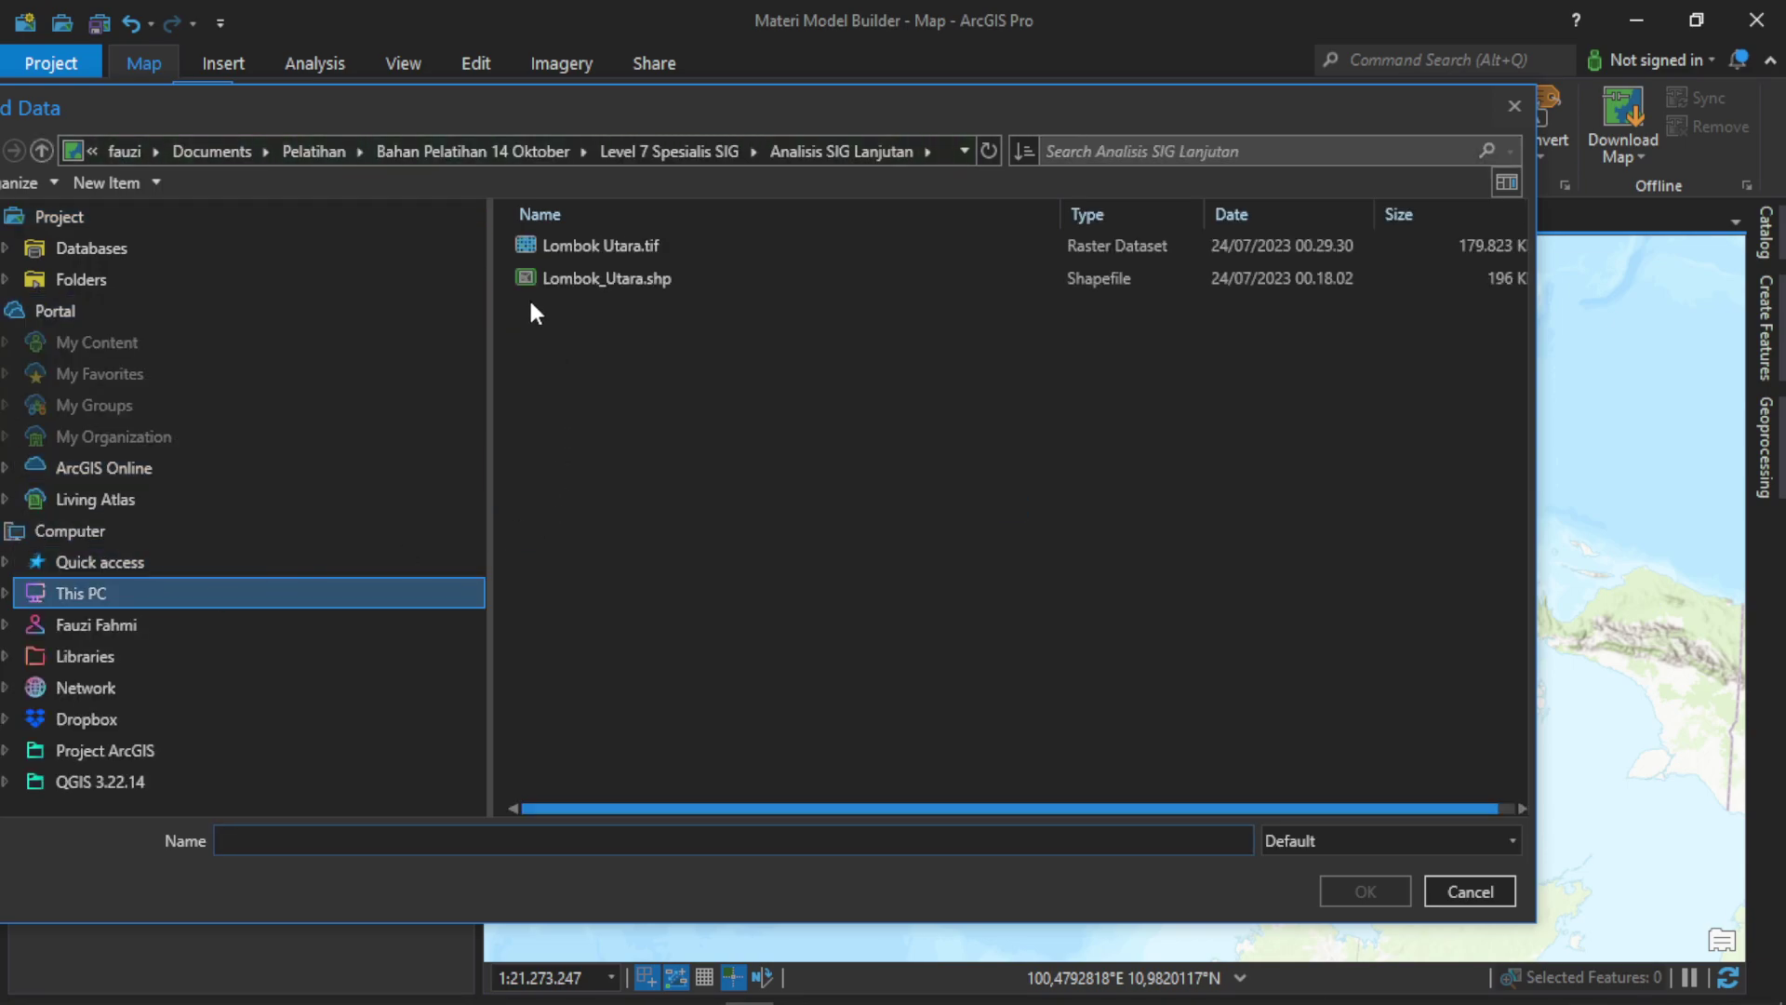
pyautogui.click(691, 246)
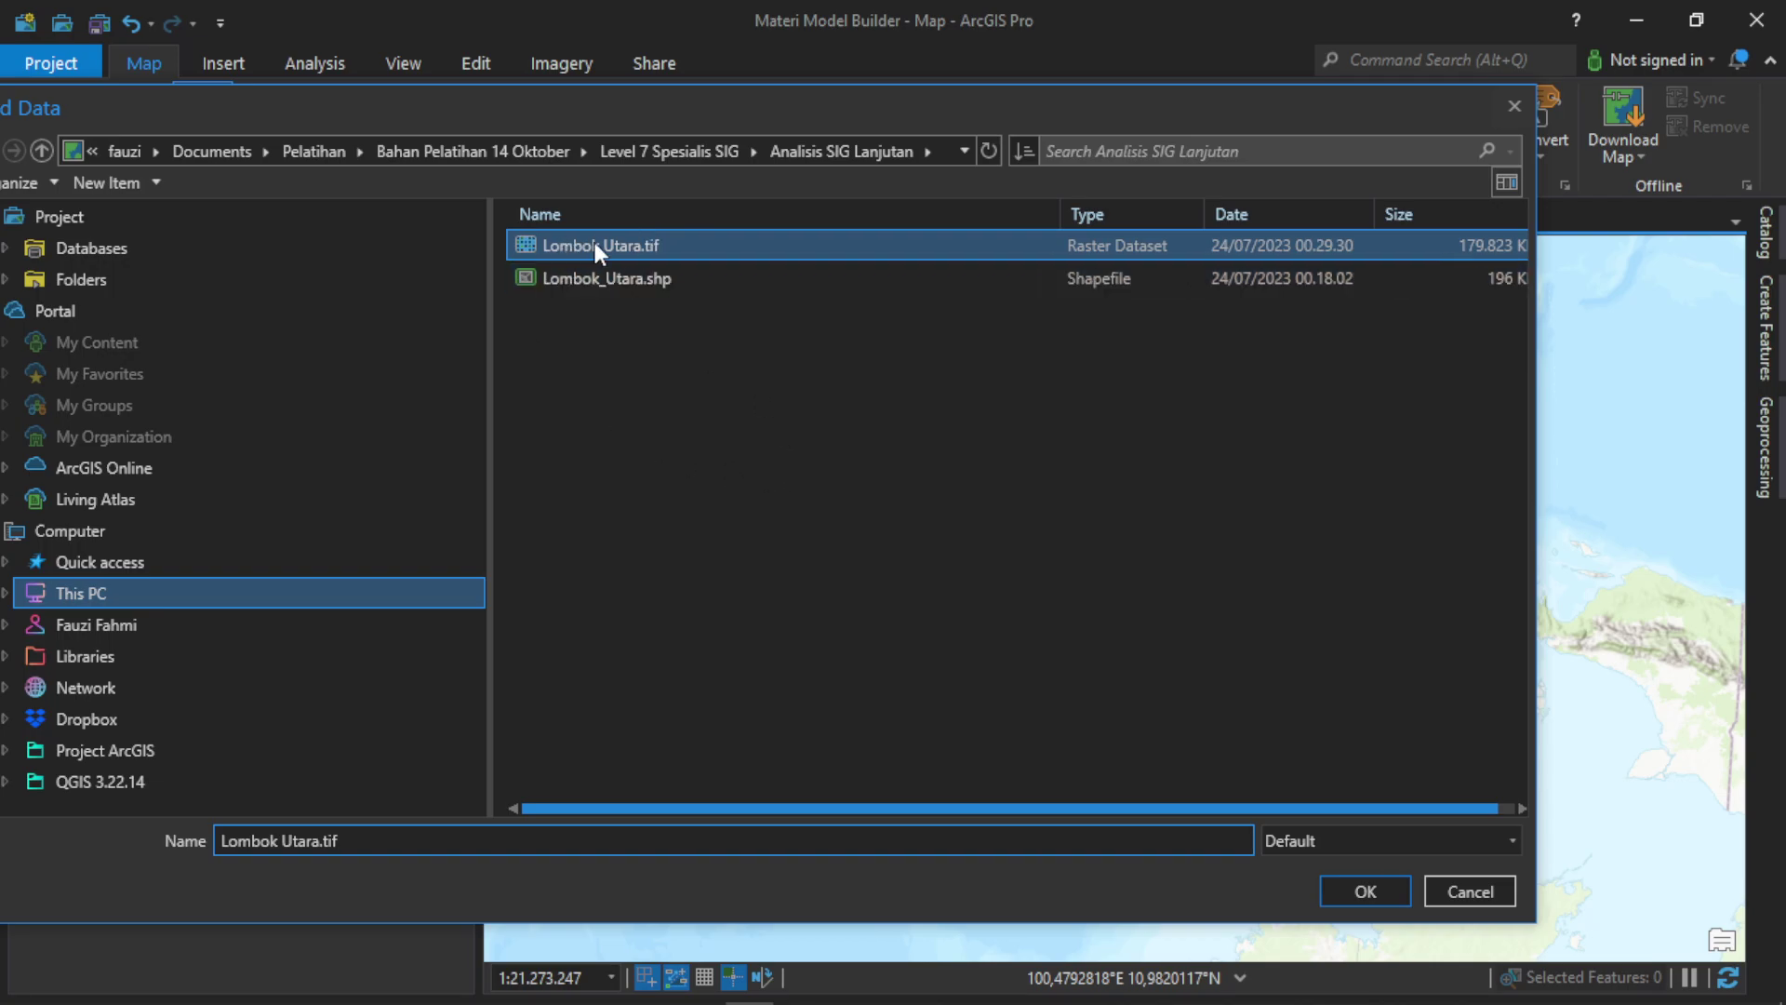
pyautogui.keyDown('shift'); pyautogui.click(640, 277); pyautogui.keyUp('shift')
pyautogui.click(1362, 891)
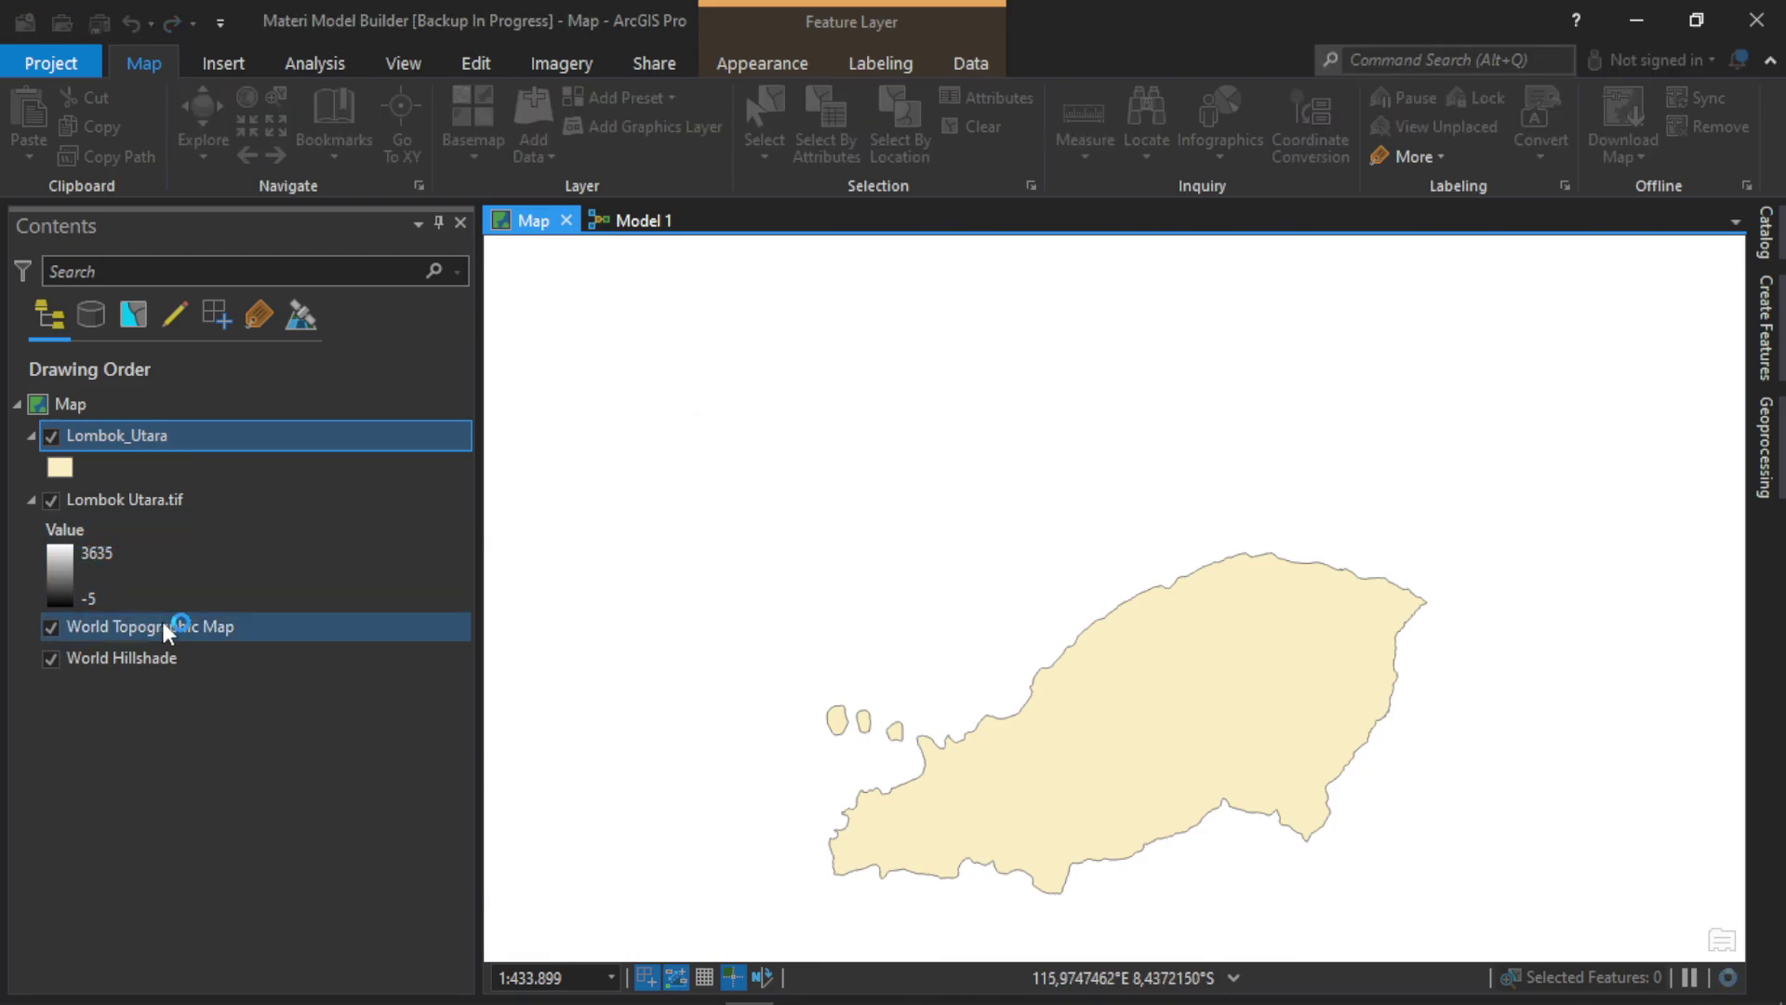
# Hide the Lombok_Utara polygon layer so that the elevation raster beneath it can be viewed.
pyautogui.click(51, 435)
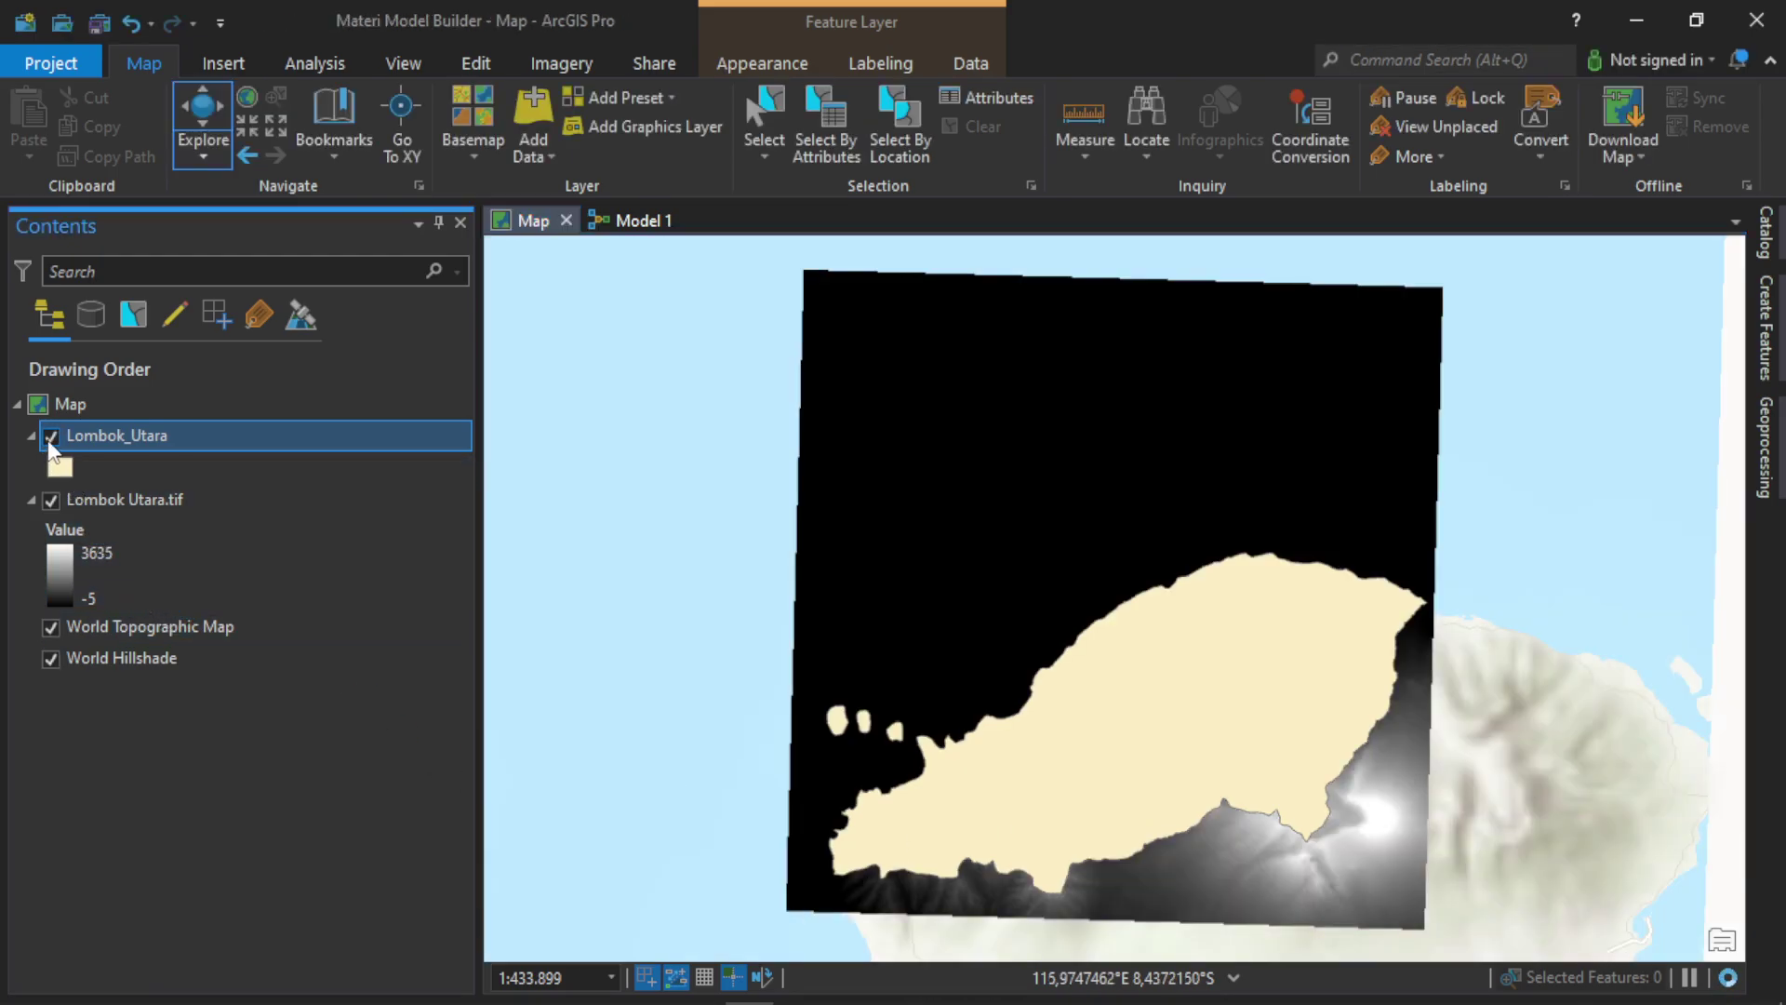
pyautogui.click(51, 435)
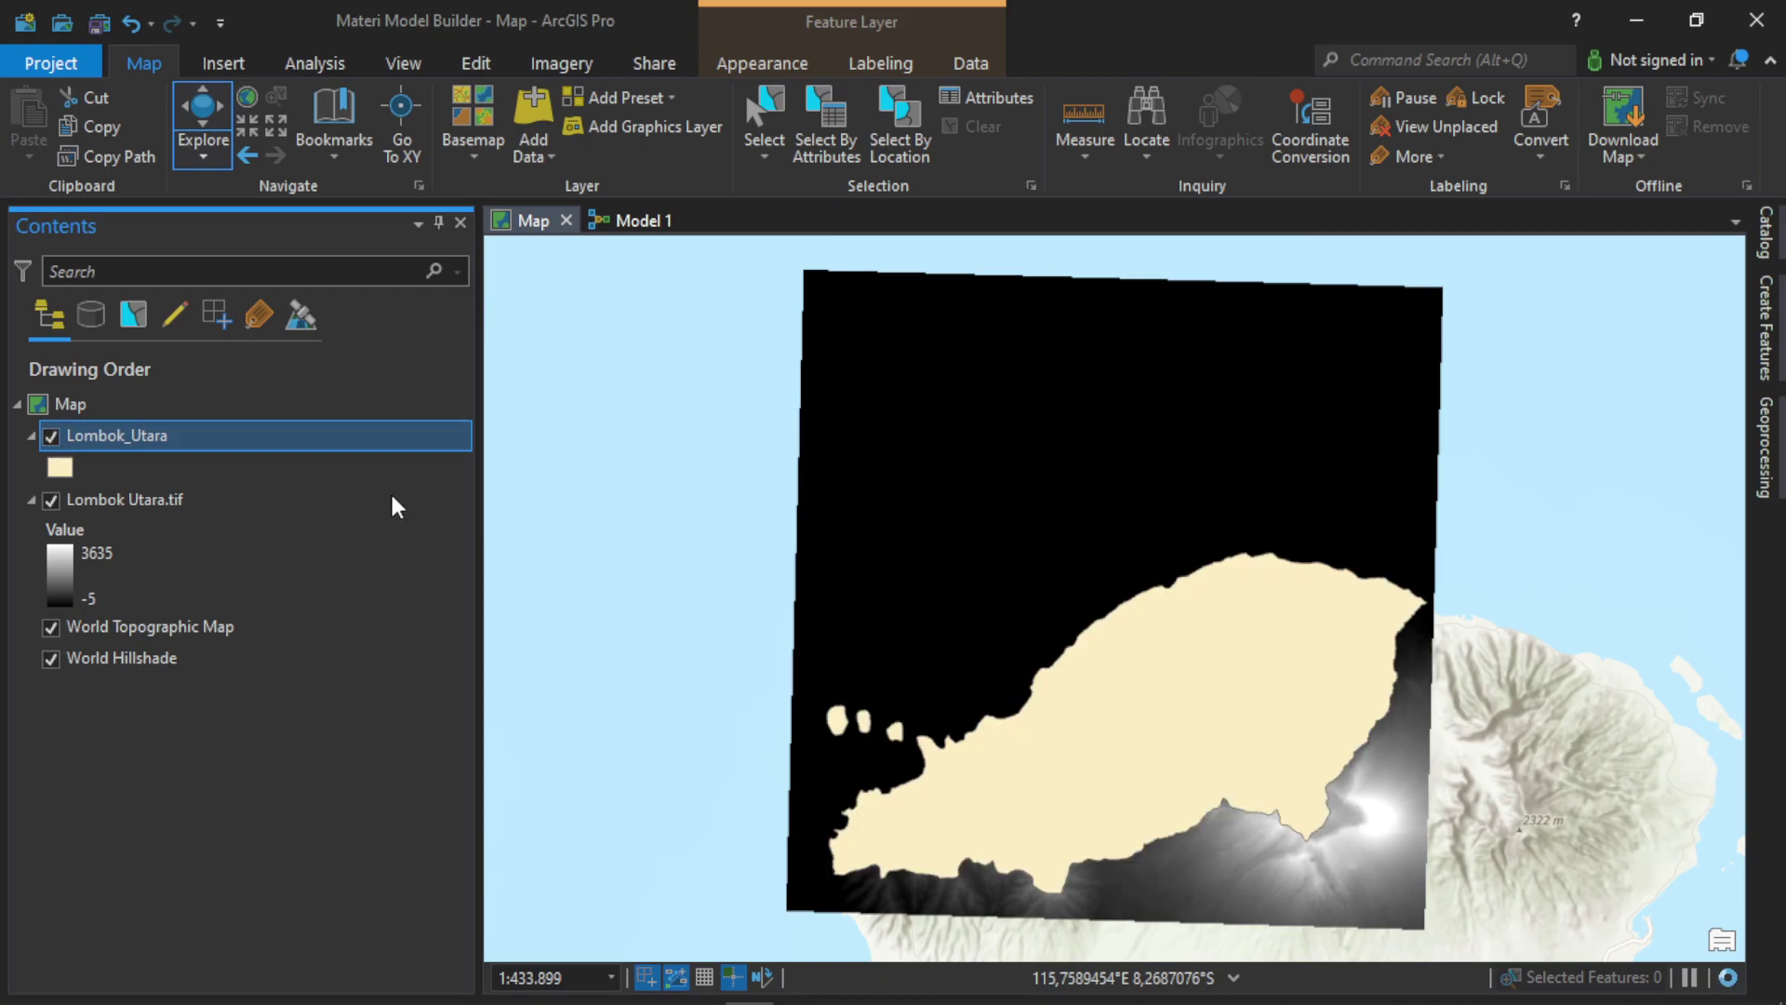
pyautogui.click(51, 435)
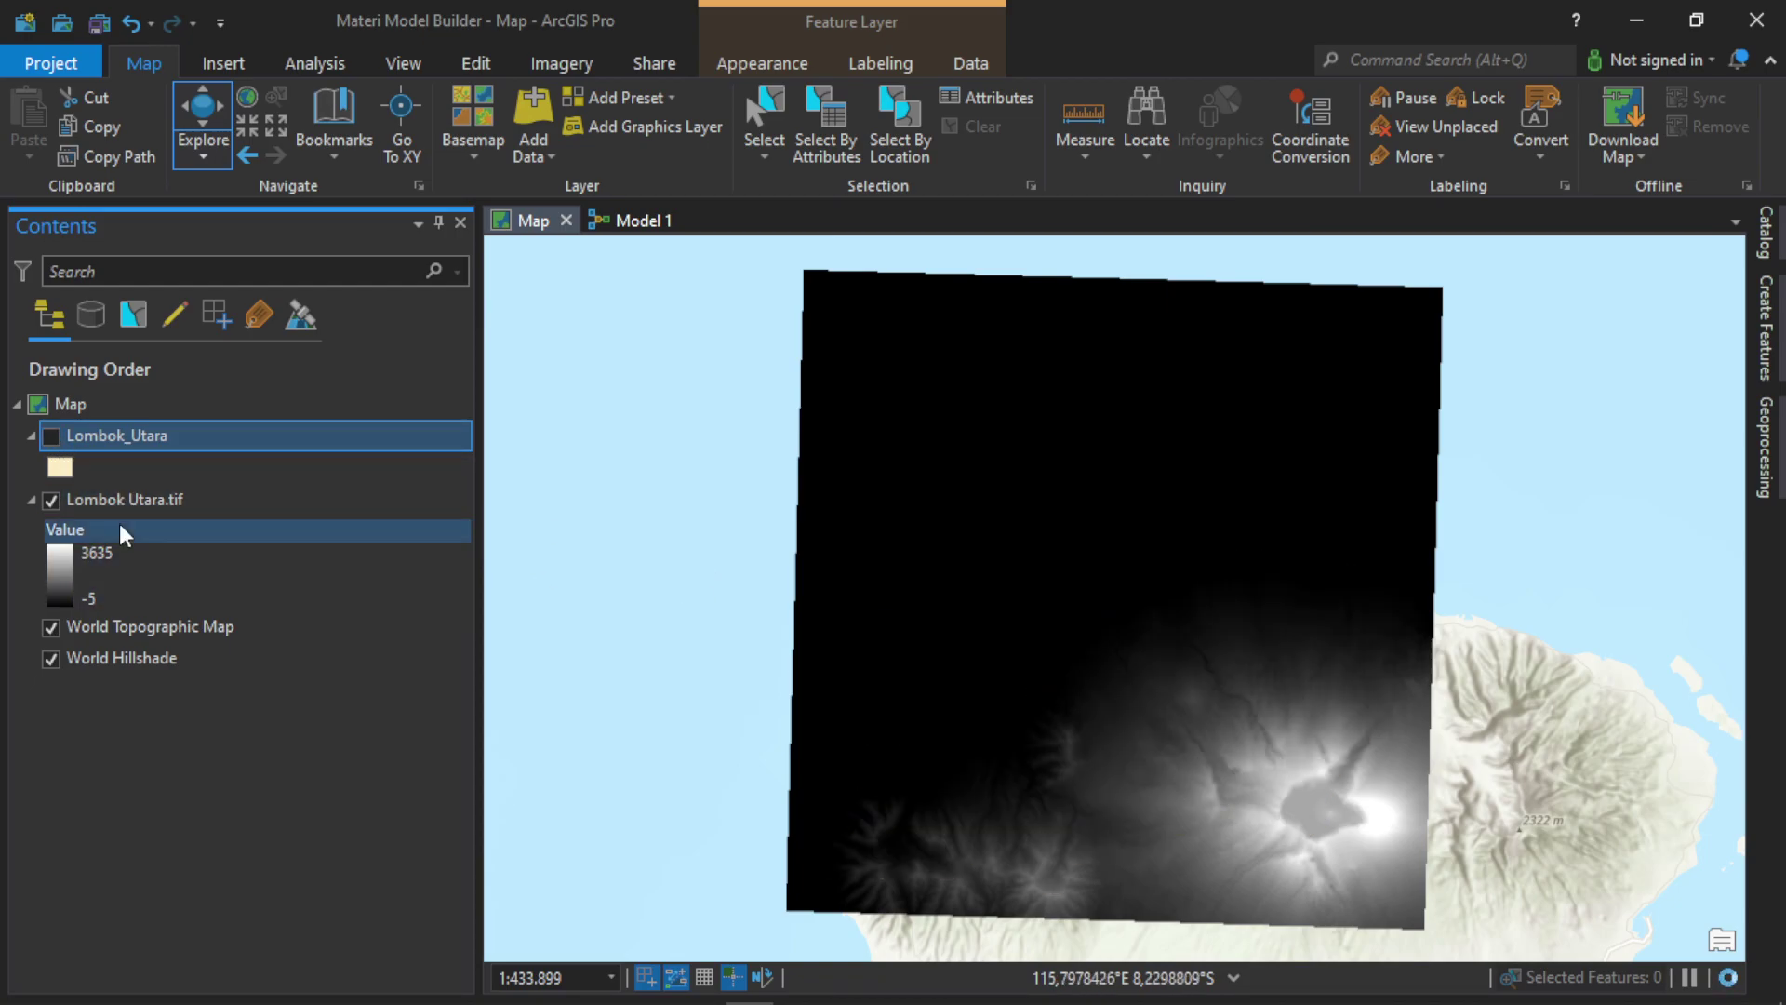
# Review the spatial reference details of the Lombok Utara.tif layer in its source properties.
pyautogui.rightClick(144, 503)
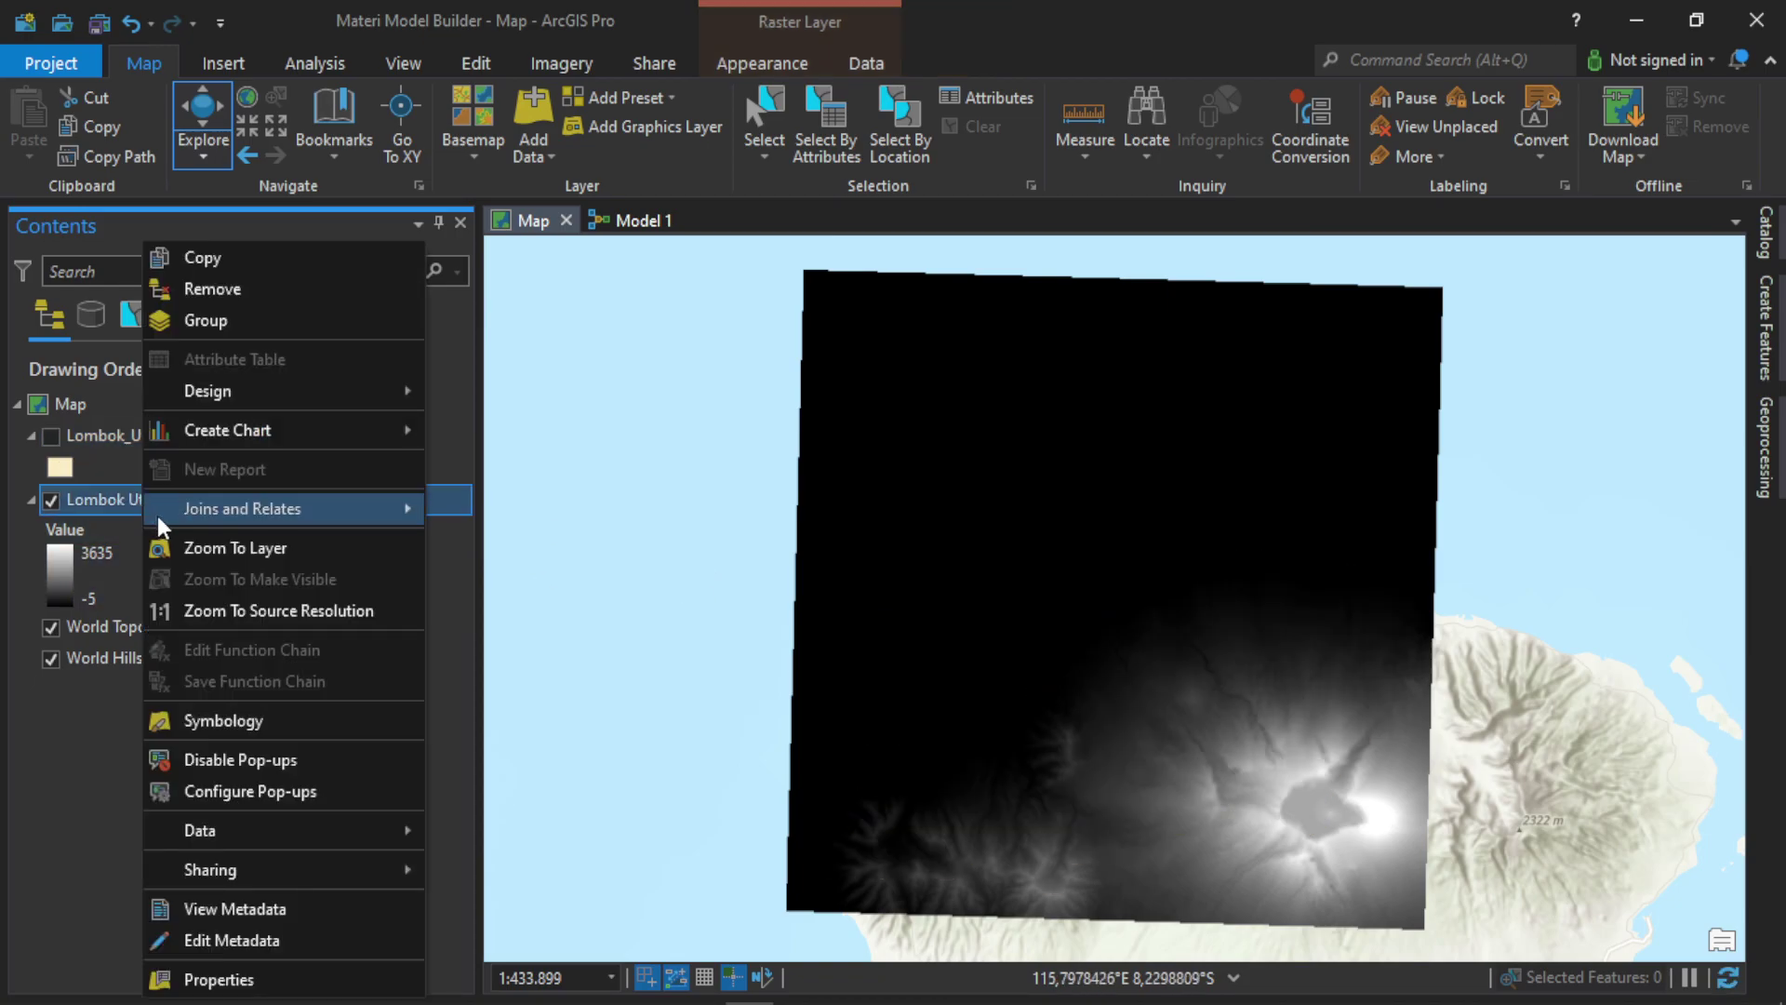
pyautogui.click(247, 981)
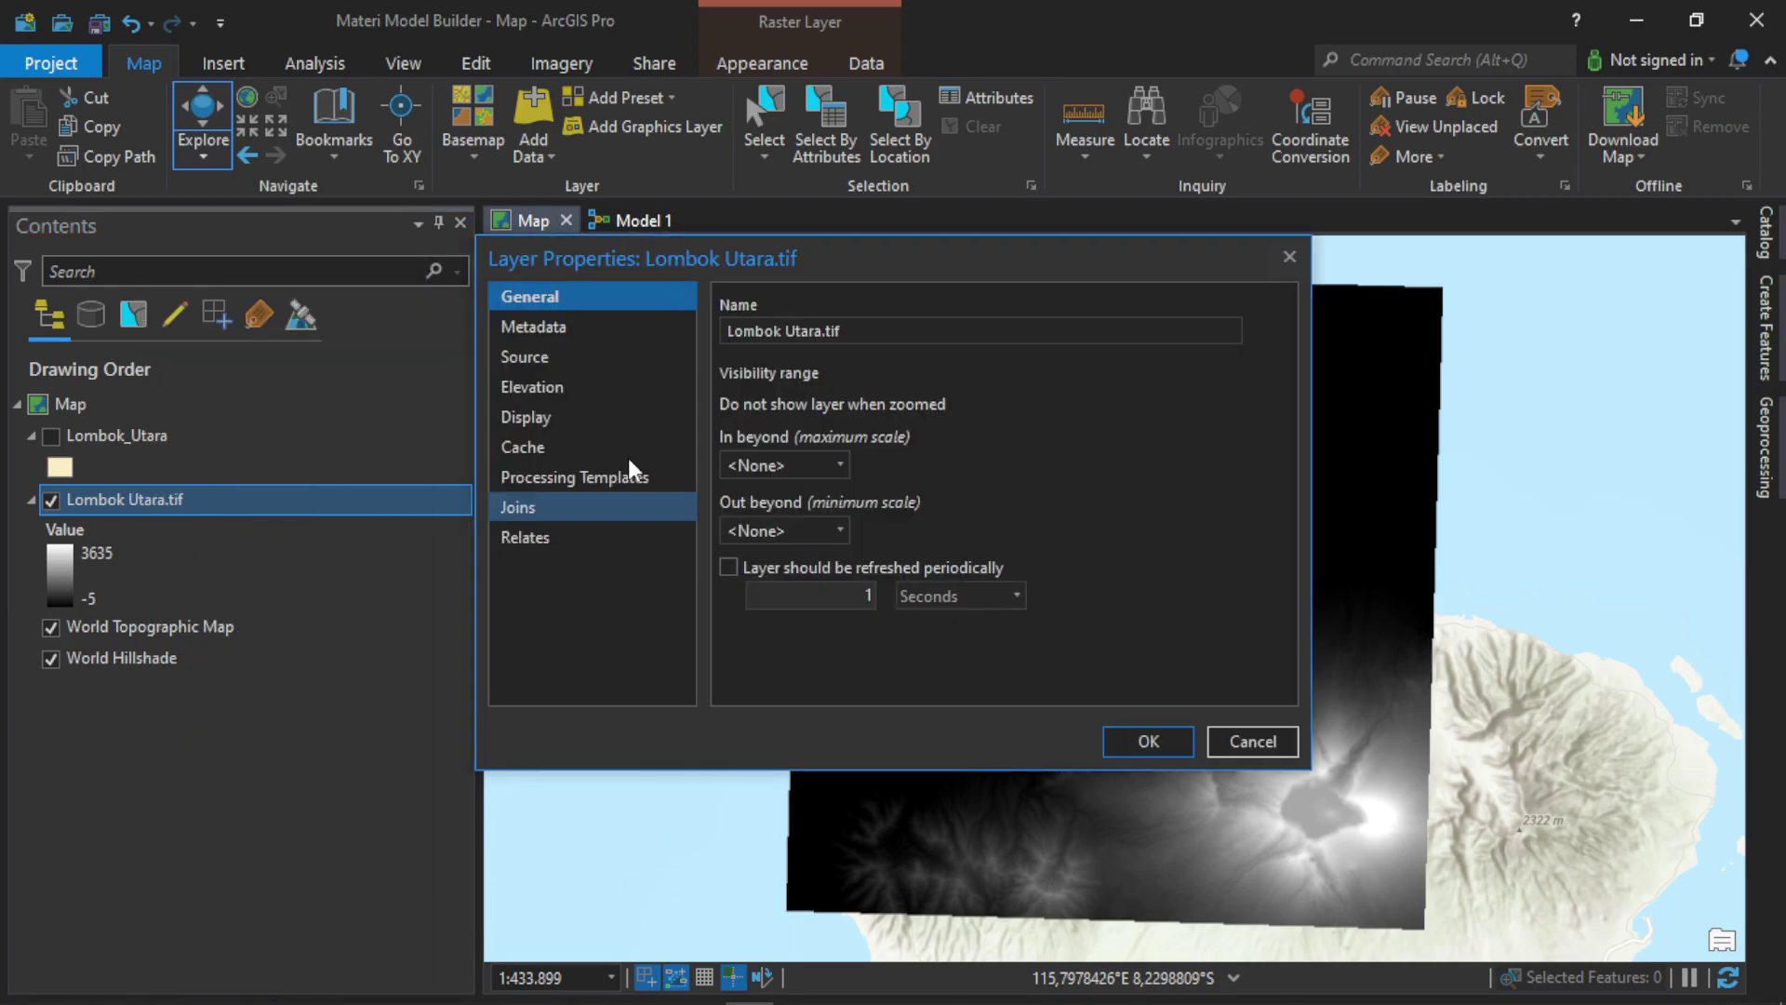
pyautogui.click(583, 362)
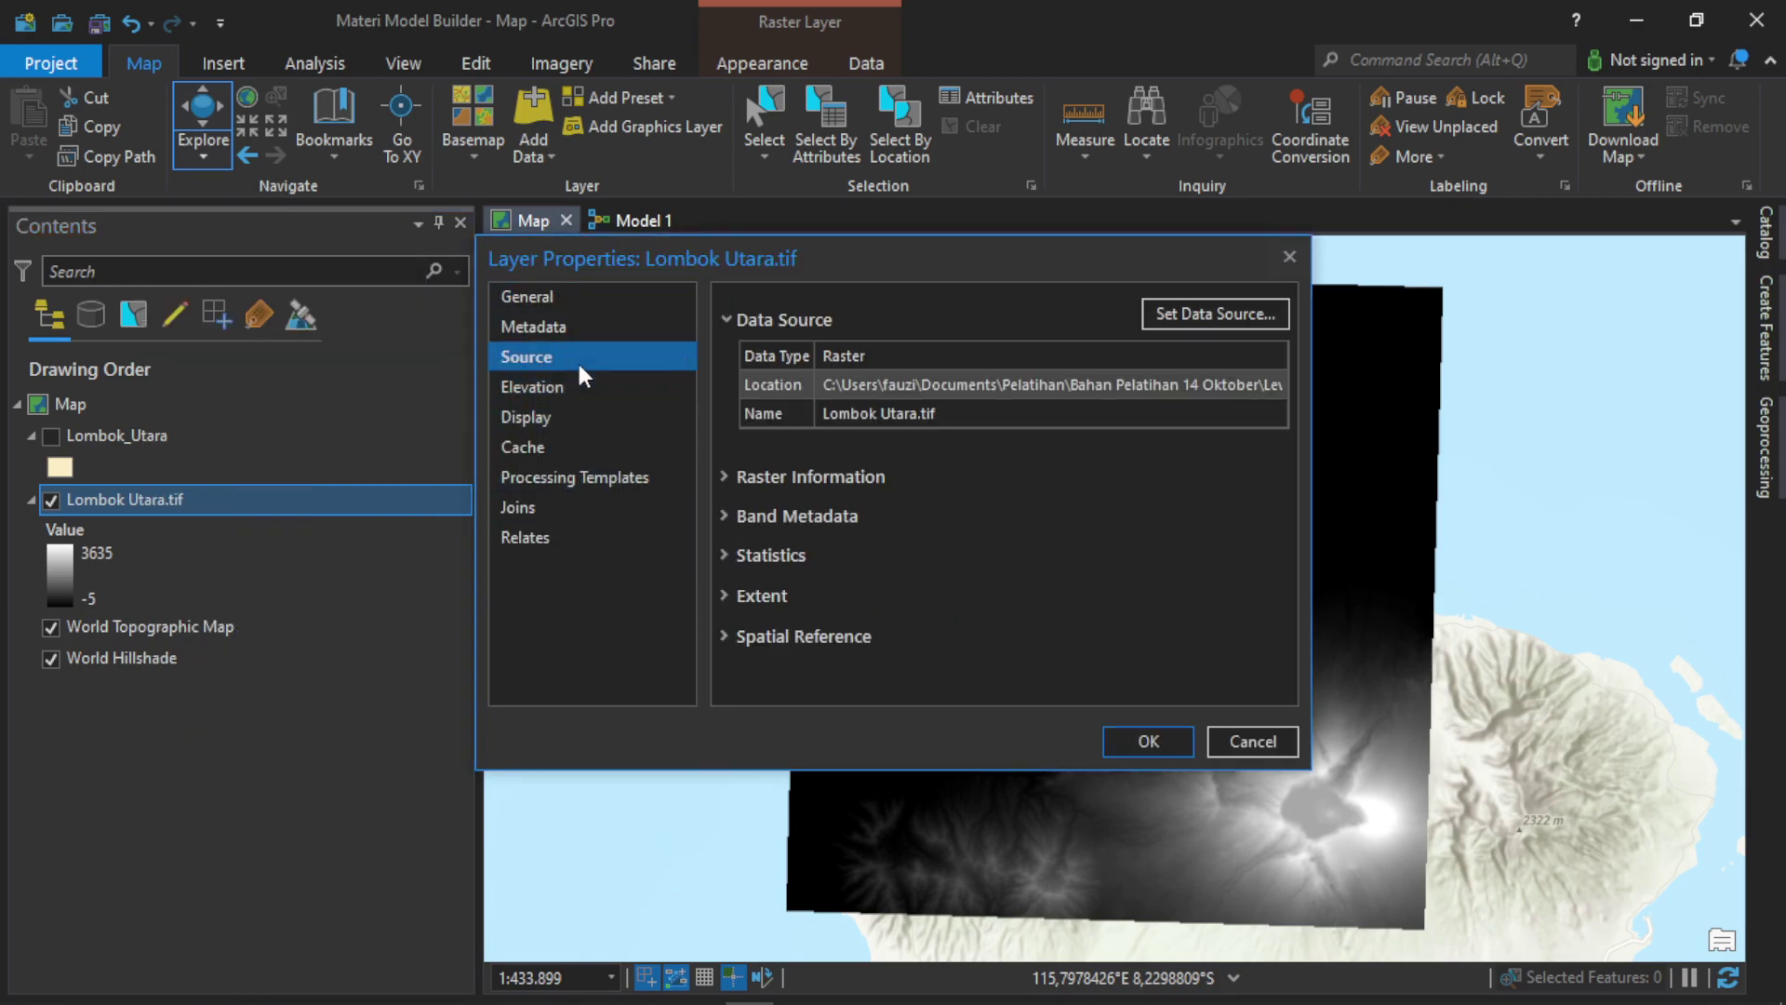
pyautogui.click(745, 636)
pyautogui.scroll(-3, 870, 619)
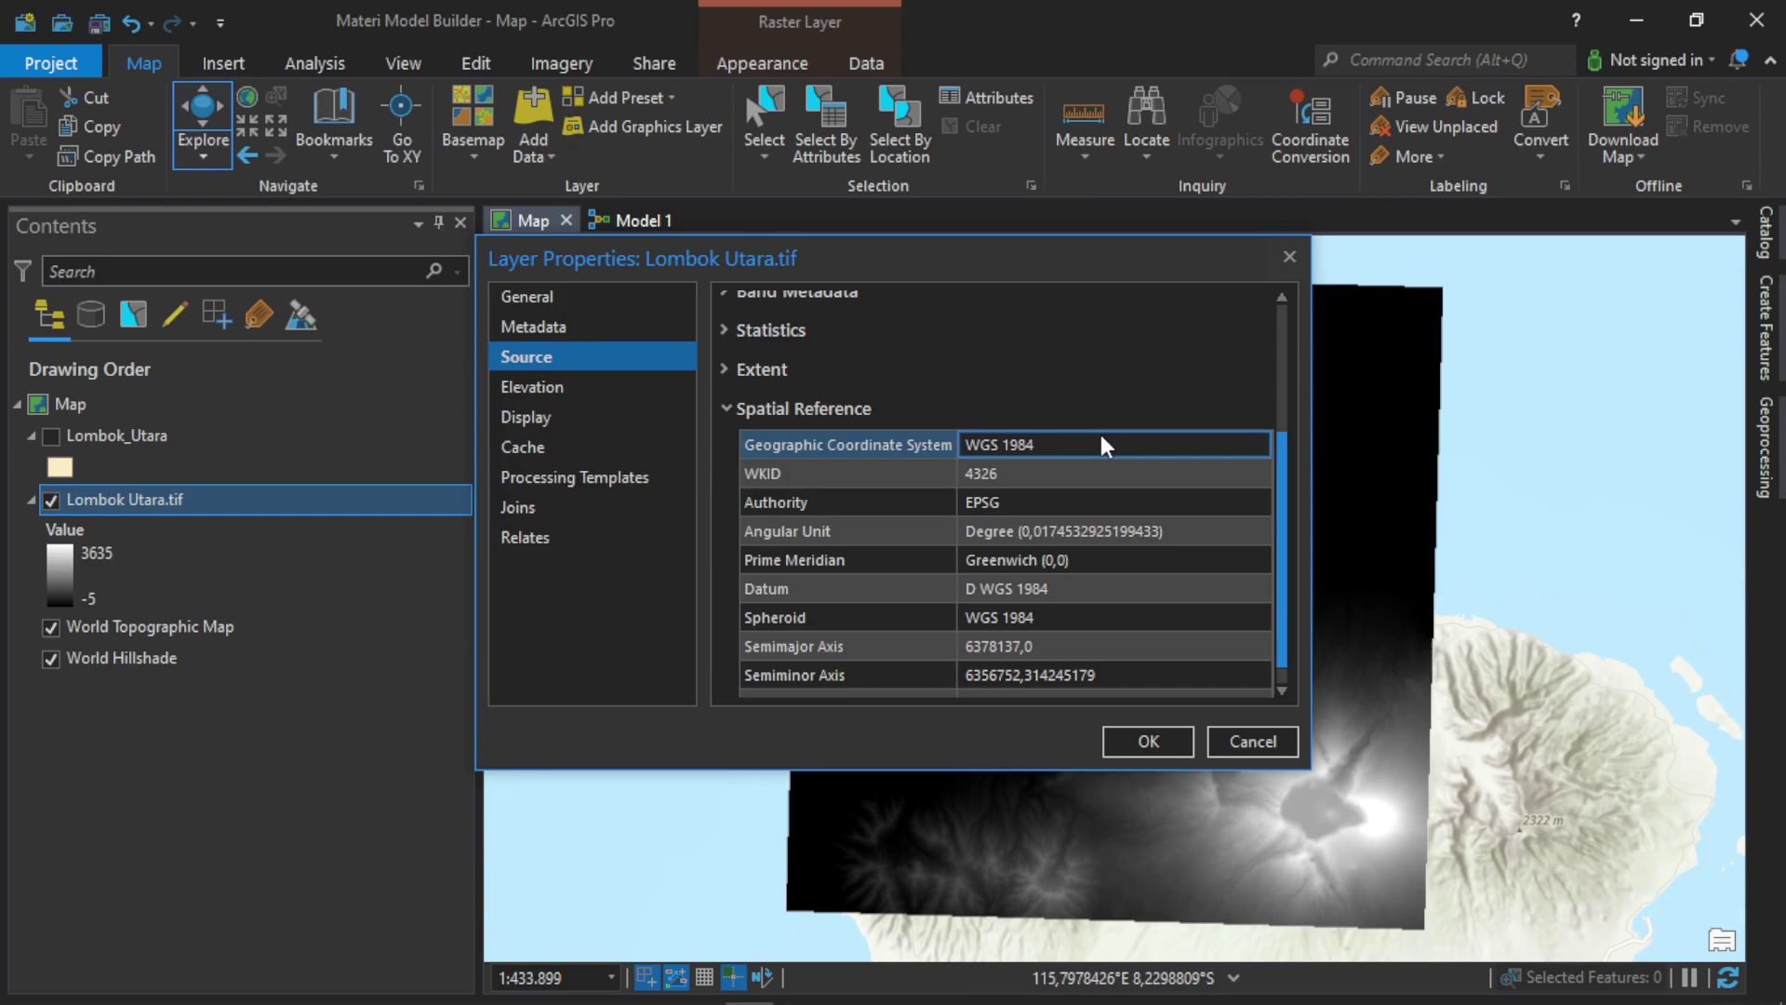
pyautogui.click(1107, 499)
pyautogui.click(1055, 447)
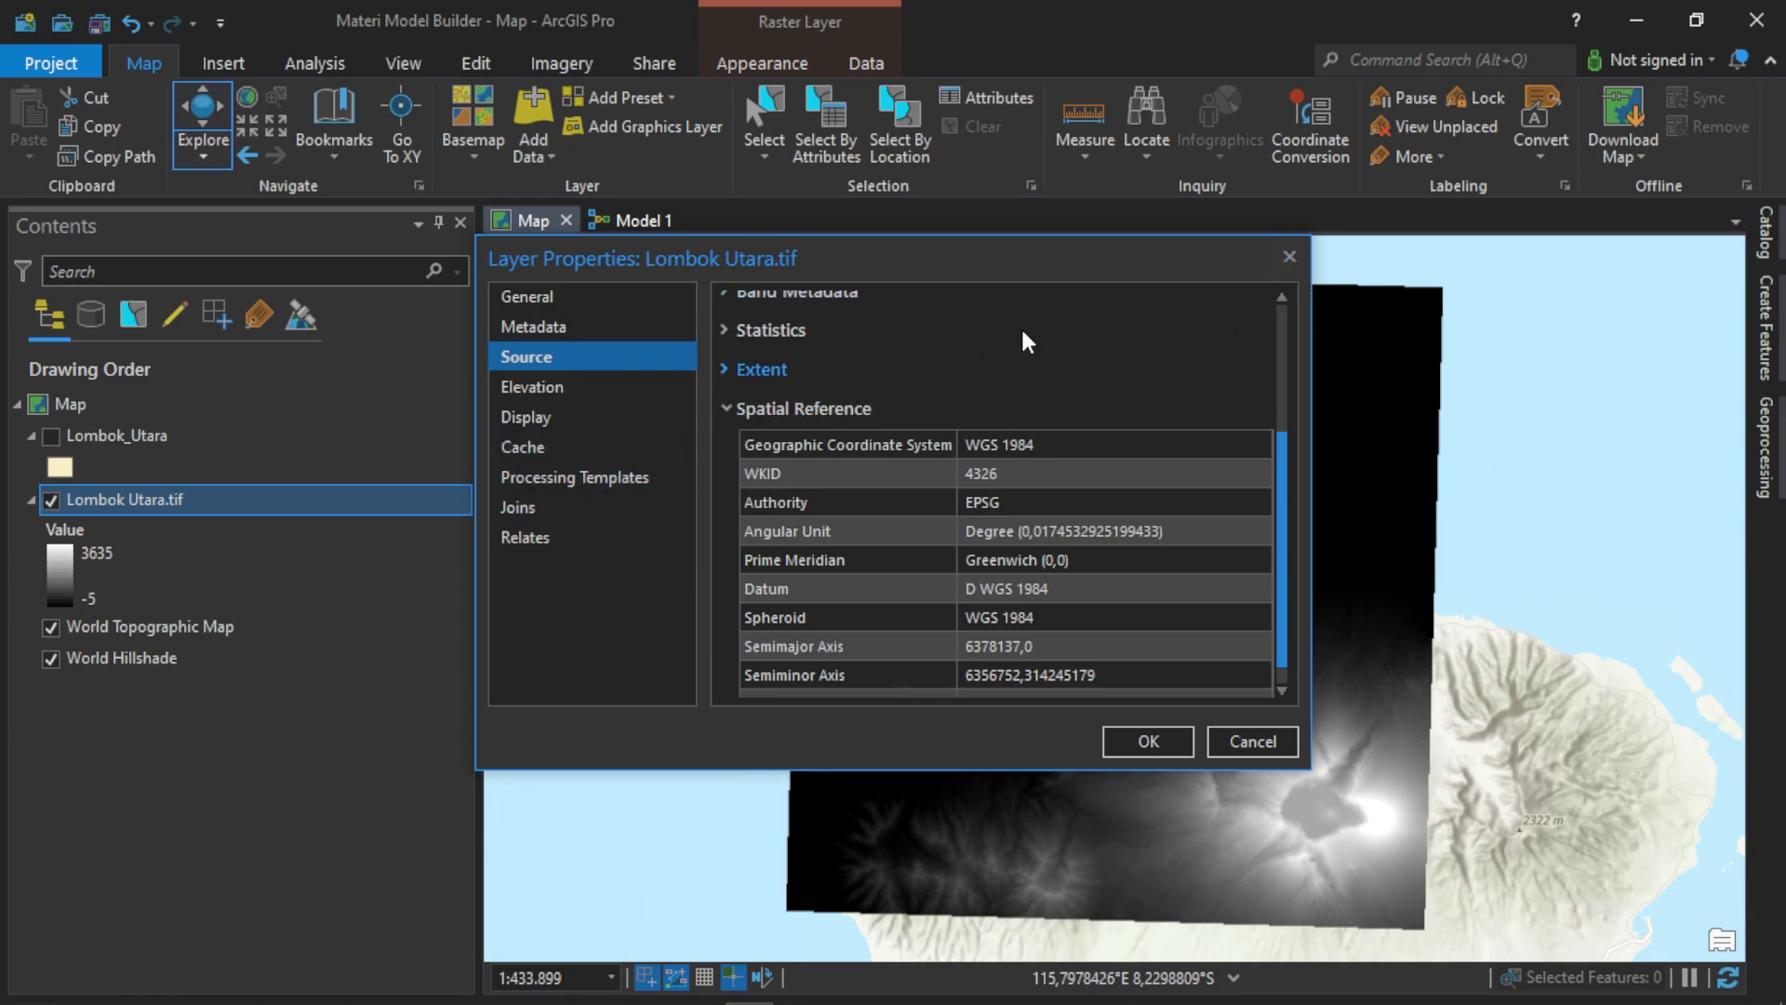
pyautogui.click(1290, 261)
# Return to Model 1 and inspect the value choices of the Raster Layer variable without assigning one.
pyautogui.click(642, 223)
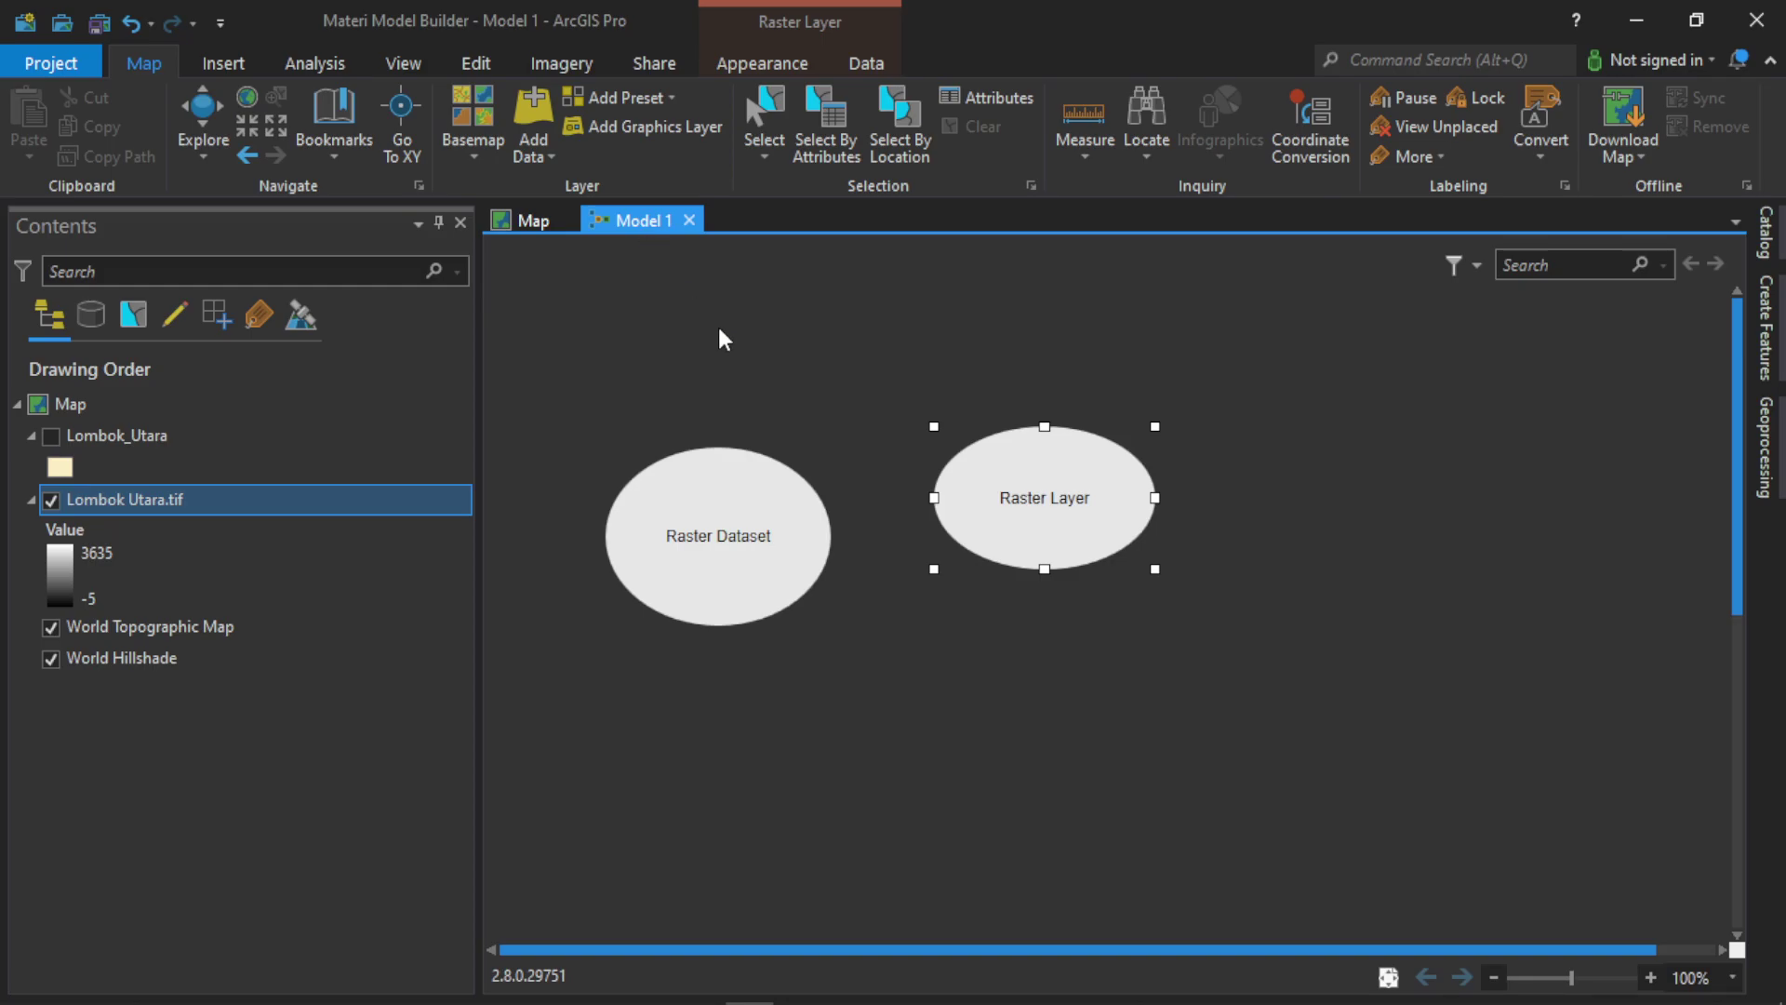
pyautogui.doubleClick(1048, 514)
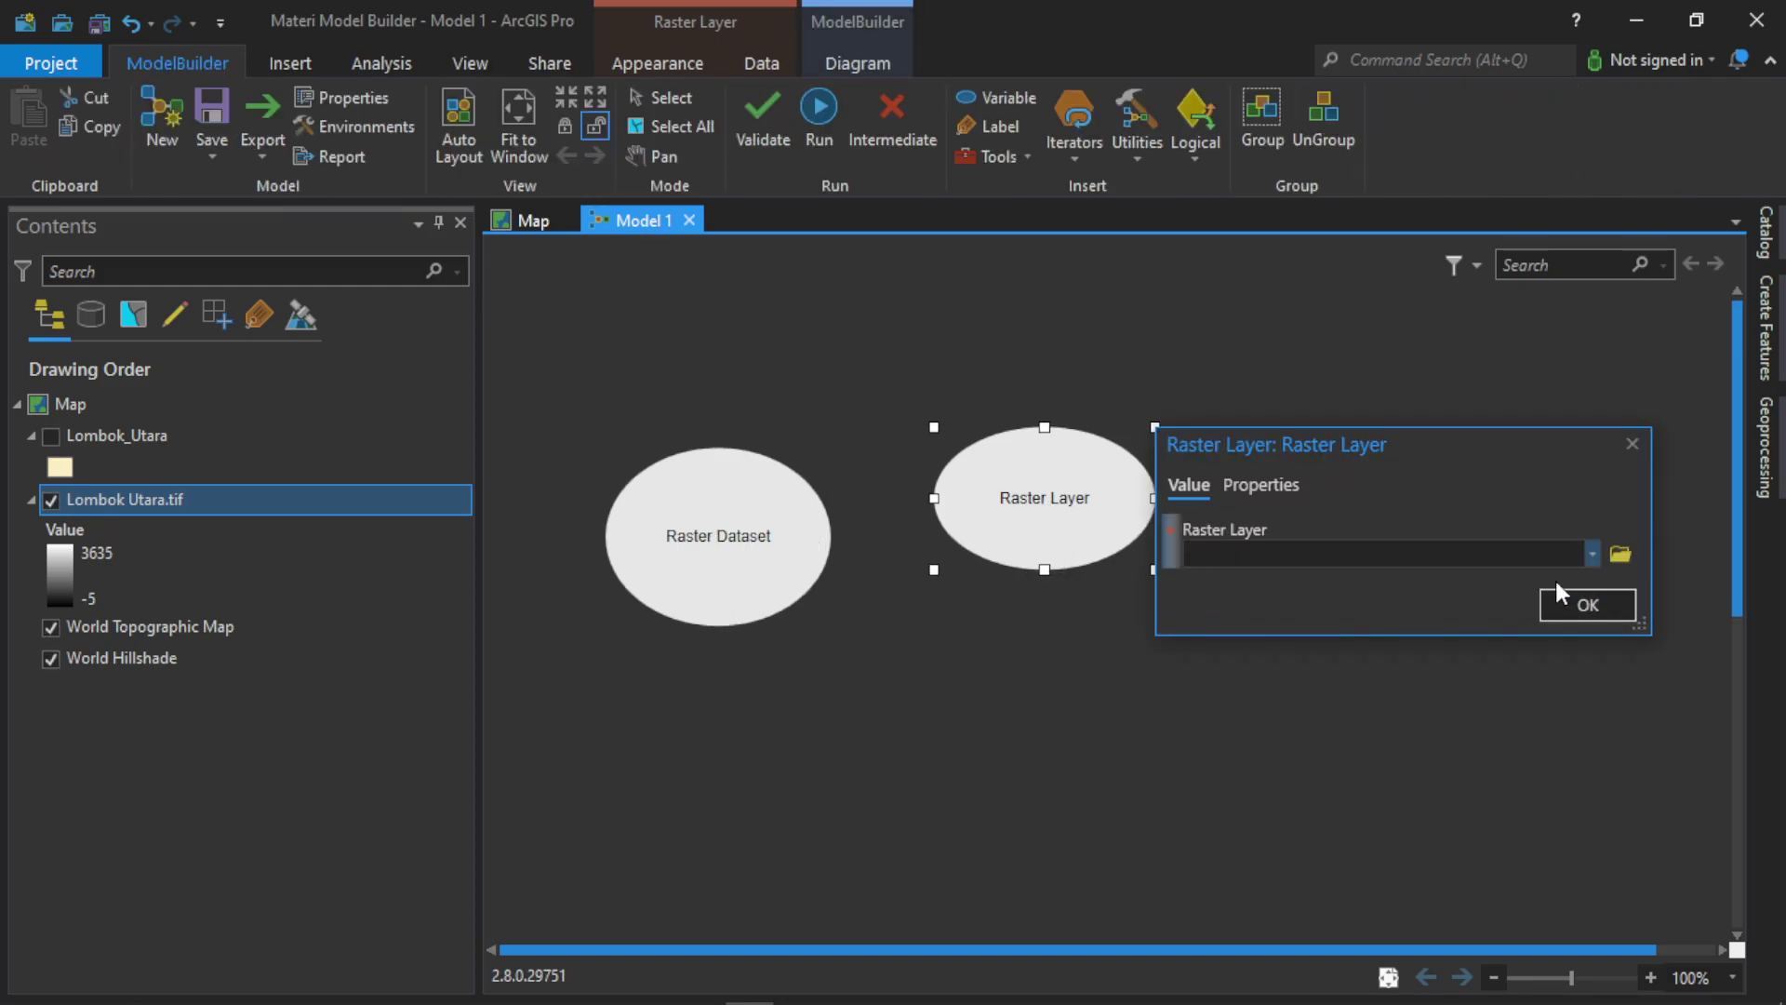
pyautogui.click(1591, 555)
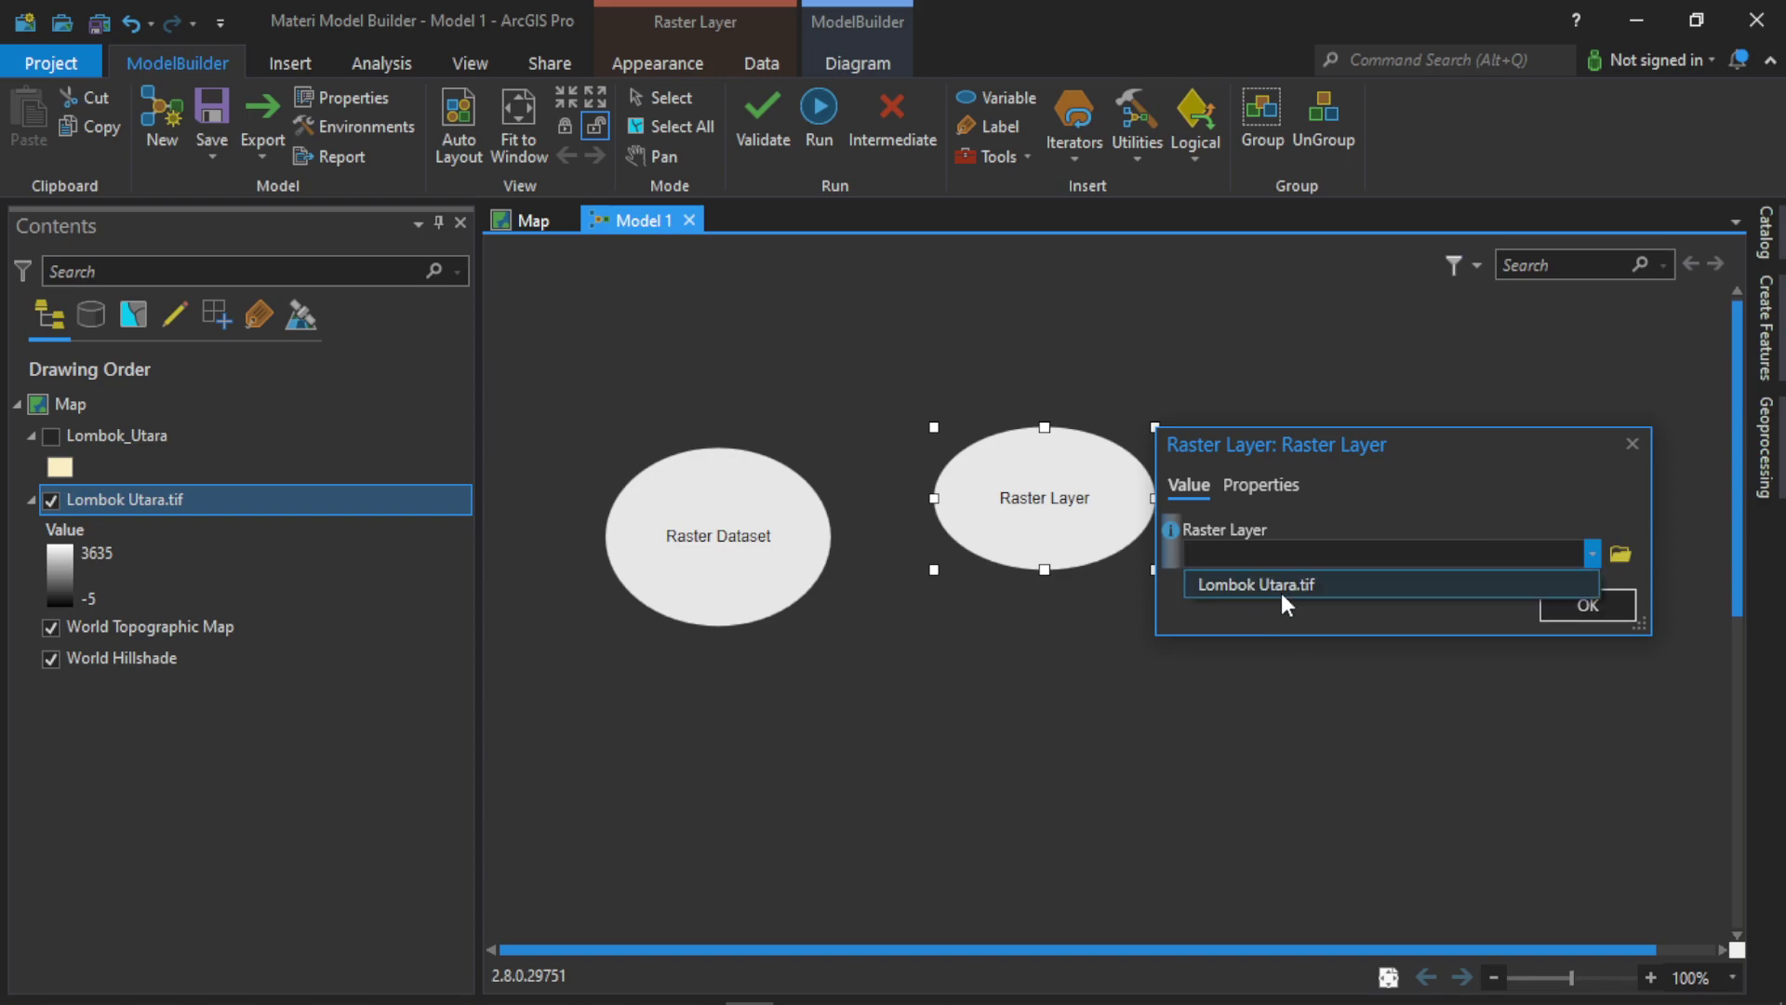
pyautogui.click(1414, 503)
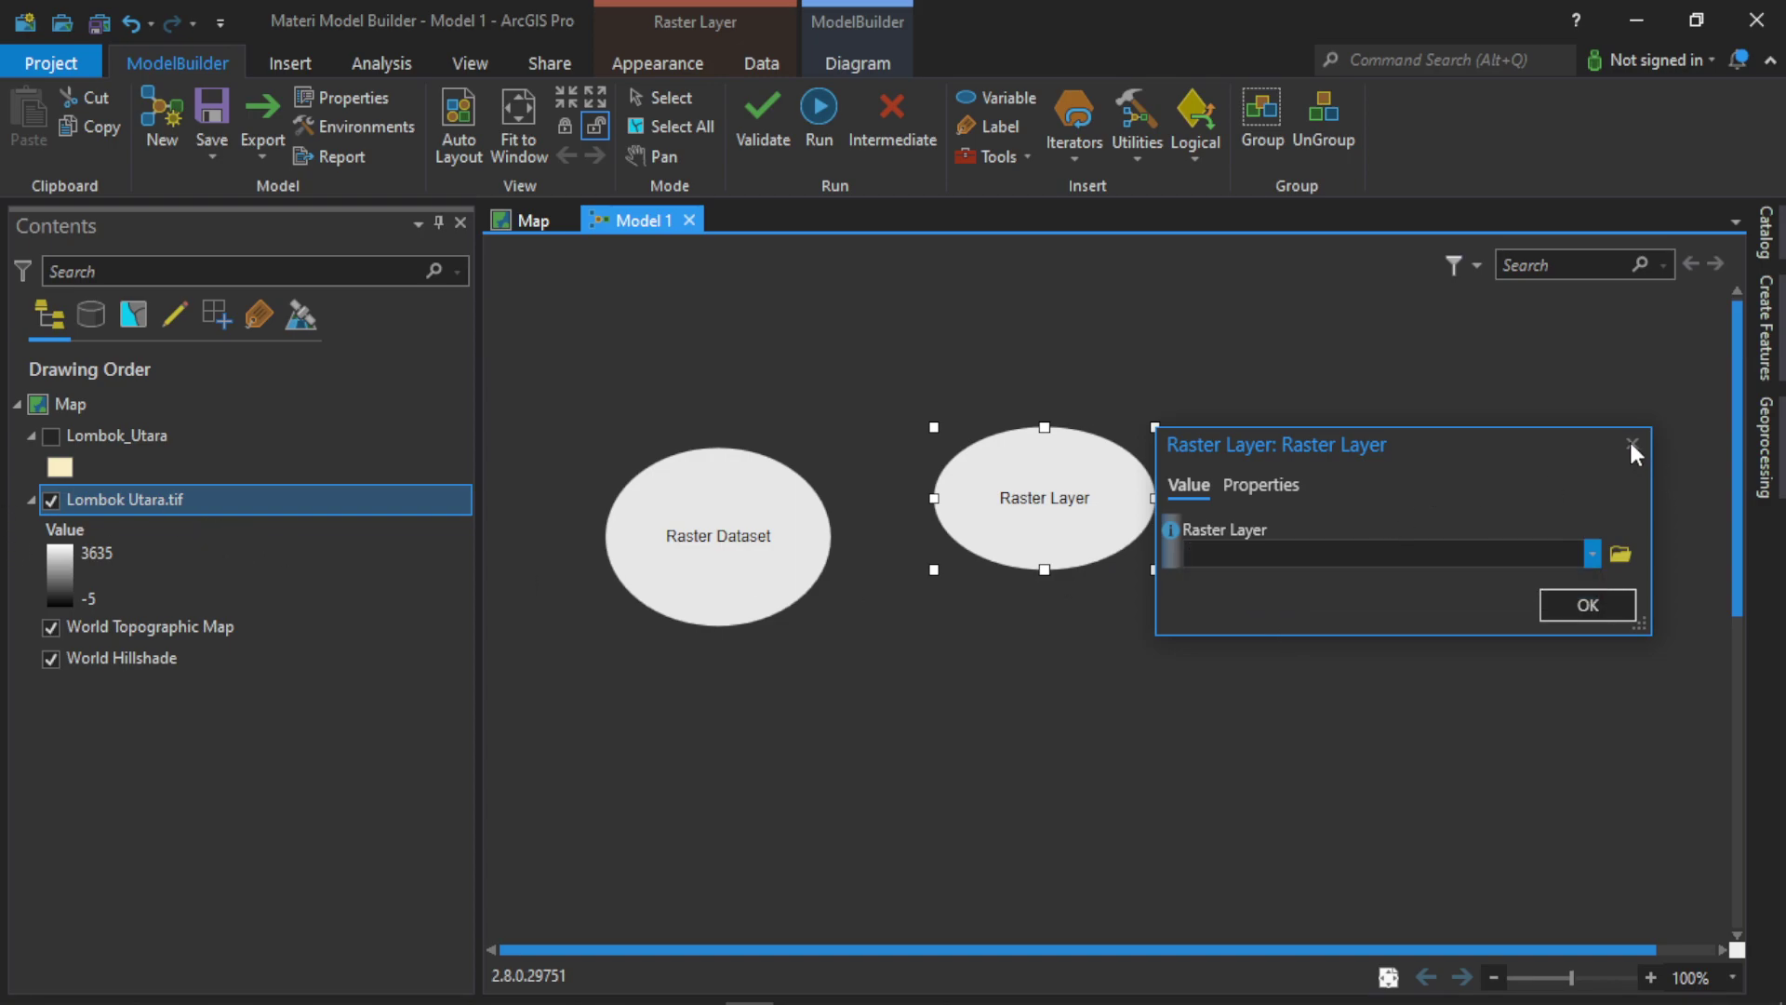
pyautogui.click(1629, 444)
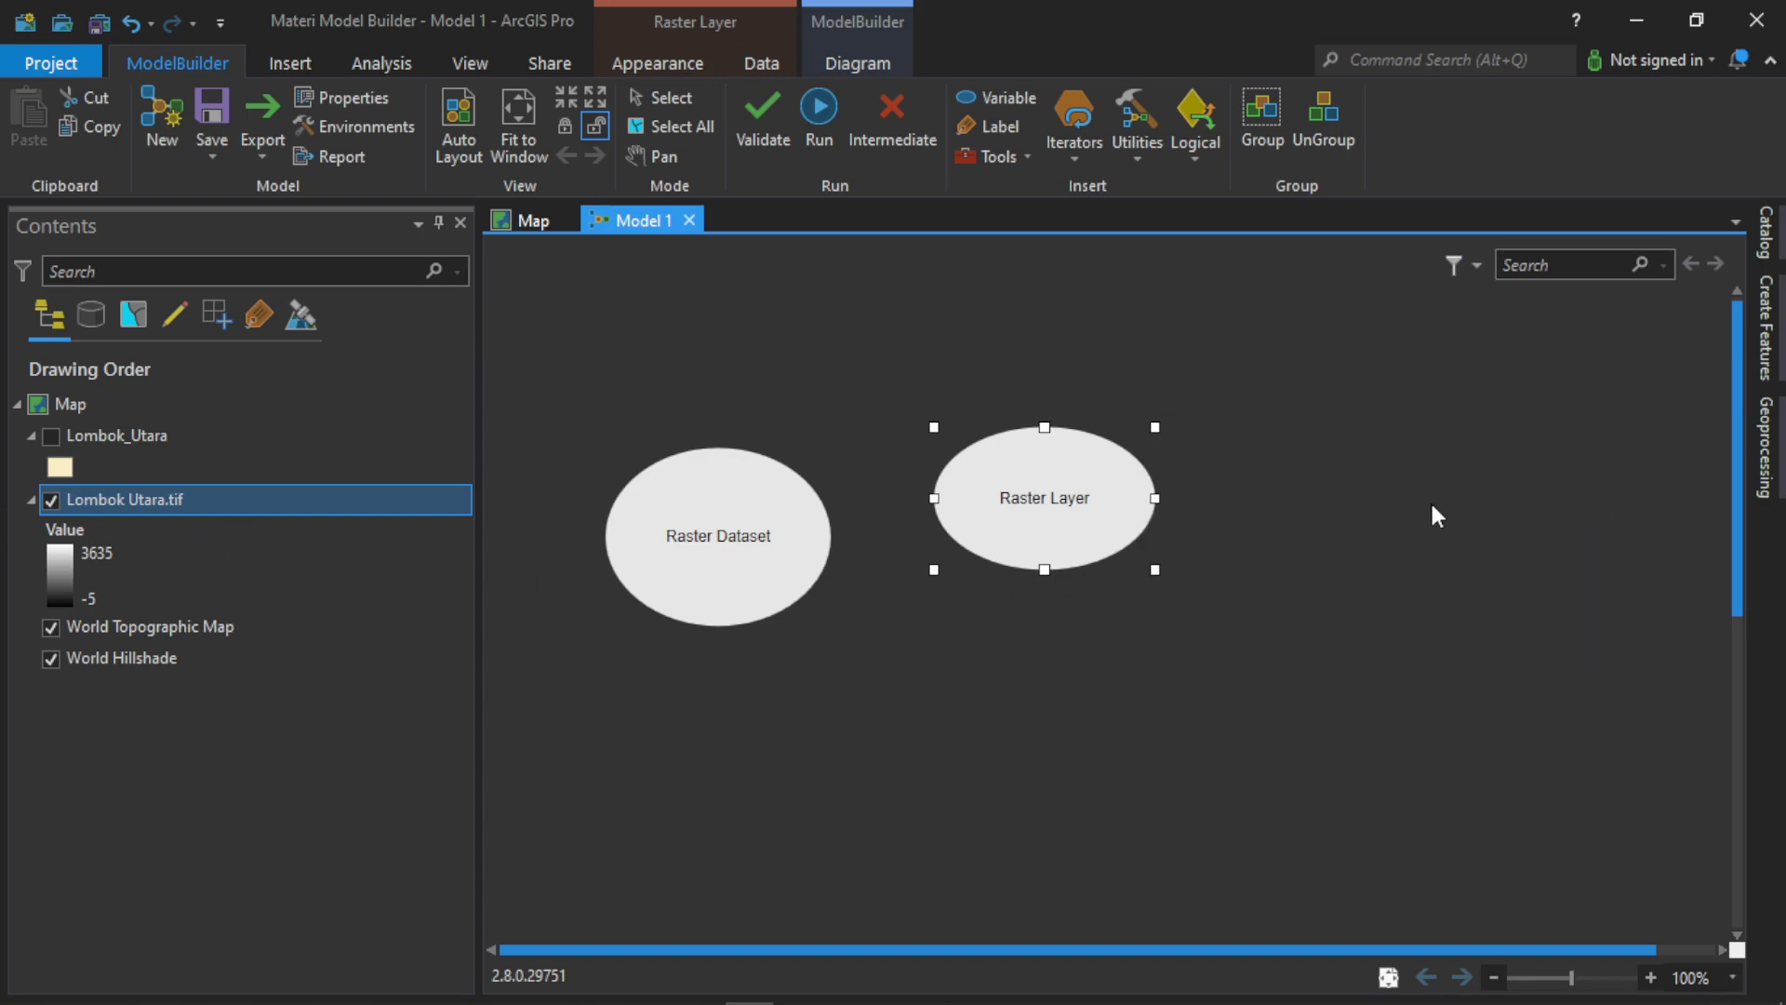
# Inspect how the Raster Dataset variable's value is browsed for, leaving it empty.
pyautogui.doubleClick(651, 562)
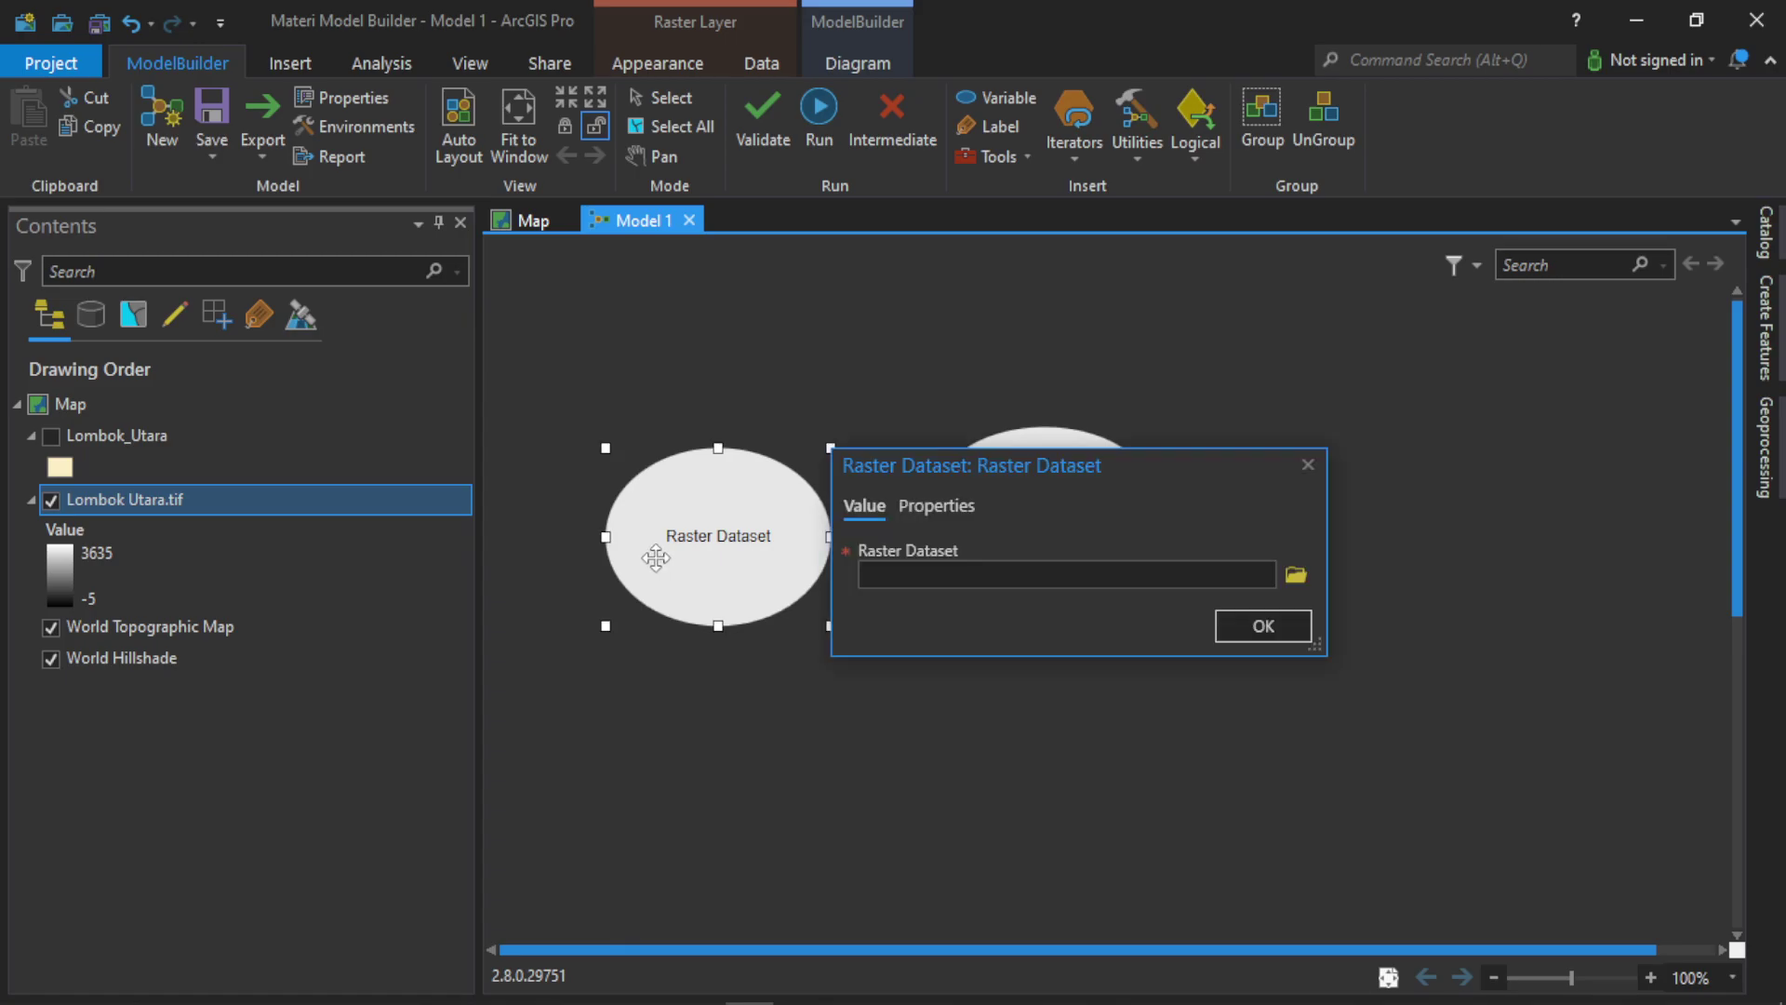
pyautogui.click(1298, 574)
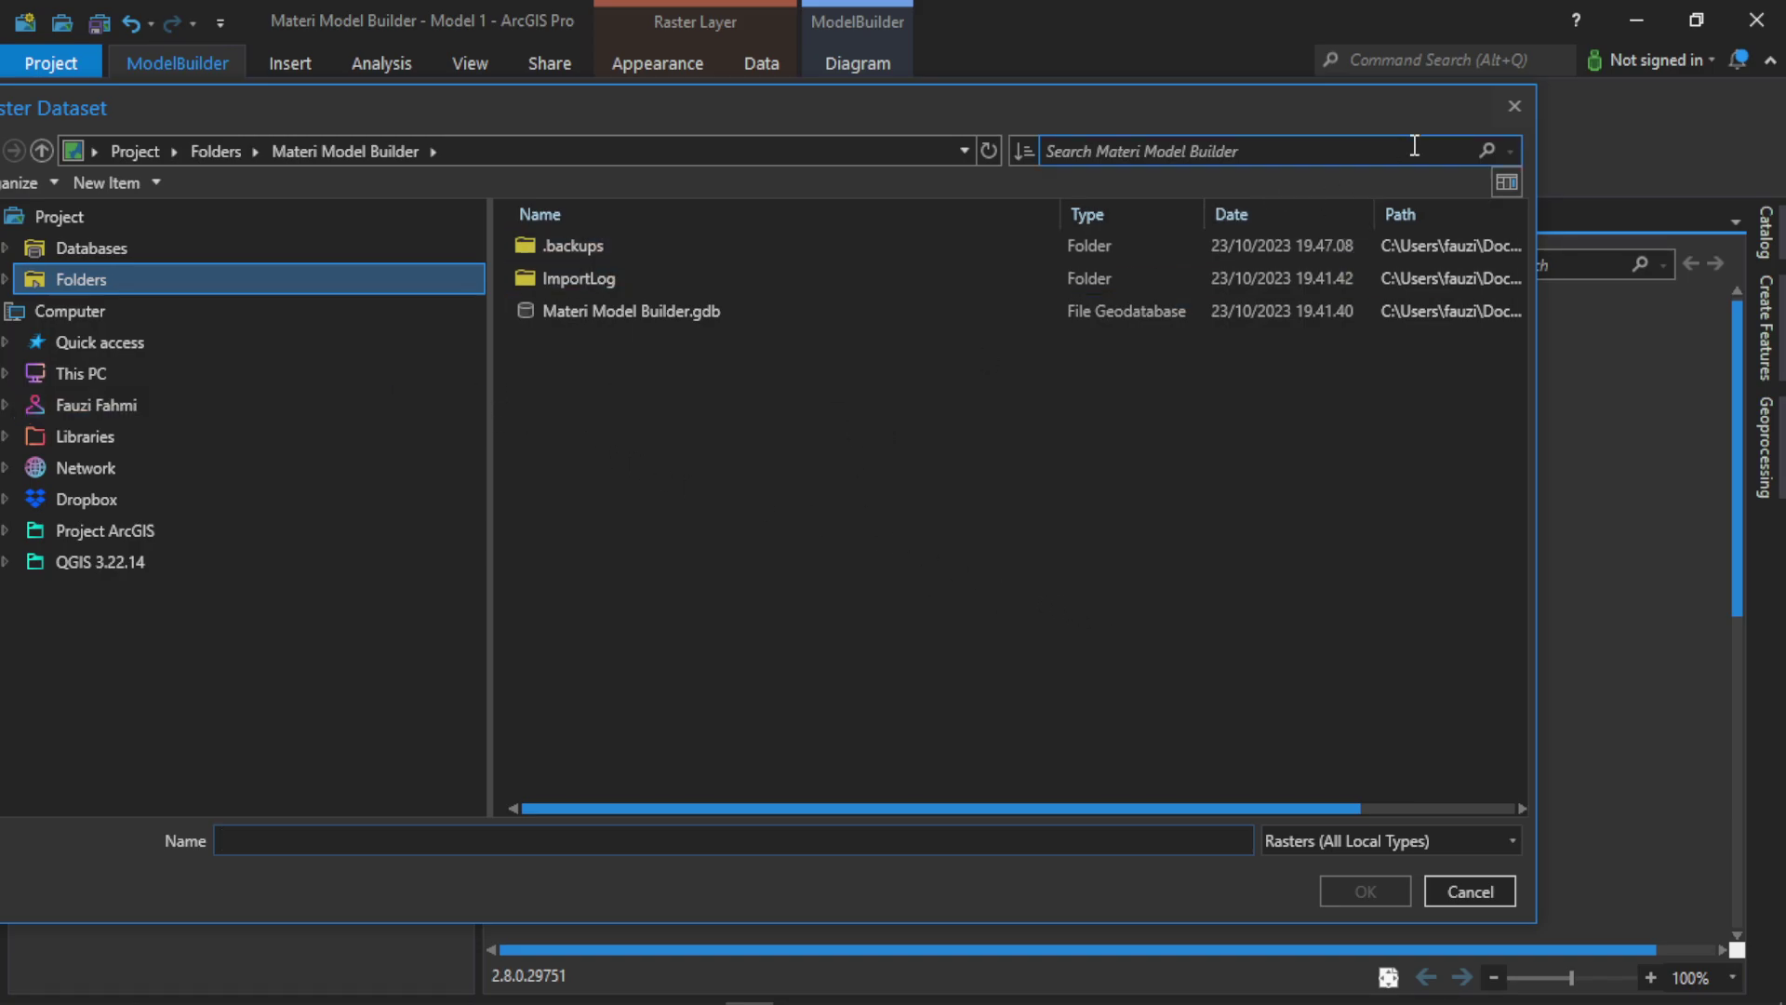
pyautogui.click(1514, 106)
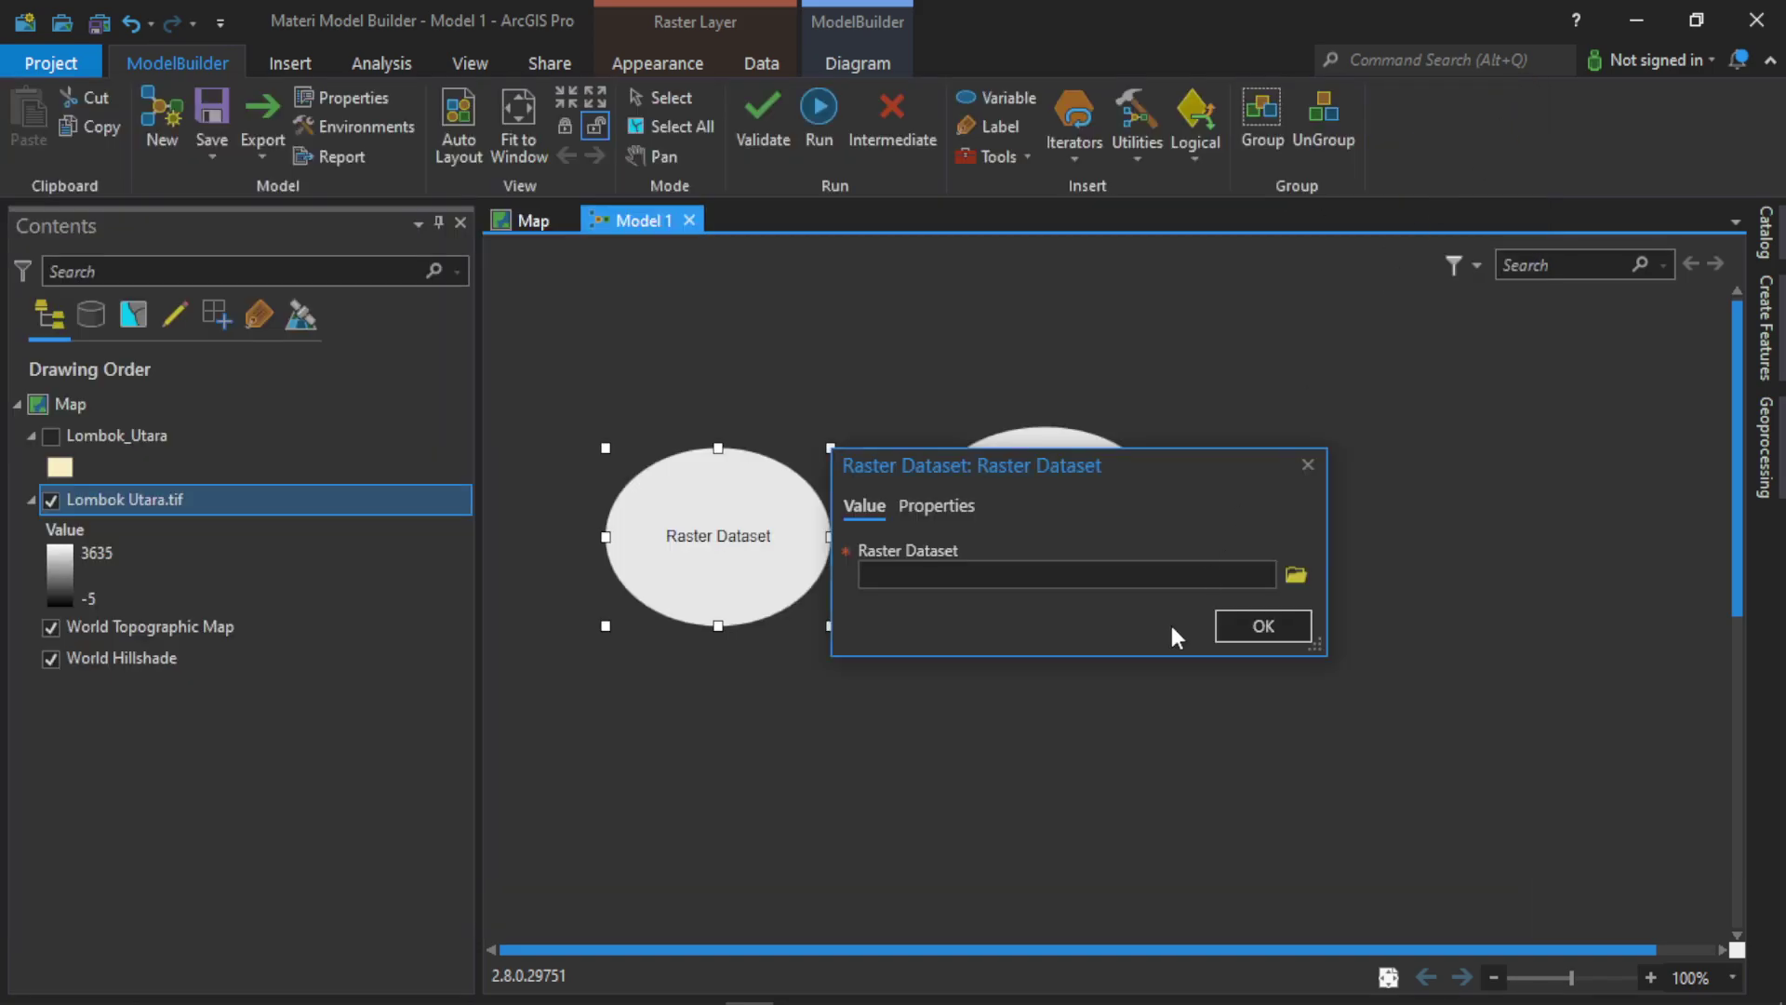
pyautogui.click(1307, 465)
# Delete the Raster Dataset variable and move the Raster Layer oval into its place on the model canvas.
pyautogui.click(742, 558)
pyautogui.press('Delete')
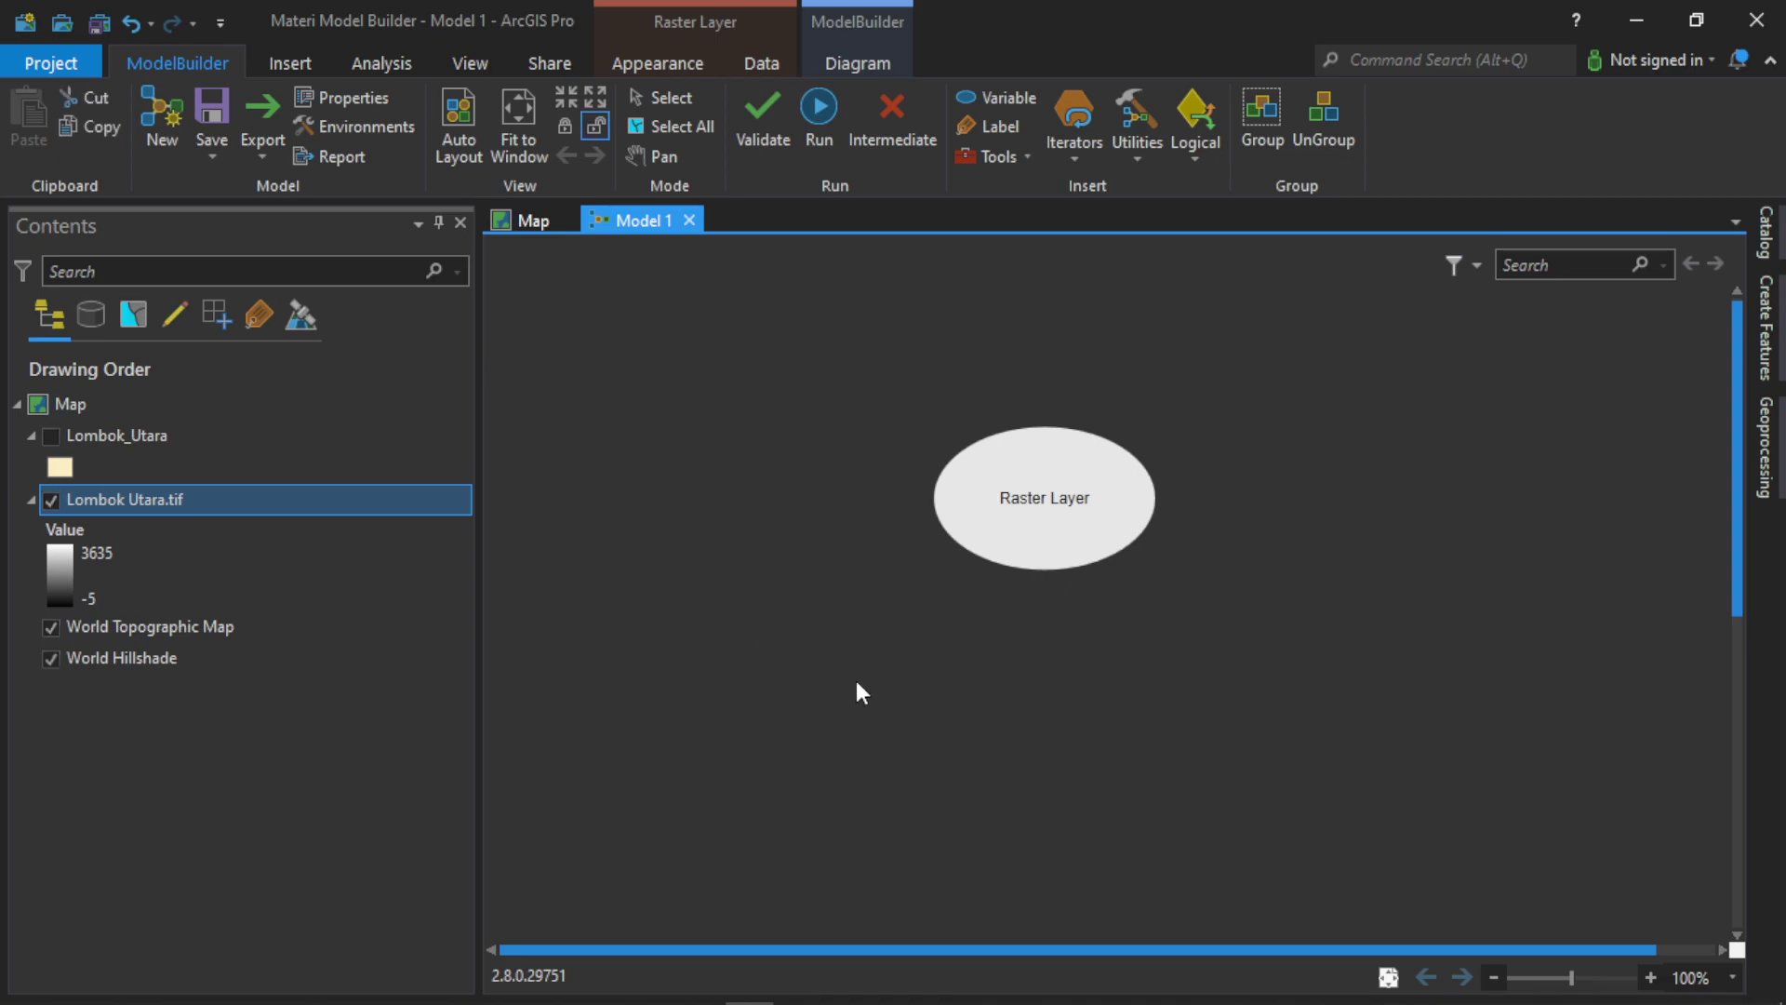
pyautogui.moveTo(1061, 490); pyautogui.dragTo(726, 509)
pyautogui.rightClick(707, 502)
pyautogui.click(773, 586)
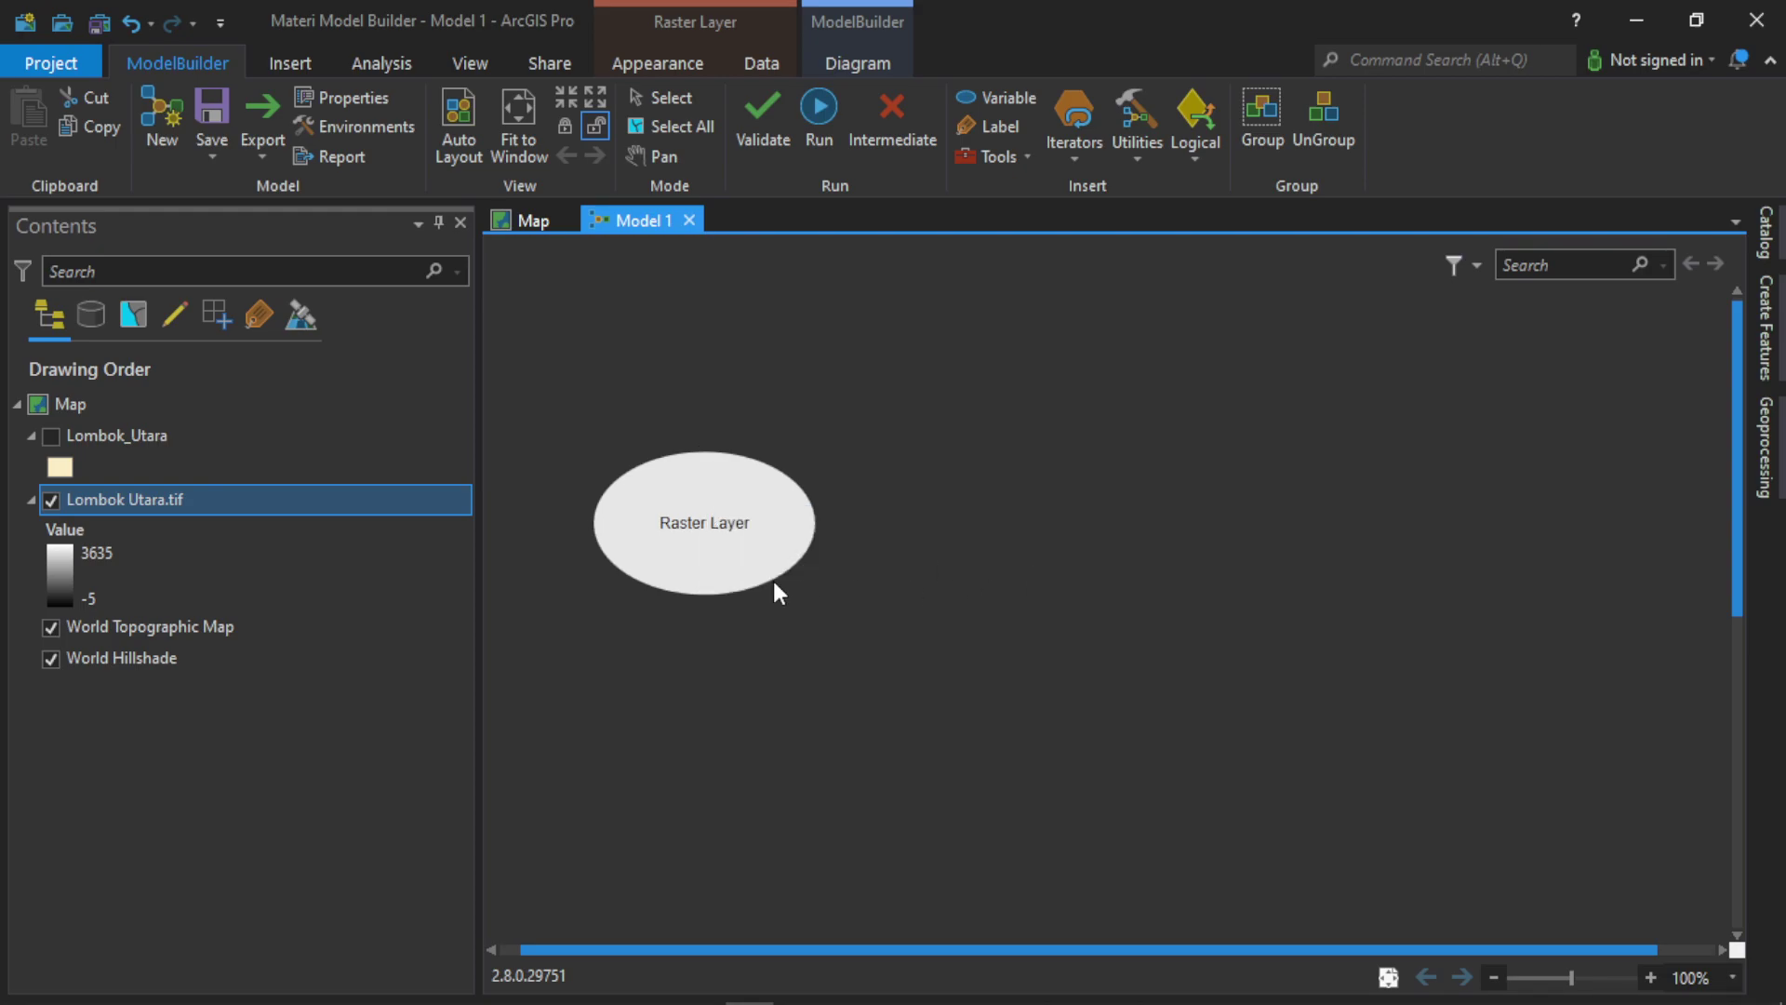
pyautogui.click(745, 558)
pyautogui.click(919, 543)
pyautogui.click(703, 507)
pyautogui.moveTo(703, 507); pyautogui.dragTo(744, 580)
pyautogui.click(897, 573)
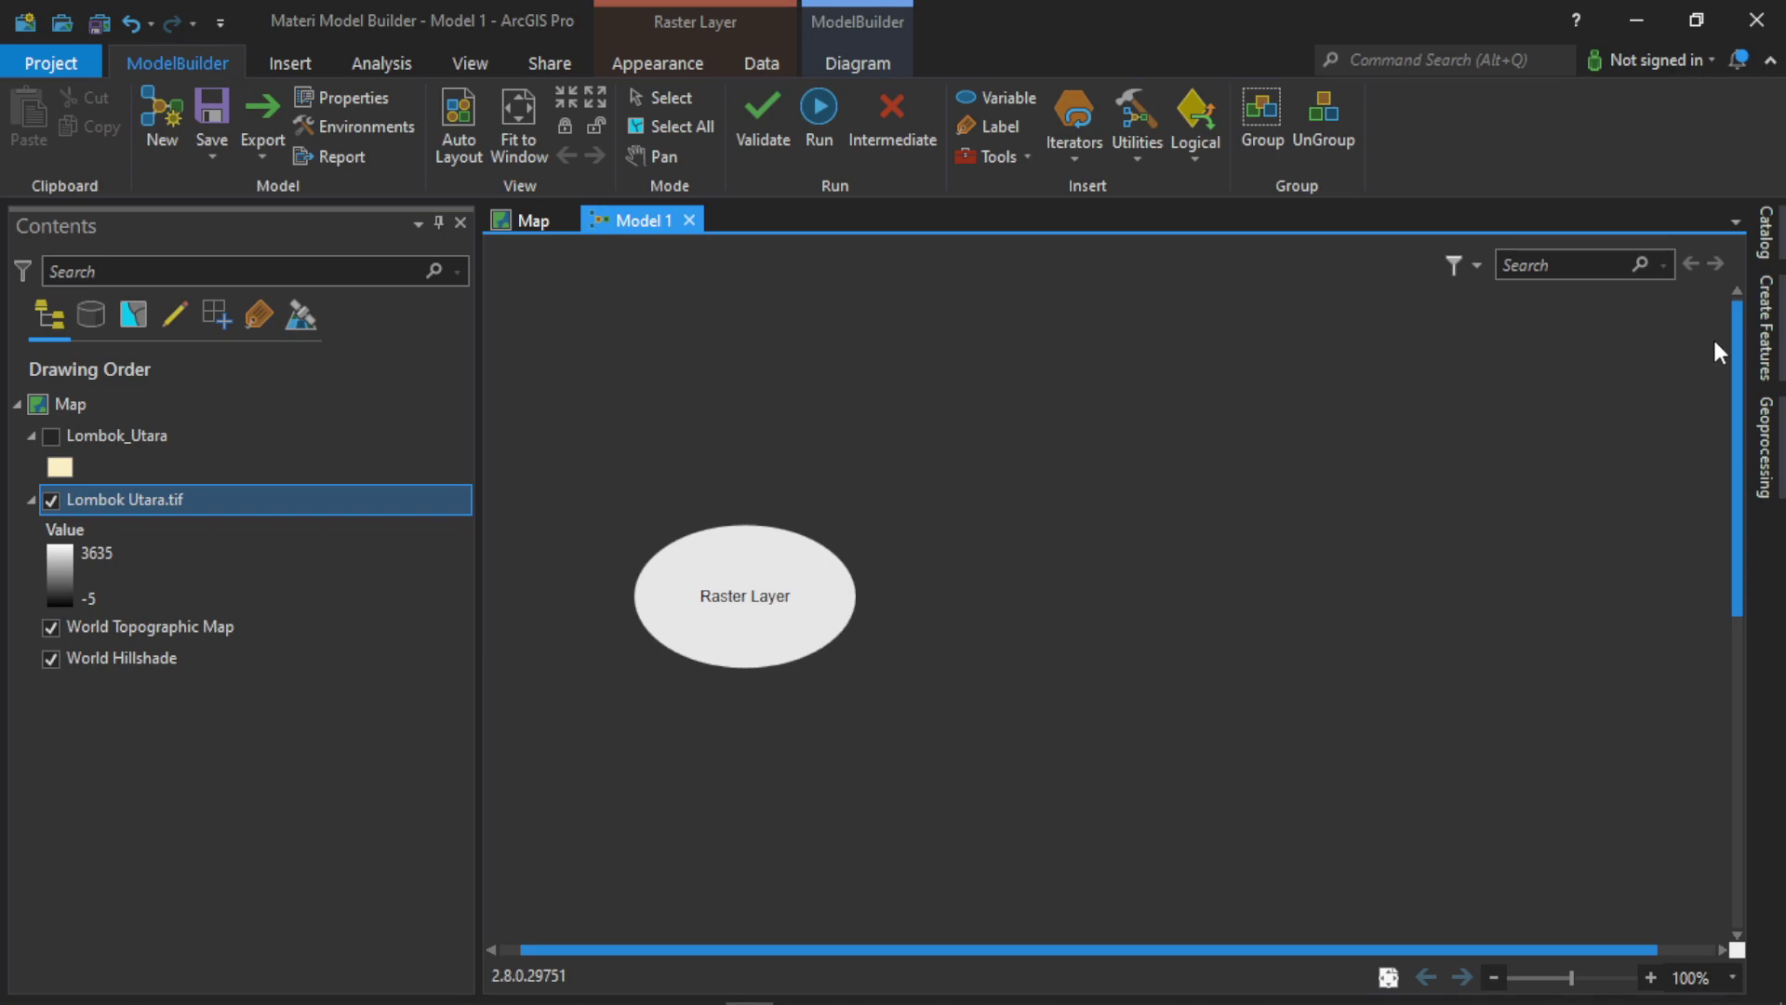
# Find the Project Raster geoprocessing tool and add it to the model just right of the Raster Layer oval.
pyautogui.click(1758, 426)
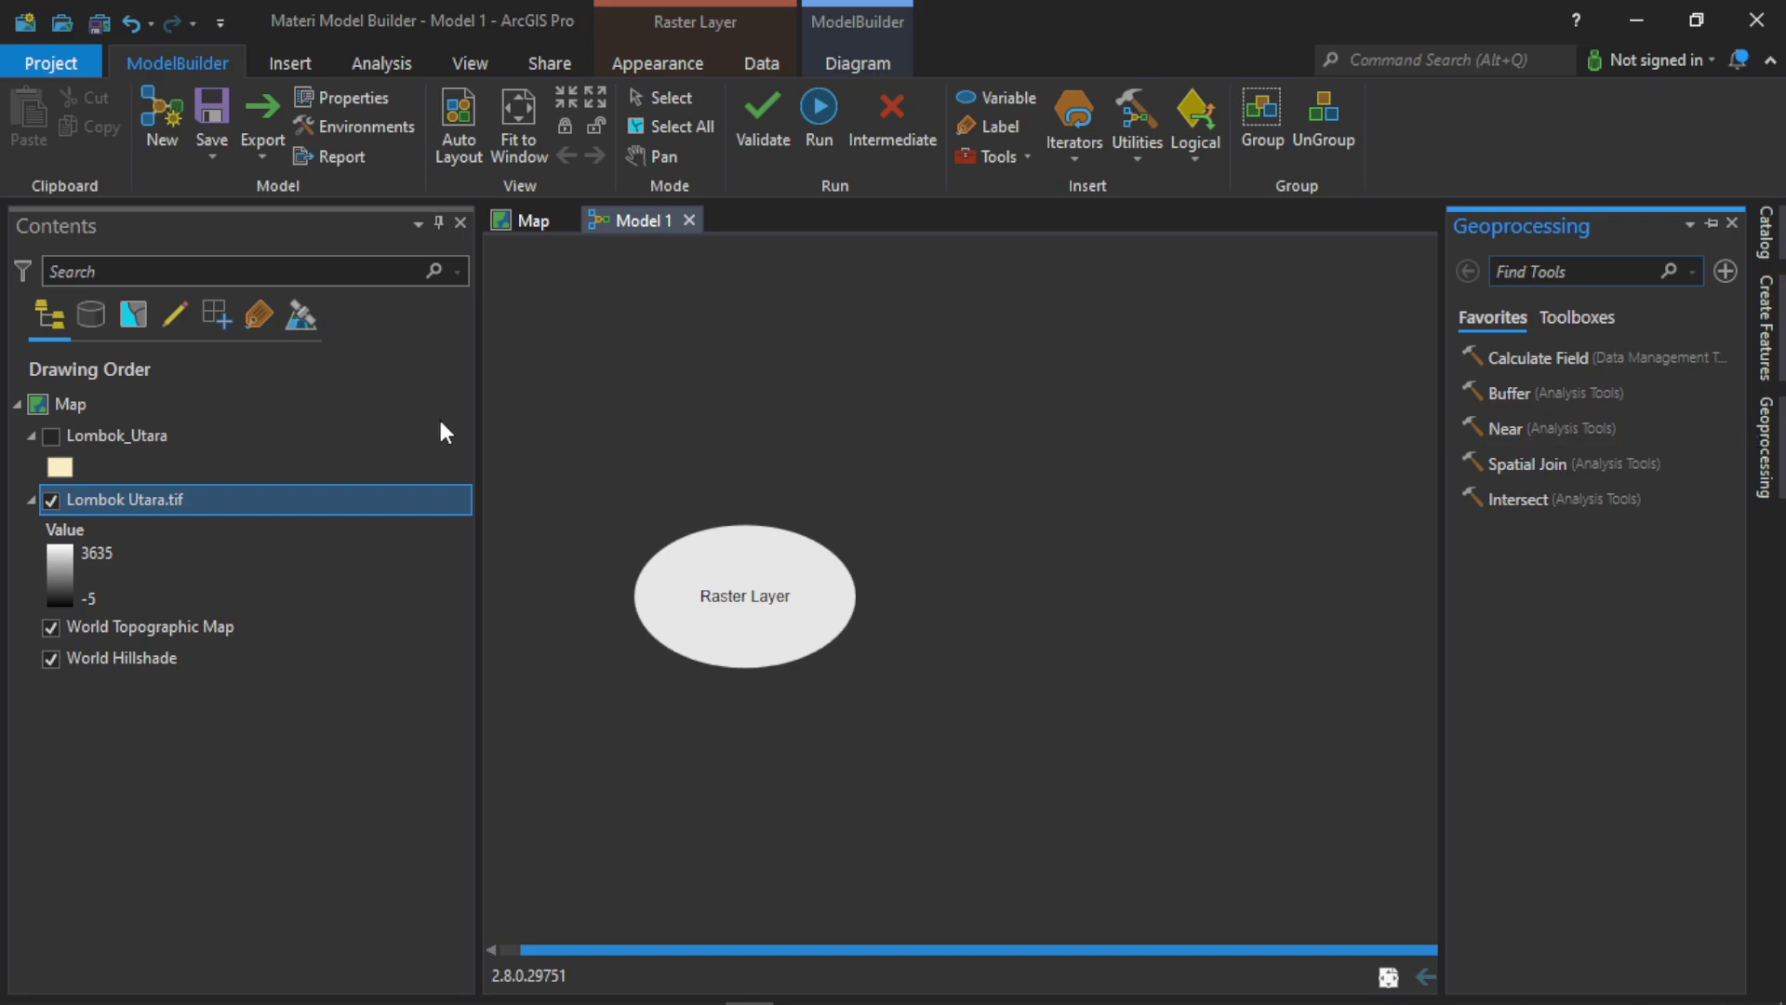
pyautogui.click(1521, 265)
pyautogui.write('pr')
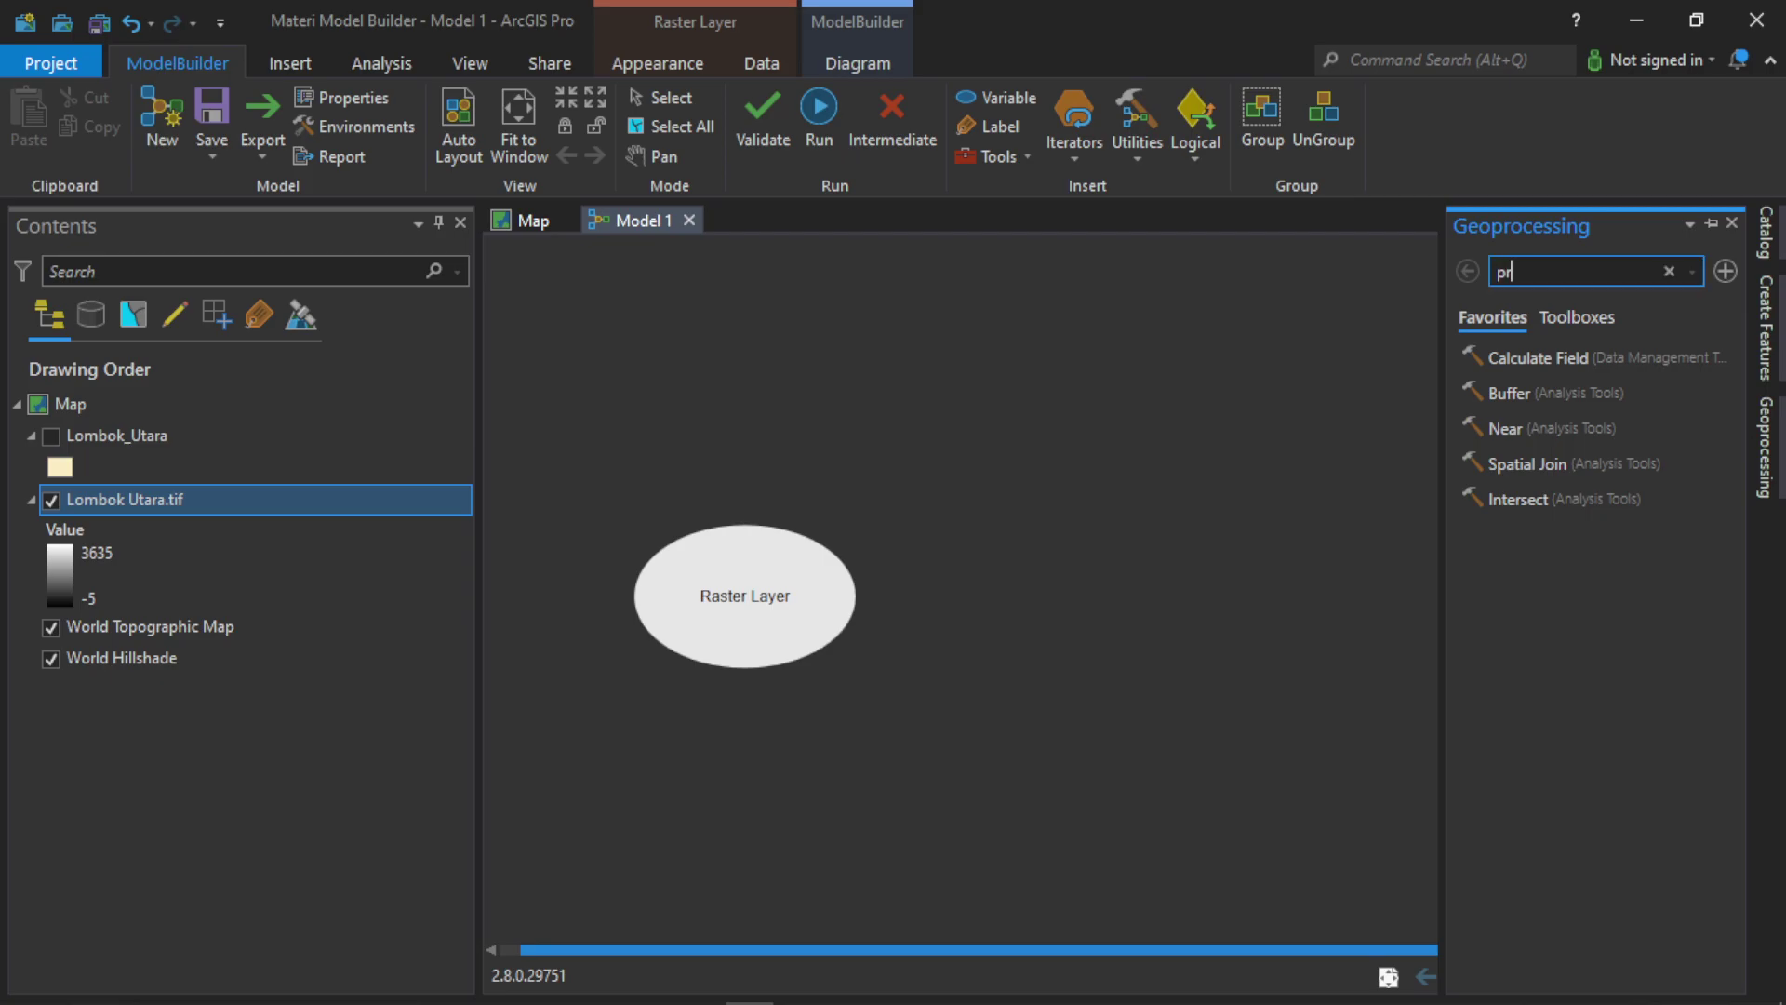
pyautogui.write('oject raster')
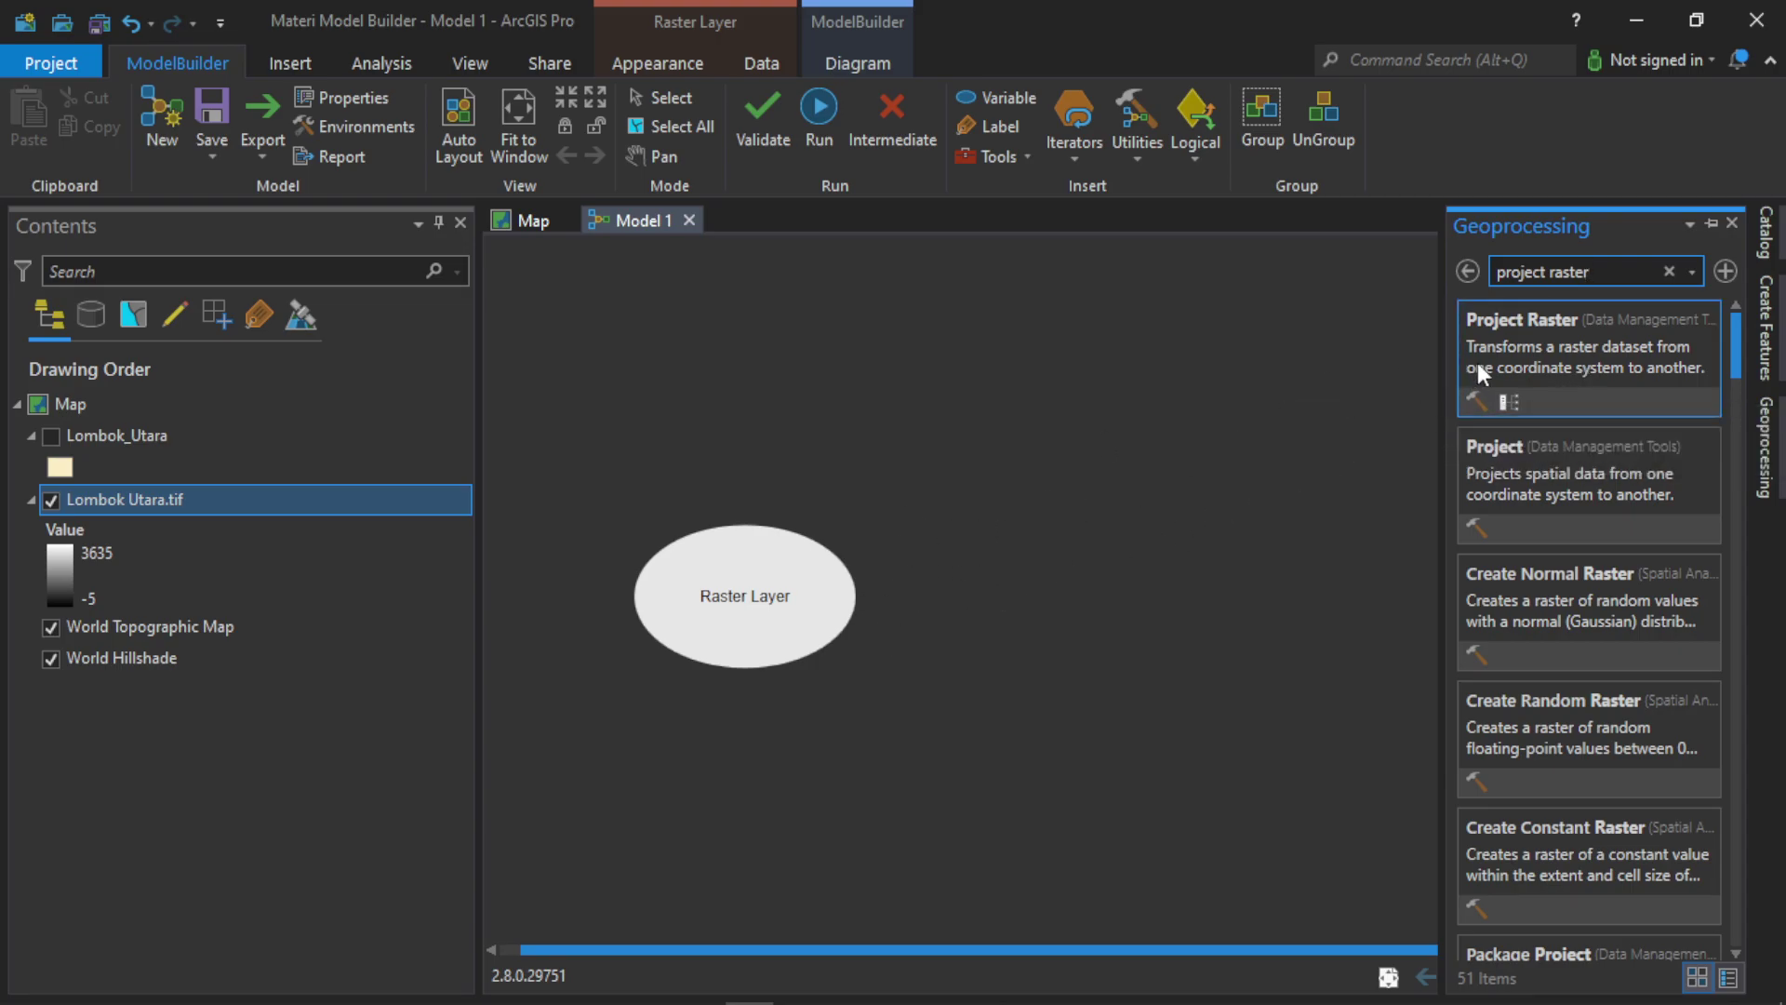
pyautogui.moveTo(1592, 341); pyautogui.dragTo(1569, 353)
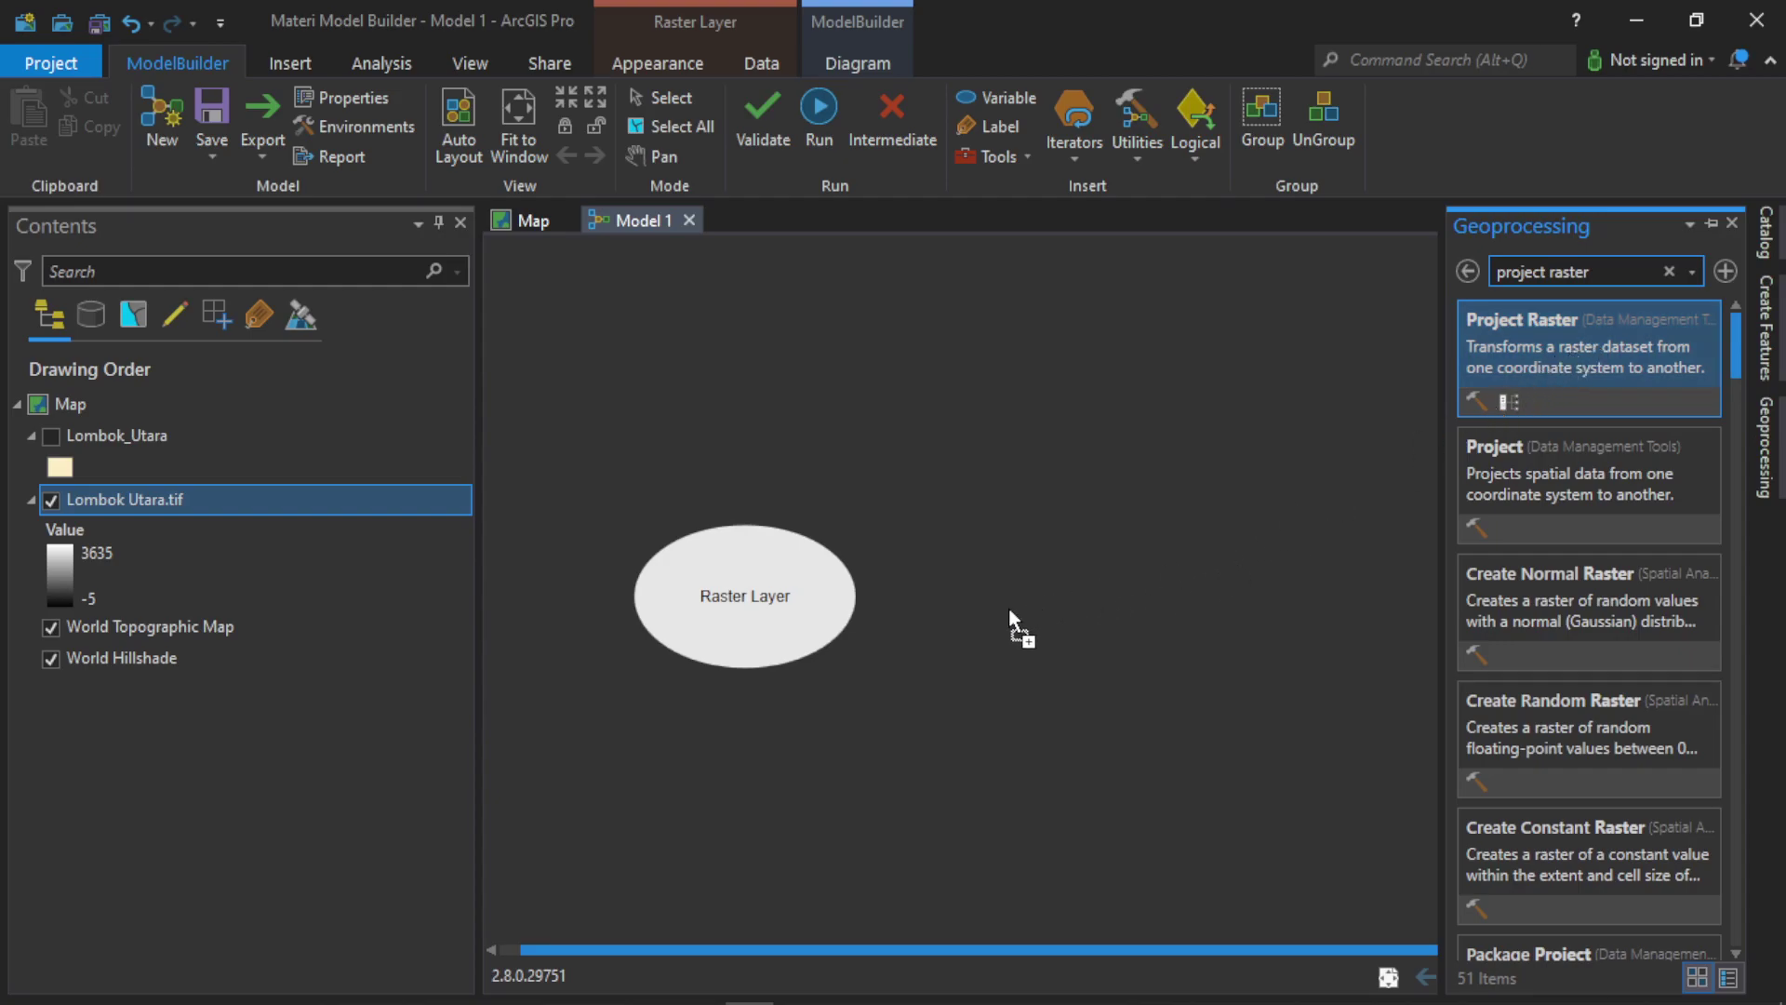
pyautogui.moveTo(1014, 609); pyautogui.dragTo(1013, 591)
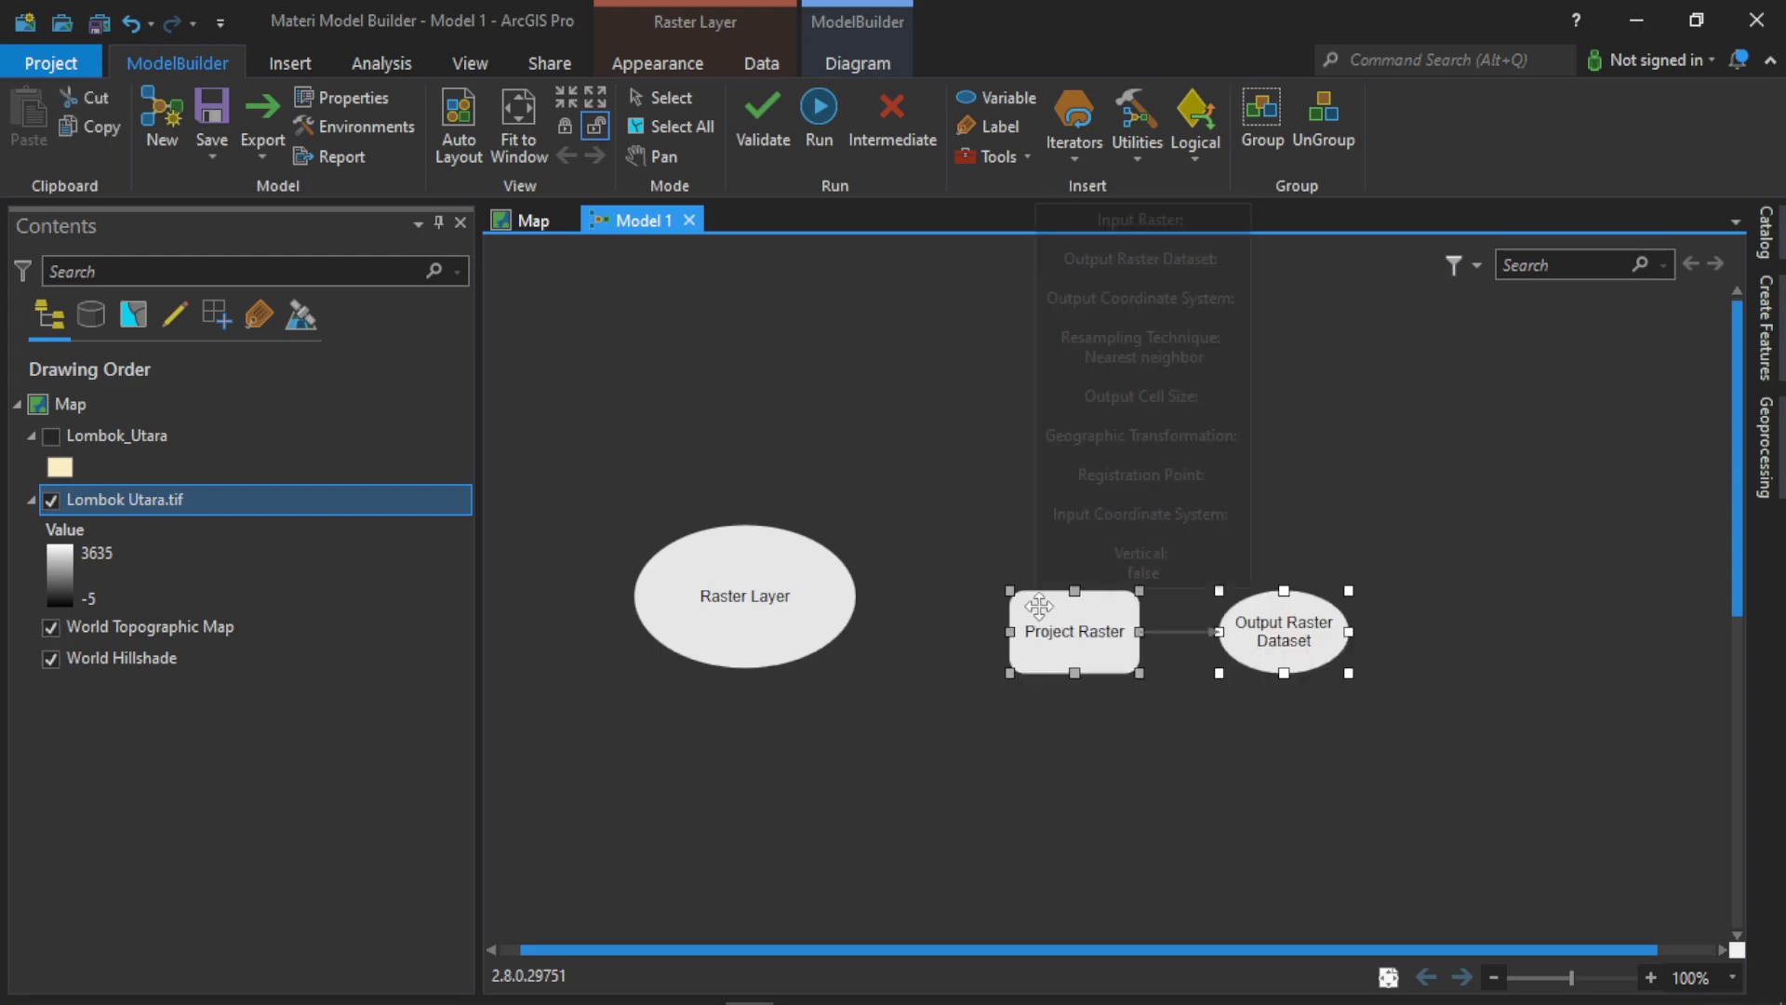
pyautogui.moveTo(1050, 640); pyautogui.dragTo(1003, 604)
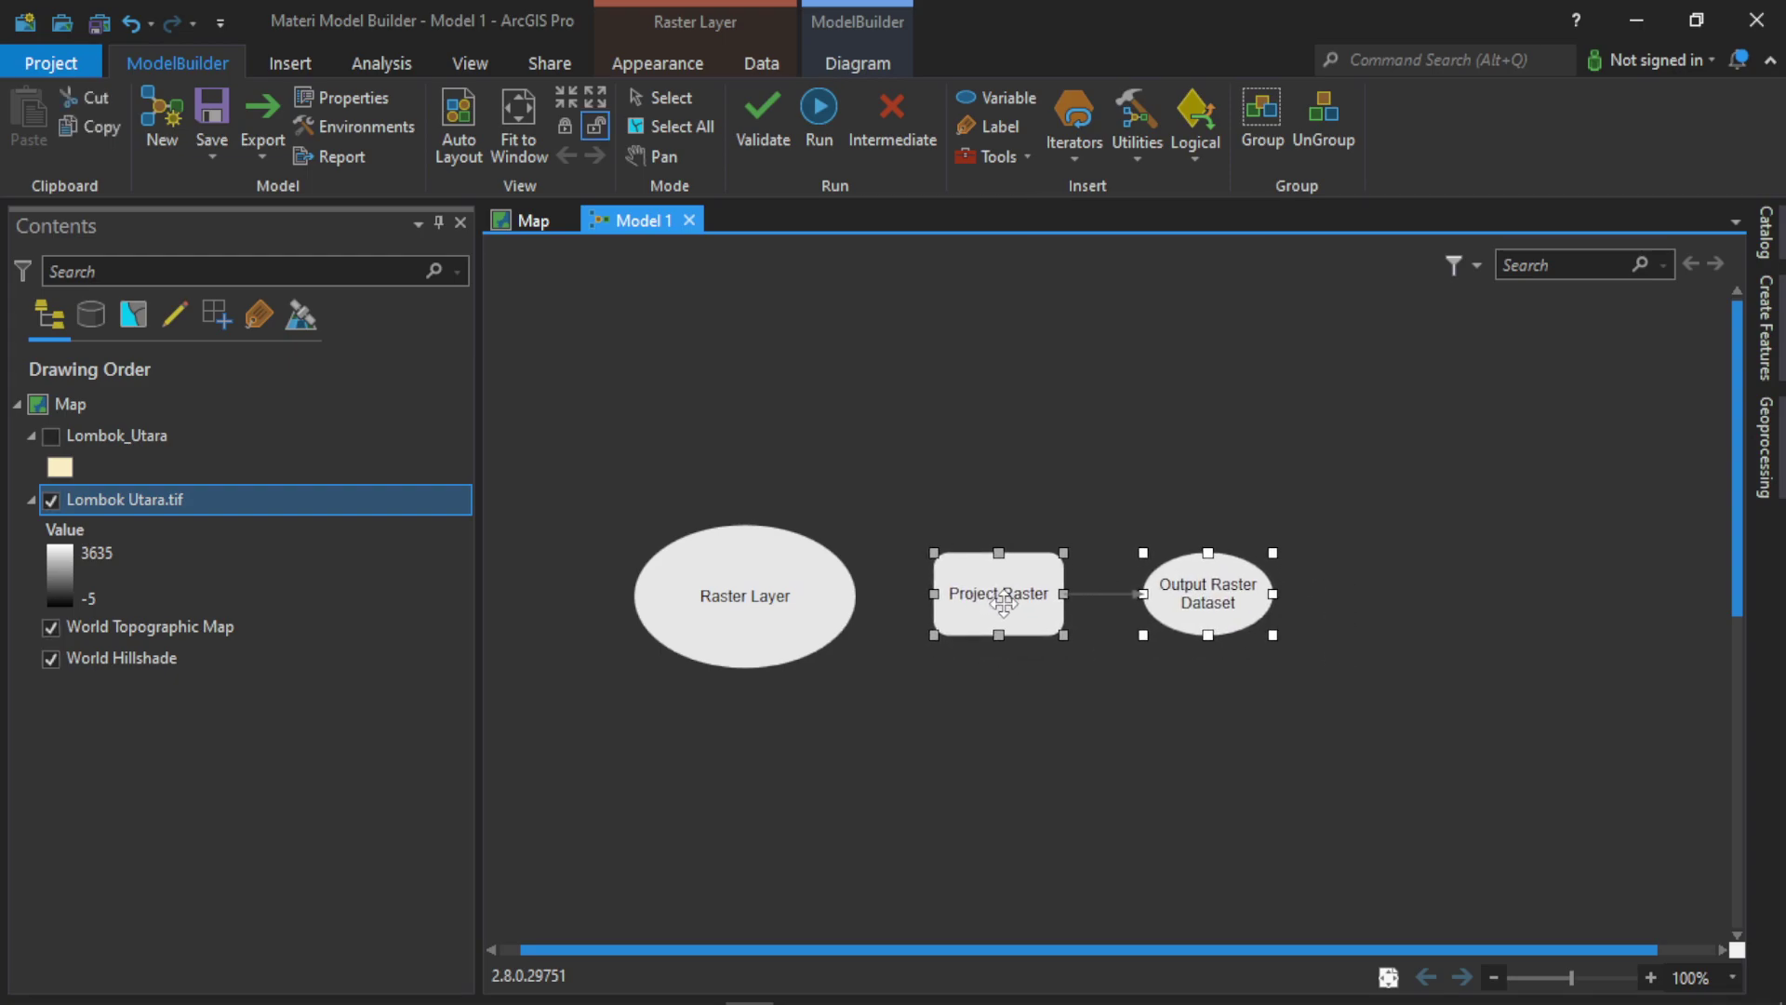
pyautogui.click(1157, 759)
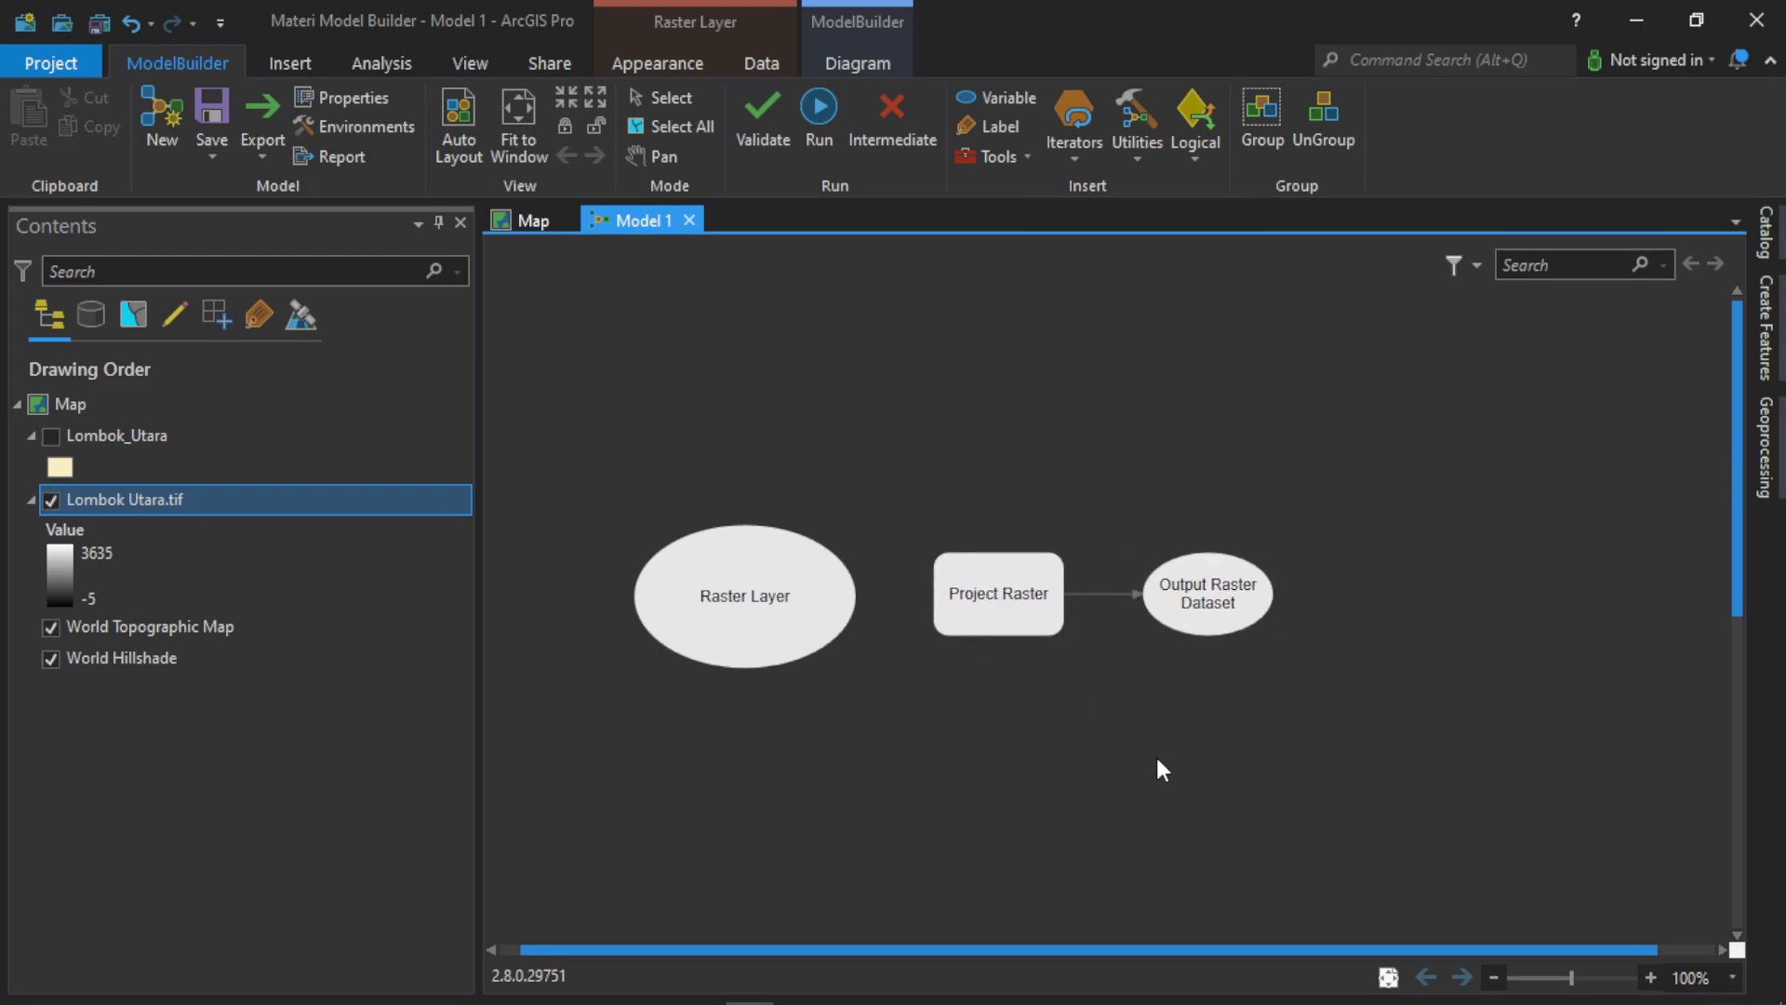
pyautogui.click(791, 603)
pyautogui.click(1226, 619)
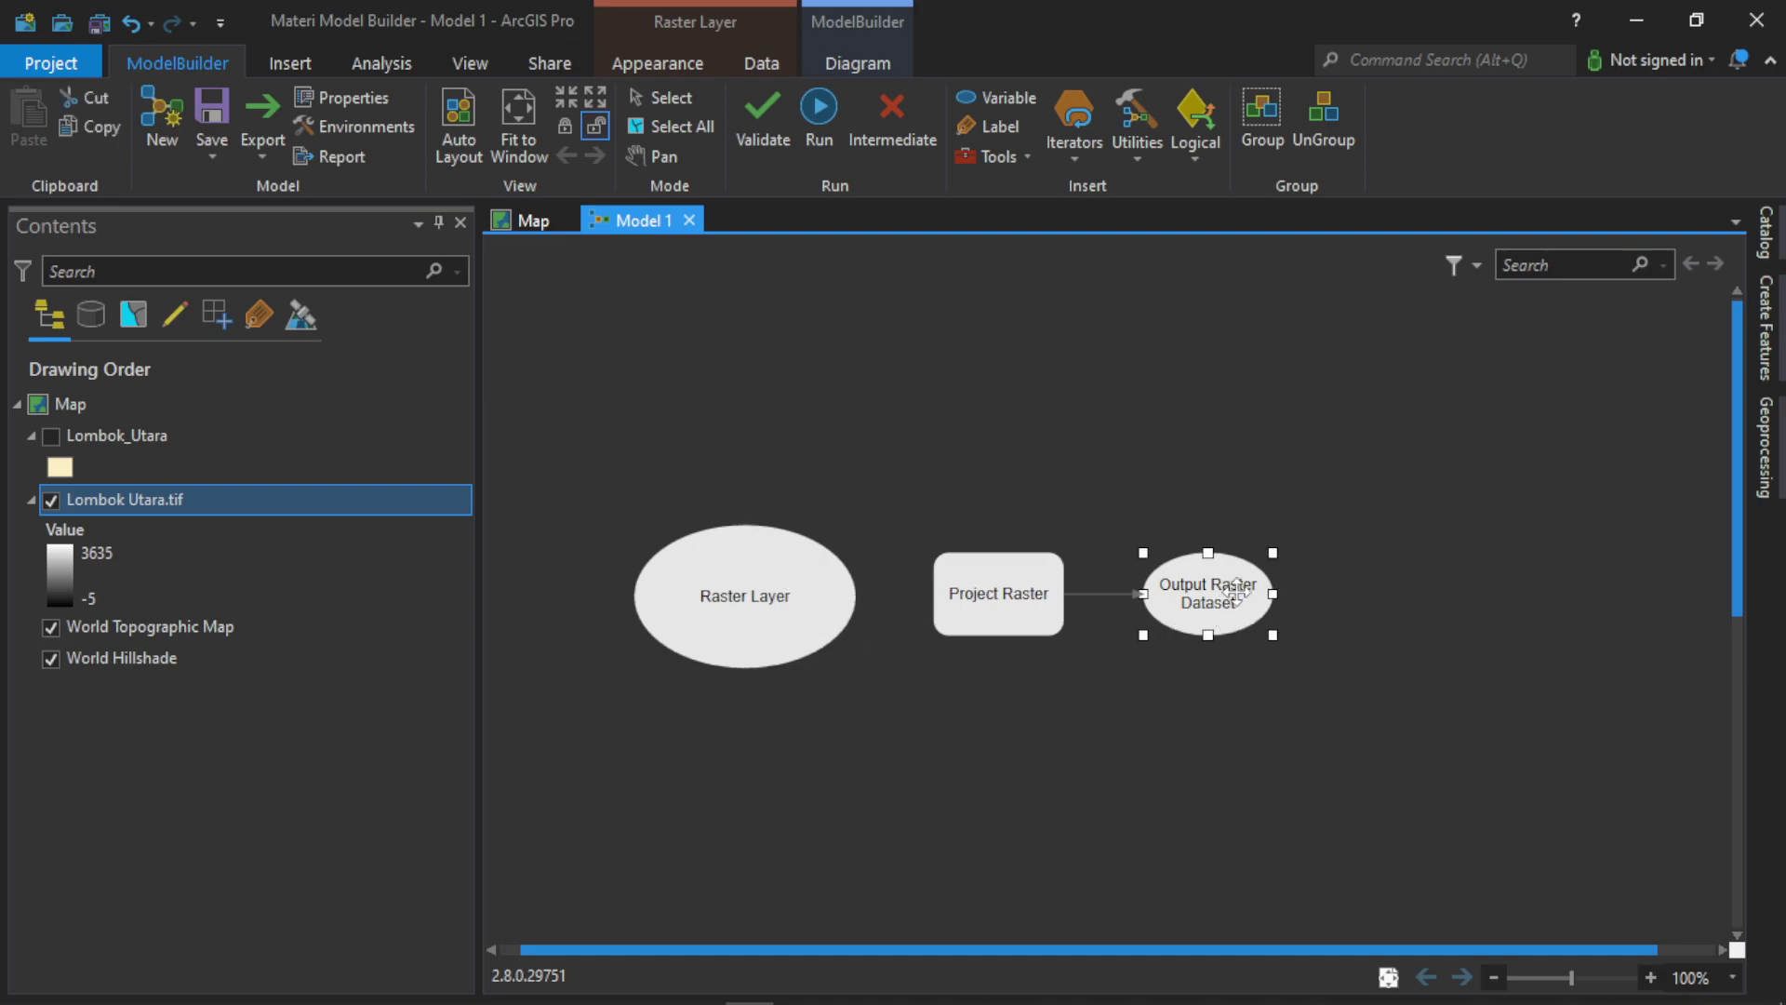
pyautogui.click(810, 630)
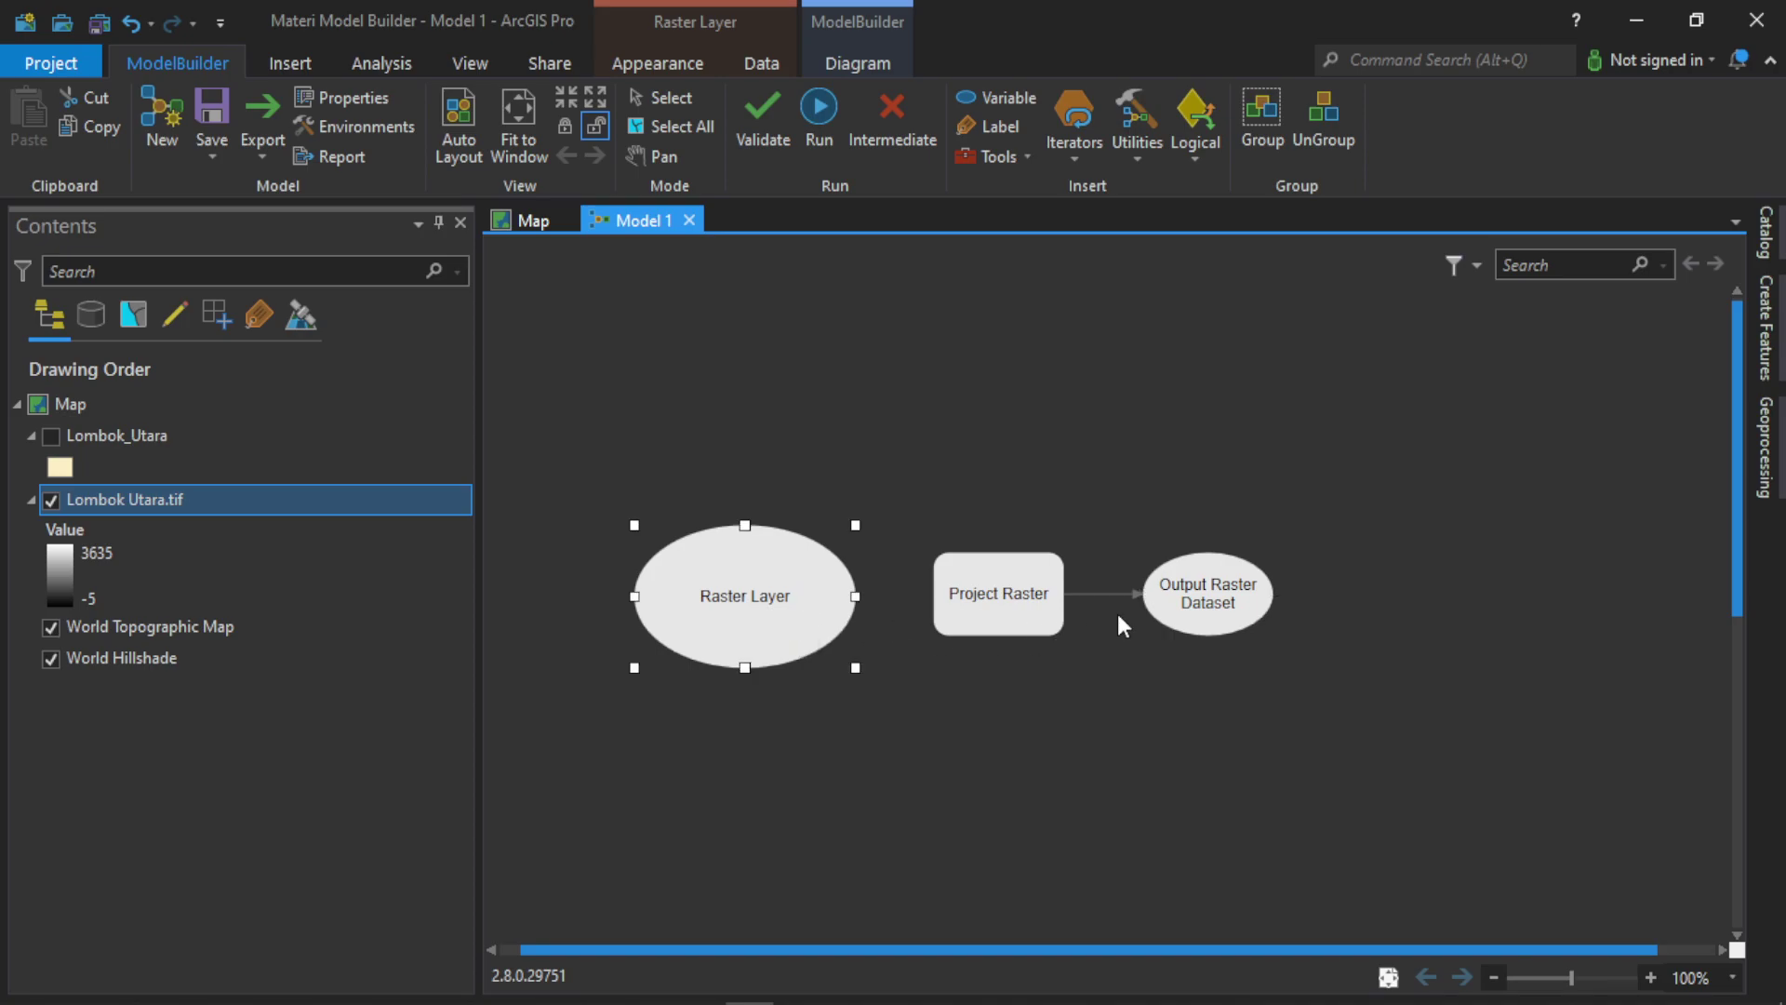
pyautogui.click(1205, 601)
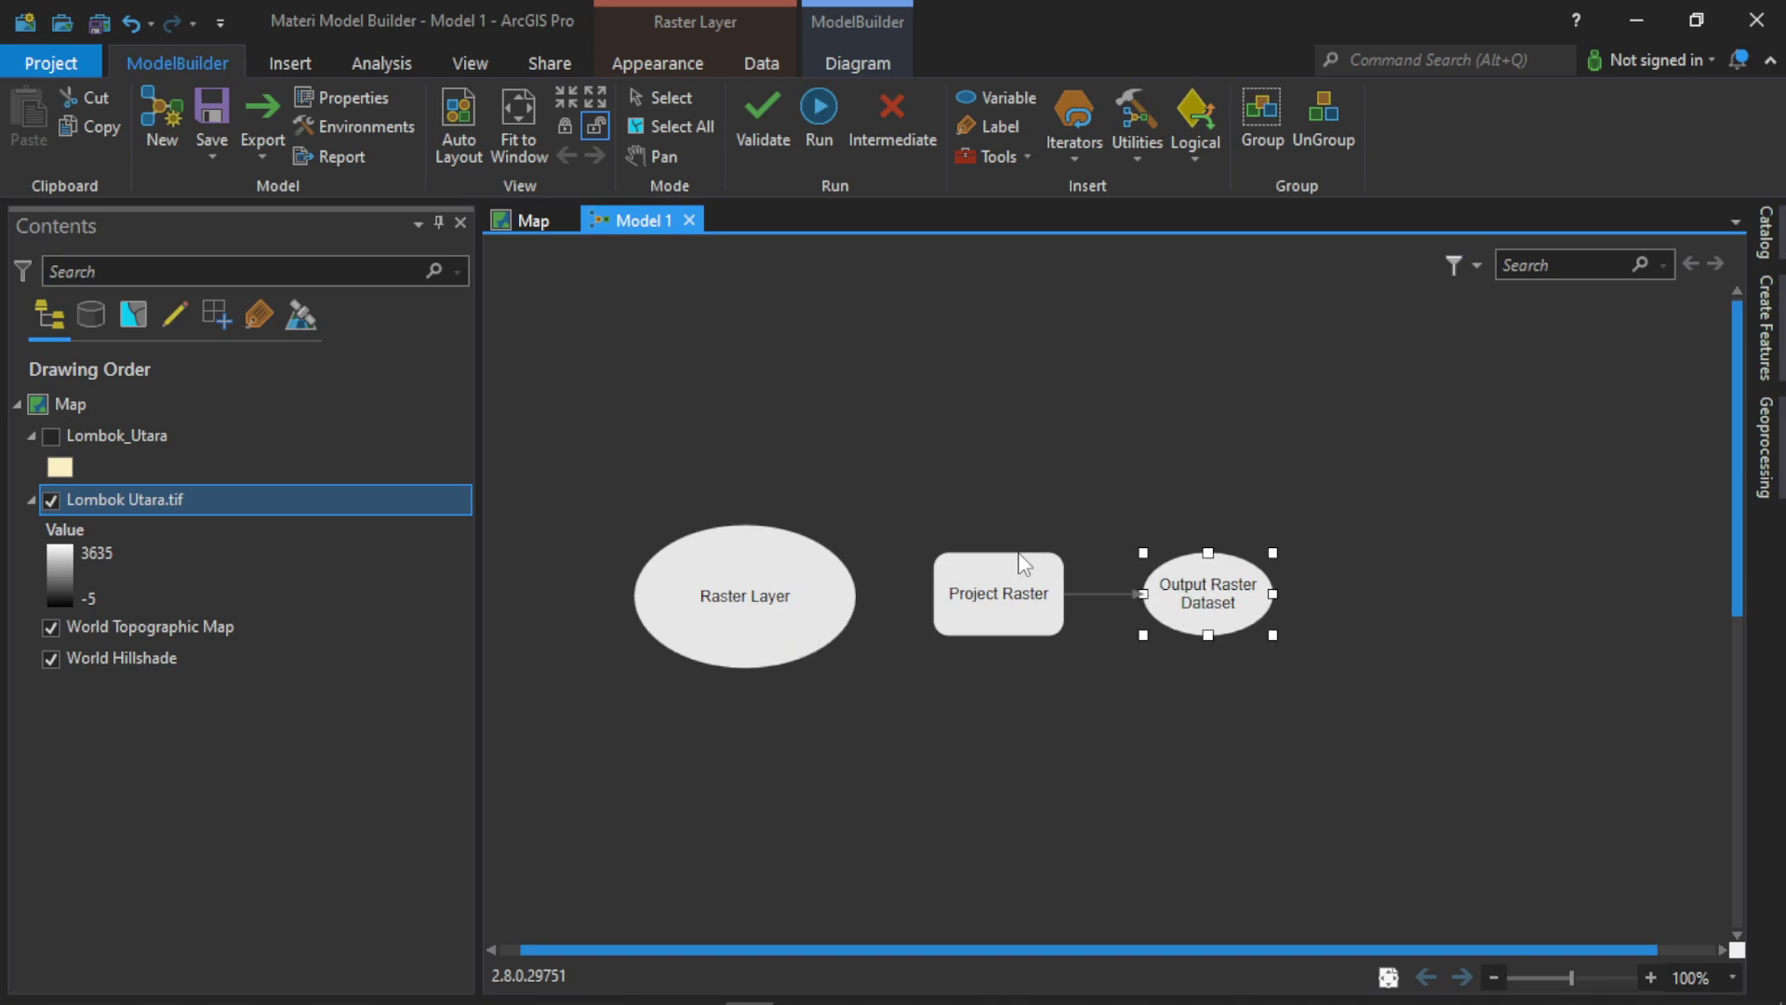
pyautogui.click(1358, 614)
pyautogui.click(1051, 587)
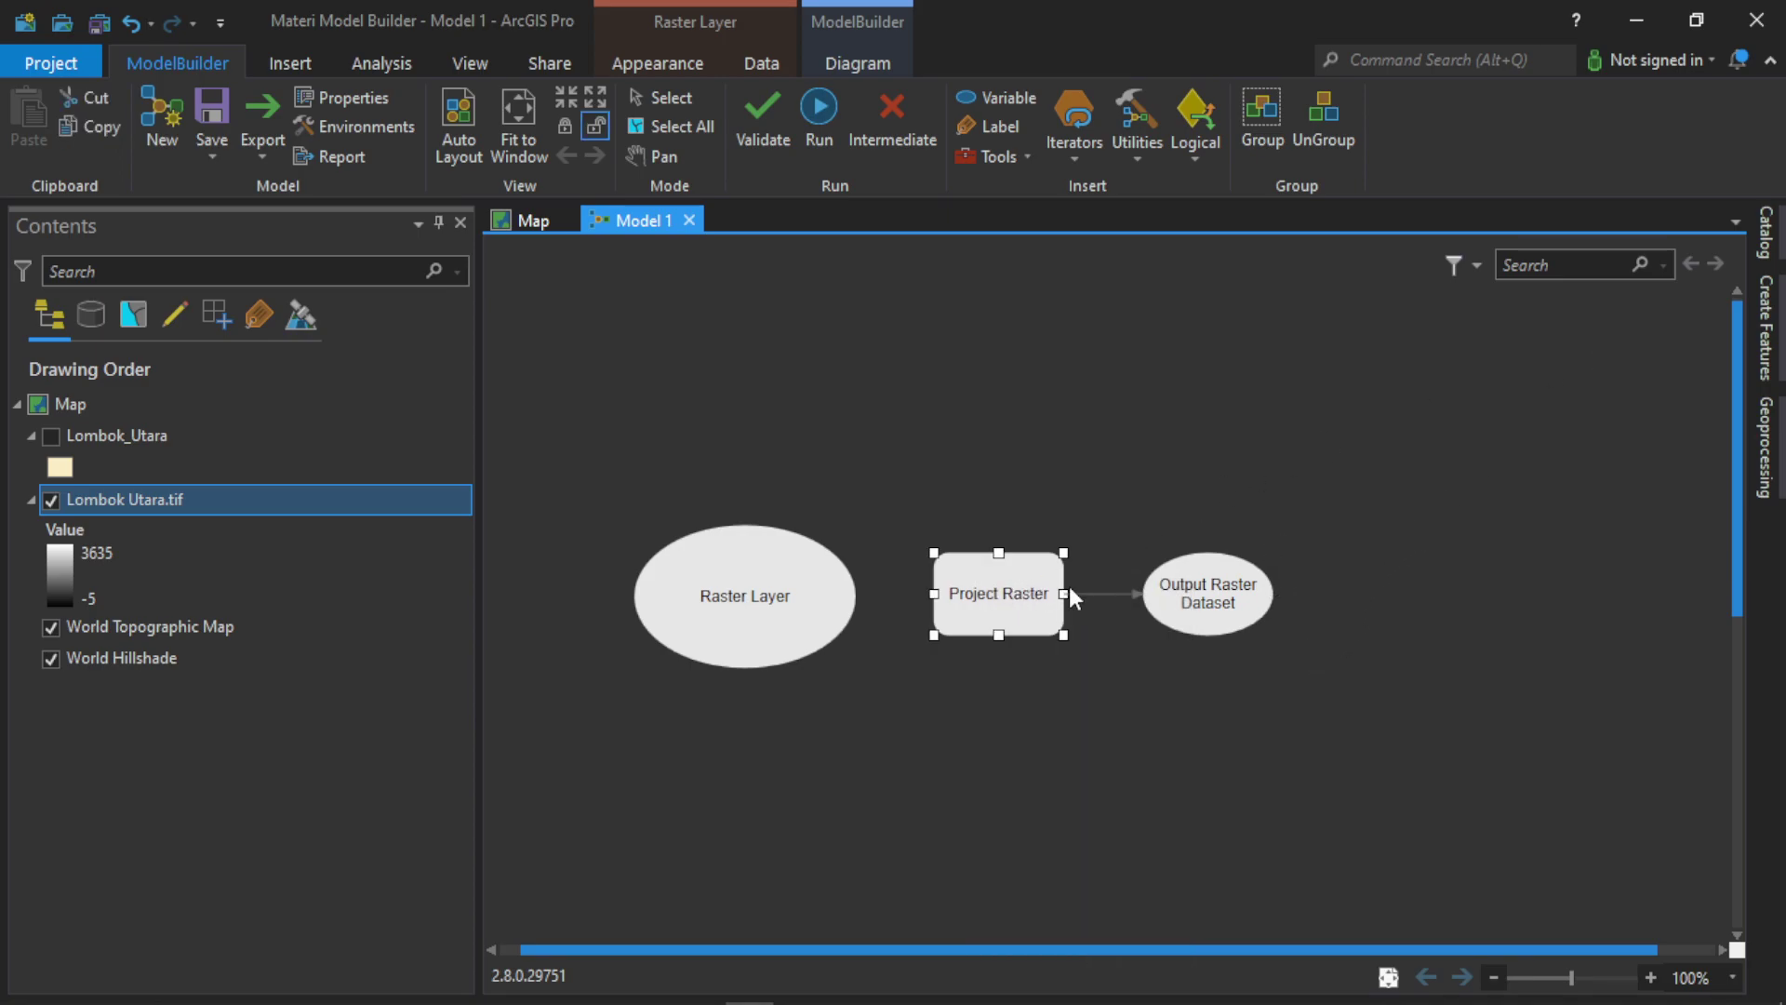
pyautogui.click(1200, 600)
pyautogui.click(1475, 625)
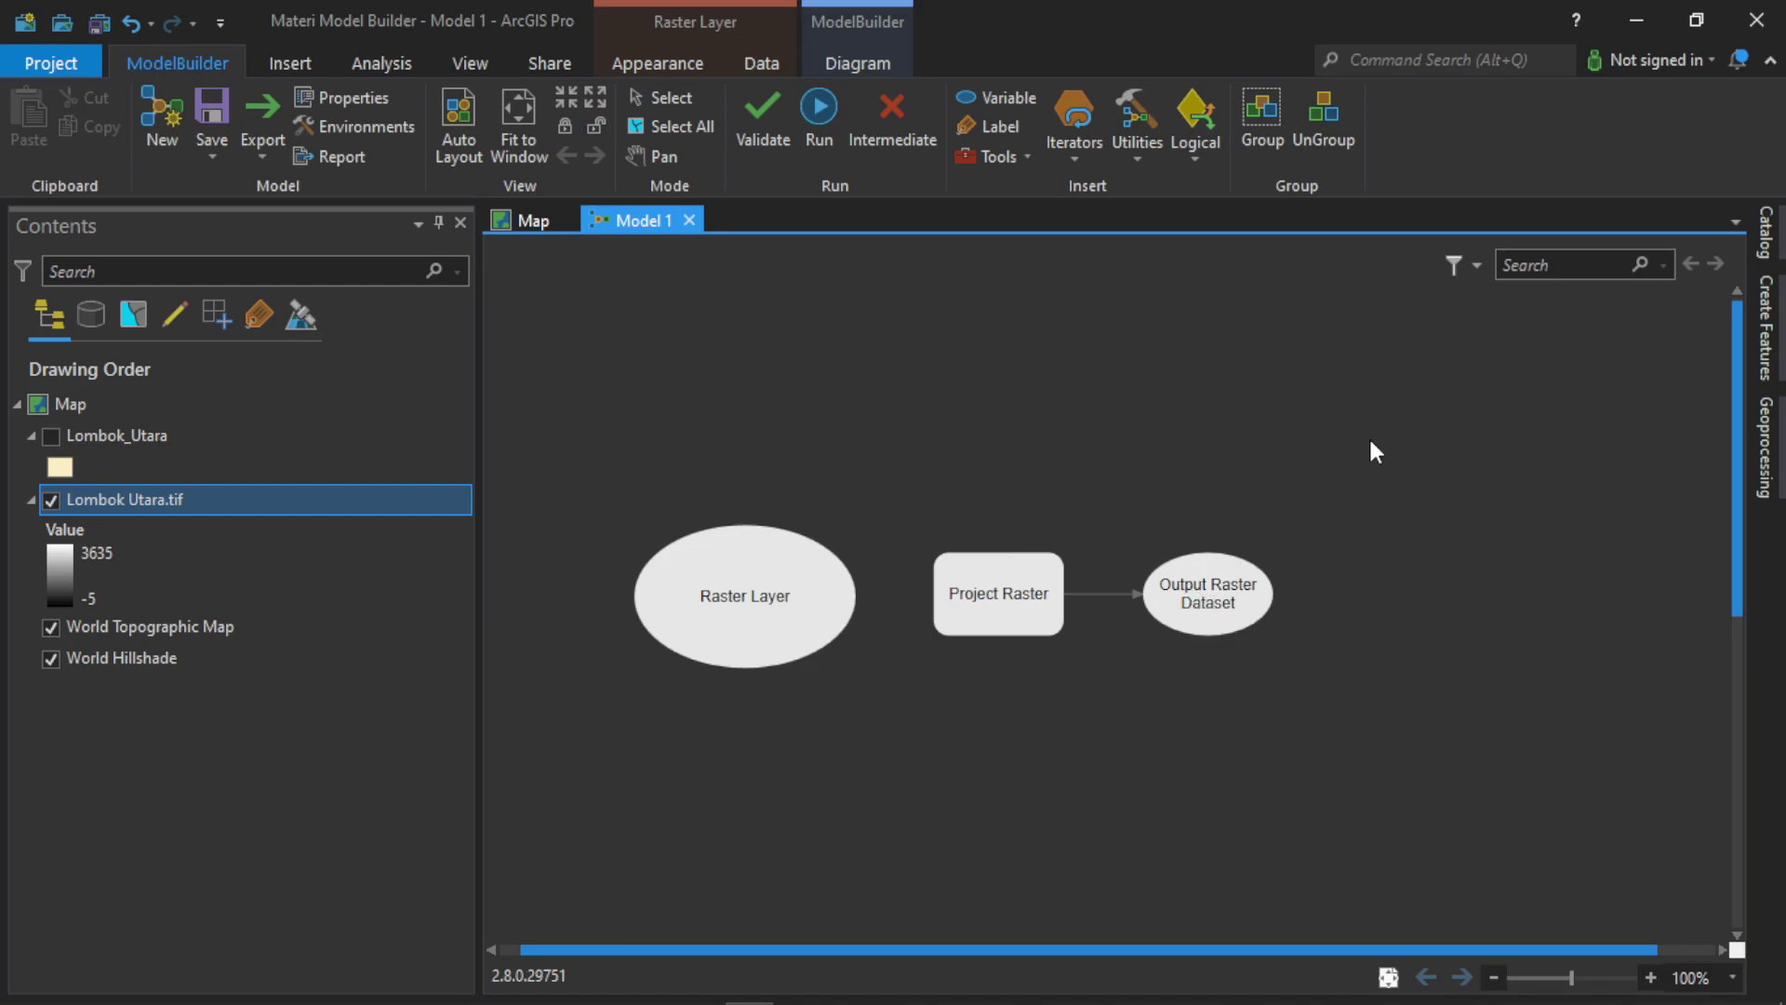
# Show the Lombok_Utara polygon layer over the elevation raster on the map, and return to Model 1.
pyautogui.click(534, 220)
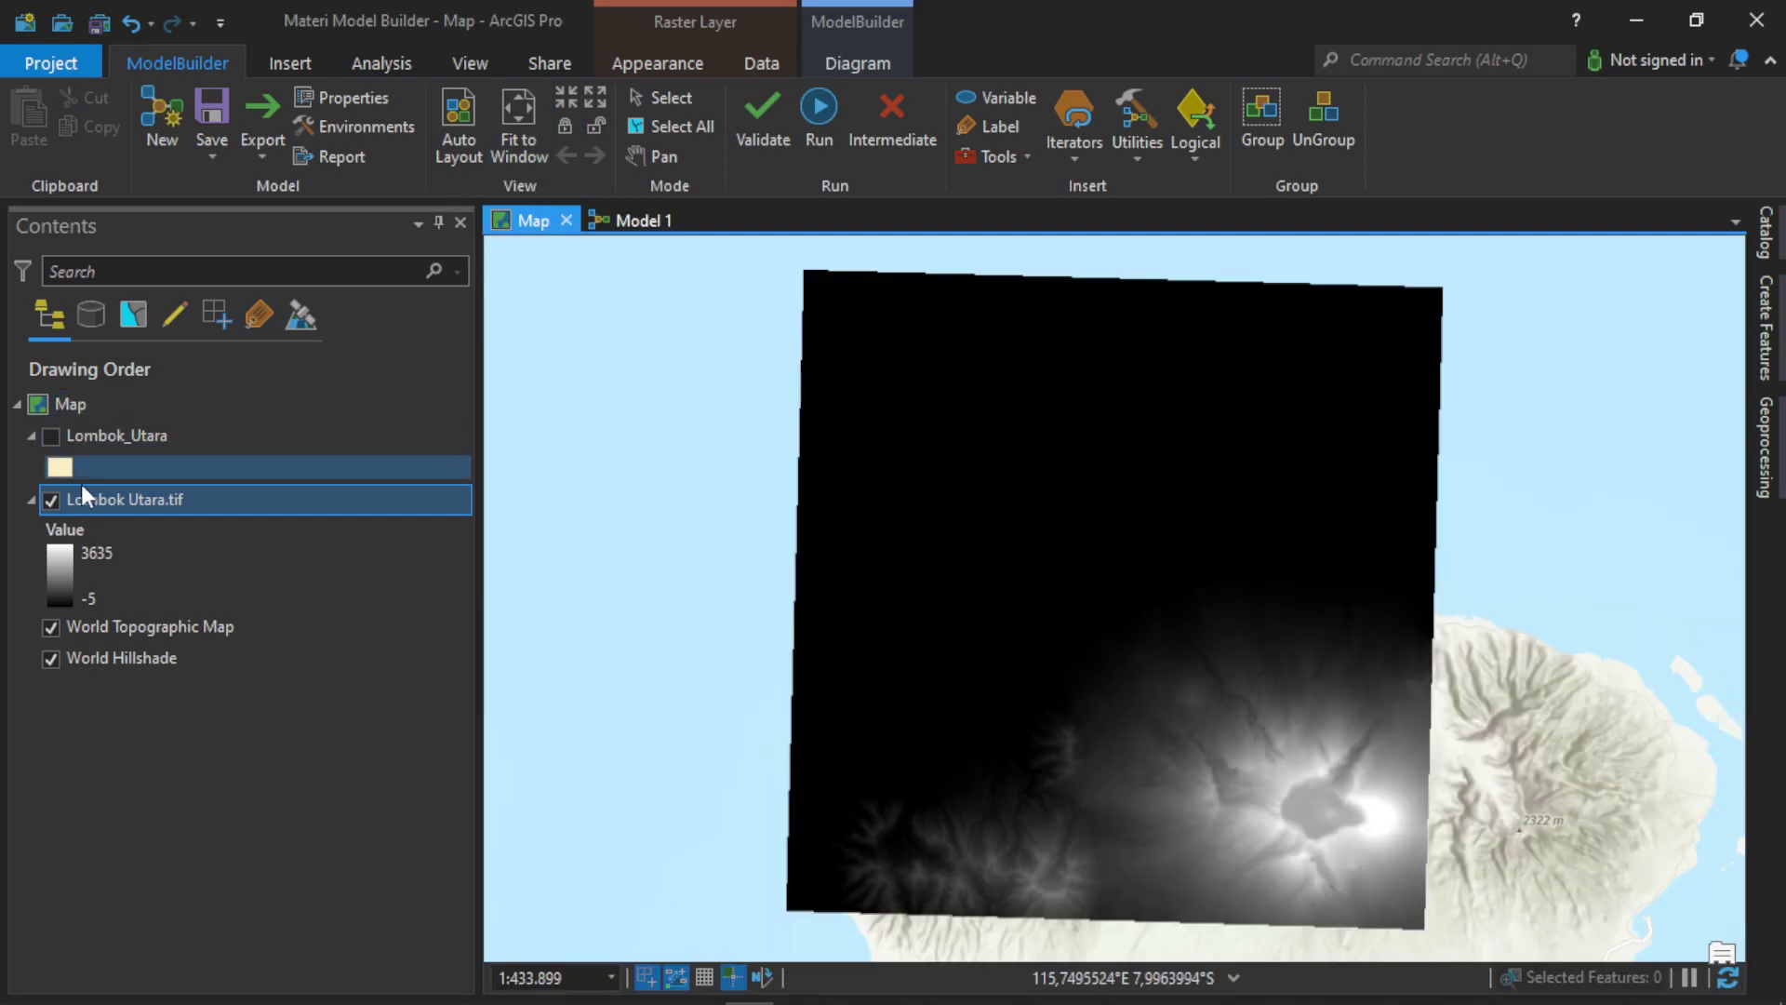
pyautogui.click(51, 435)
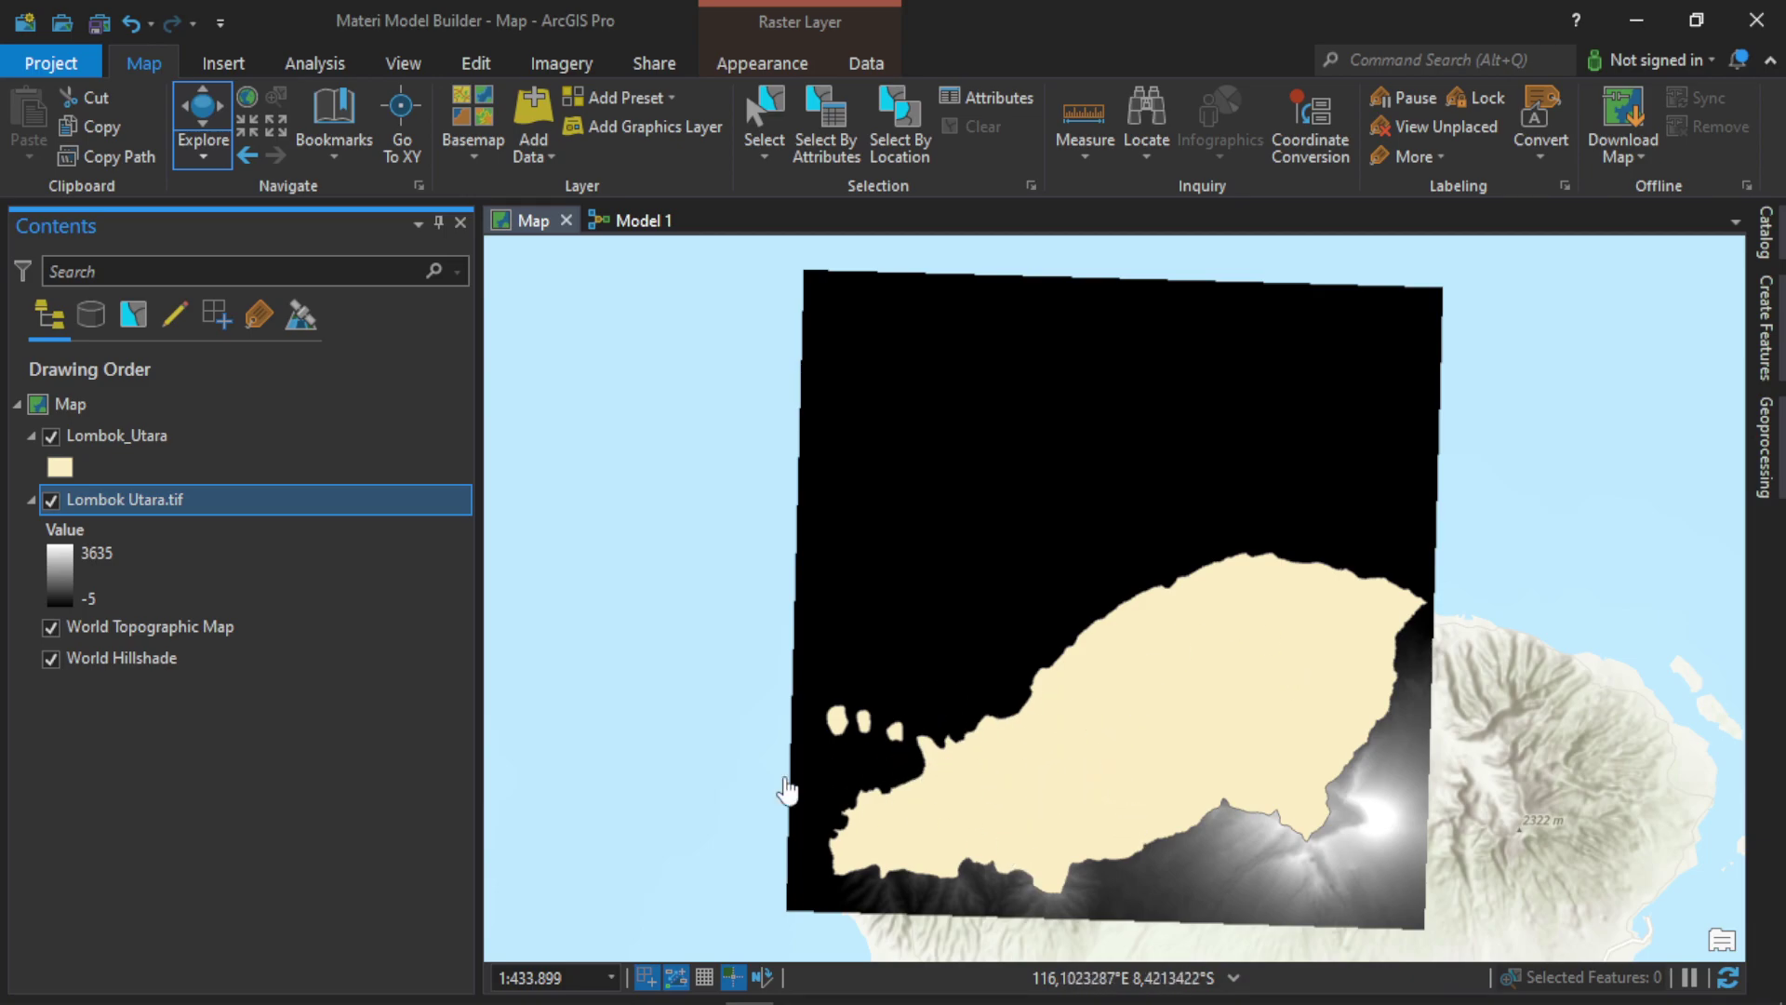
pyautogui.click(678, 219)
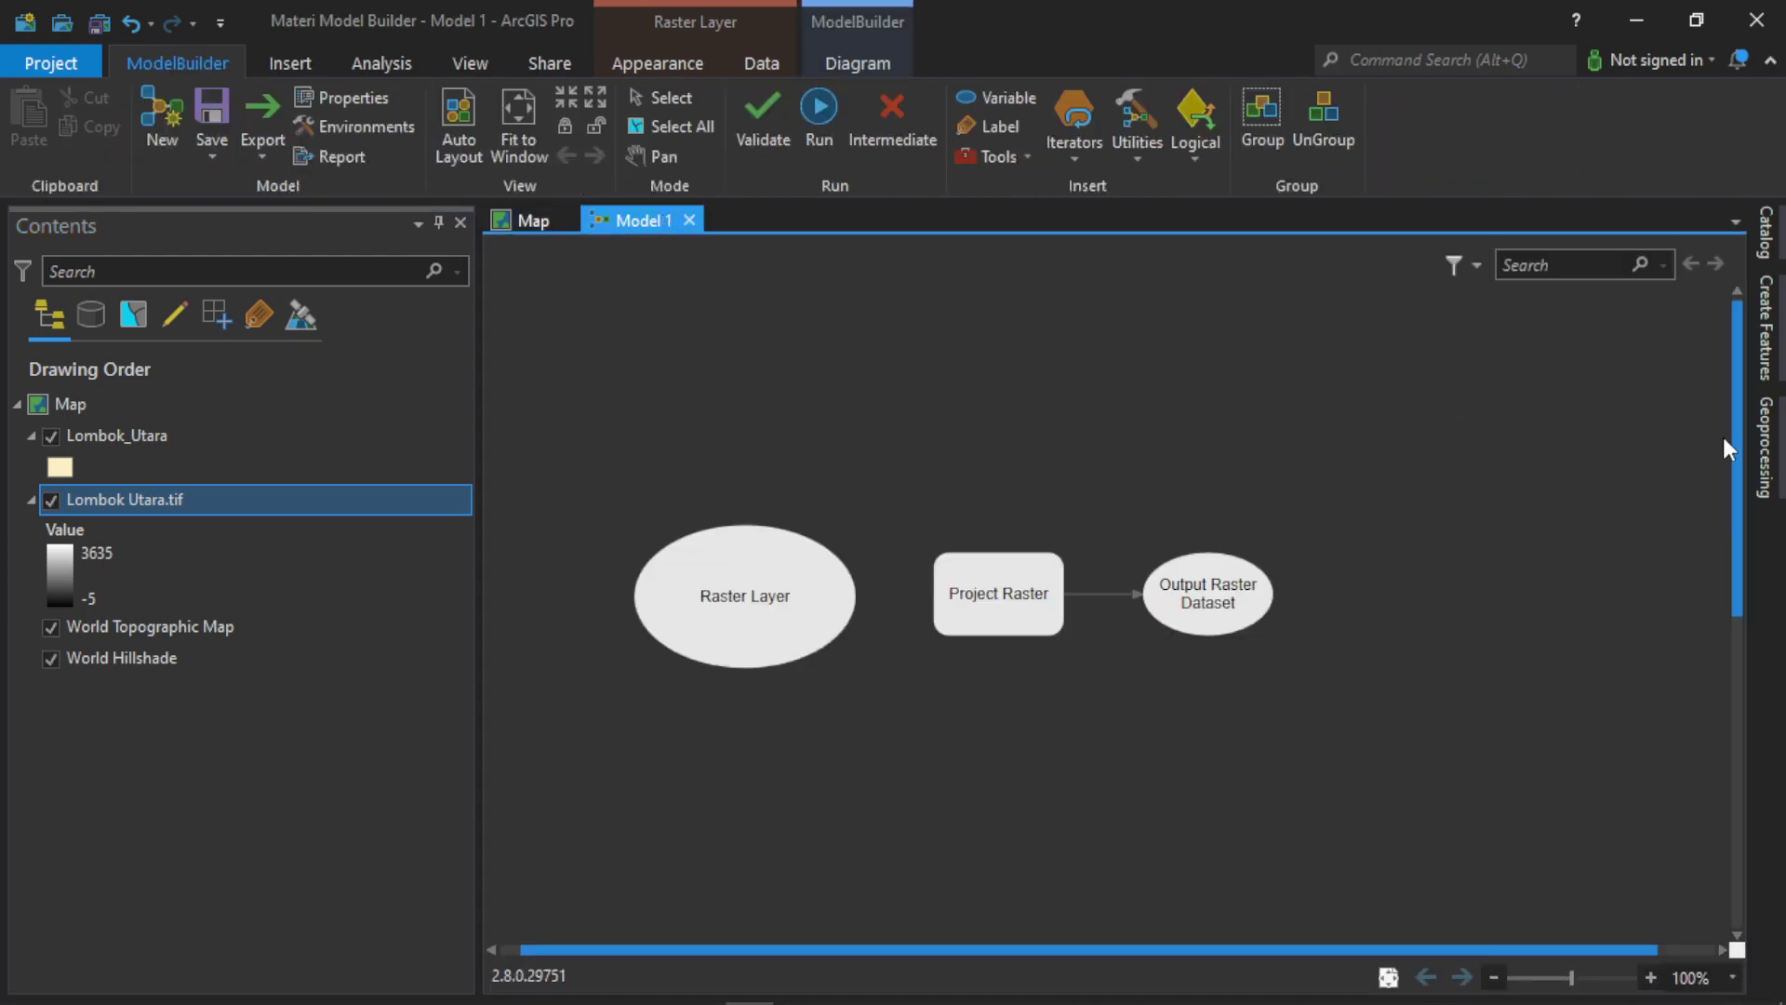
# Find the Extract by Mask tool and add it to the model to the right of Output Raster Dataset.
pyautogui.click(1776, 437)
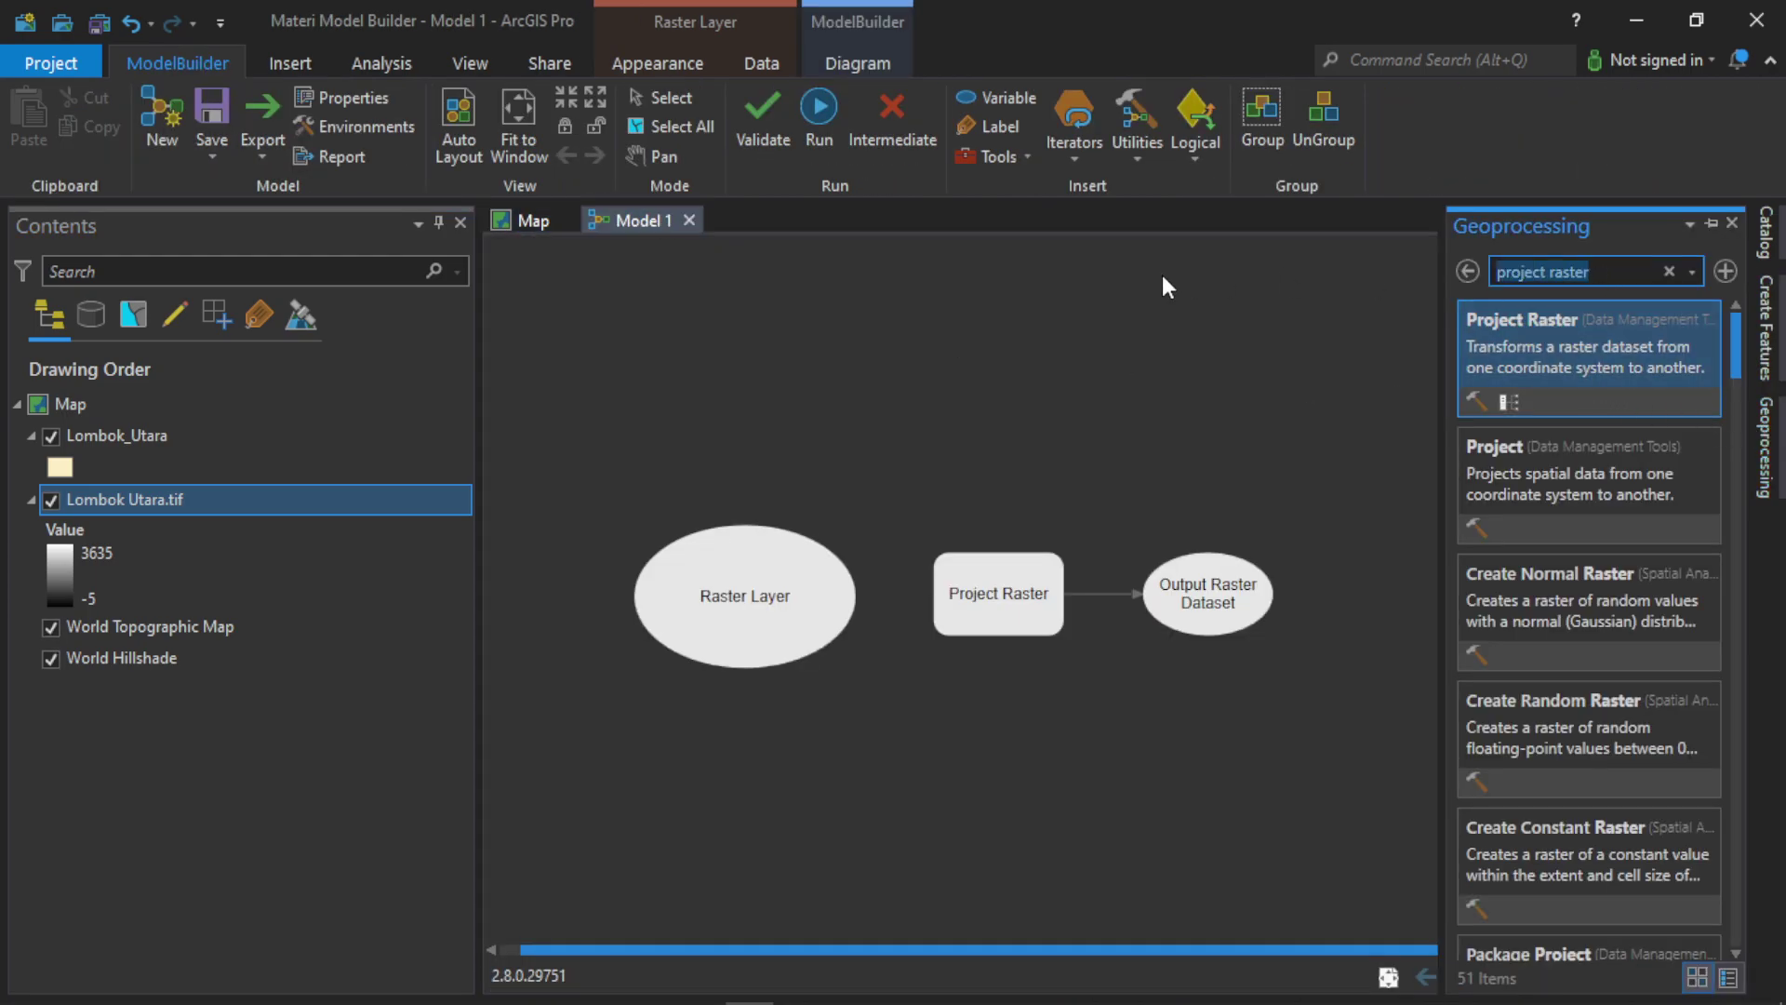
pyautogui.hotkey('ctrl', 'a')
pyautogui.press('BackSpace')
pyautogui.write('ext')
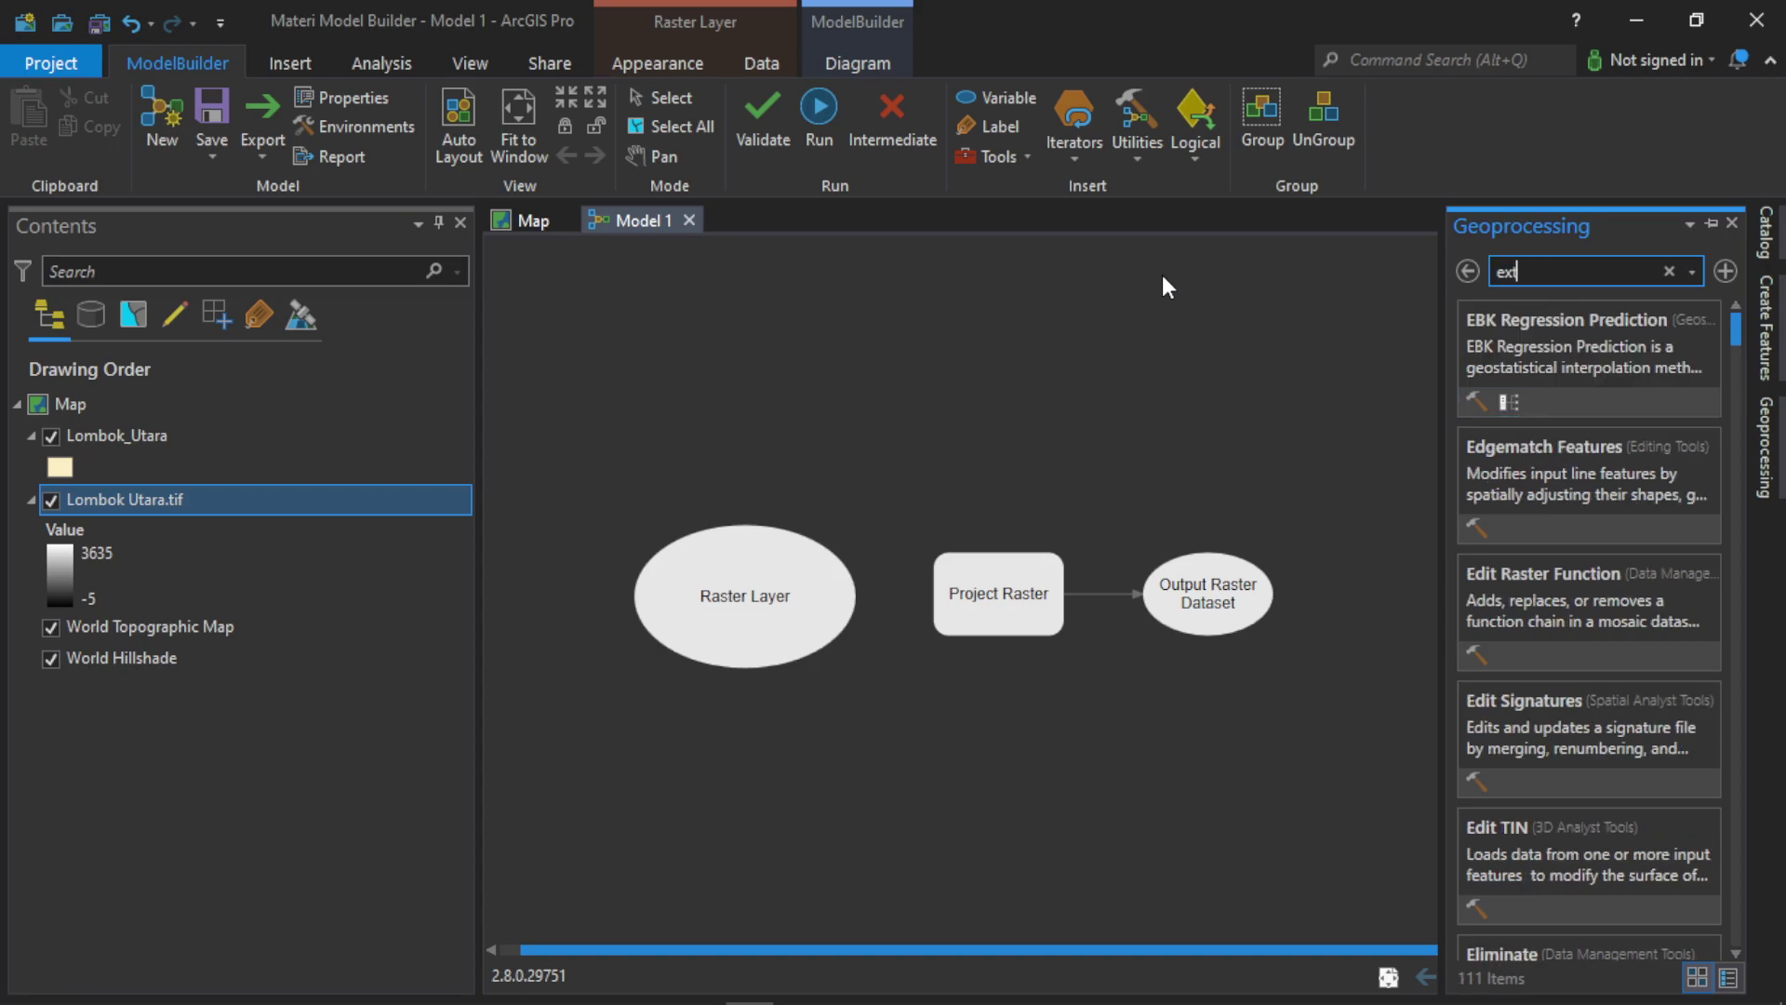
pyautogui.write('racy by mask')
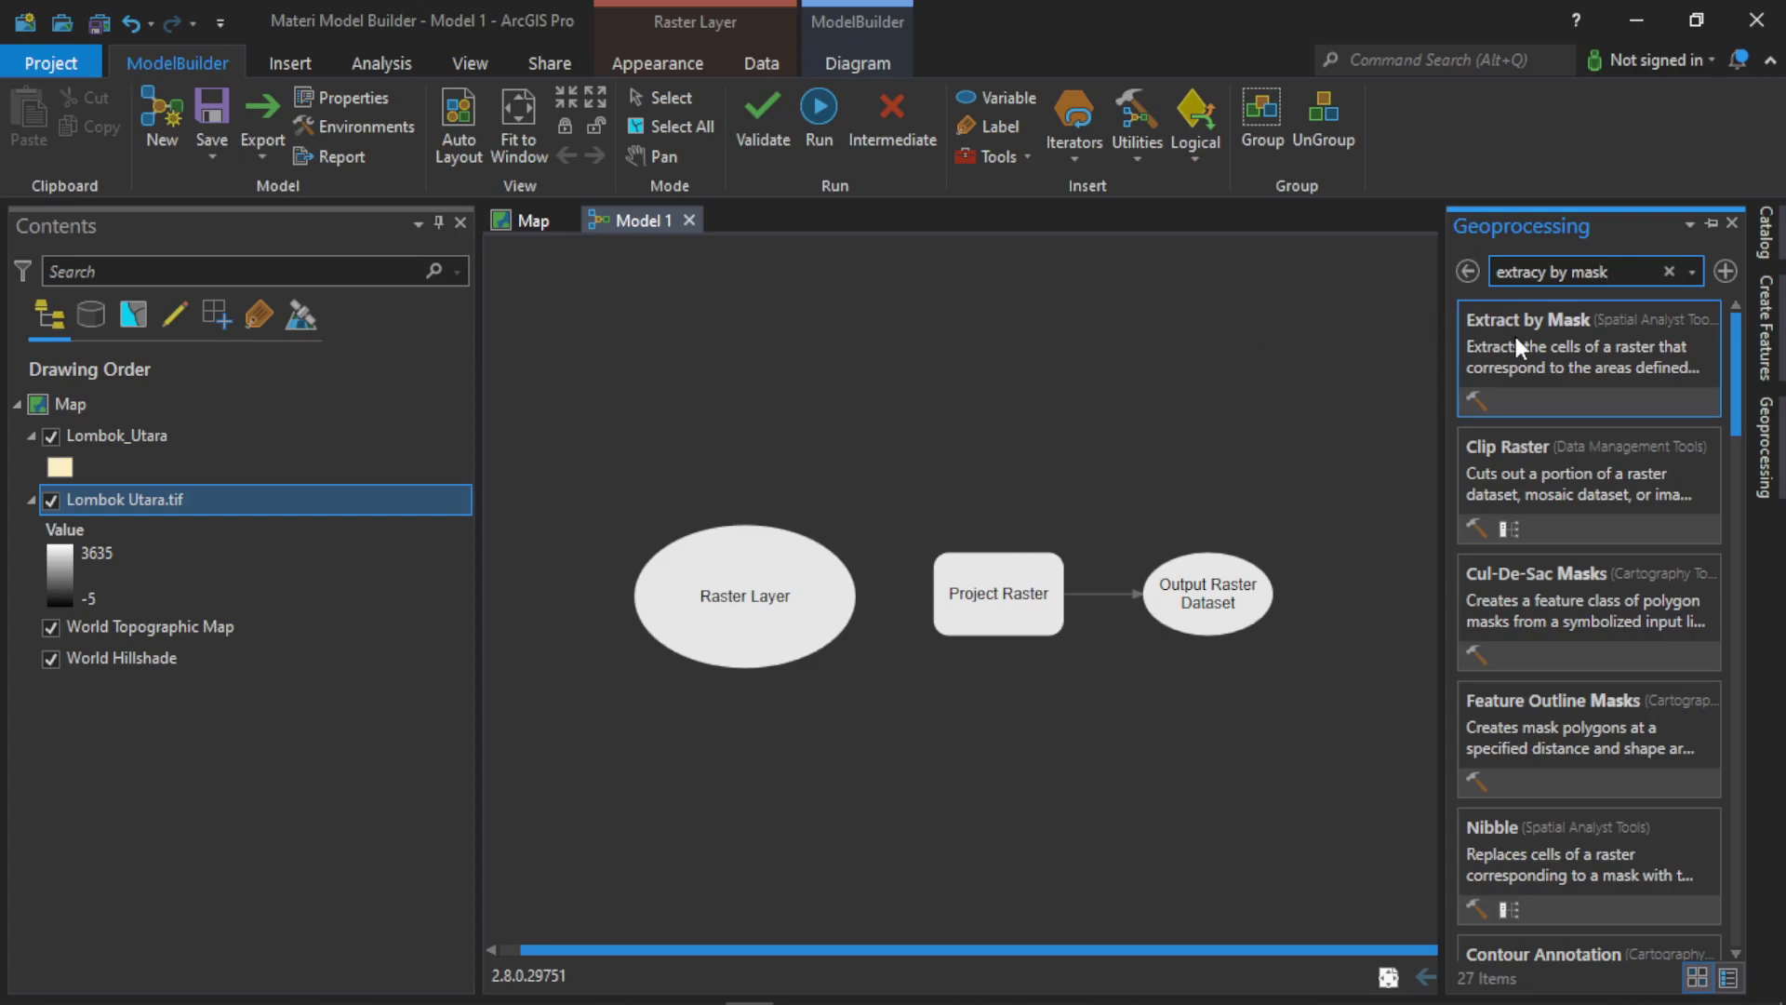
pyautogui.moveTo(1516, 337); pyautogui.dragTo(1359, 586)
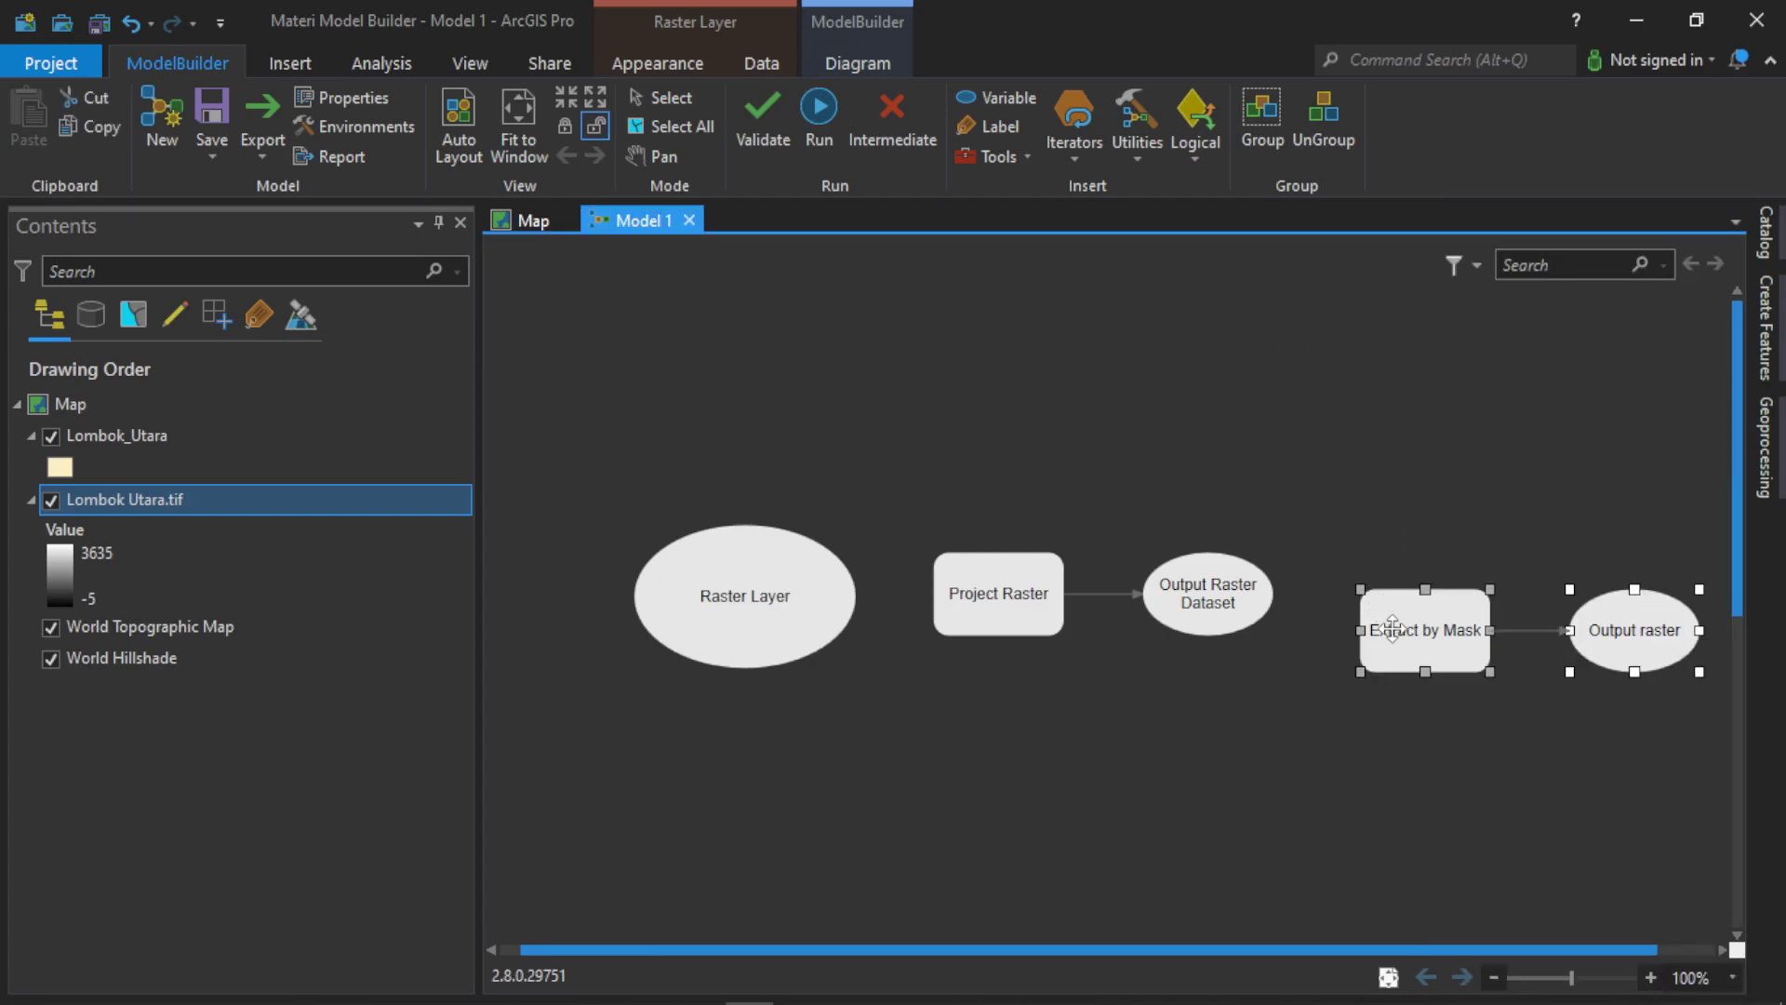
pyautogui.click(1363, 746)
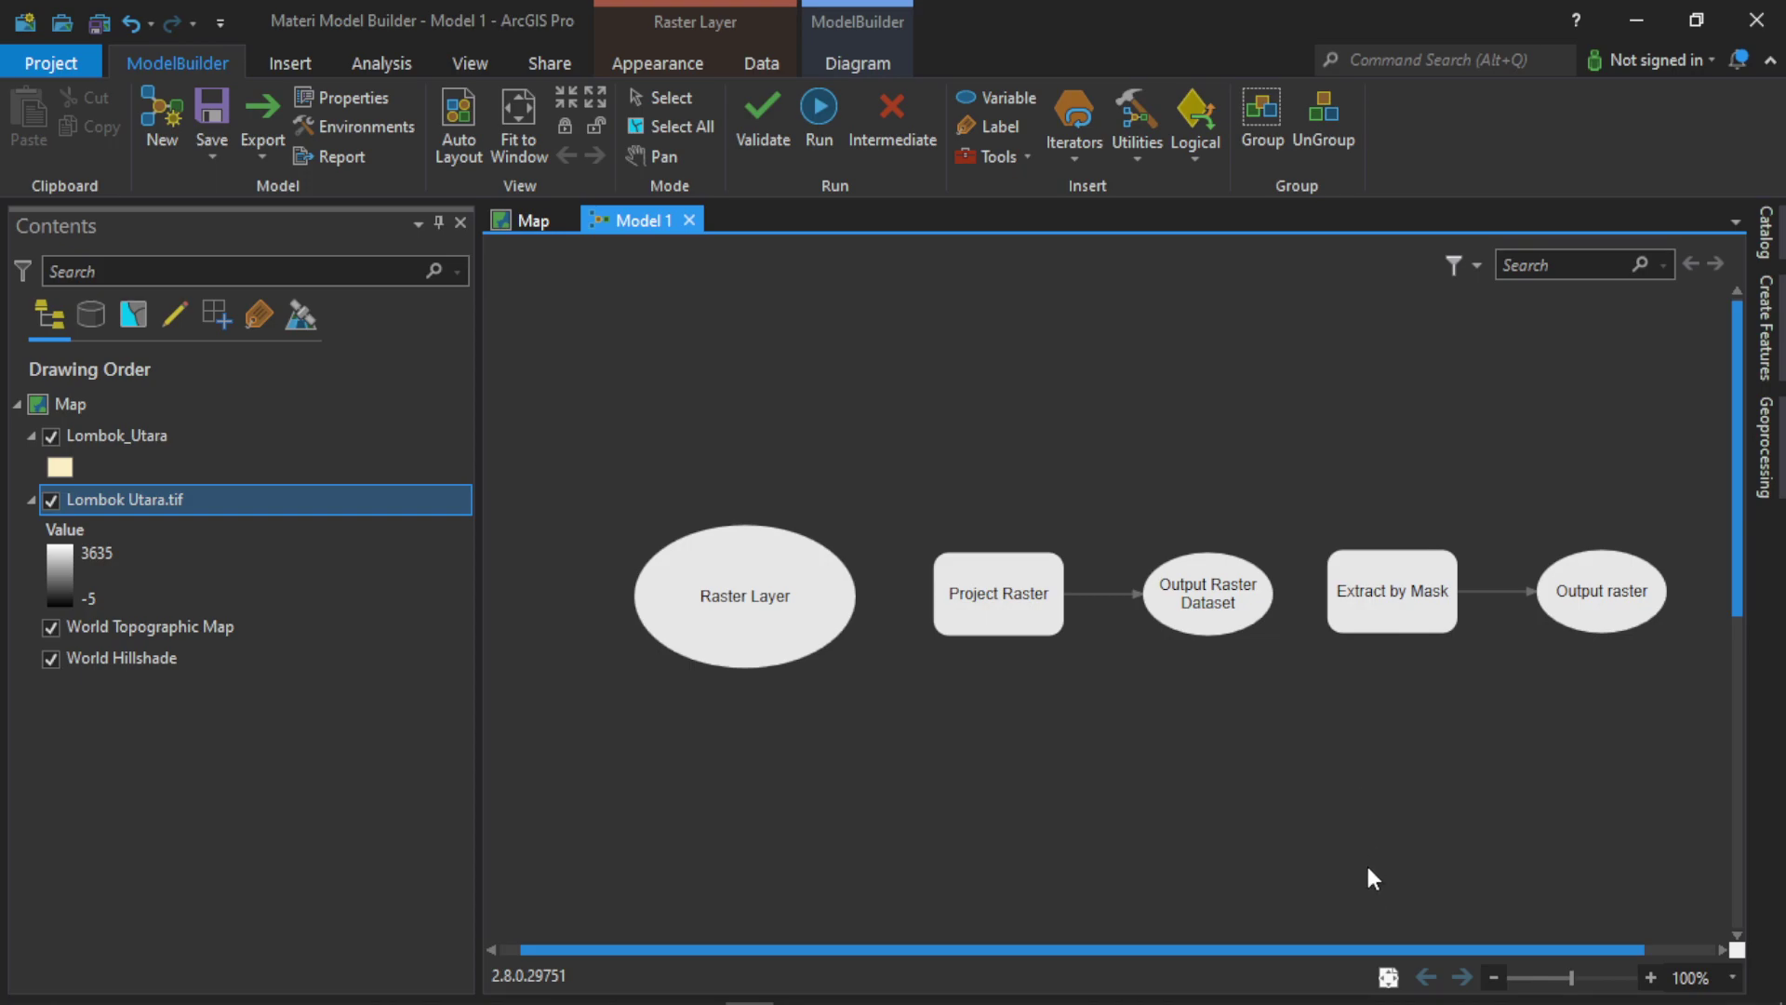
pyautogui.scroll(-1, 1365, 861)
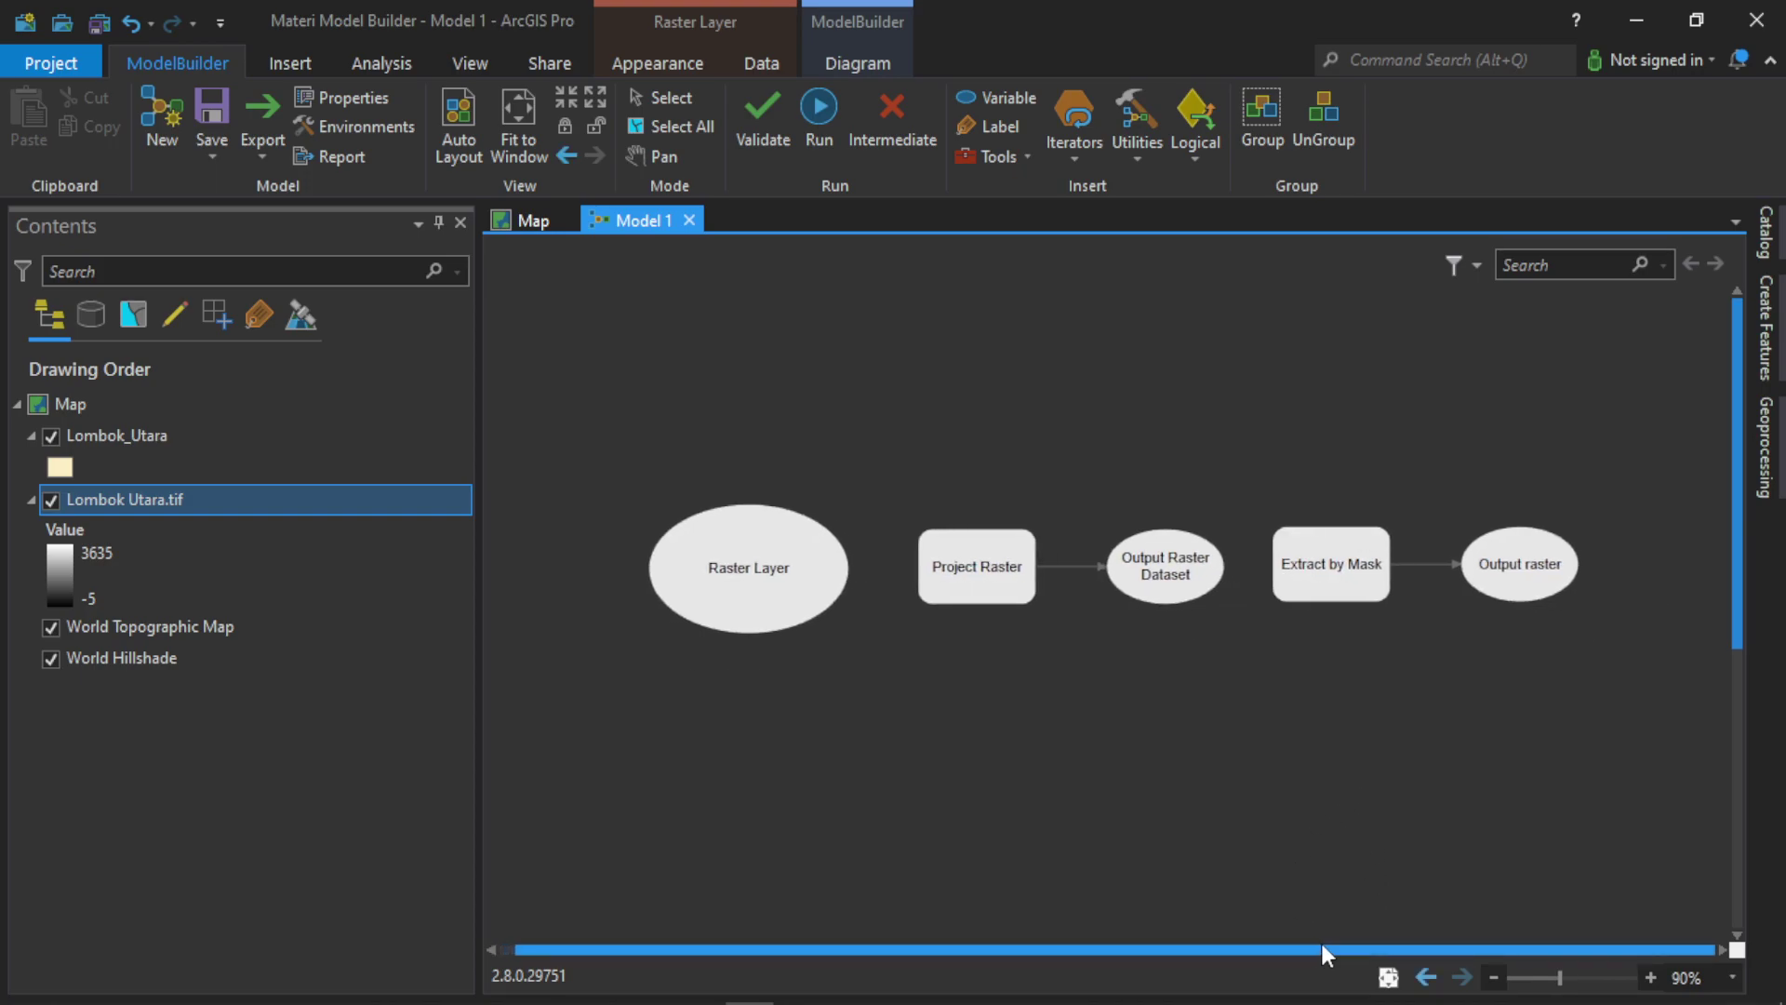
pyautogui.scroll(1, 1056, 744)
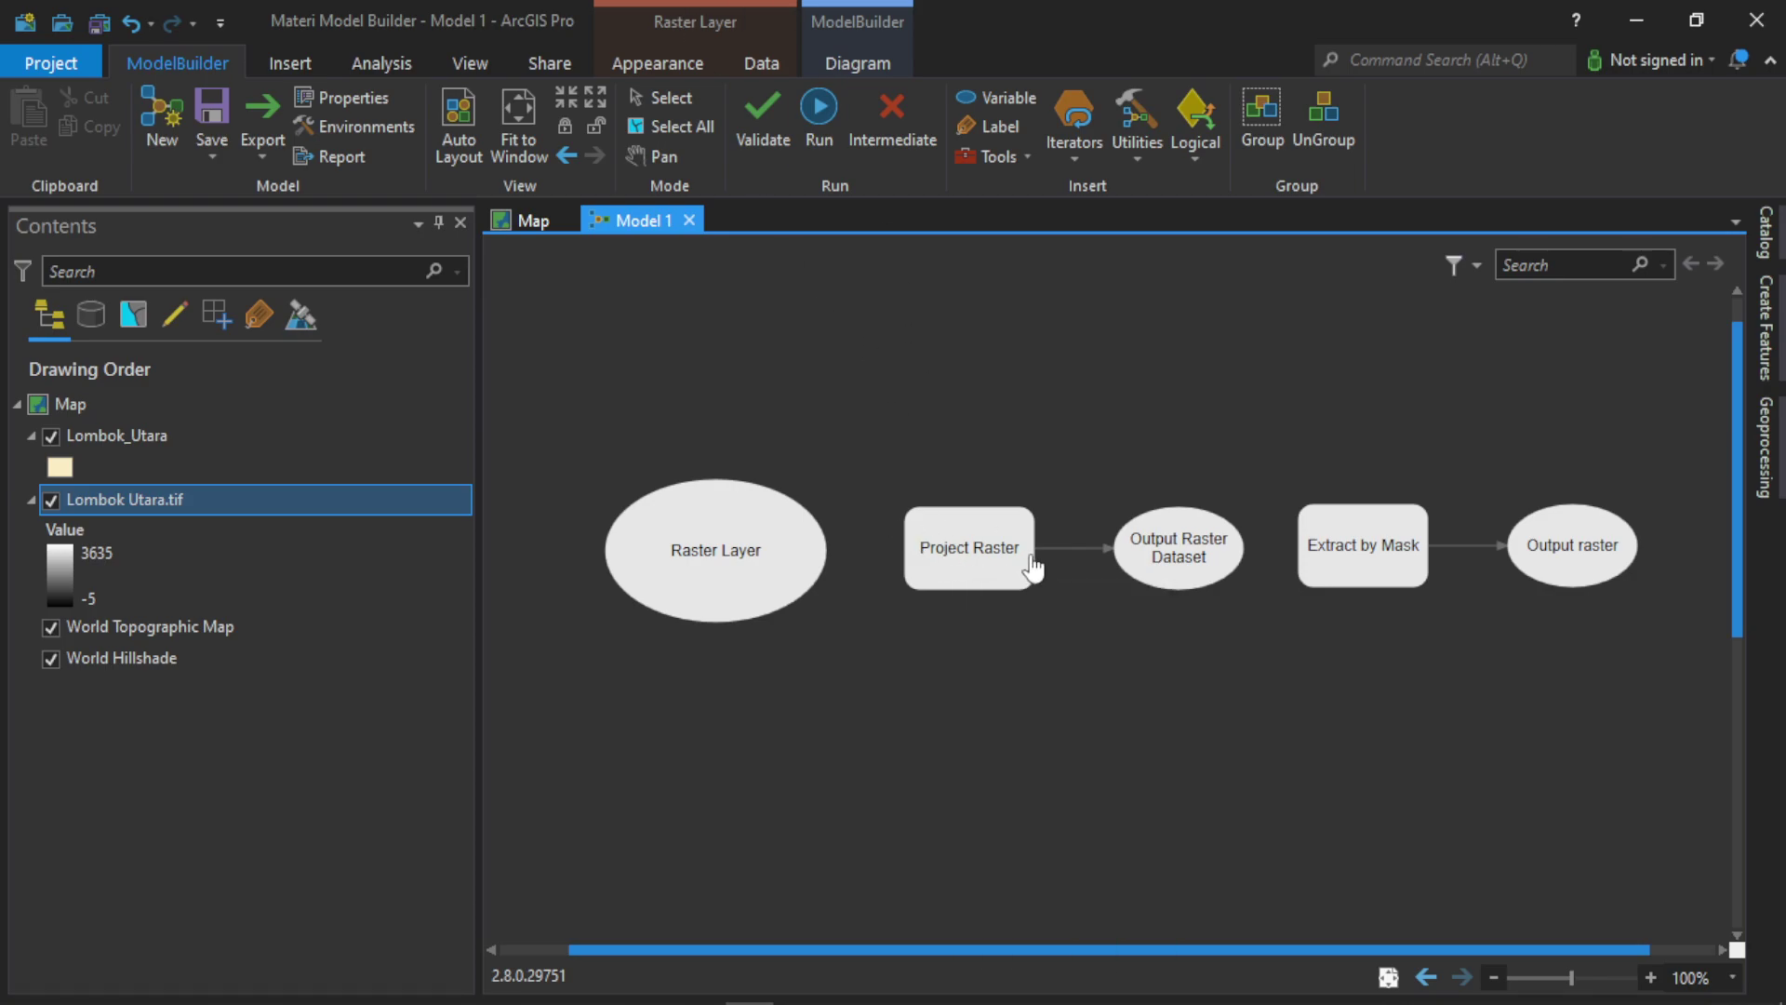
# Examine which parameters the Project Raster tool in the model needs, and close its settings without changes.
pyautogui.moveTo(984, 573)
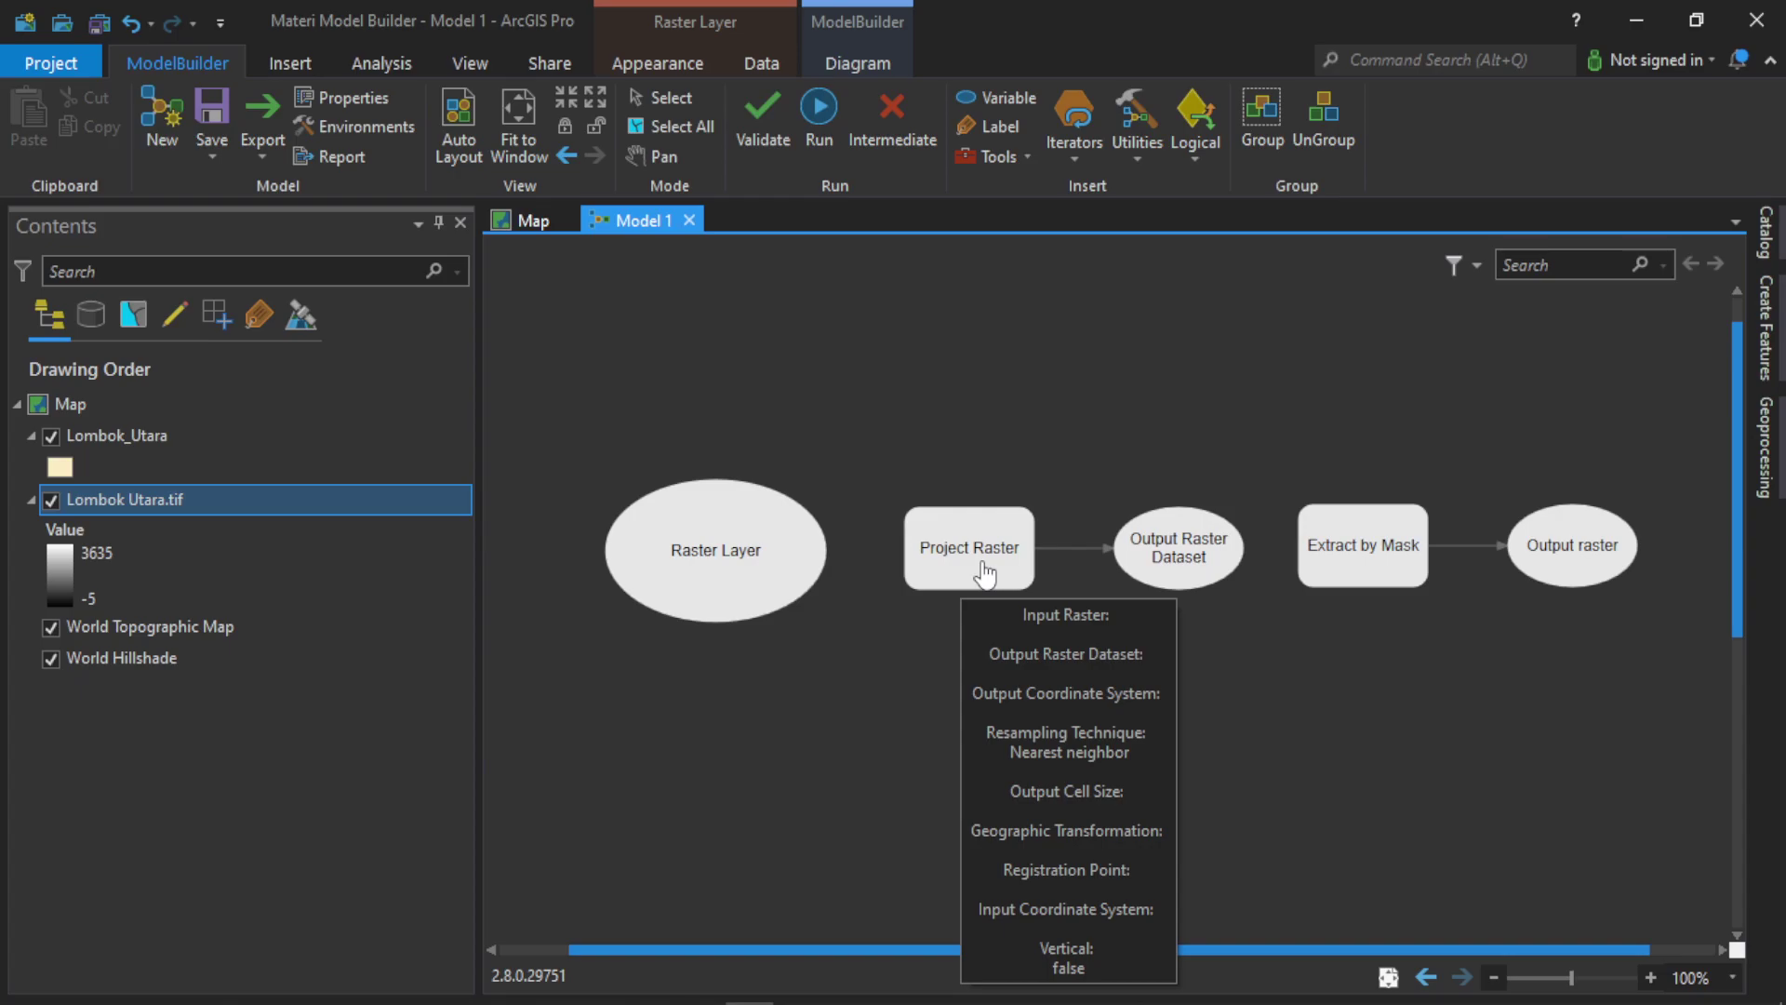
pyautogui.doubleClick(984, 574)
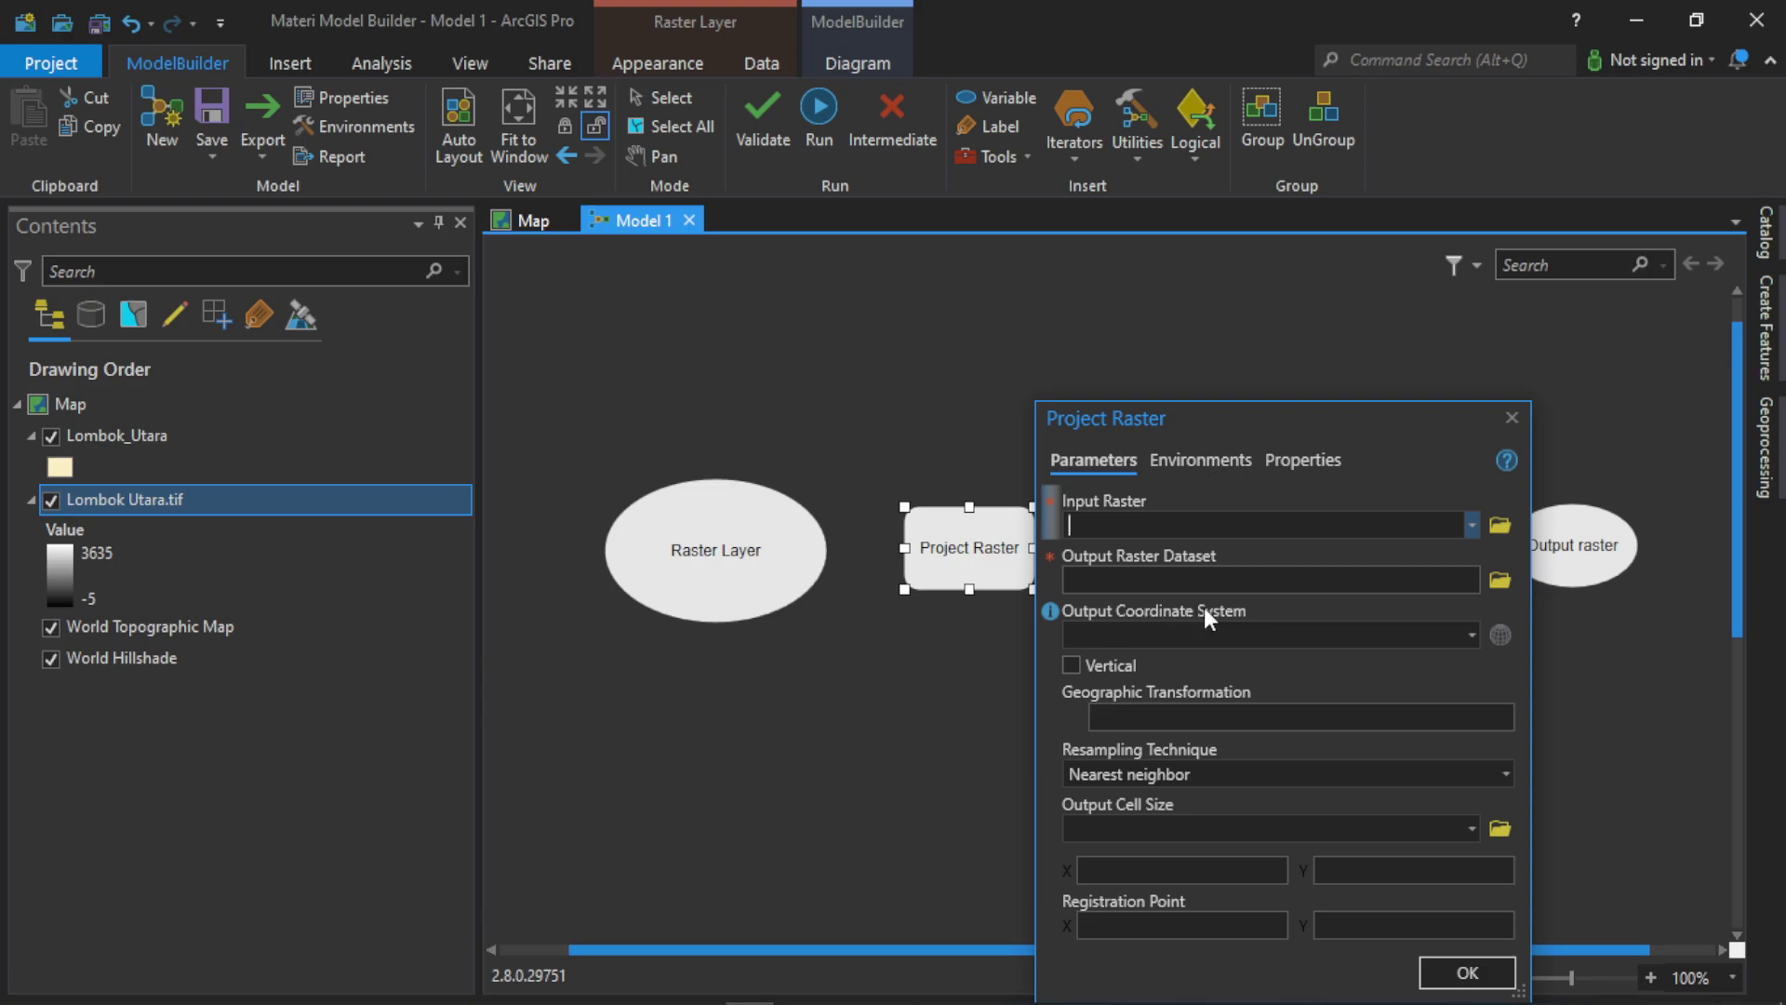
pyautogui.click(1511, 418)
pyautogui.doubleClick(1030, 553)
pyautogui.click(1511, 418)
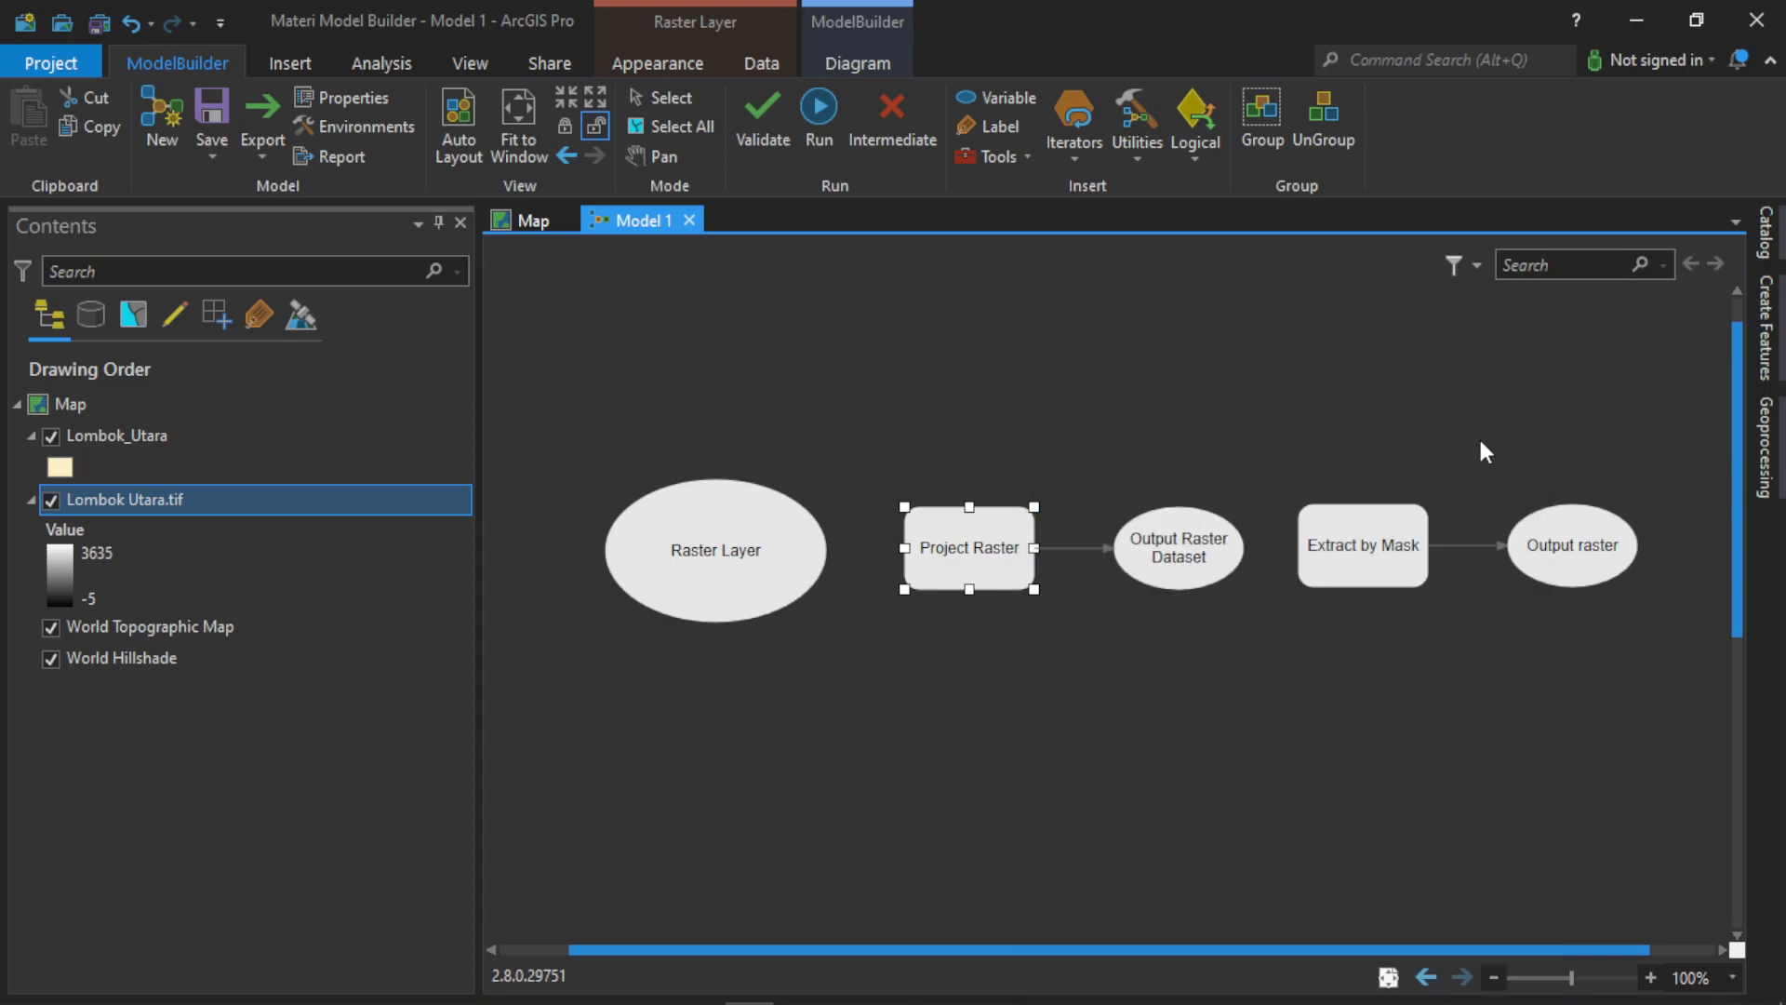
pyautogui.doubleClick(981, 556)
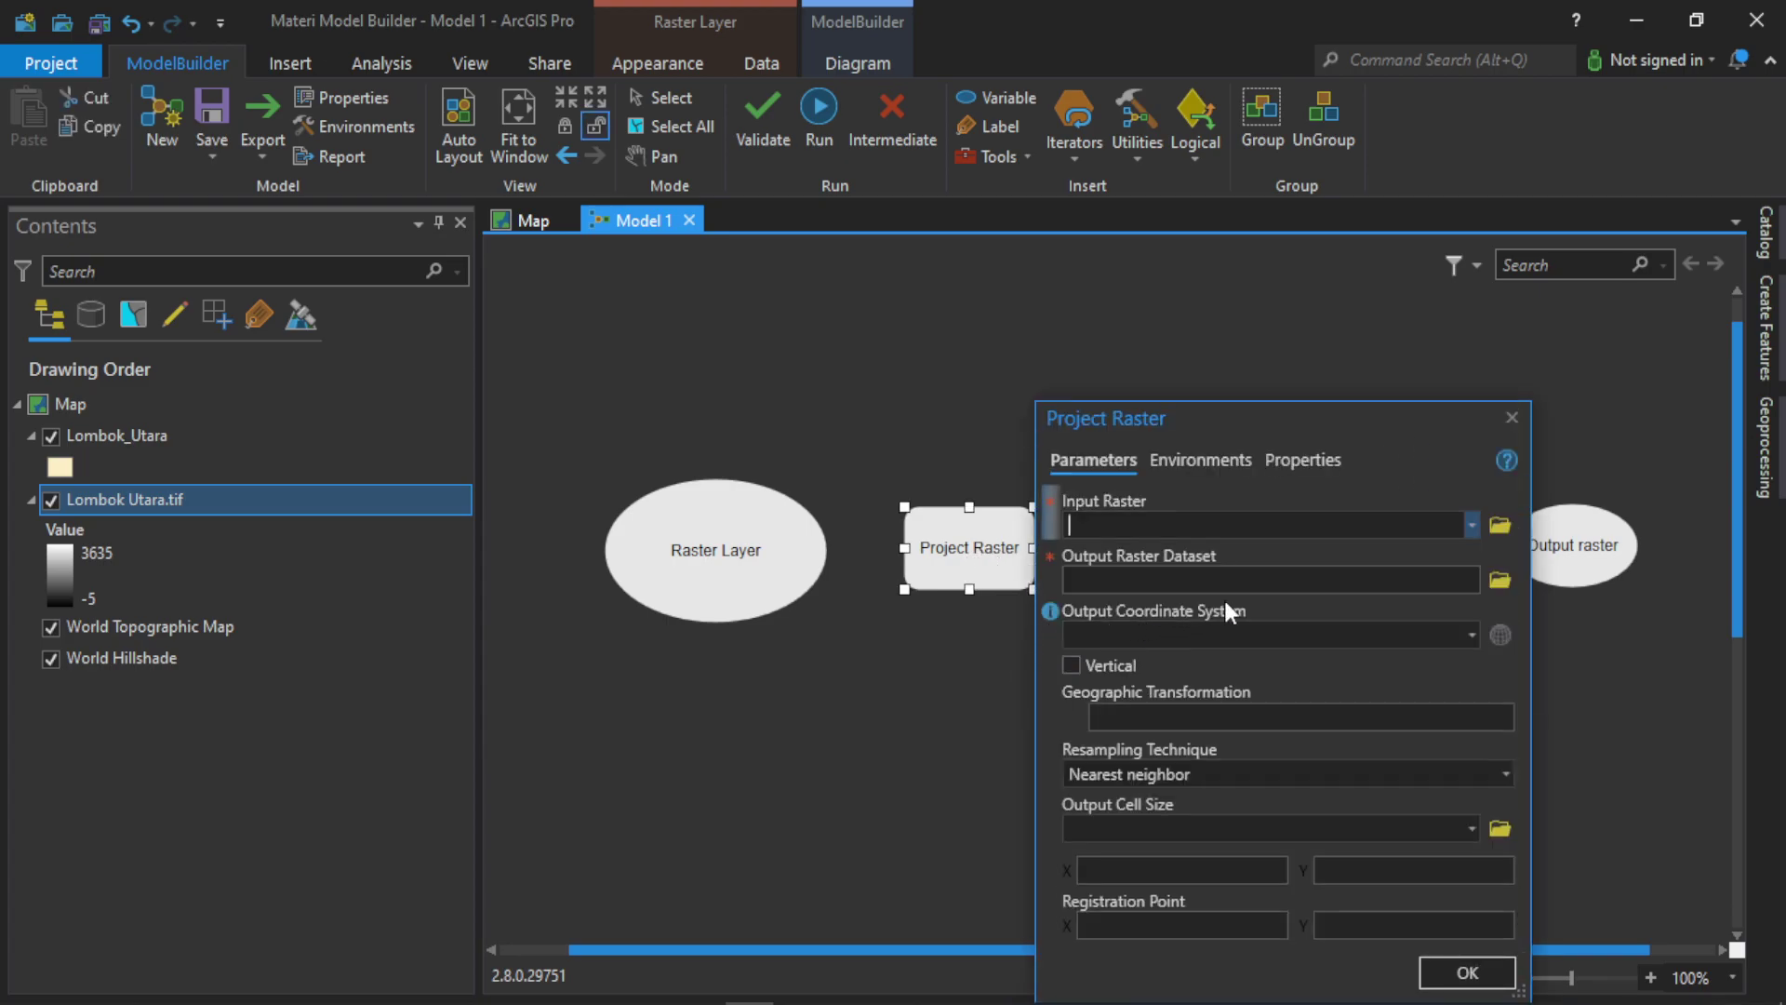
pyautogui.click(1511, 418)
pyautogui.click(1200, 414)
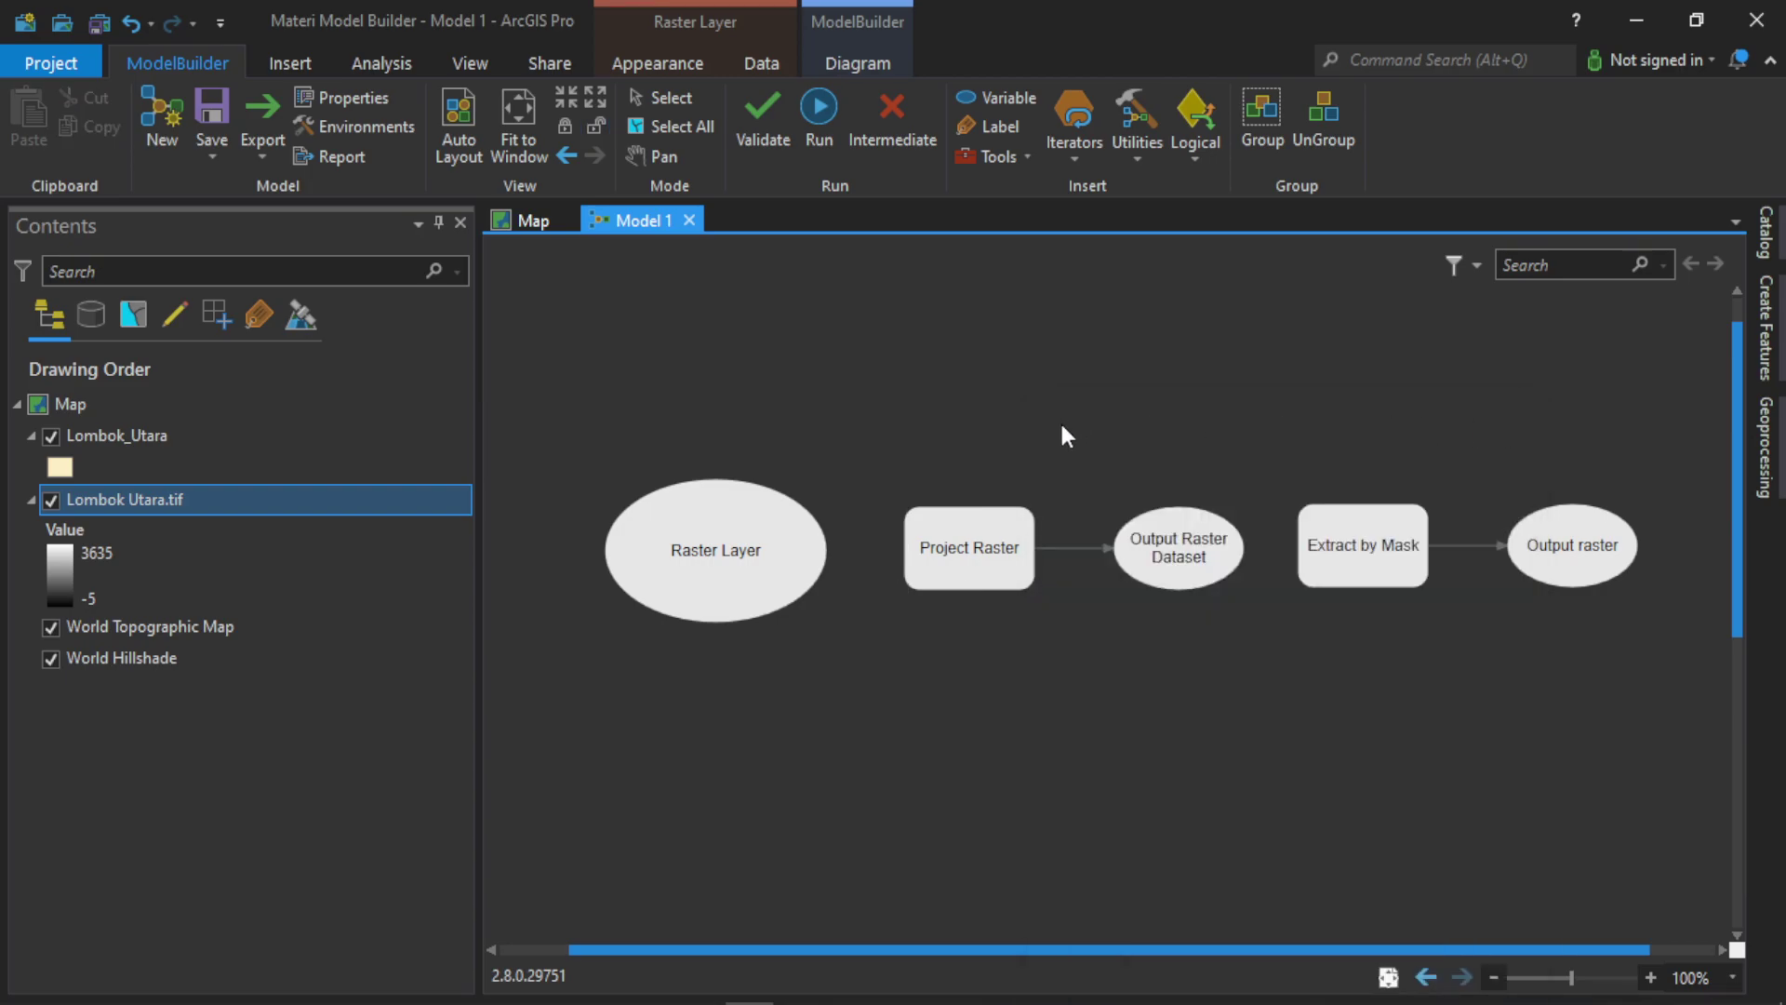
# Create a variable from Project Raster's Output Coordinate System parameter and place its oval directly above the tool.
pyautogui.rightClick(973, 540)
pyautogui.click(940, 553)
pyautogui.rightClick(939, 551)
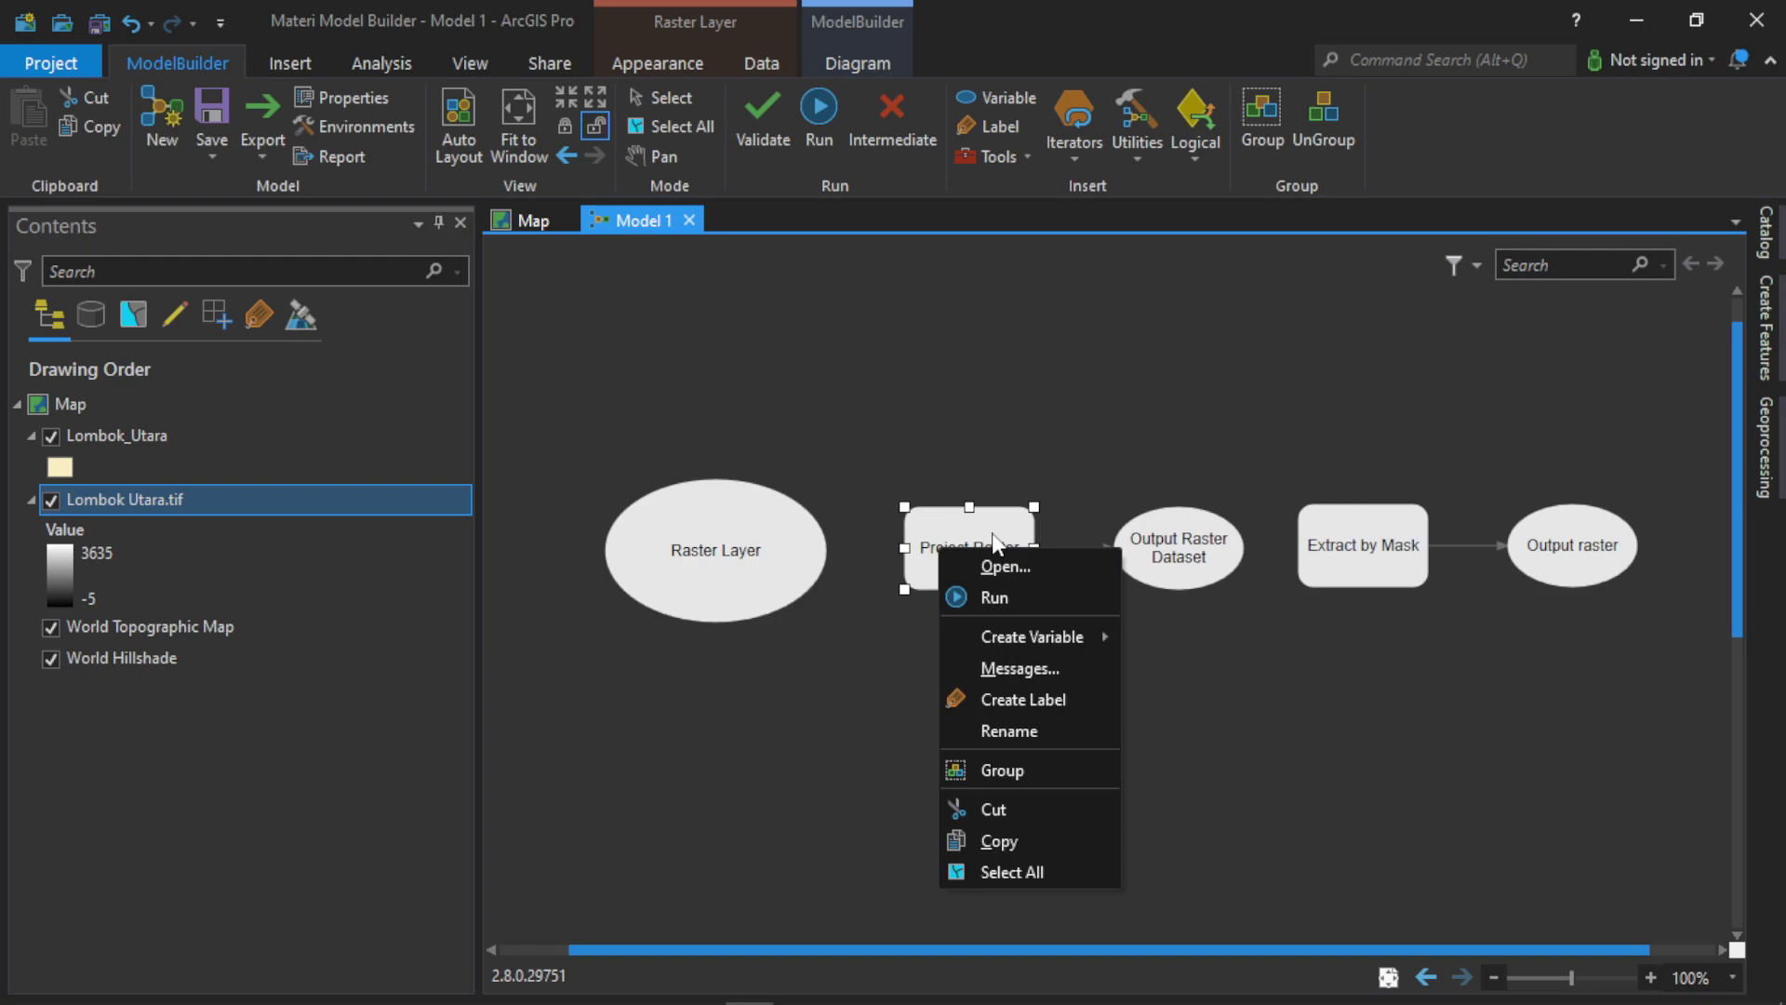
pyautogui.moveTo(1037, 631)
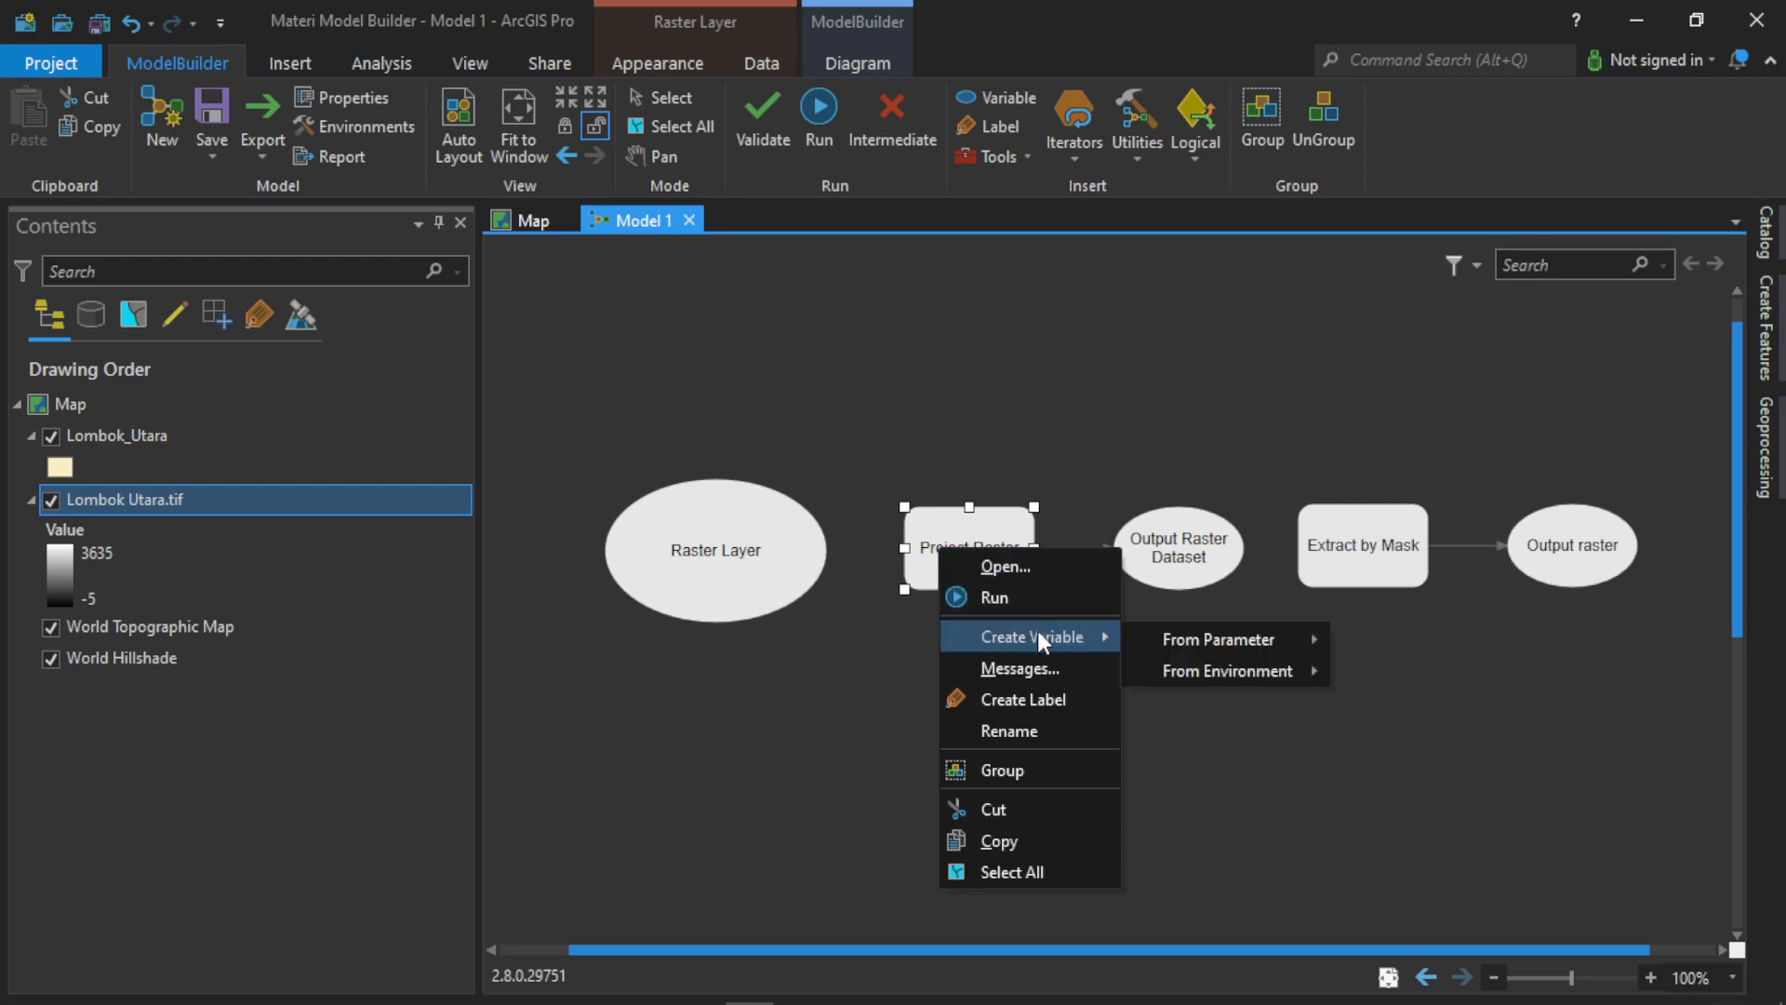
pyautogui.moveTo(1188, 632)
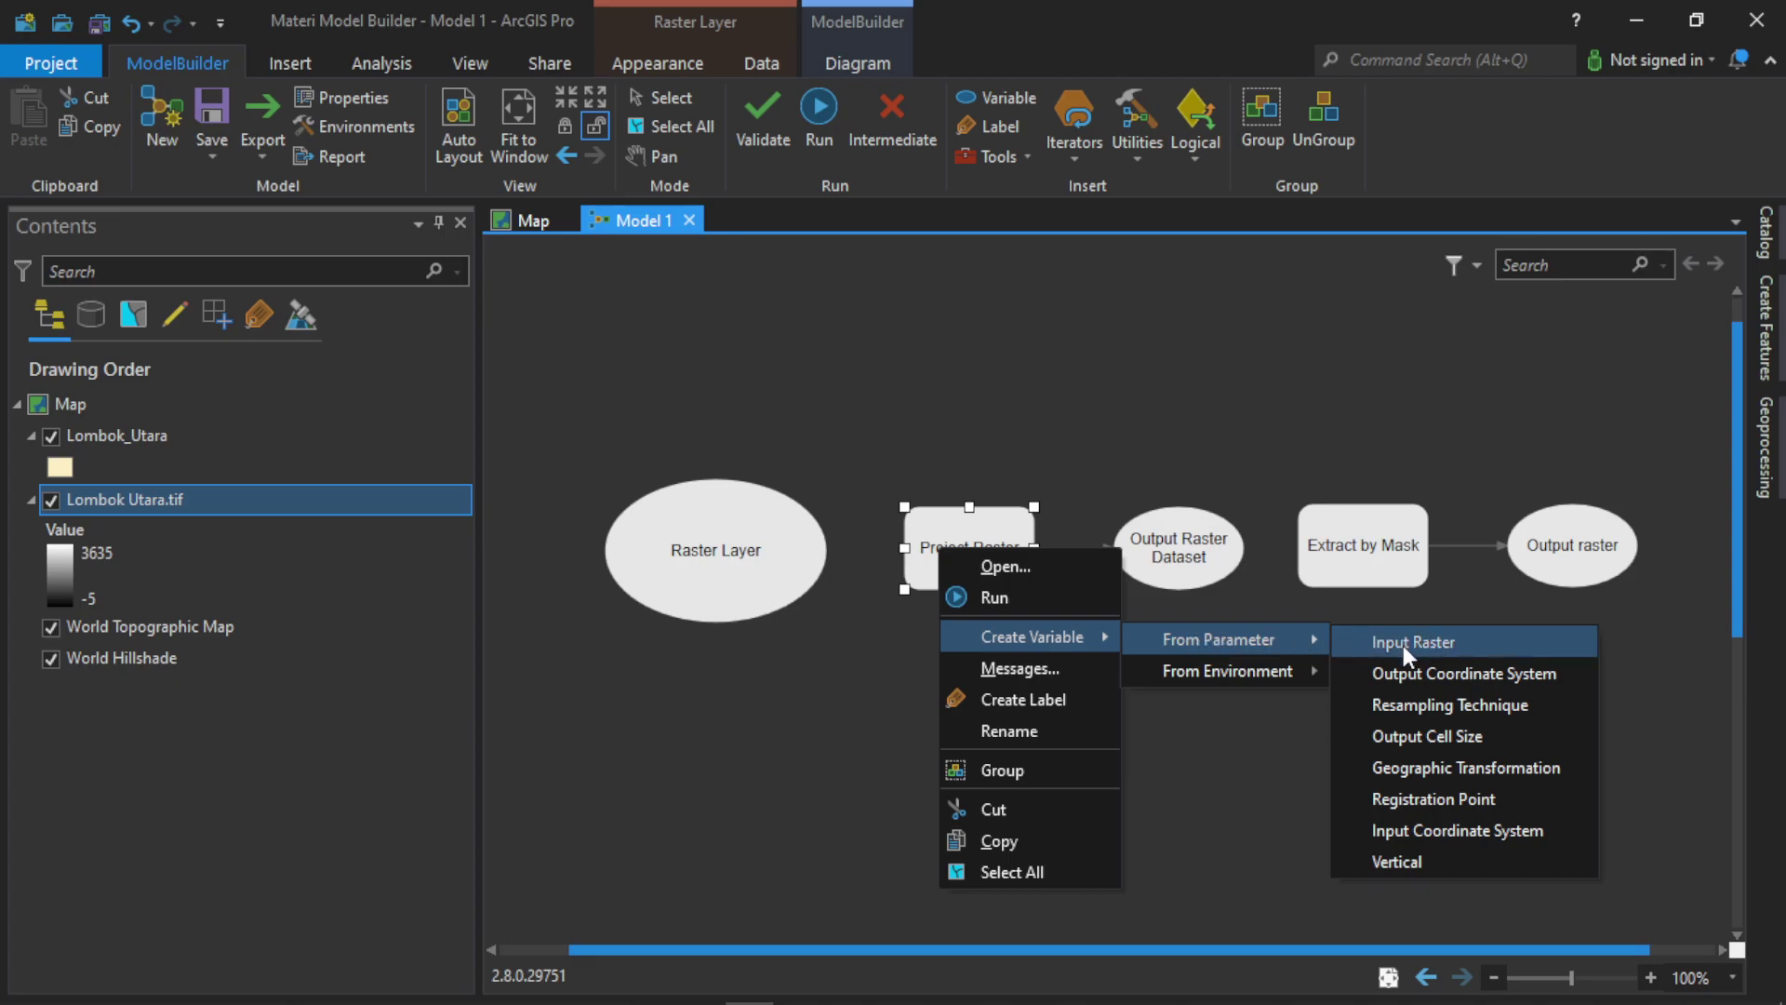
pyautogui.click(1410, 672)
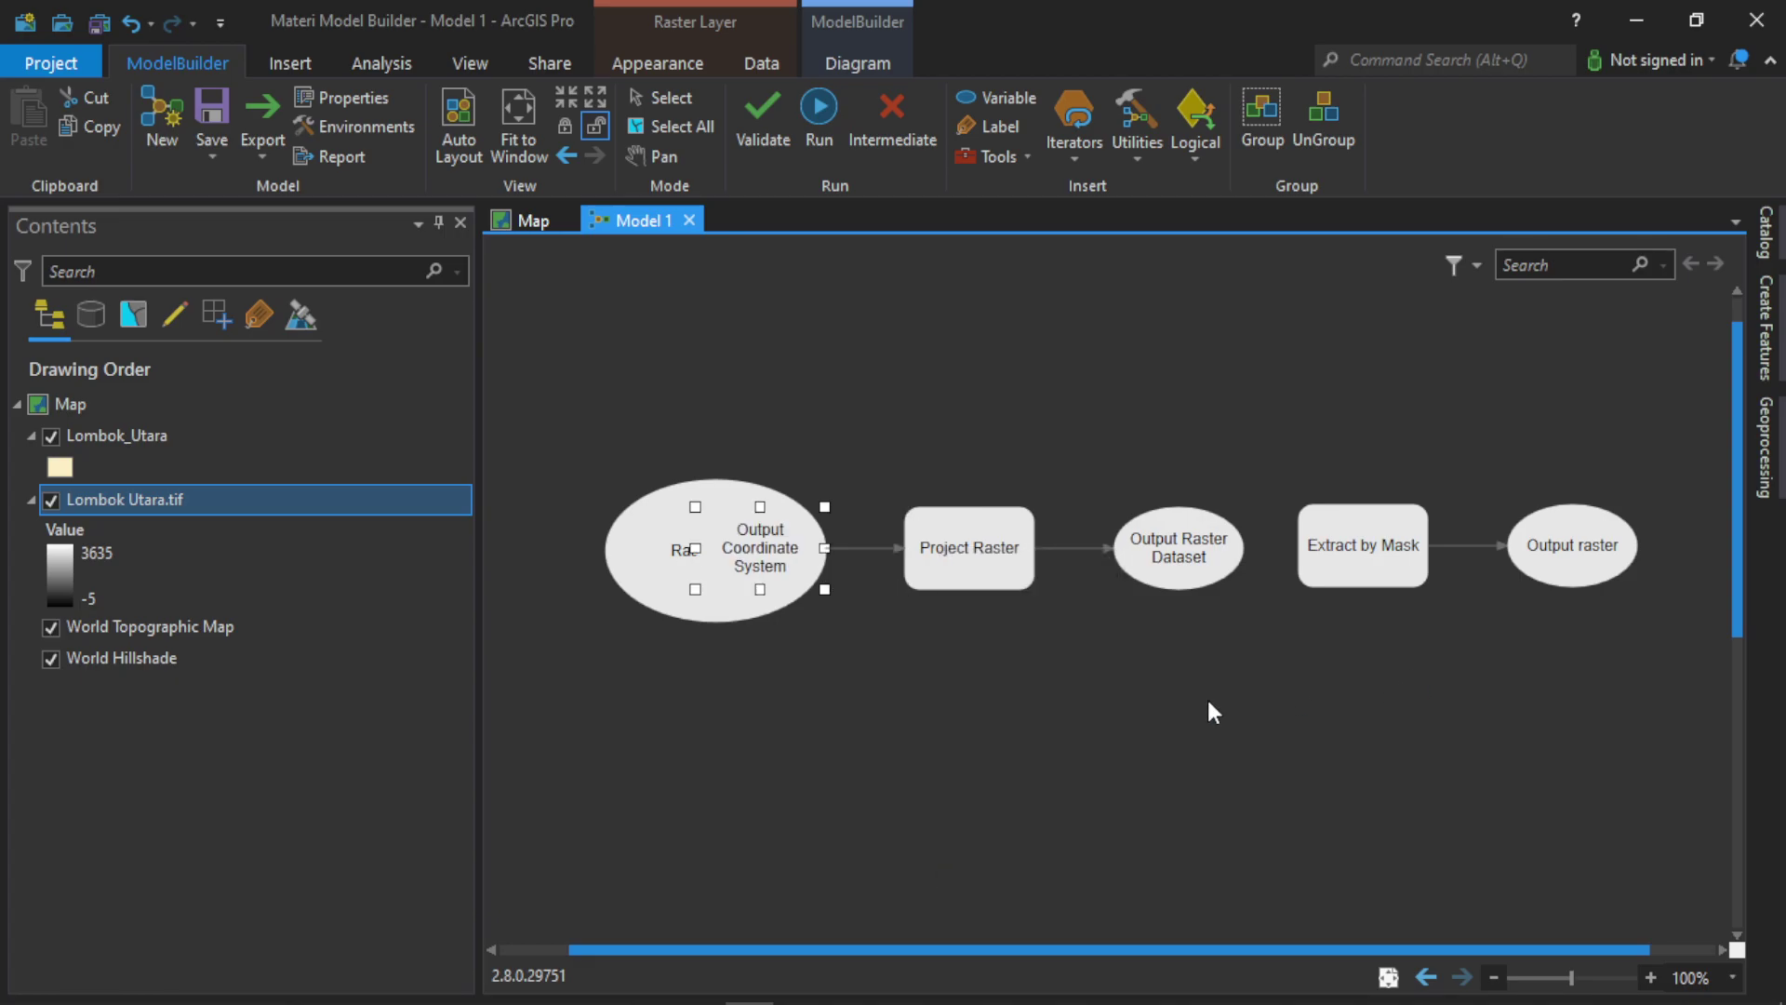
pyautogui.click(840, 610)
pyautogui.moveTo(775, 549); pyautogui.dragTo(977, 400)
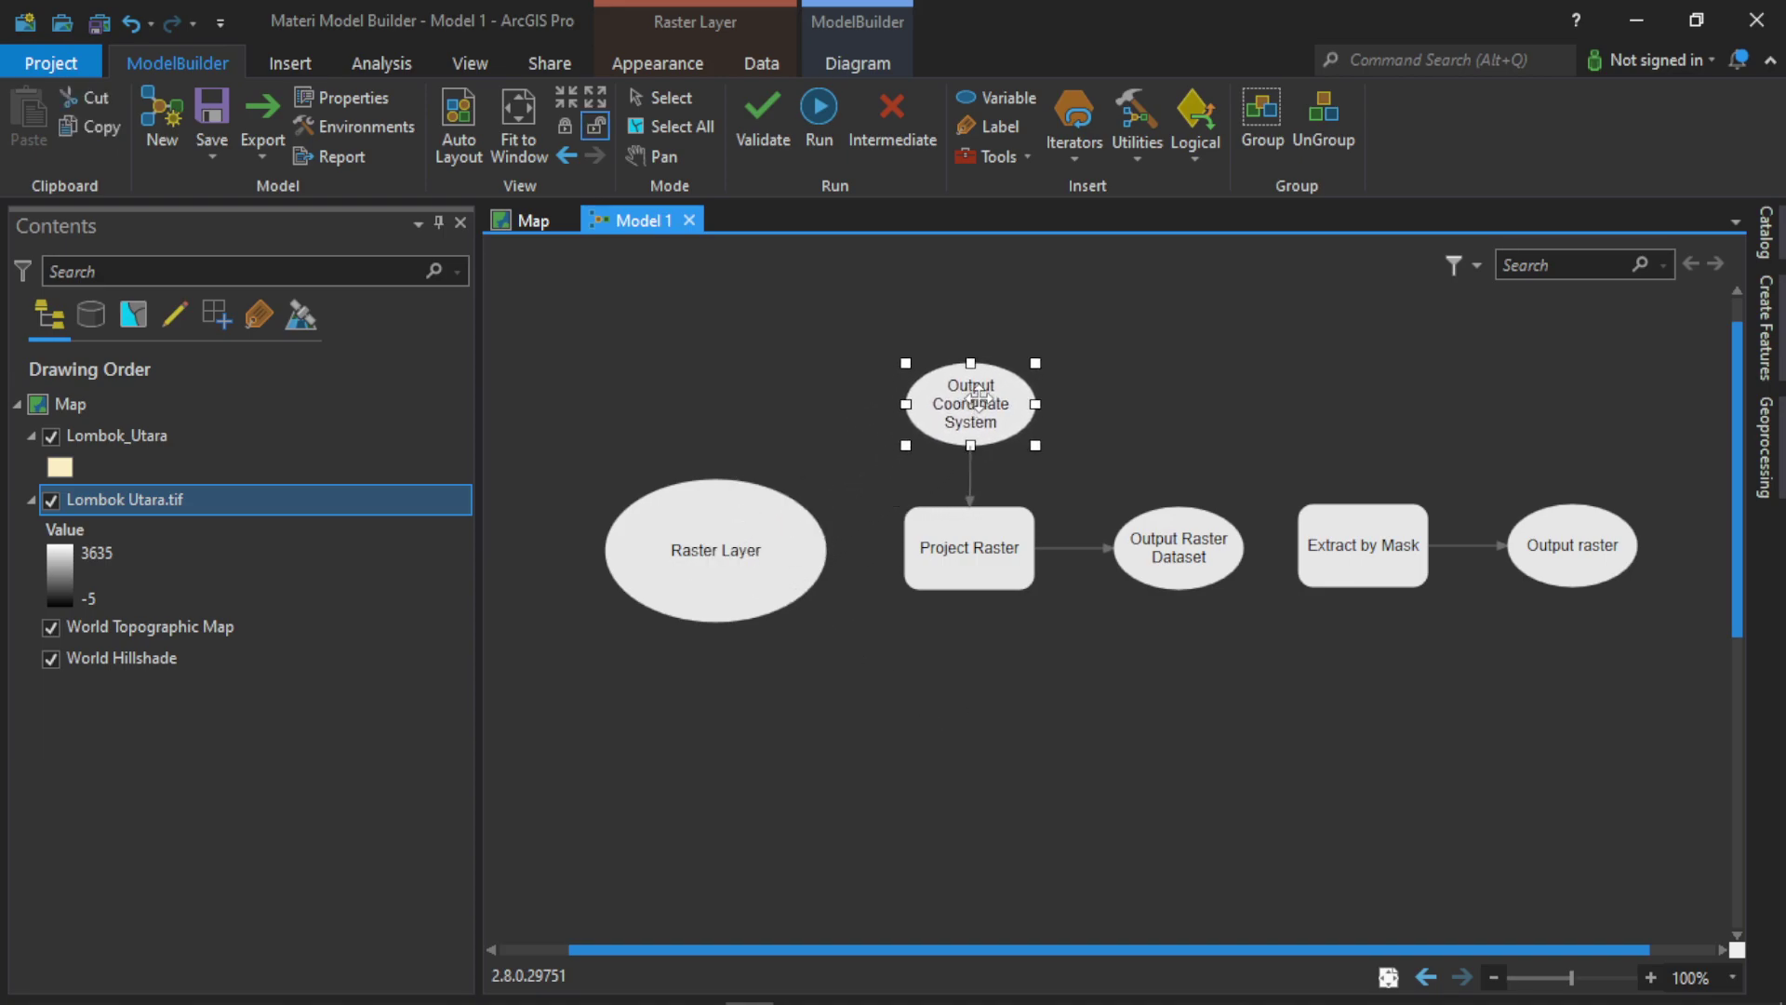
pyautogui.click(979, 679)
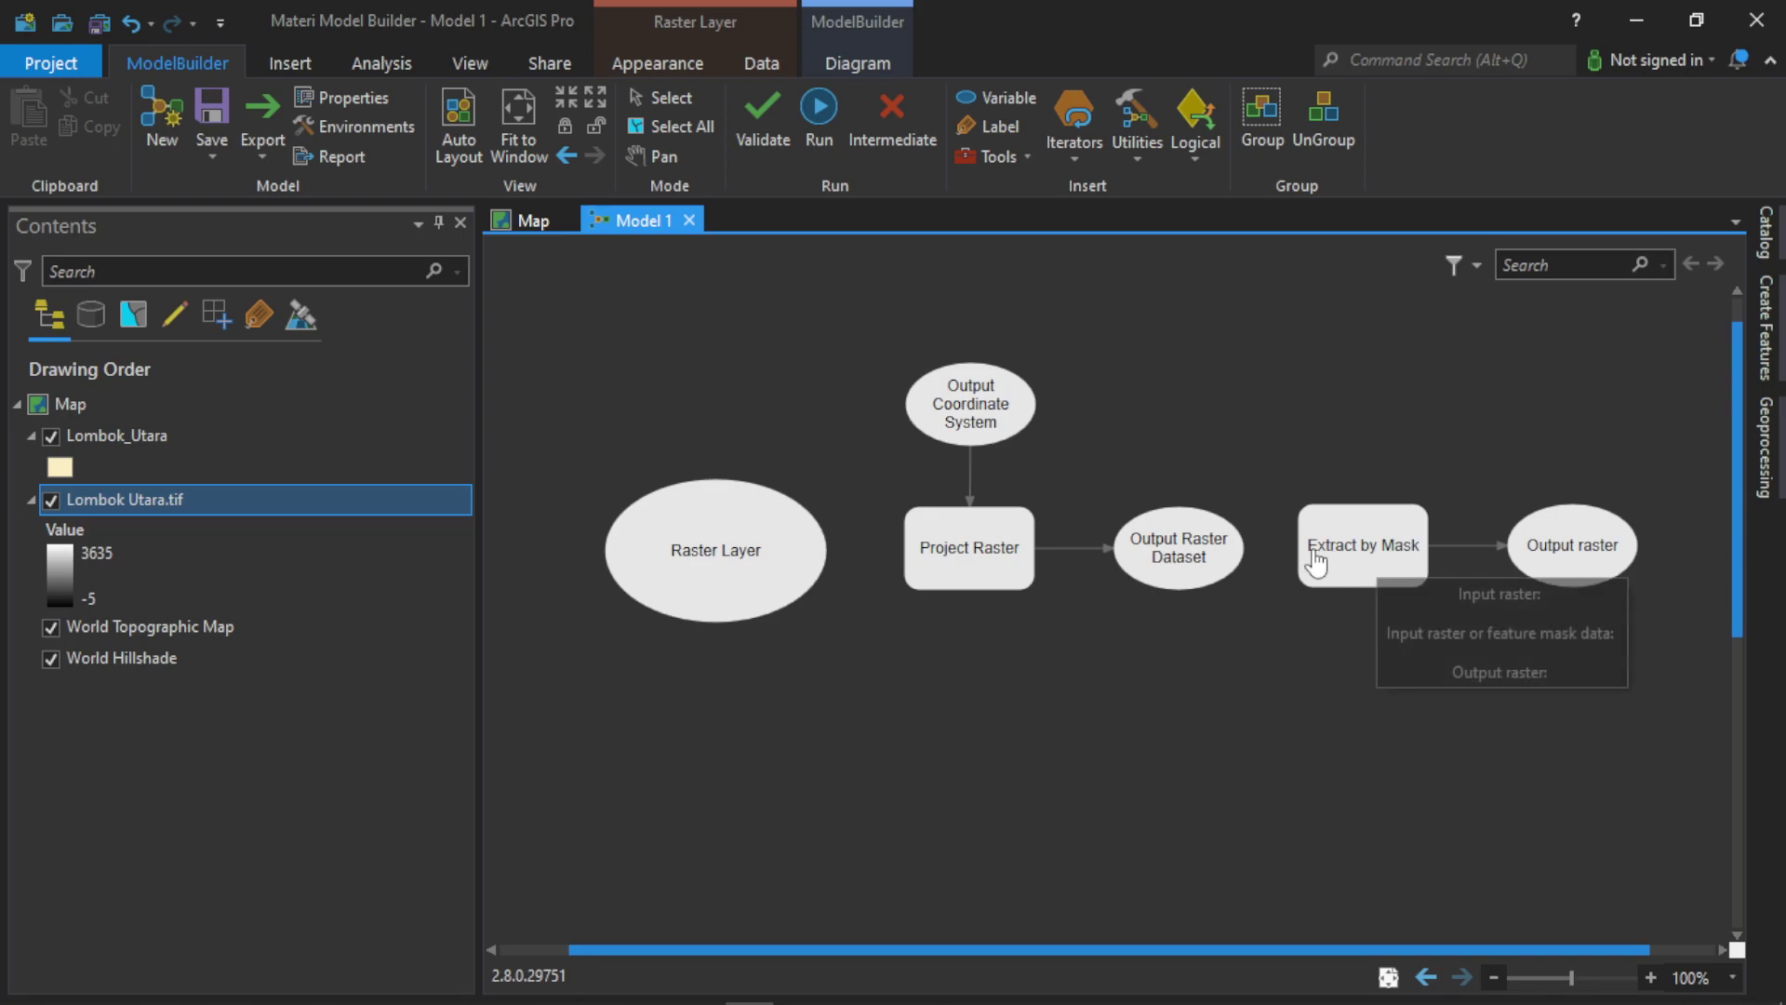
# Examine the parameters of the Project Raster and Extract by Mask tools, leaving their settings unchanged.
pyautogui.doubleClick(964, 540)
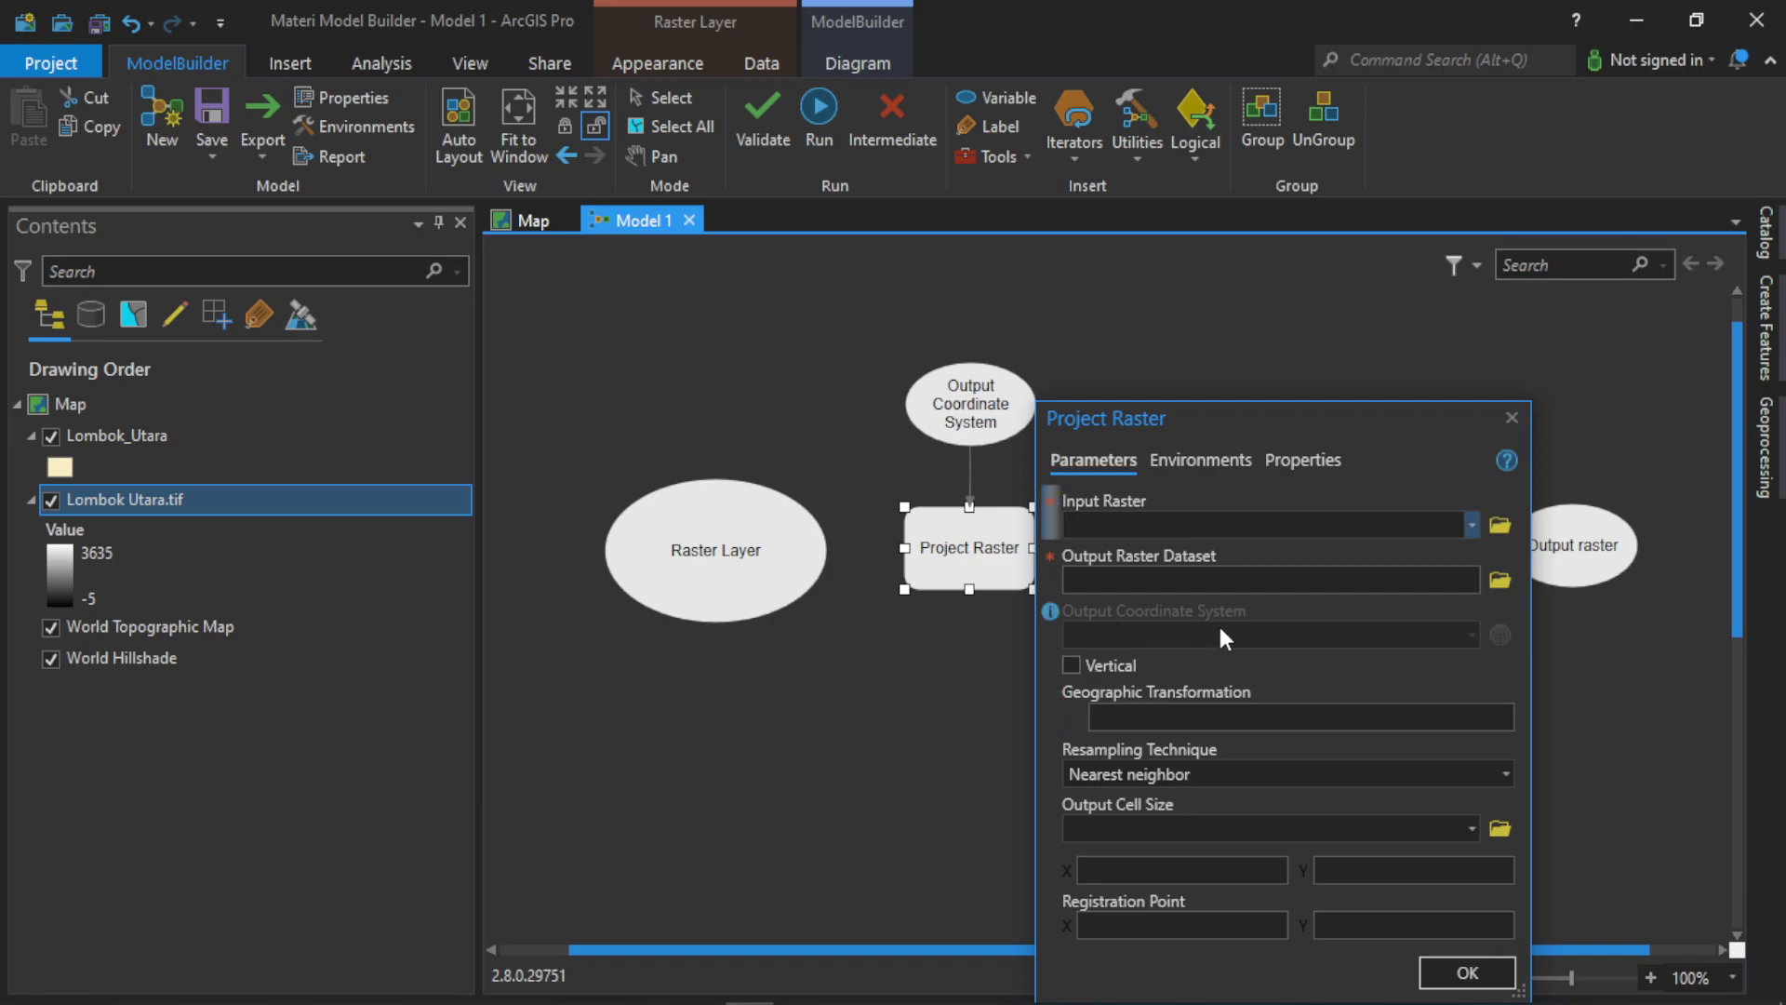
pyautogui.click(1511, 418)
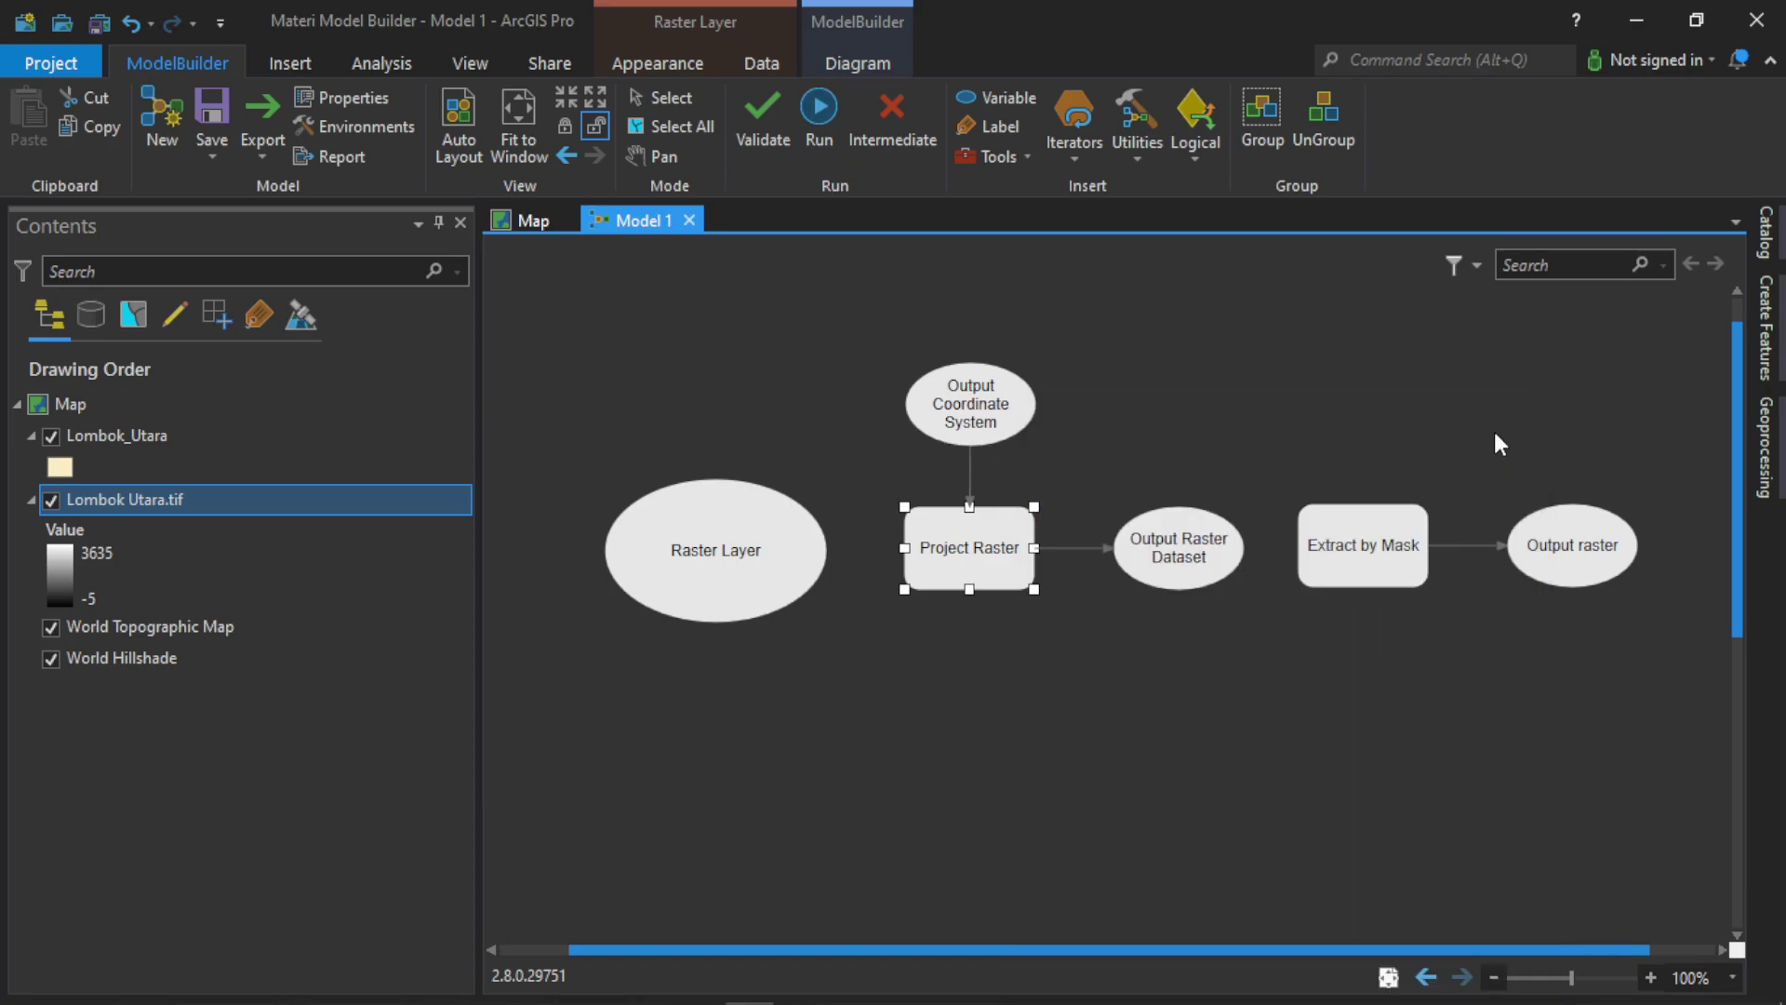
pyautogui.doubleClick(1331, 570)
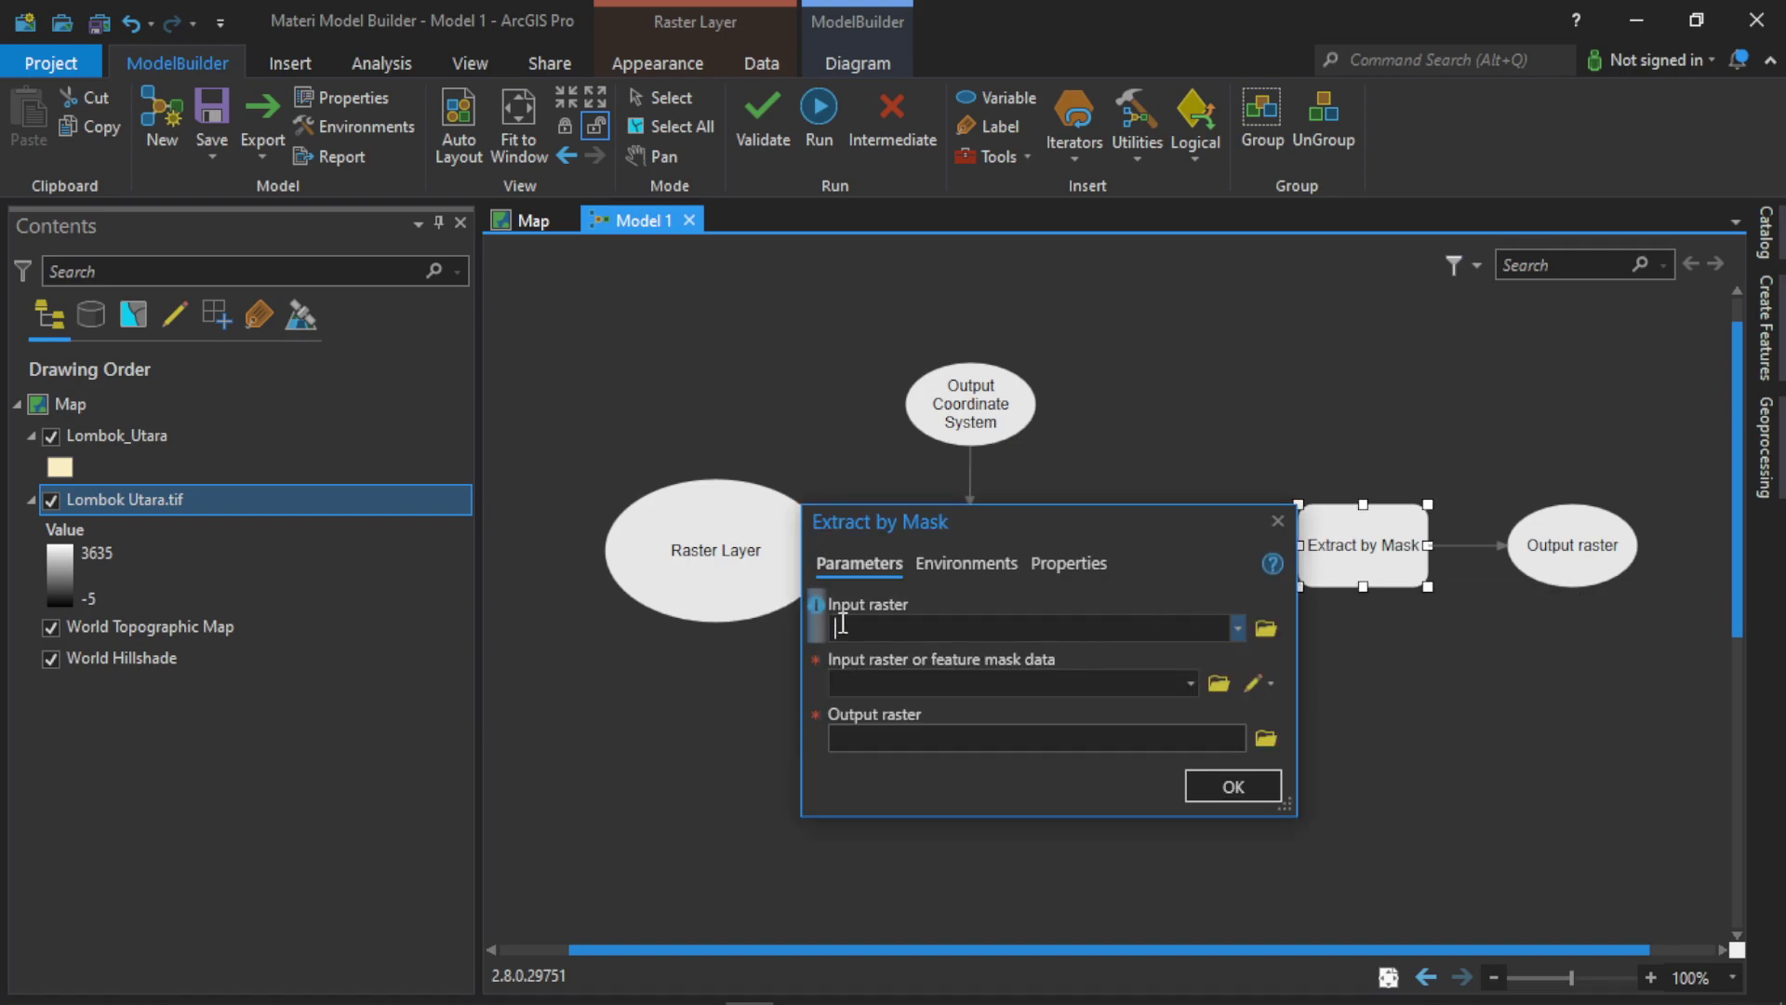
pyautogui.click(1277, 520)
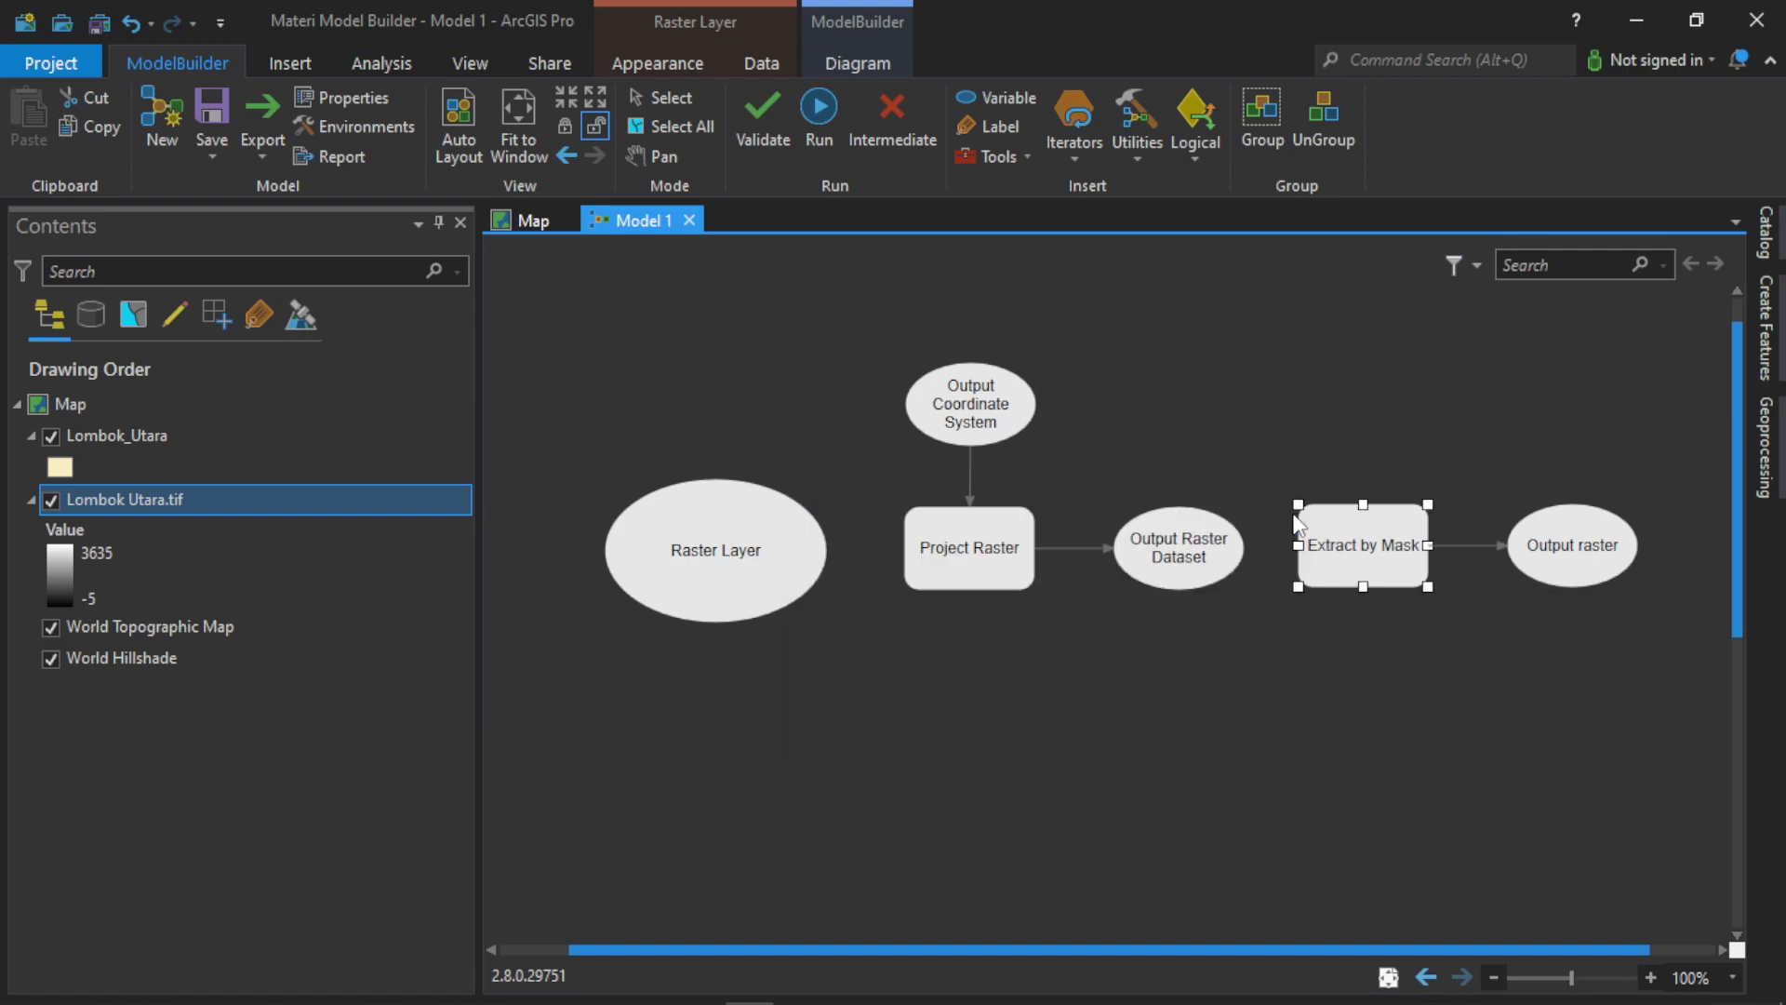
pyautogui.moveTo(1209, 571); pyautogui.dragTo(1342, 556)
pyautogui.doubleClick(1343, 548)
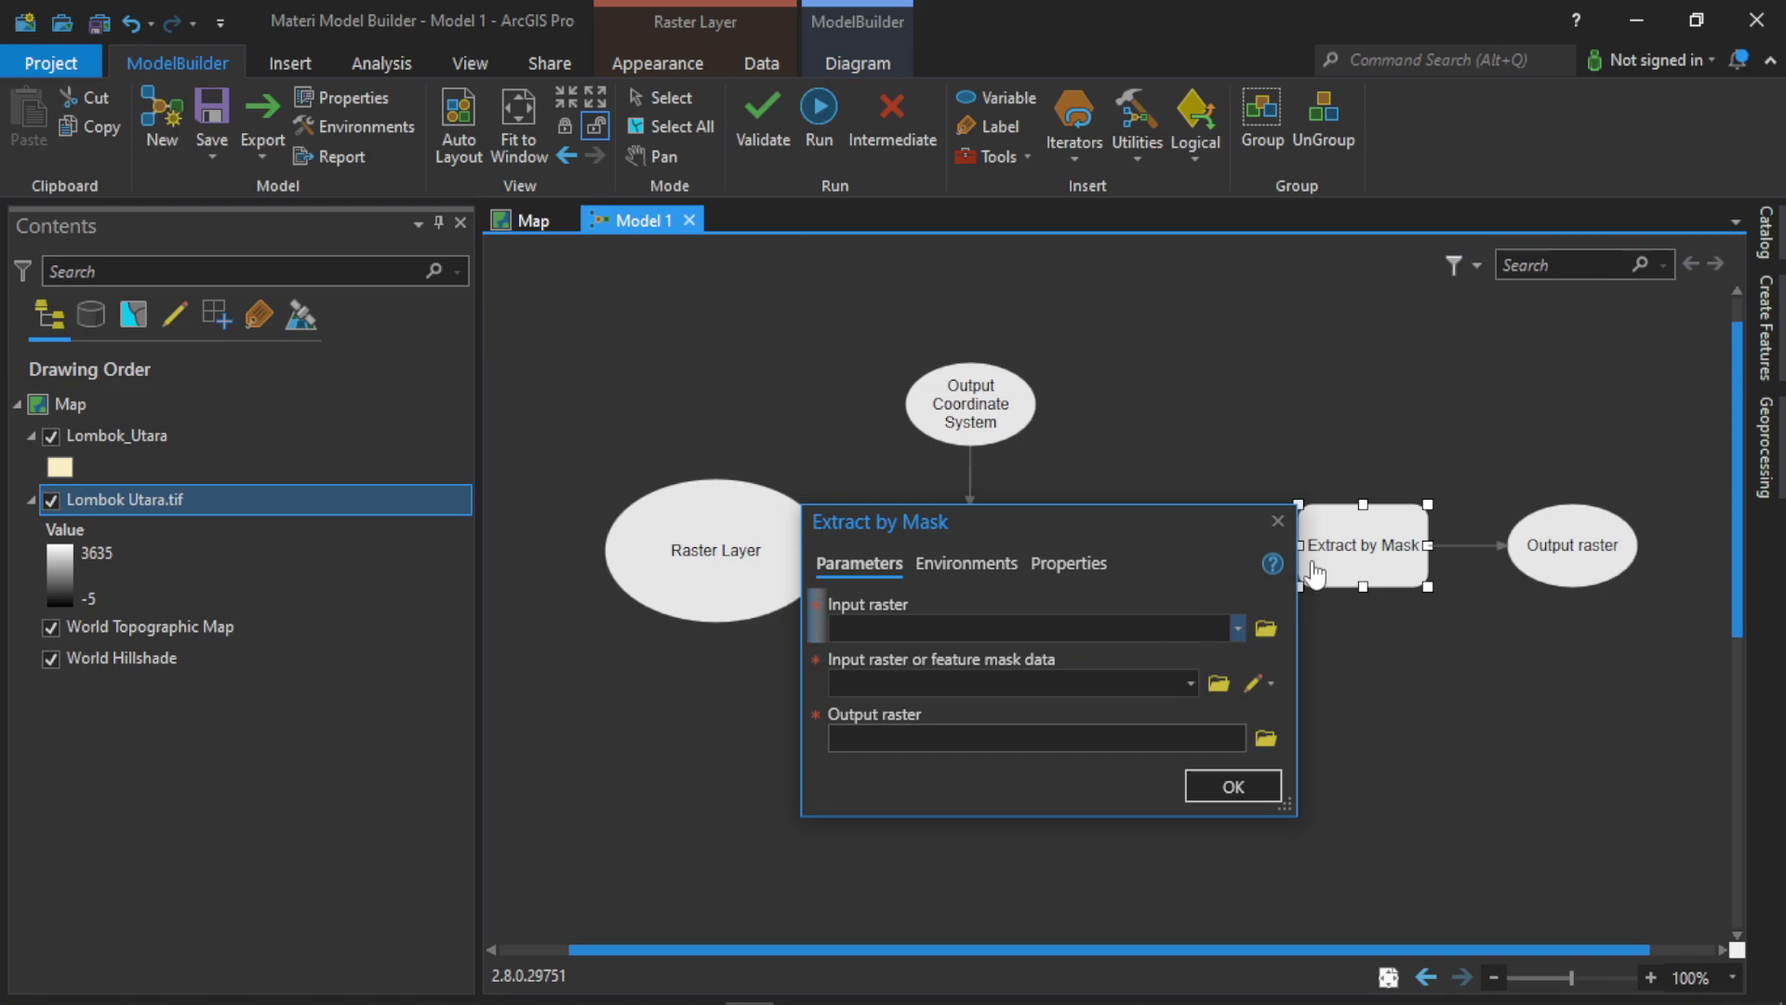
pyautogui.click(1291, 524)
# Create a variable from Extract by Mask's Input raster or feature mask data parameter and place its oval directly above the tool.
pyautogui.rightClick(1399, 528)
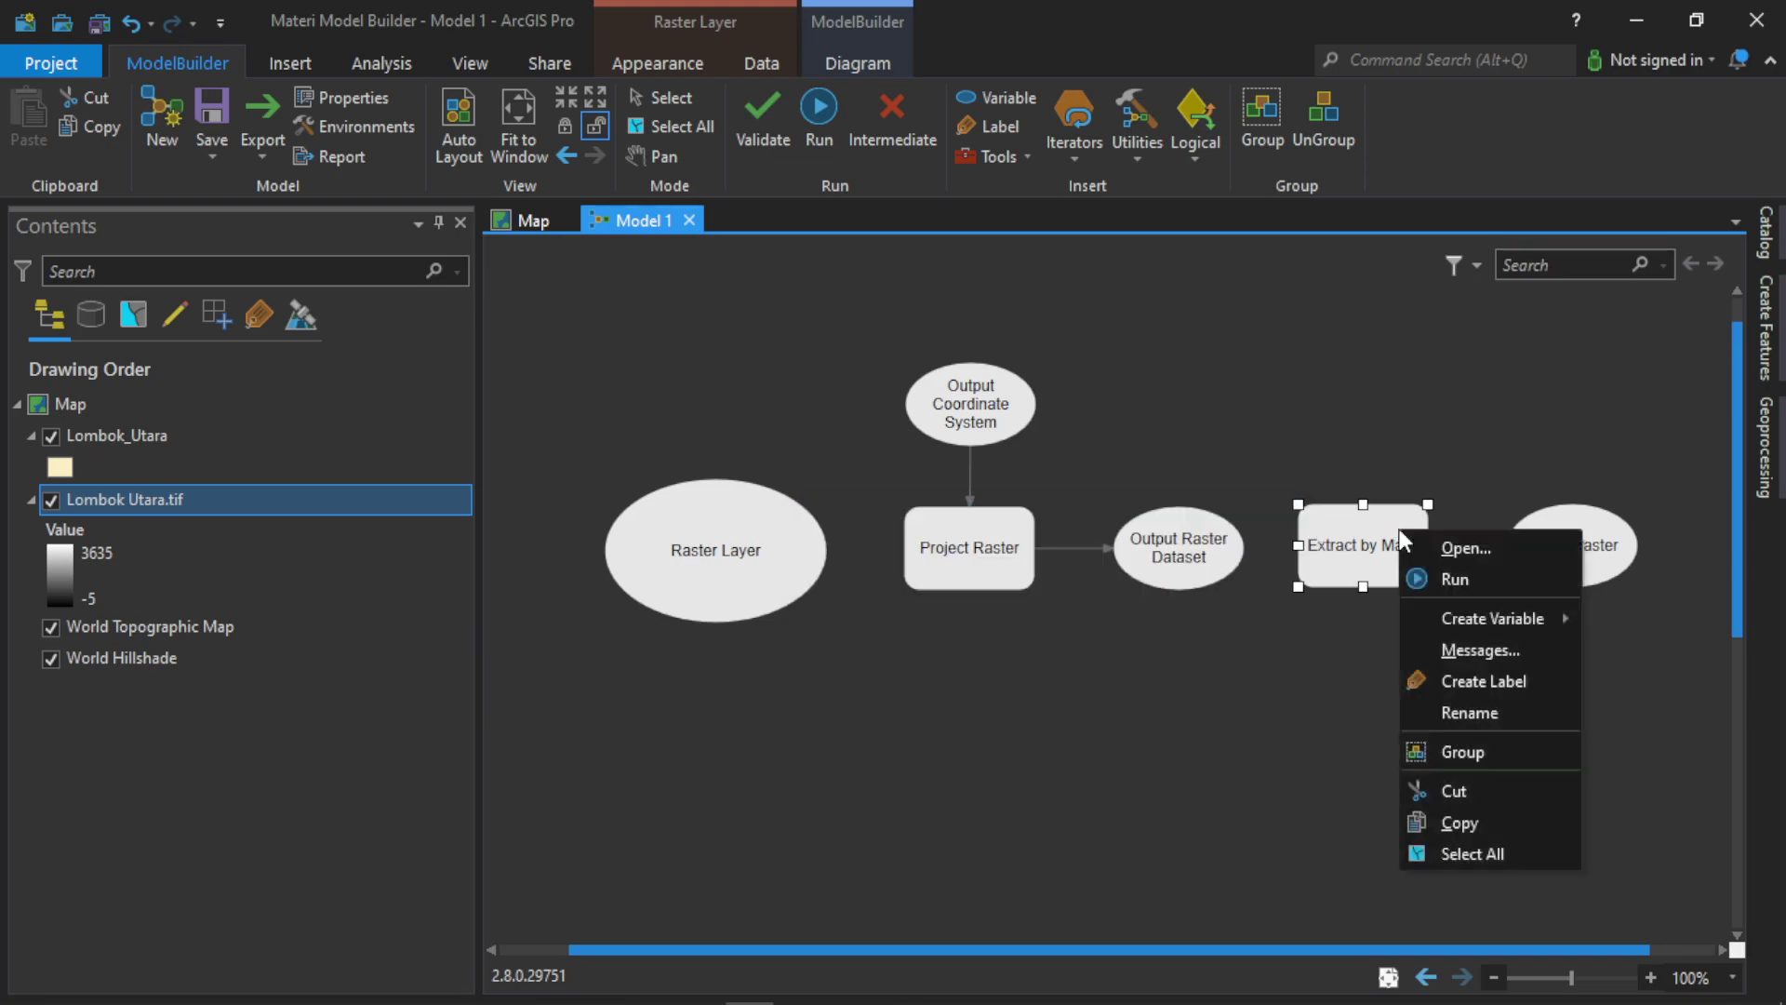
pyautogui.rightClick(1374, 532)
pyautogui.moveTo(1433, 616)
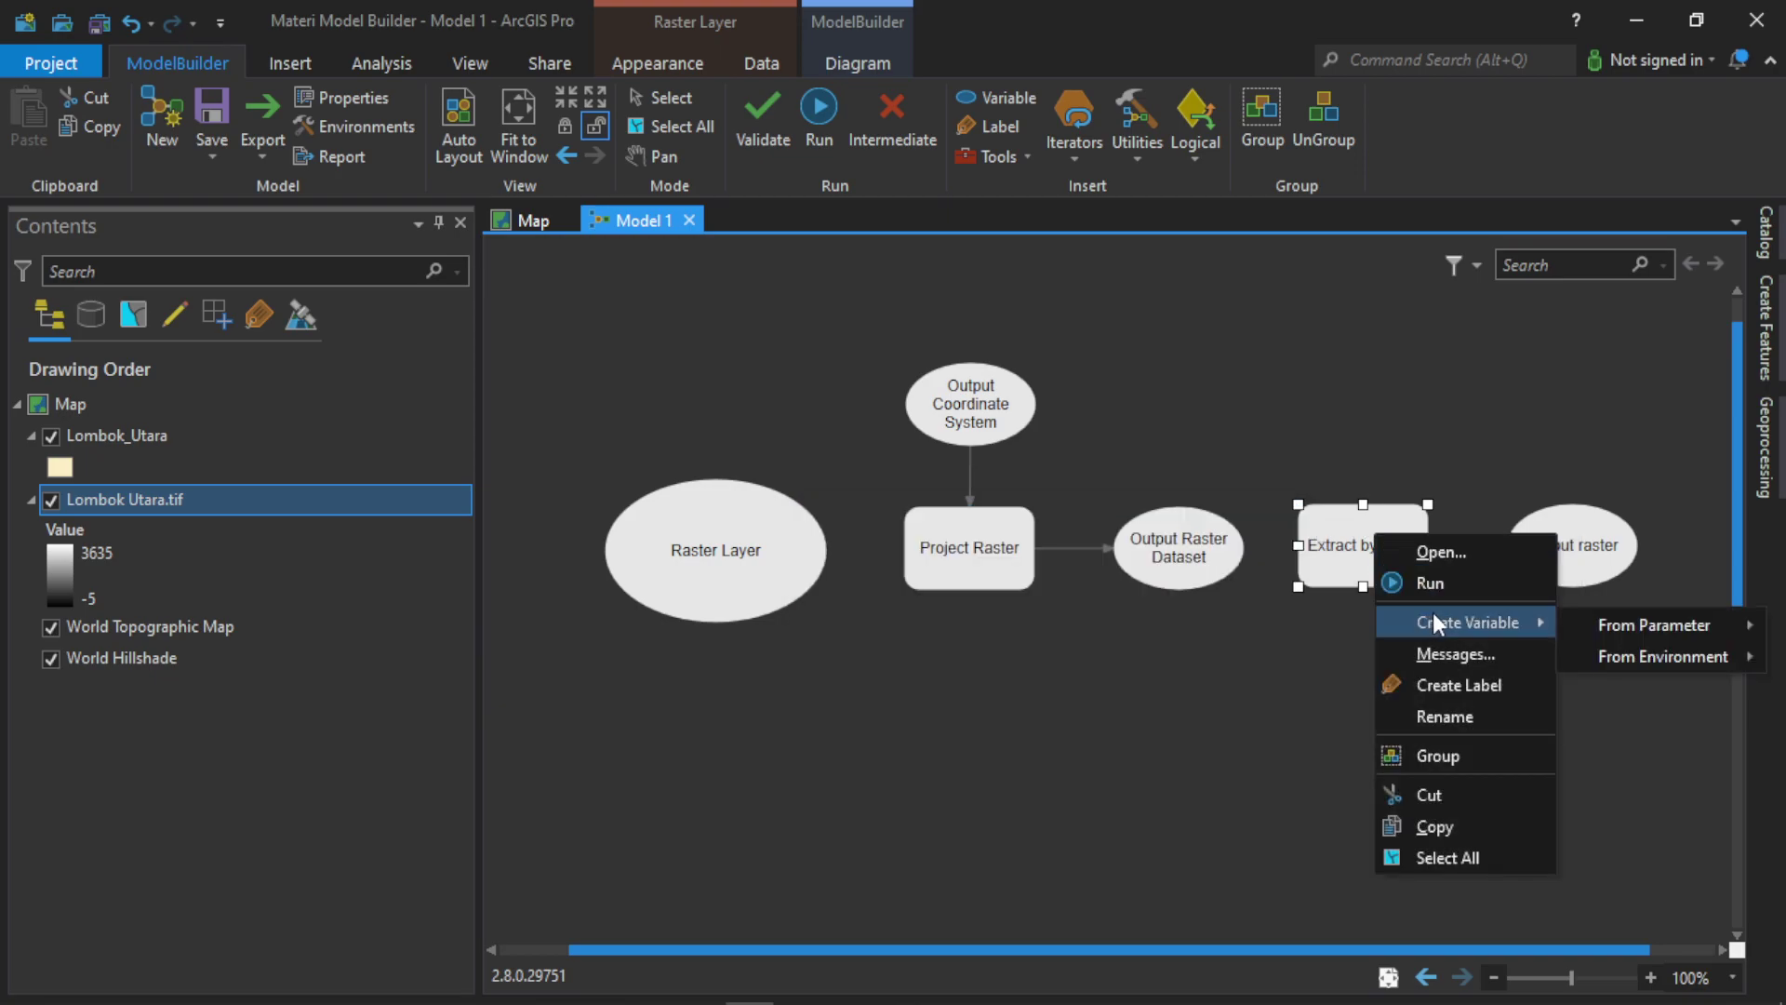
pyautogui.moveTo(1595, 614)
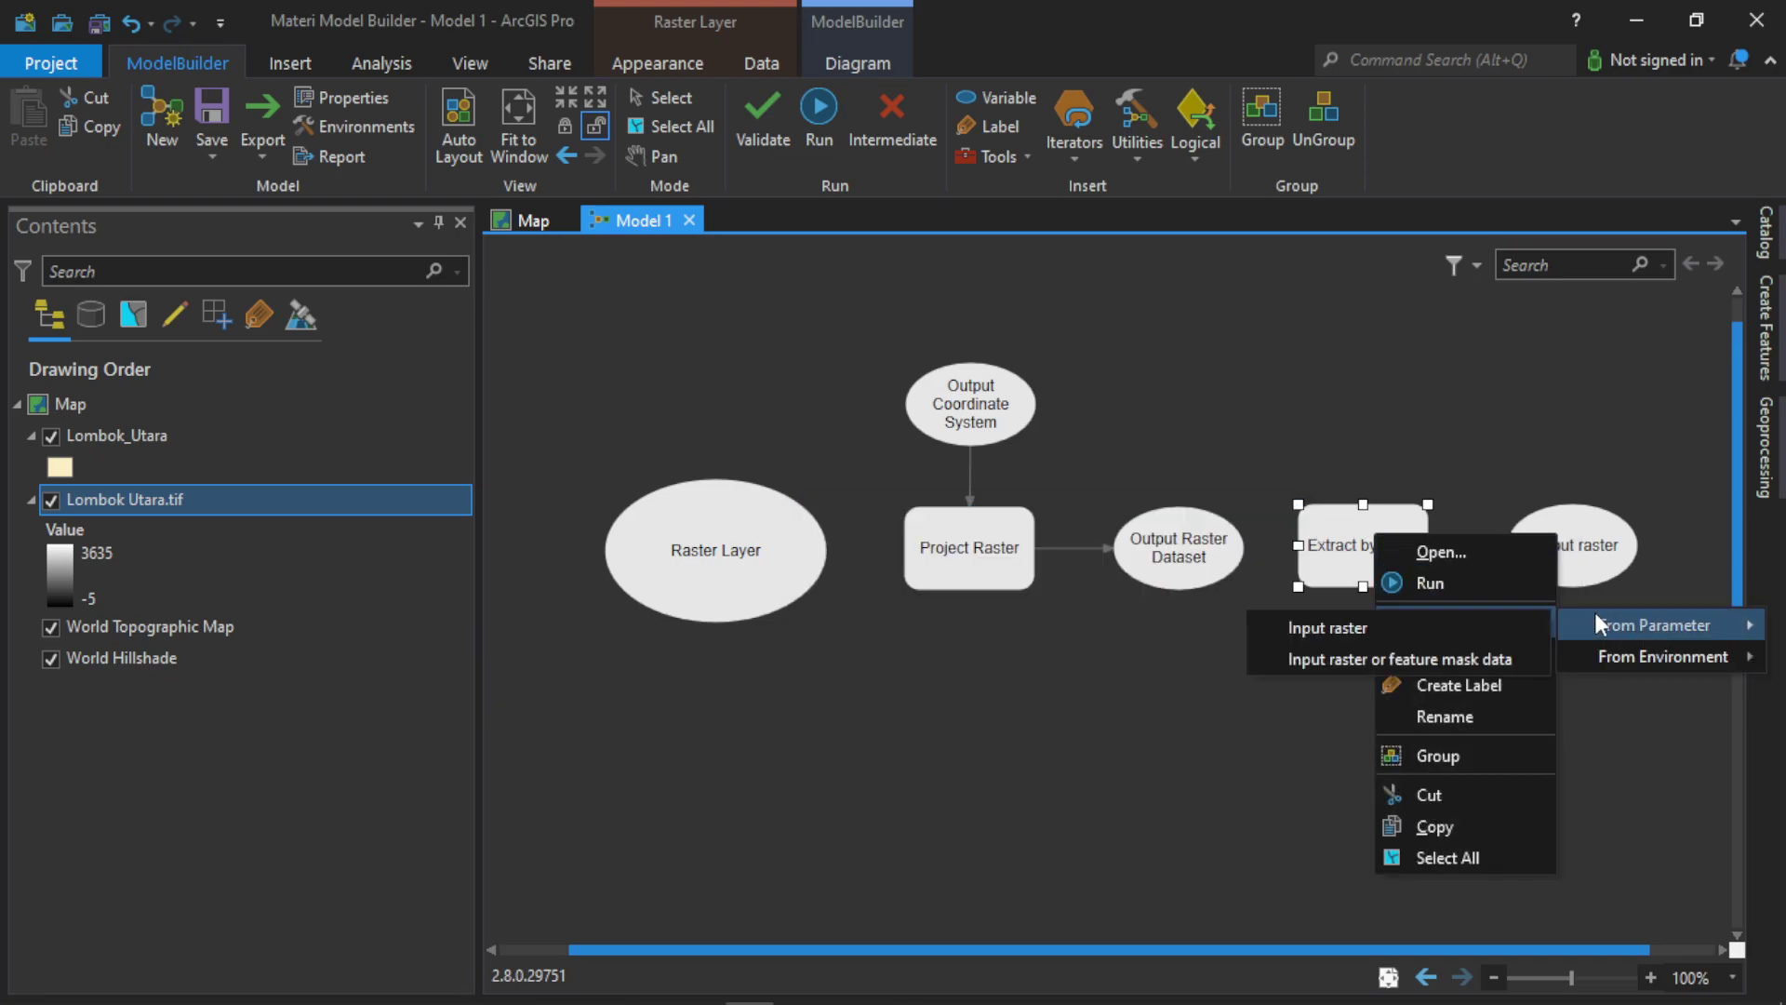
pyautogui.click(1358, 661)
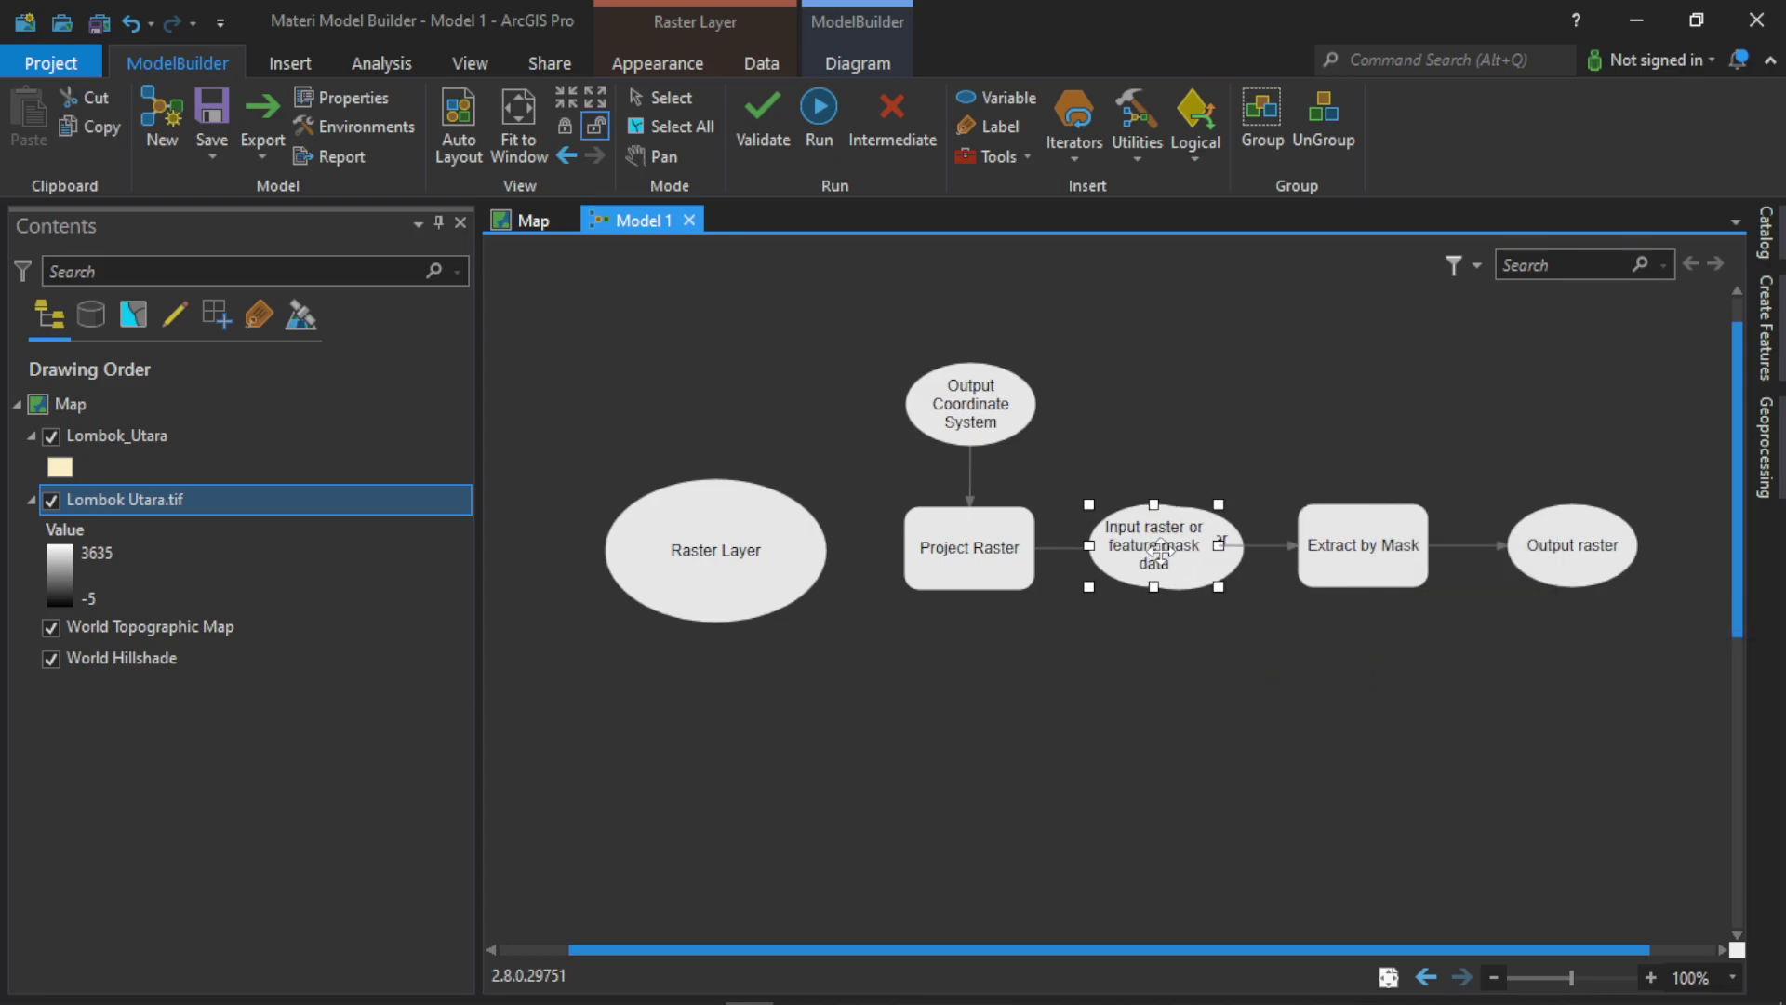
pyautogui.moveTo(1157, 551); pyautogui.dragTo(1367, 411)
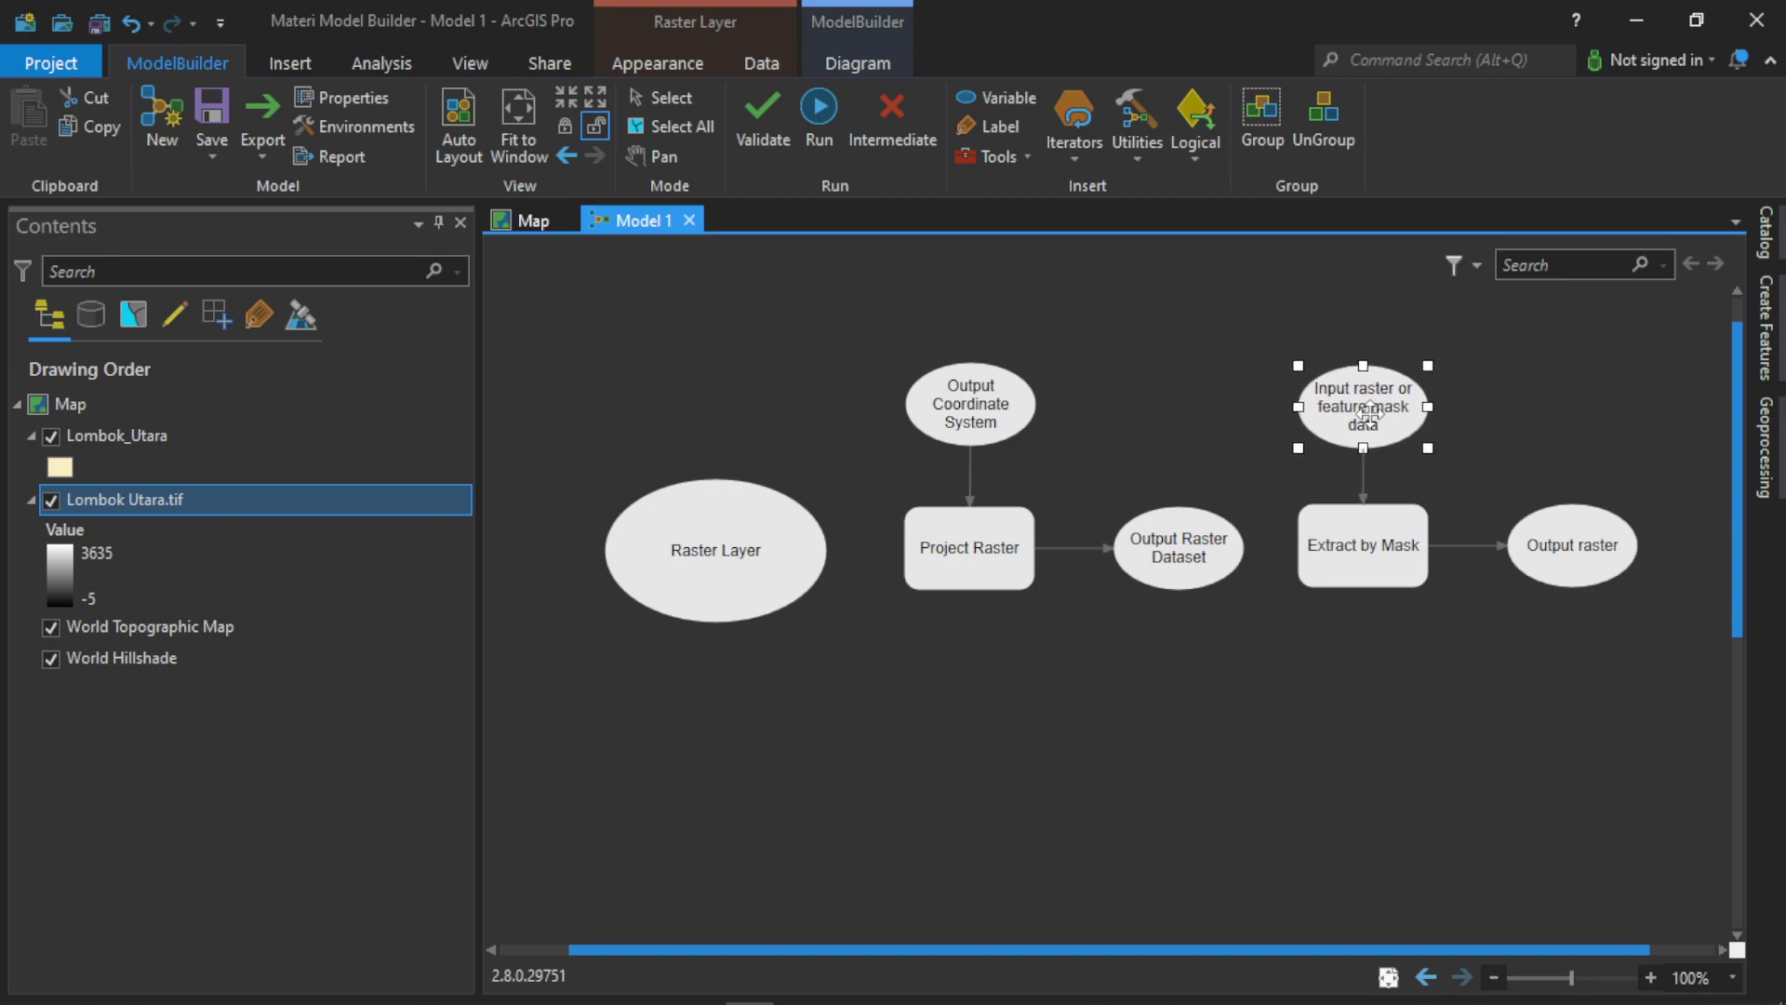
pyautogui.click(1392, 676)
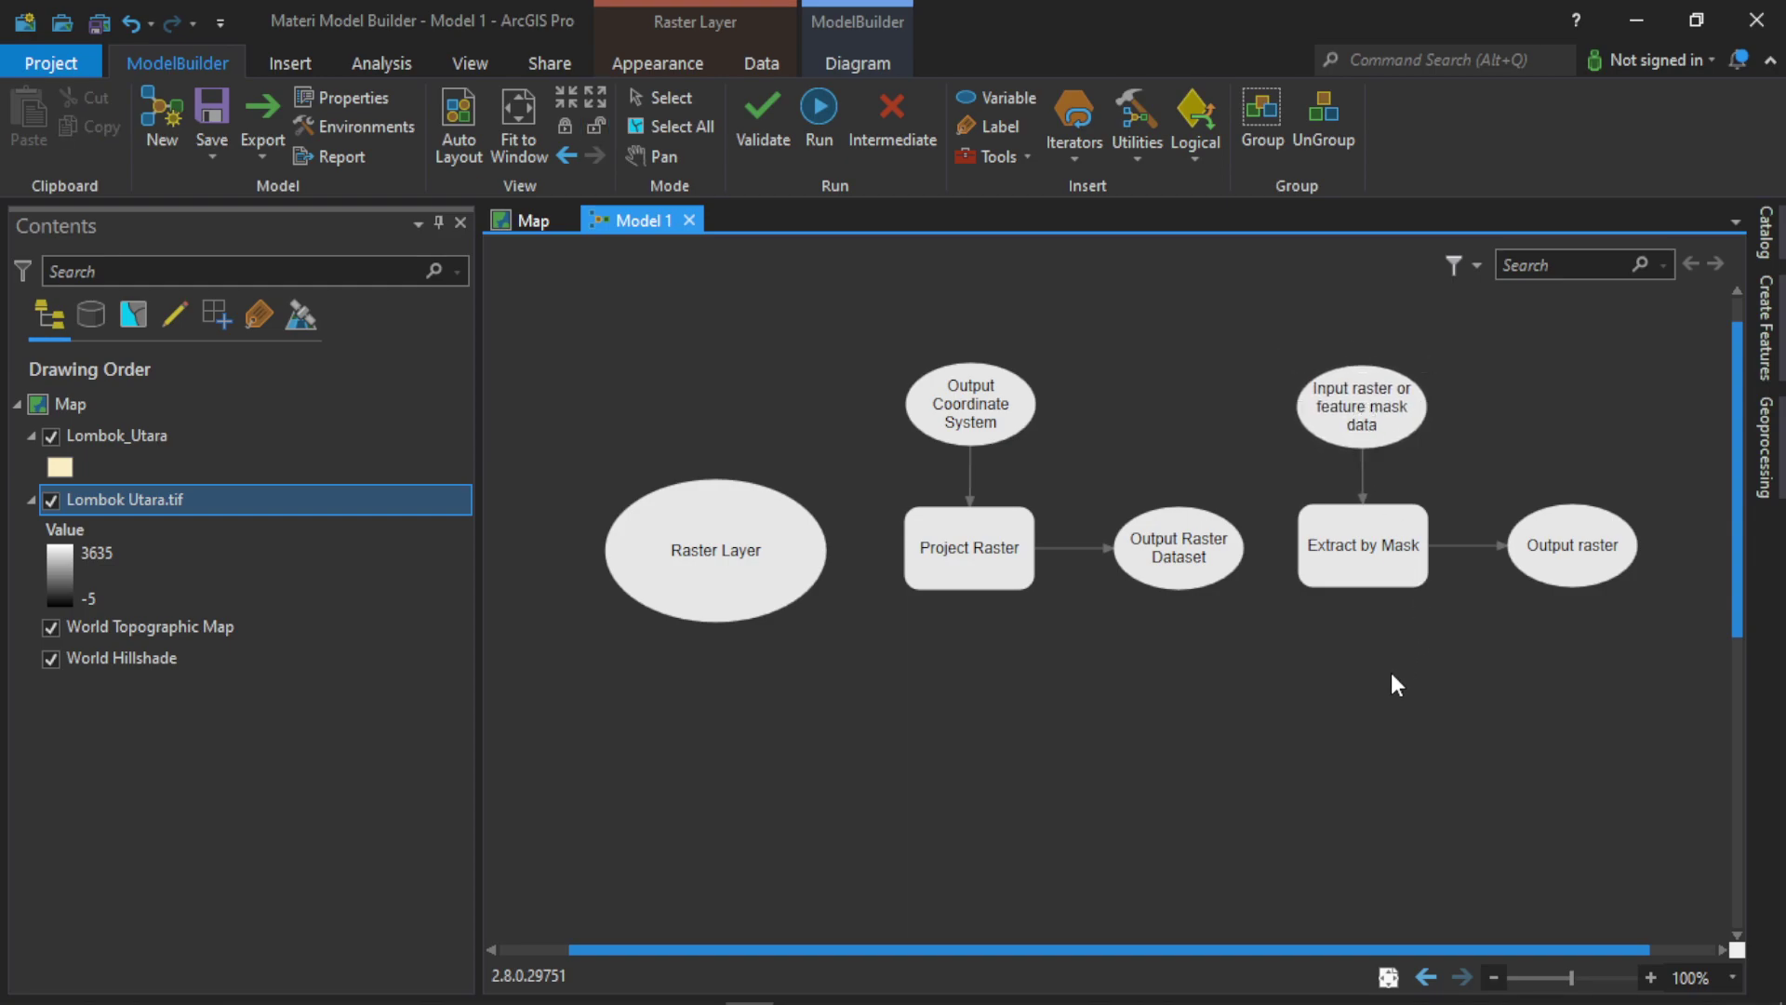
# Check the mask data parameter in the Extract by Mask settings and inspect the Raster Layer and Output Raster Dataset ovals.
pyautogui.doubleClick(1367, 549)
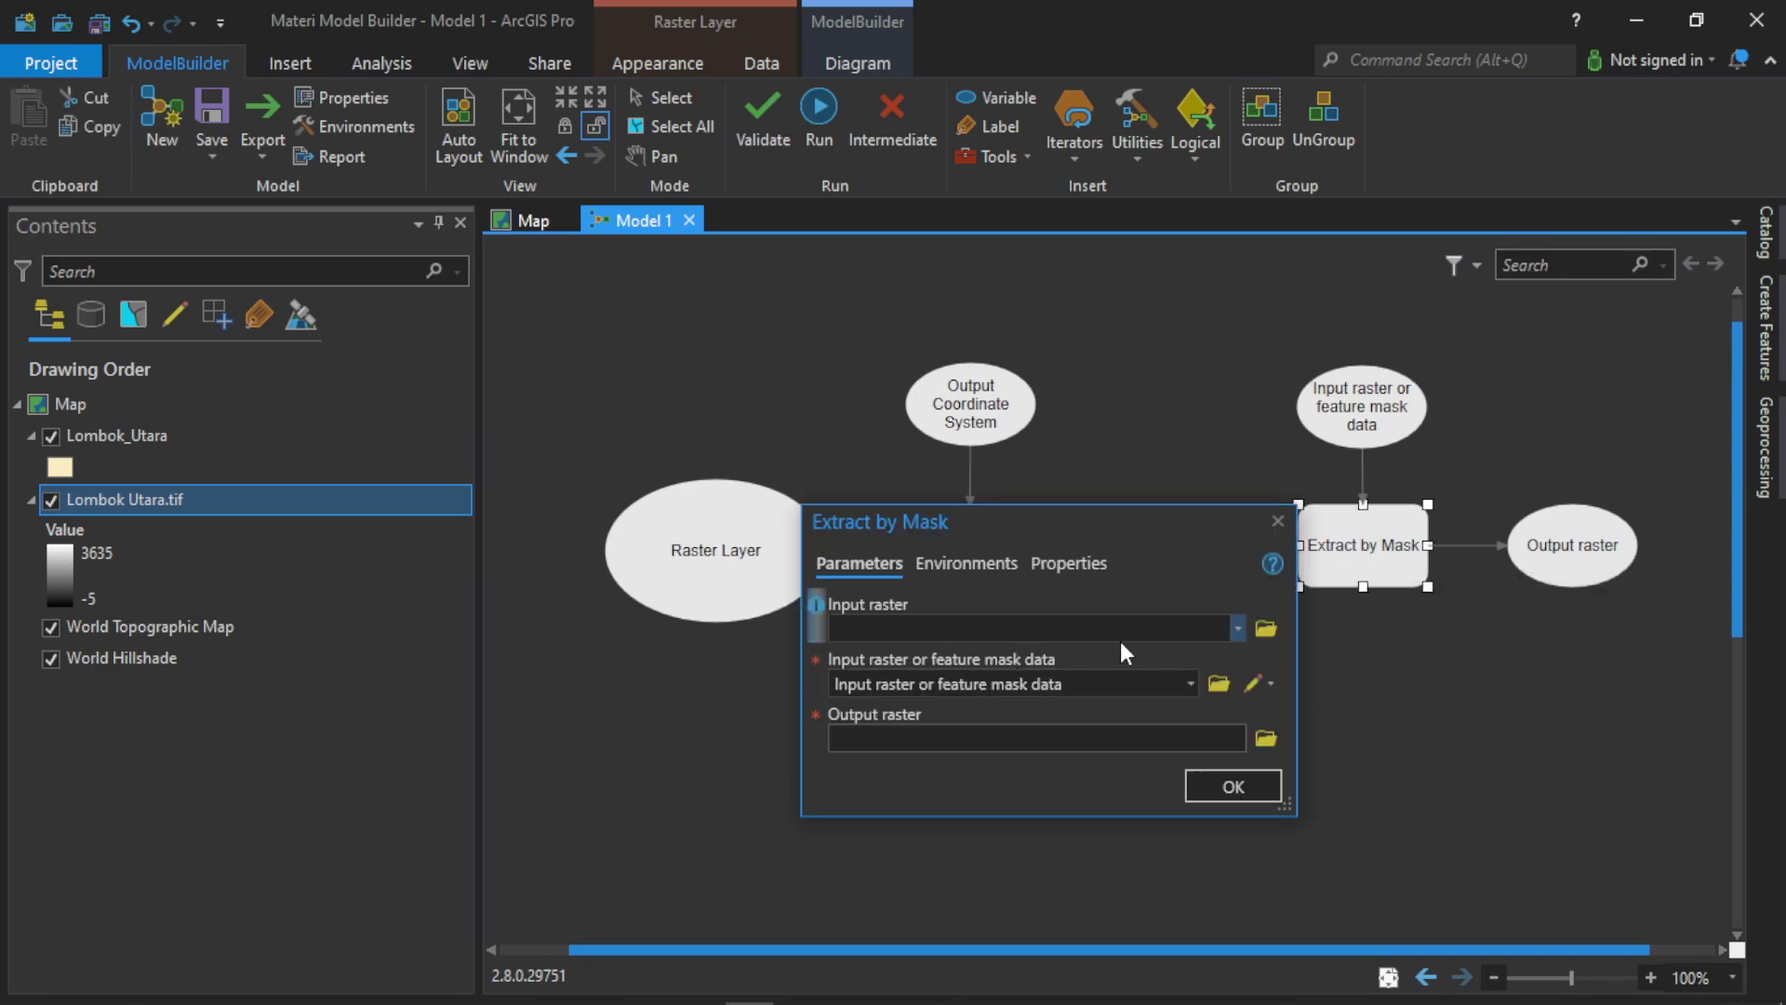
pyautogui.click(1278, 521)
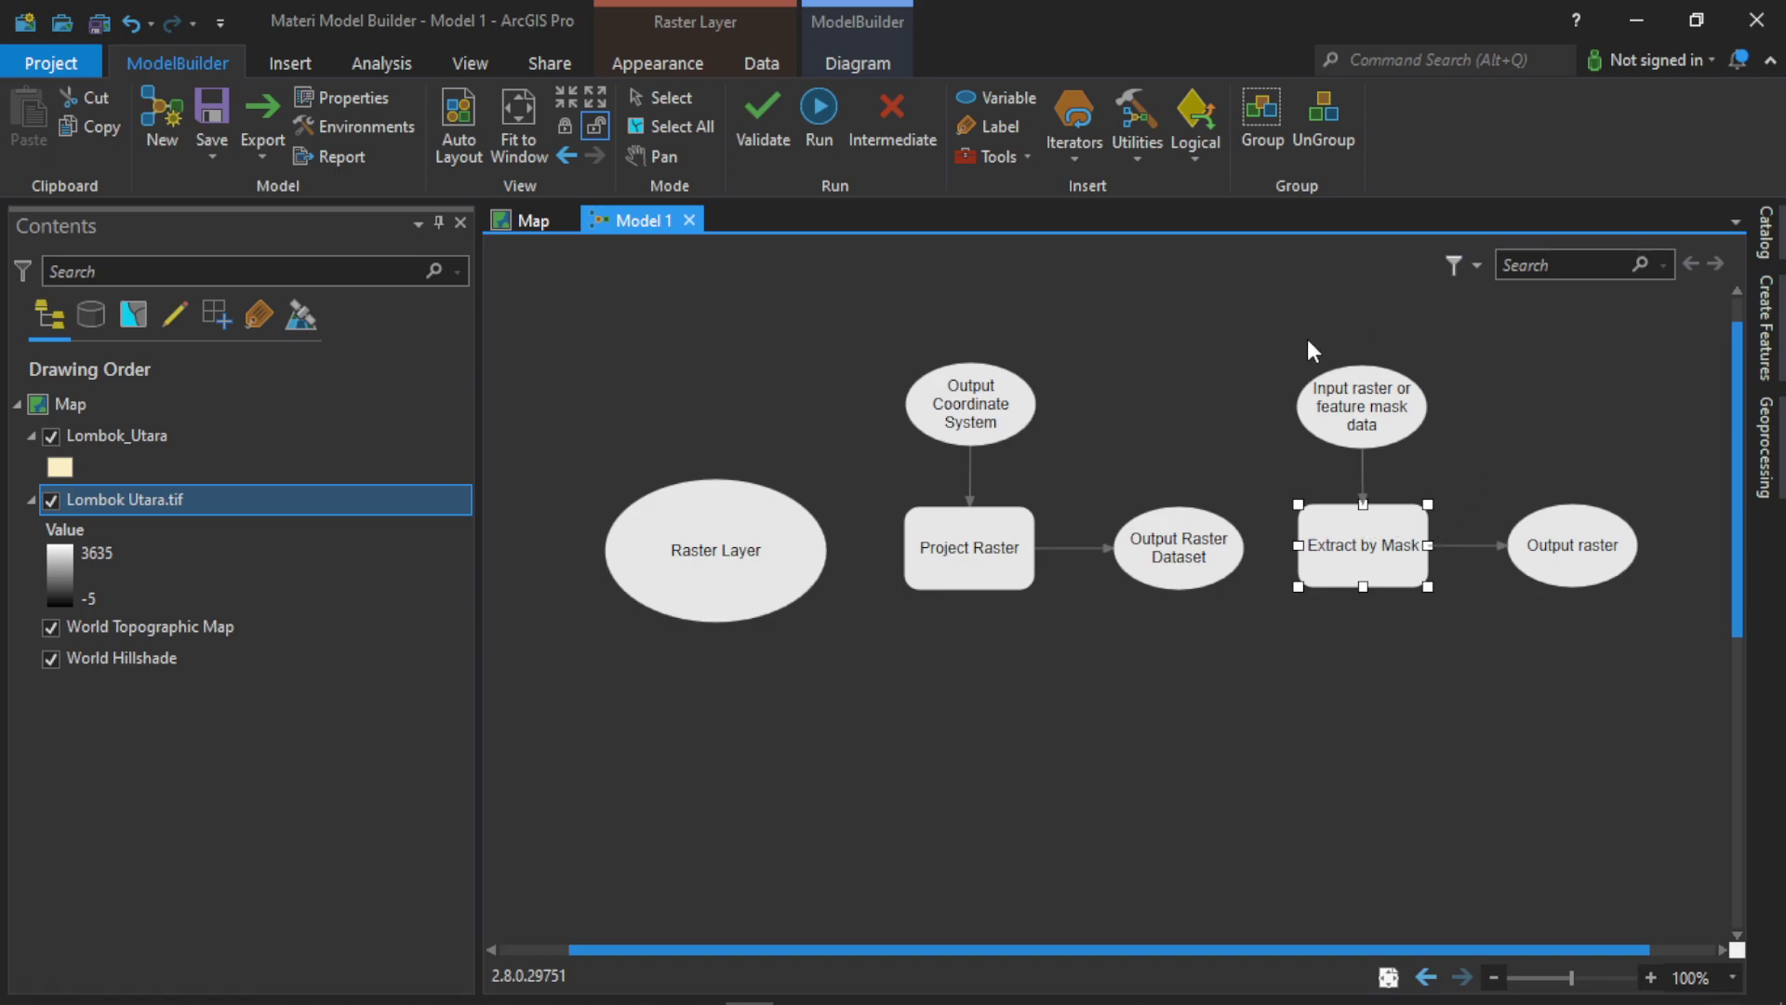
pyautogui.click(1193, 458)
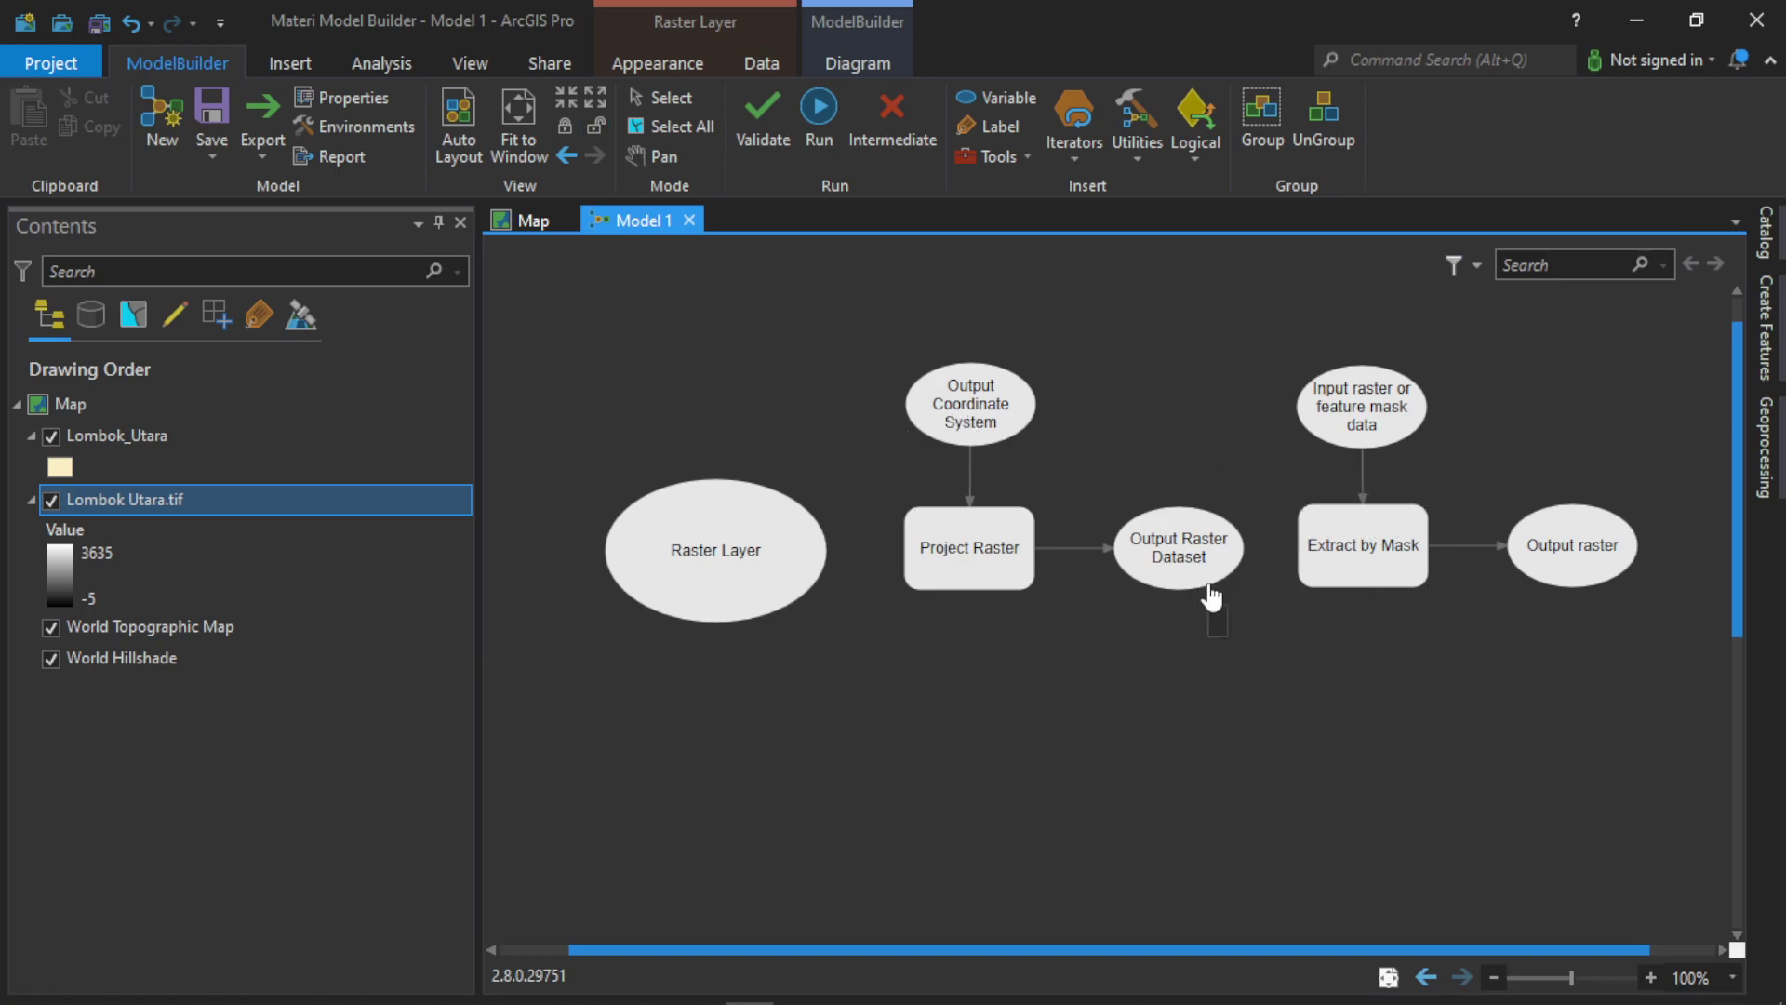
pyautogui.click(752, 561)
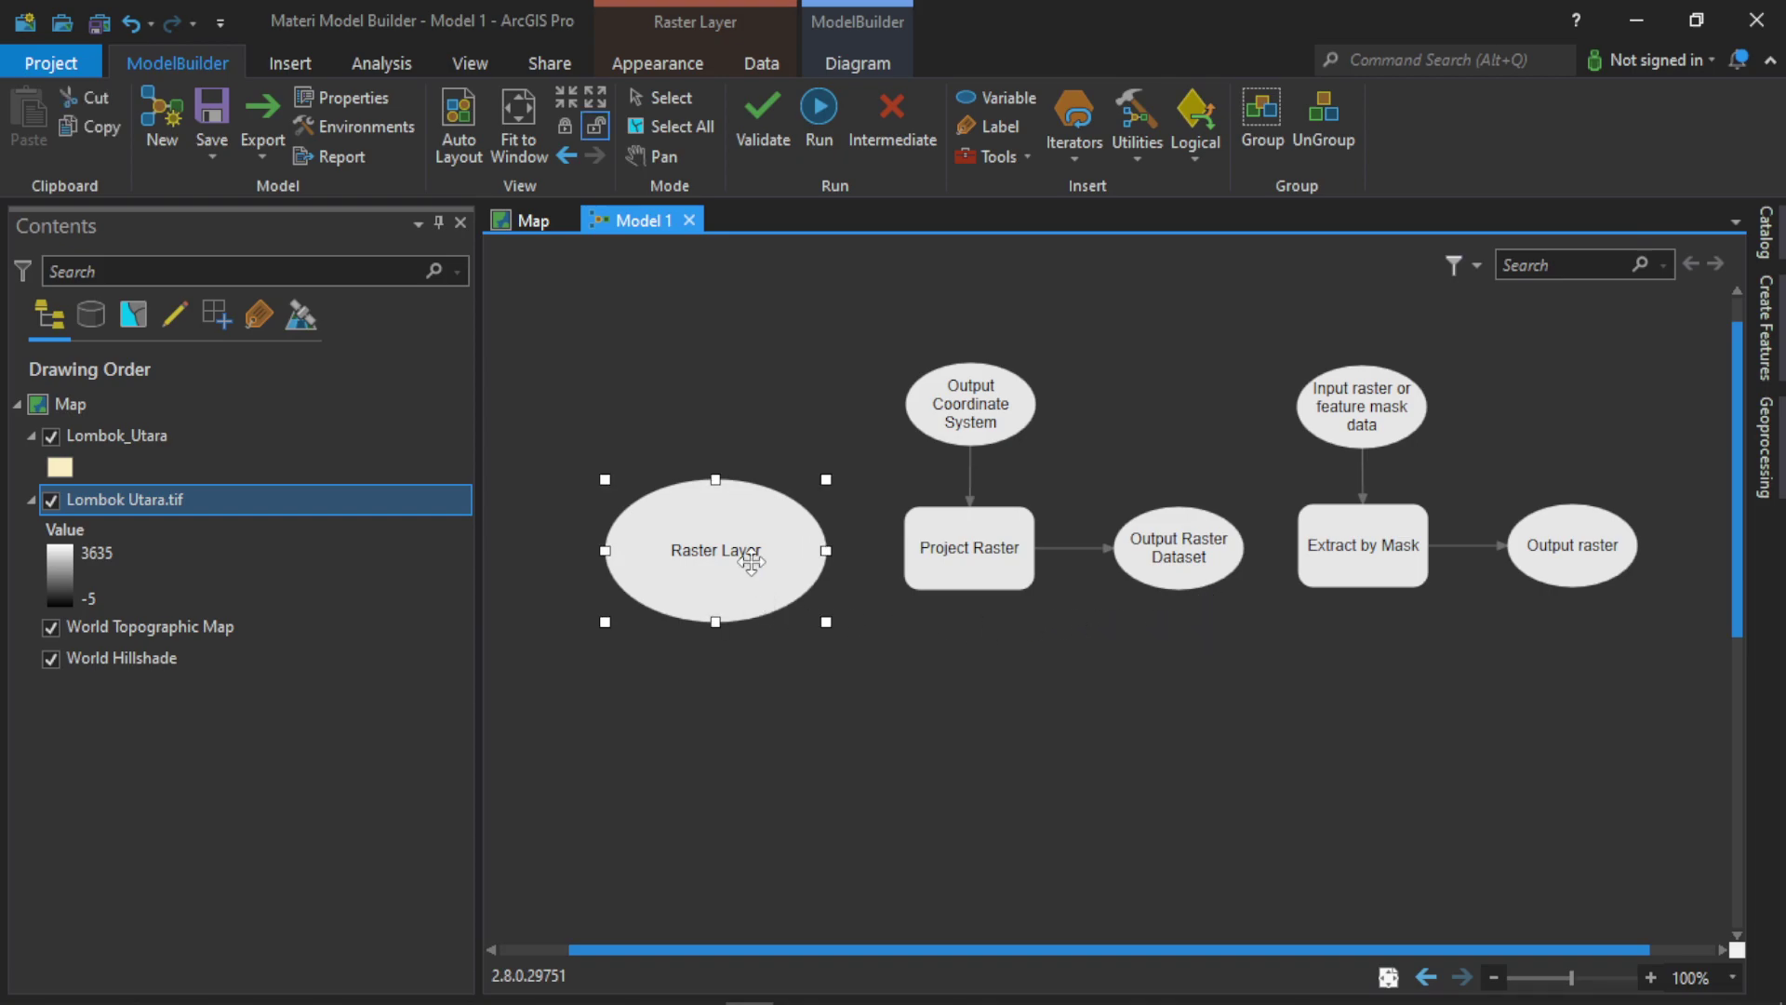
pyautogui.click(1195, 575)
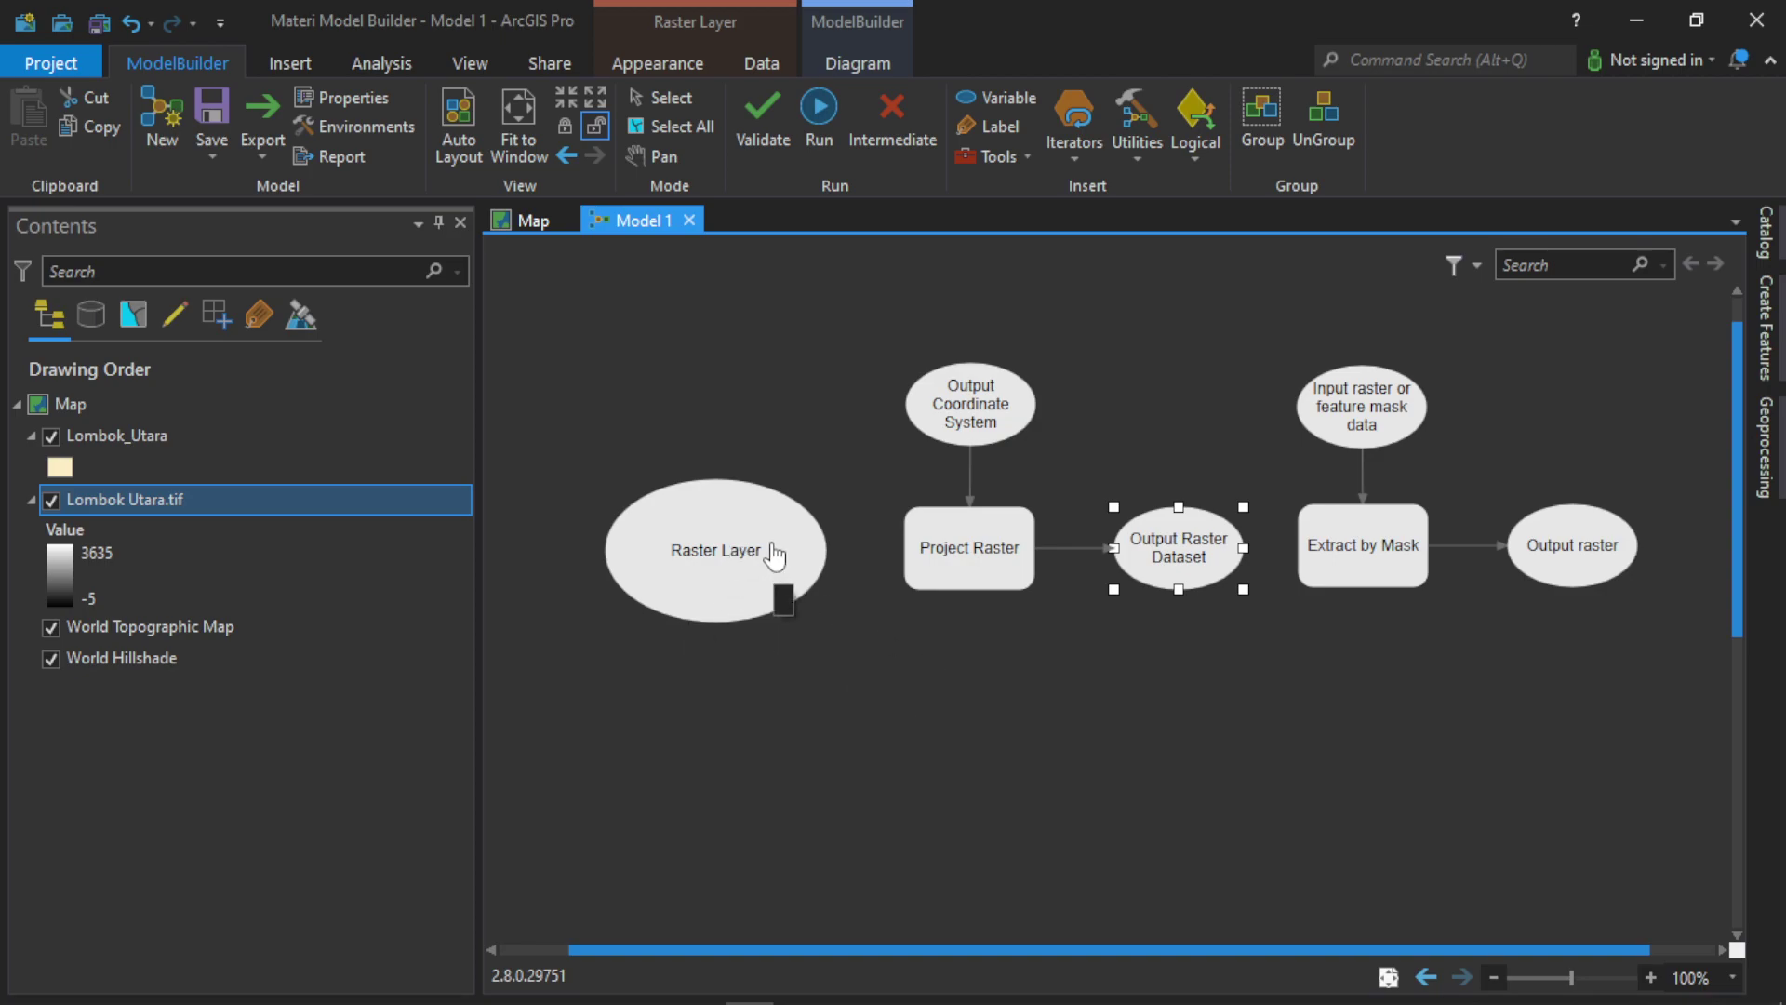
# Connect the Raster Layer oval to Project Raster as its Input Raster and check the assignment in the tool's parameters.
pyautogui.moveTo(763, 539); pyautogui.dragTo(941, 547)
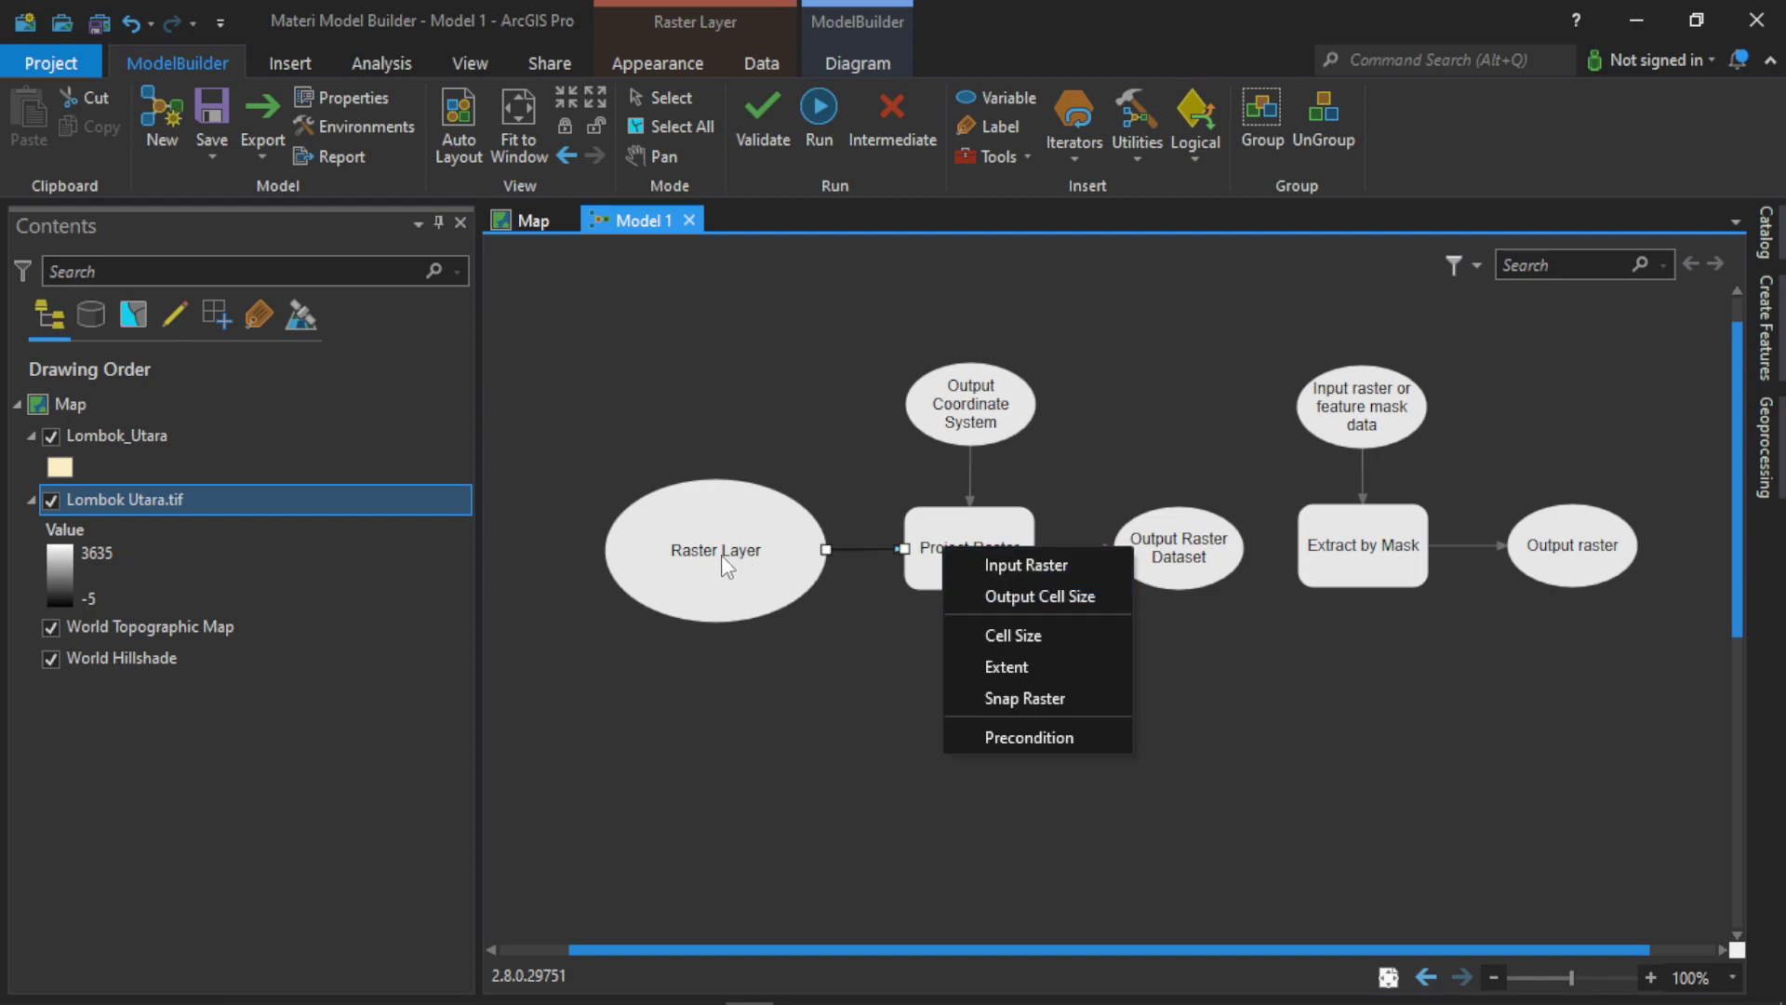
pyautogui.click(1000, 566)
pyautogui.doubleClick(980, 567)
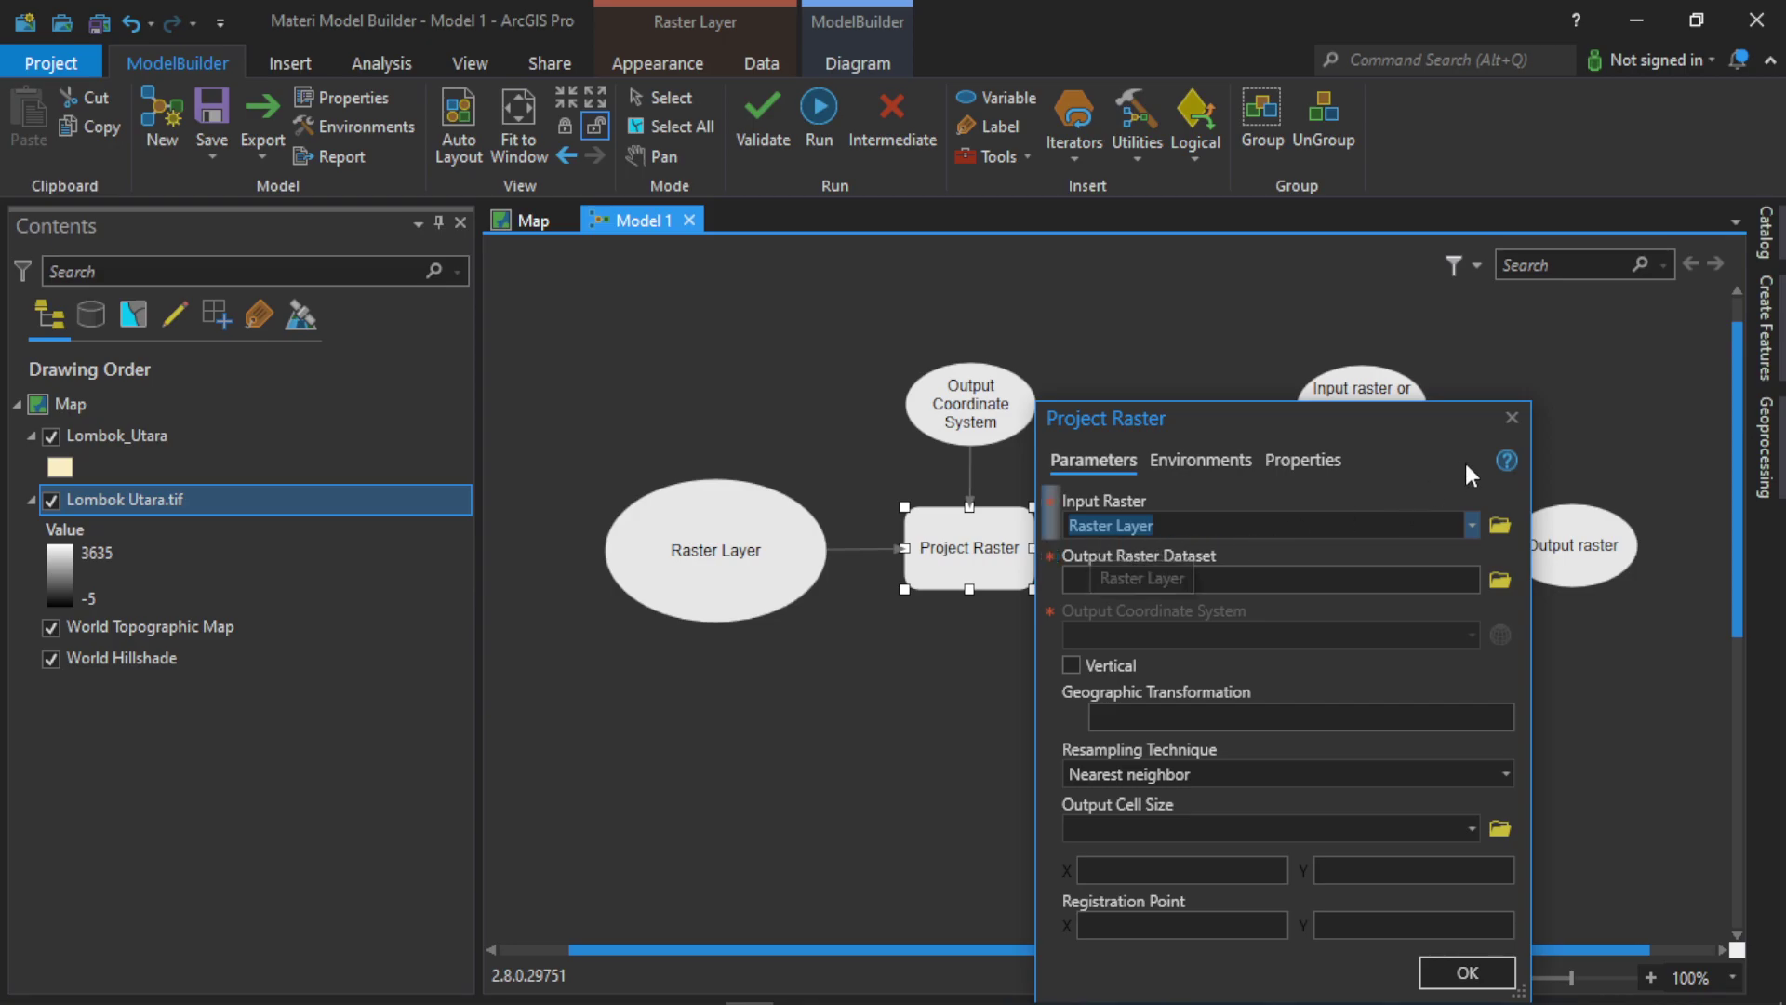
pyautogui.click(1508, 419)
pyautogui.click(1250, 629)
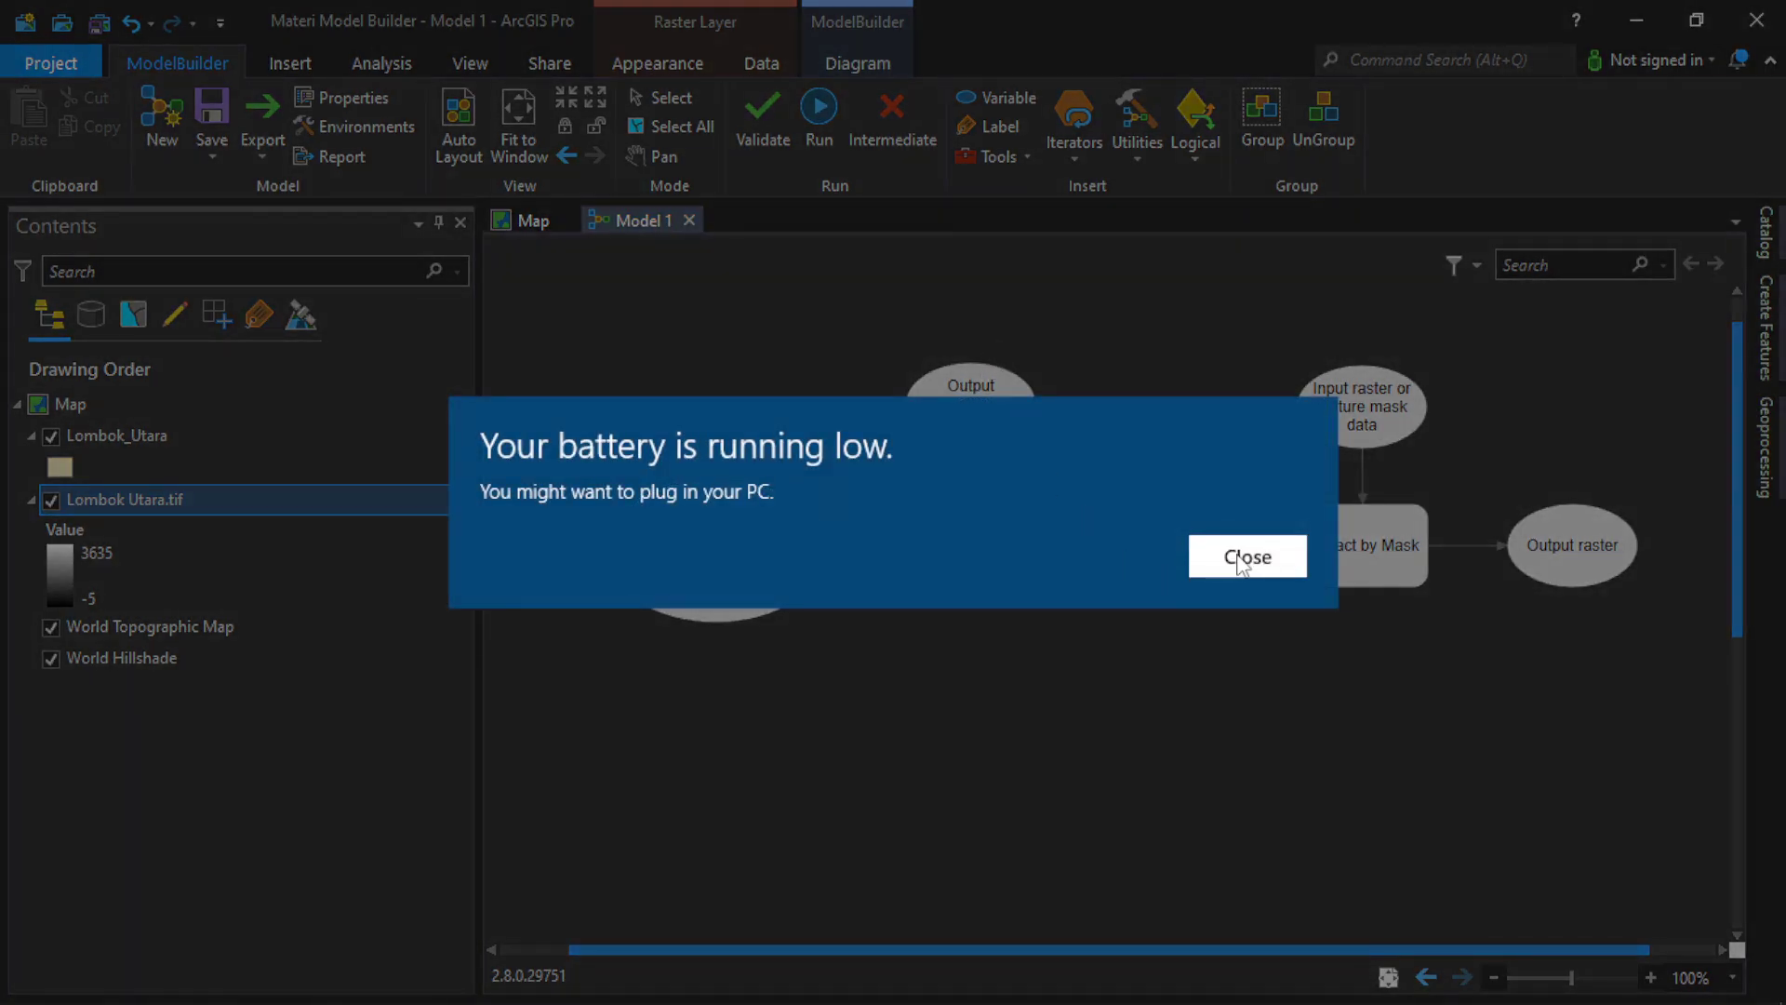
pyautogui.click(1245, 556)
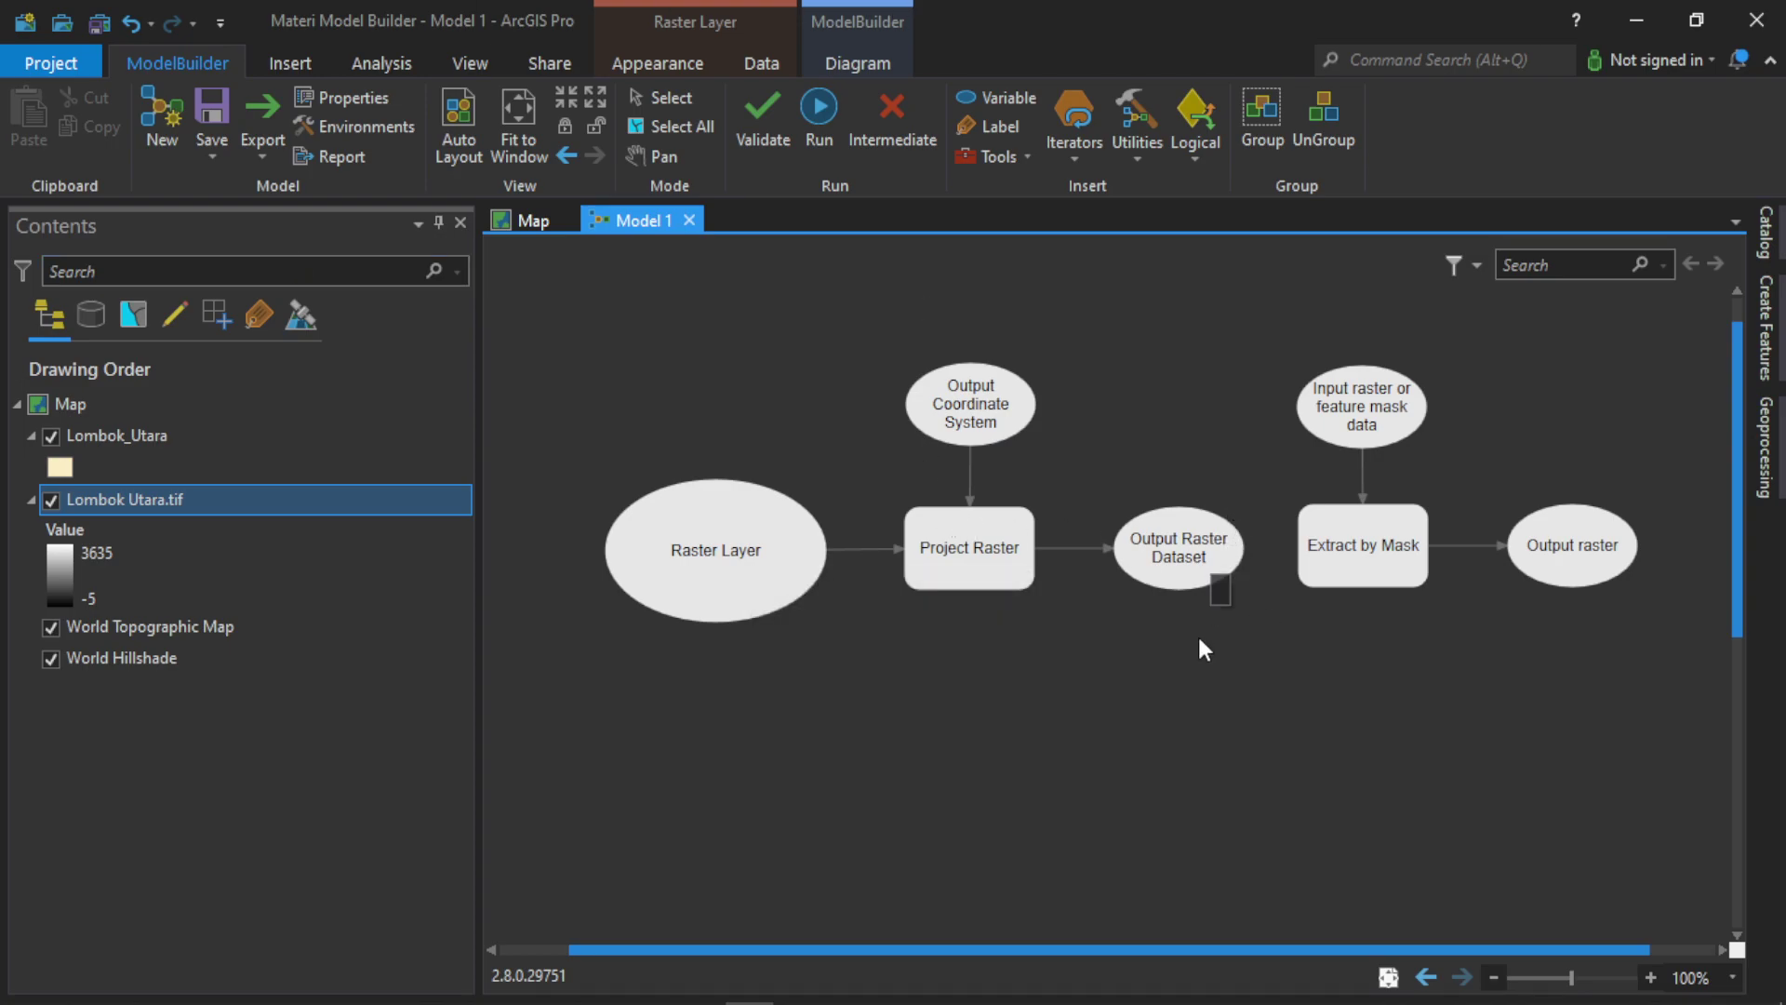
# Connect the Output Raster Dataset oval to the Extract by Mask tool as its Input raster.
pyautogui.moveTo(1197, 557); pyautogui.dragTo(1348, 563)
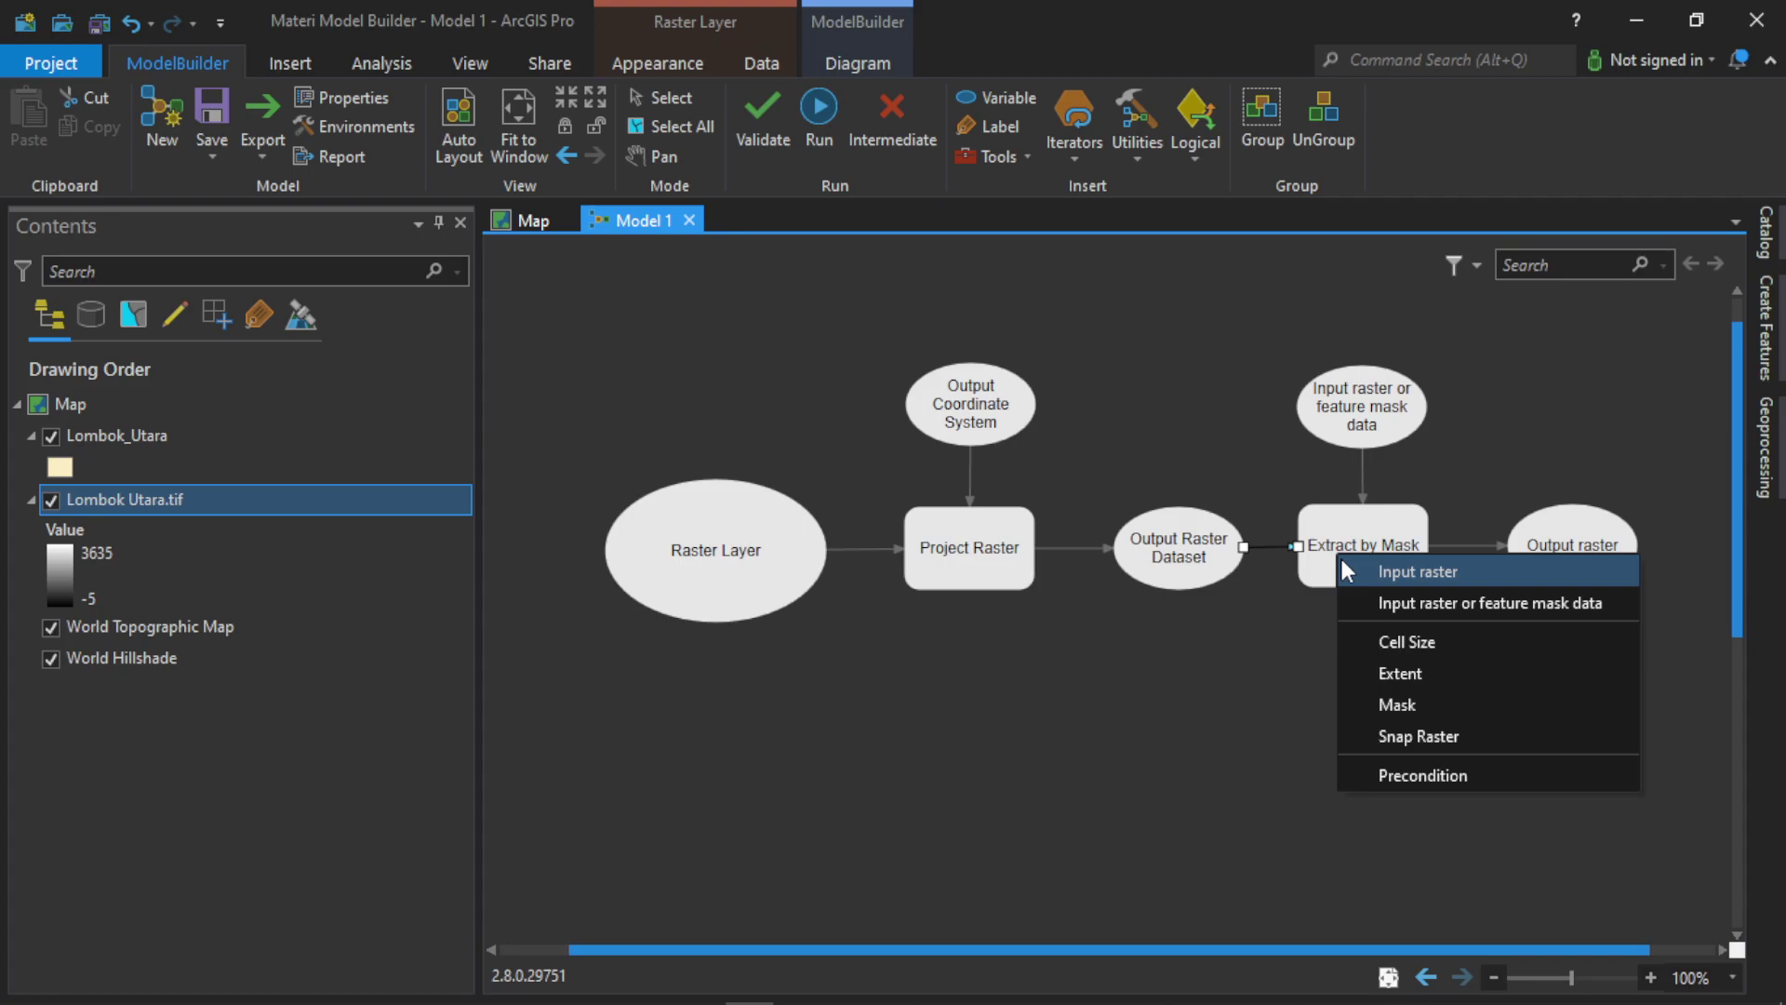
pyautogui.click(1426, 569)
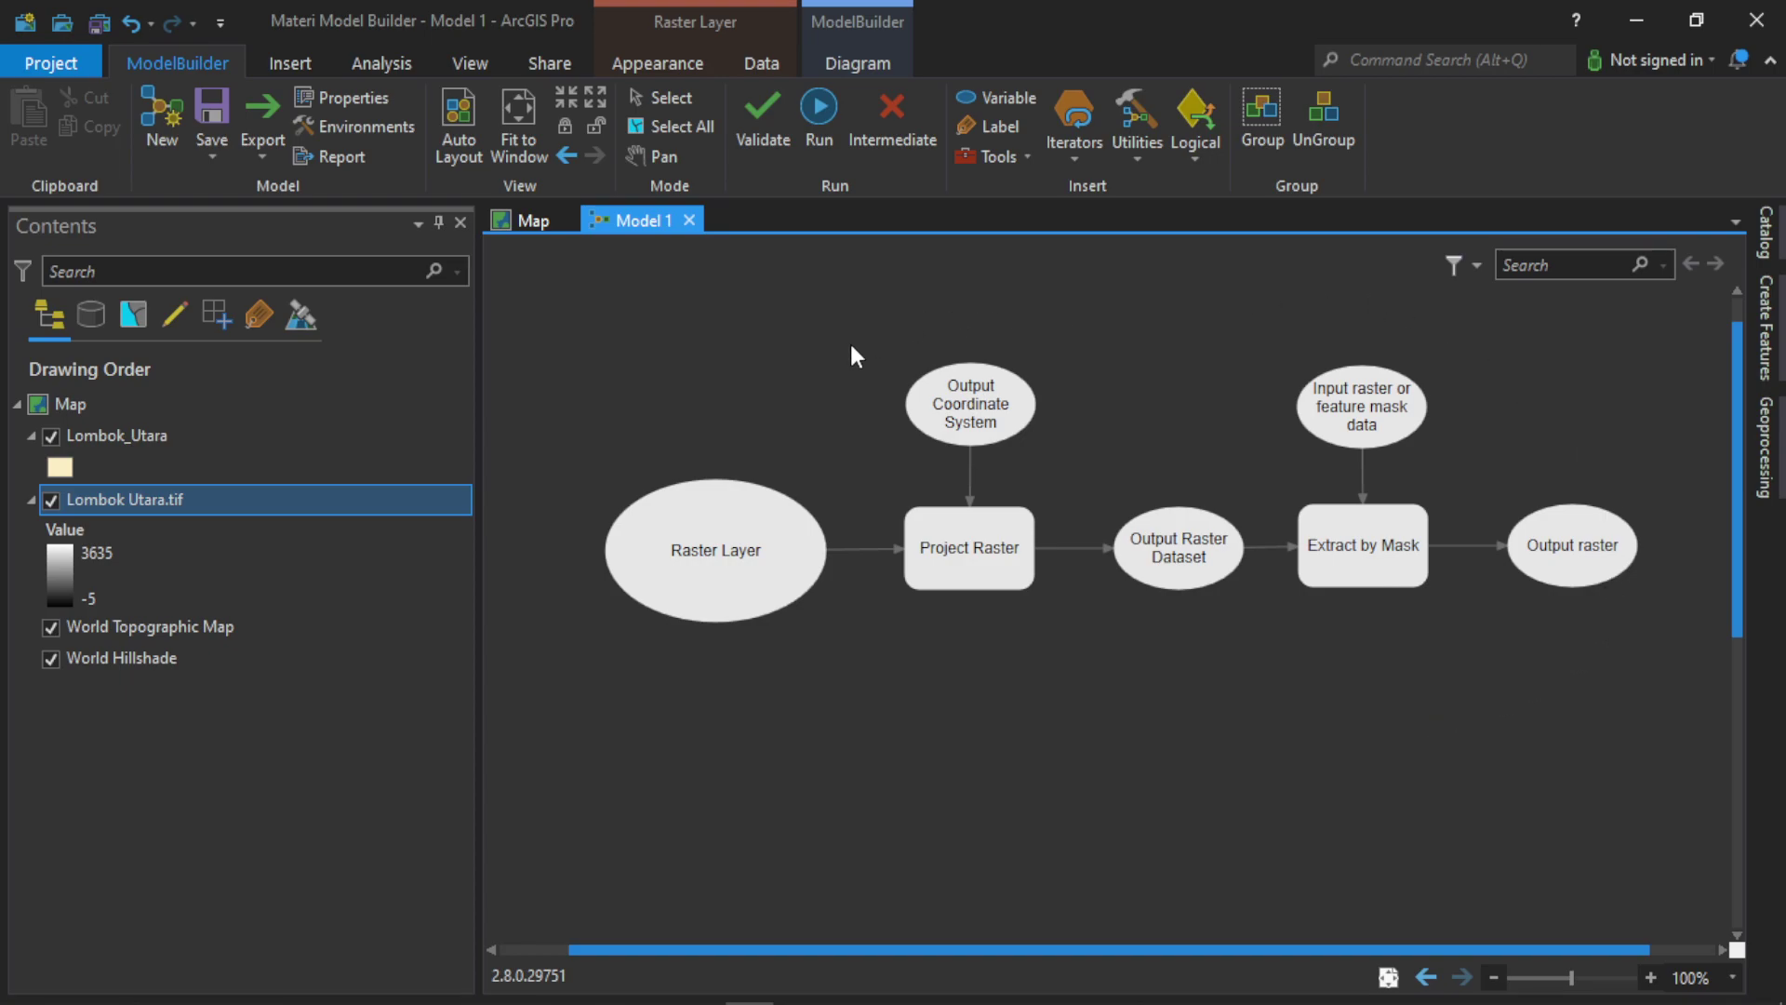
# Mark the Raster Layer, Output Raster Dataset and Output raster ovals as model parameters.
pyautogui.rightClick(744, 566)
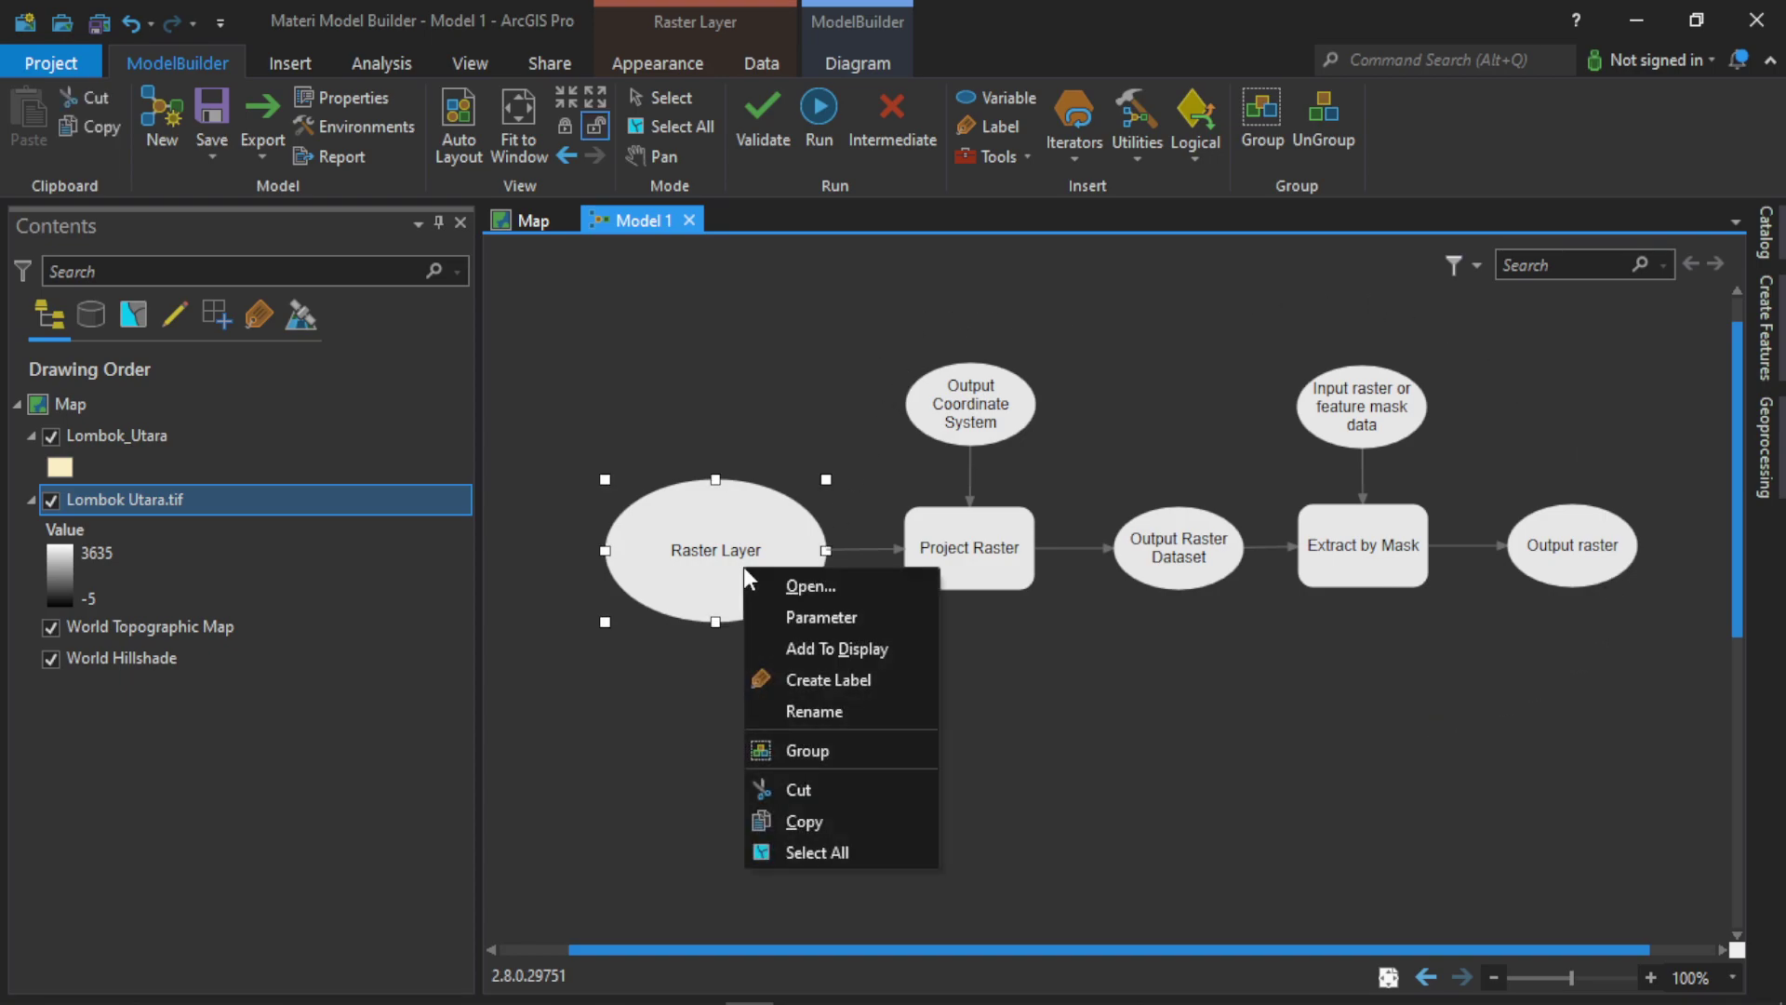
pyautogui.press('Escape')
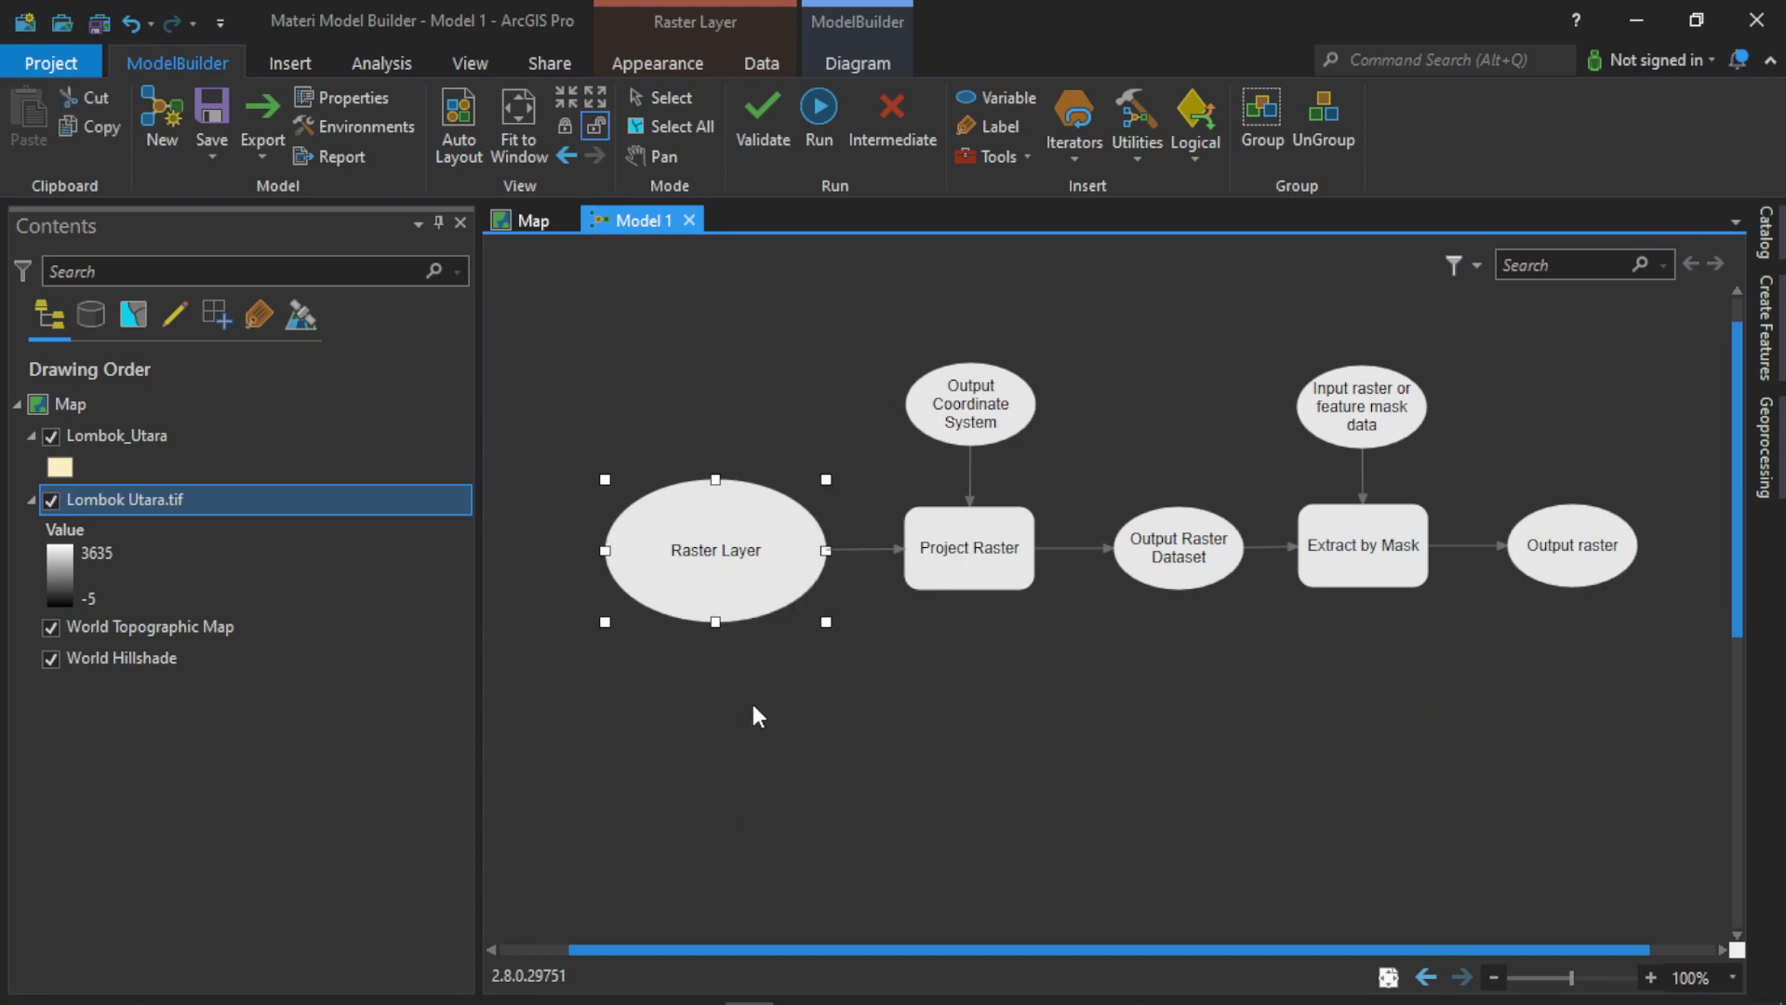
pyautogui.rightClick(720, 551)
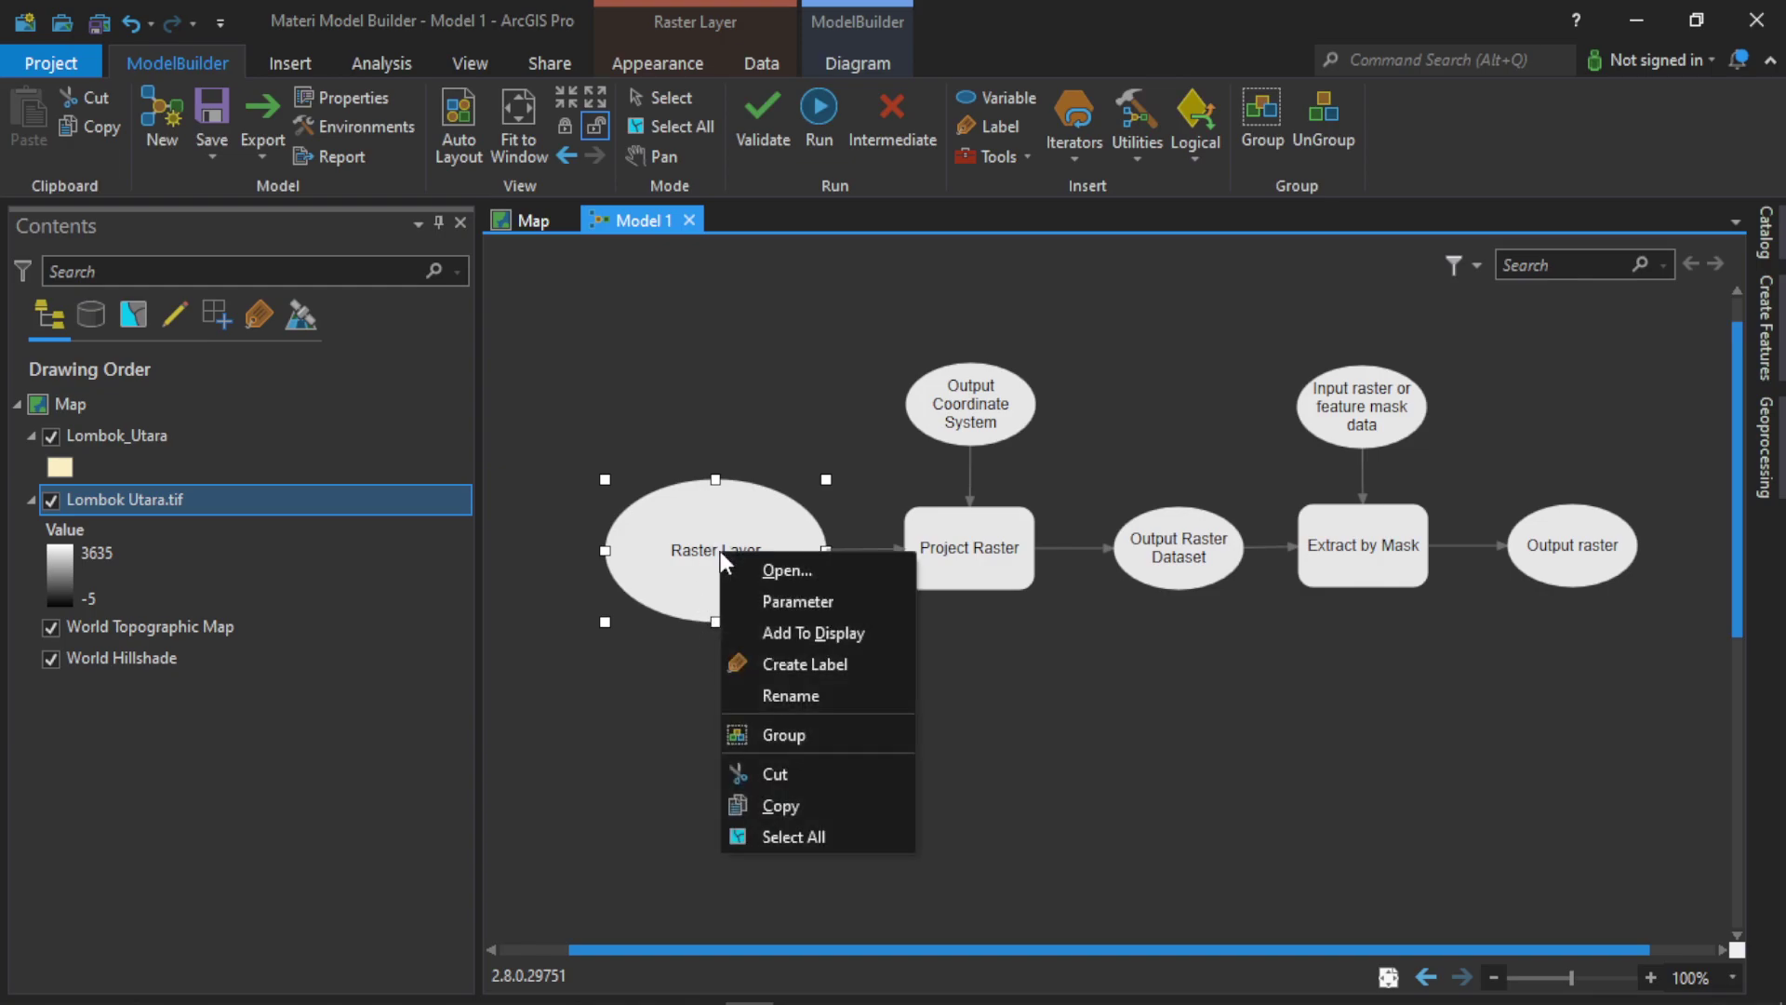
pyautogui.click(763, 601)
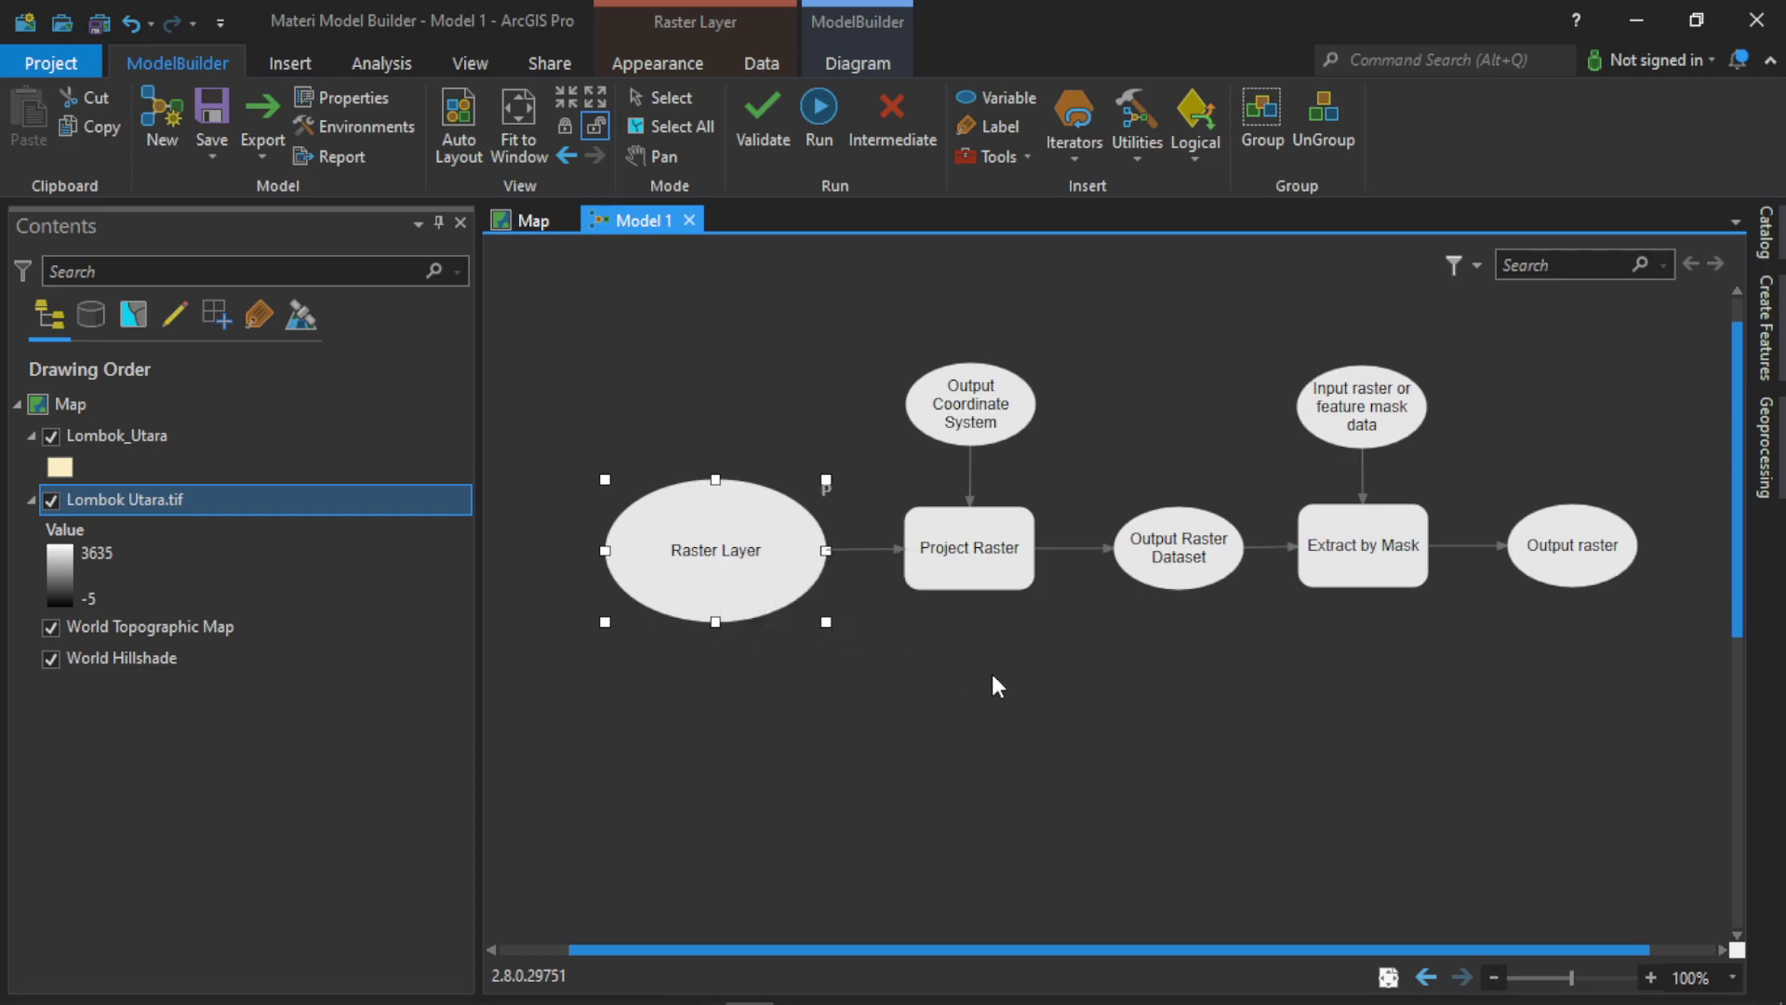
pyautogui.click(1173, 558)
pyautogui.rightClick(1177, 544)
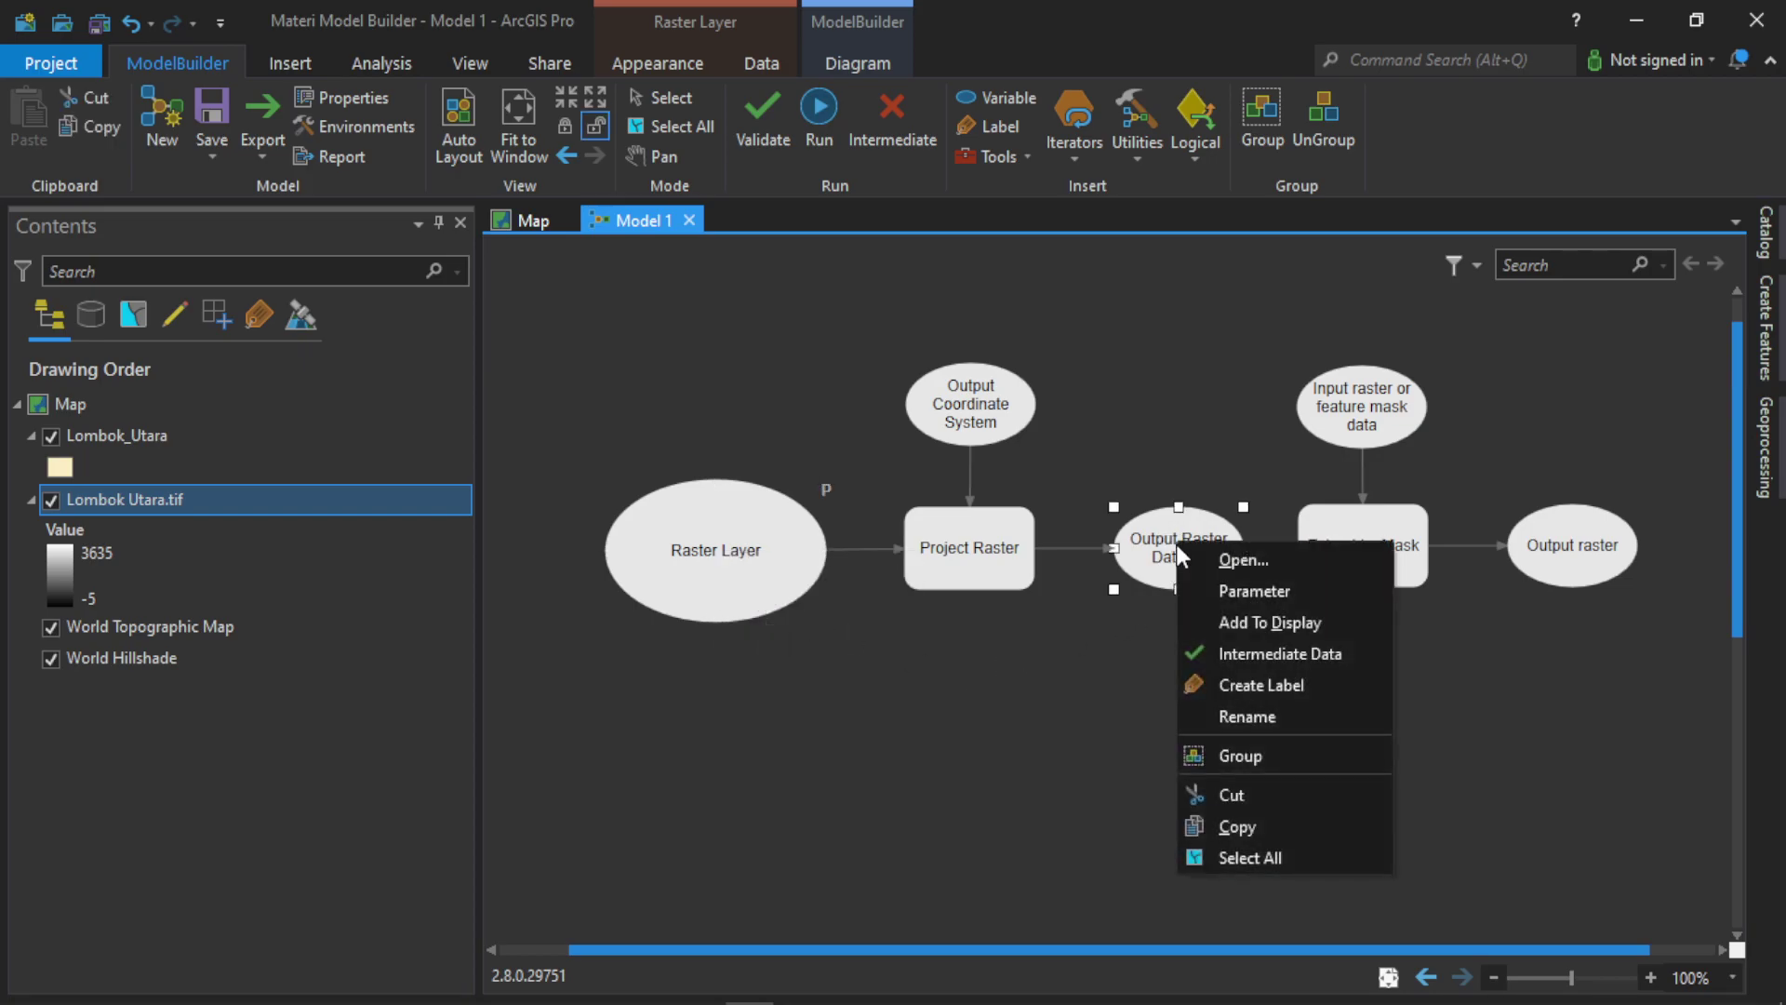
pyautogui.click(1185, 586)
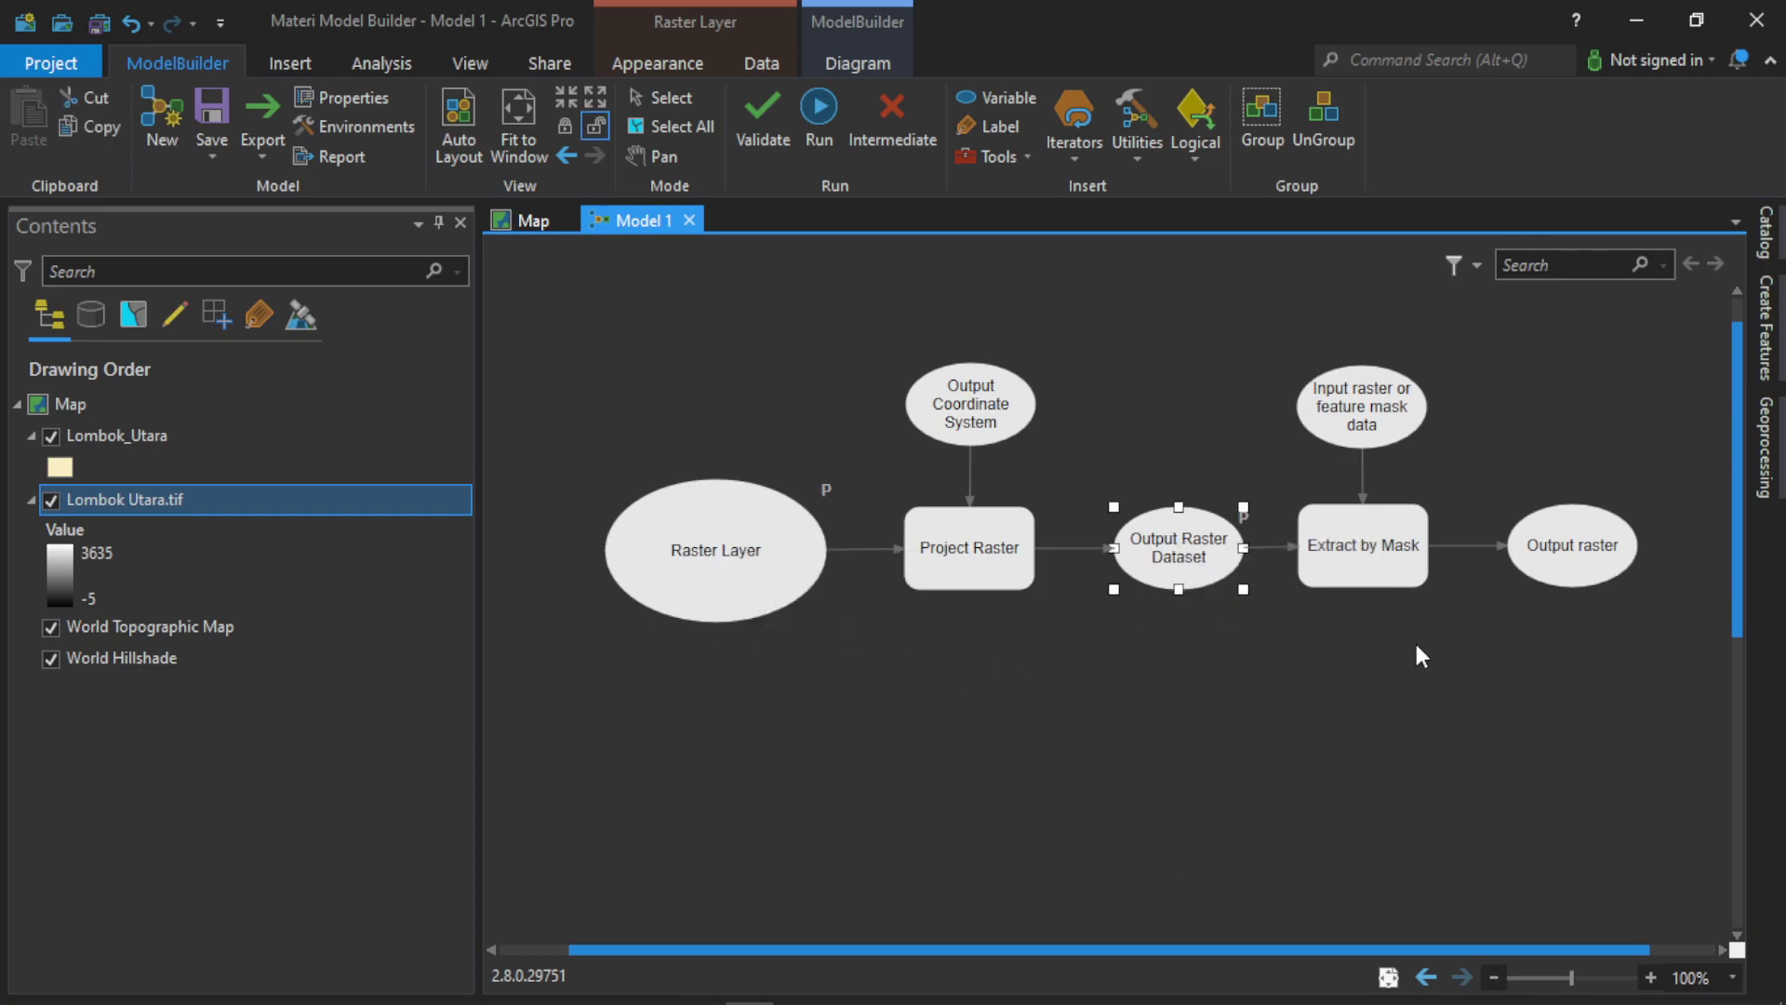
pyautogui.click(1566, 563)
pyautogui.rightClick(1567, 564)
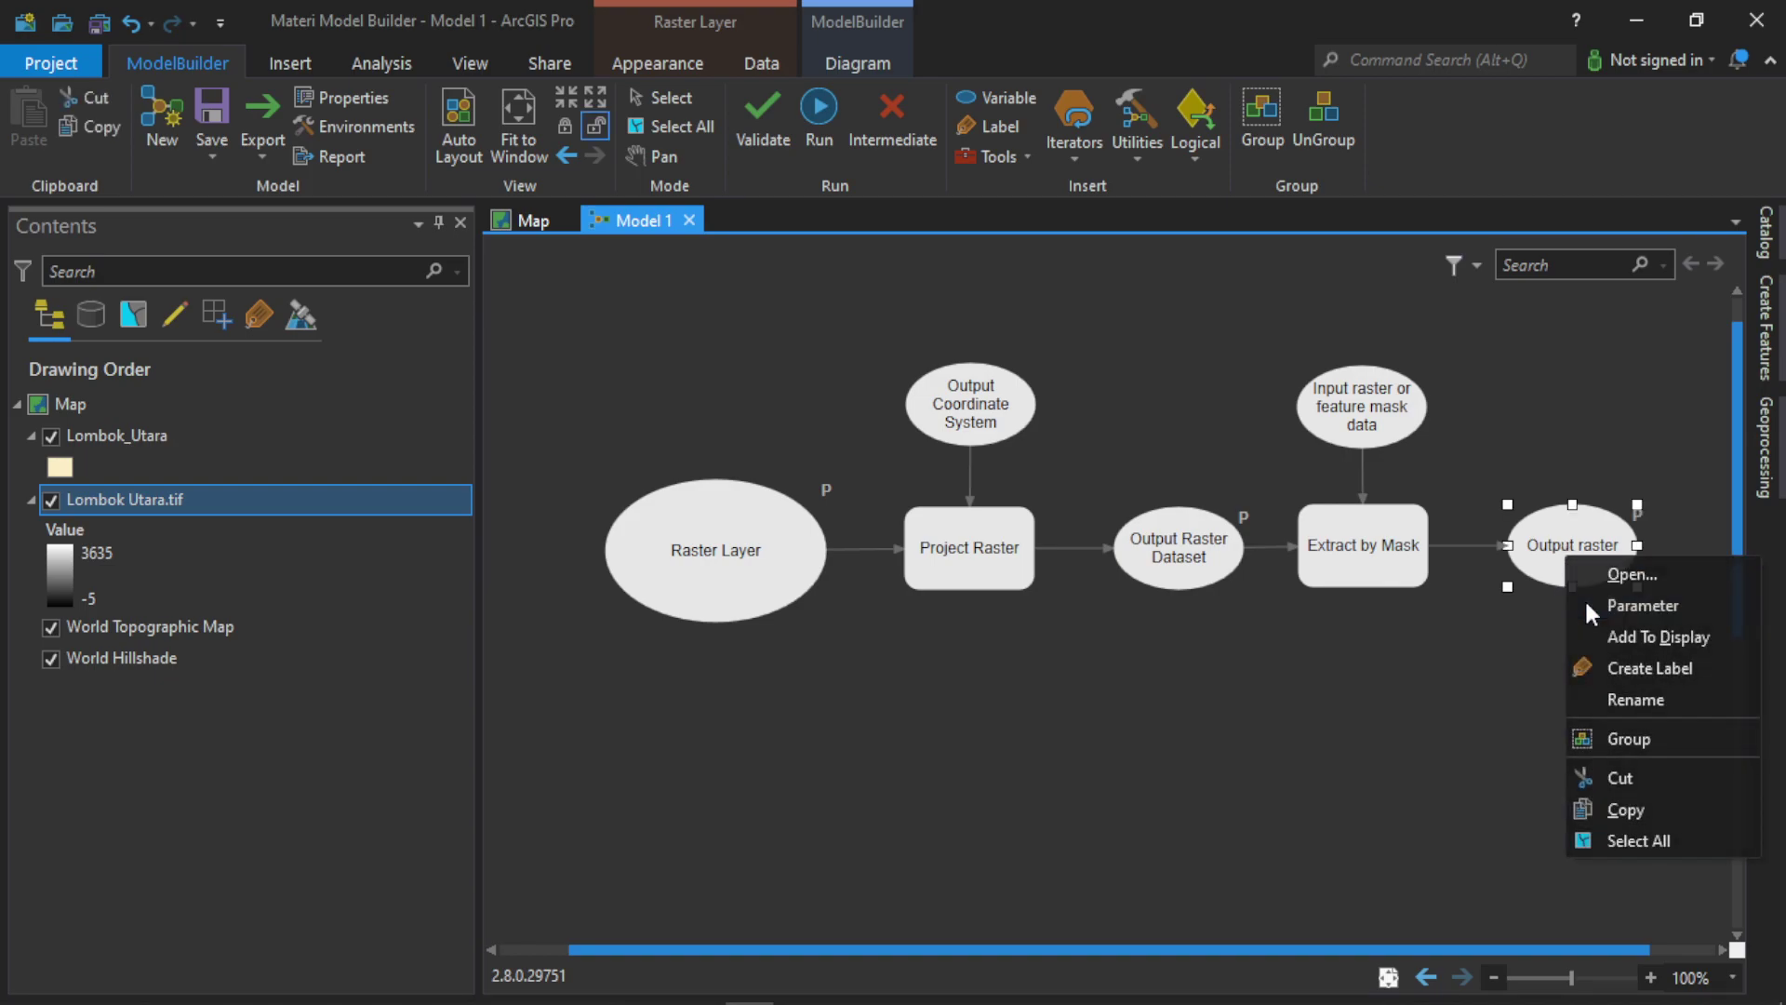
pyautogui.click(1583, 599)
pyautogui.click(1440, 755)
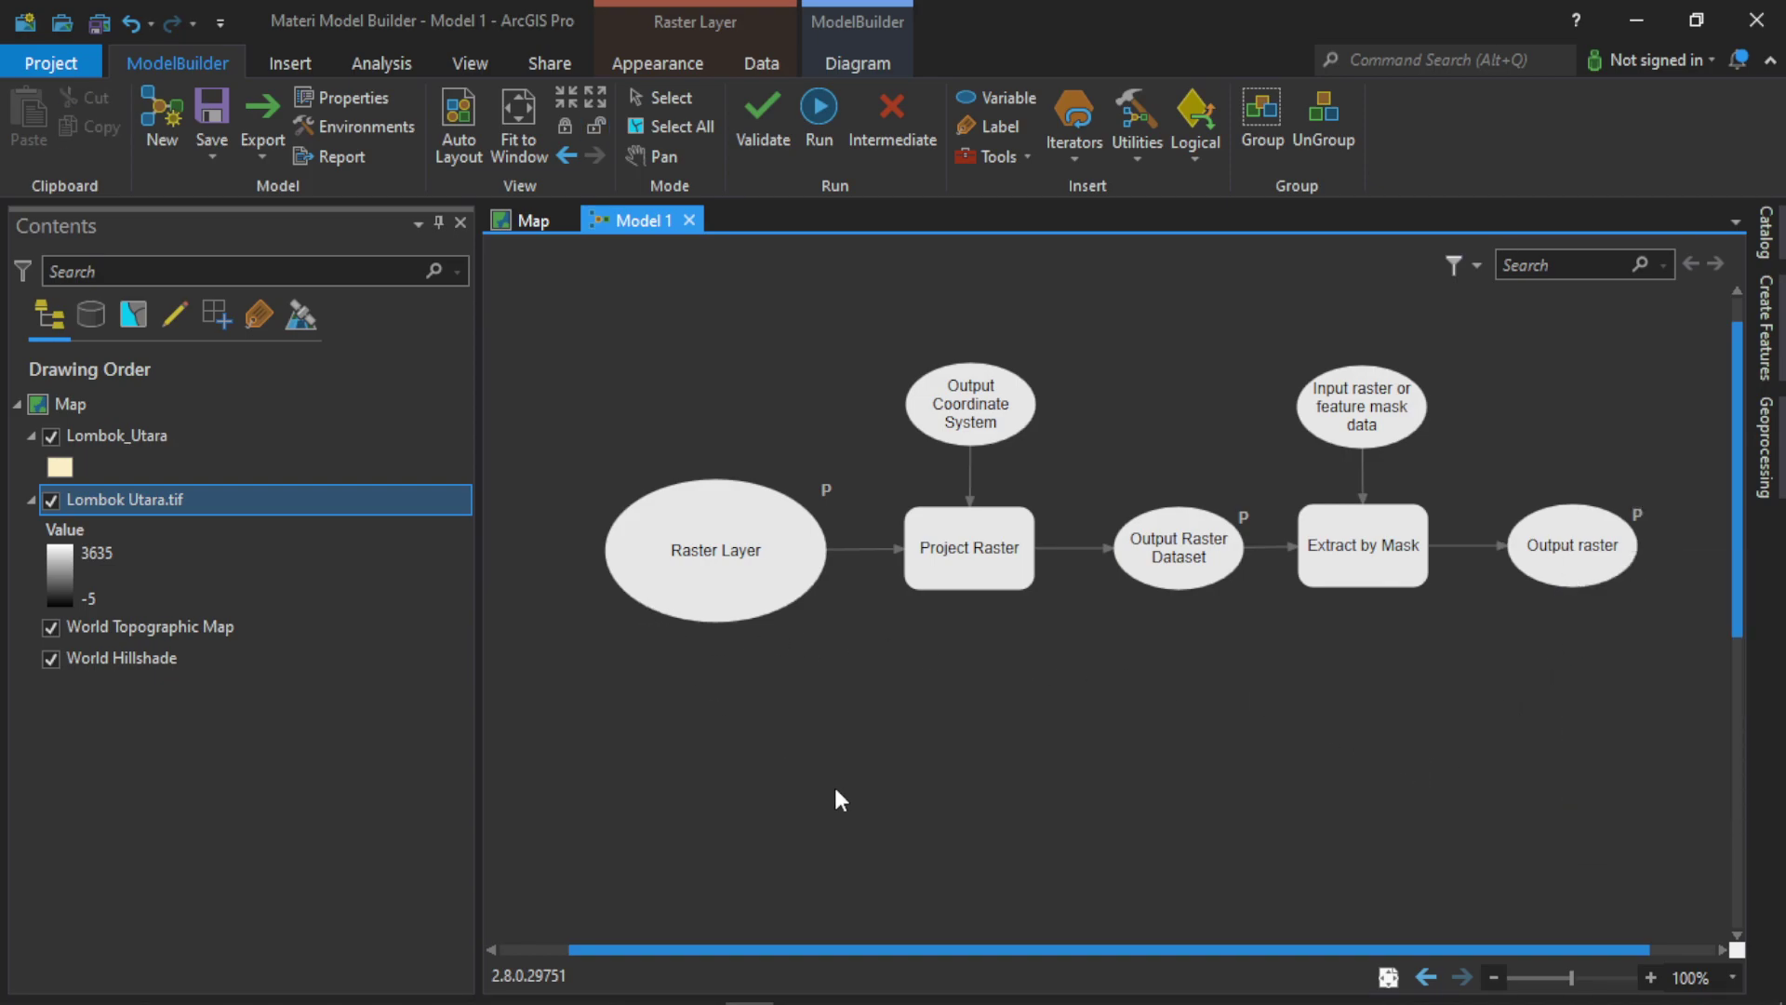
pyautogui.click(731, 539)
pyautogui.click(1172, 584)
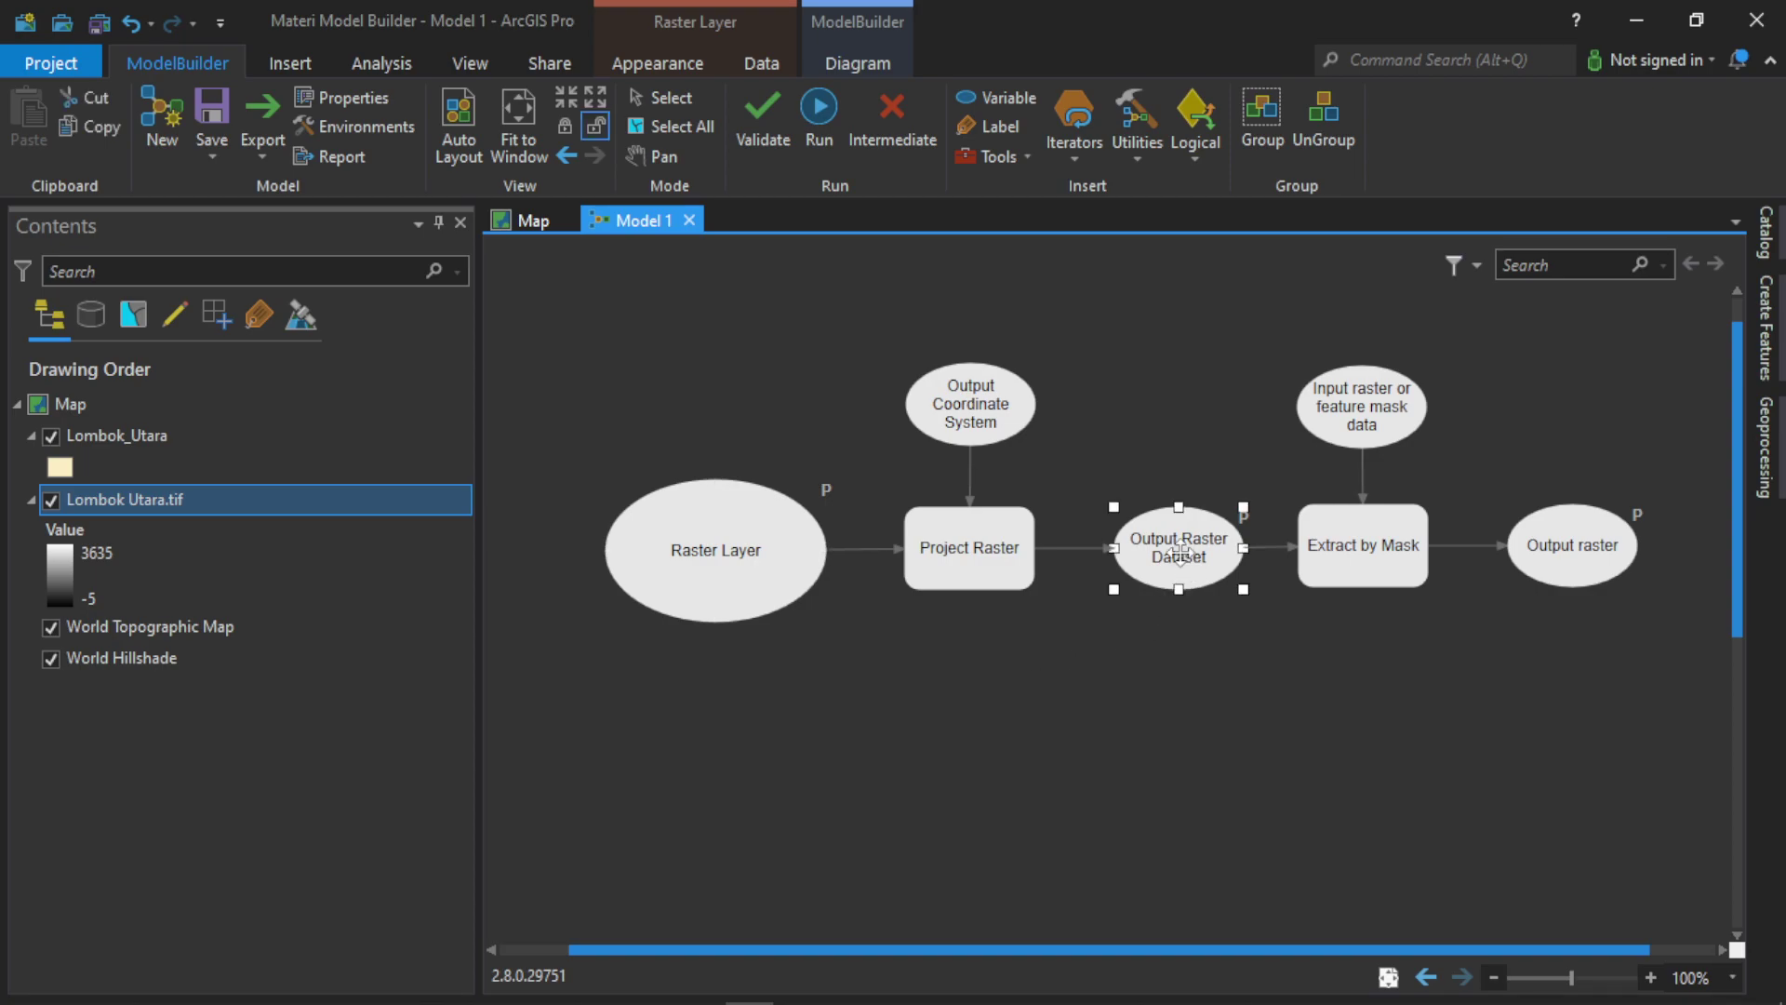
pyautogui.click(746, 593)
pyautogui.click(1153, 563)
pyautogui.click(1214, 665)
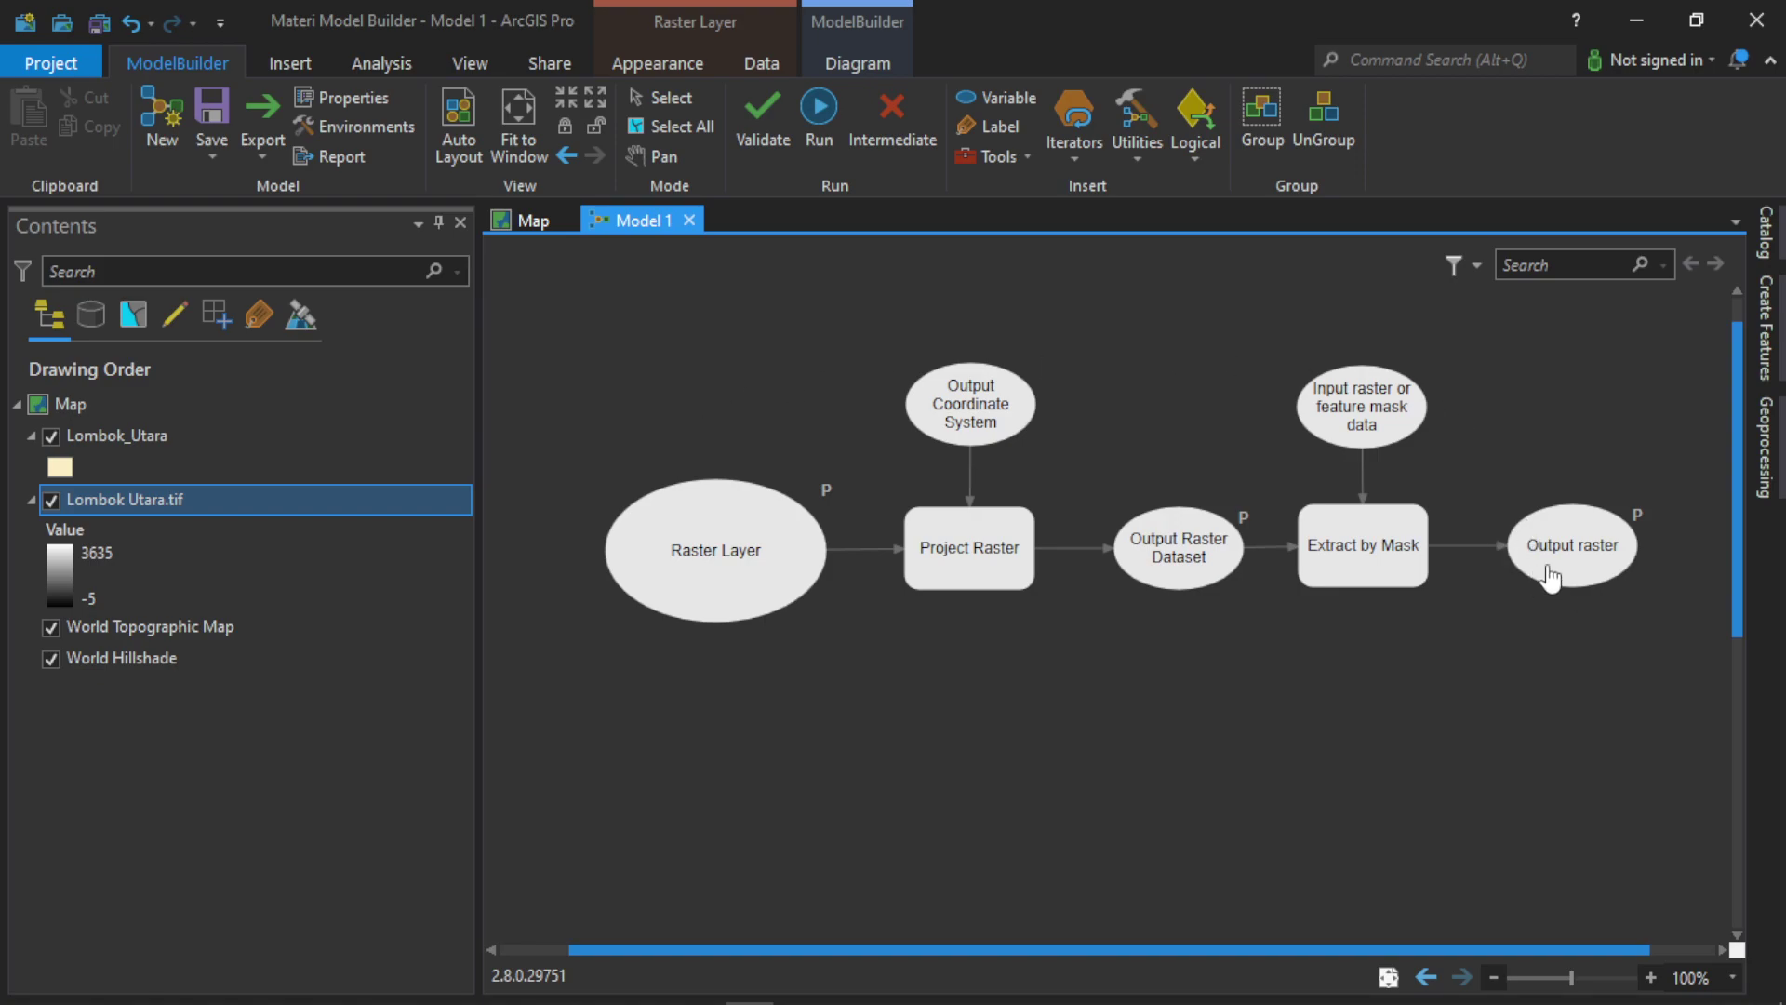
# Find the Slope tool from Spatial Analyst and add it with its output oval above and beyond the Extract by Mask output.
pyautogui.moveTo(1542, 949); pyautogui.dragTo(1665, 940)
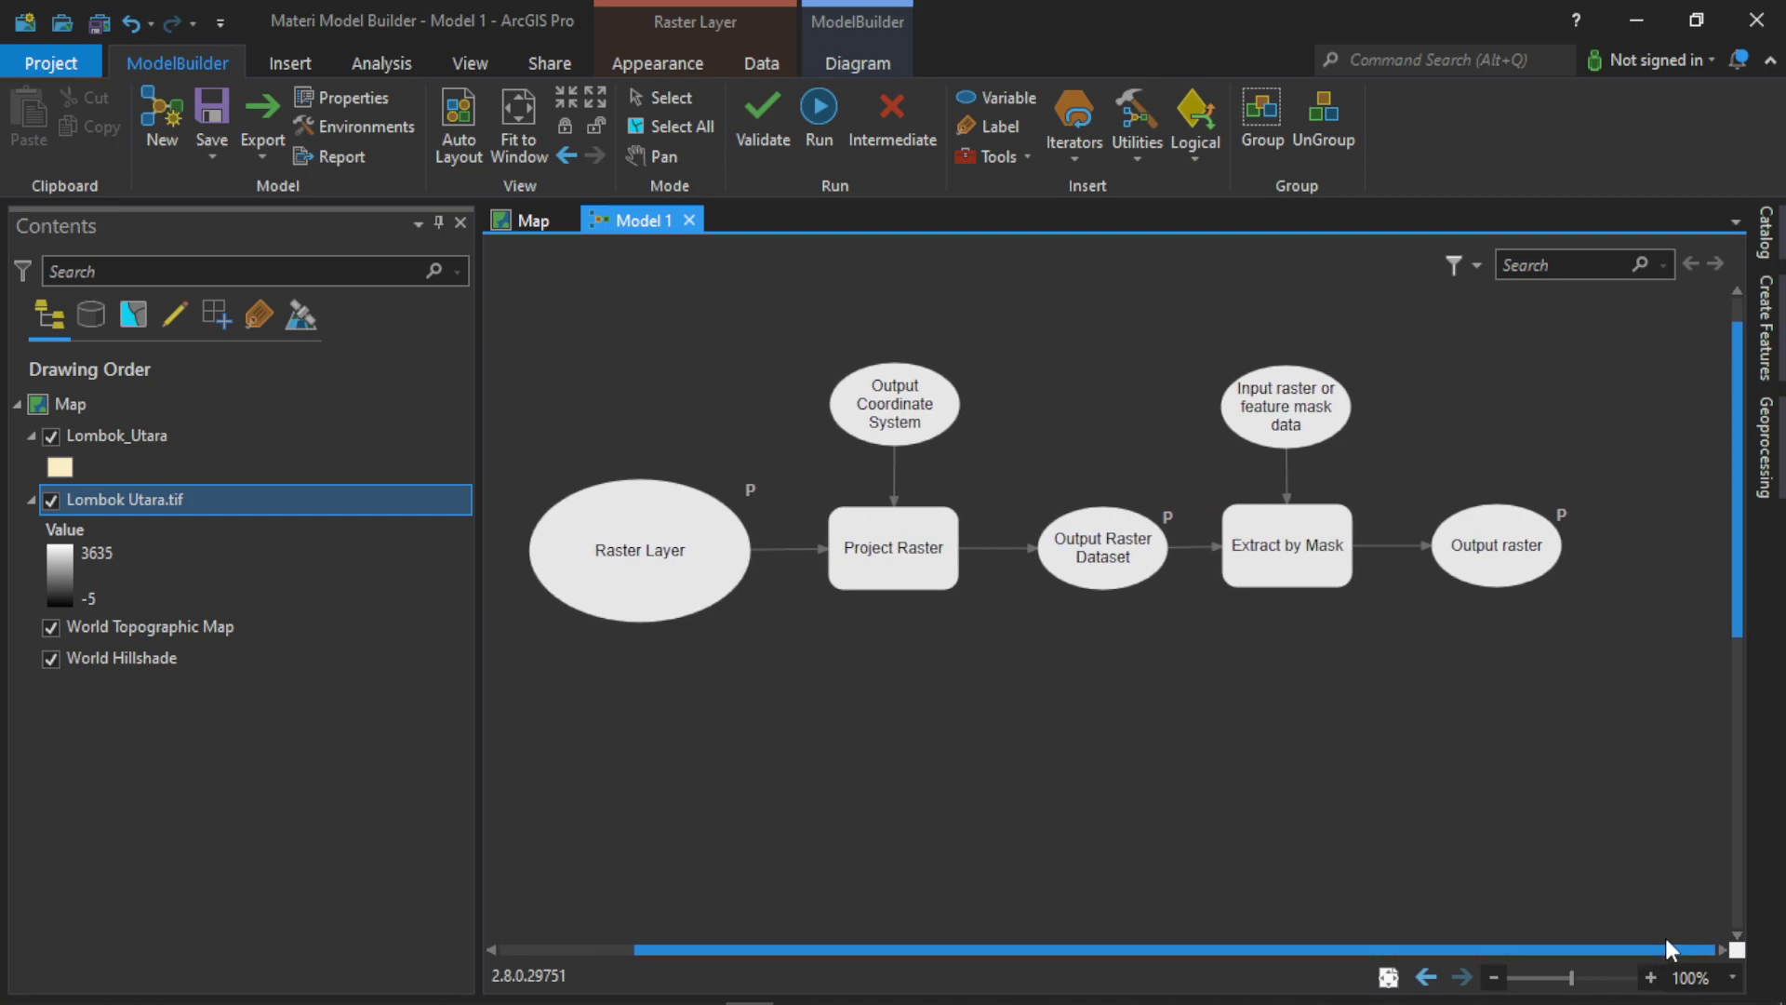
pyautogui.click(1766, 456)
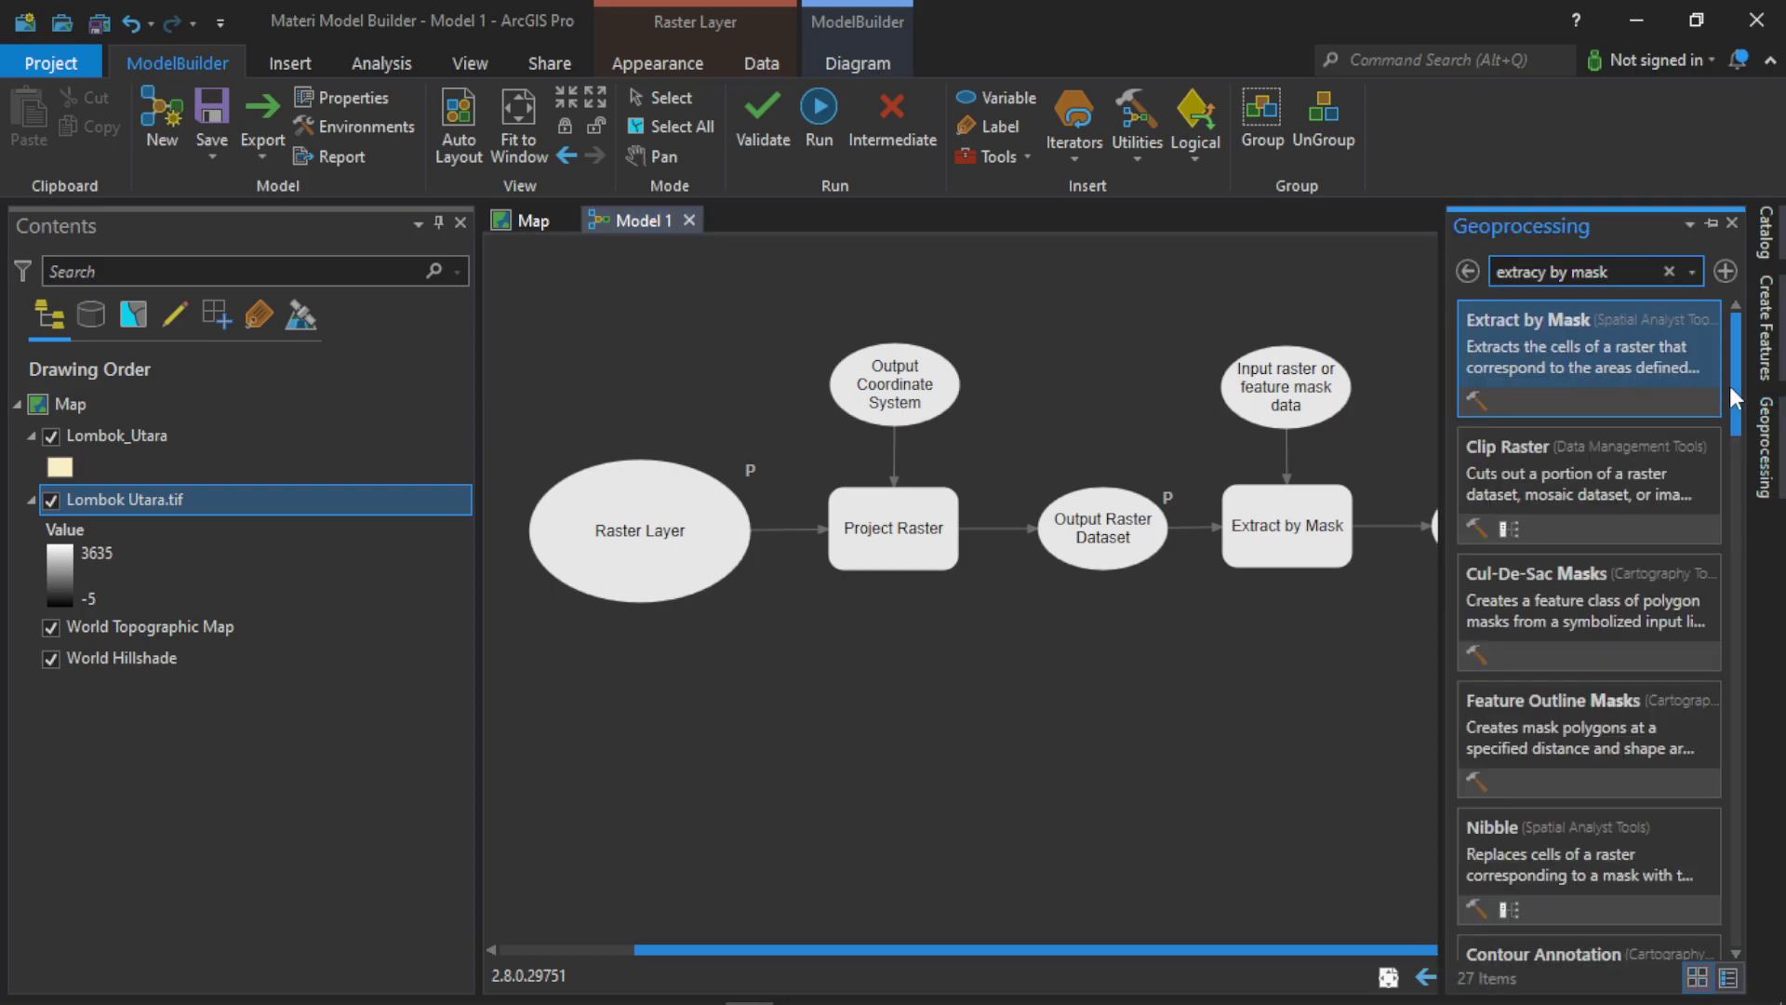
pyautogui.moveTo(1609, 271); pyautogui.dragTo(1472, 269)
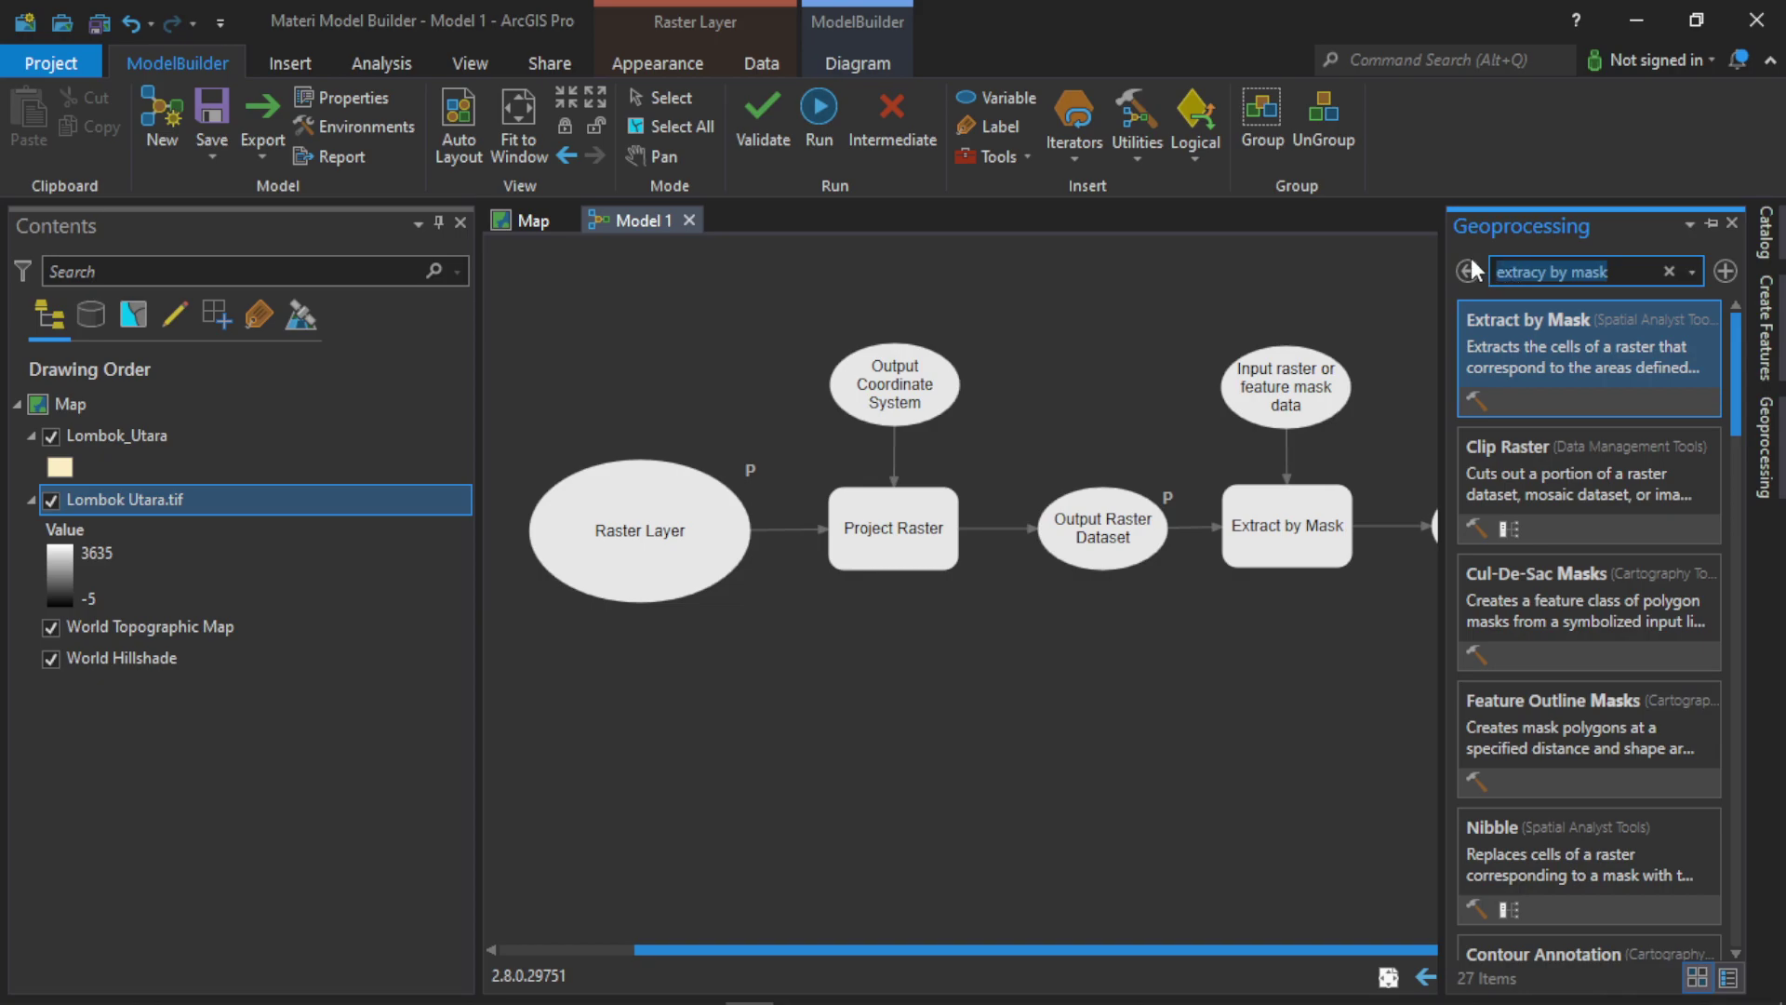
pyautogui.write('slop')
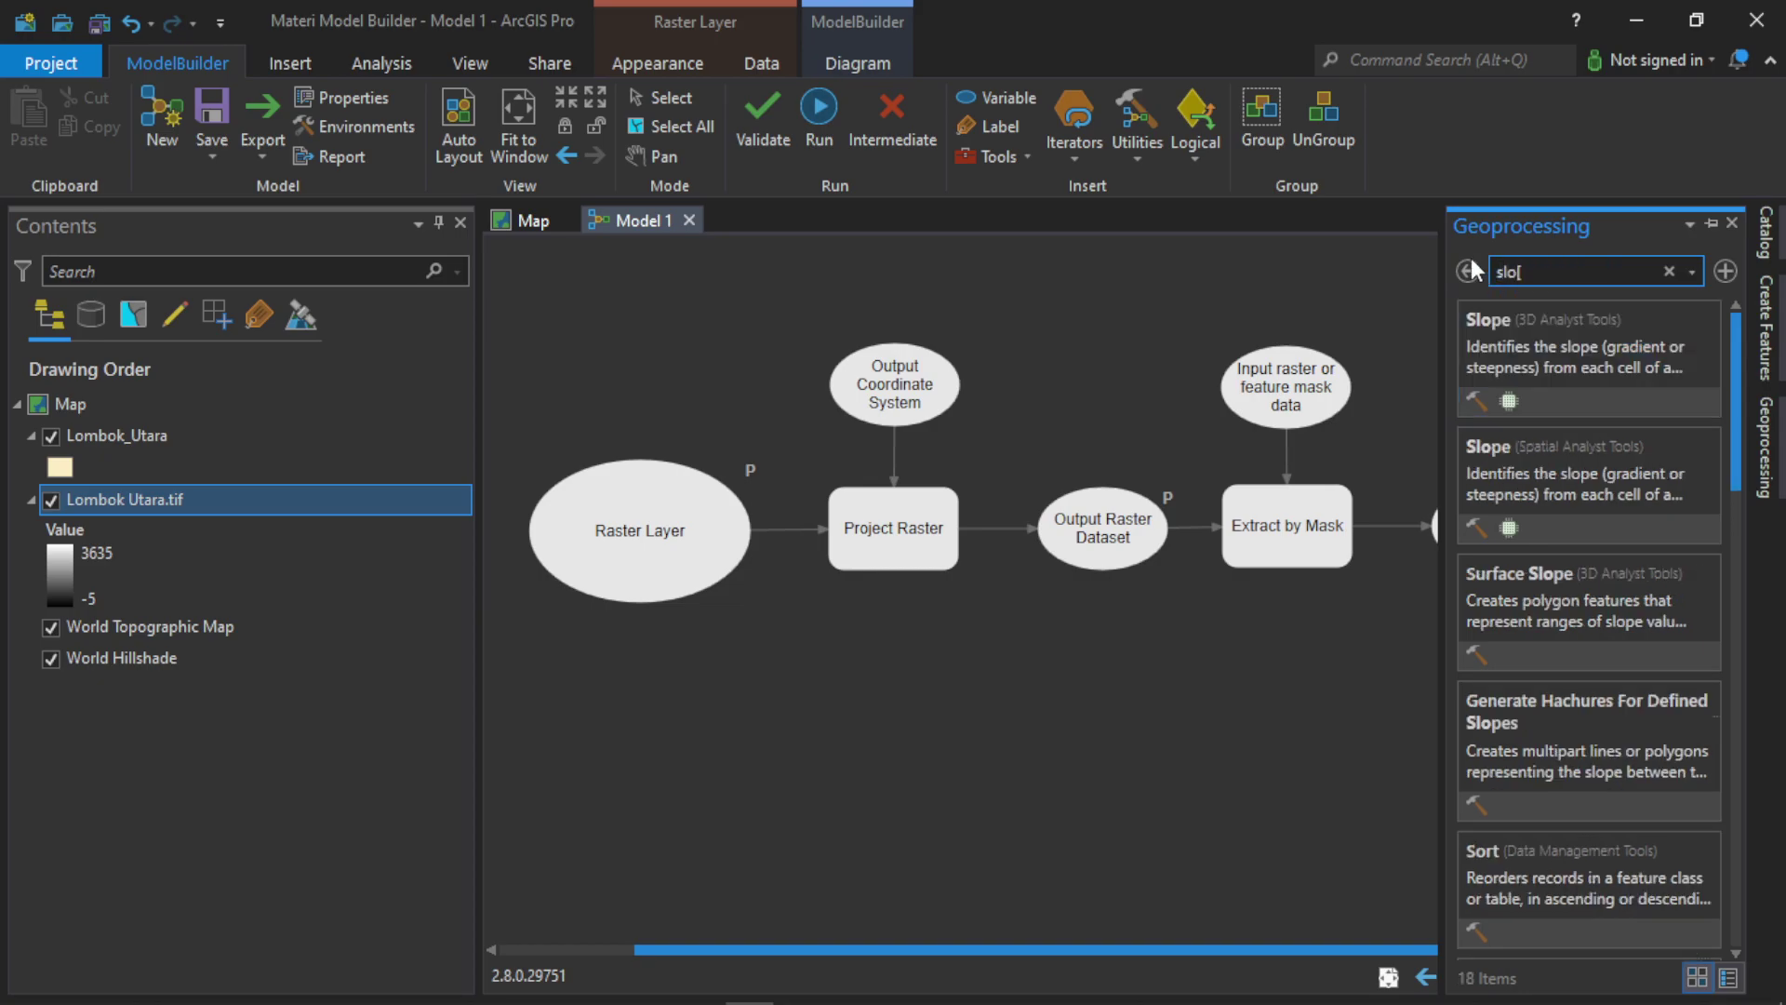
pyautogui.write('e')
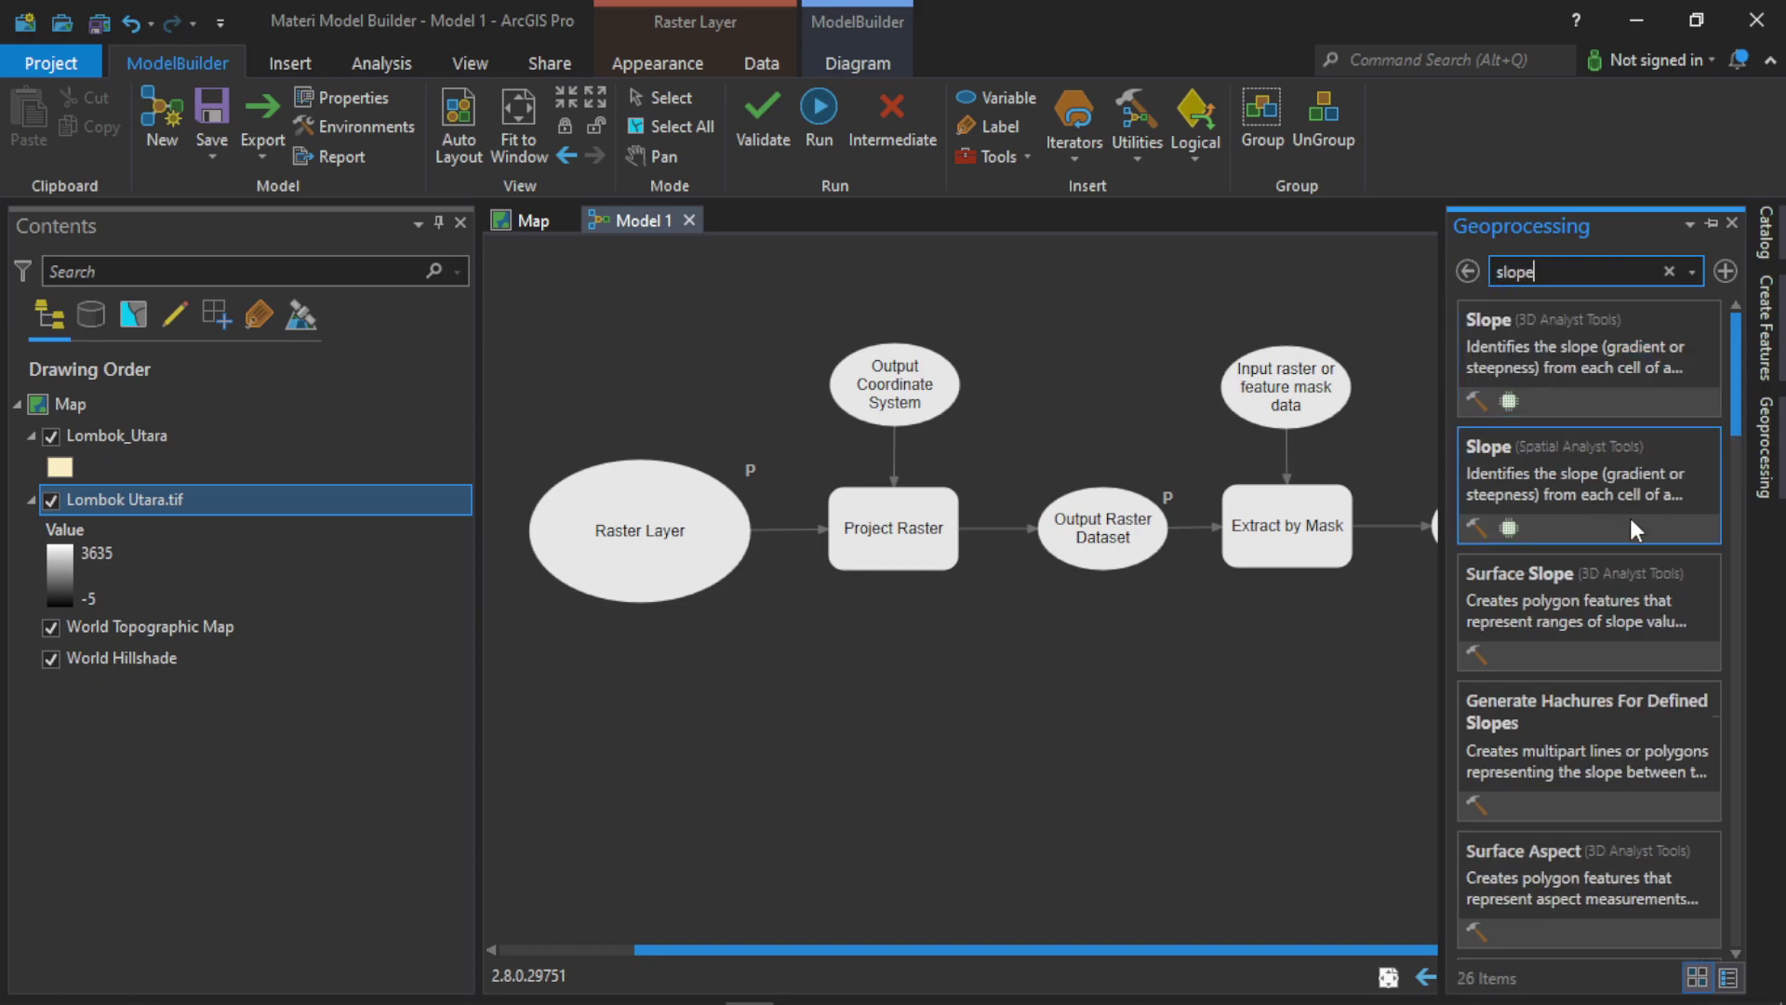
pyautogui.moveTo(1571, 484); pyautogui.dragTo(1367, 311)
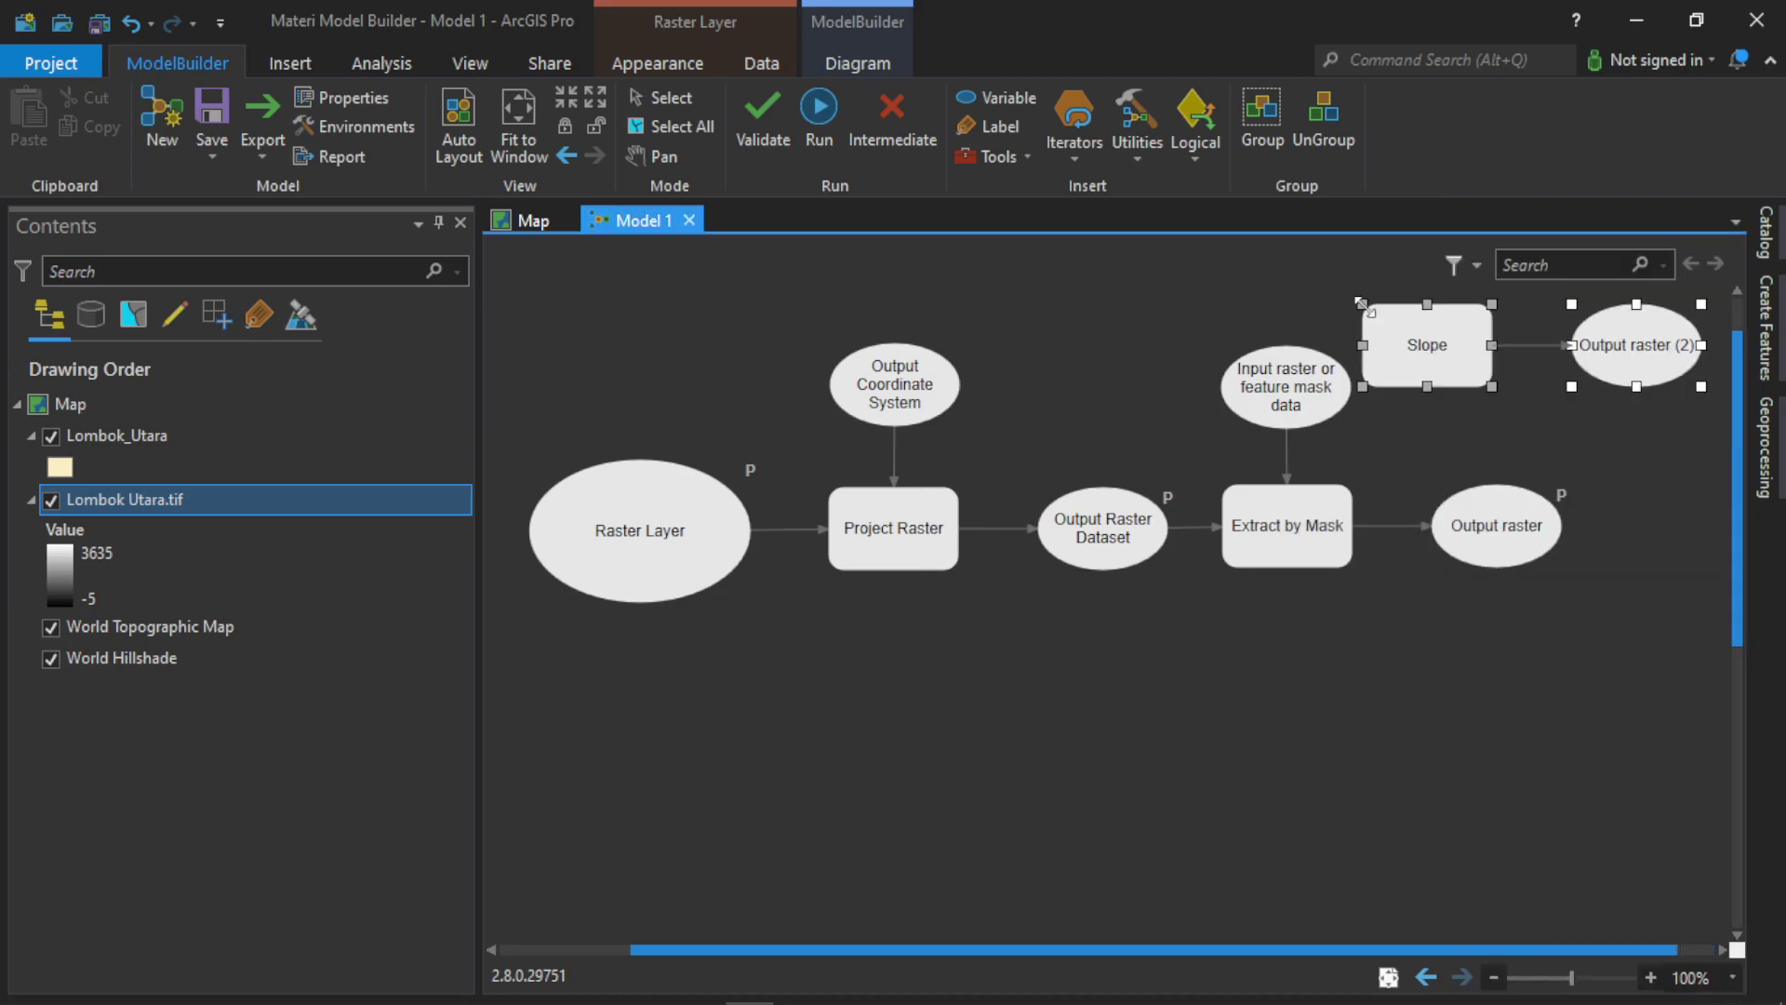
pyautogui.click(1421, 346)
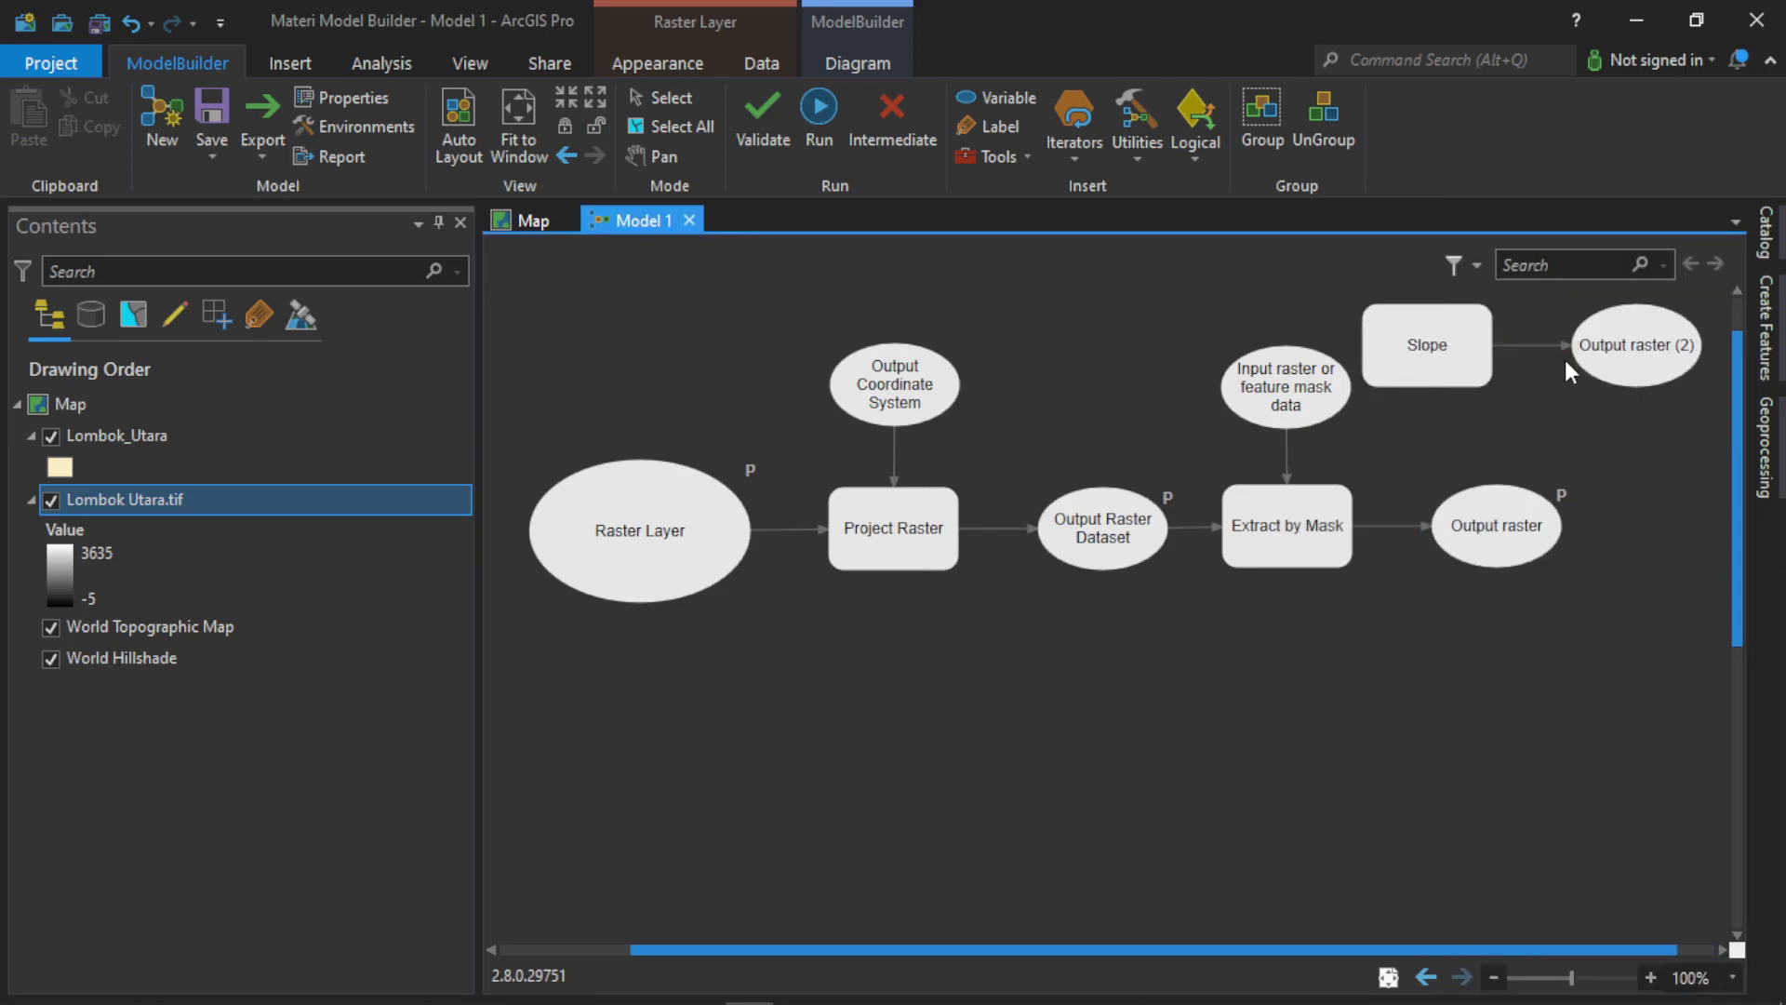
pyautogui.keyDown('ctrl'); pyautogui.click(1638, 358); pyautogui.keyUp('ctrl')
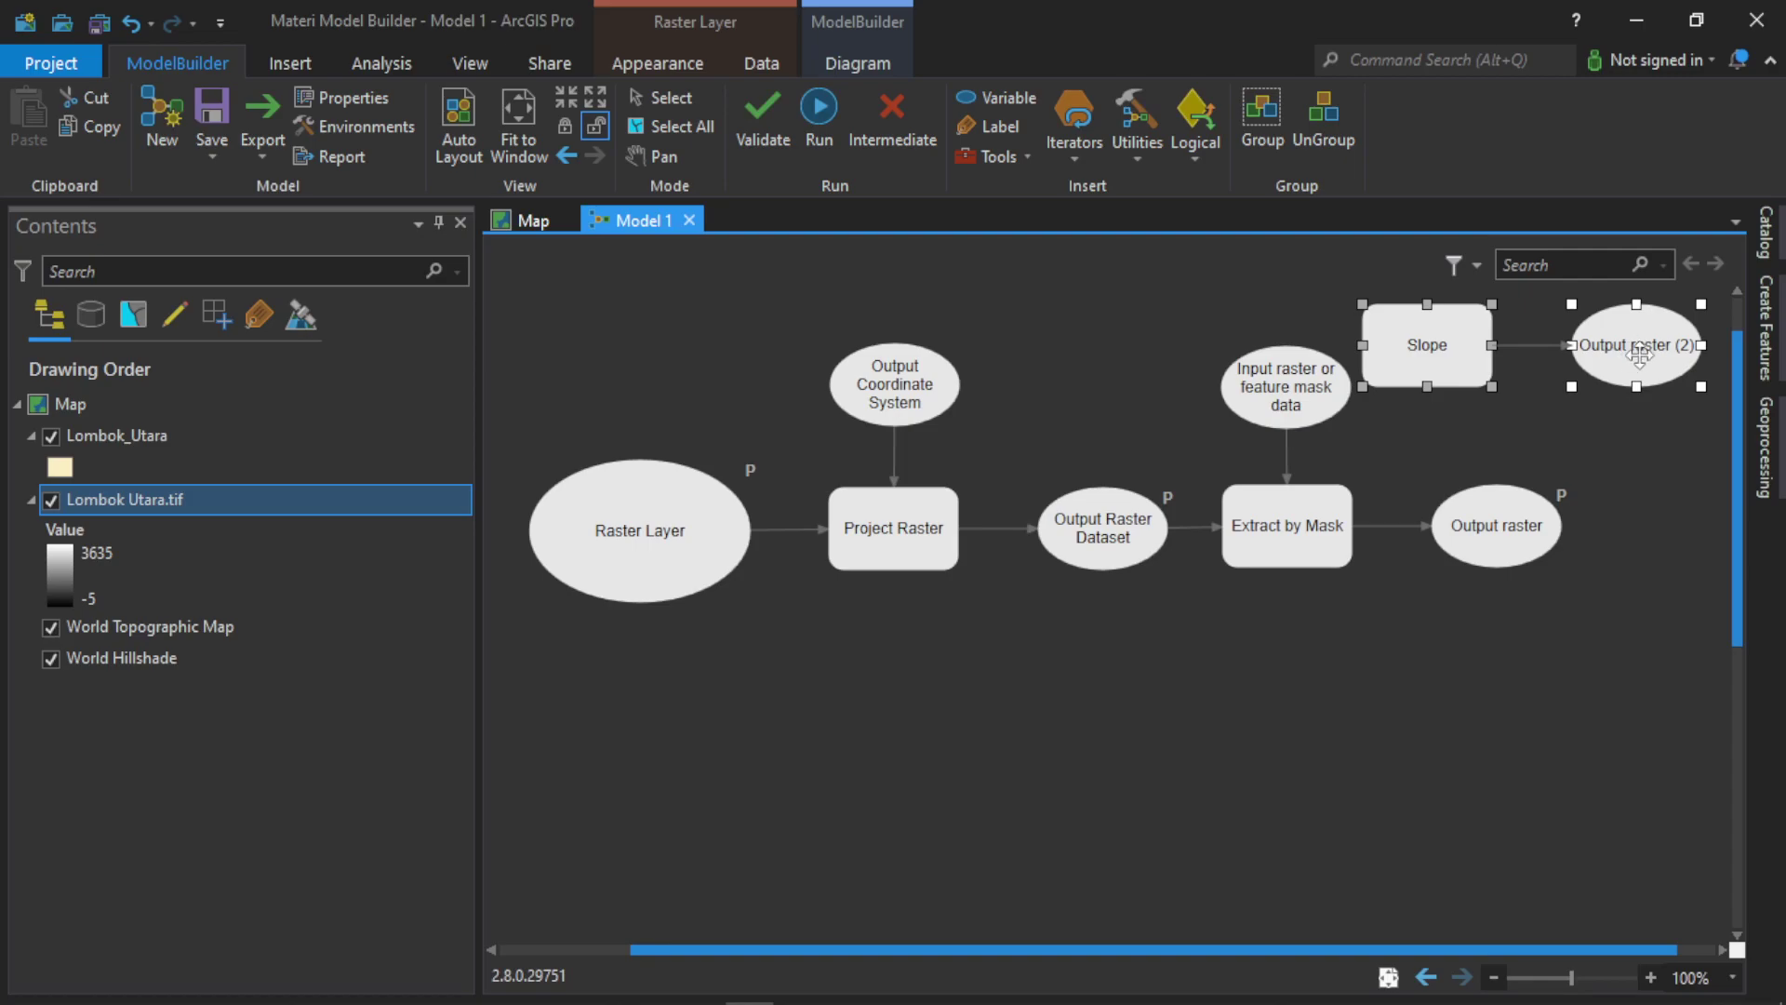
pyautogui.moveTo(1639, 358); pyautogui.dragTo(1712, 384)
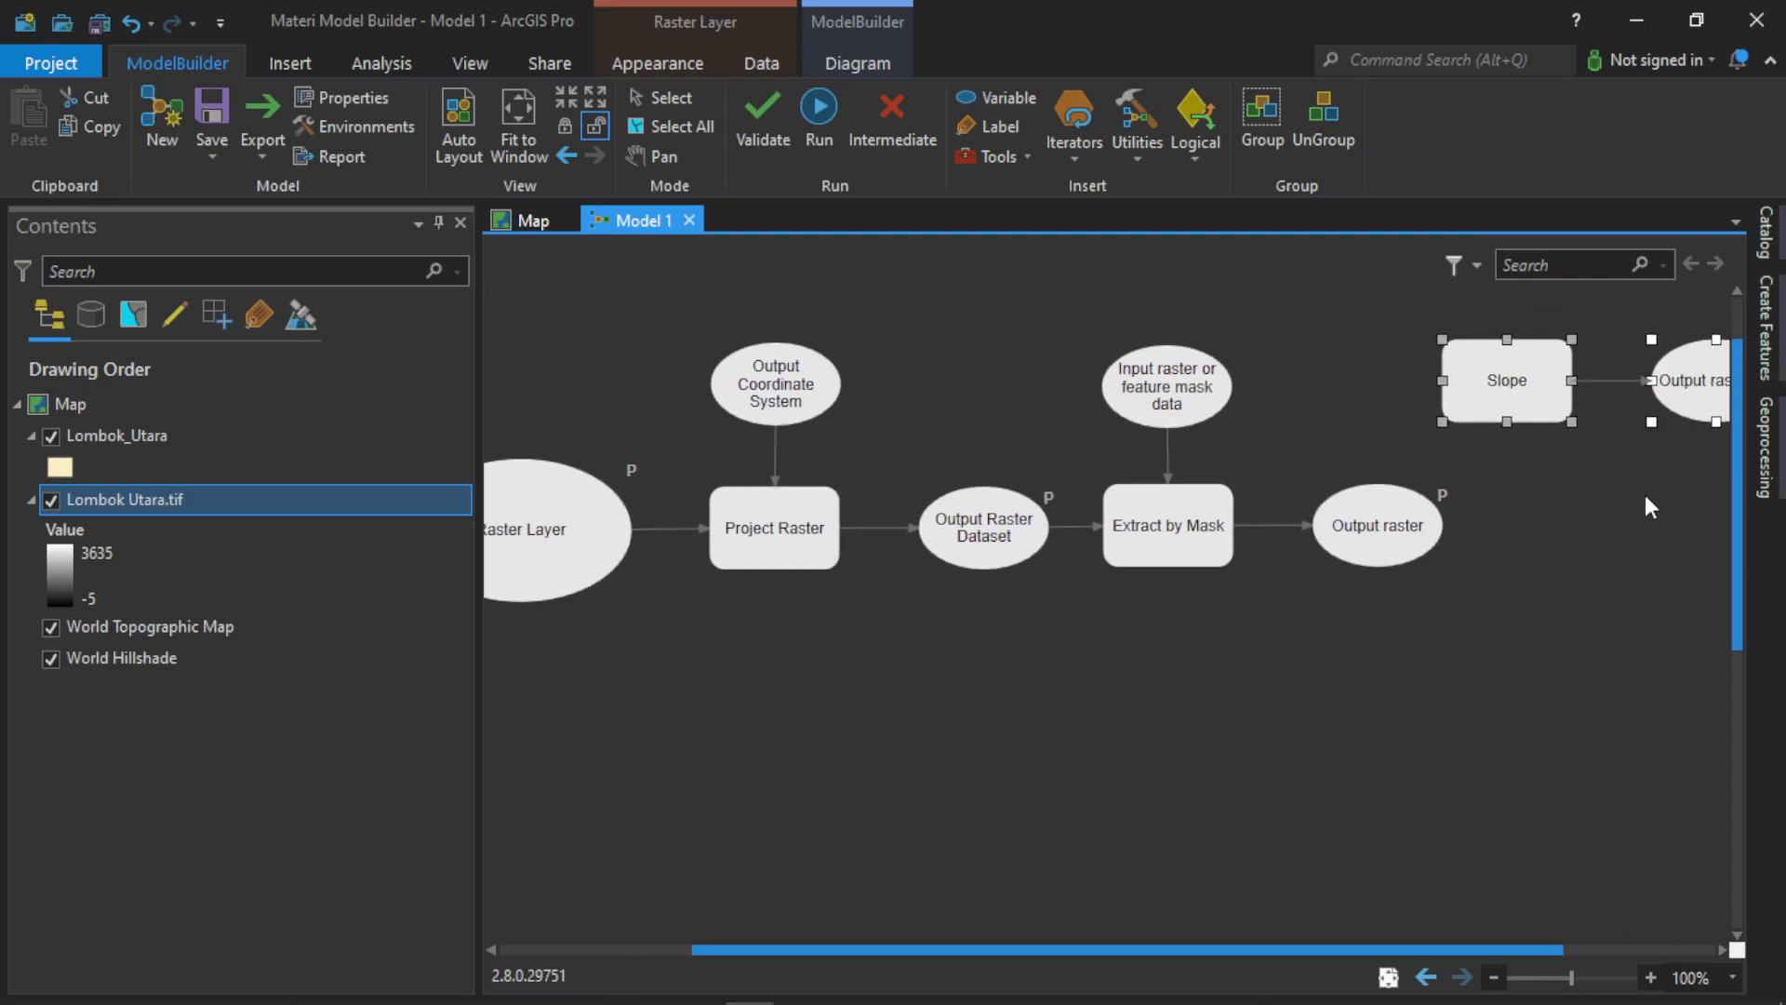
pyautogui.click(1401, 764)
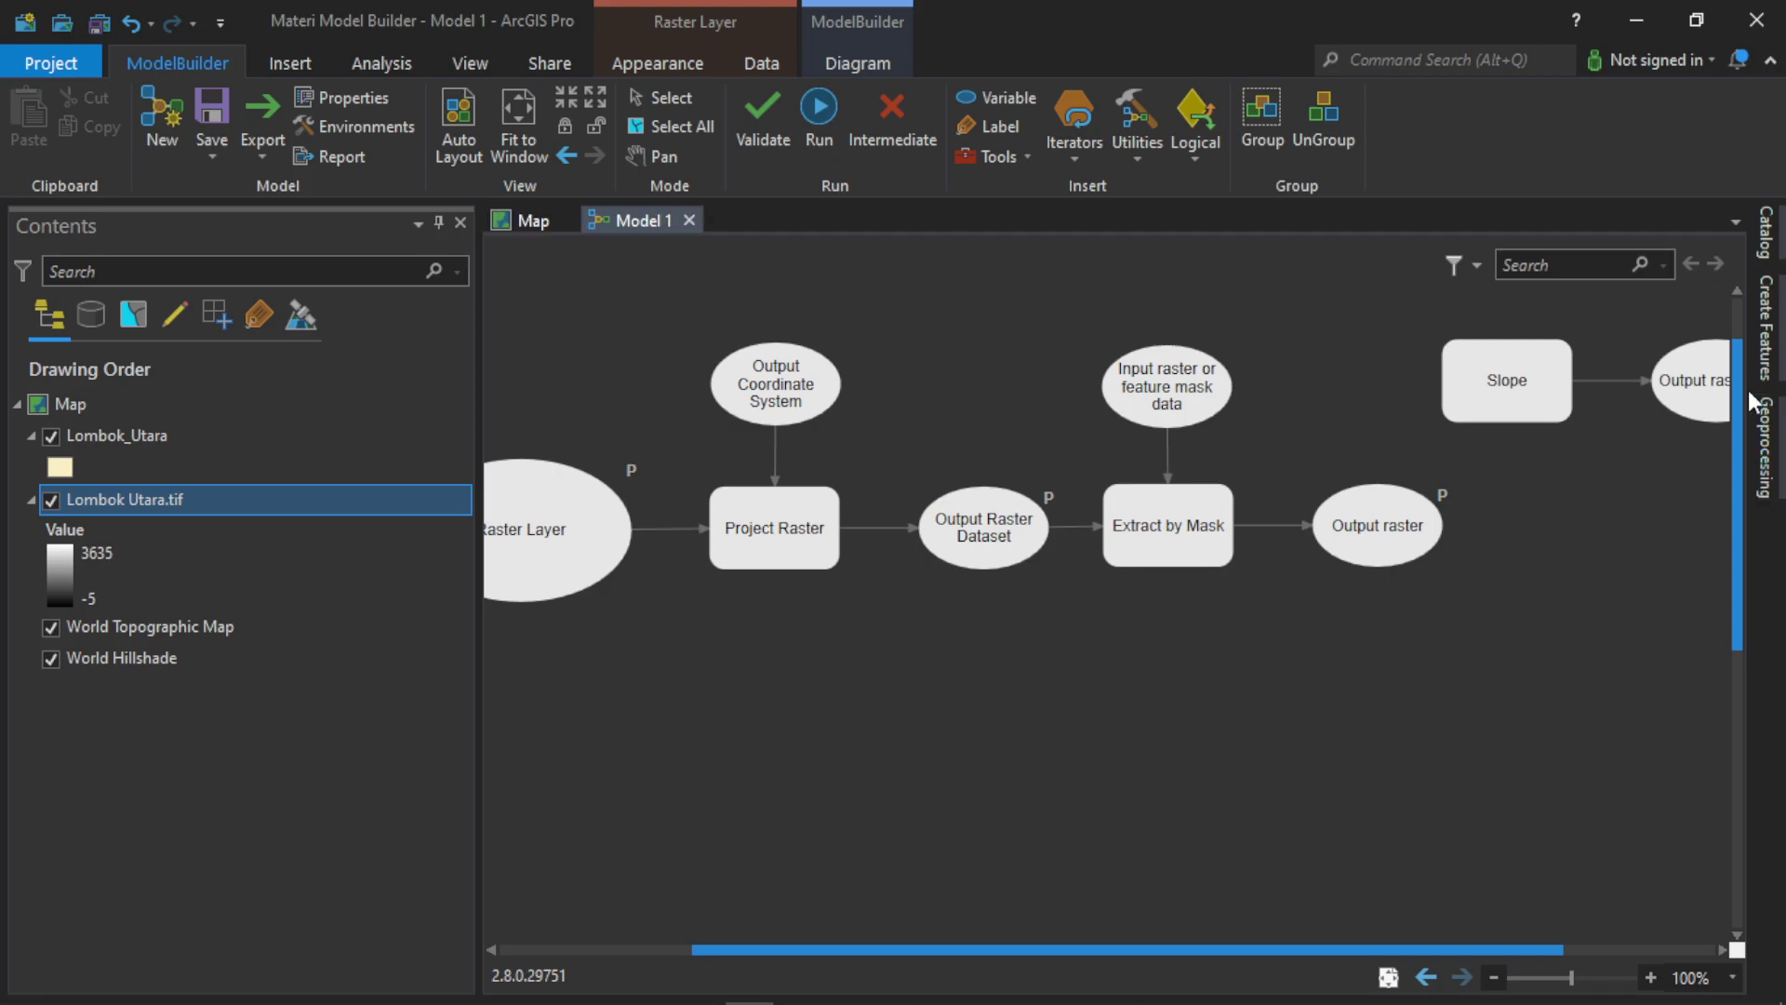
# Search for contour and add the Spatial Analyst Contour tool to the model directly below the Slope tool.
pyautogui.moveTo(1764, 423)
pyautogui.doubleClick(1602, 274)
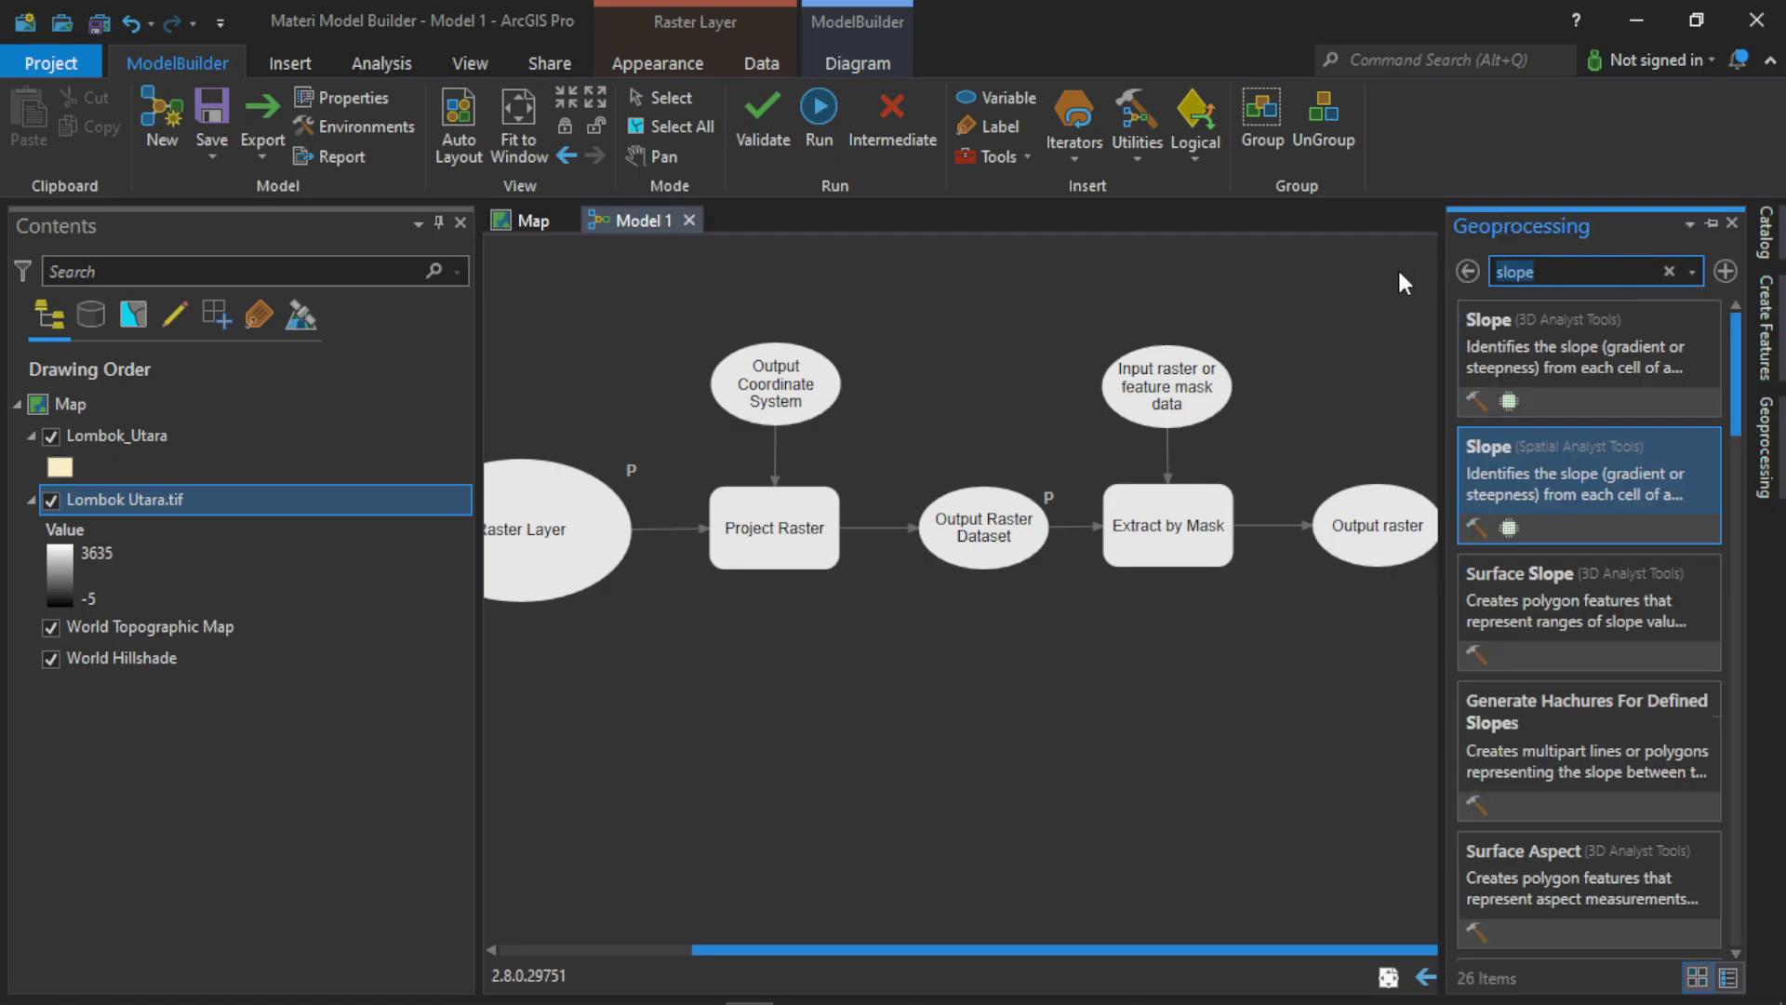
pyautogui.write('contour')
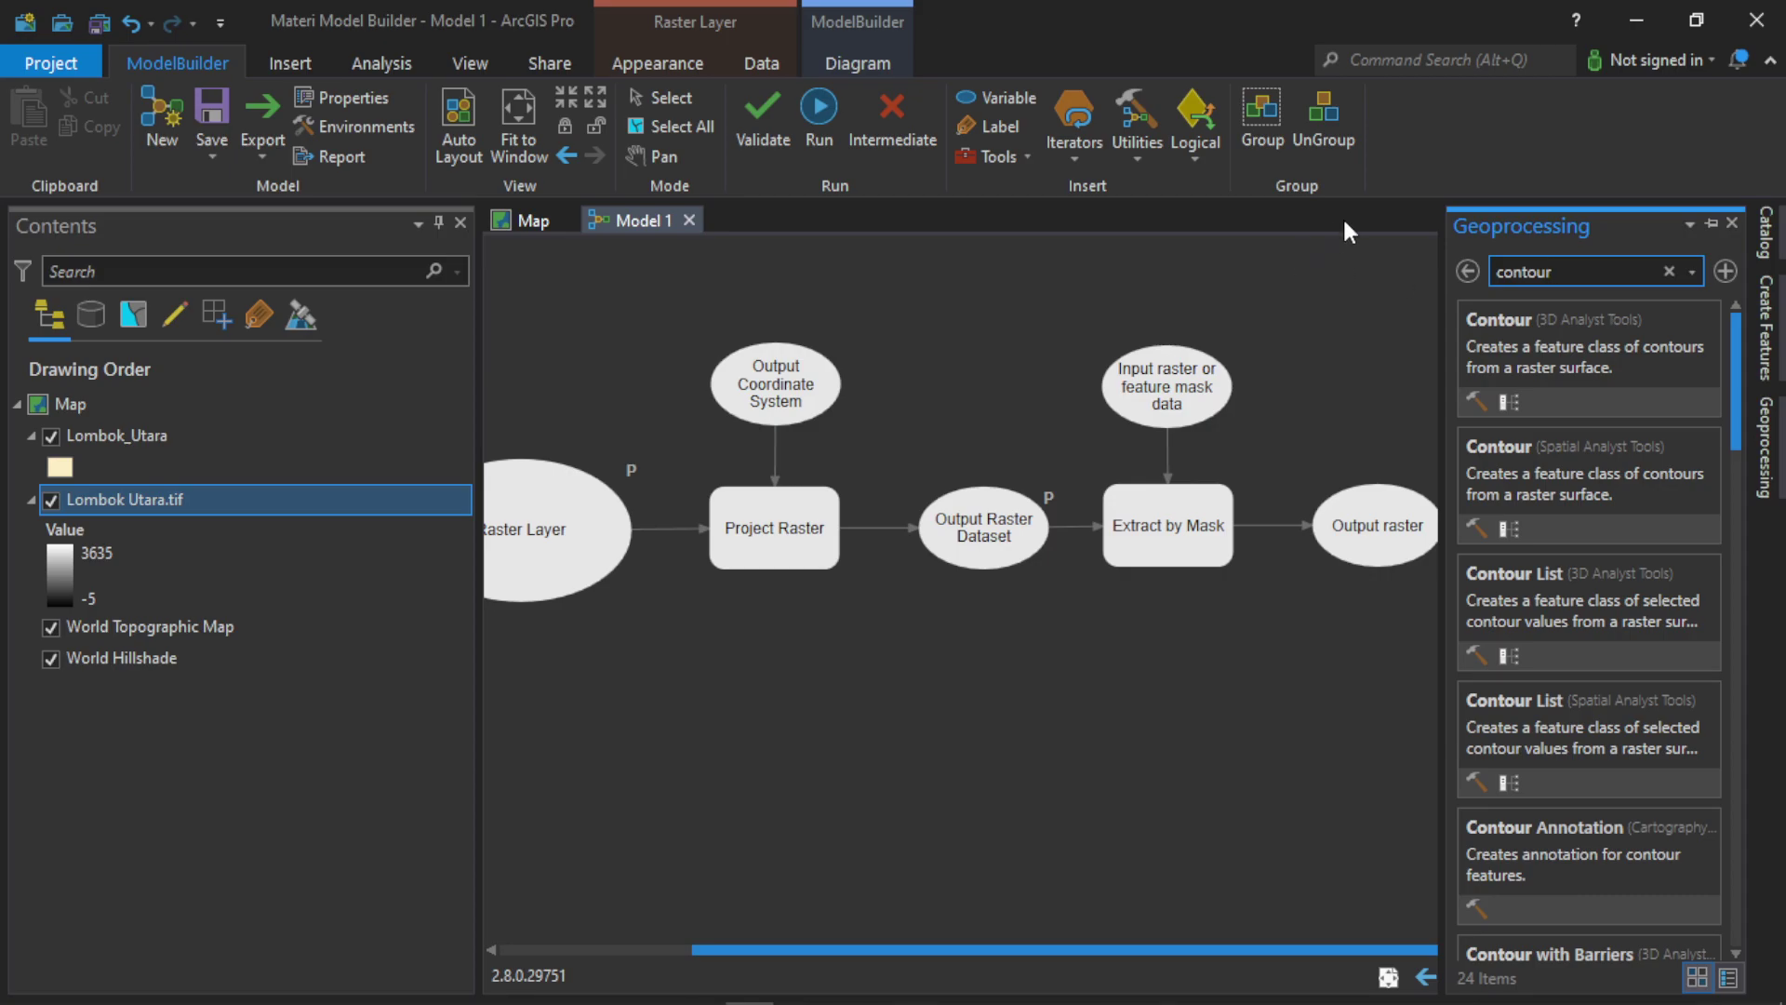
pyautogui.moveTo(1593, 476); pyautogui.dragTo(1495, 666)
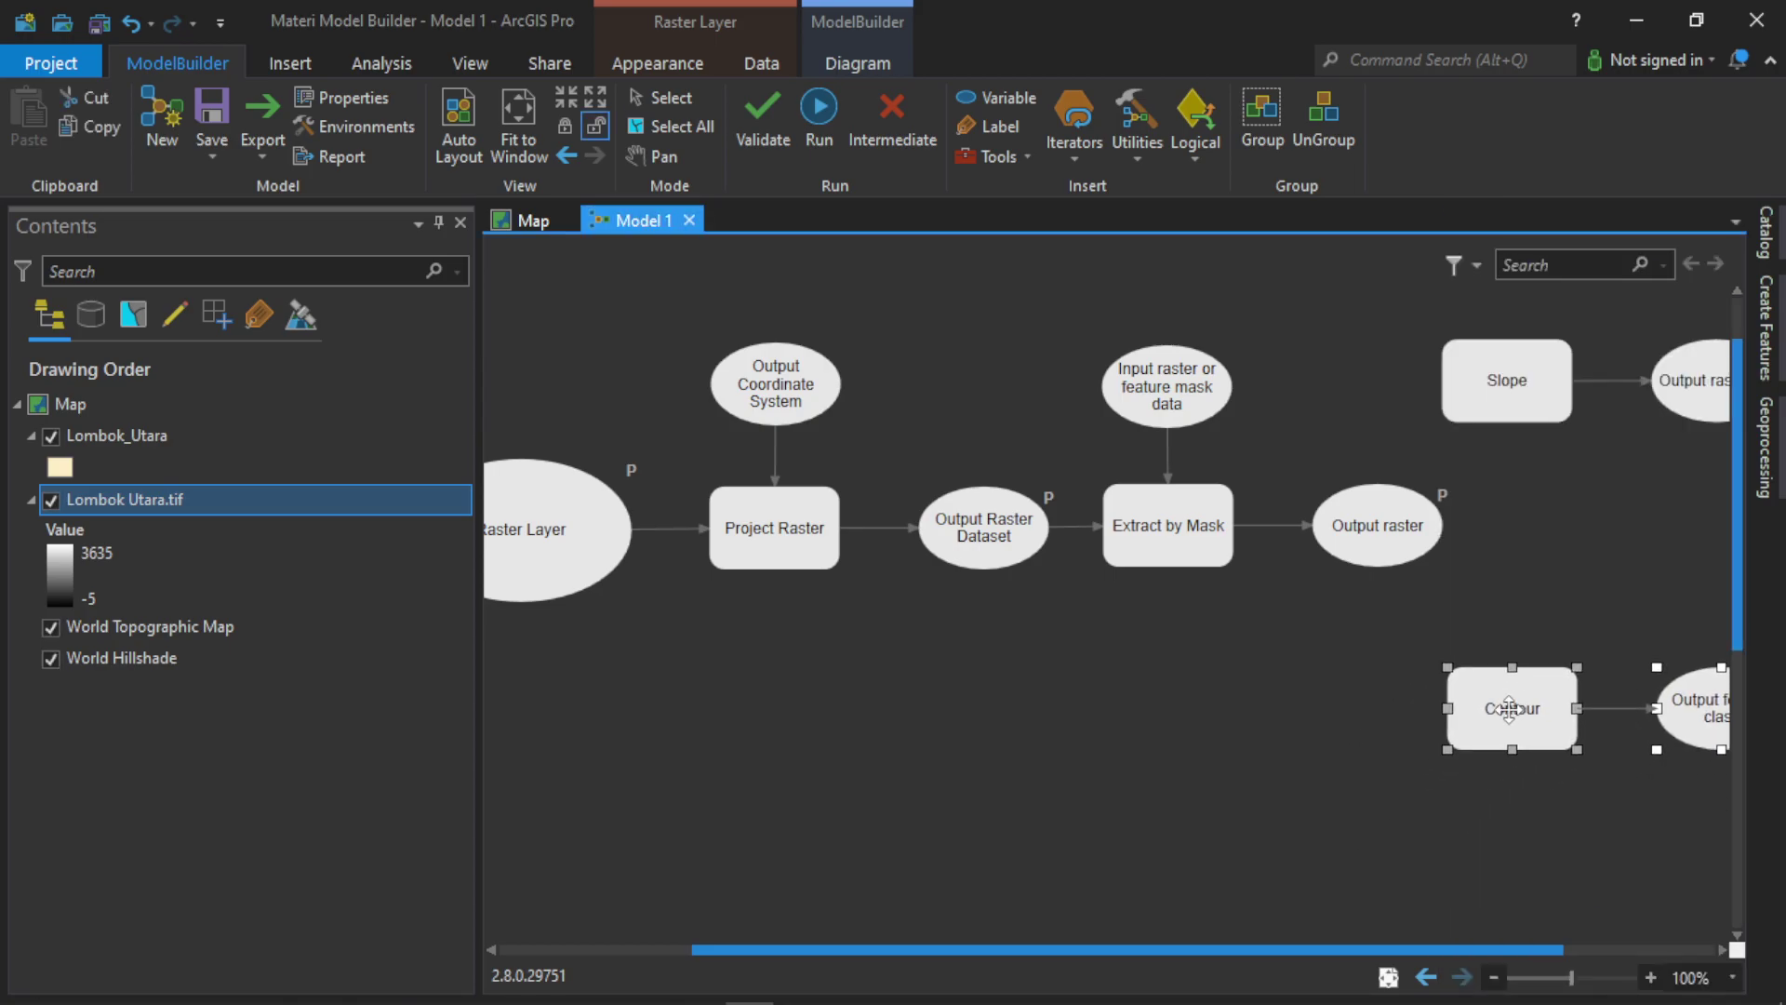
pyautogui.click(1511, 833)
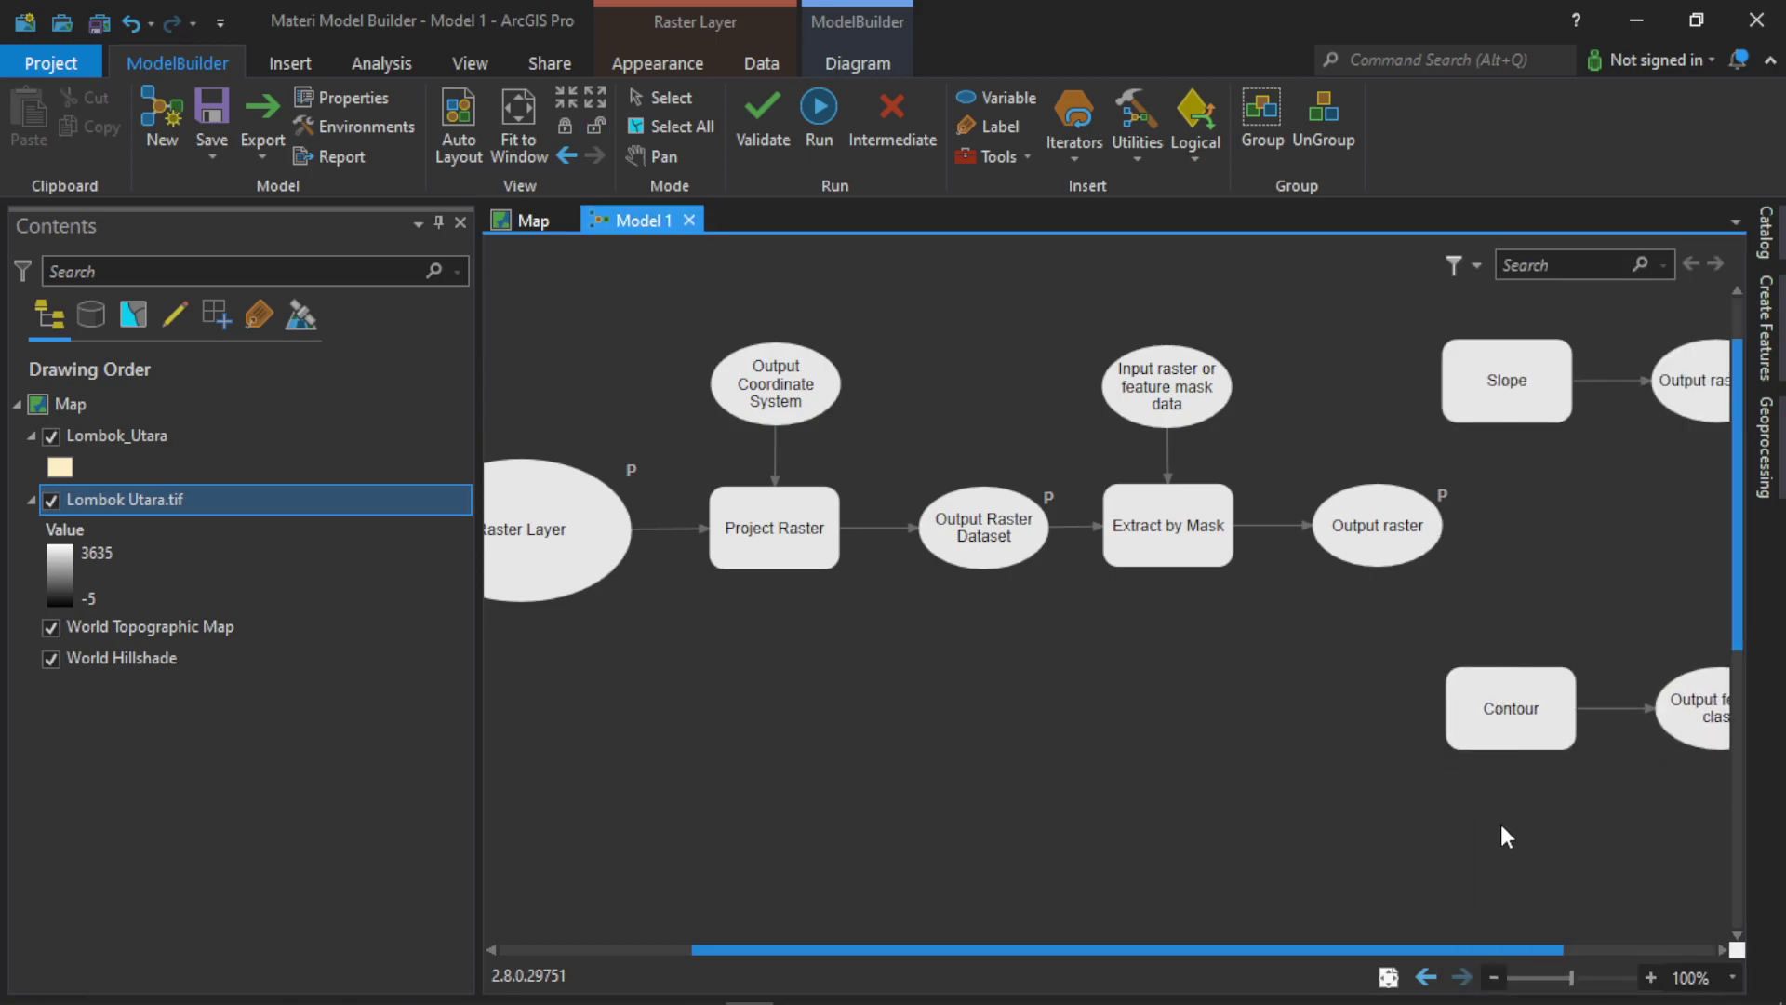
# Connect the Extract by Mask tool's Output raster oval to both Slope and Contour as their Input raster.
pyautogui.moveTo(1387, 574); pyautogui.dragTo(1477, 419)
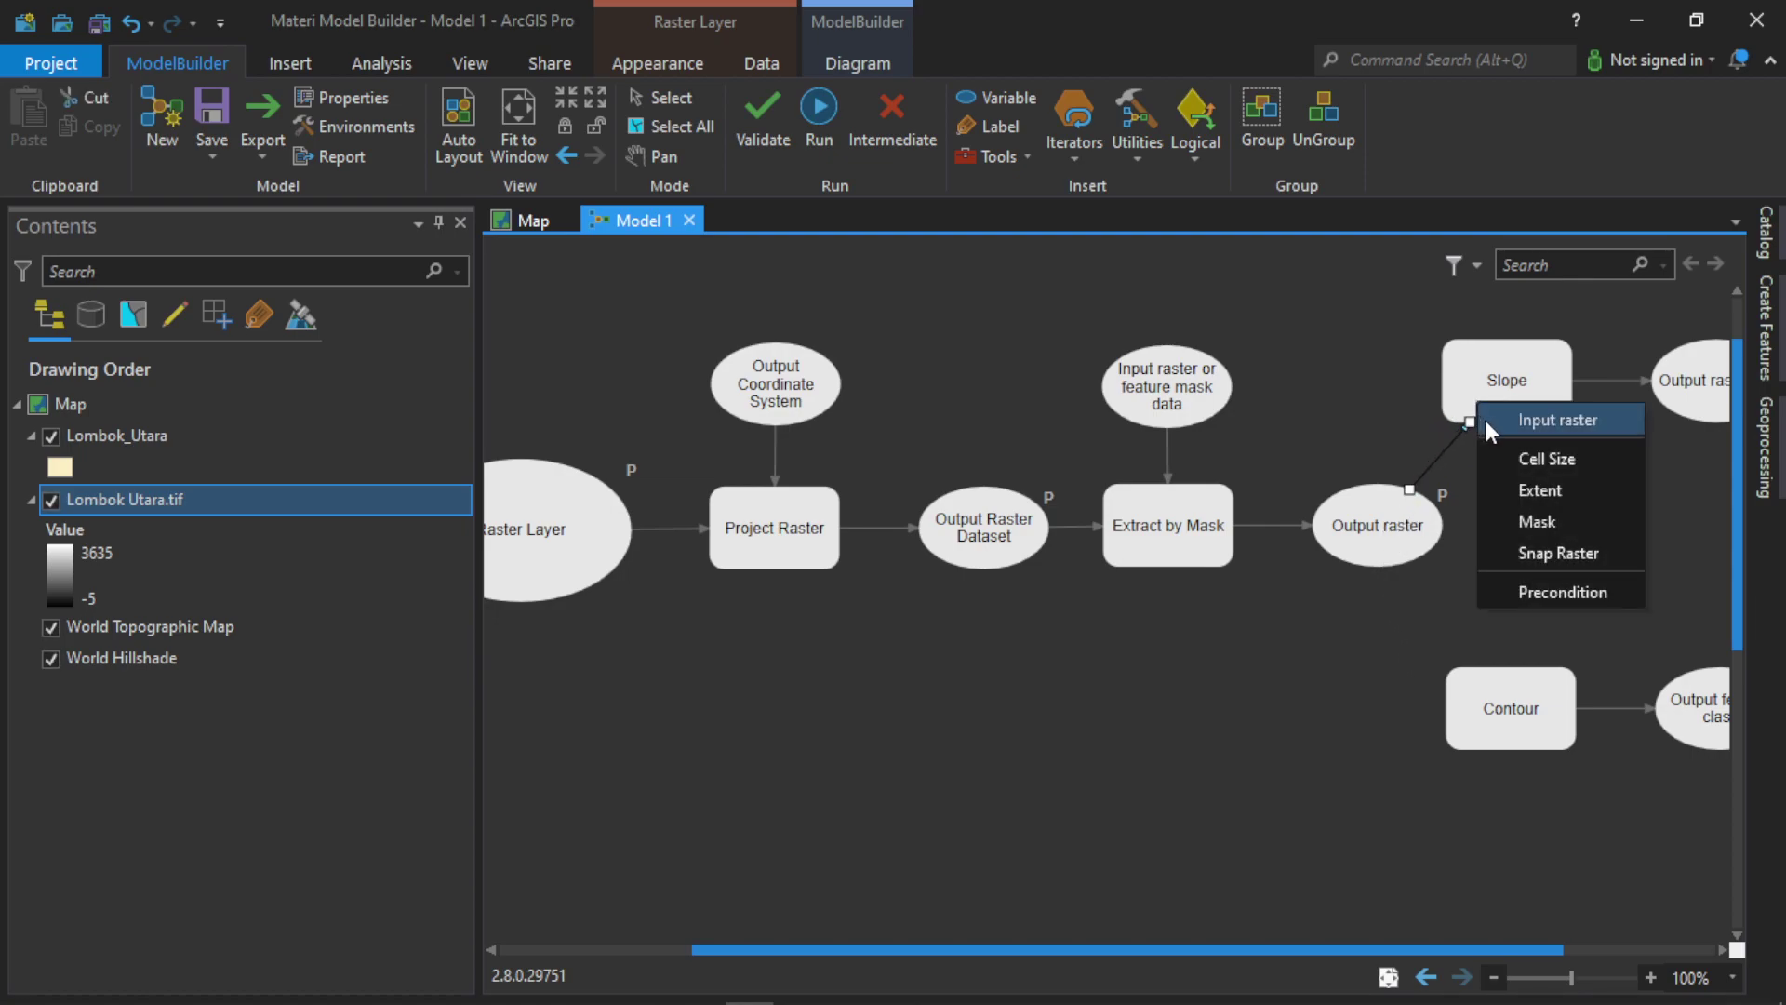
pyautogui.click(1484, 420)
pyautogui.moveTo(1390, 556); pyautogui.dragTo(1515, 705)
pyautogui.click(1548, 737)
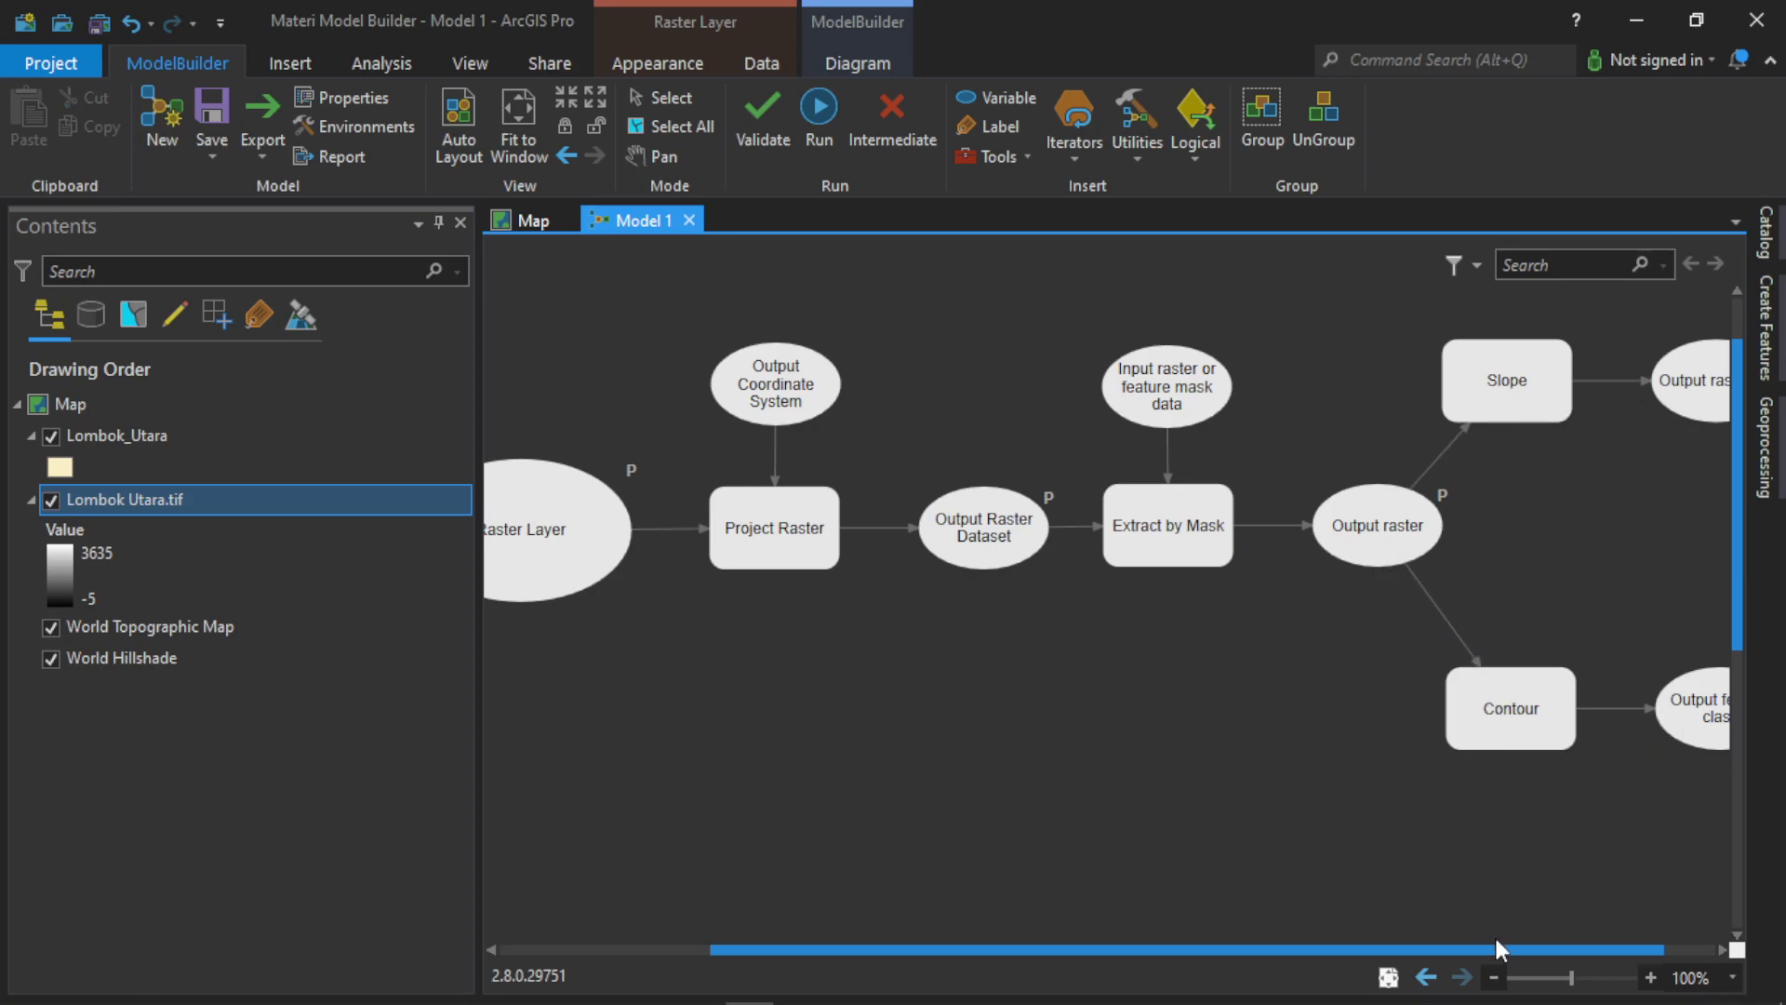
# Examine the Slope tool's parameters, including the Output measurement choices, and close its settings without changes.
pyautogui.moveTo(1561, 948); pyautogui.dragTo(1610, 946)
pyautogui.scroll(2, 1464, 525)
pyautogui.scroll(-1, 1468, 448)
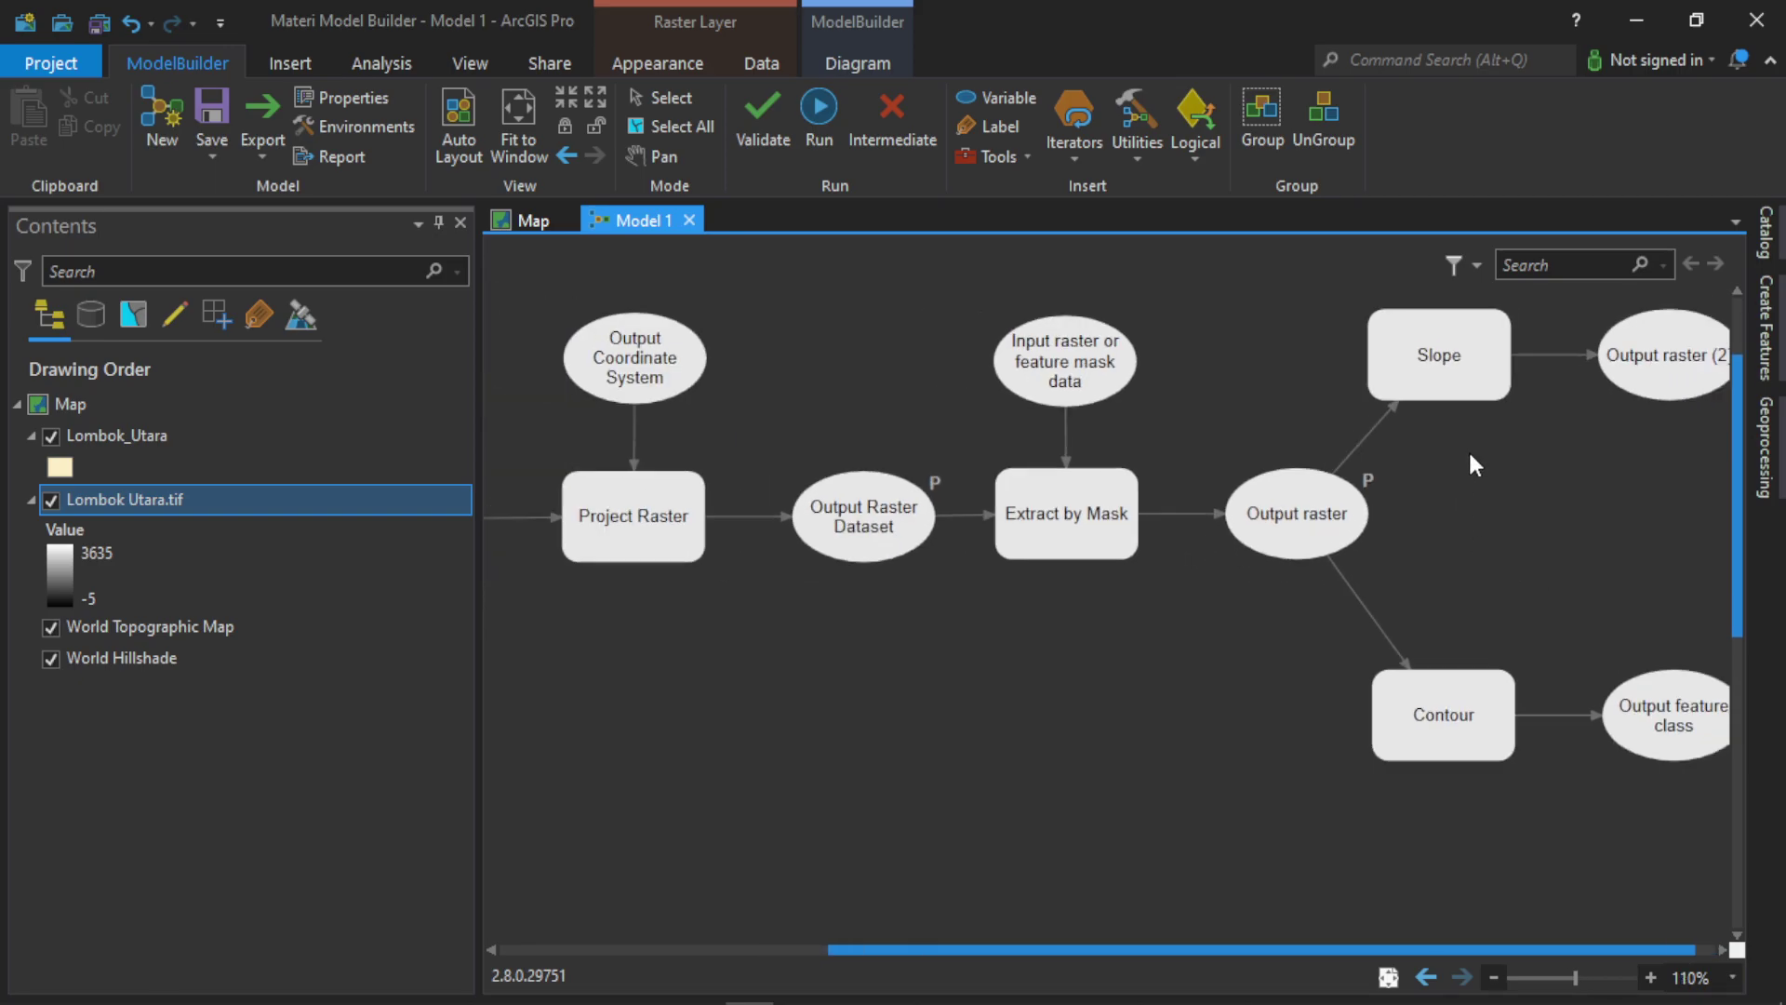
pyautogui.moveTo(1578, 950); pyautogui.dragTo(1596, 949)
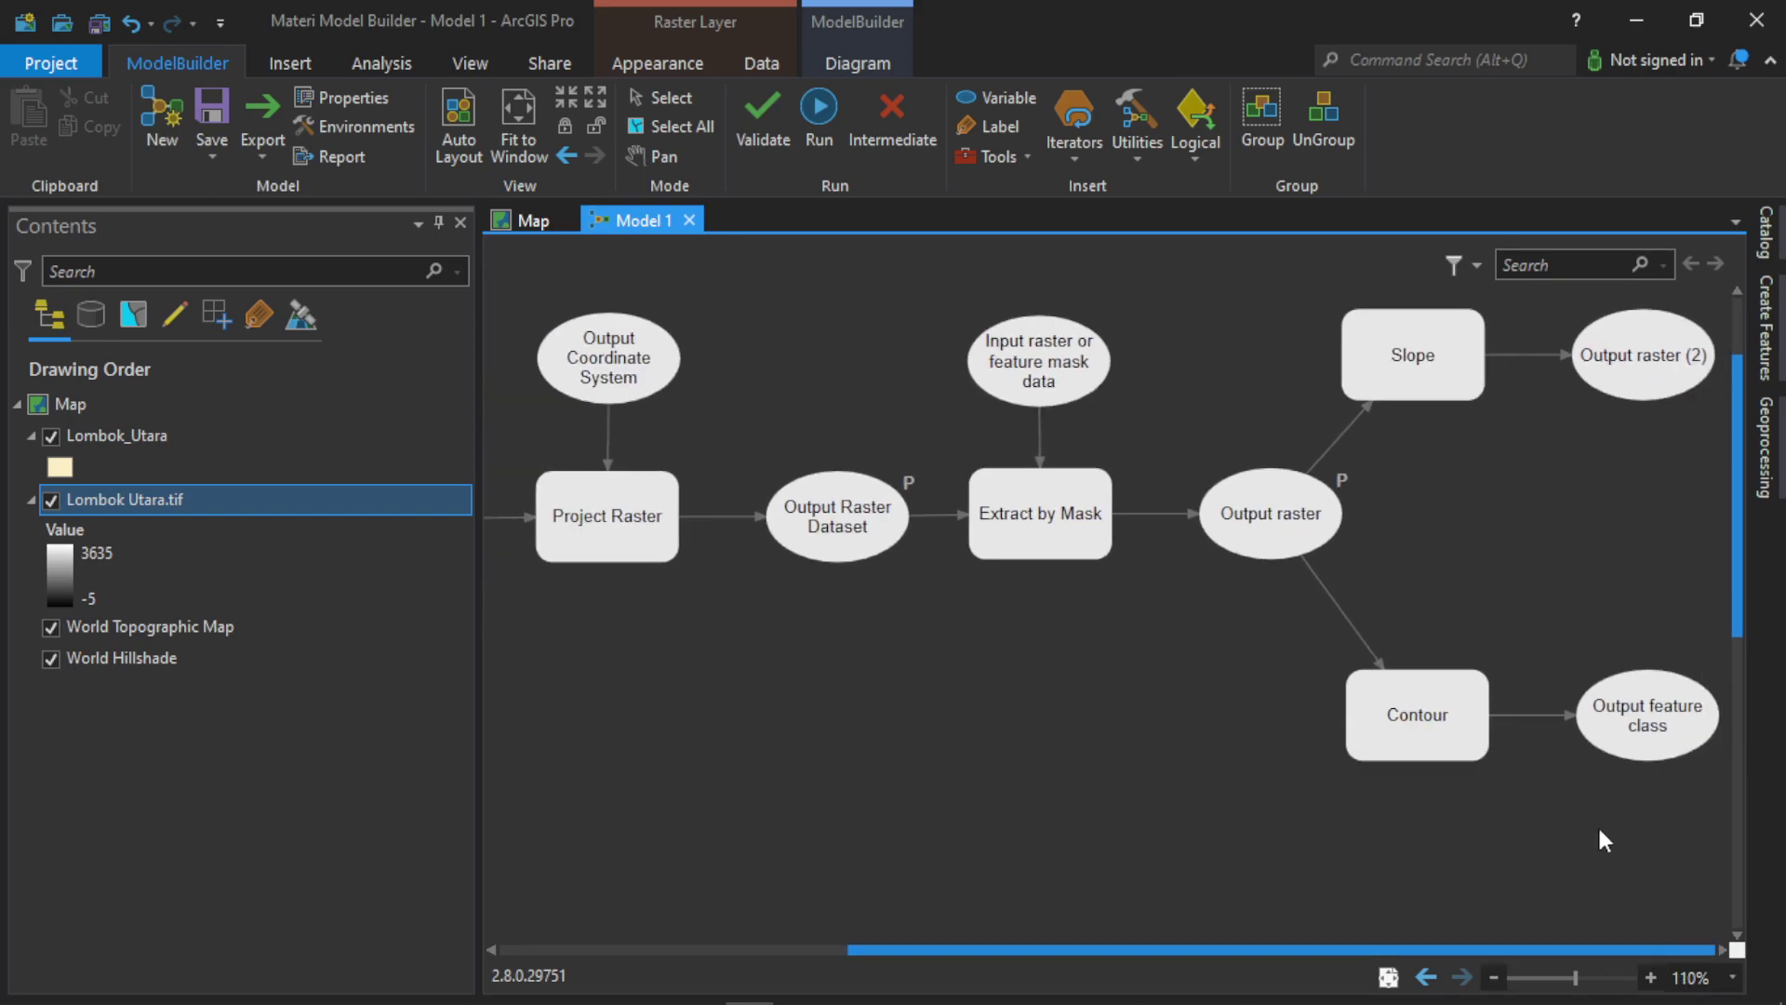
pyautogui.scroll(2, 1544, 651)
pyautogui.scroll(-1, 1539, 638)
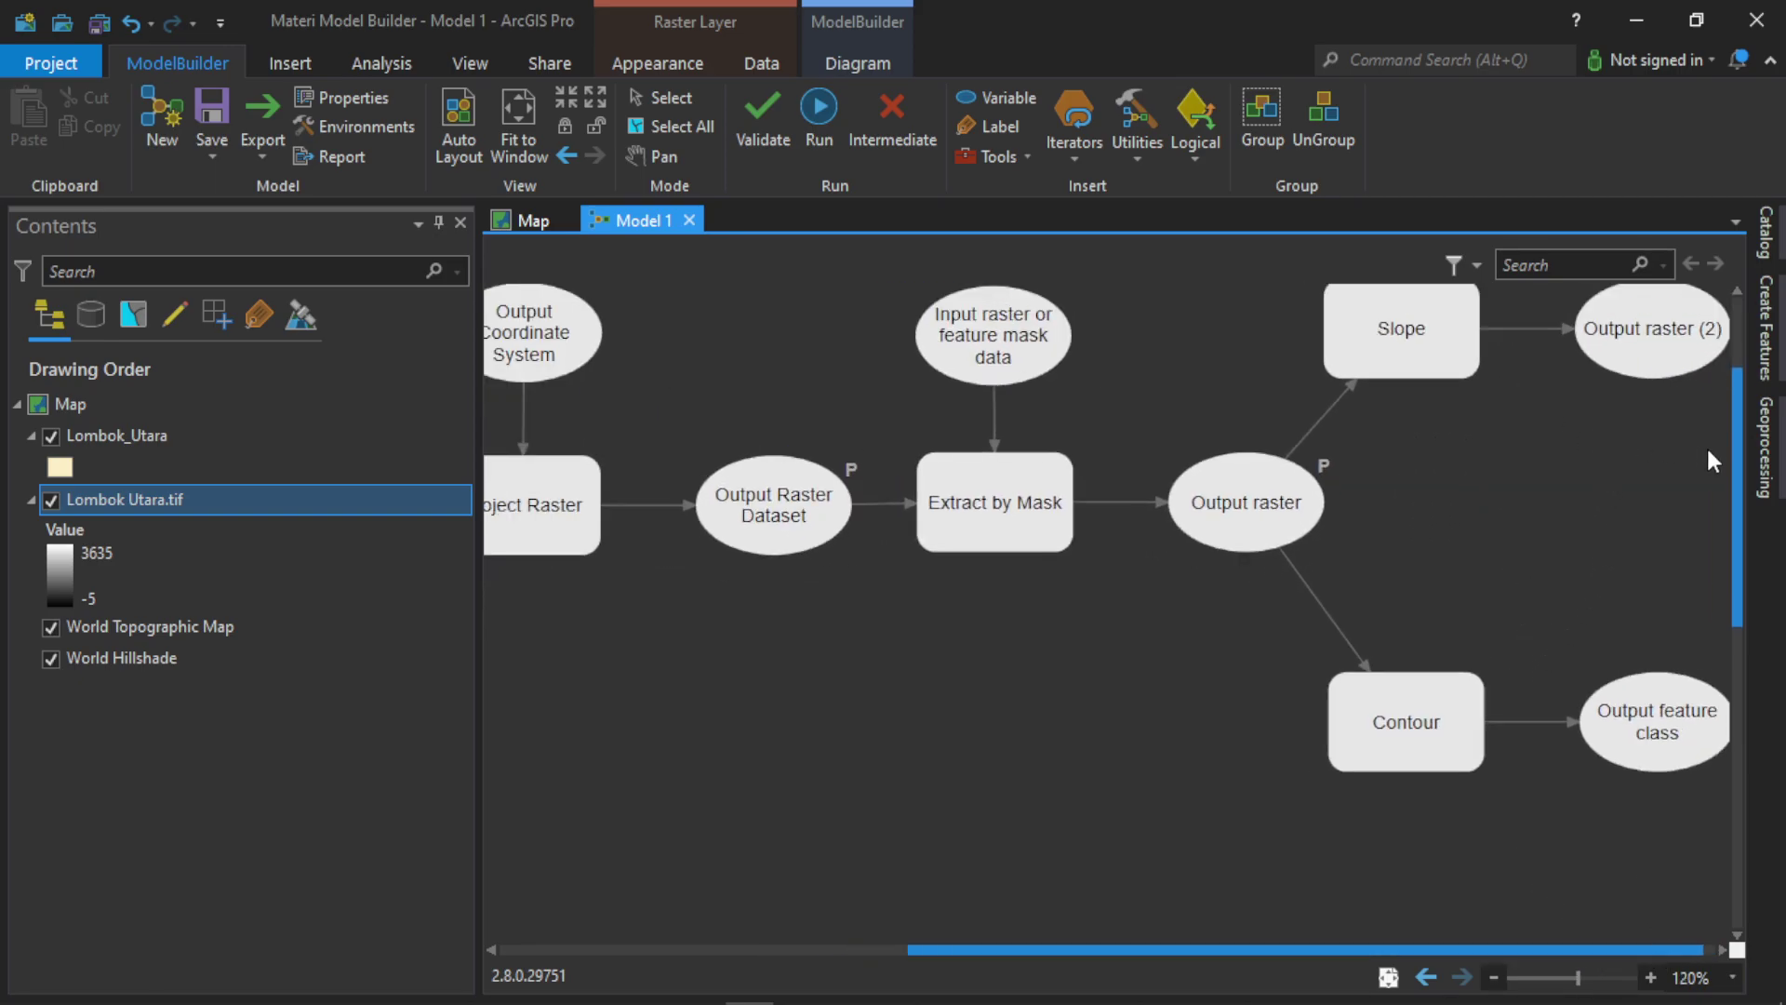
pyautogui.scroll(3, 1734, 427)
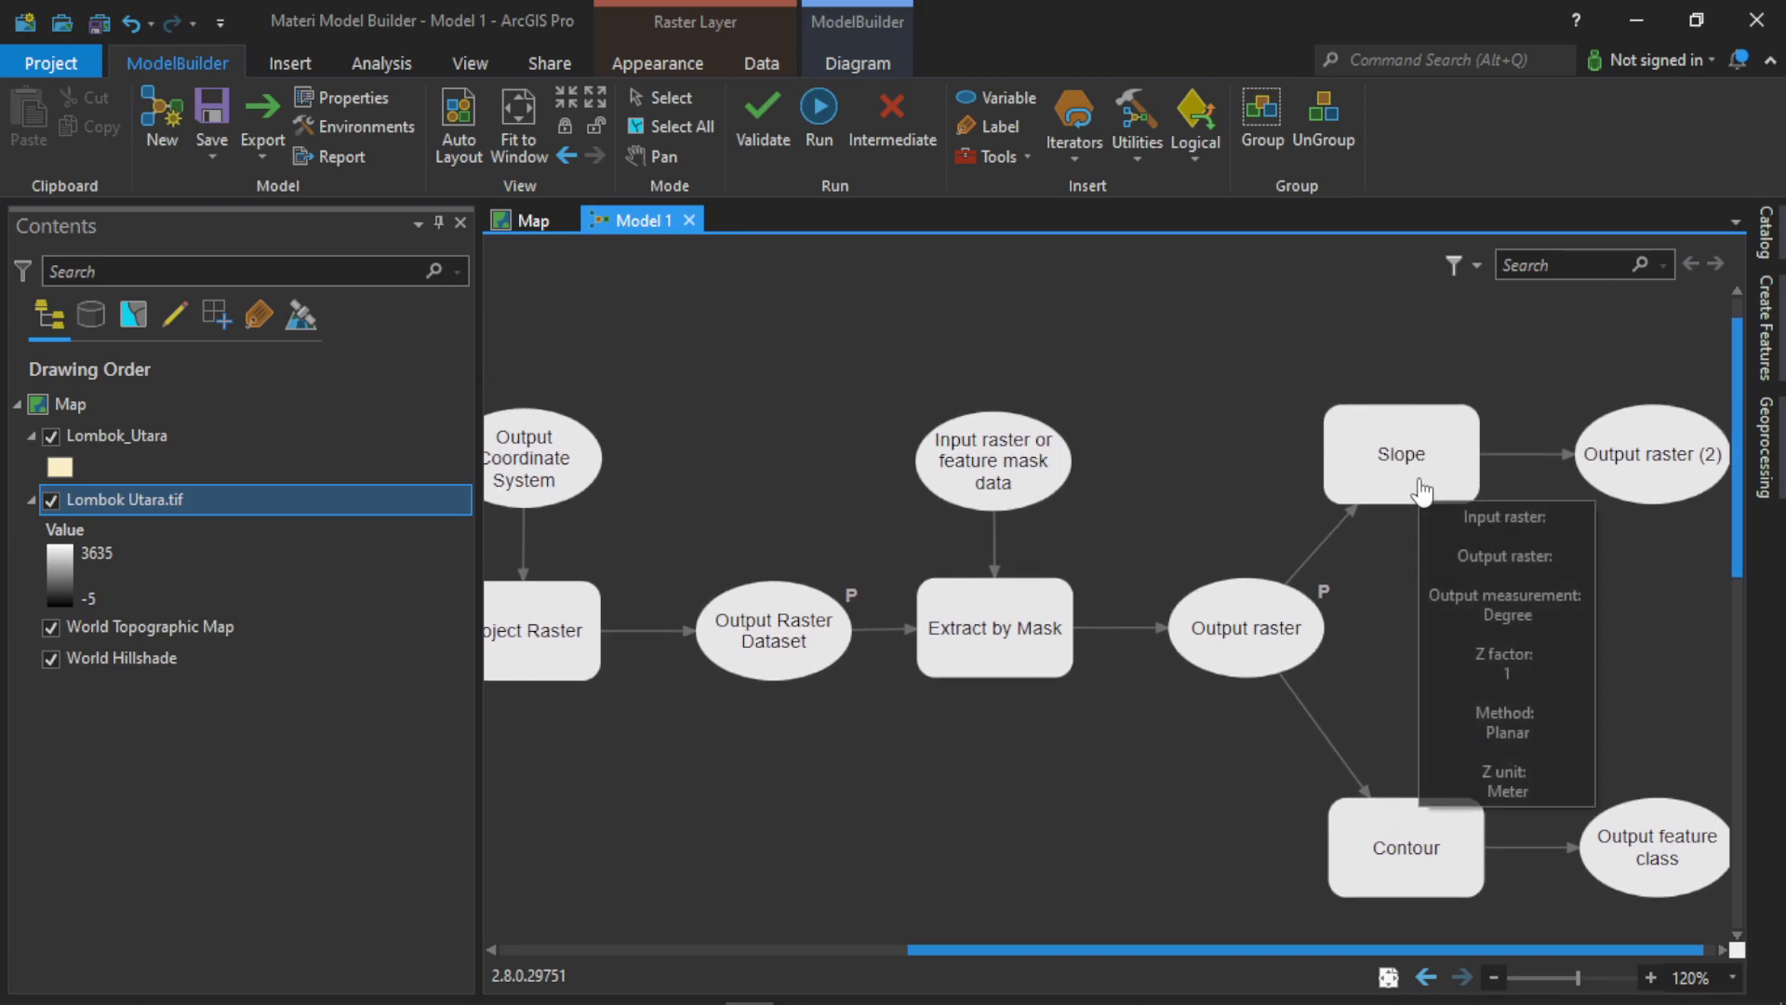
pyautogui.doubleClick(1420, 489)
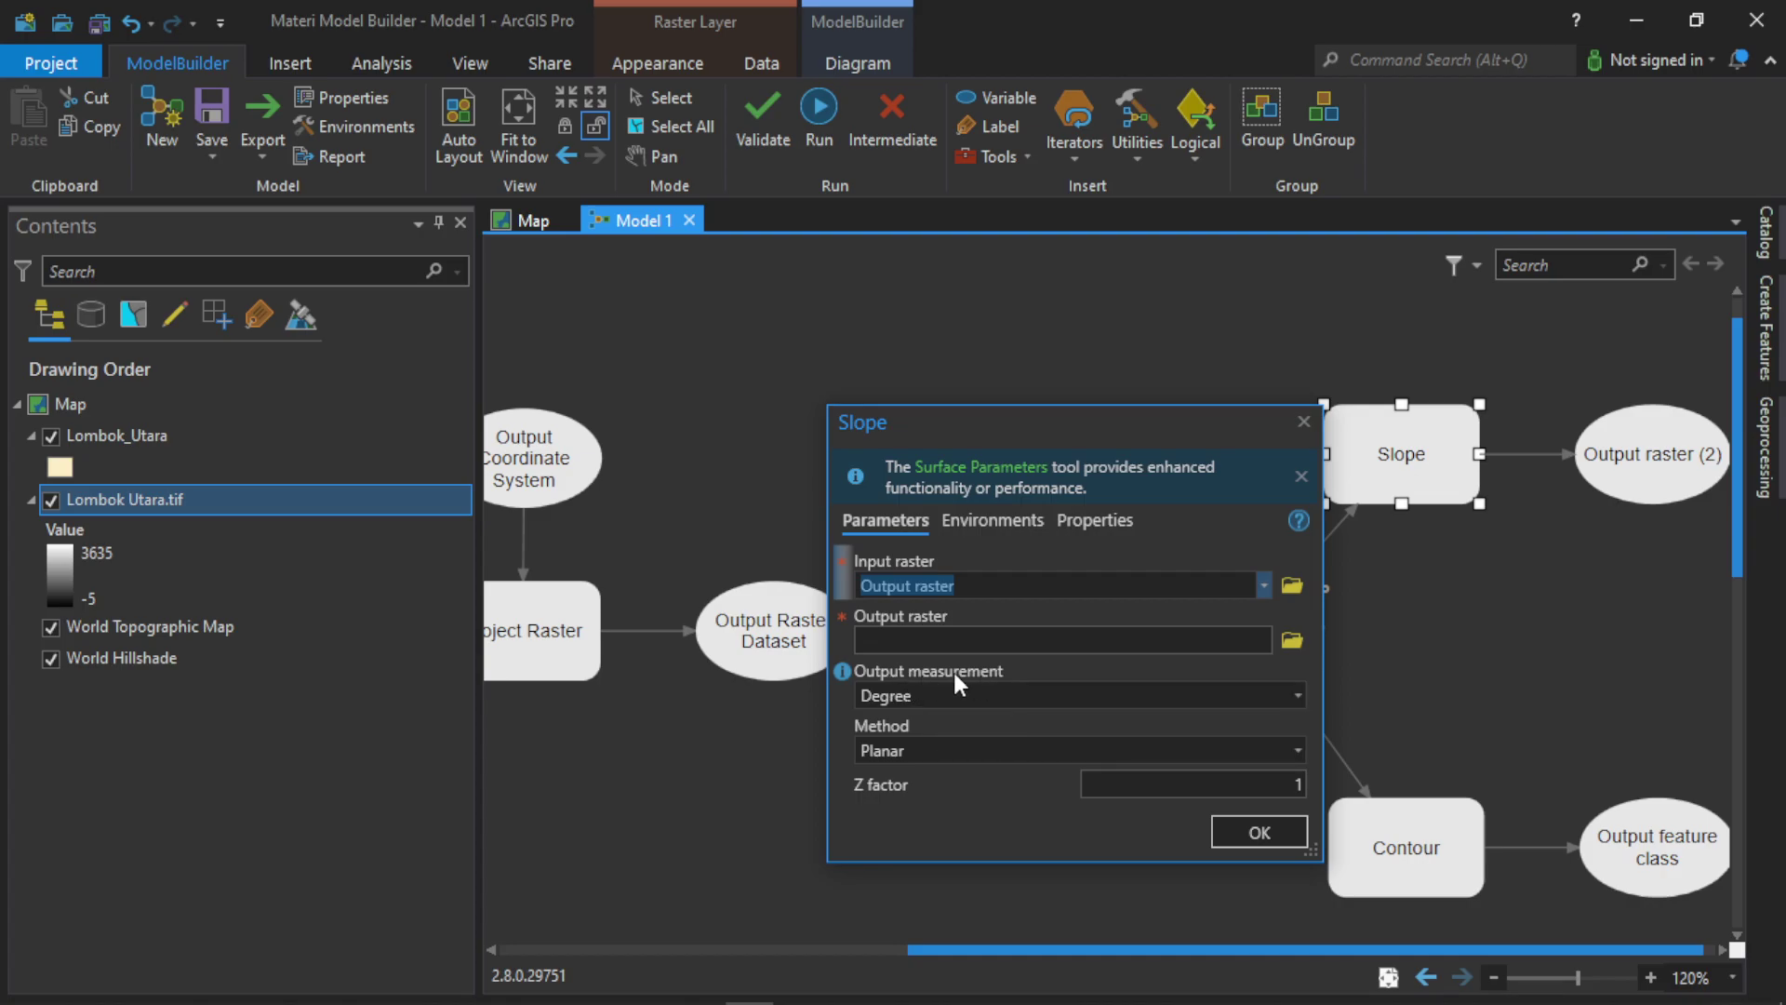
pyautogui.click(1296, 695)
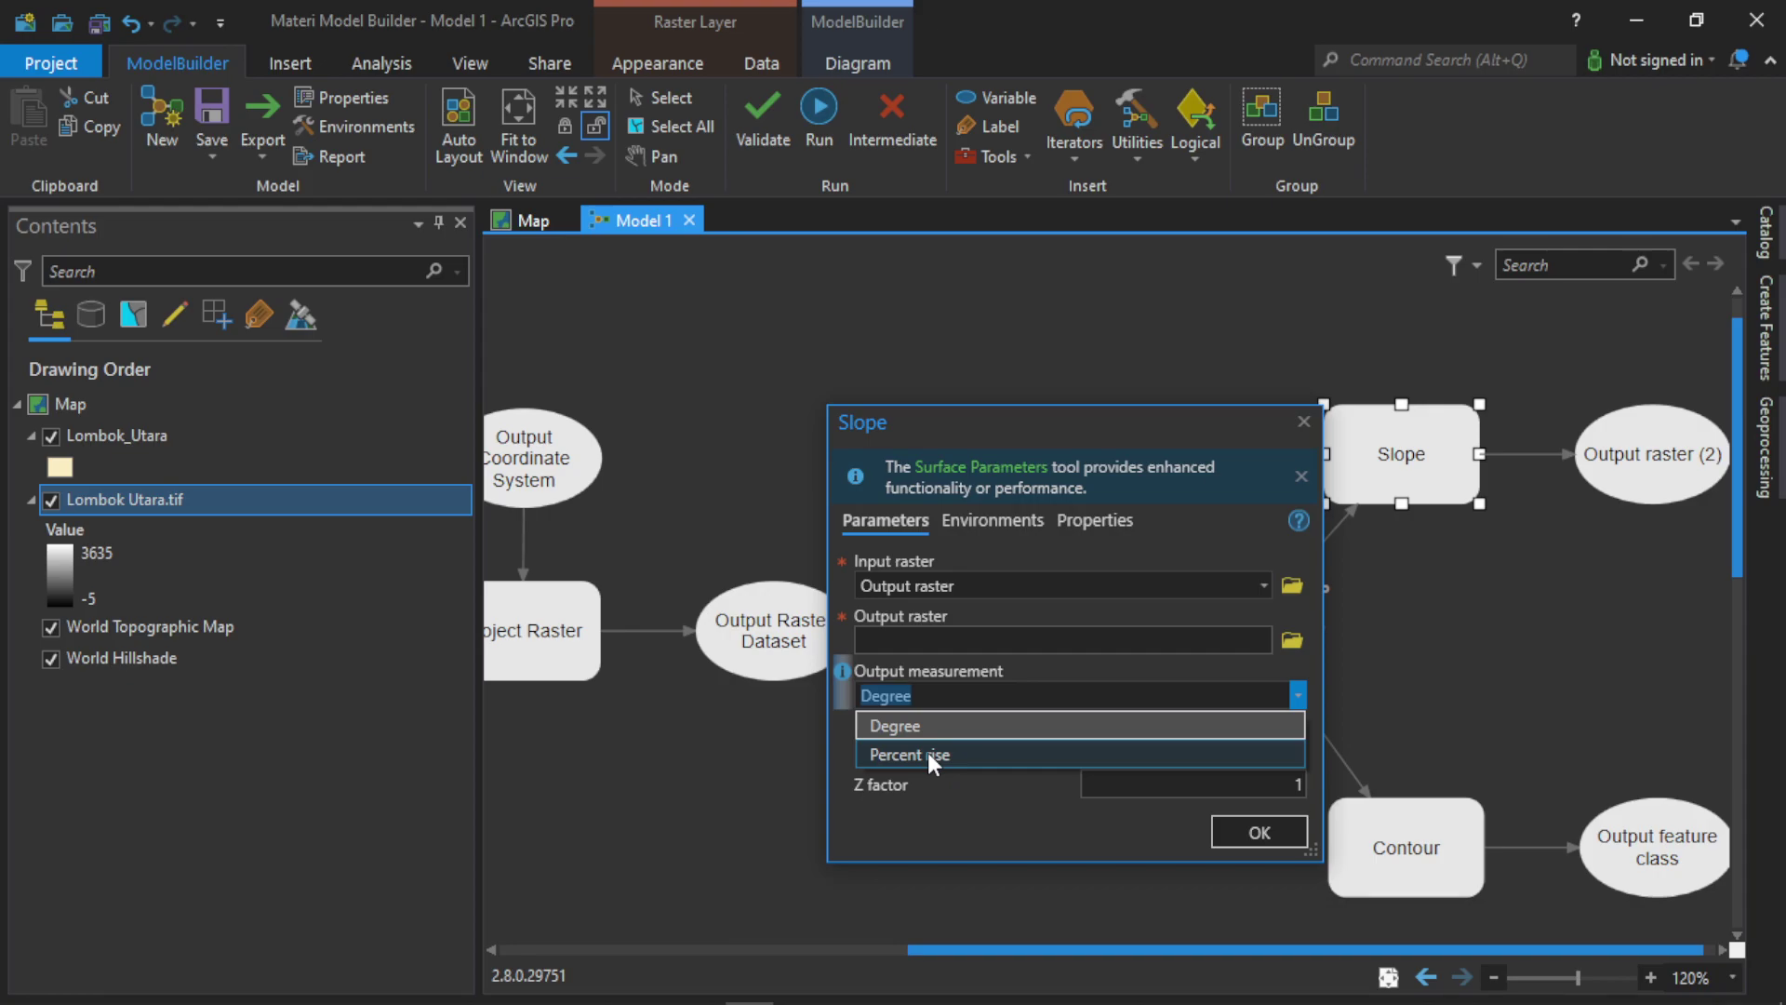
pyautogui.click(1306, 426)
pyautogui.click(1305, 426)
# Create a variable from the Slope tool's Output measurement parameter and place its oval directly above the Slope tool.
pyautogui.rightClick(1355, 443)
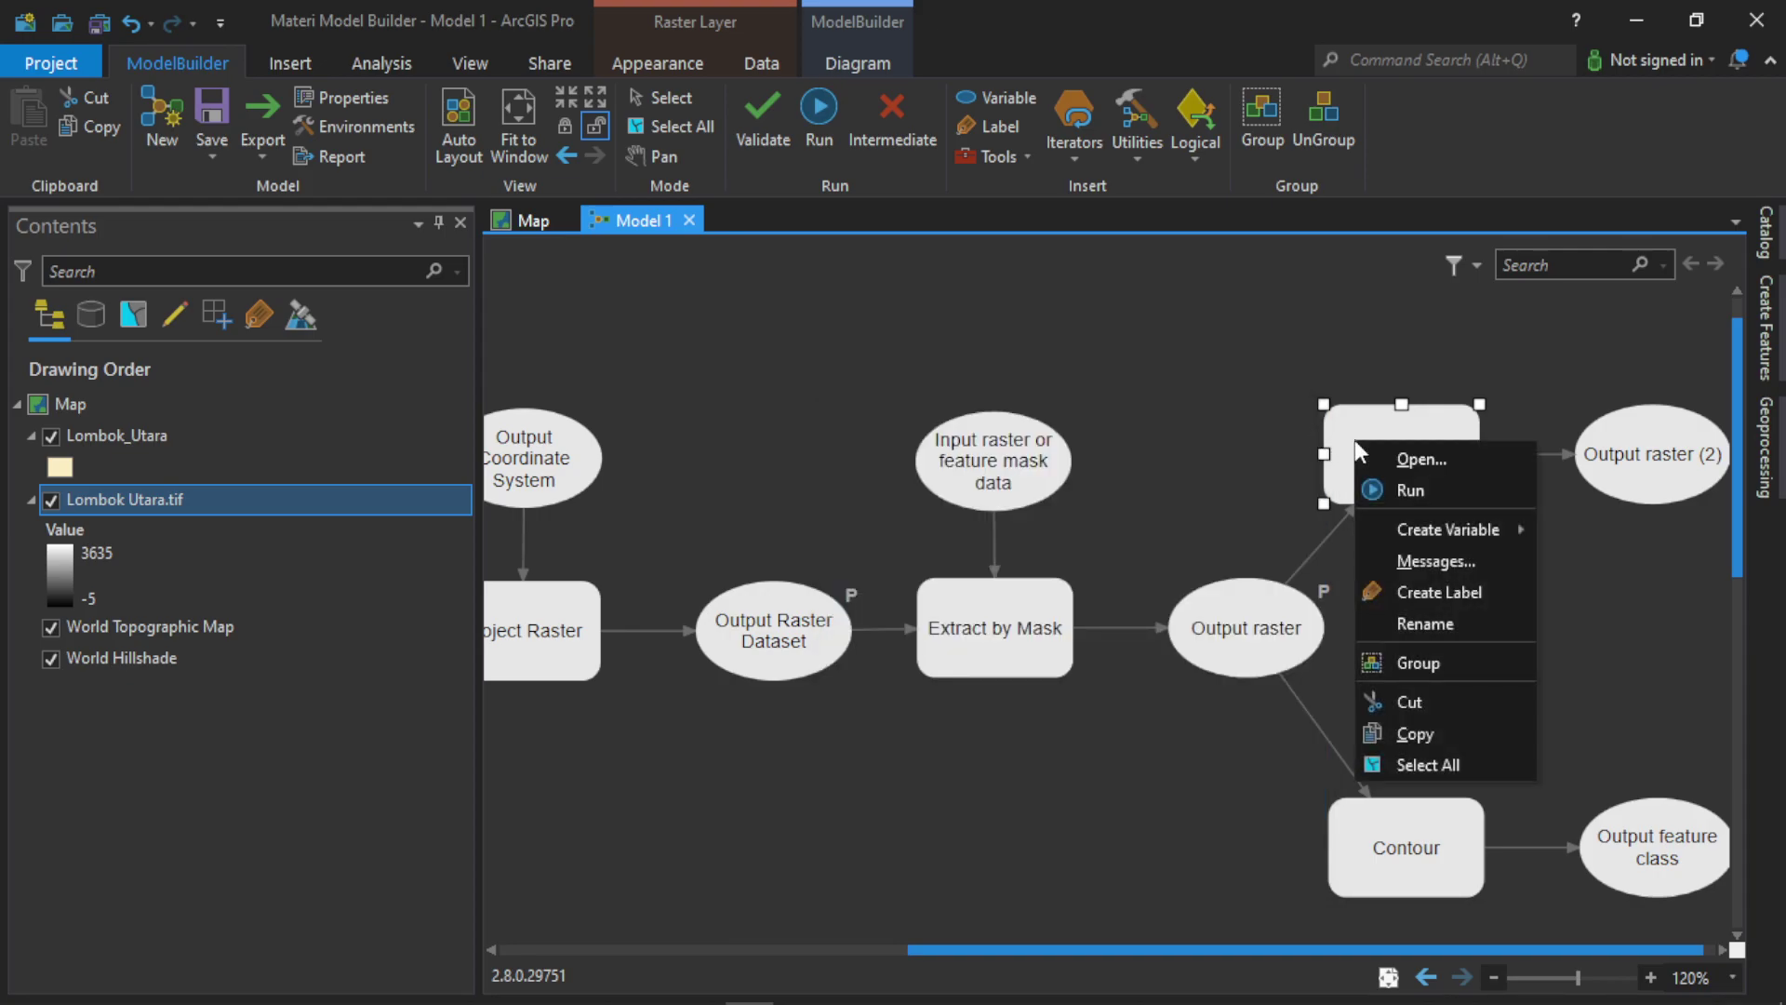
pyautogui.moveTo(1415, 526)
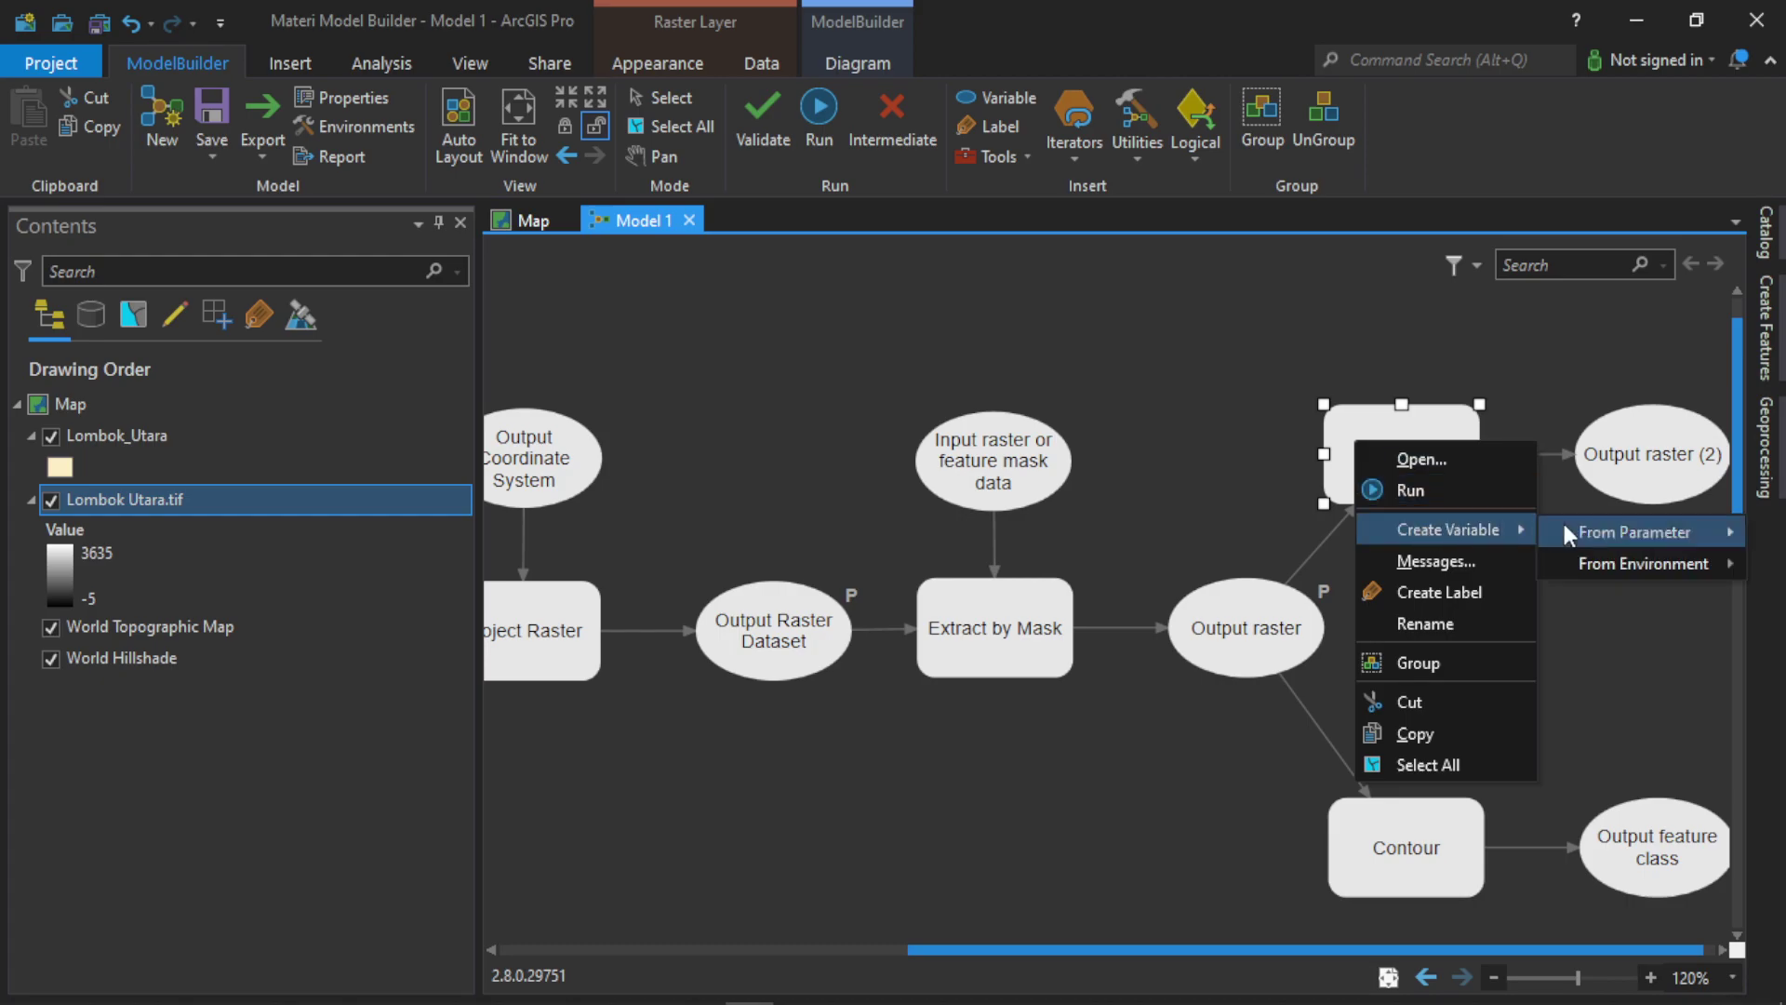
pyautogui.moveTo(1564, 525)
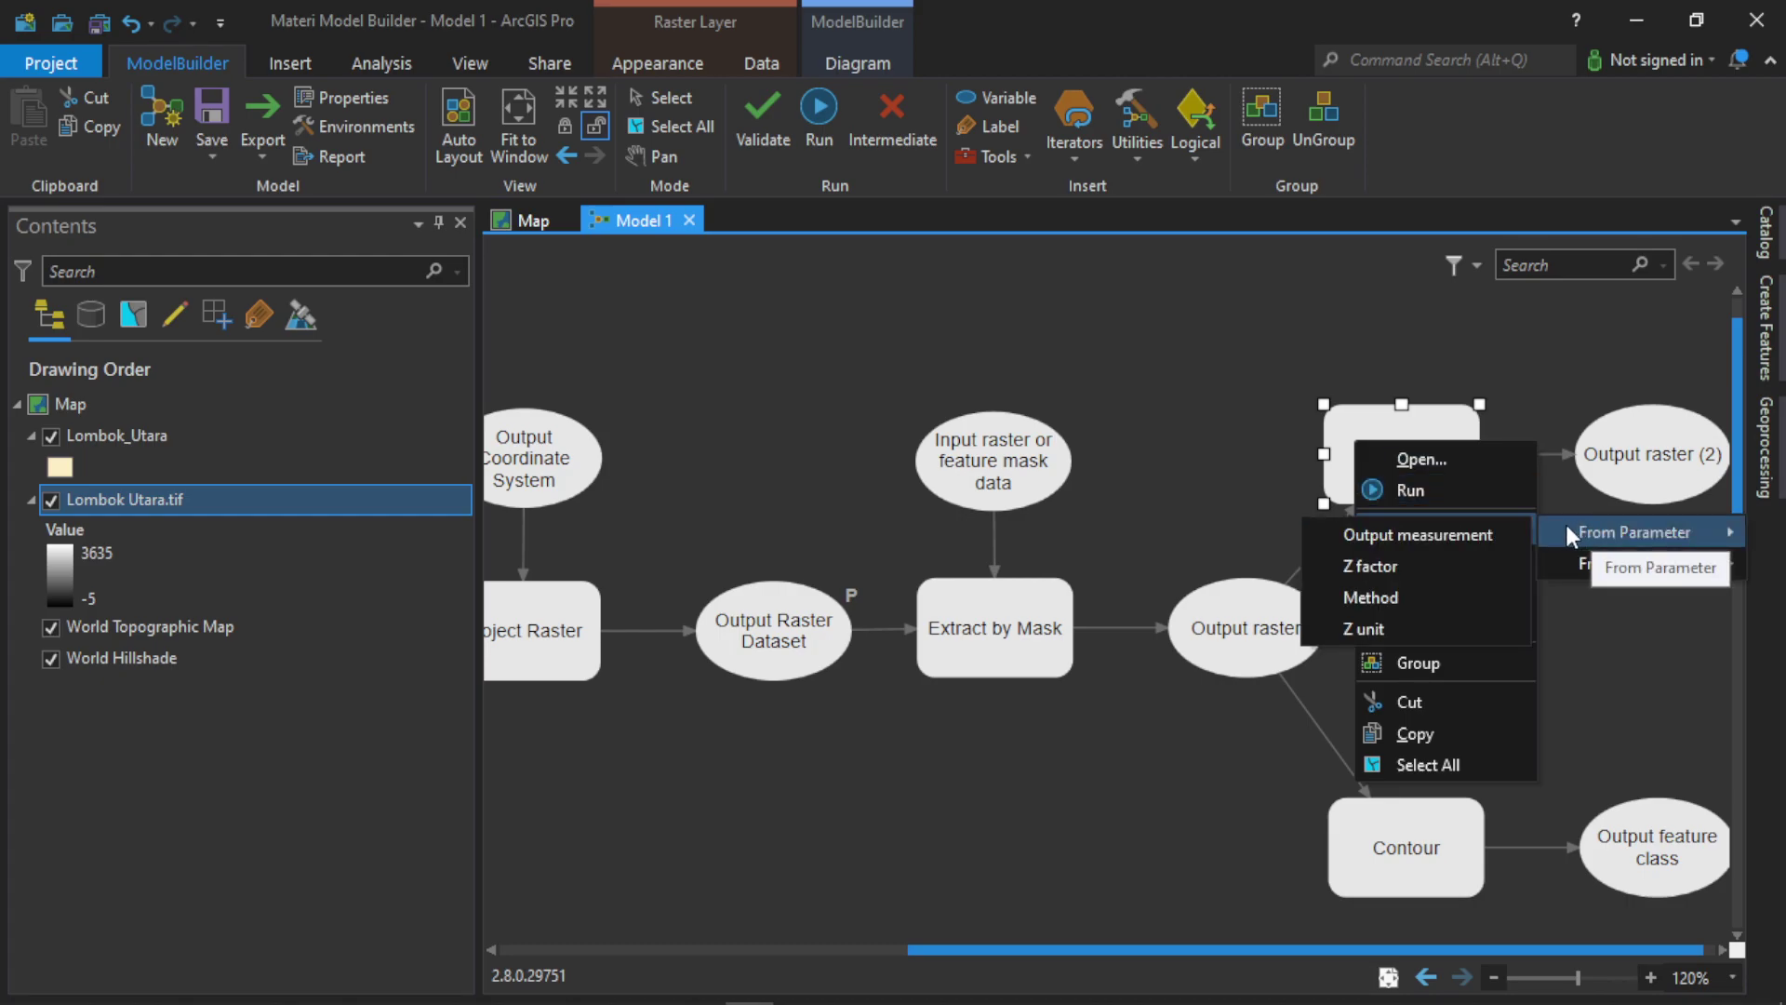
pyautogui.click(1503, 524)
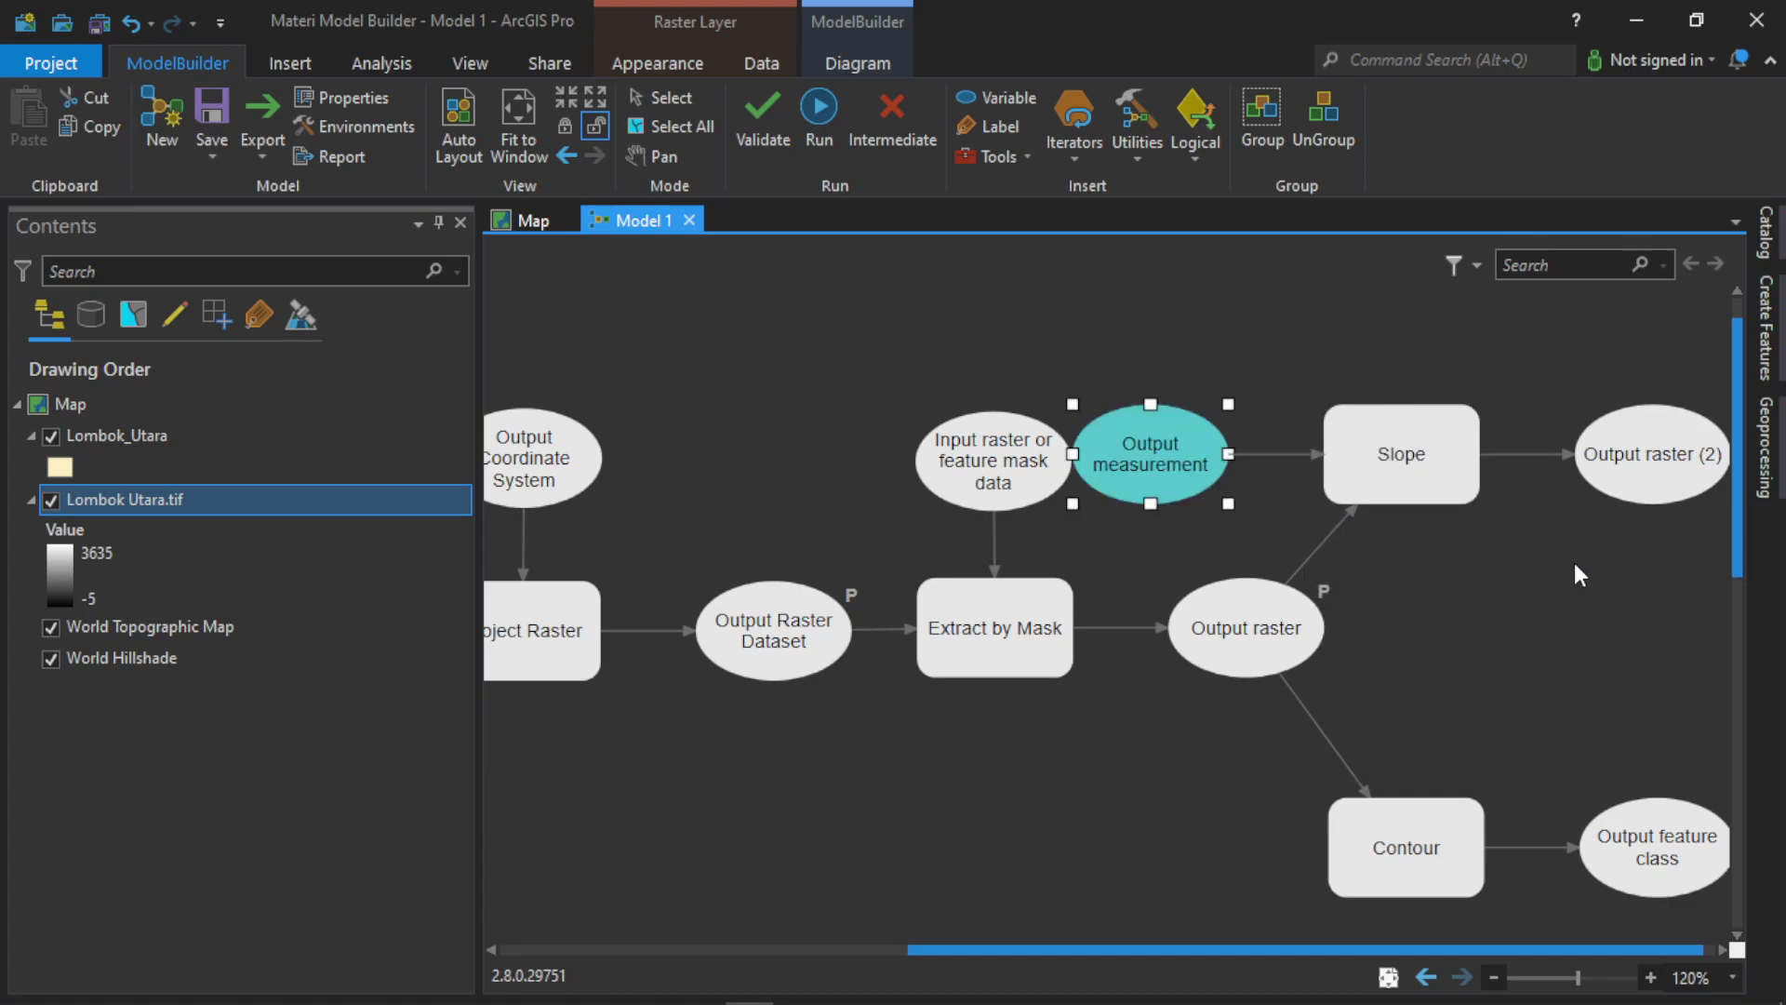
pyautogui.moveTo(1153, 462); pyautogui.dragTo(1386, 297)
pyautogui.click(1158, 479)
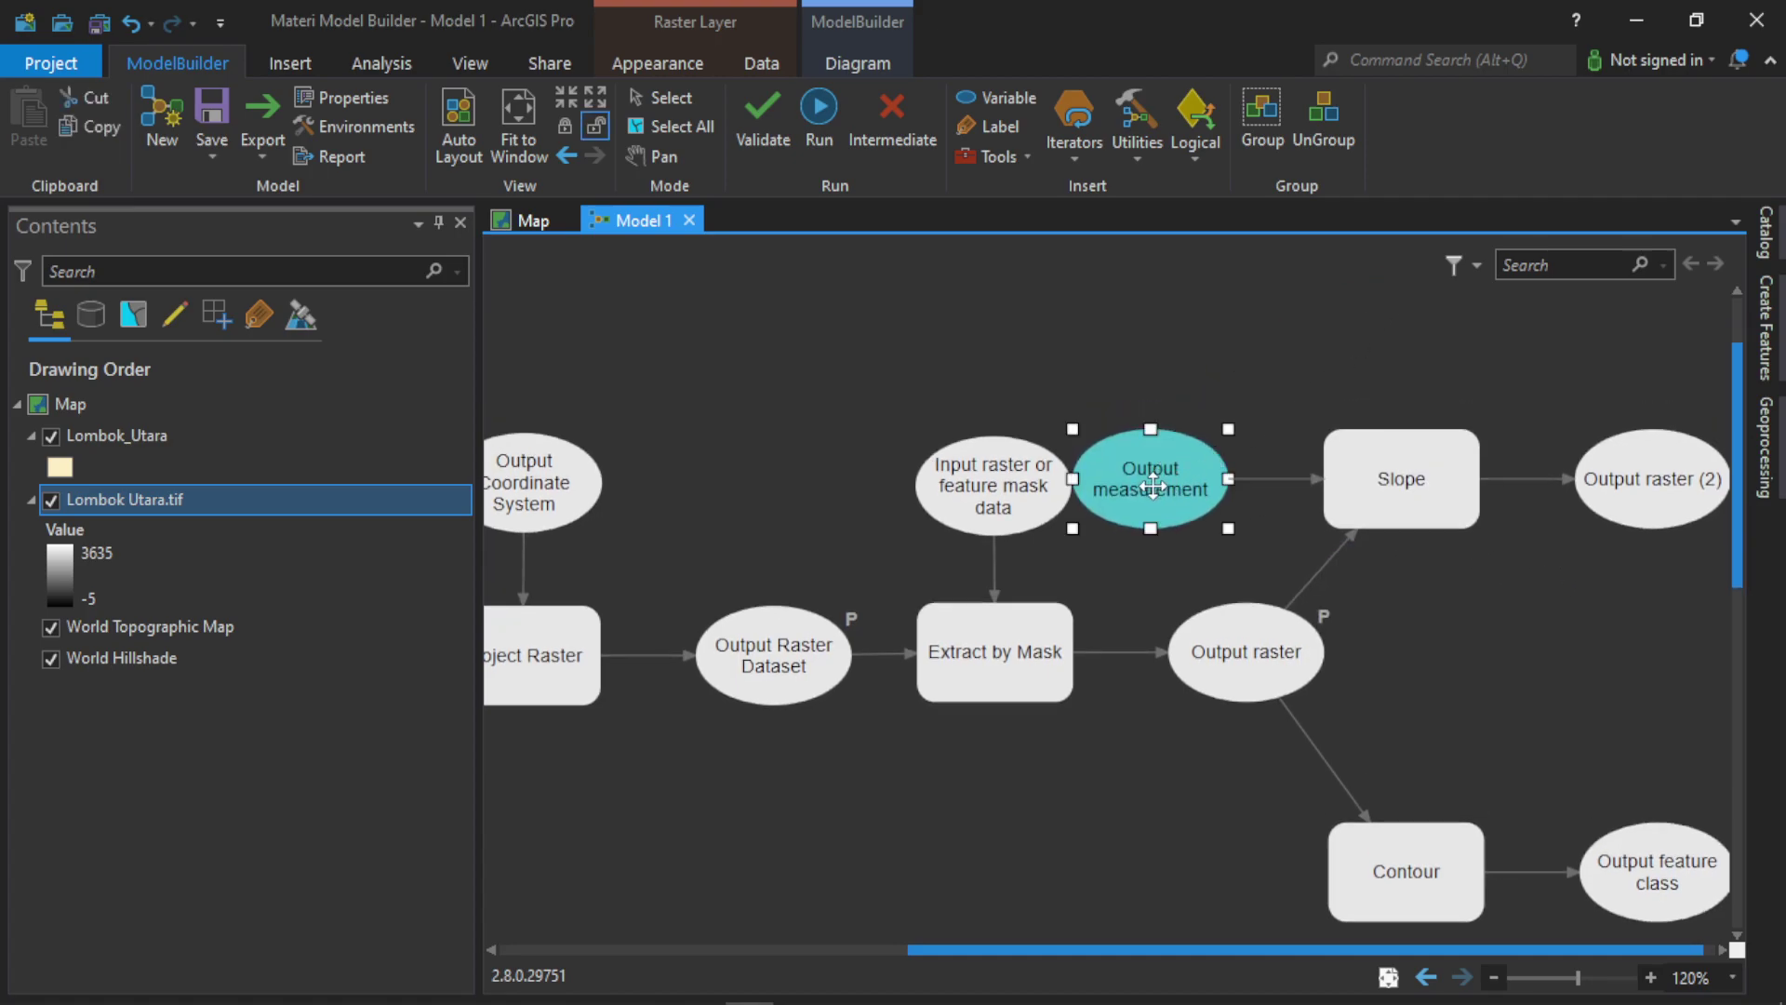
pyautogui.moveTo(1158, 479); pyautogui.dragTo(1398, 332)
# Set the Output measurement variable above the Slope tool to Percent rise.
pyautogui.doubleClick(1398, 332)
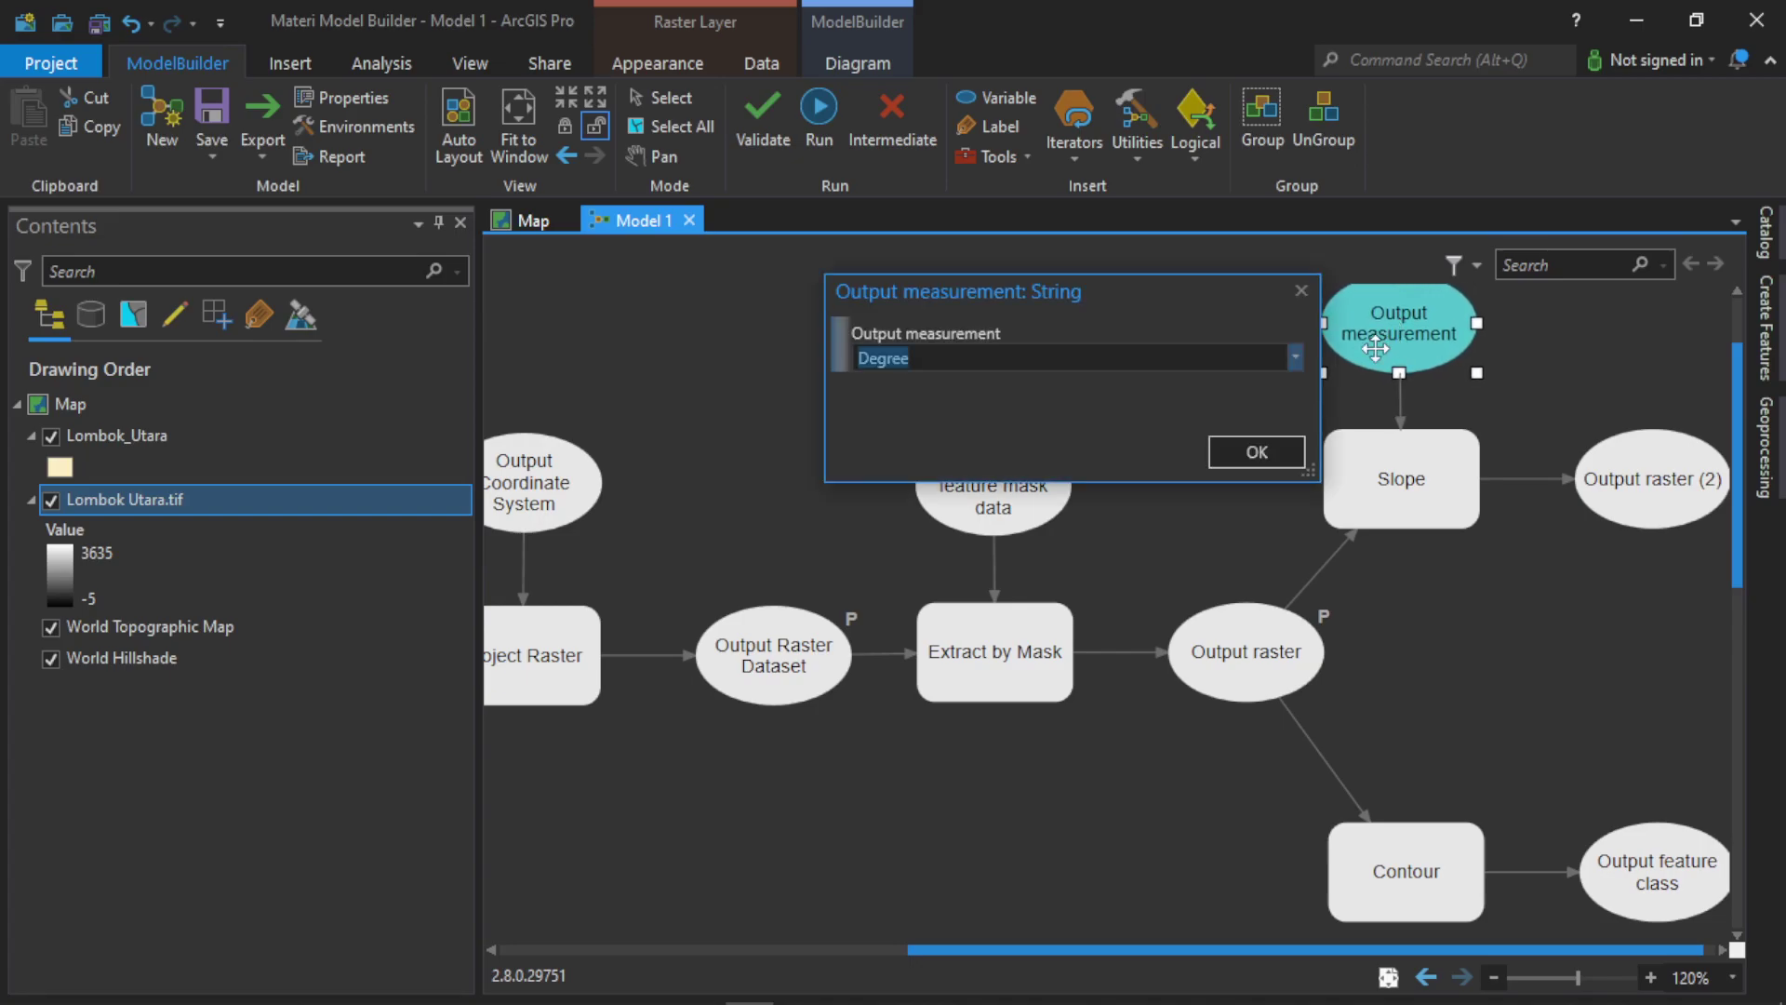
pyautogui.click(1295, 357)
pyautogui.click(943, 416)
pyautogui.click(1252, 450)
pyautogui.click(1455, 605)
# Examine the Contour tool's parameters and close its settings without changes.
pyautogui.scroll(-1, 1454, 605)
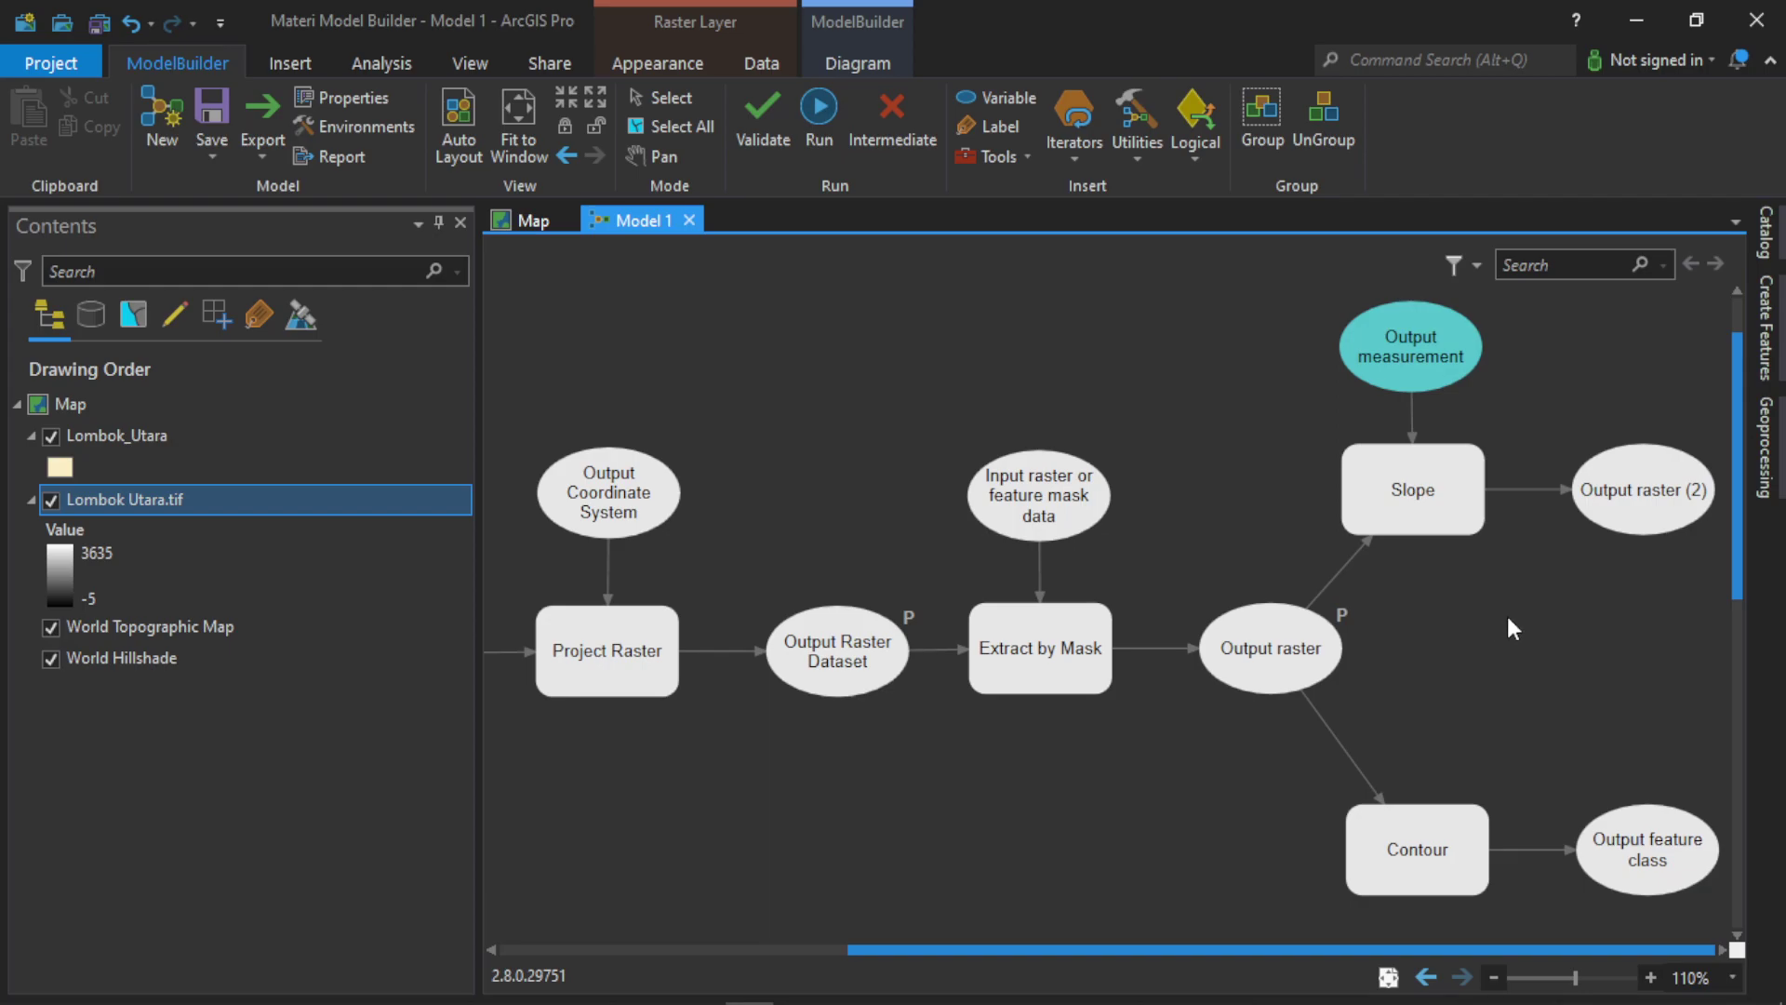
pyautogui.moveTo(1736, 550); pyautogui.dragTo(1733, 647)
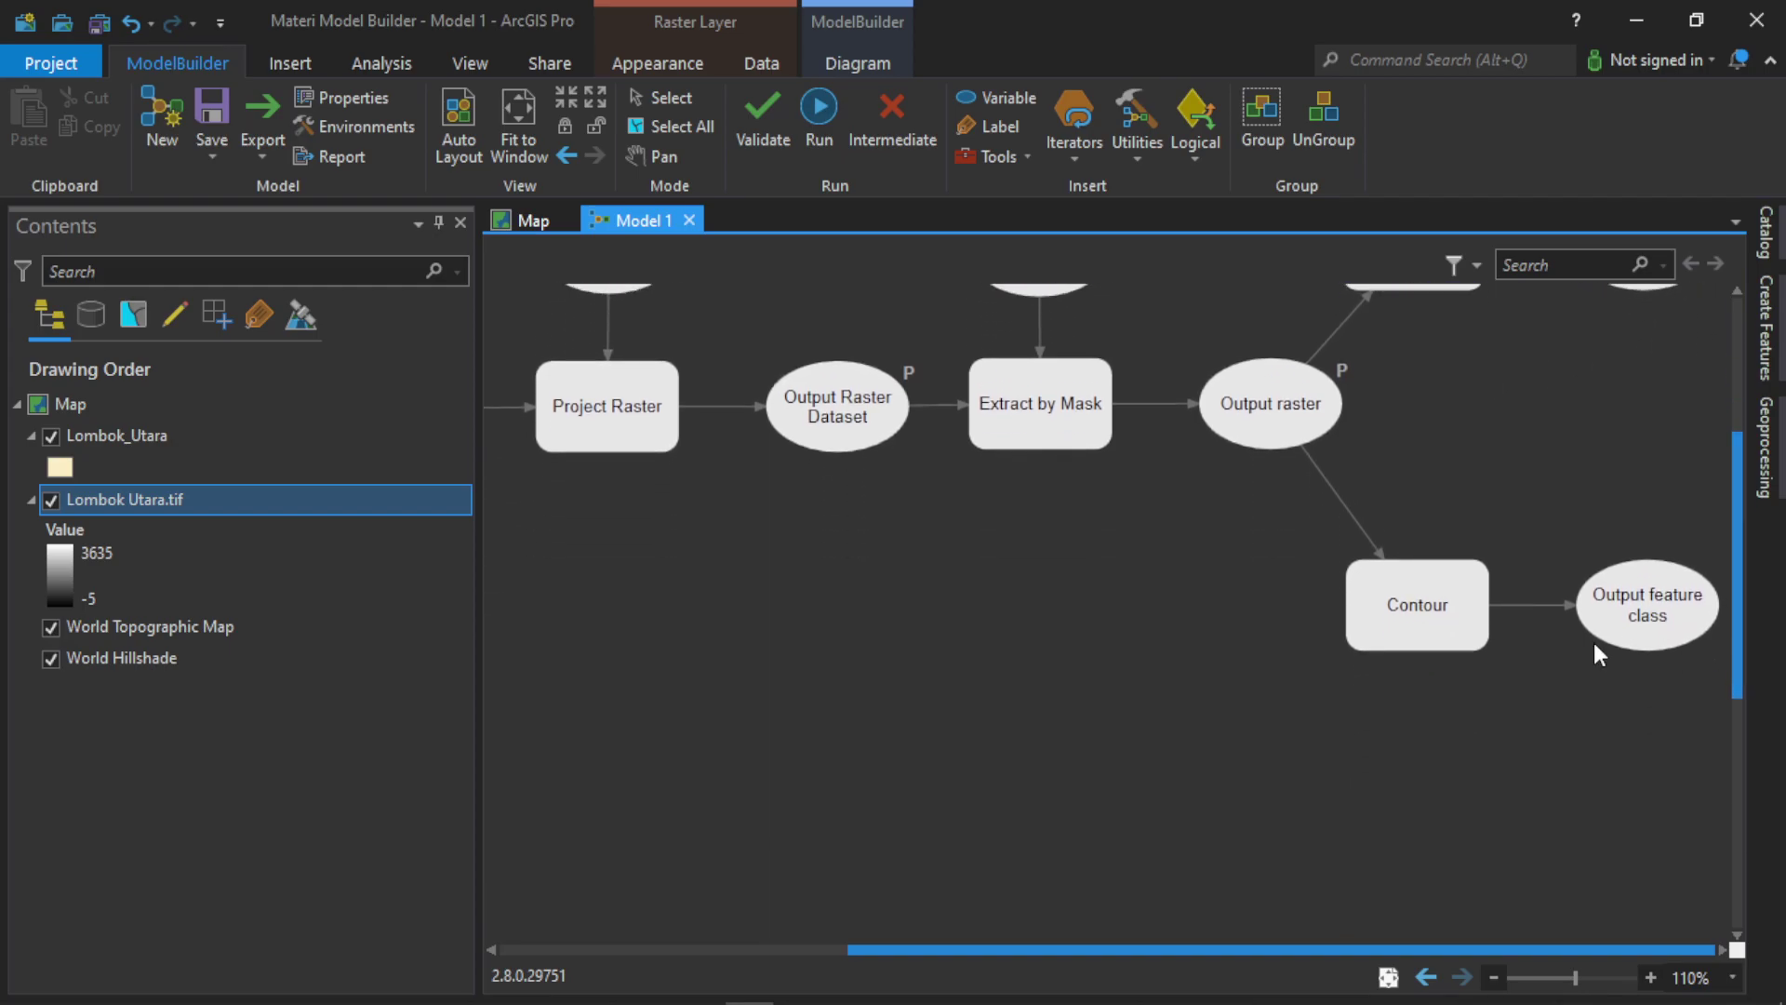
pyautogui.doubleClick(1433, 618)
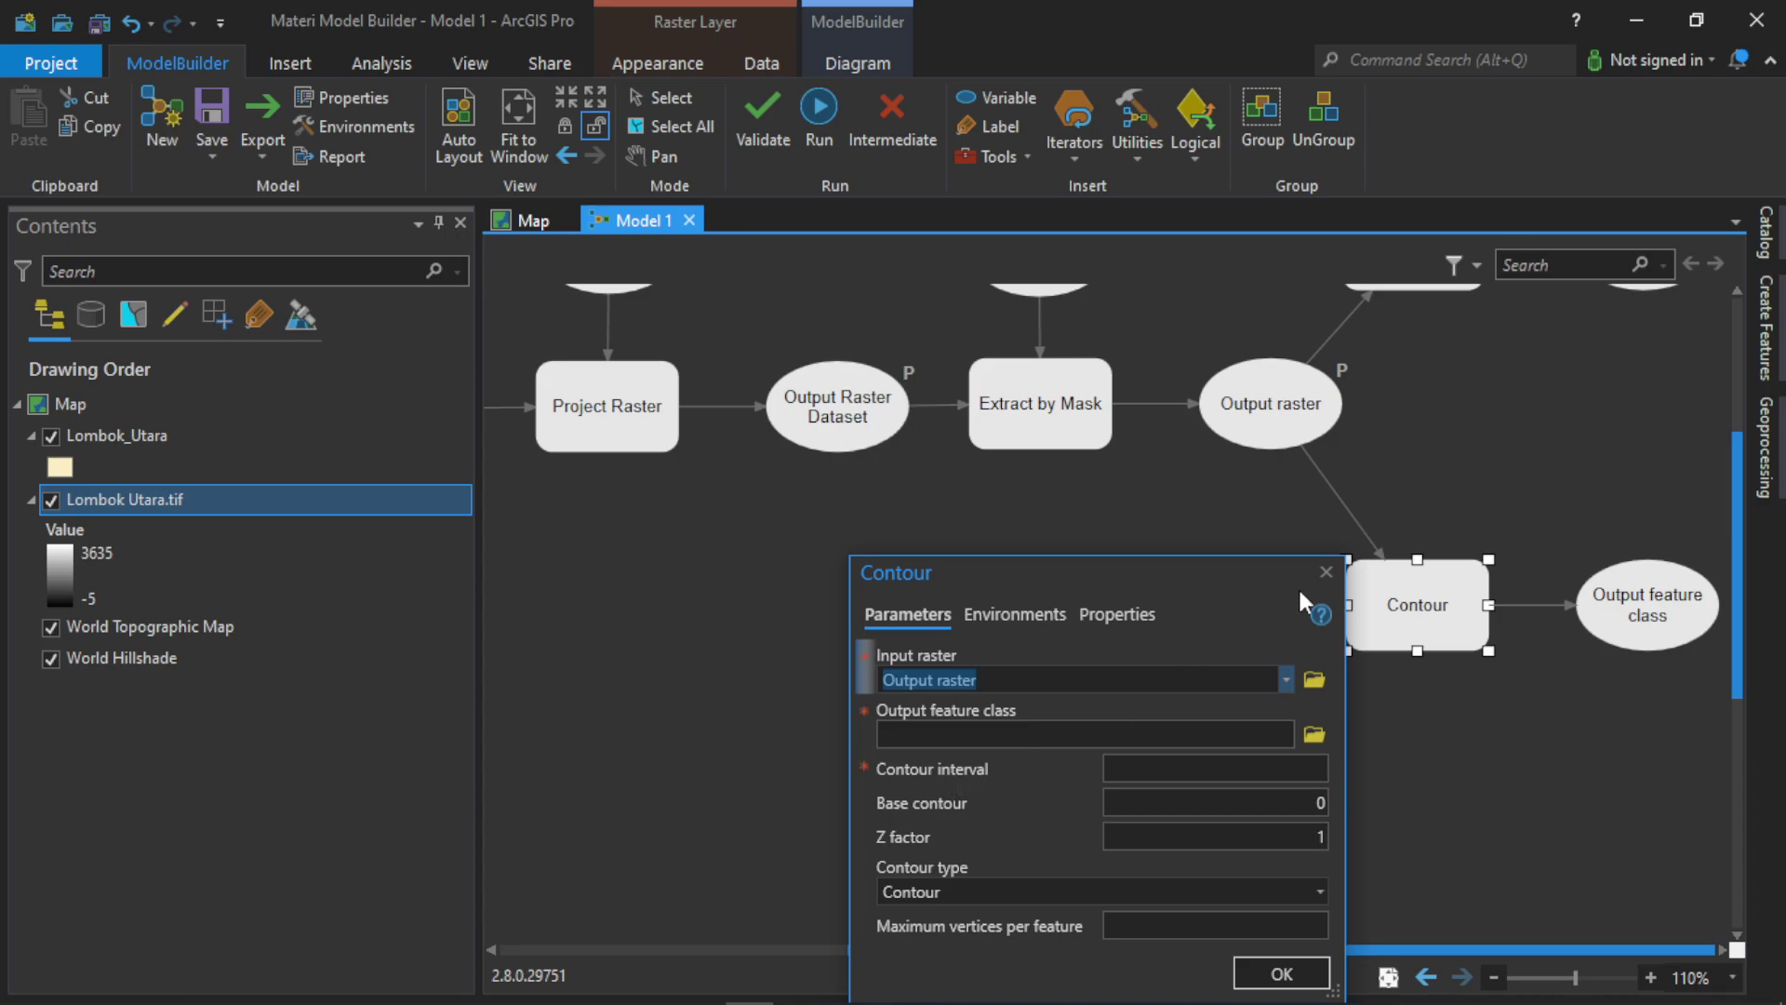
pyautogui.click(1325, 571)
# Create a variable from the Contour tool's Contour interval parameter and place its oval diagonally below and before the Contour tool.
pyautogui.rightClick(1421, 596)
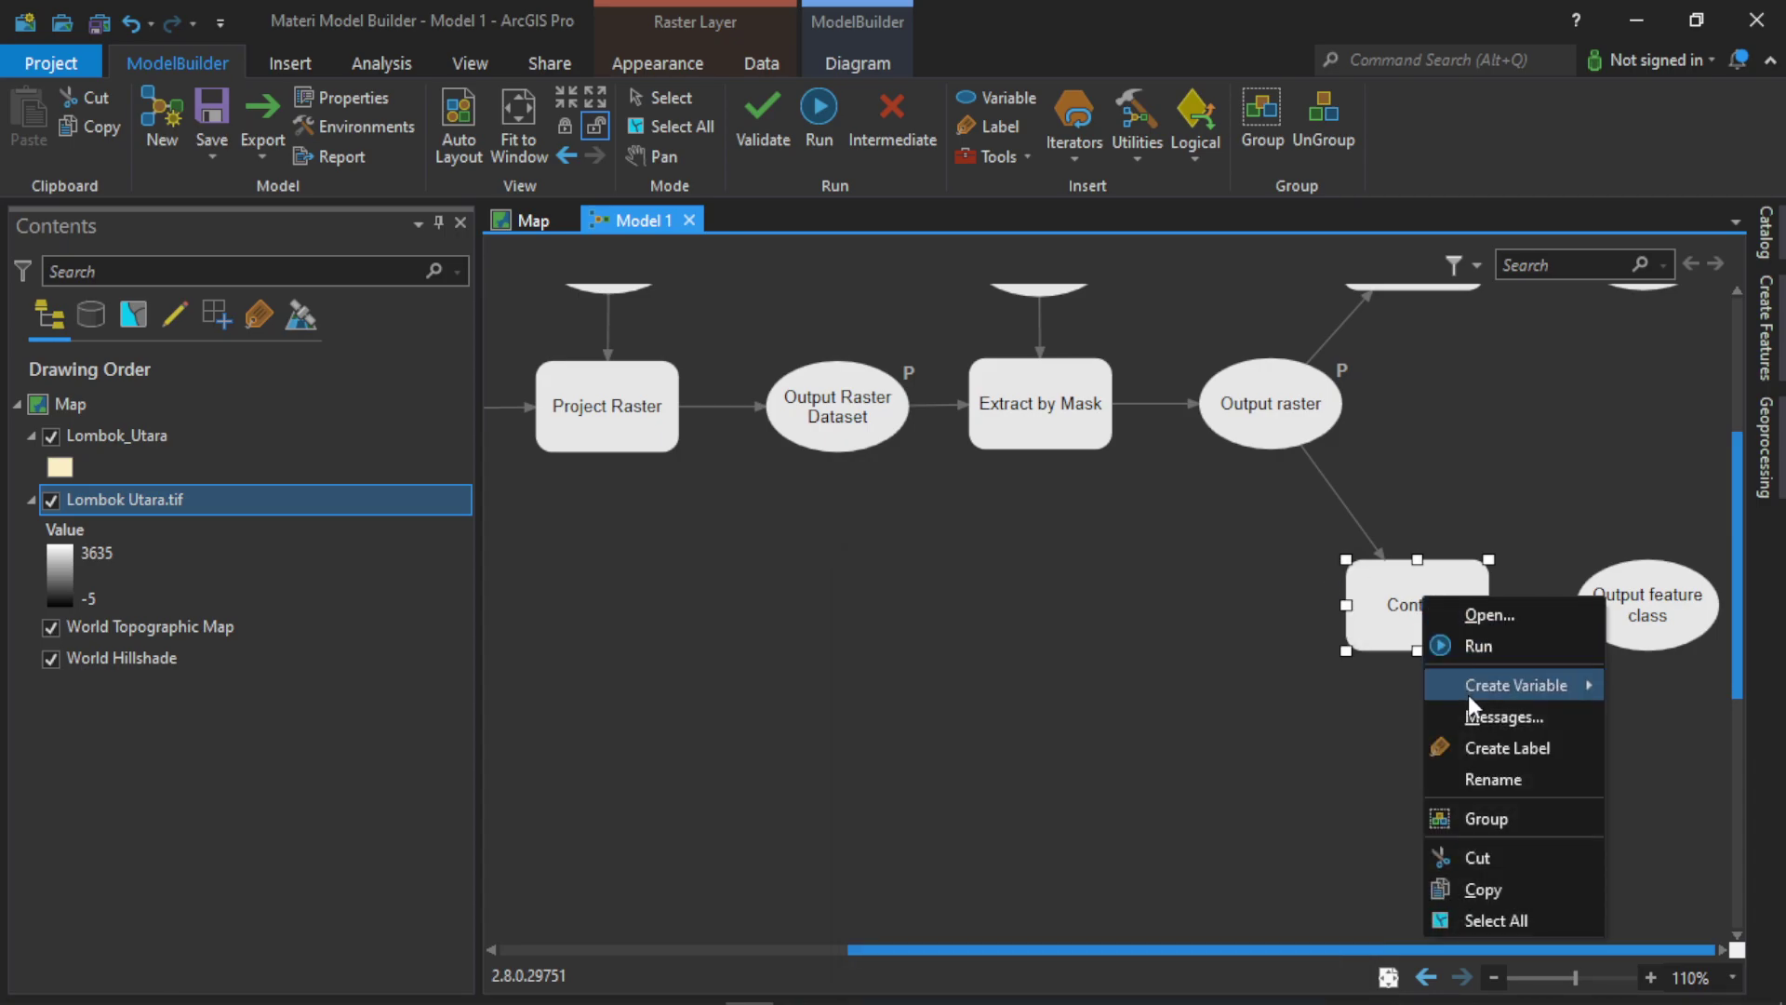
pyautogui.moveTo(1469, 688)
pyautogui.moveTo(1341, 699)
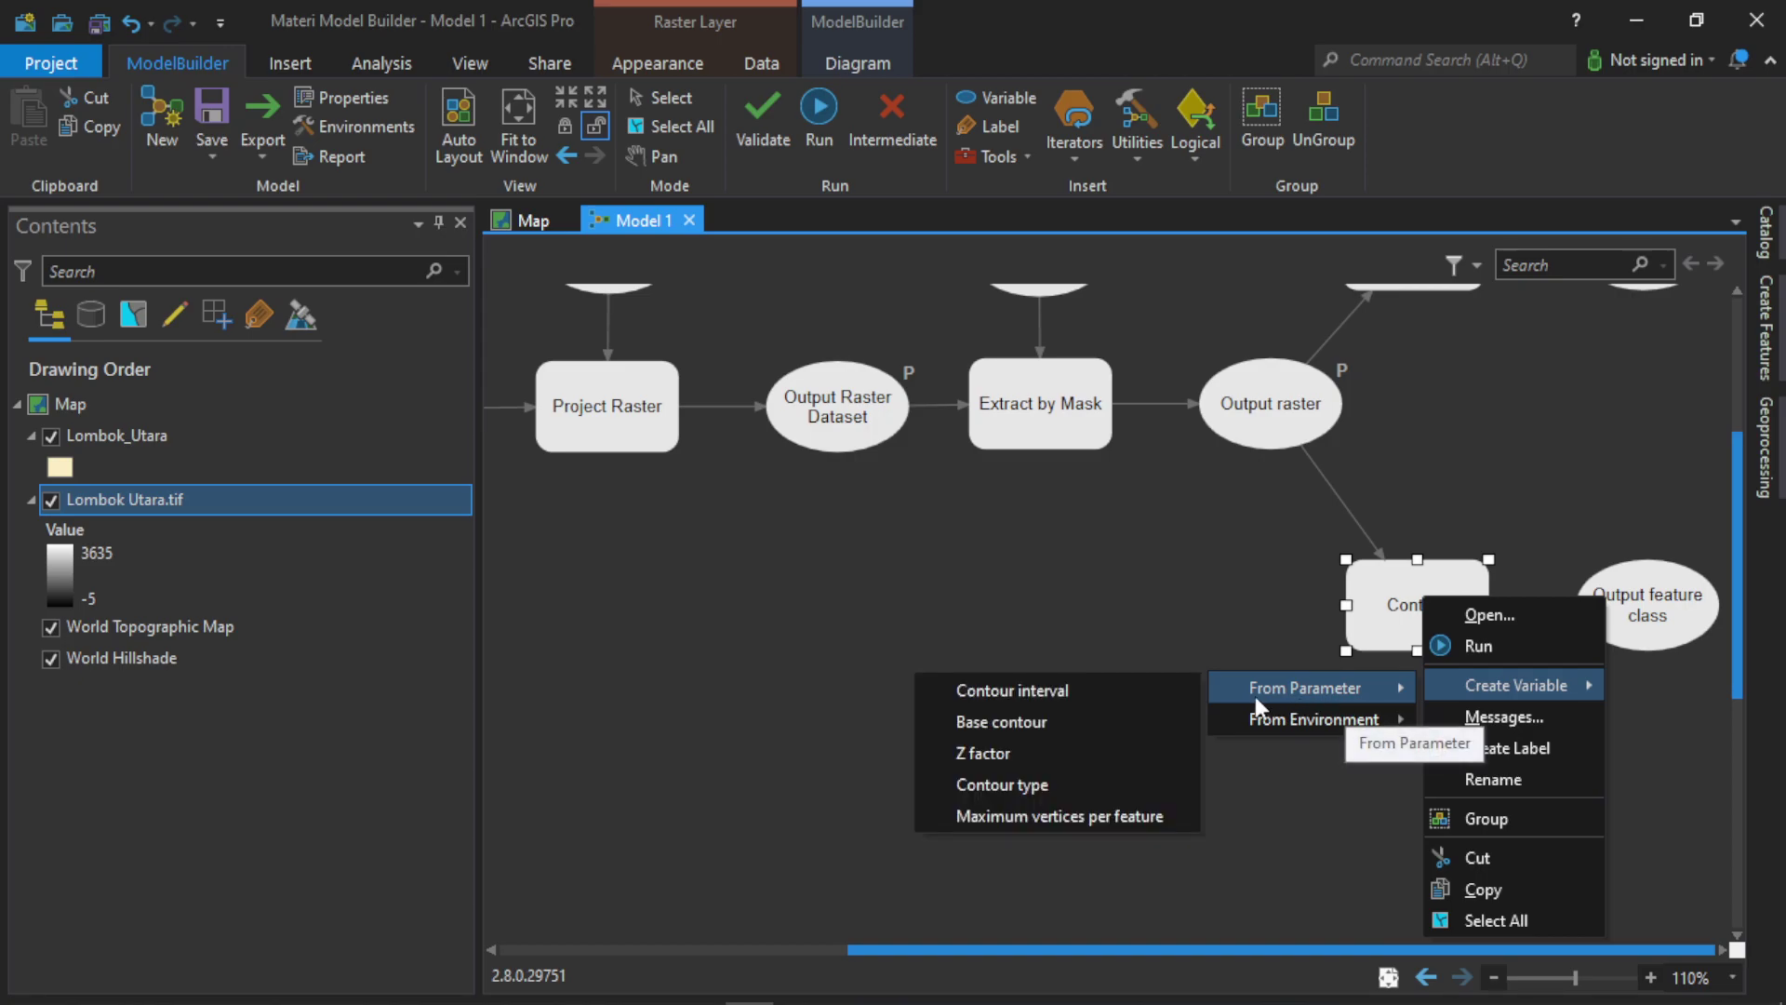
pyautogui.click(1133, 690)
pyautogui.click(1134, 690)
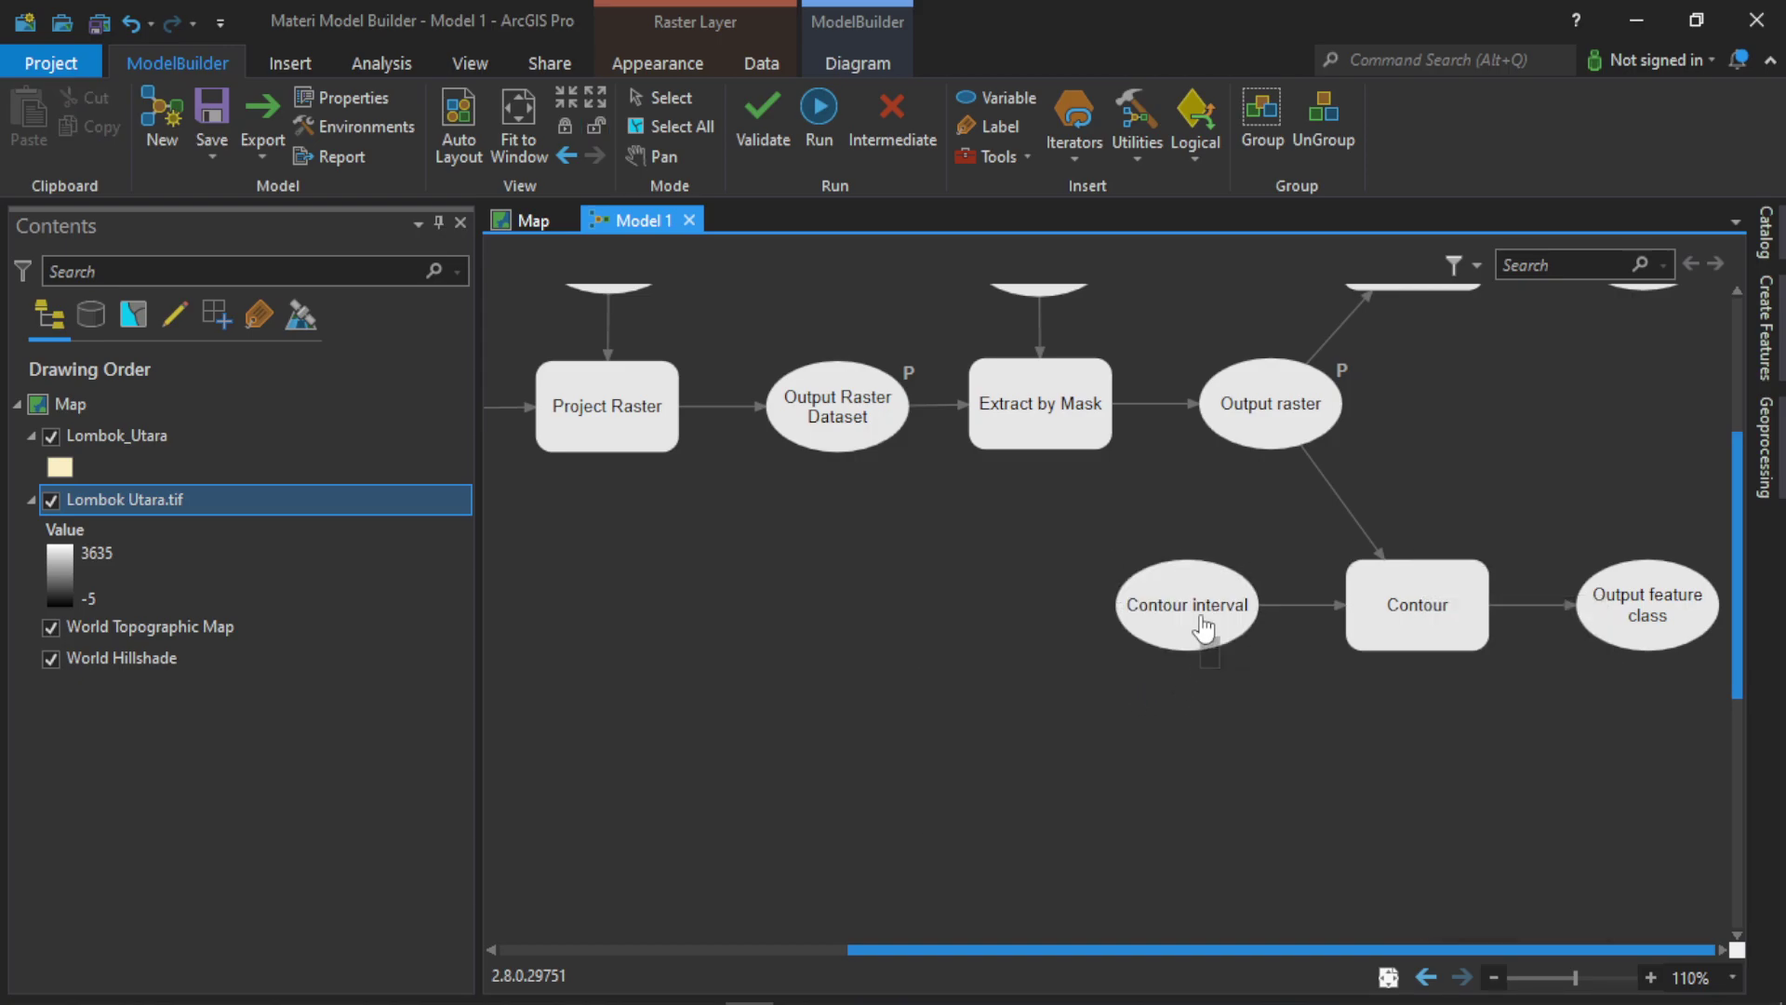
pyautogui.moveTo(1200, 614); pyautogui.dragTo(1209, 714)
pyautogui.moveTo(1189, 604); pyautogui.dragTo(1209, 790)
# Set the Contour interval variable to 150.
pyautogui.doubleClick(1209, 791)
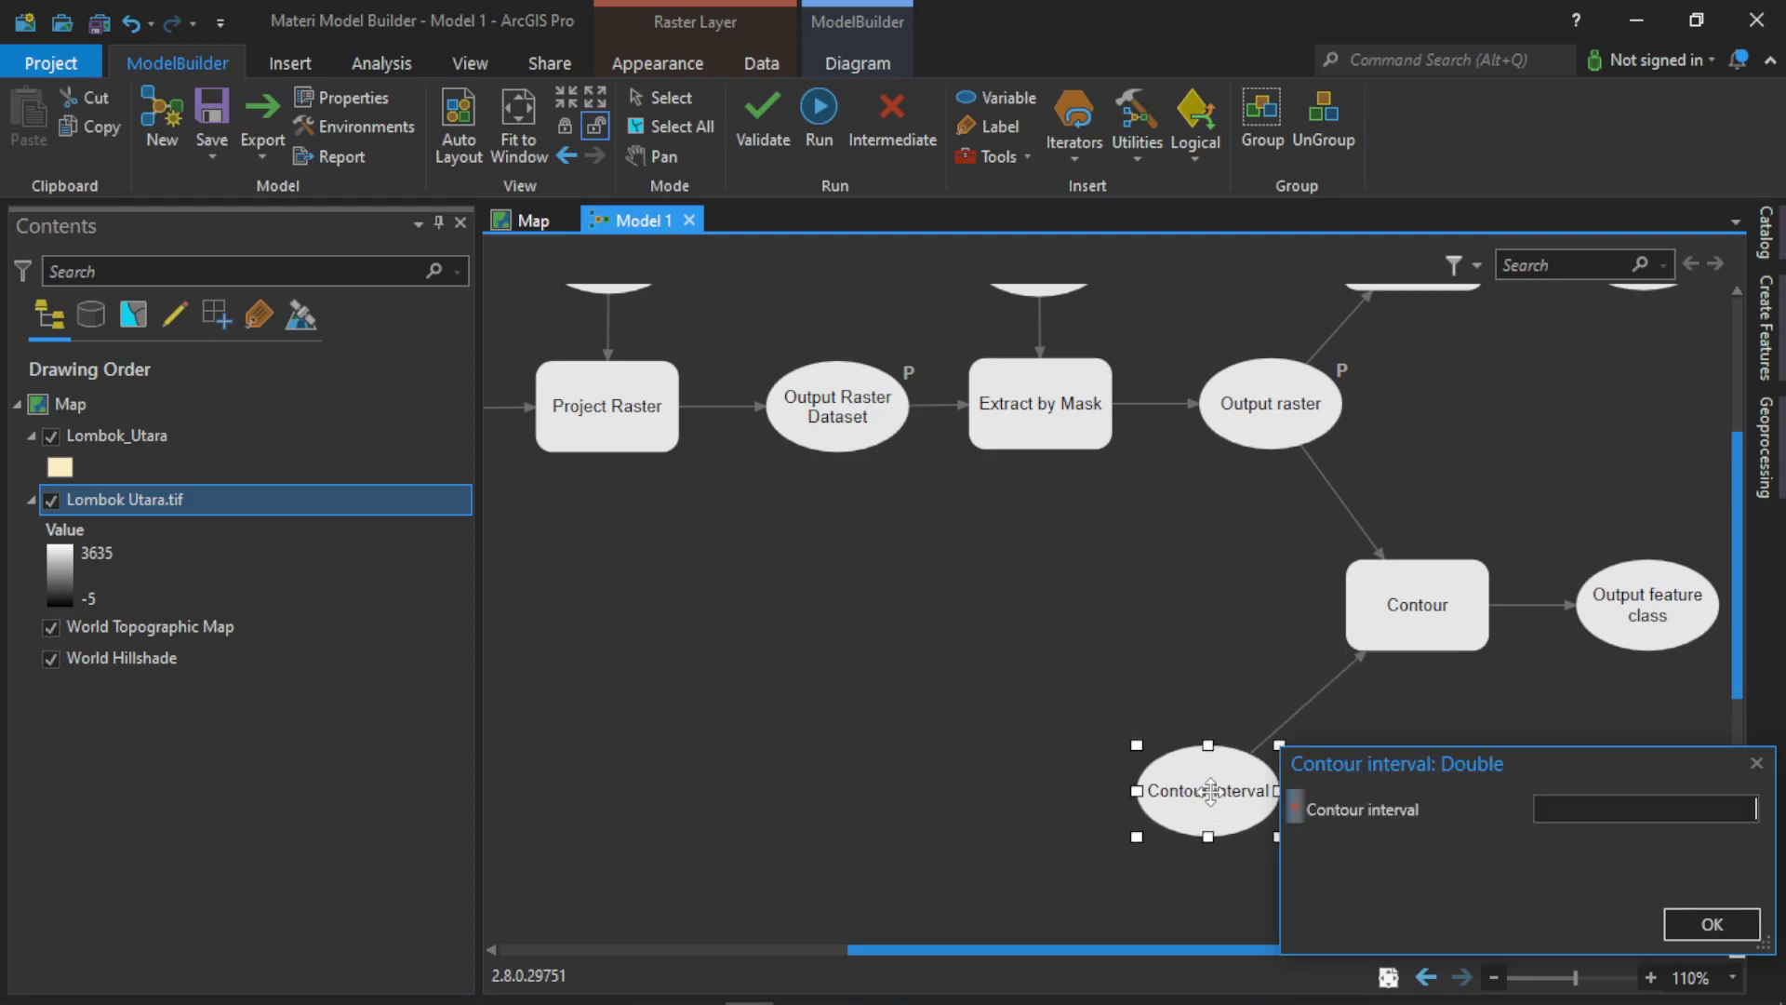
pyautogui.click(1590, 807)
pyautogui.write('150')
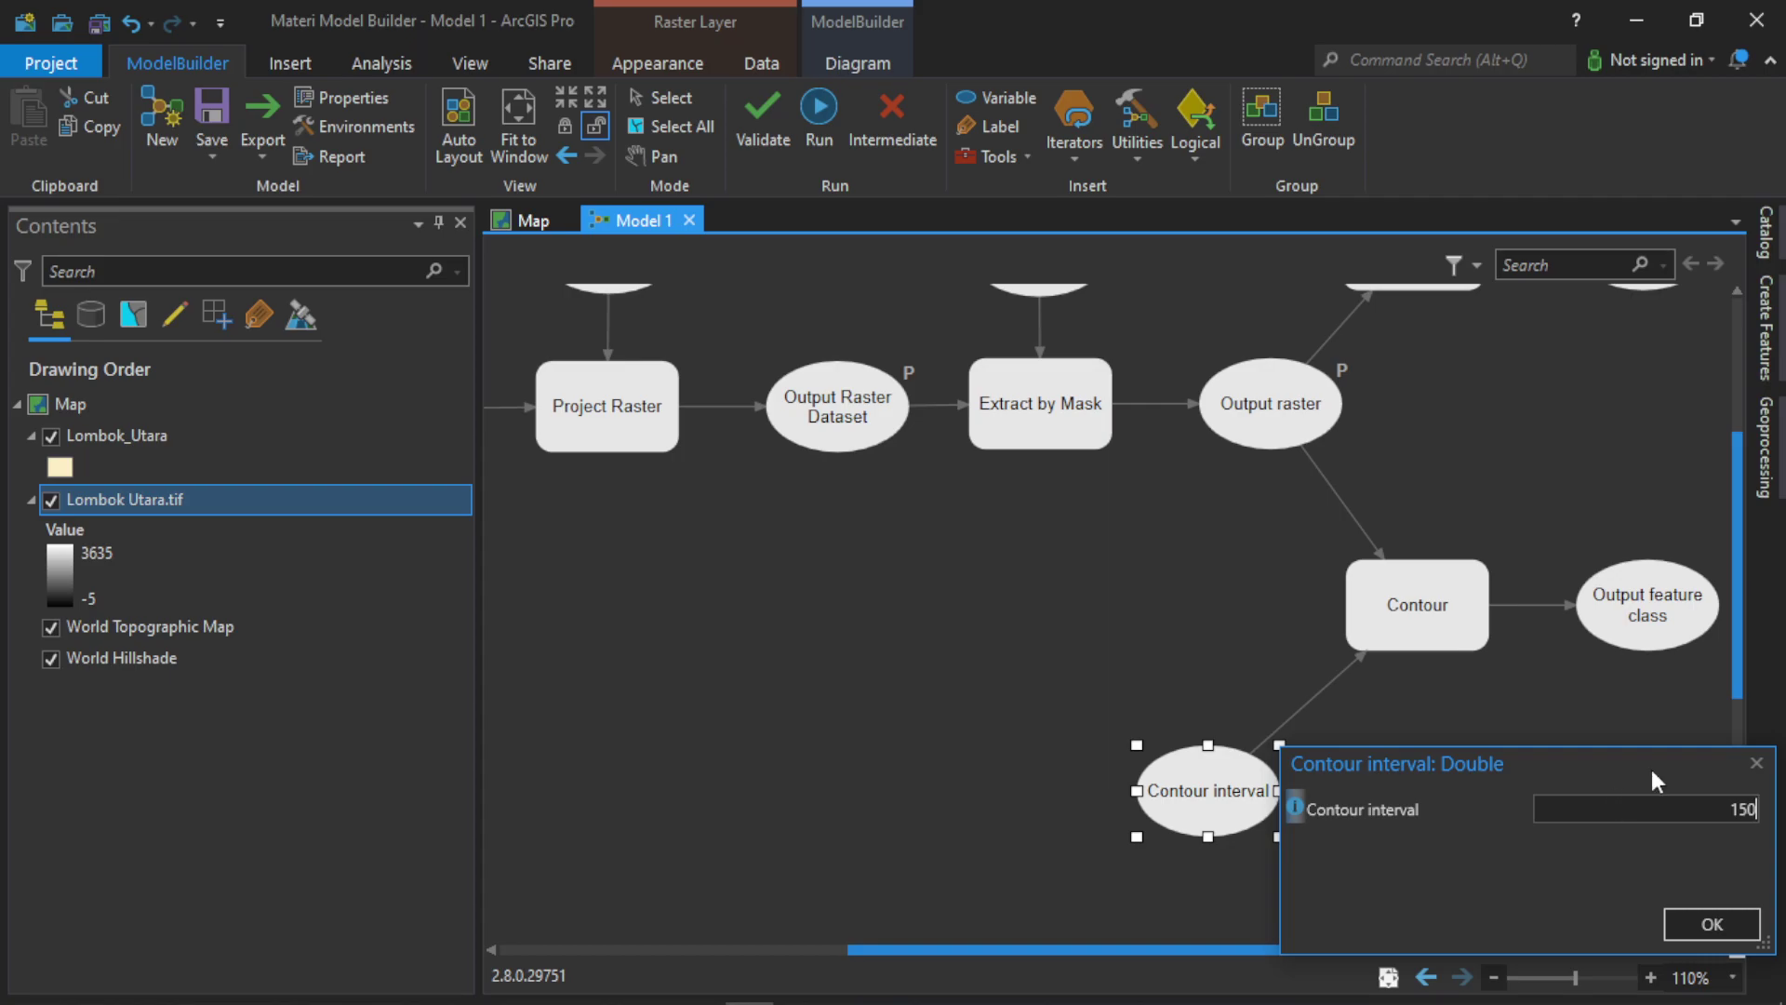
pyautogui.click(1721, 924)
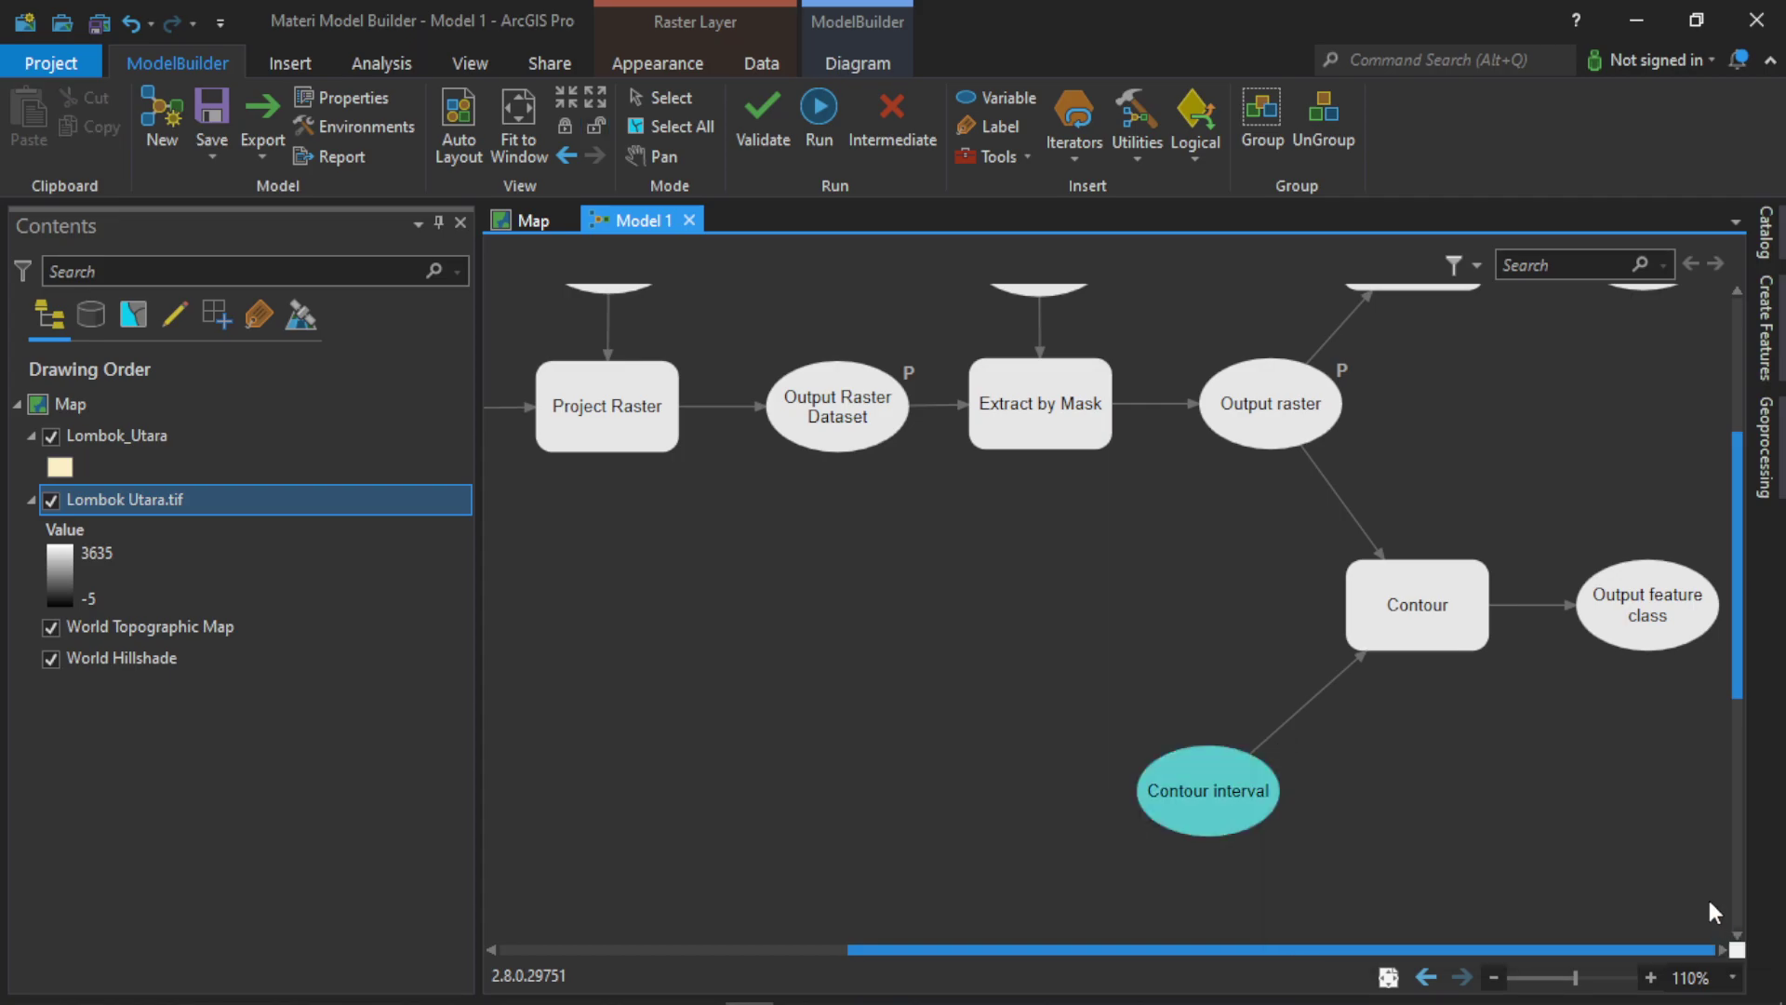
pyautogui.moveTo(1384, 640)
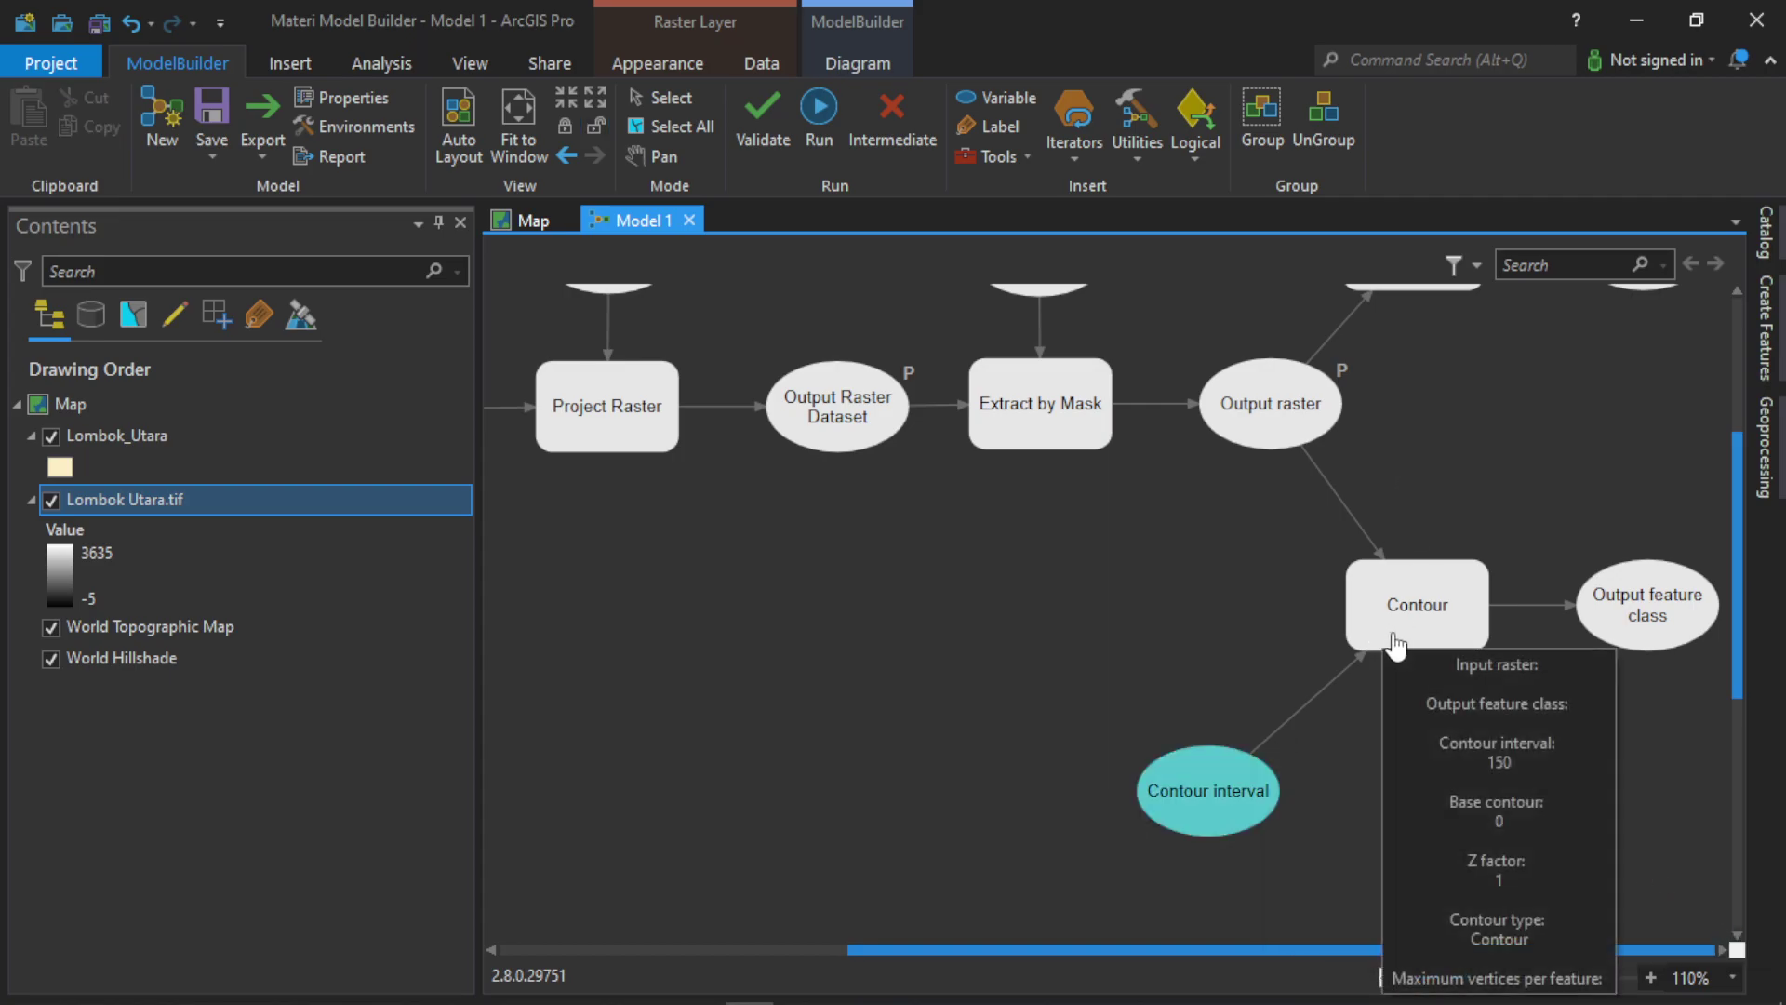
# Save the model with its new Slope and Contour variables under its existing name.
pyautogui.scroll(-3, 1384, 684)
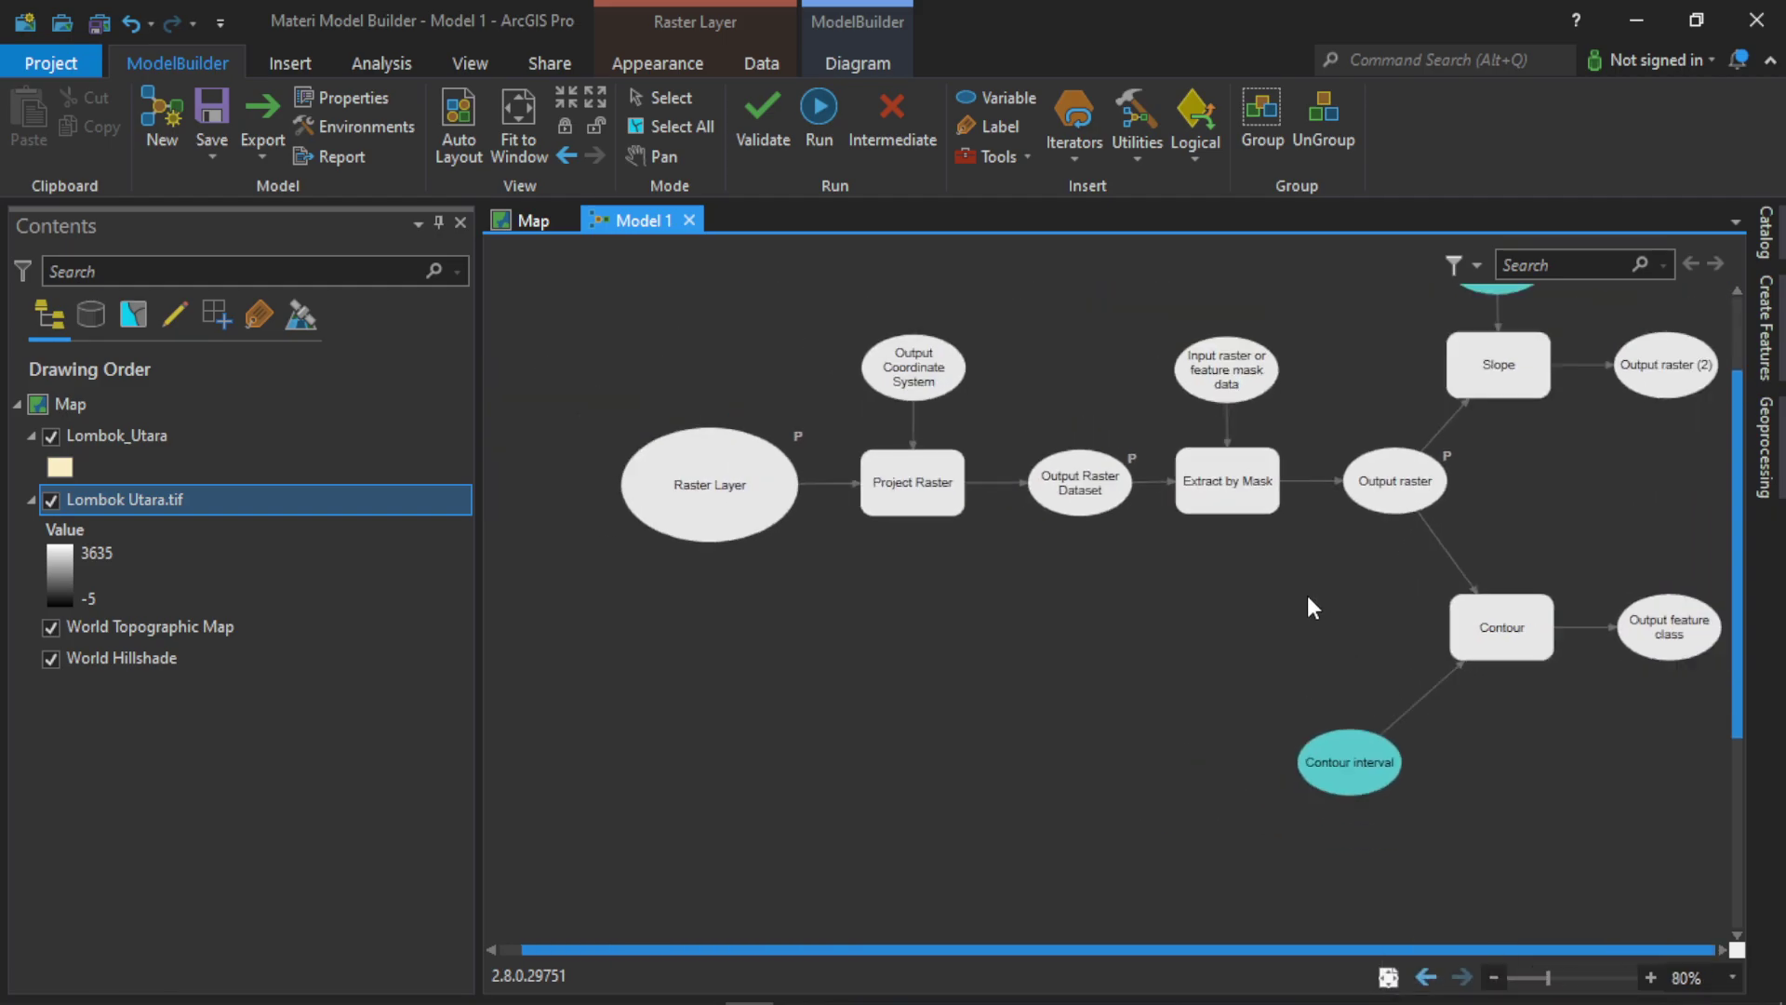
pyautogui.moveTo(1733, 661); pyautogui.dragTo(1728, 588)
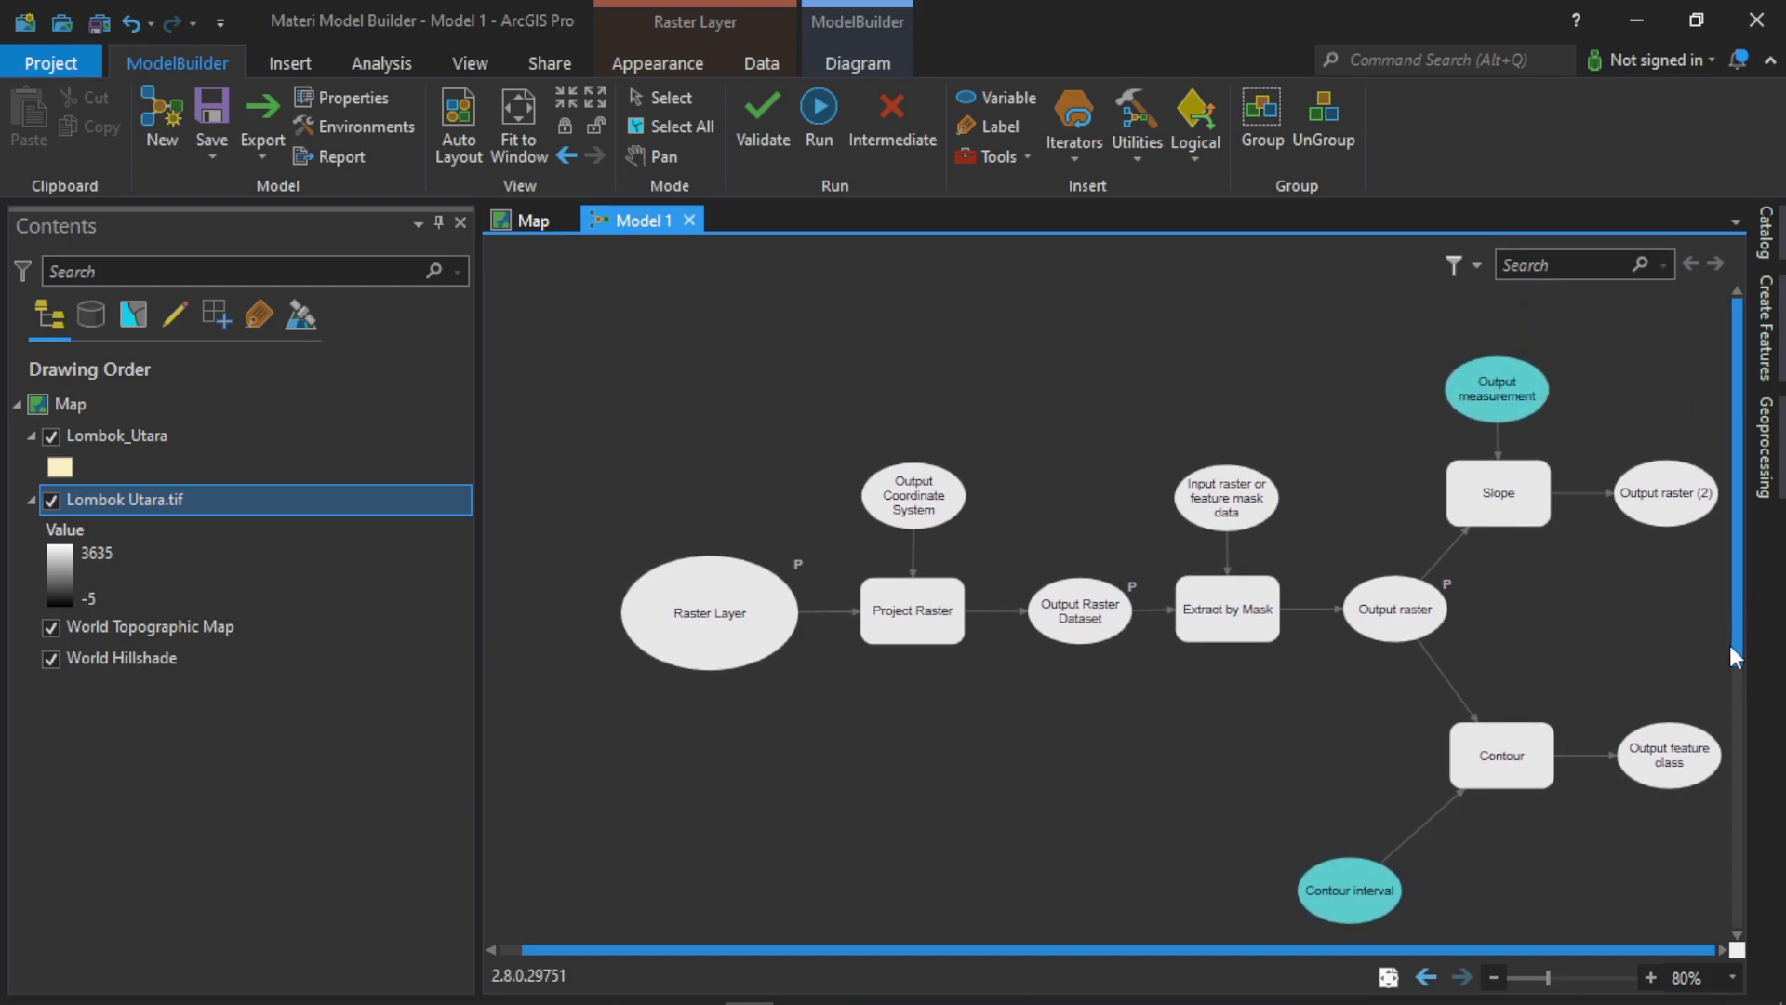
pyautogui.click(206, 162)
pyautogui.click(282, 164)
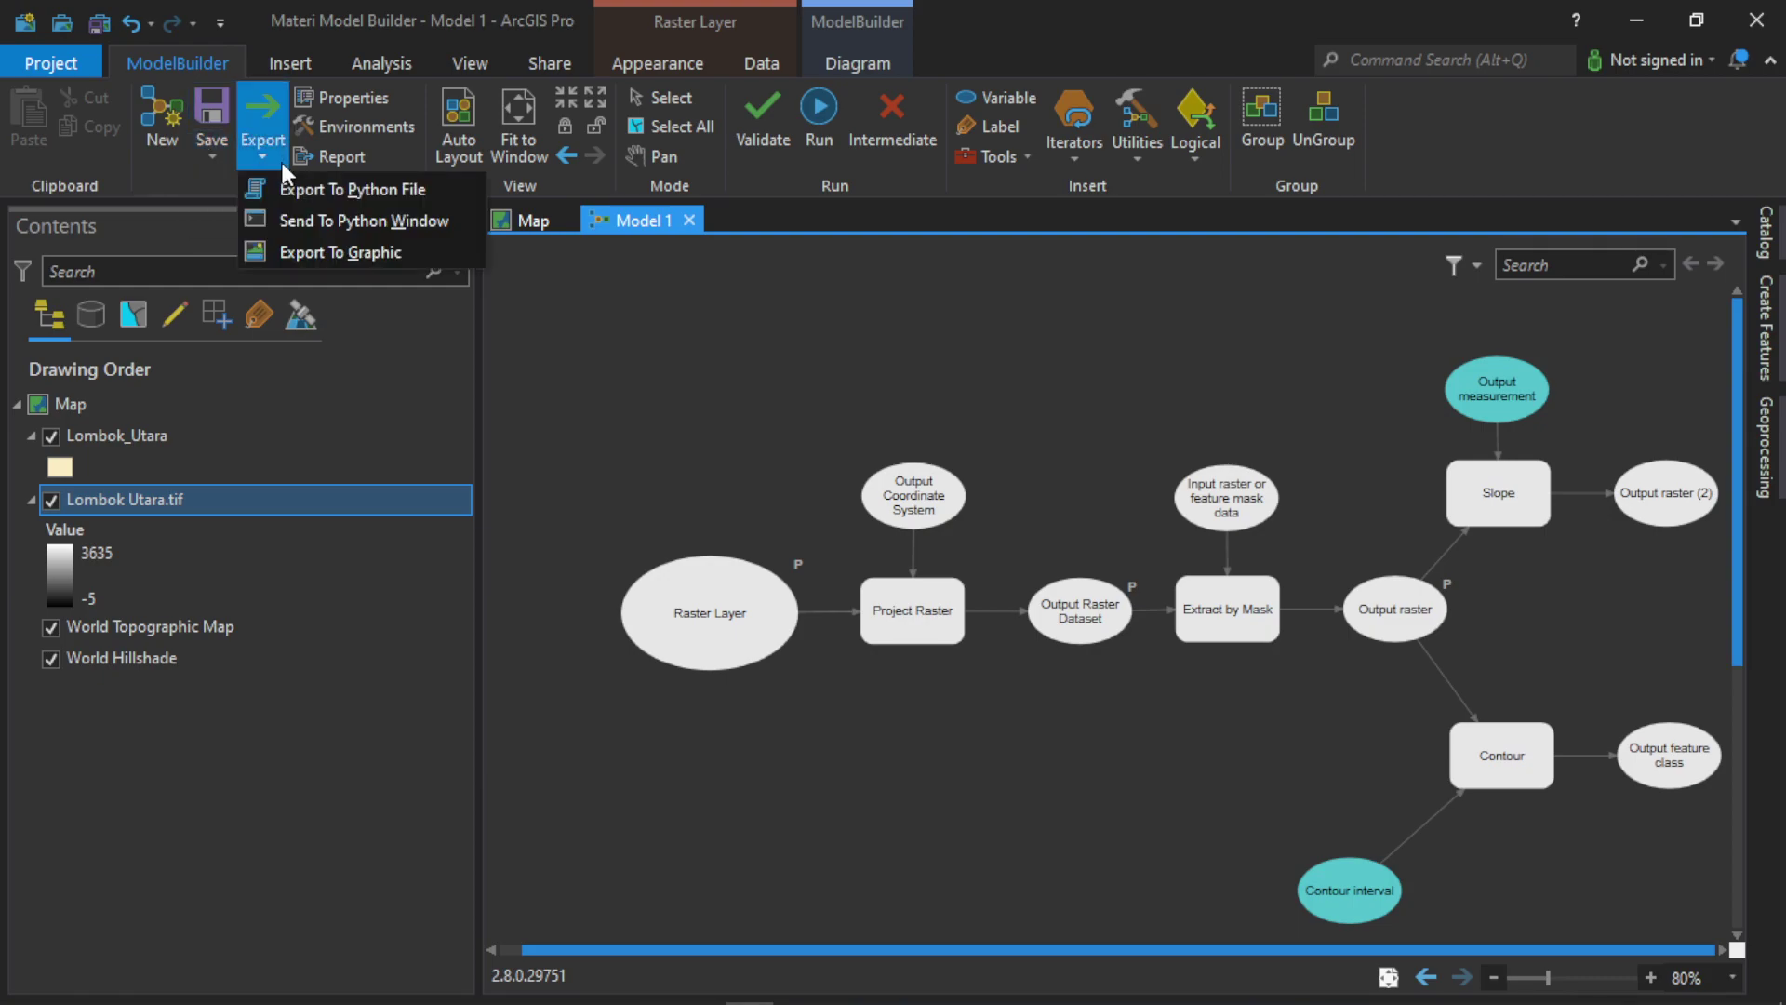
pyautogui.click(281, 162)
pyautogui.click(226, 160)
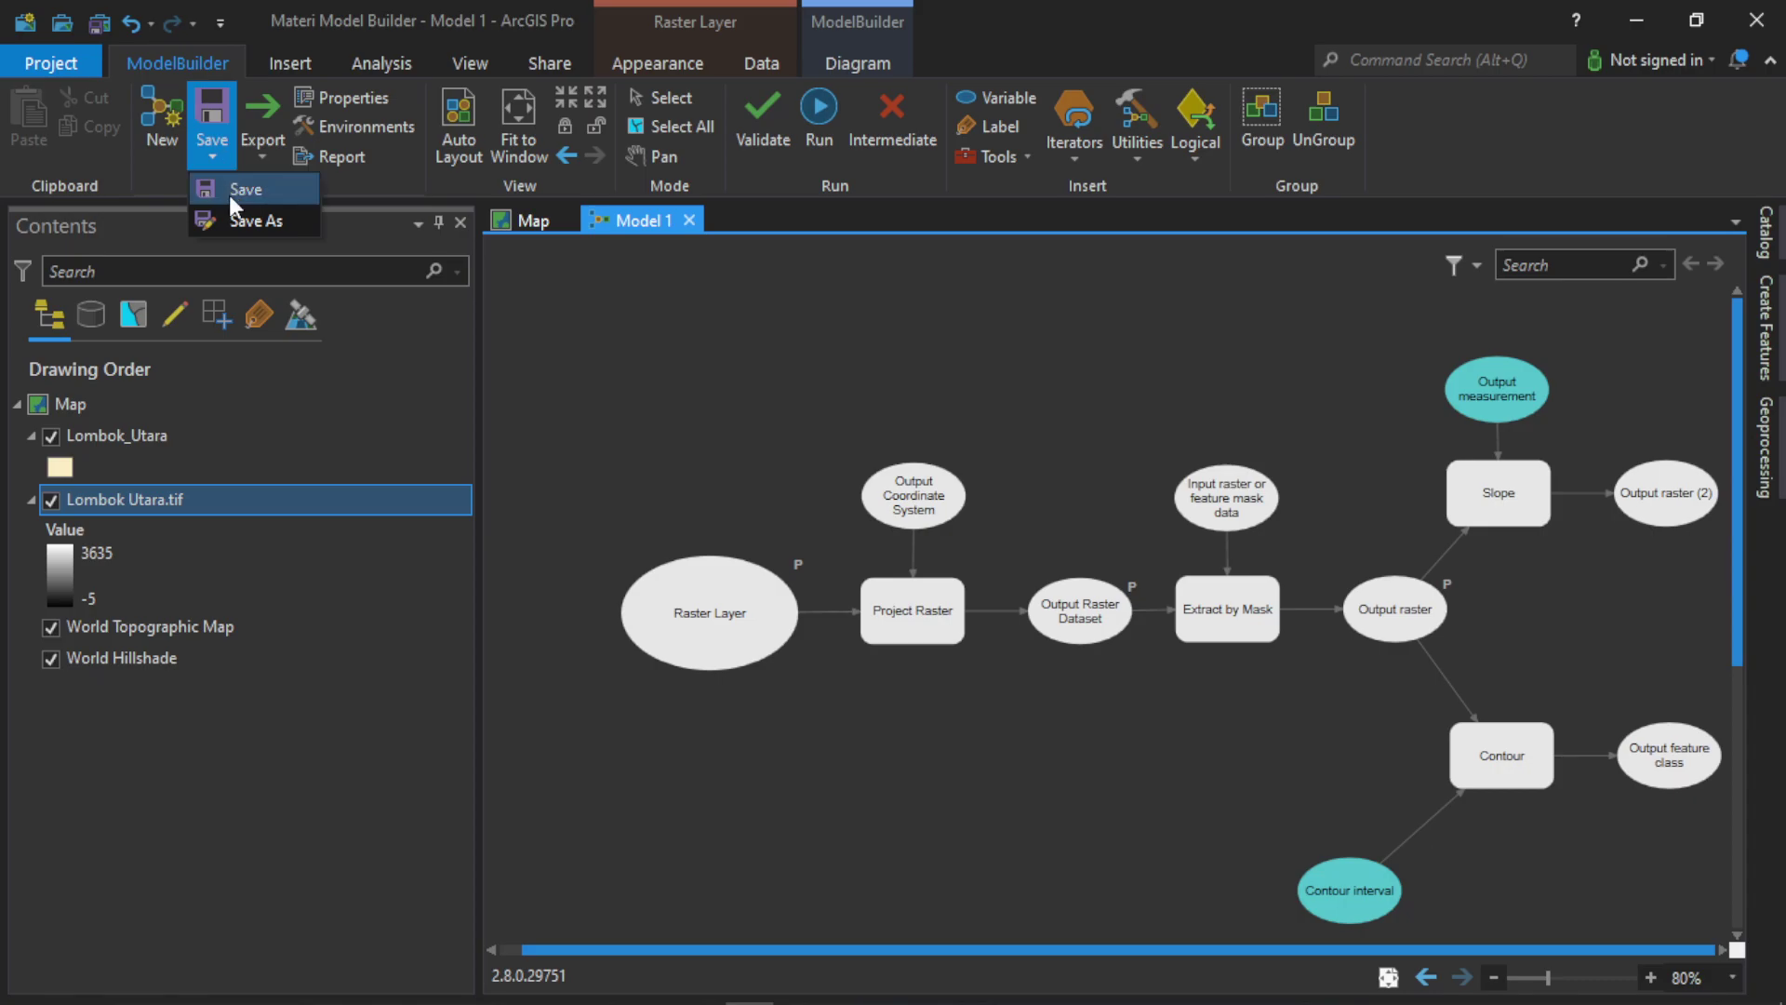
pyautogui.click(229, 191)
# Save the model under the new name "Analisis topografi" in the Materi Model Builder.tbx toolbox.
pyautogui.click(212, 160)
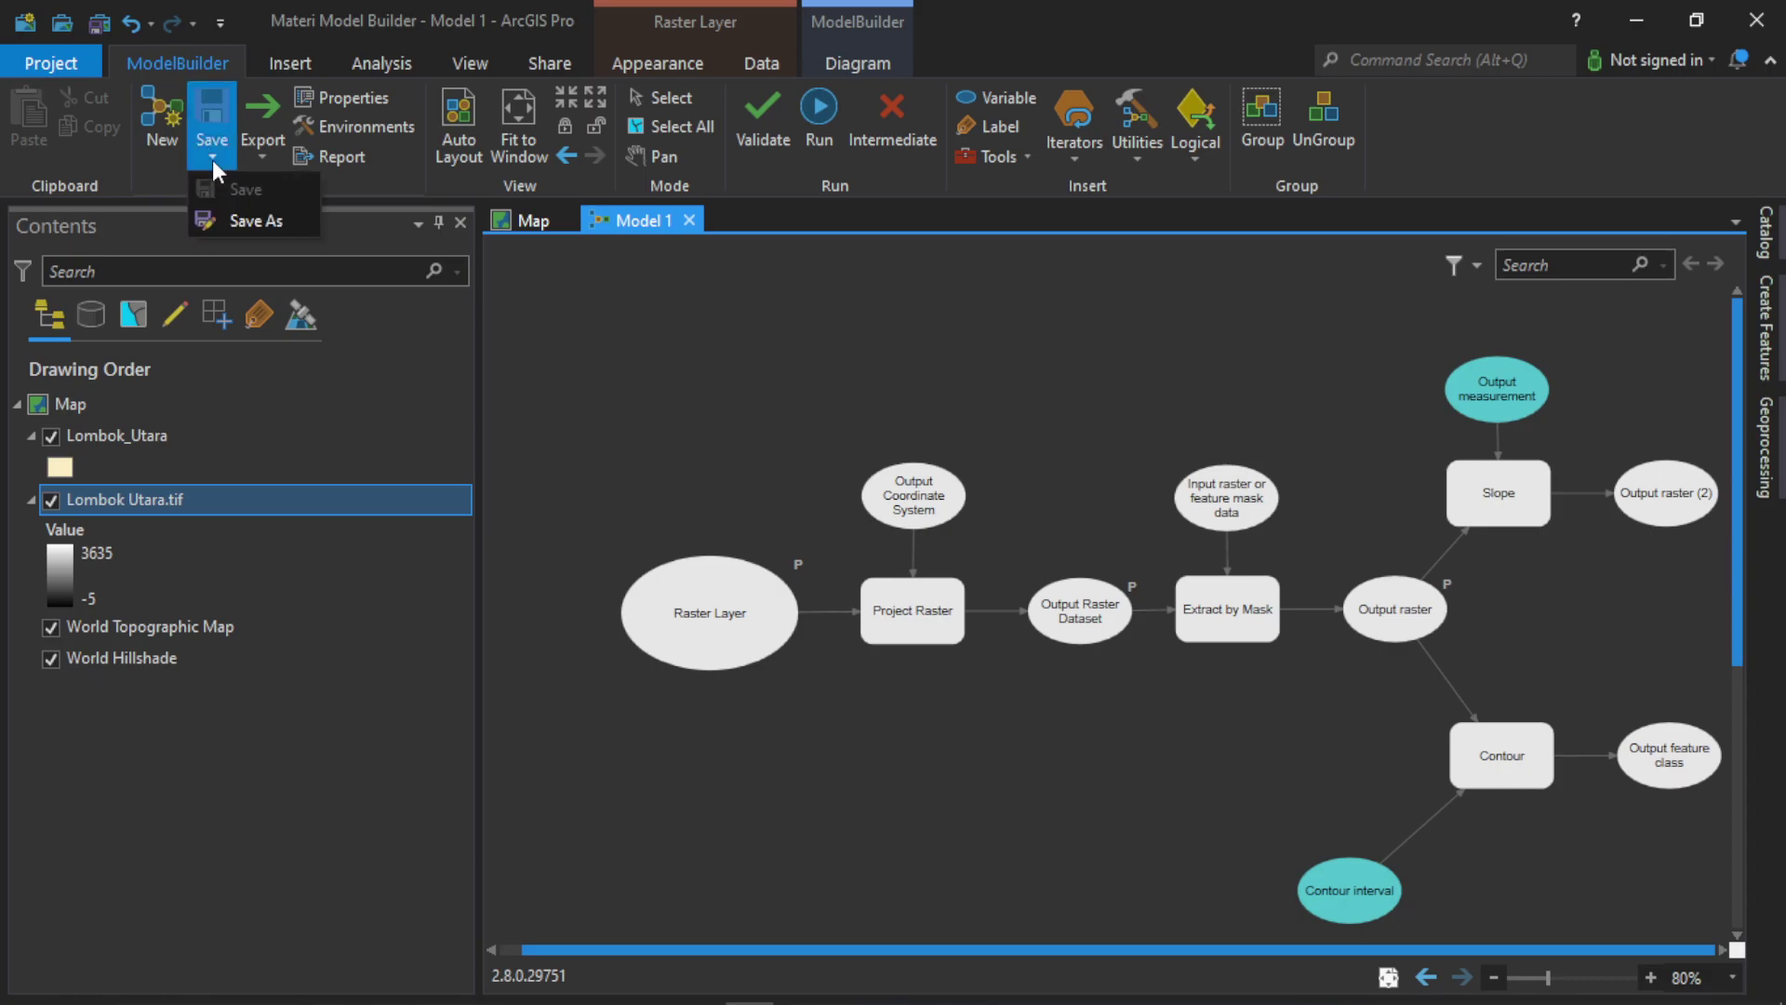
pyautogui.click(238, 216)
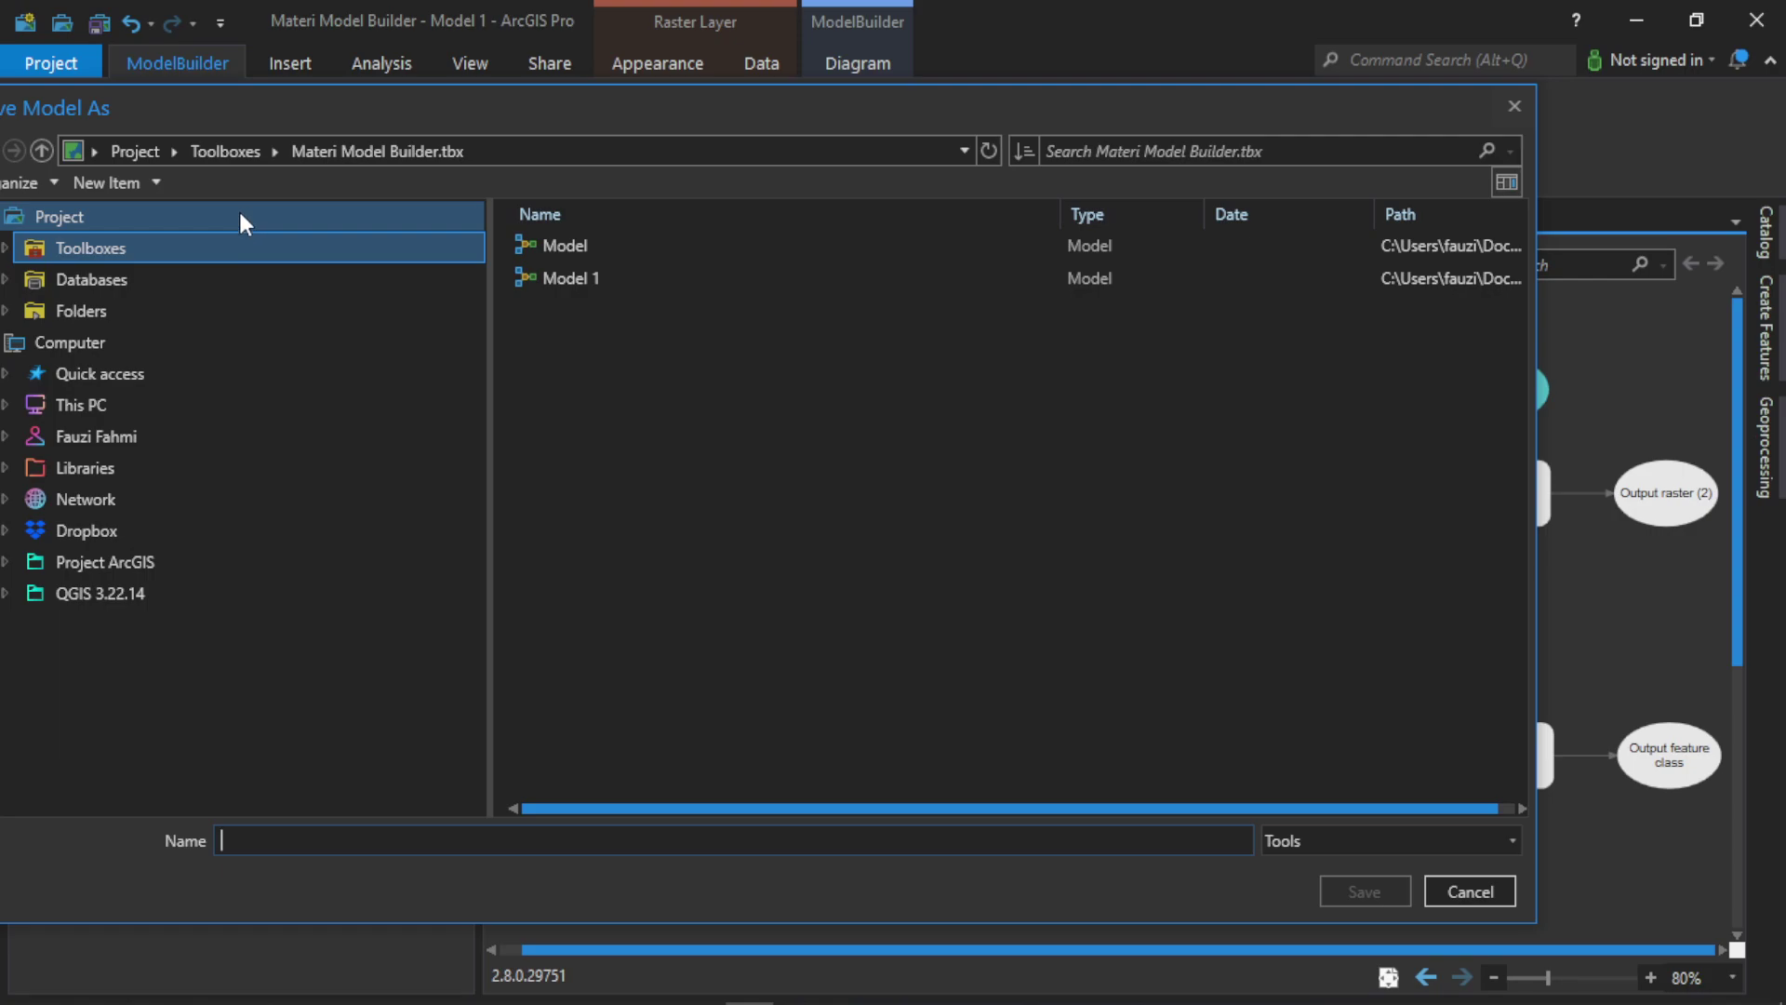
pyautogui.click(231, 158)
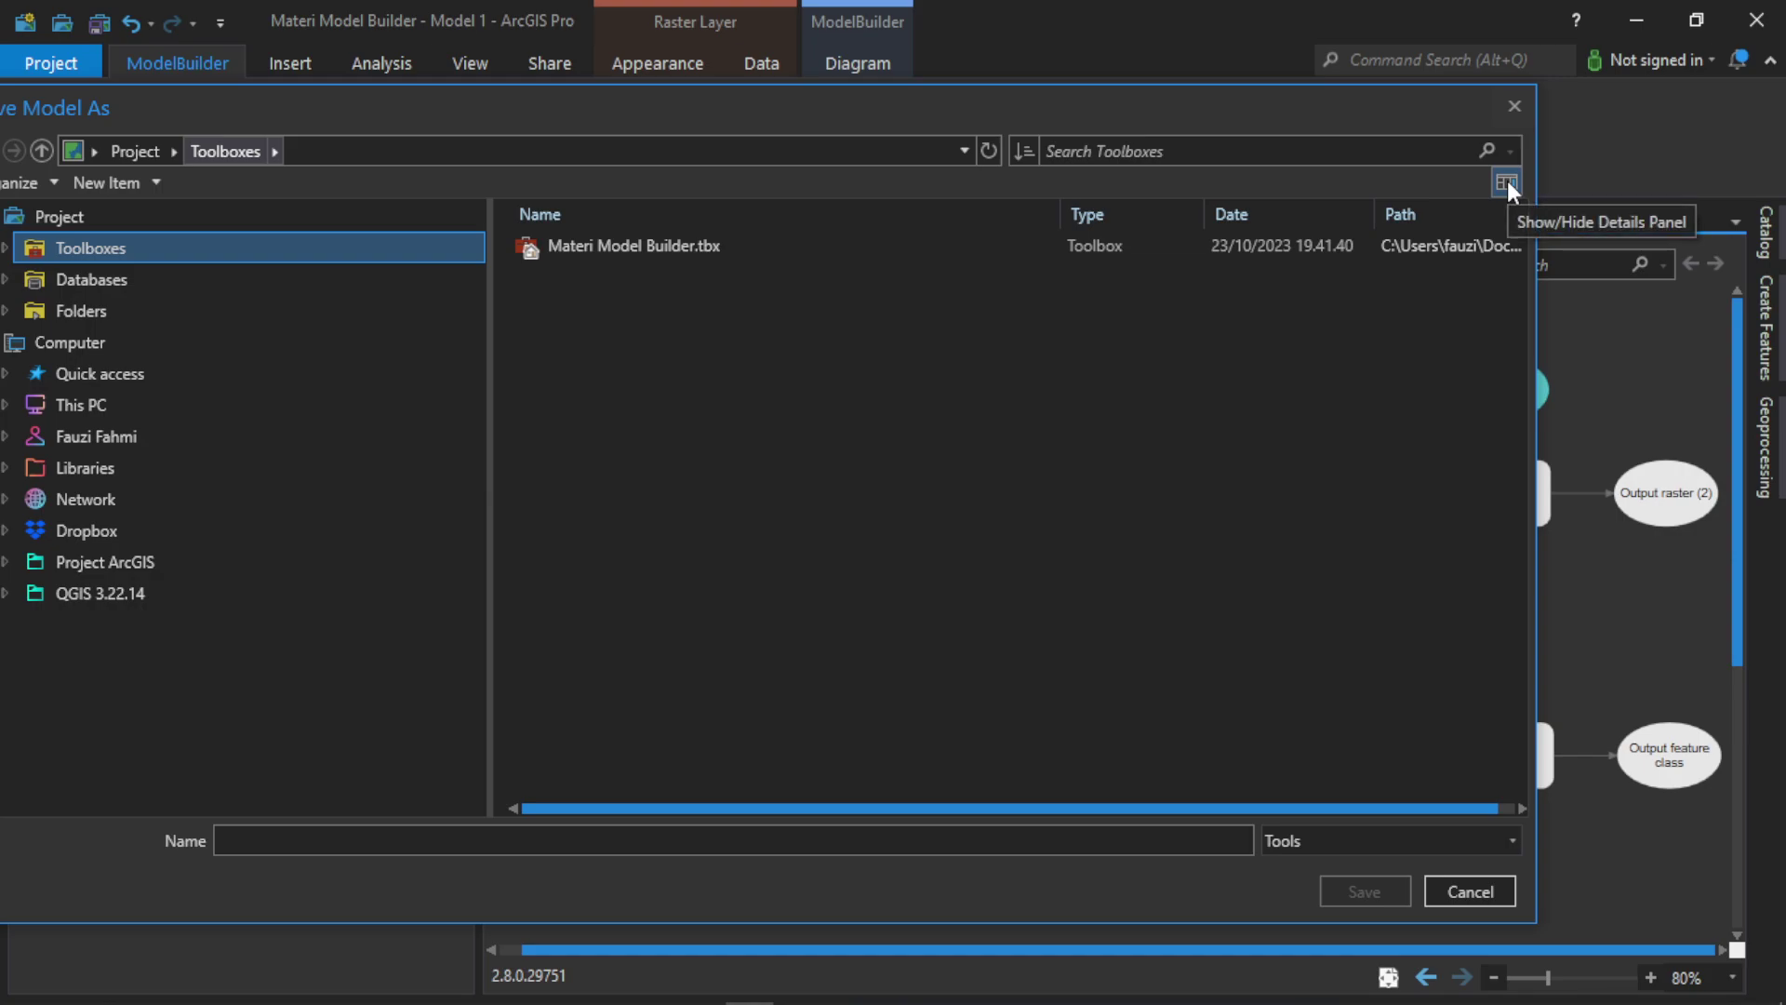
pyautogui.click(142, 184)
pyautogui.click(137, 177)
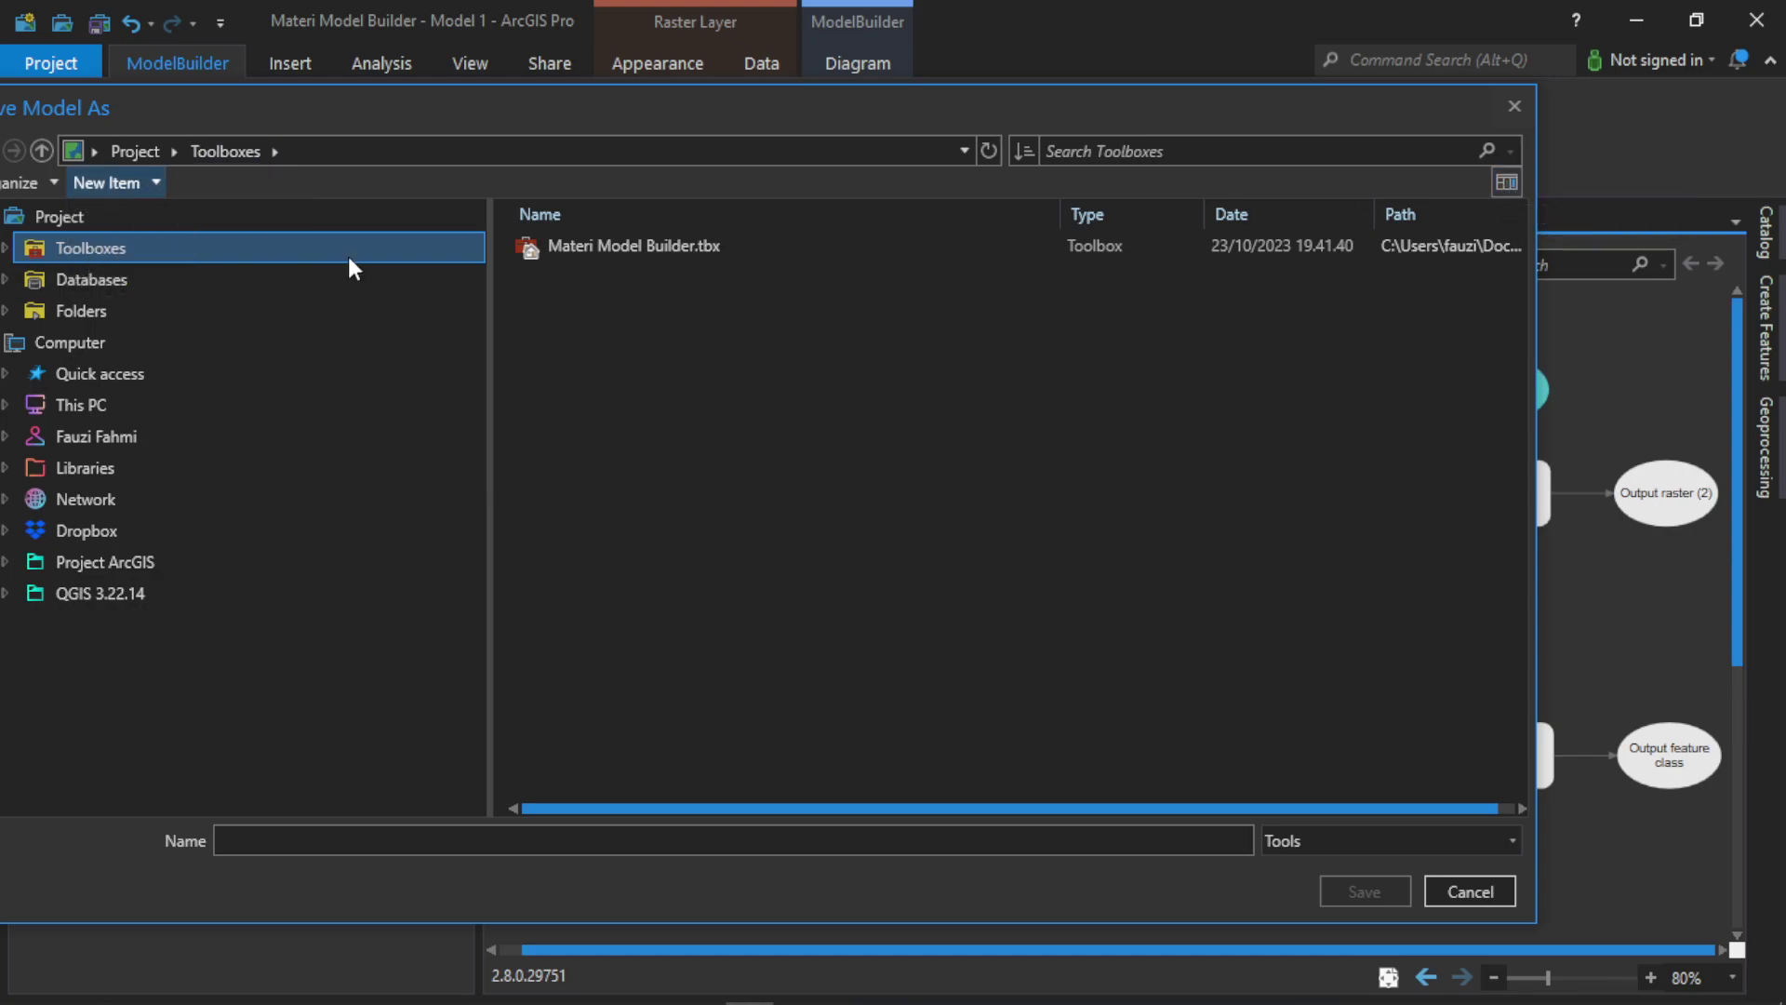
pyautogui.doubleClick(666, 245)
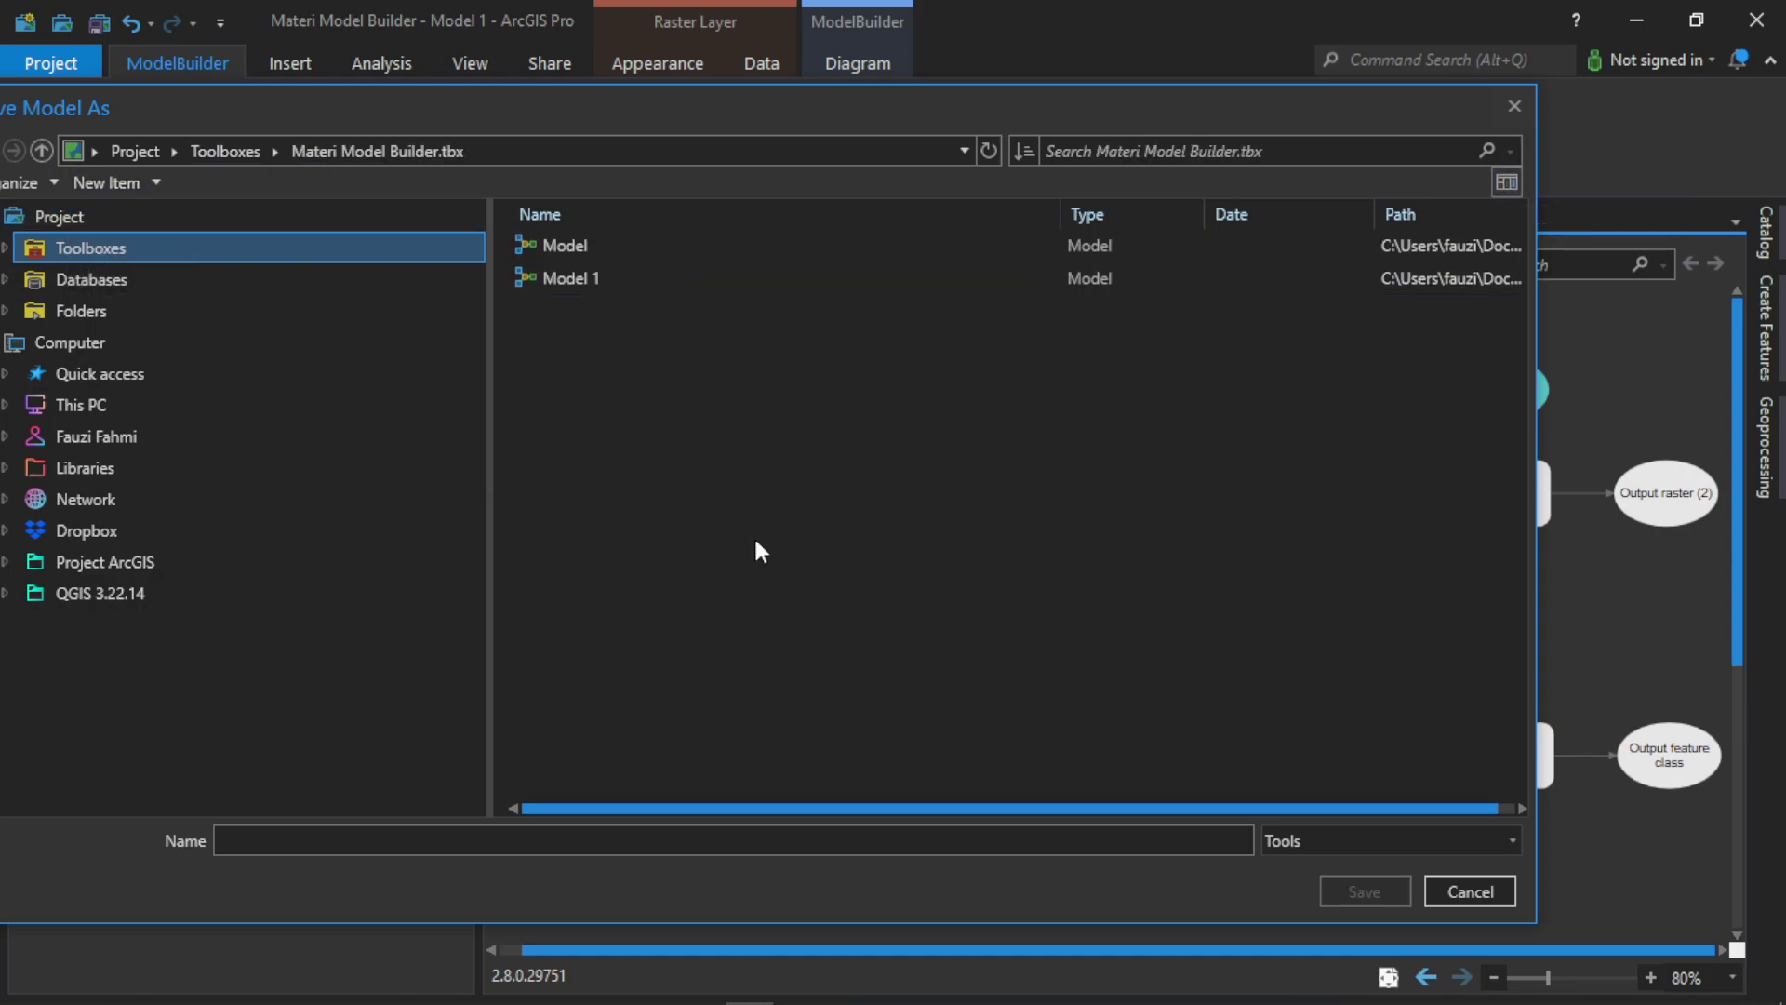
pyautogui.click(506, 842)
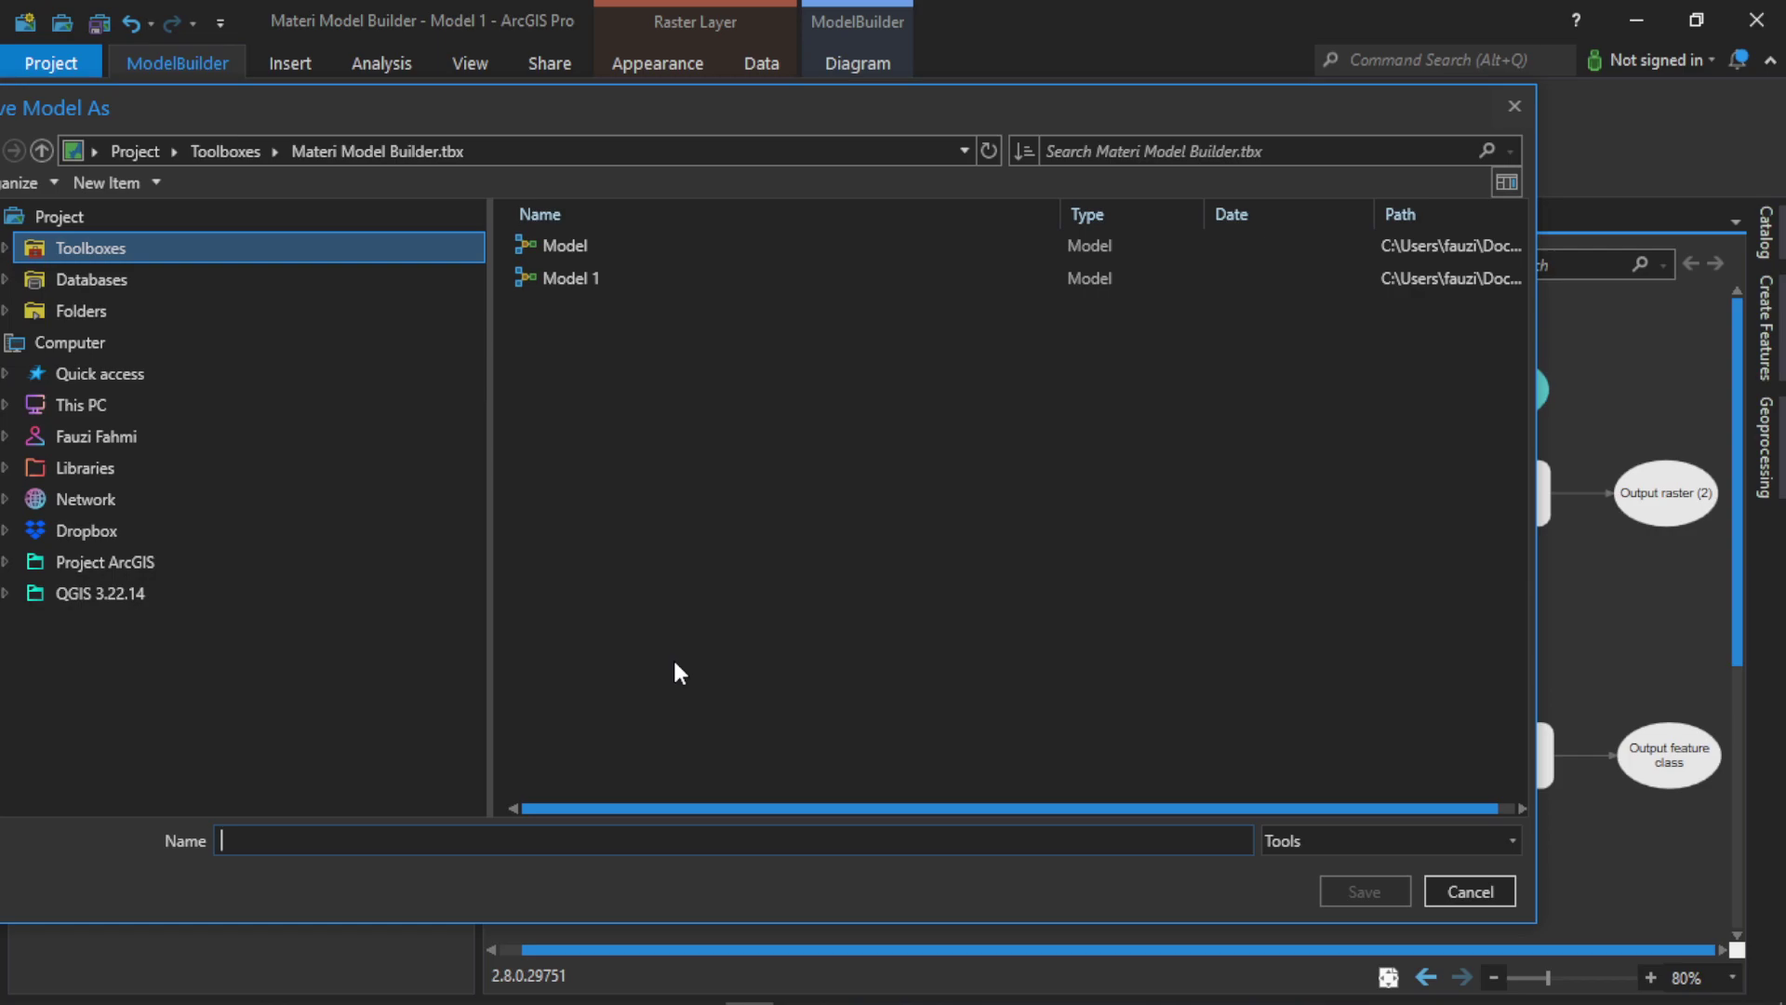
pyautogui.write('Analisis')
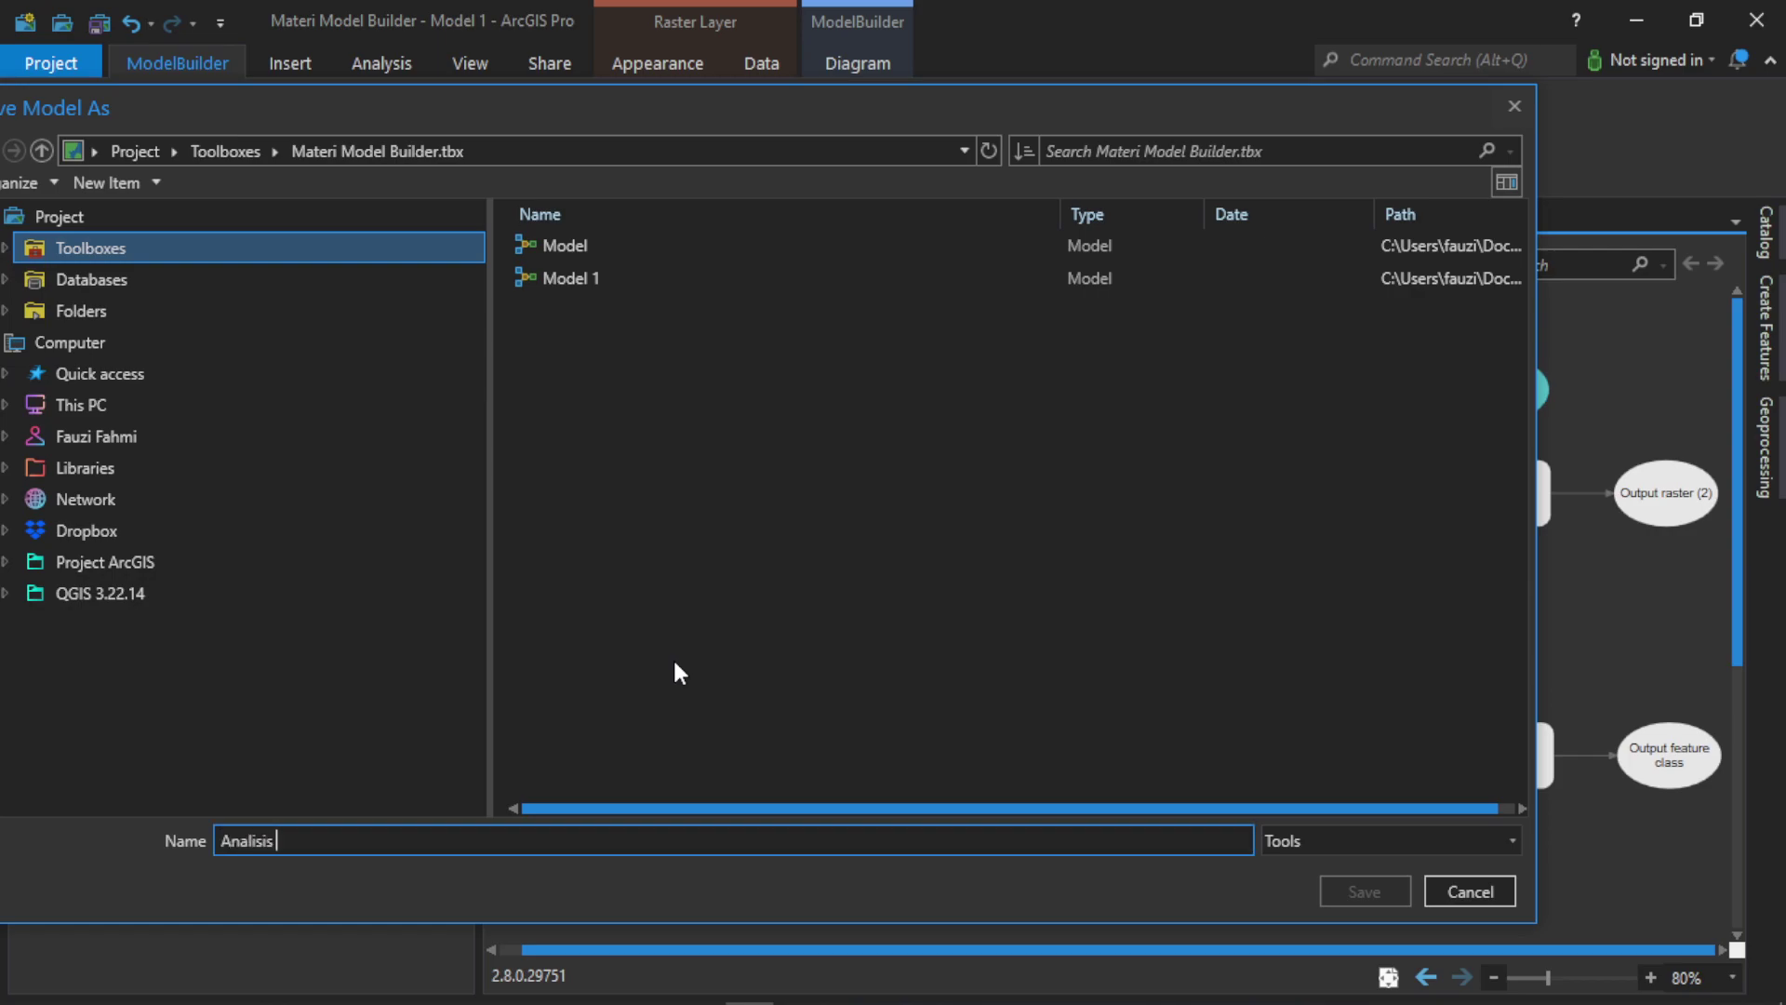
pyautogui.write(' topogra')
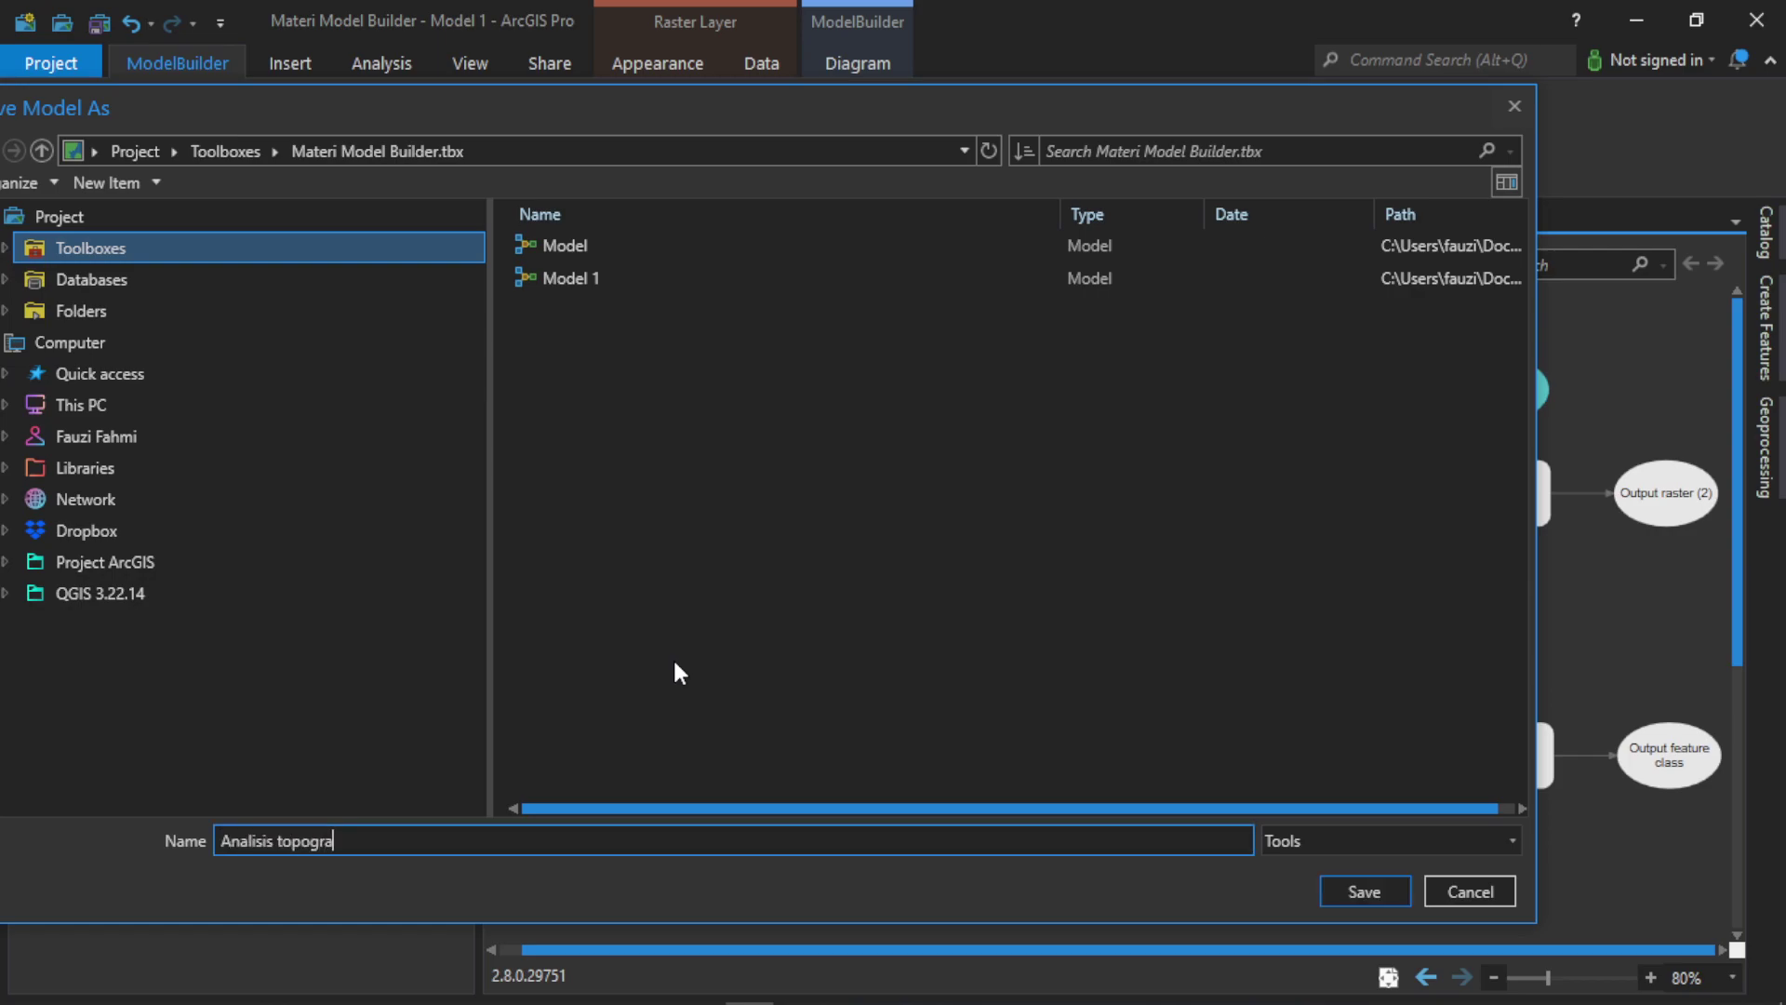
pyautogui.write('fi')
pyautogui.press('Return')
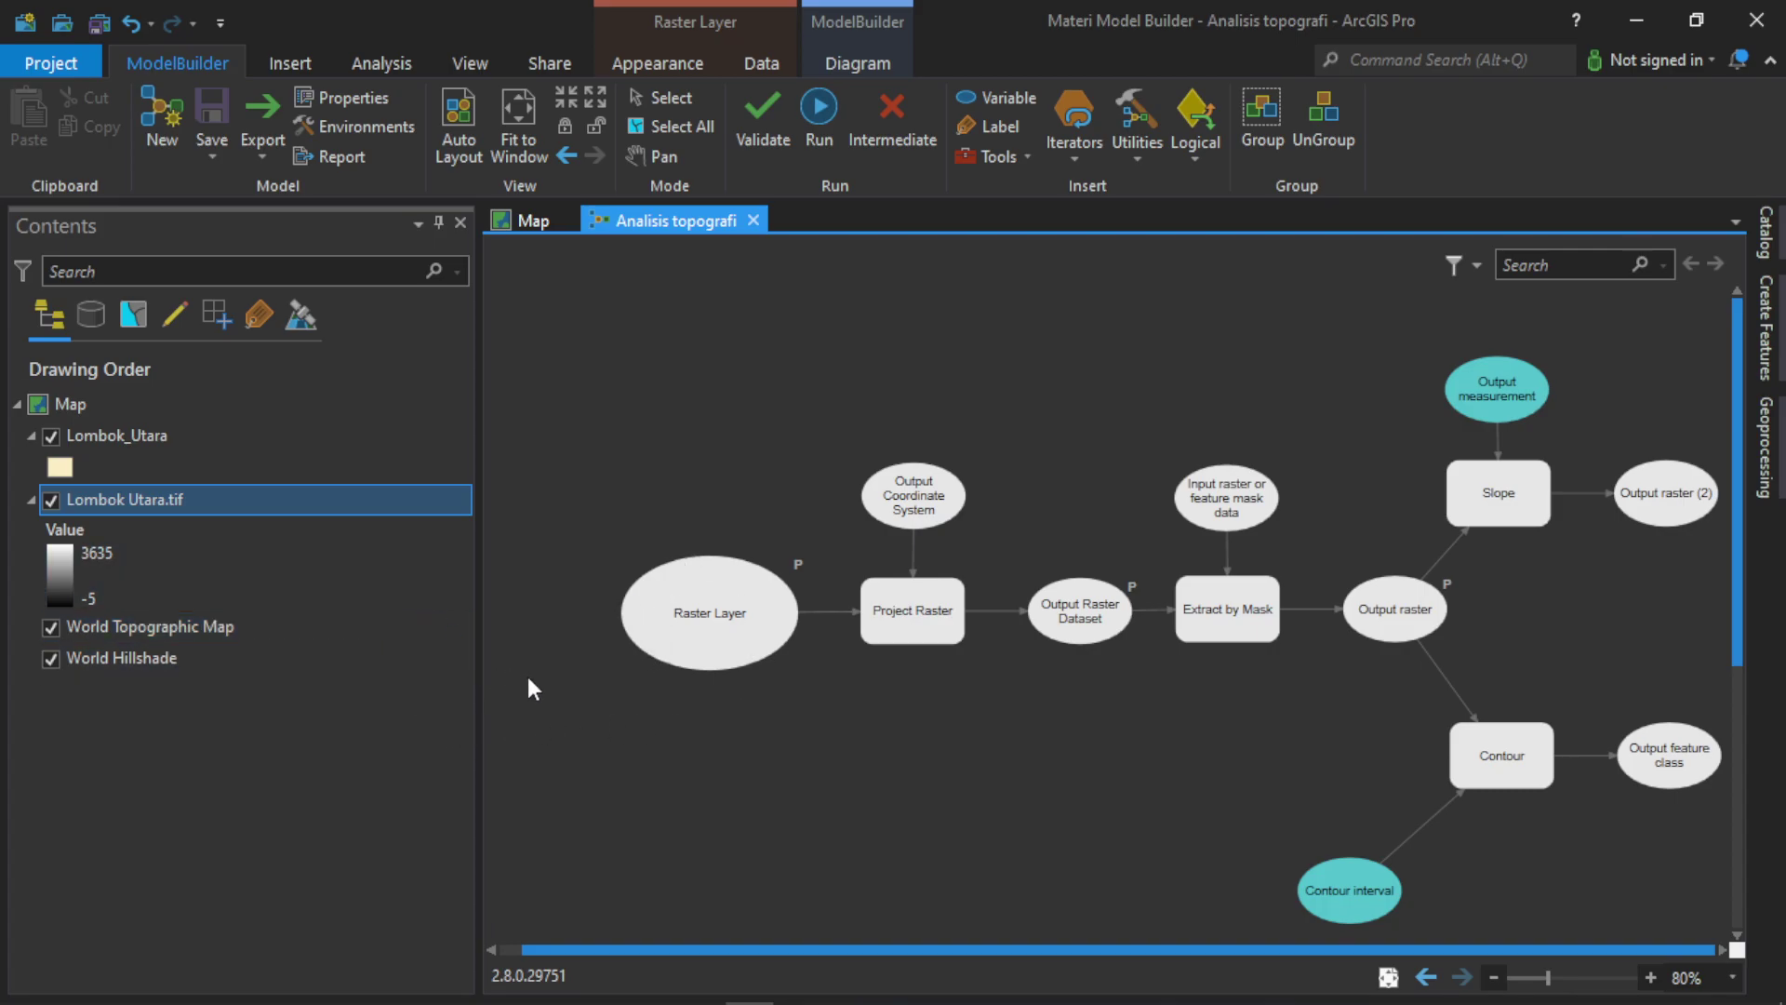
# Set the Raster Layer input variable to Lombok Utara.tif.
pyautogui.doubleClick(714, 647)
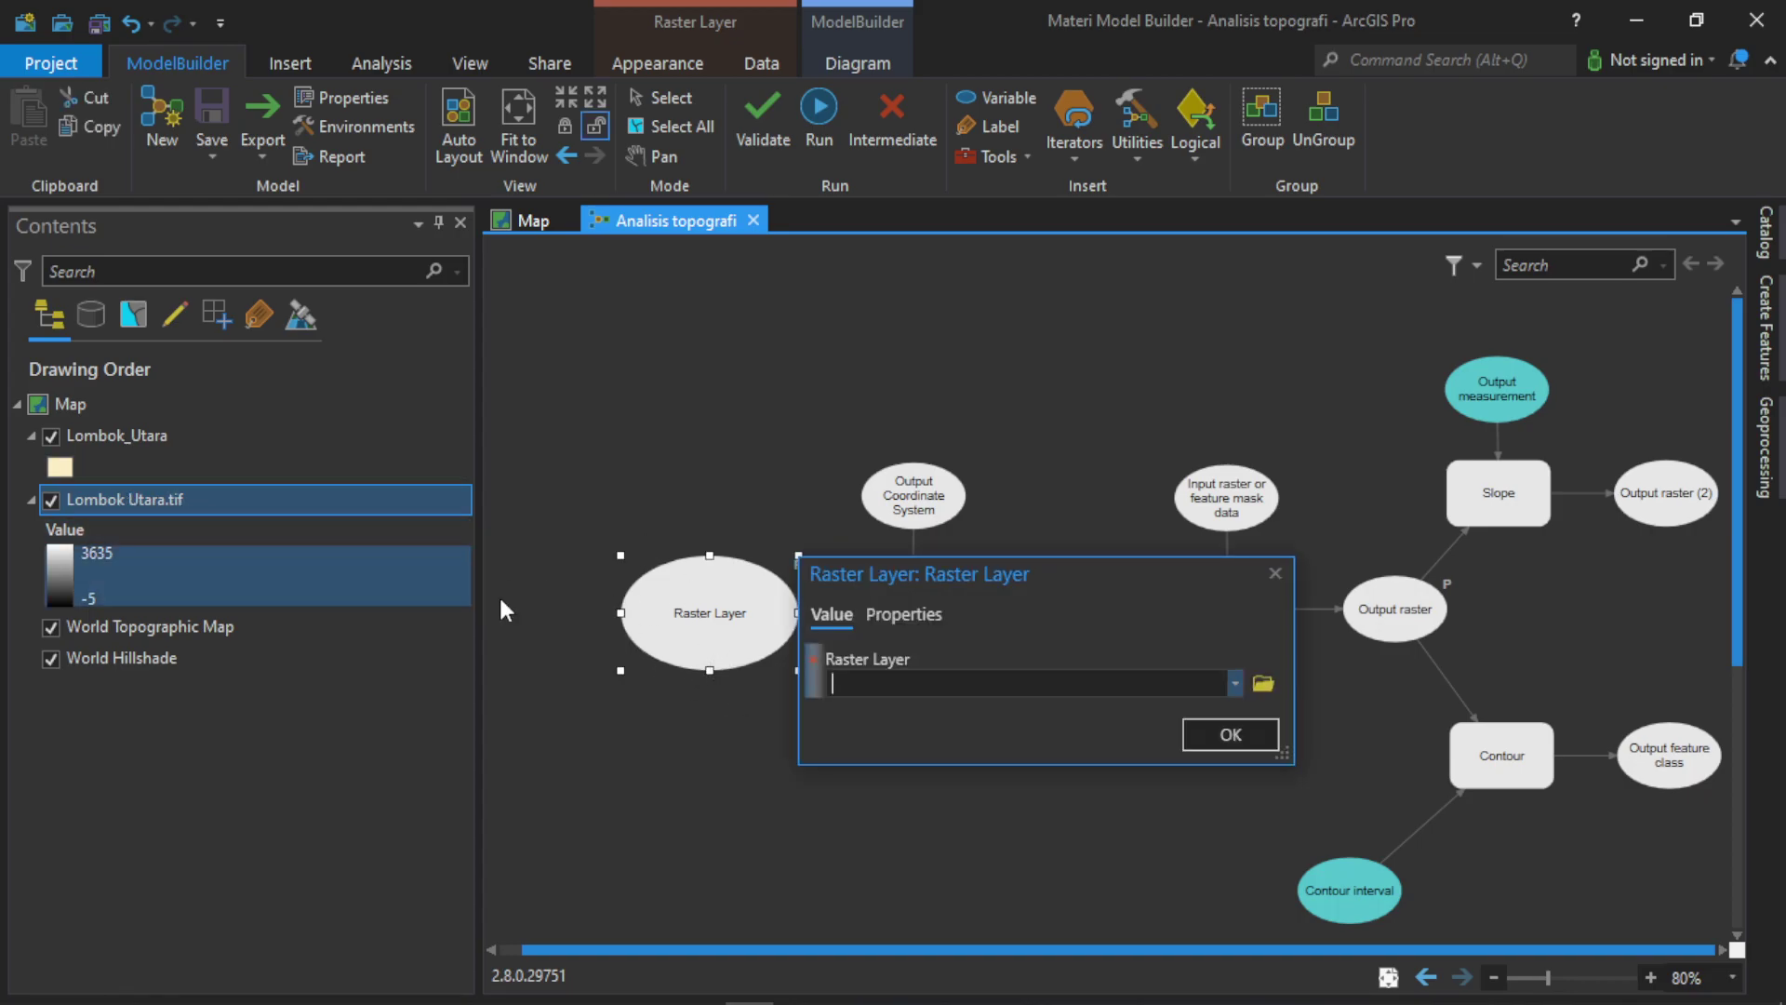
pyautogui.click(1231, 680)
pyautogui.click(1027, 714)
pyautogui.click(1232, 735)
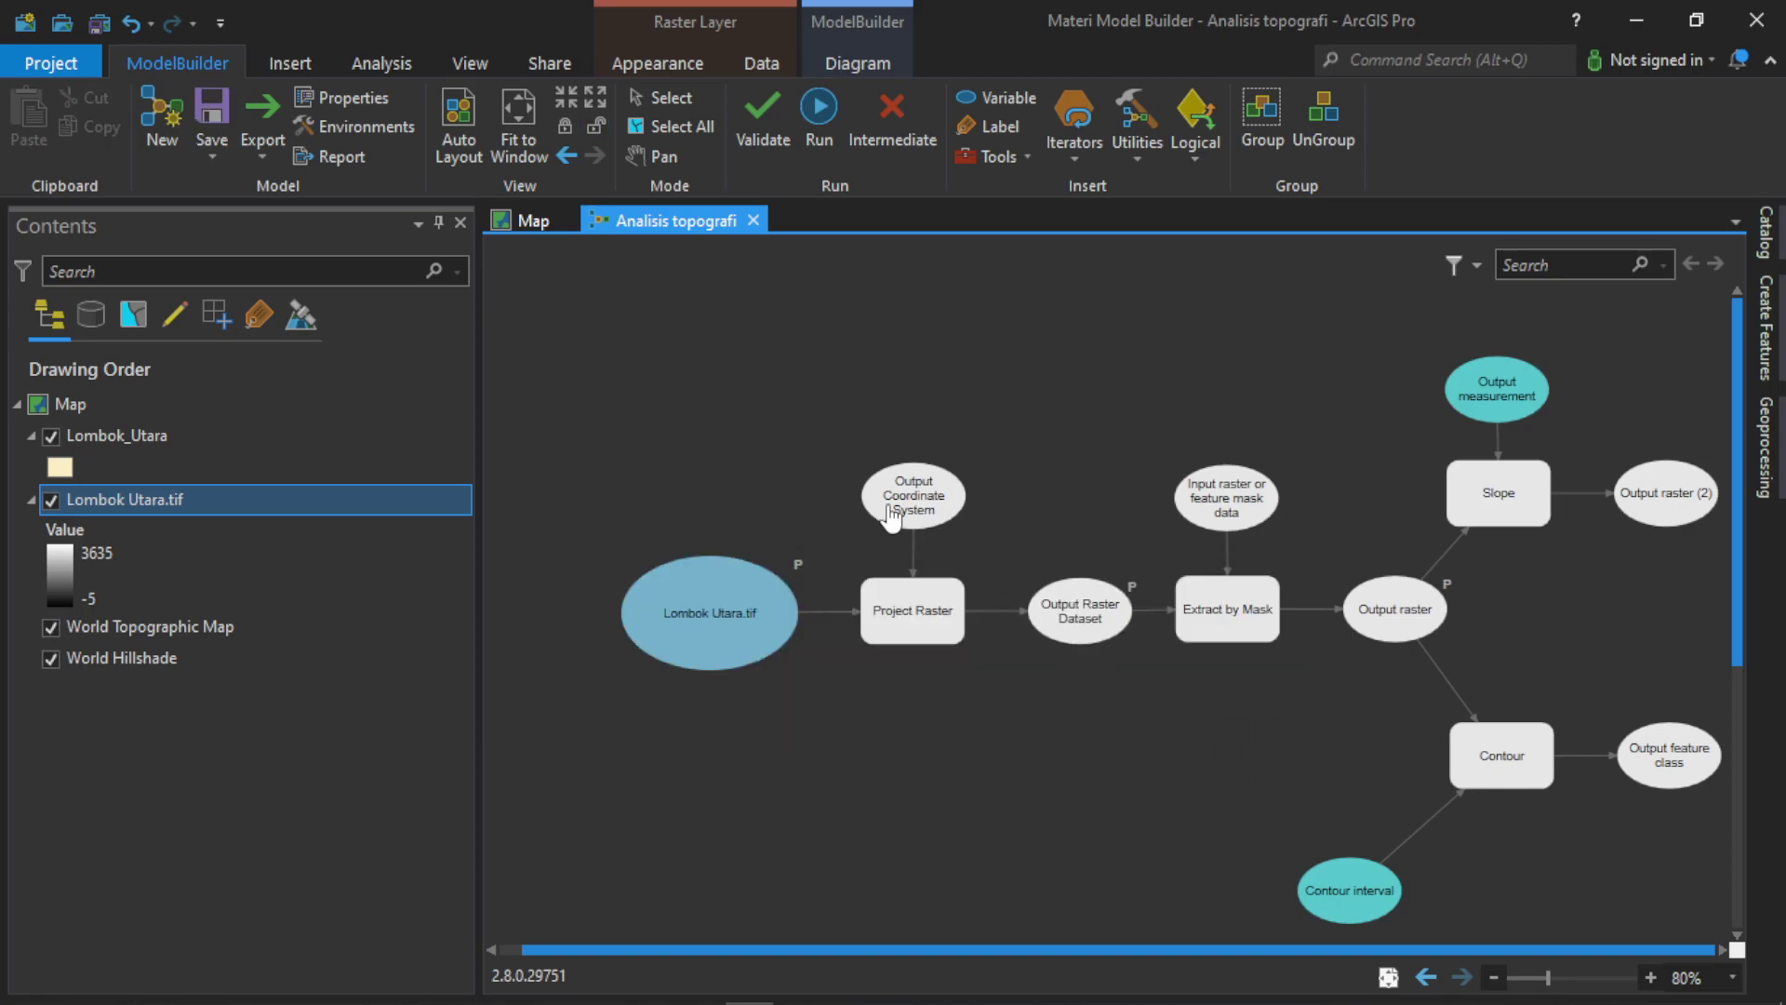
# Set the Output Coordinate System variable to WGS 1984 UTM Zone 50S from the projected UTM systems for the Southern Hemisphere.
pyautogui.doubleClick(926, 505)
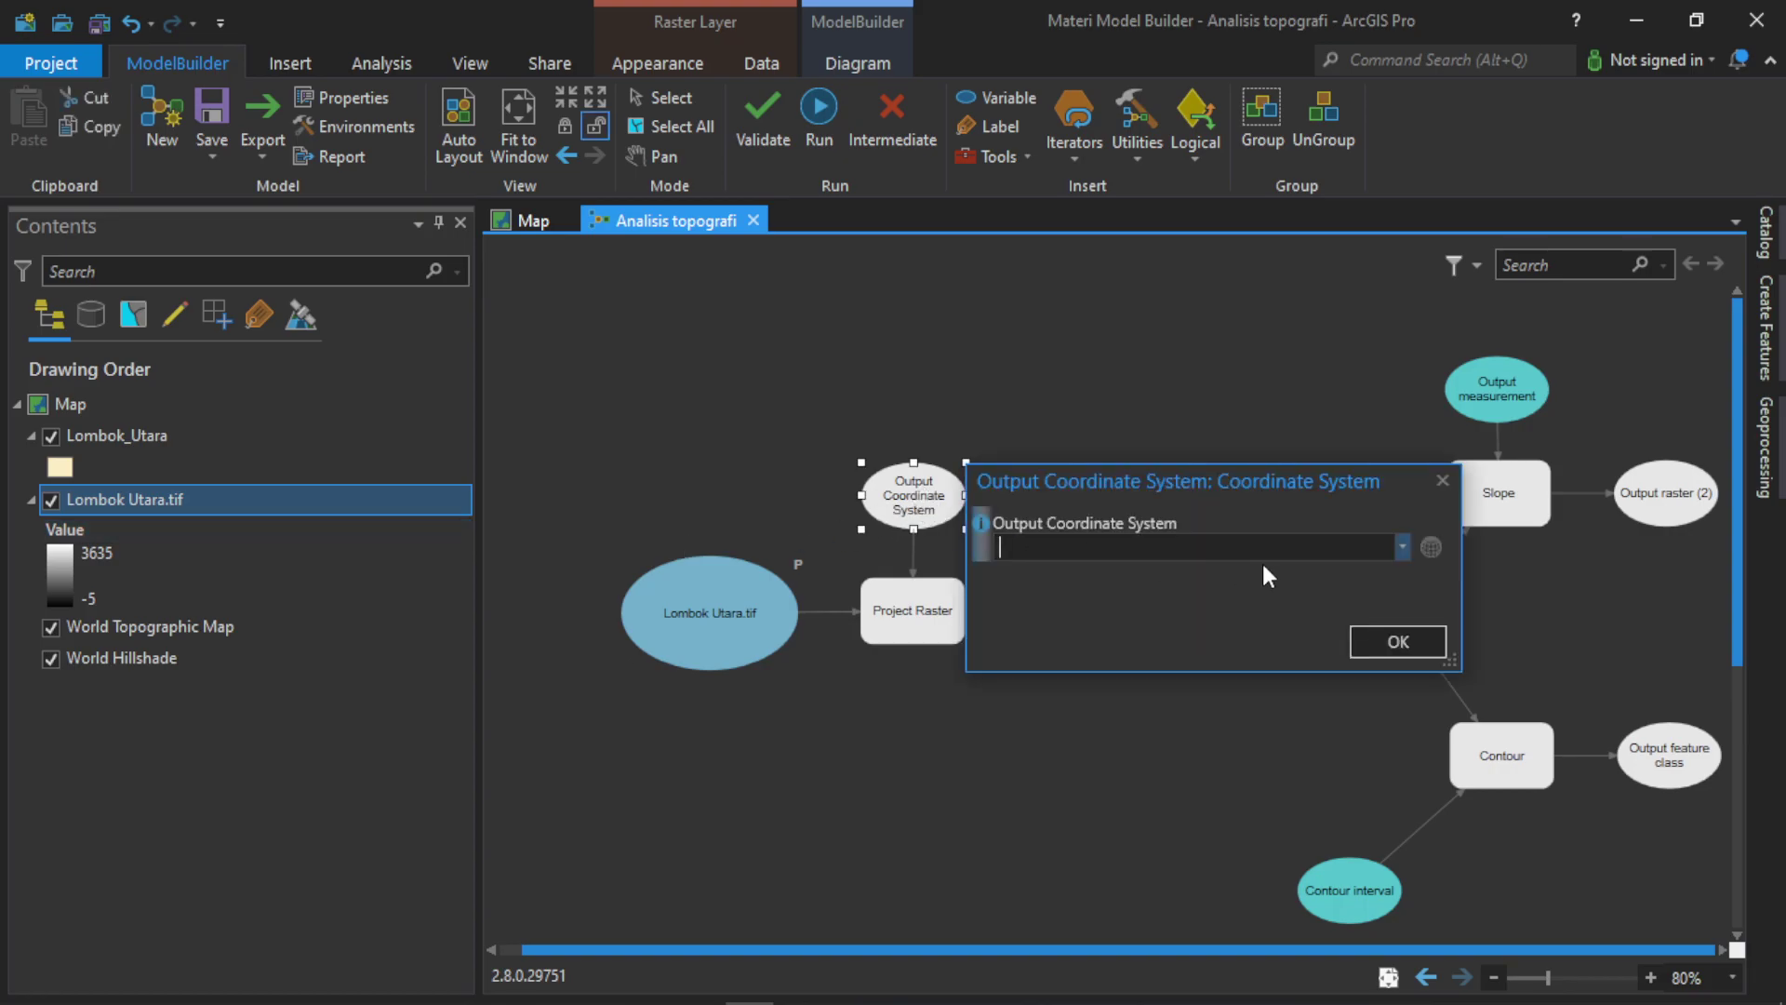
pyautogui.click(1426, 547)
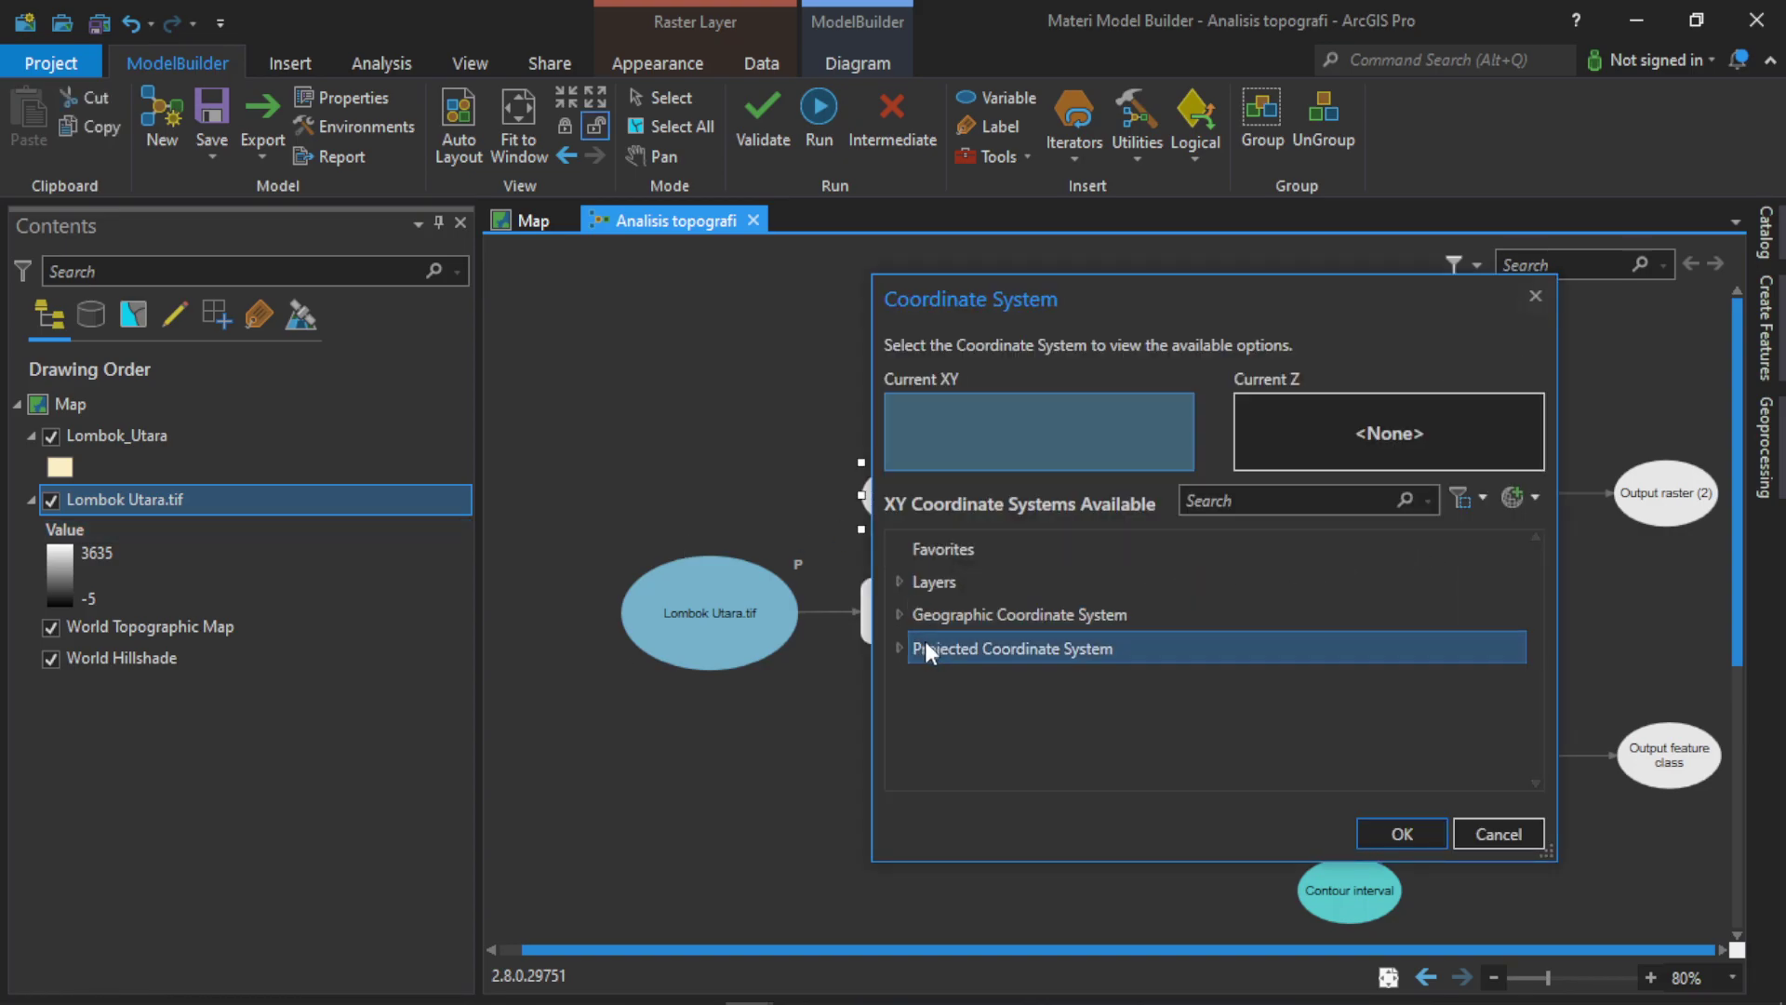
pyautogui.click(899, 648)
pyautogui.scroll(-3, 966, 668)
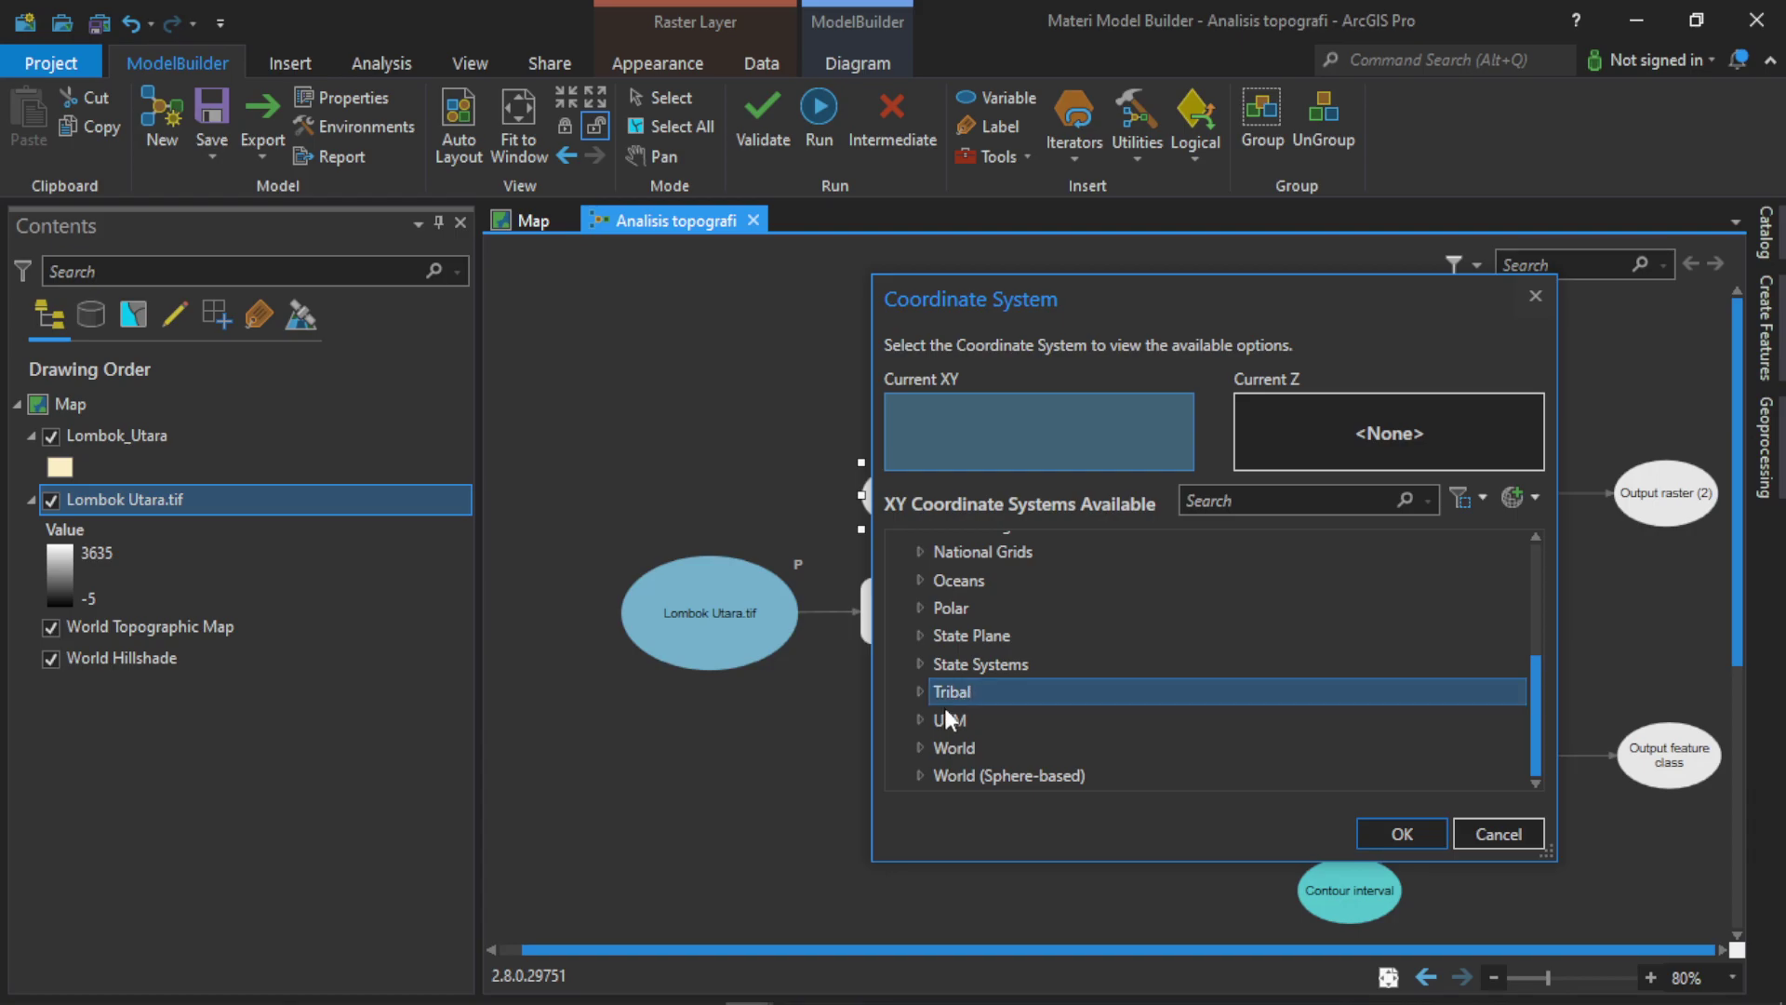
pyautogui.scroll(3, 933, 711)
pyautogui.scroll(-3, 928, 670)
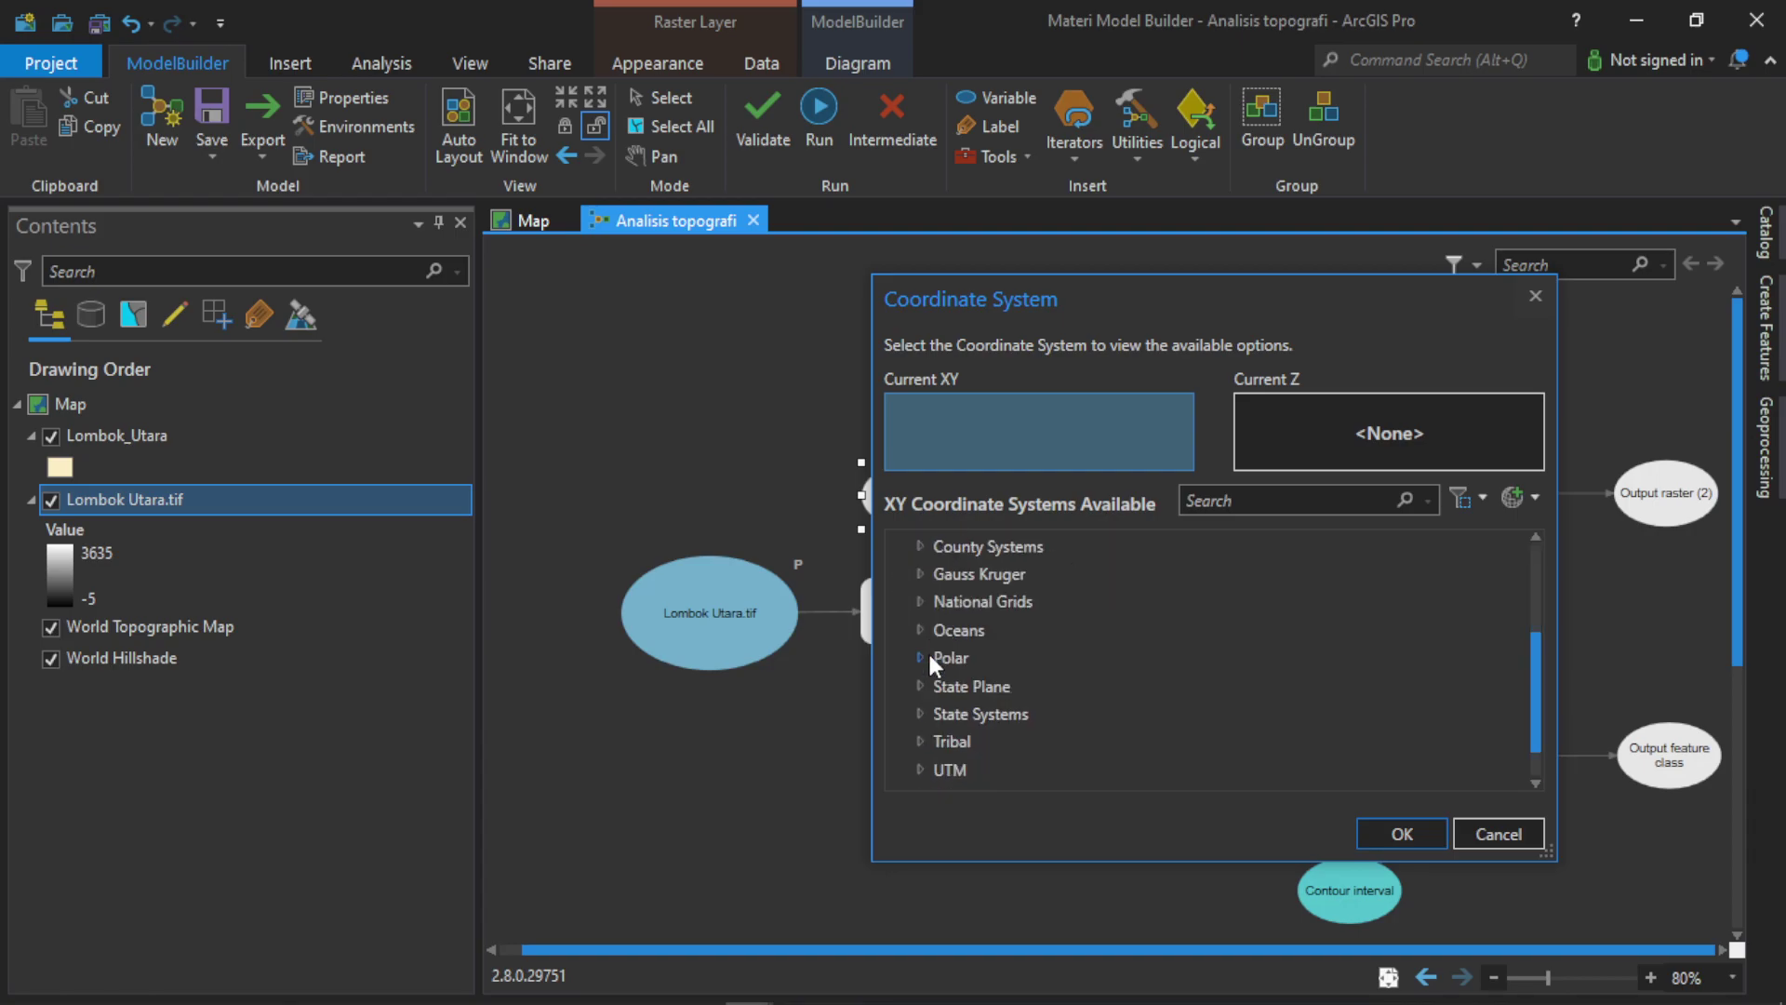
pyautogui.click(924, 708)
pyautogui.scroll(-3, 934, 709)
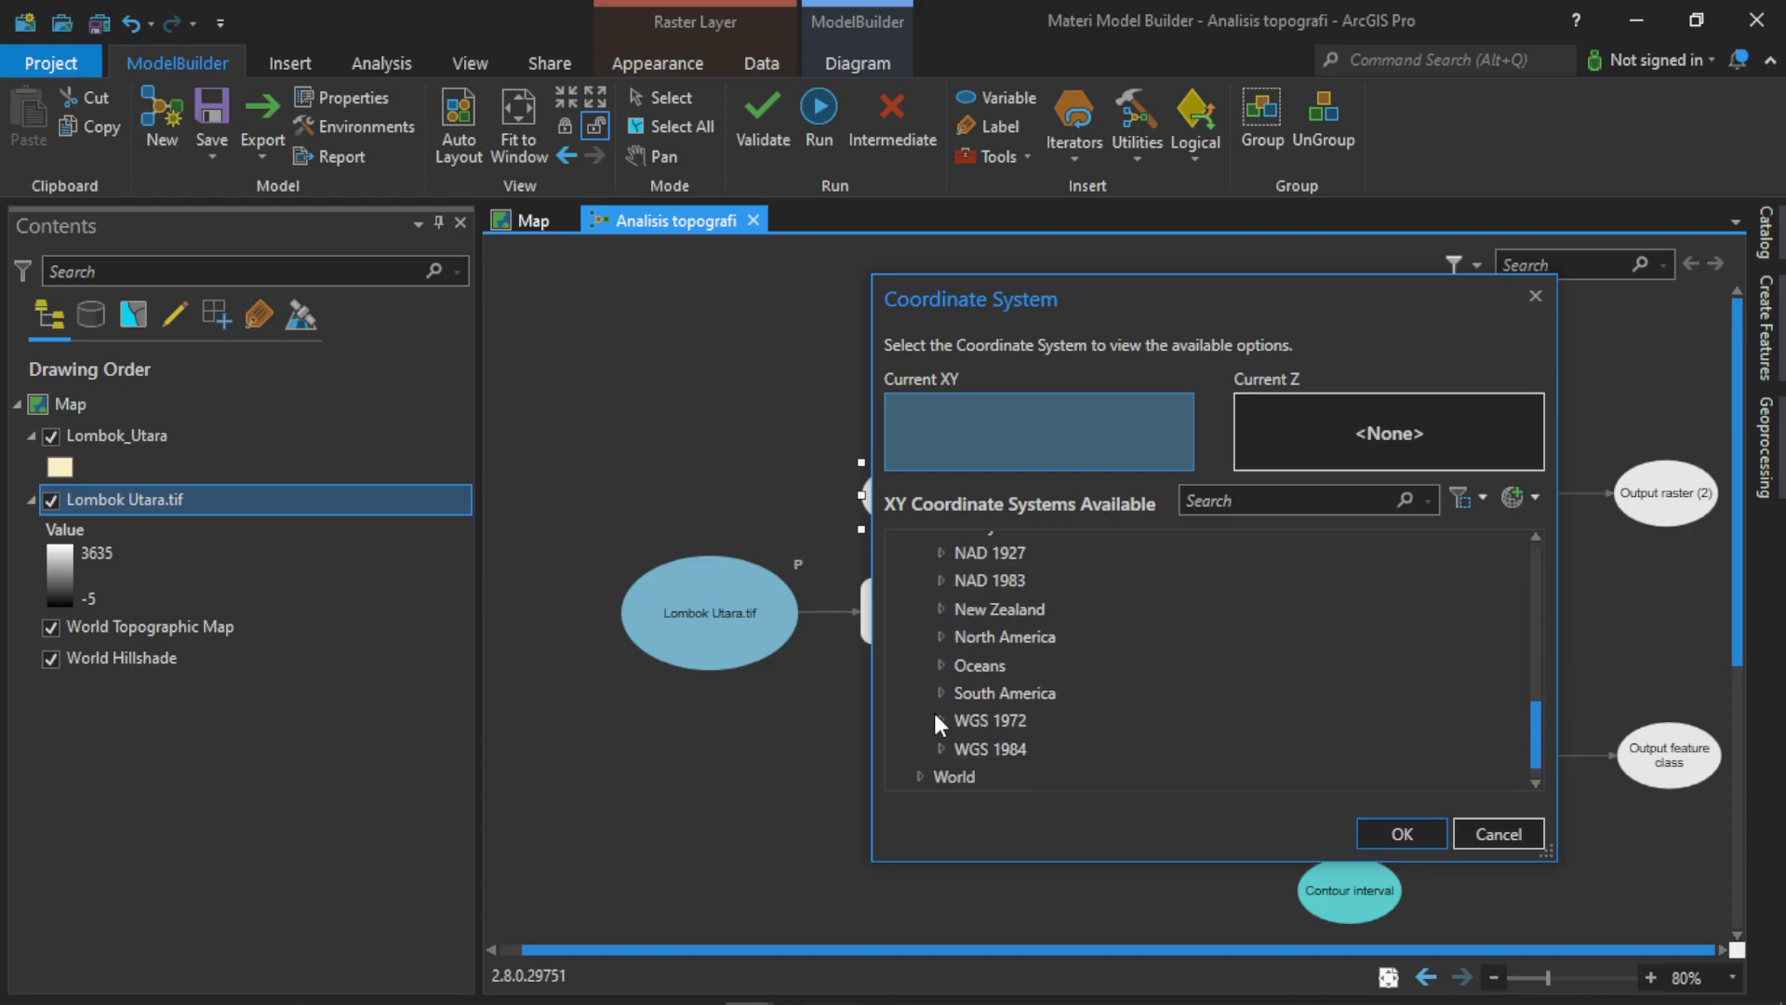
pyautogui.click(938, 713)
pyautogui.click(962, 719)
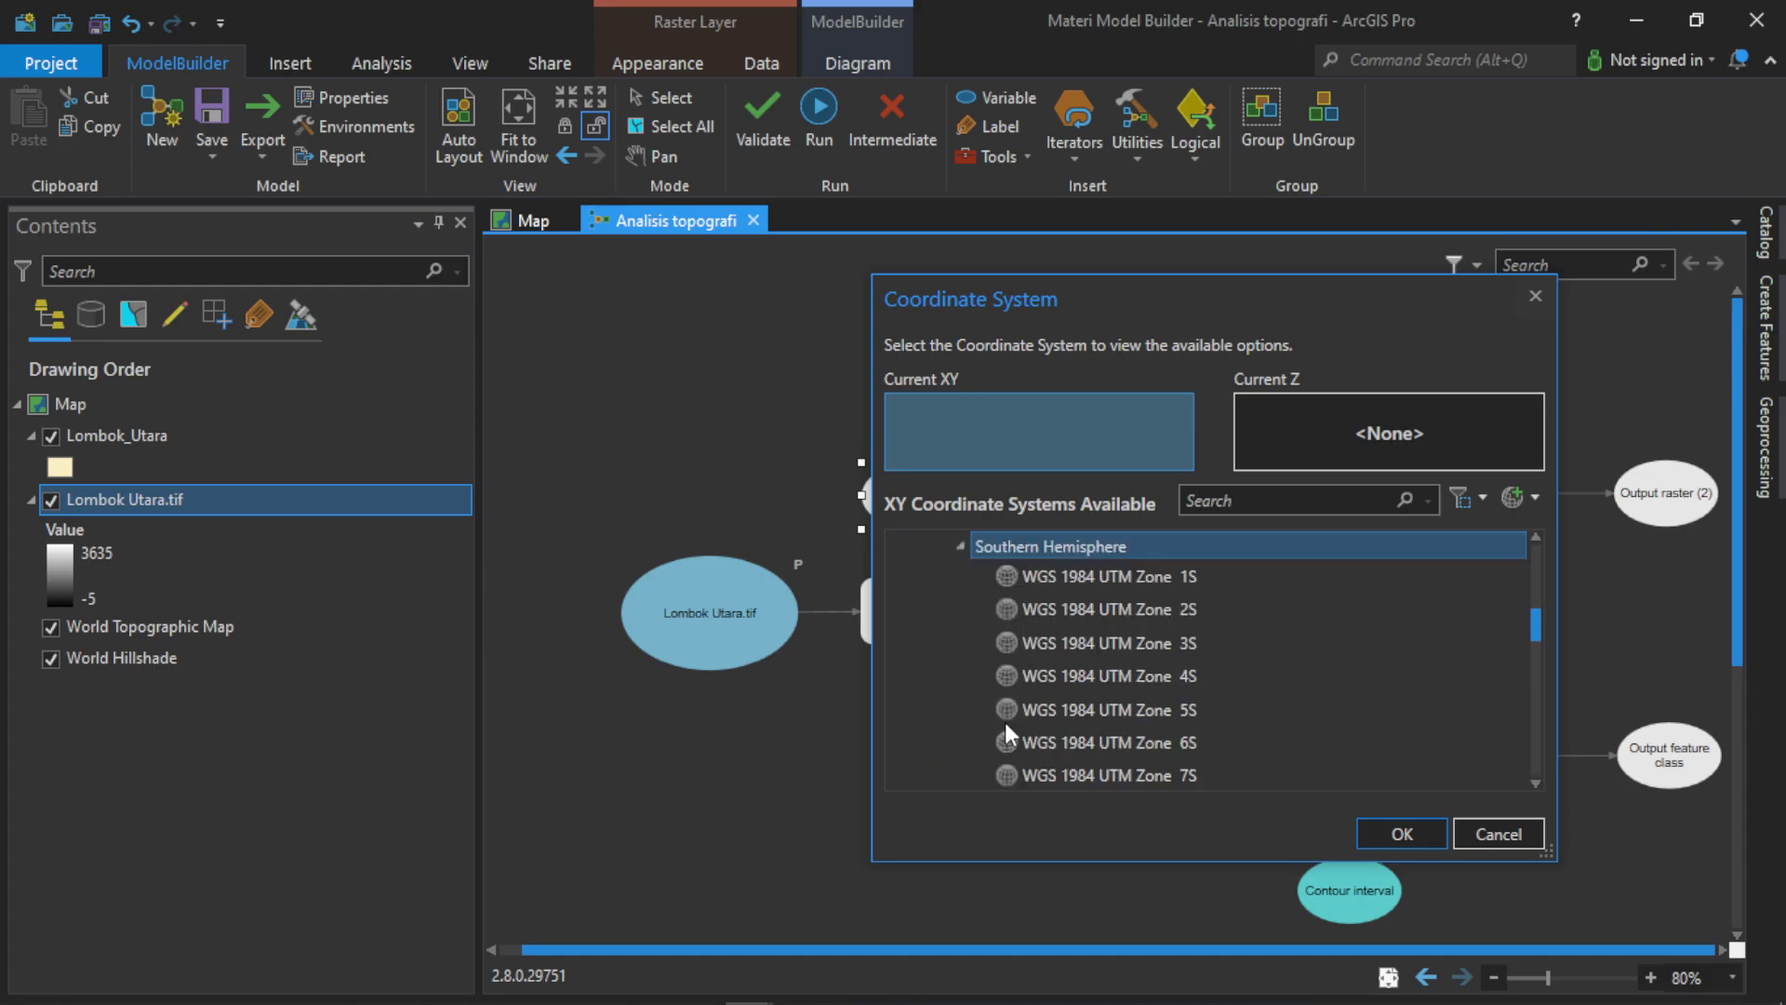
pyautogui.scroll(-6, 1008, 722)
pyautogui.scroll(-6, 1107, 733)
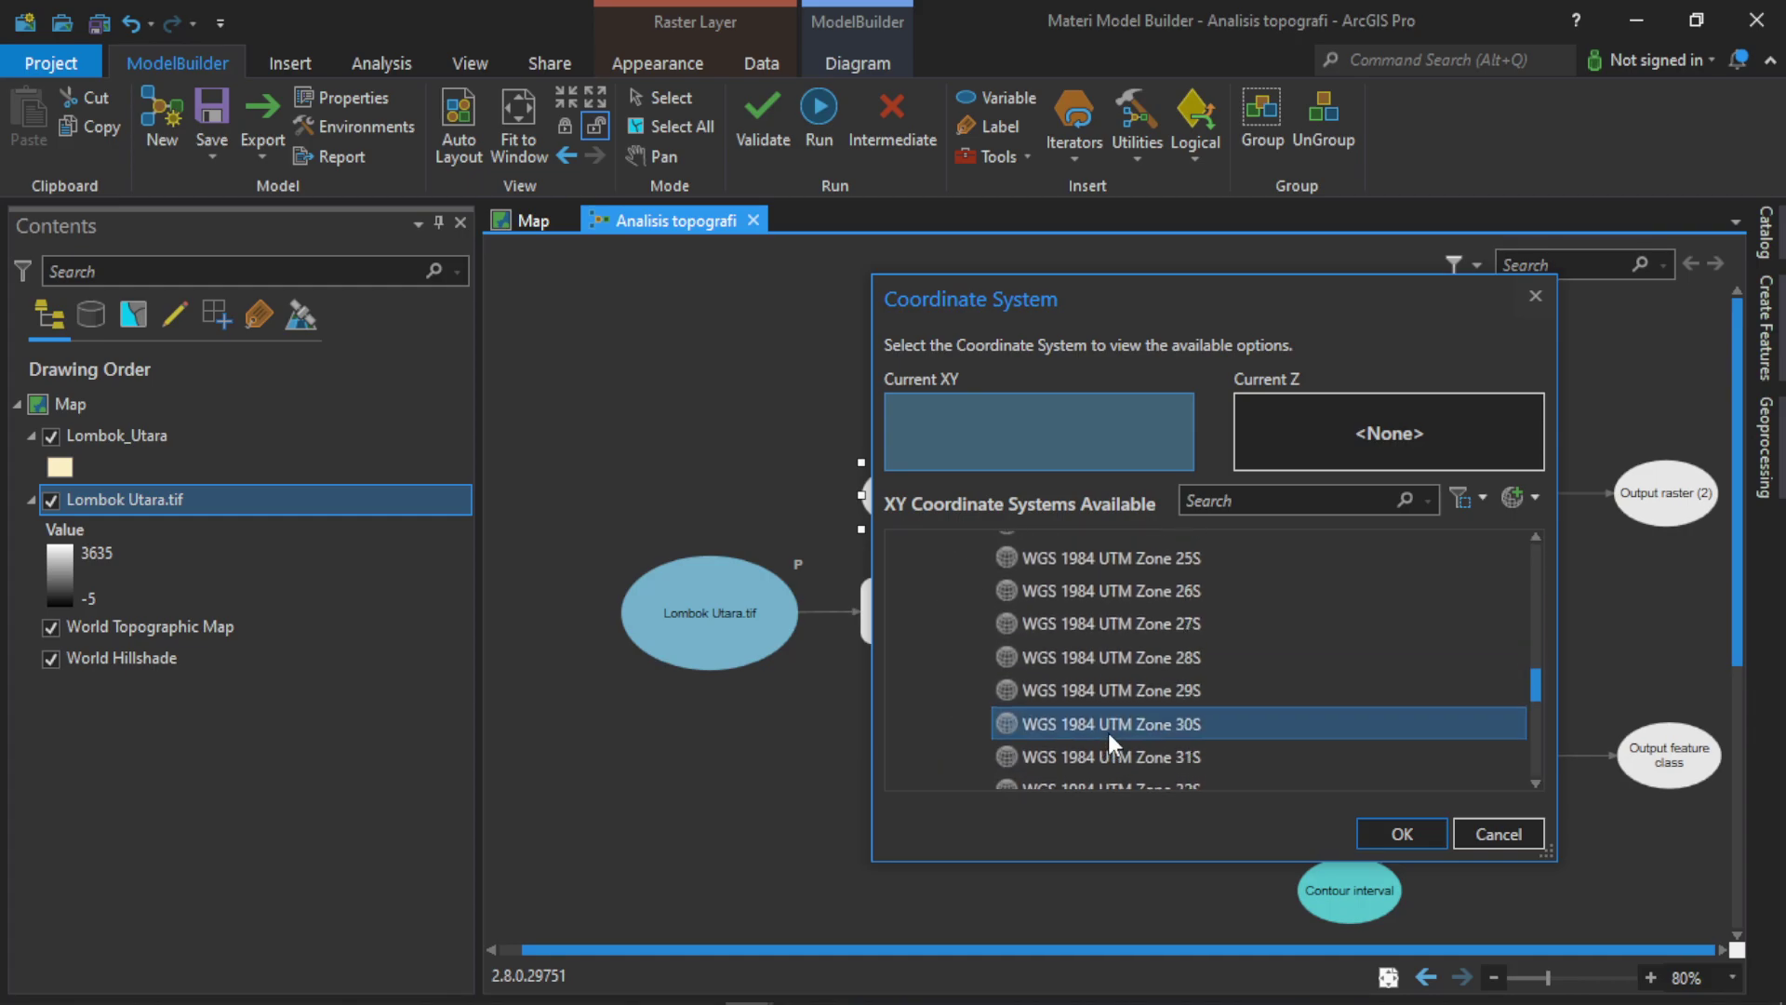
pyautogui.click(1144, 688)
pyautogui.scroll(-2, 1146, 736)
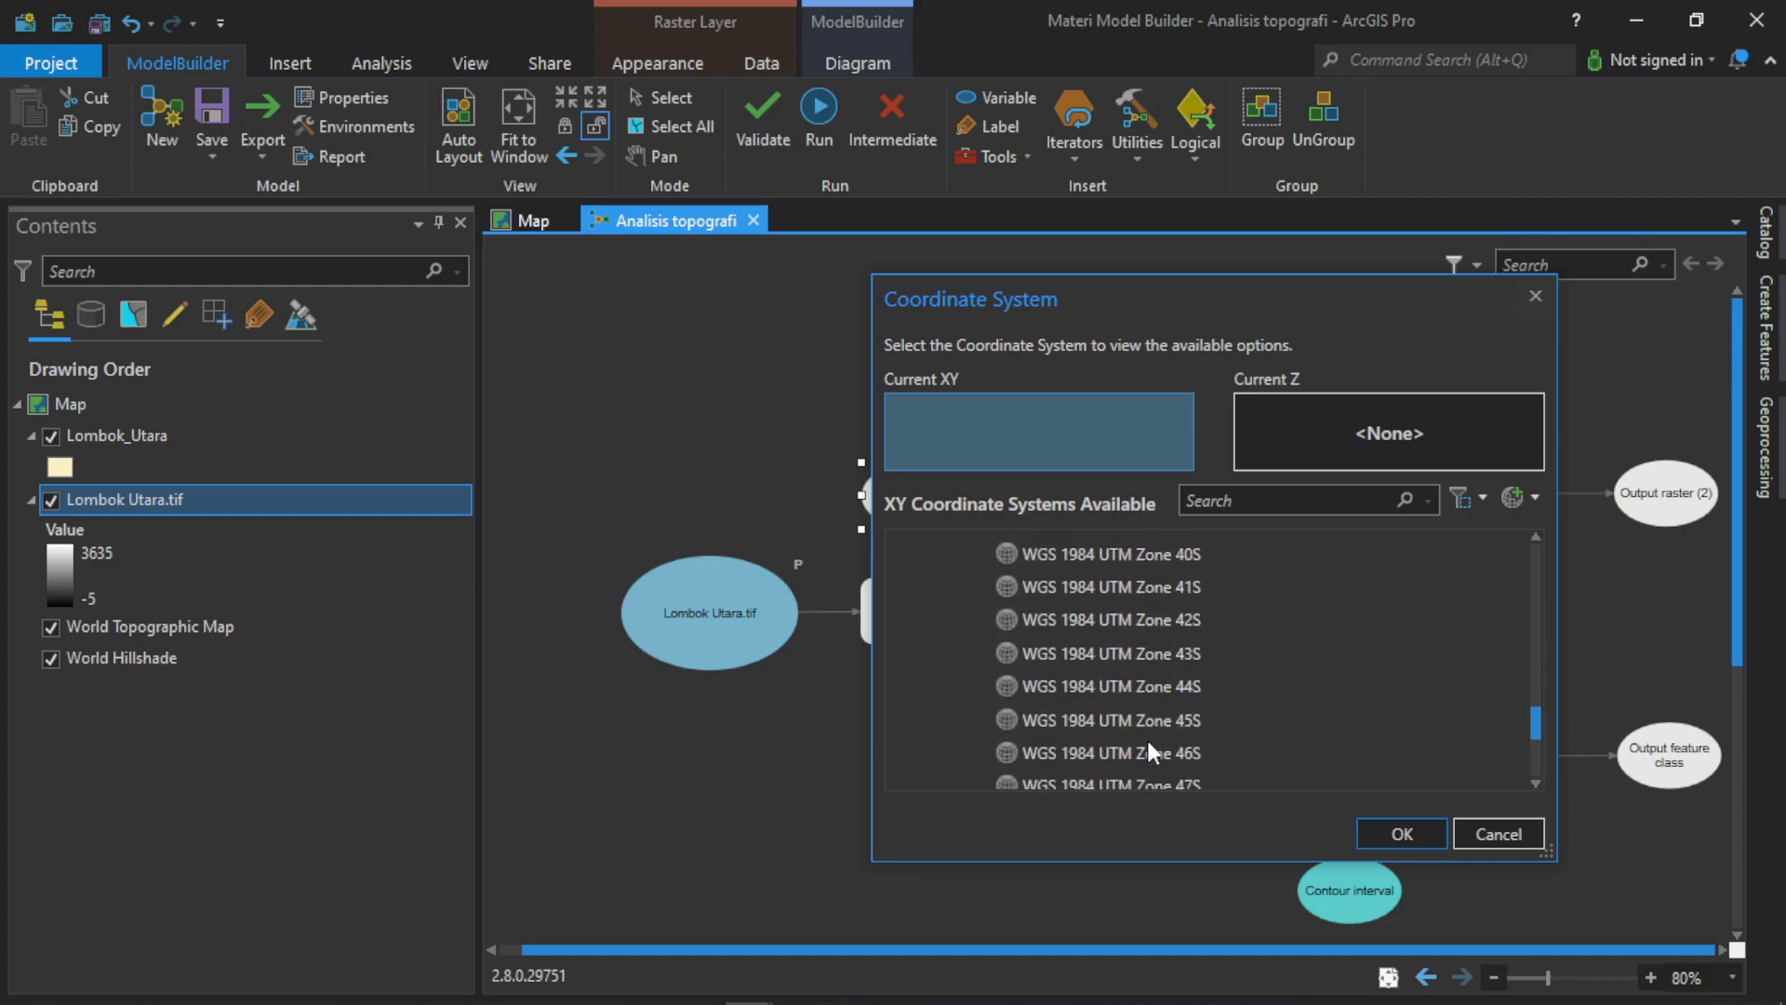
pyautogui.click(1188, 755)
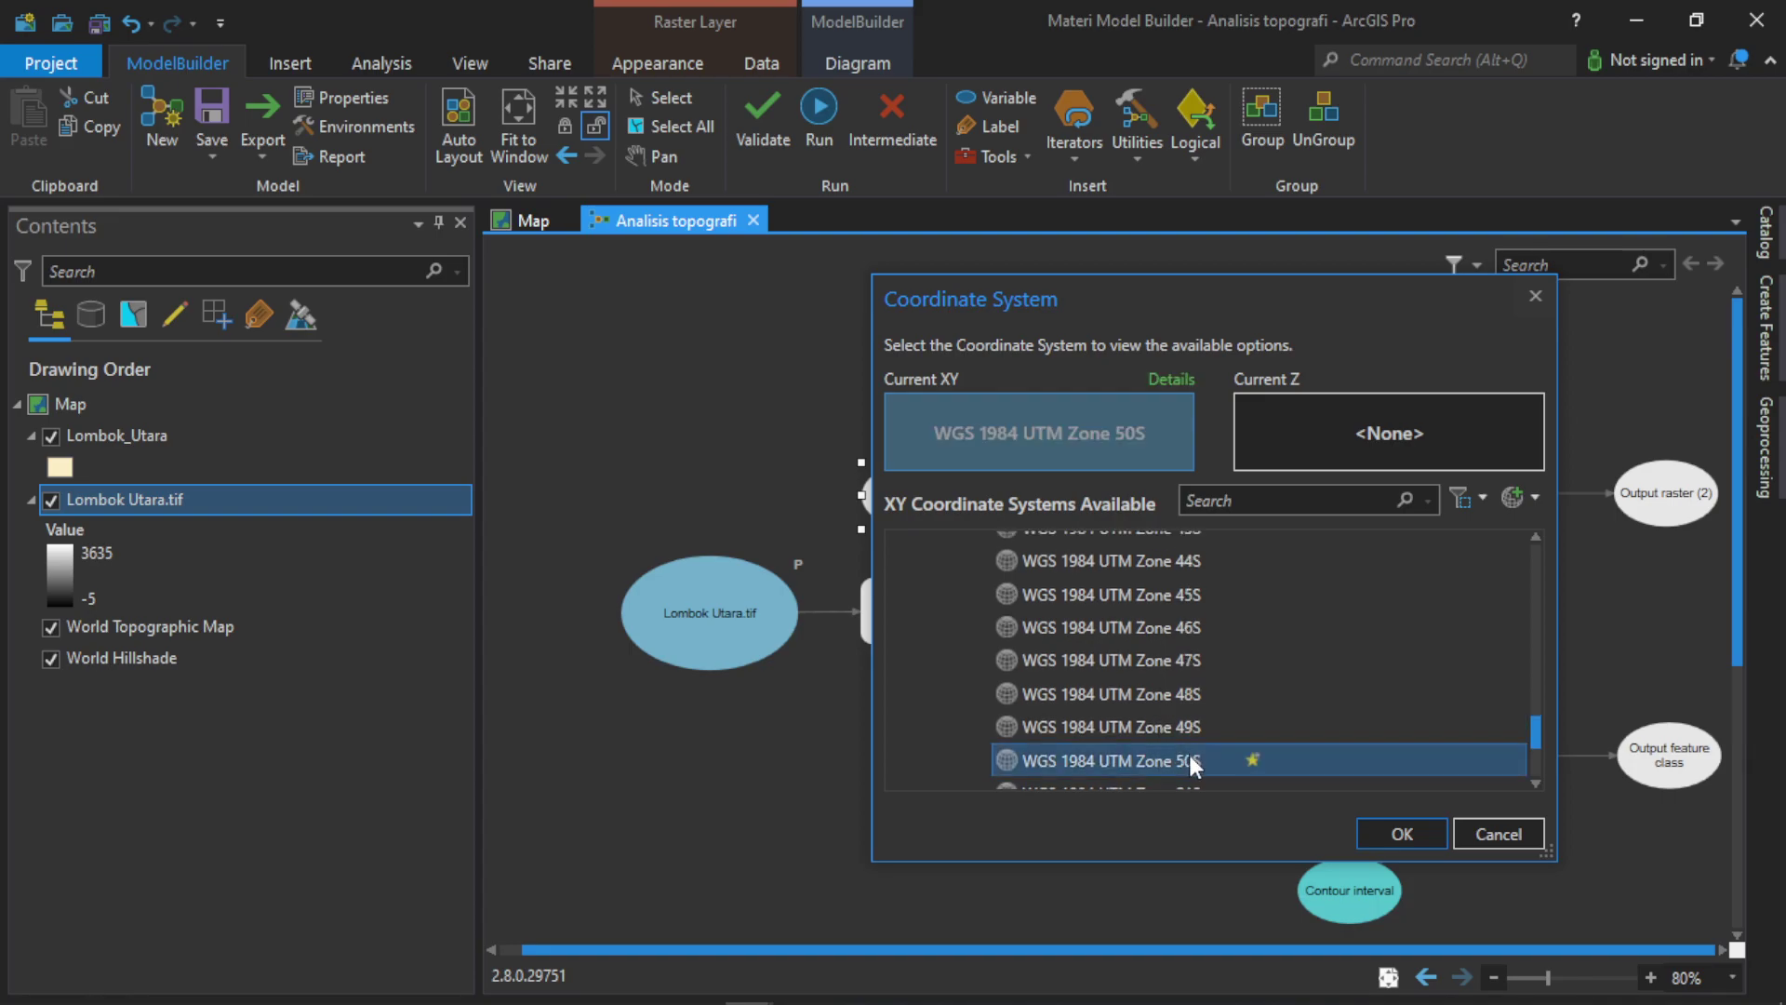
pyautogui.click(1387, 827)
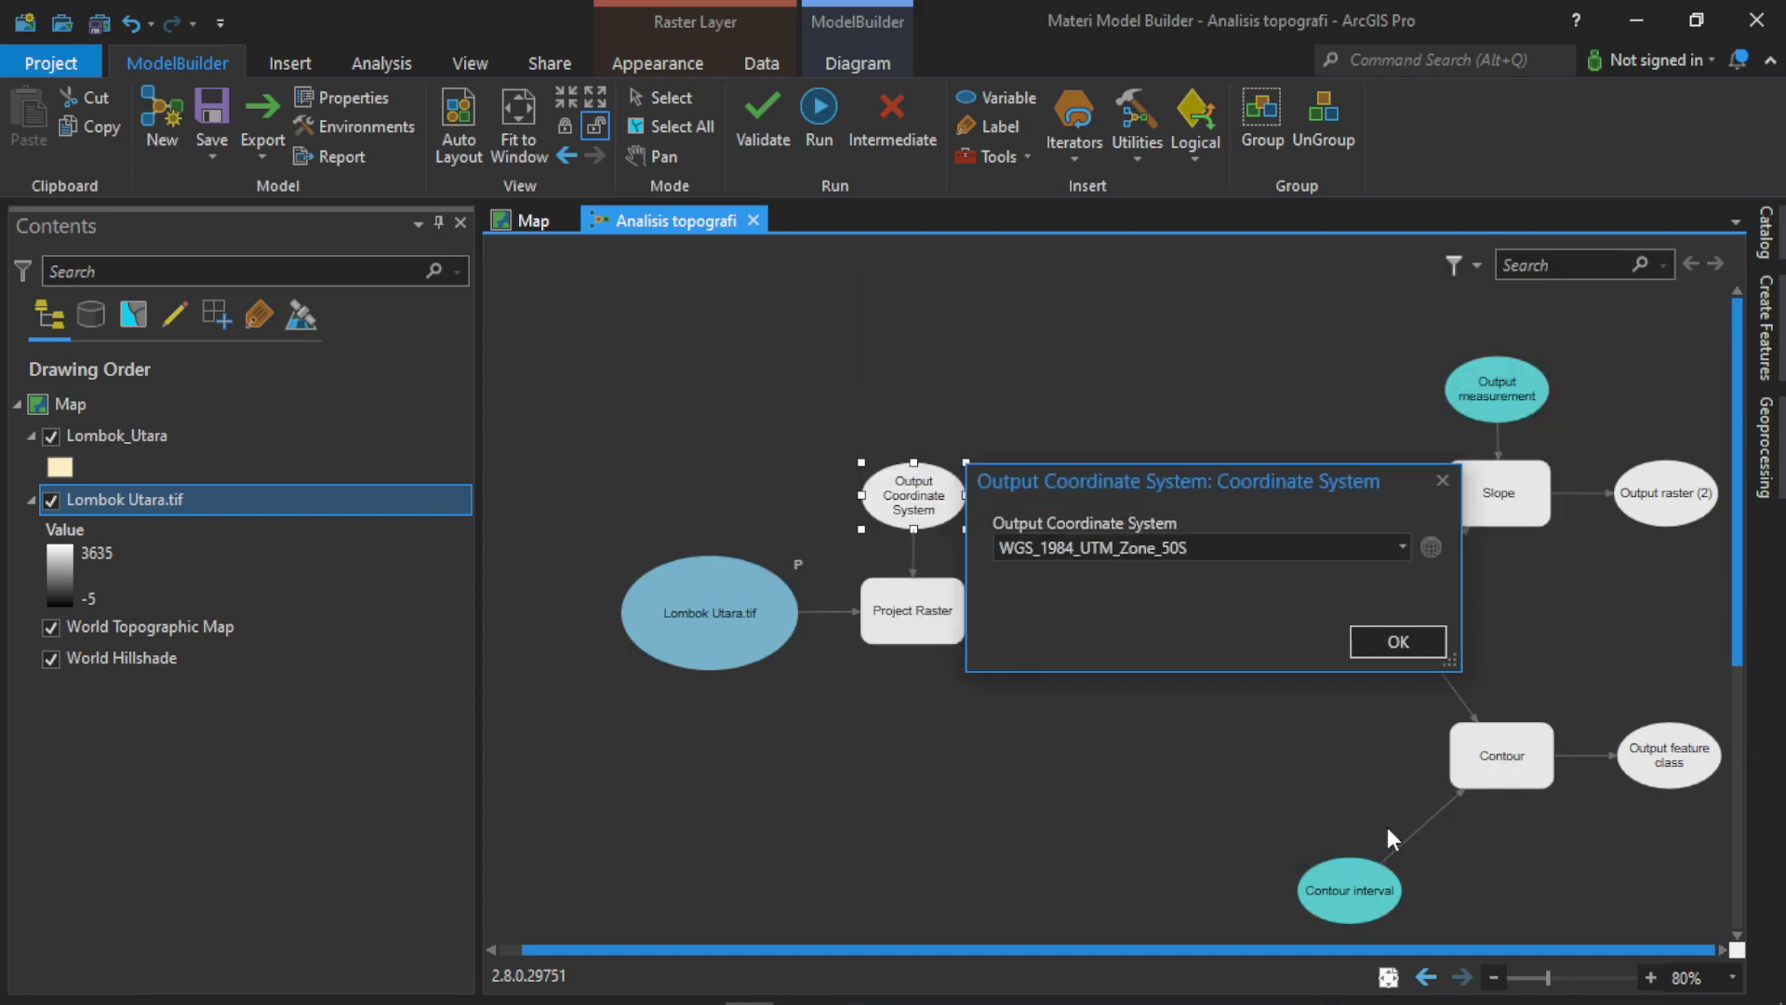
pyautogui.click(1420, 639)
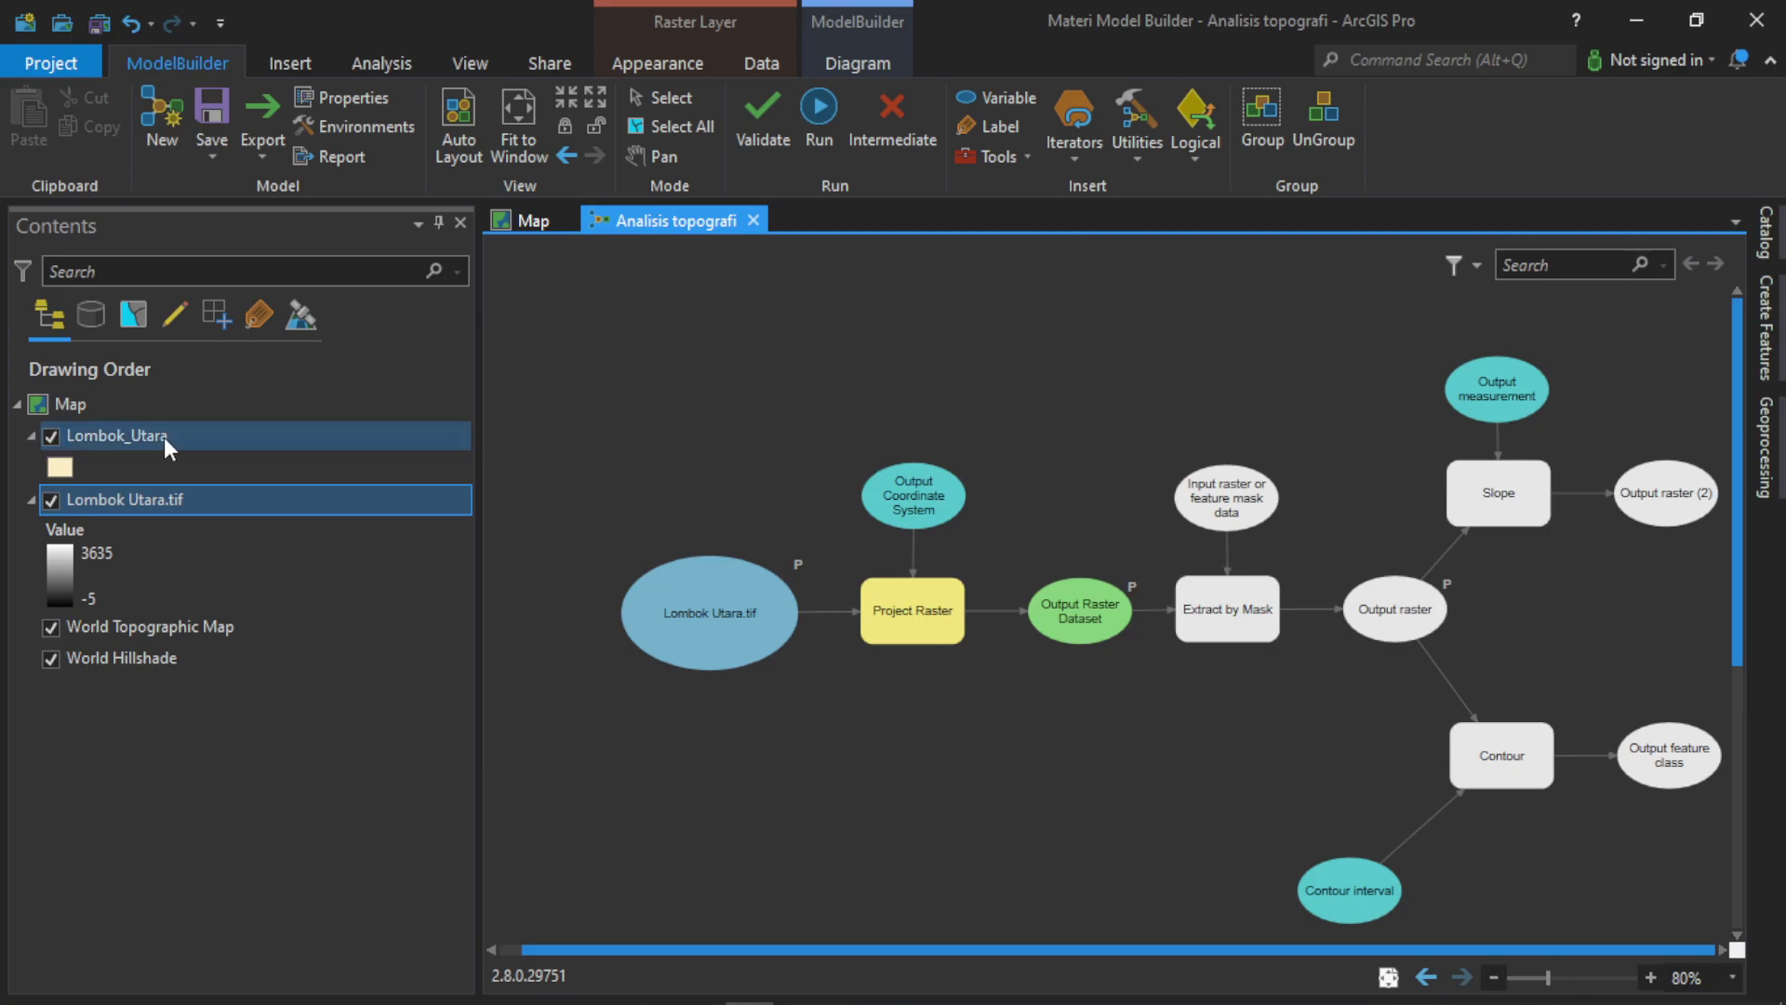
# Set the input raster or feature mask data variable of Extract by Mask to the Lombok_Utara layer.
pyautogui.doubleClick(1242, 510)
pyautogui.click(1667, 547)
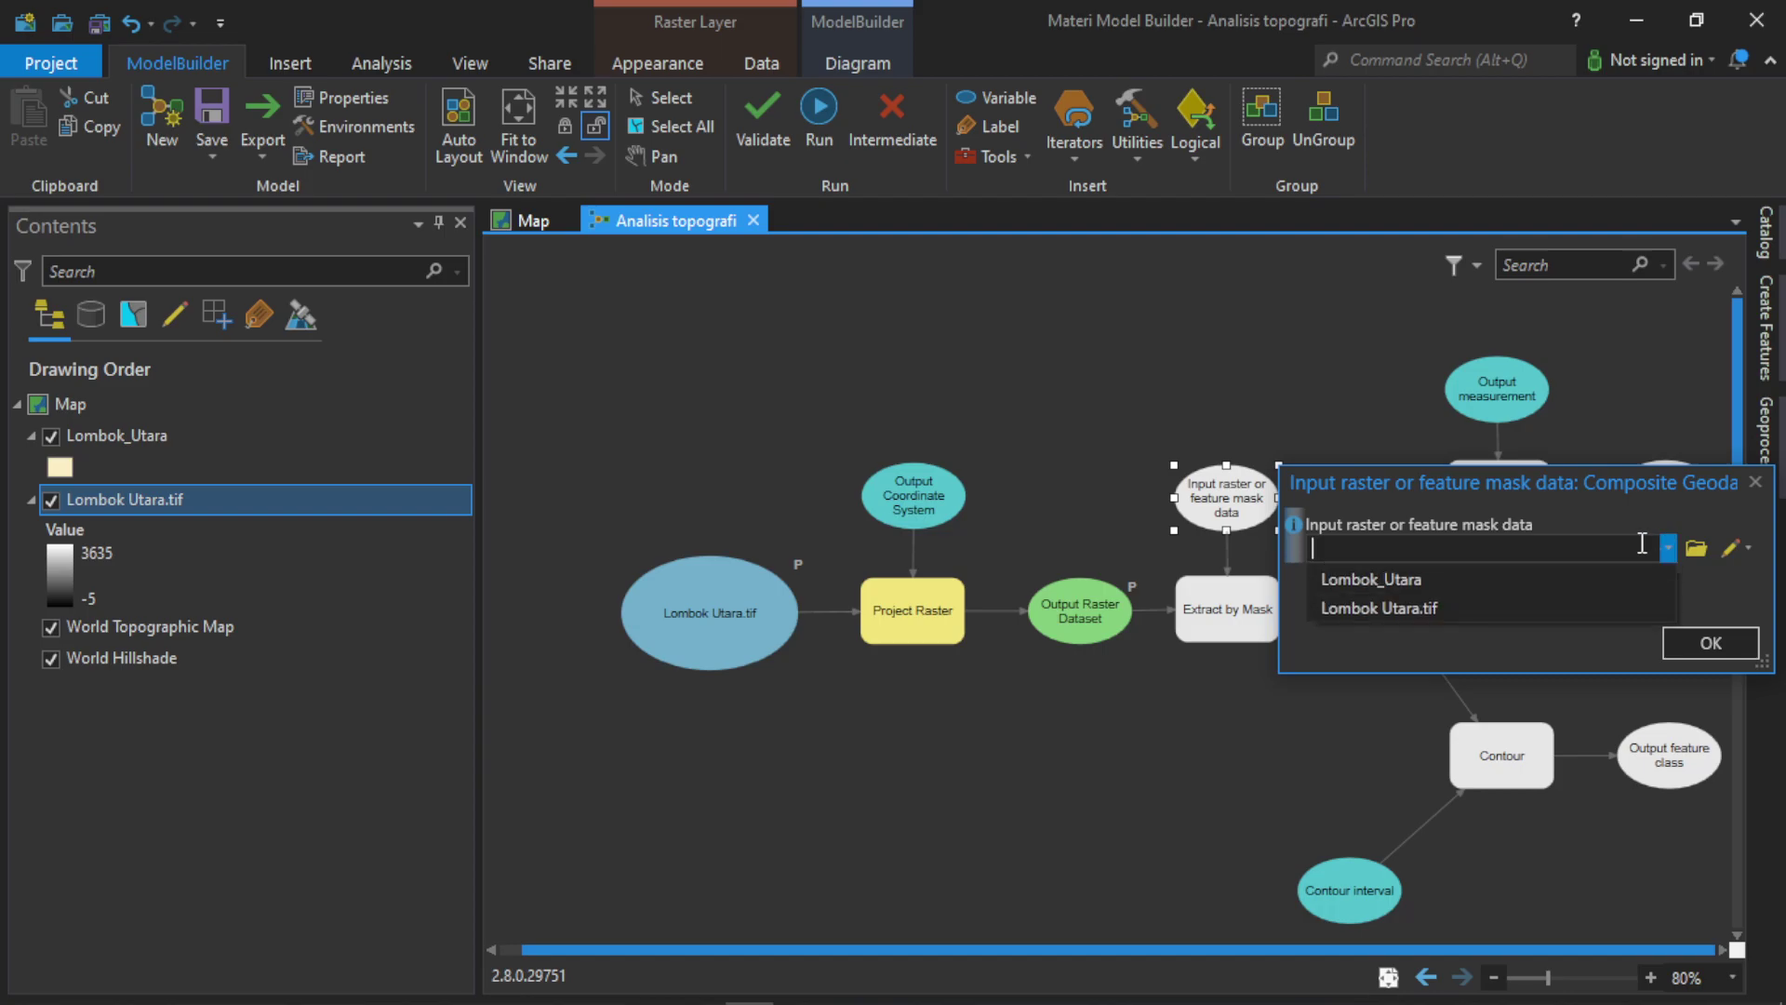
pyautogui.click(1414, 578)
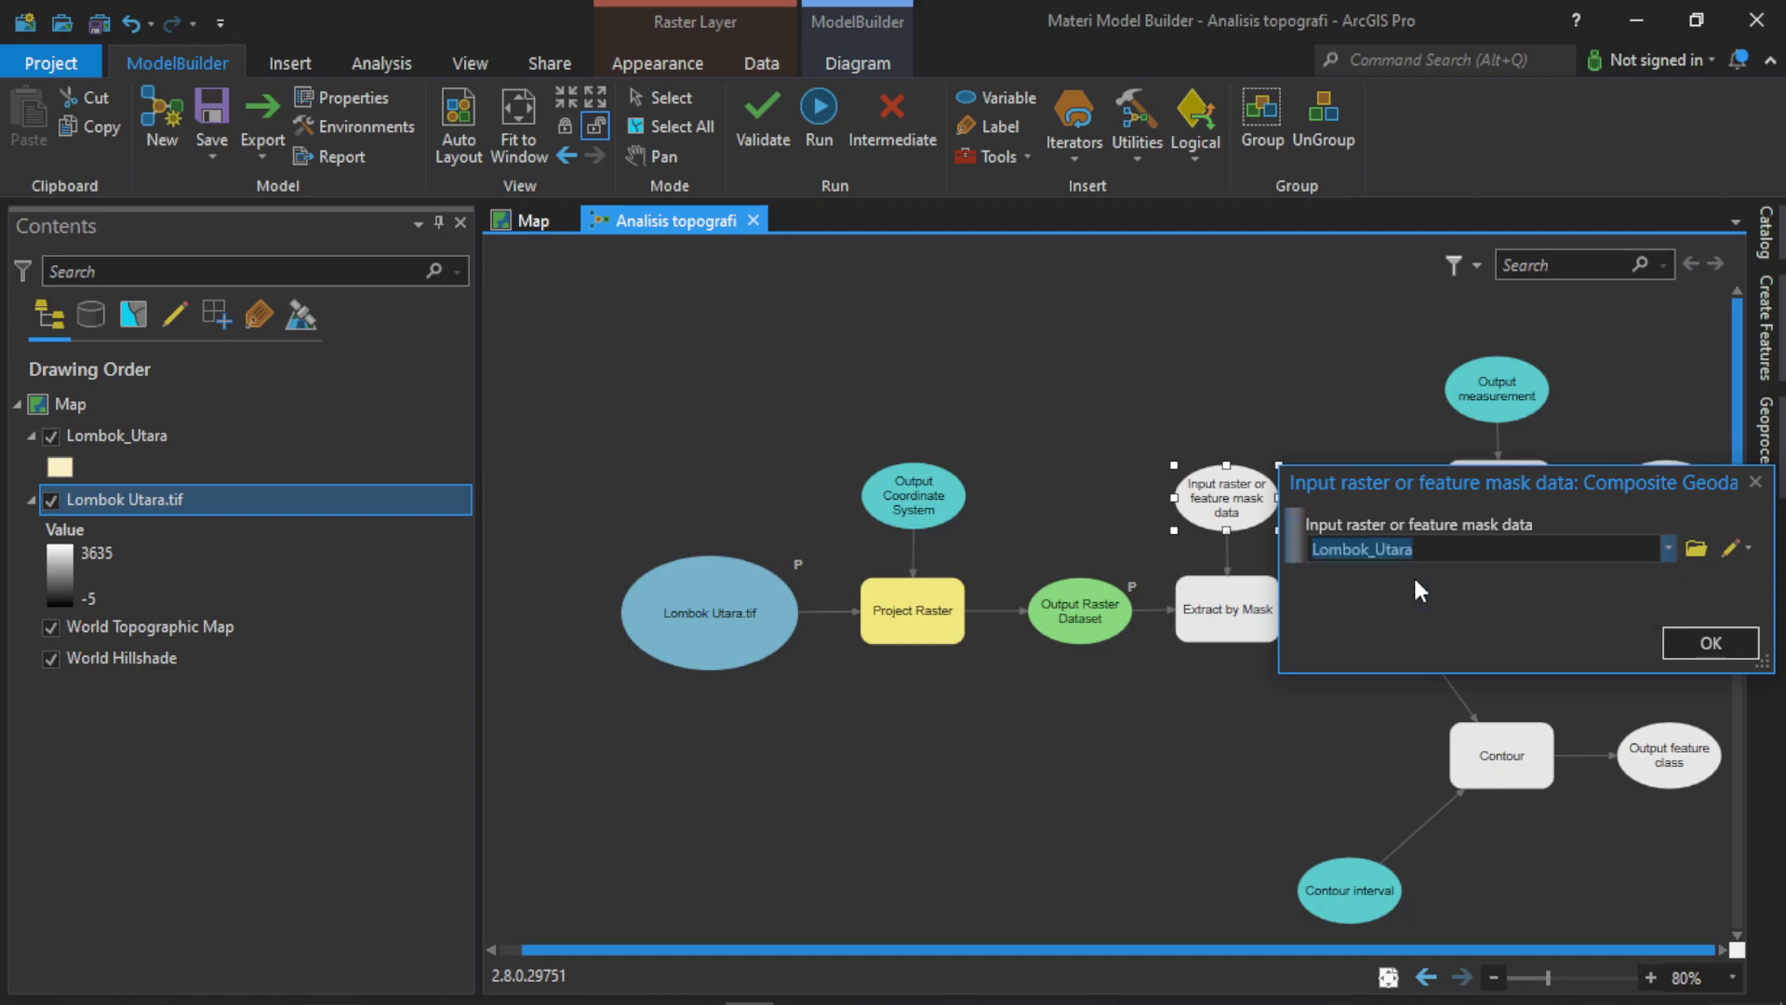
pyautogui.click(1689, 642)
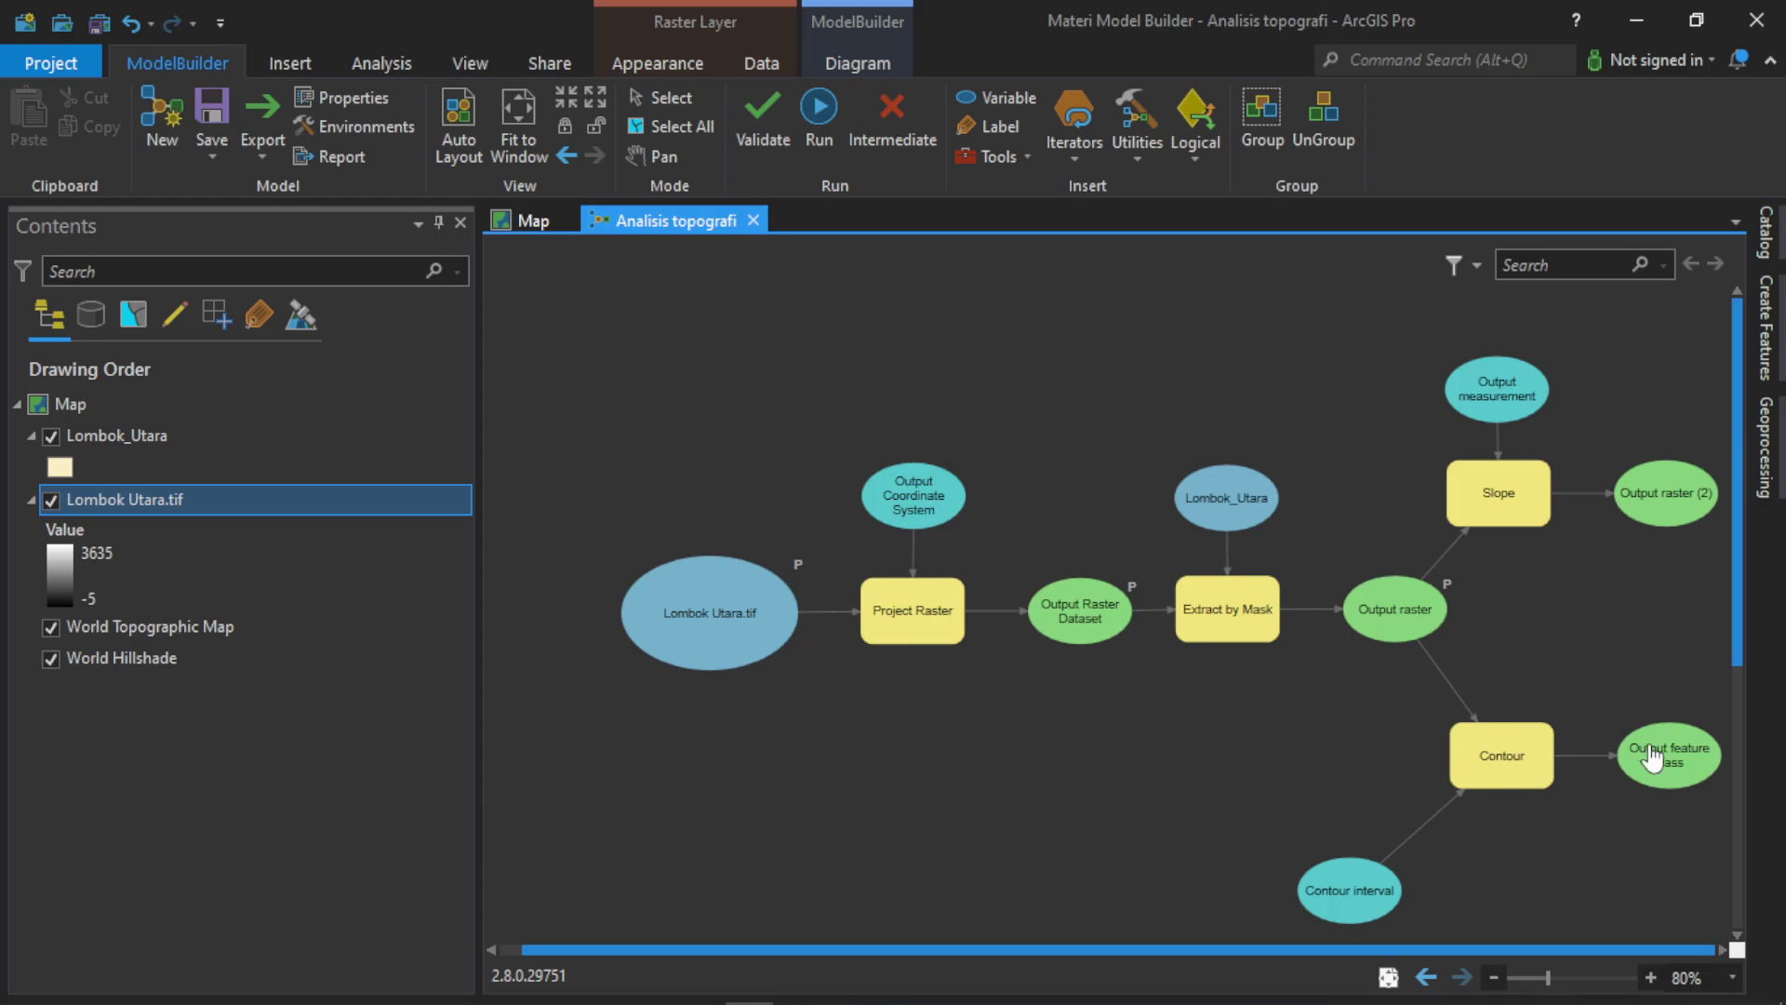
# Browse for the Slope tool's output raster location, going to the Jawaban 6 subfolder of the LEVEL SPESIALIS SIG folder in Downloads.
pyautogui.doubleClick(1653, 514)
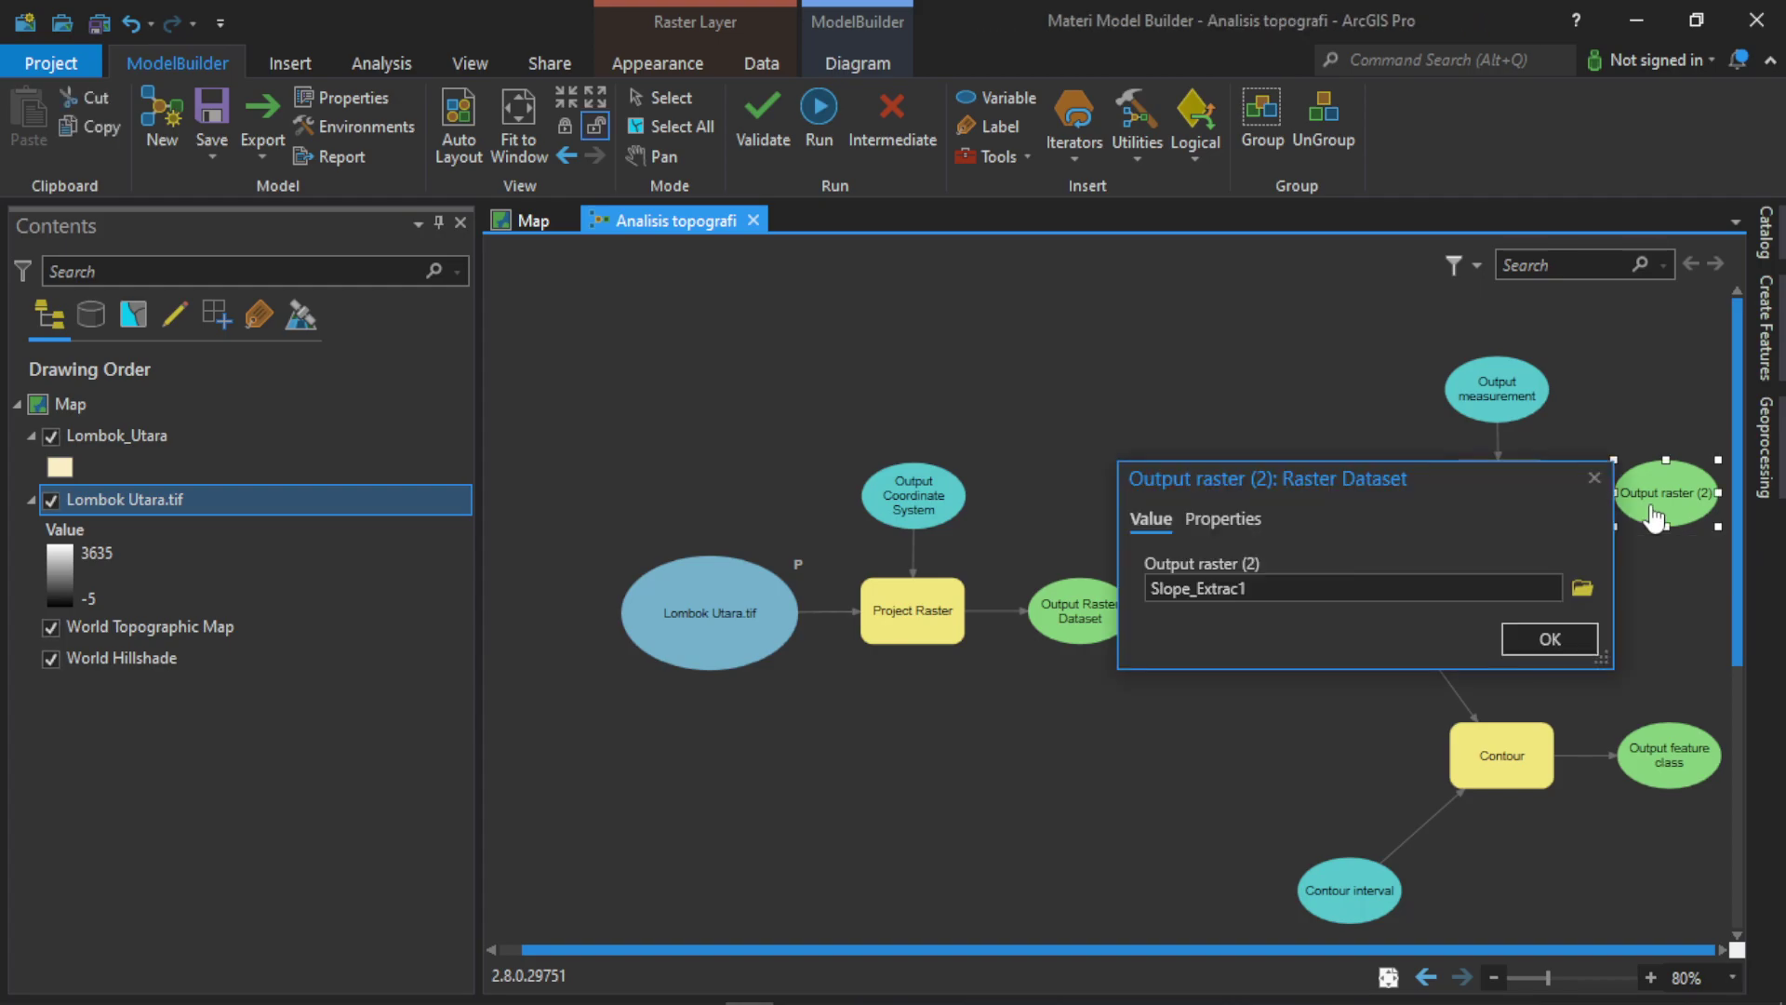
pyautogui.click(1581, 586)
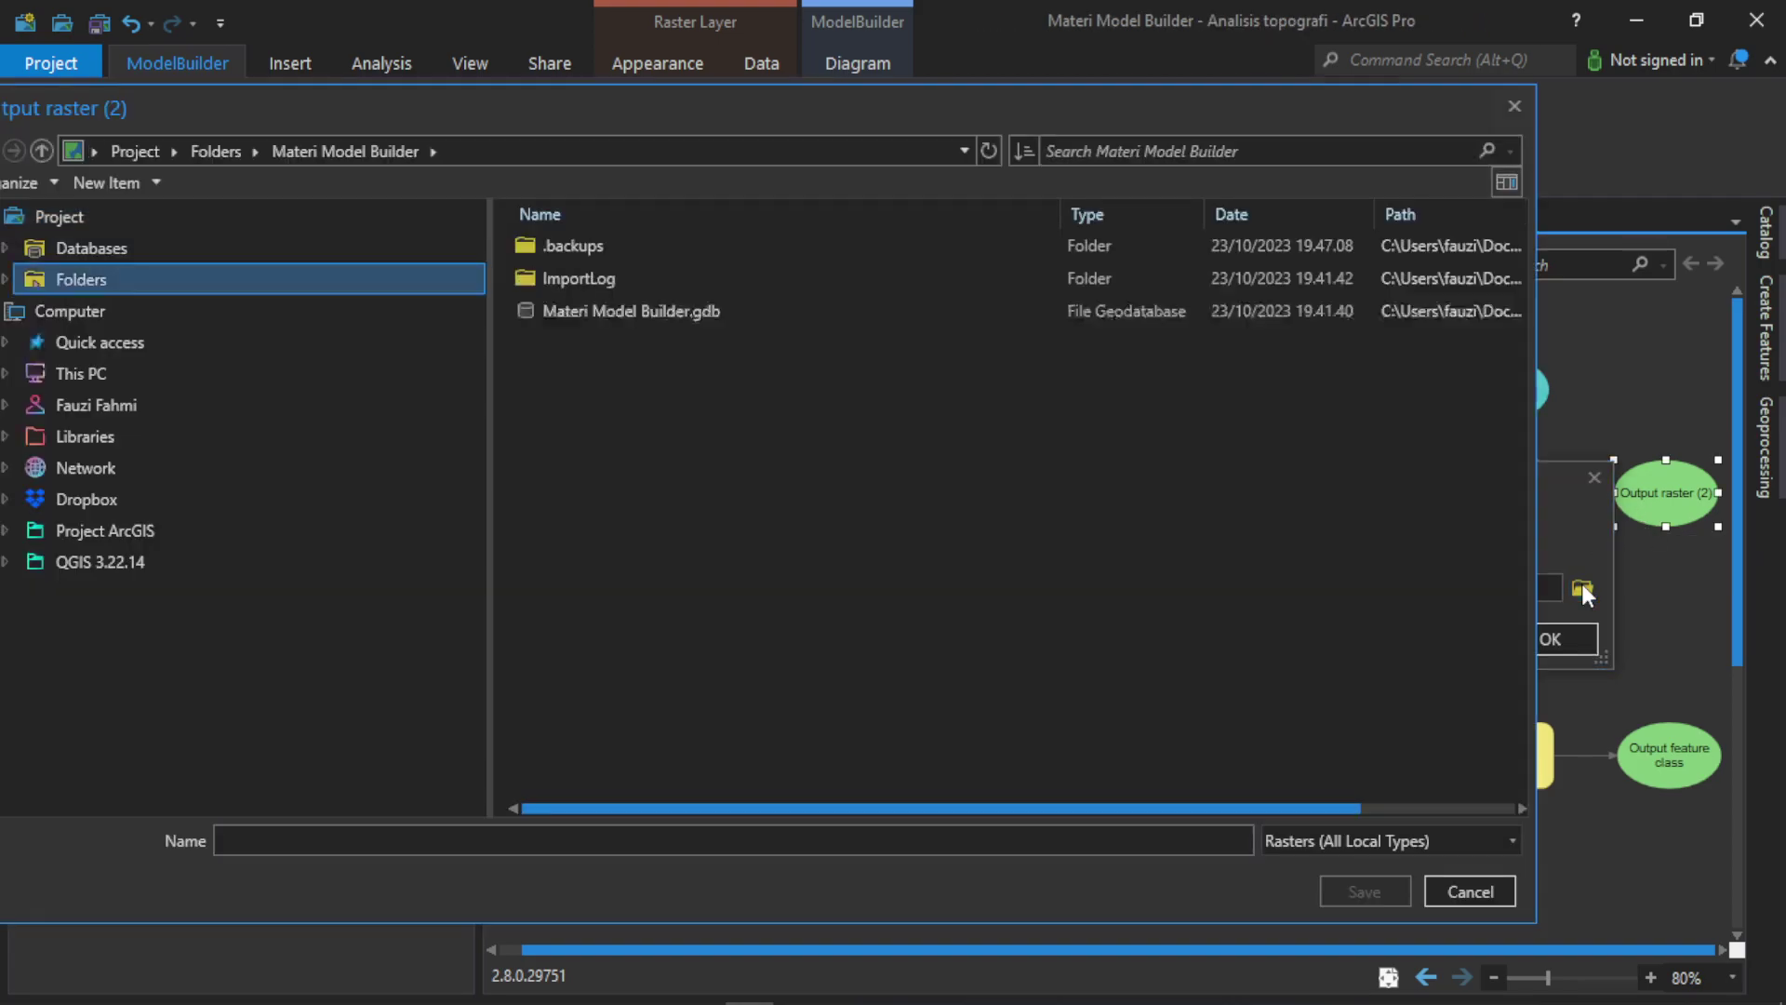
pyautogui.click(187, 411)
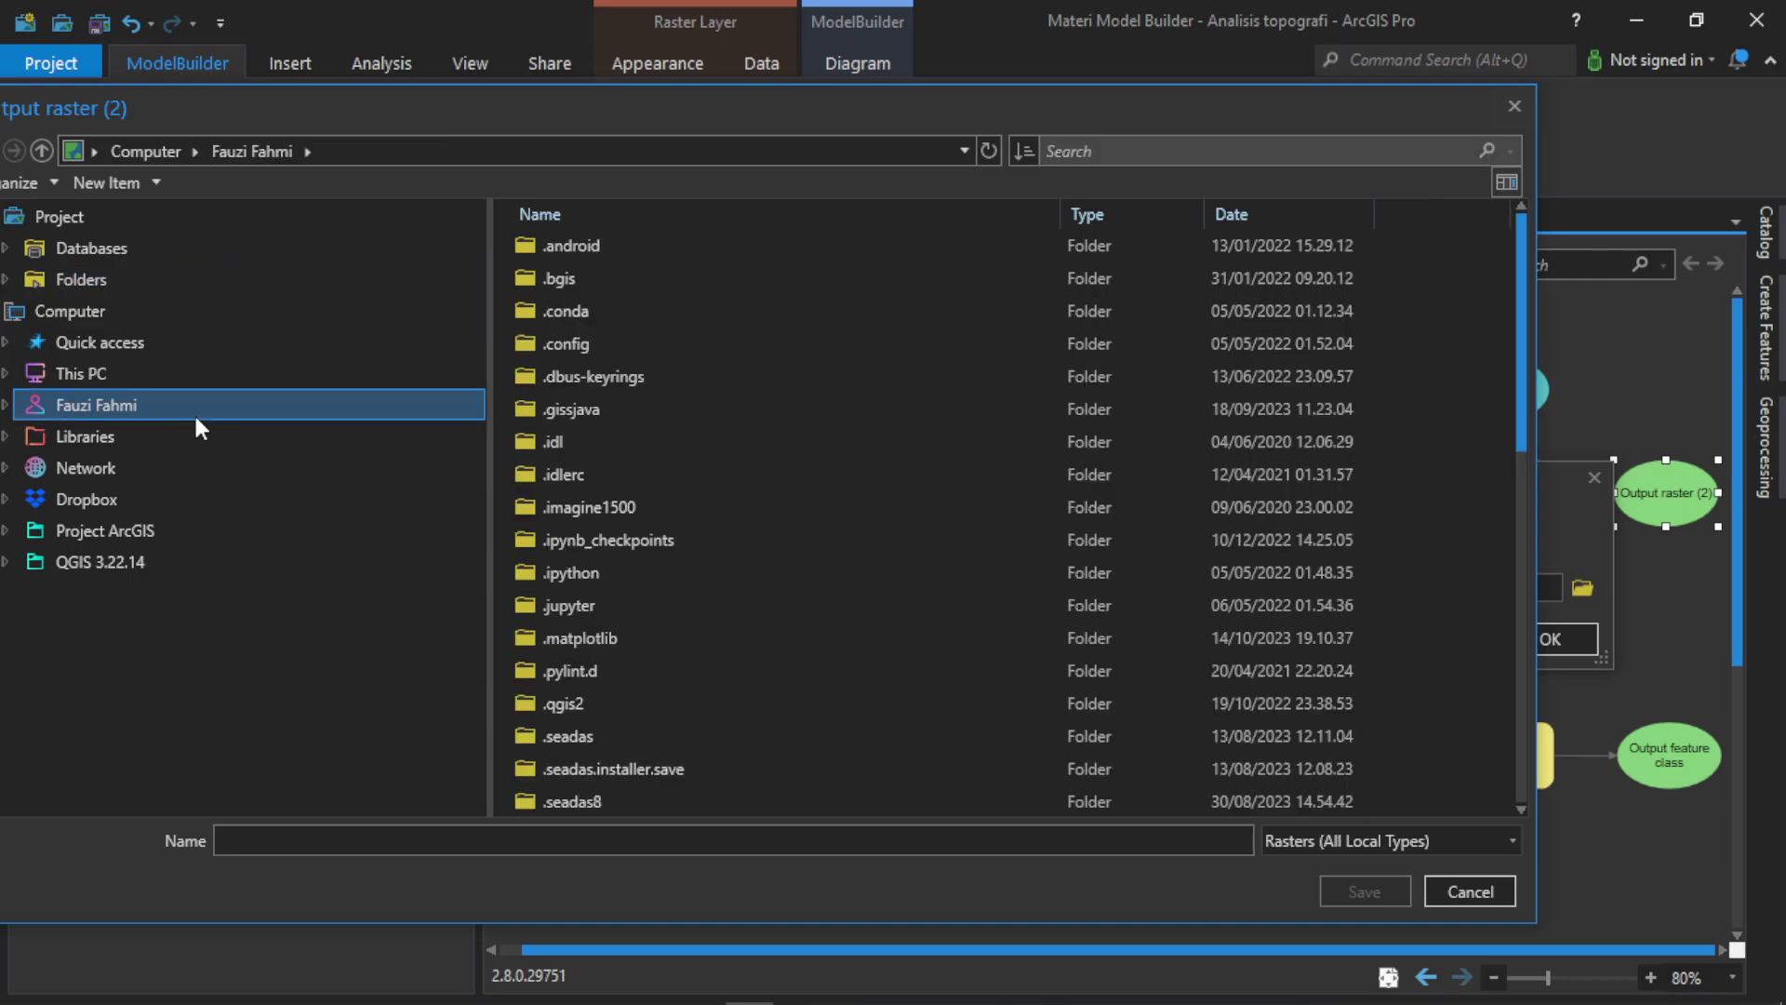
pyautogui.scroll(-4, 673, 677)
pyautogui.doubleClick(616, 805)
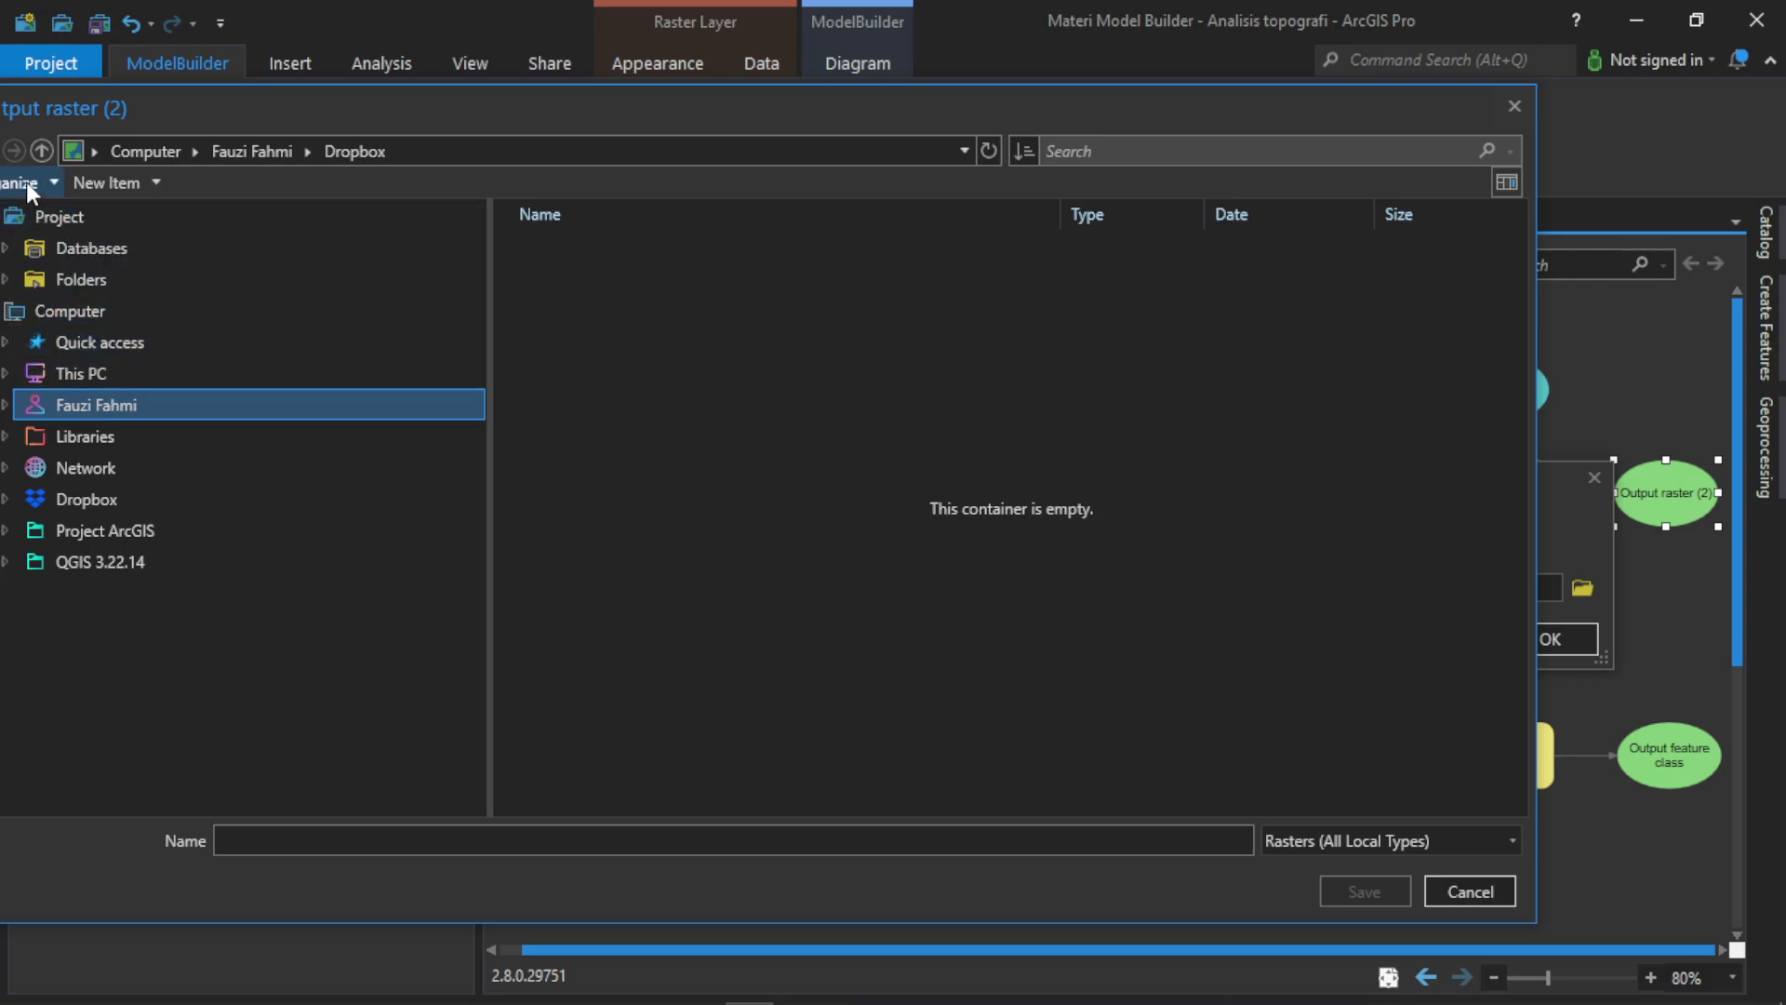
pyautogui.click(113, 405)
pyautogui.scroll(-6, 673, 660)
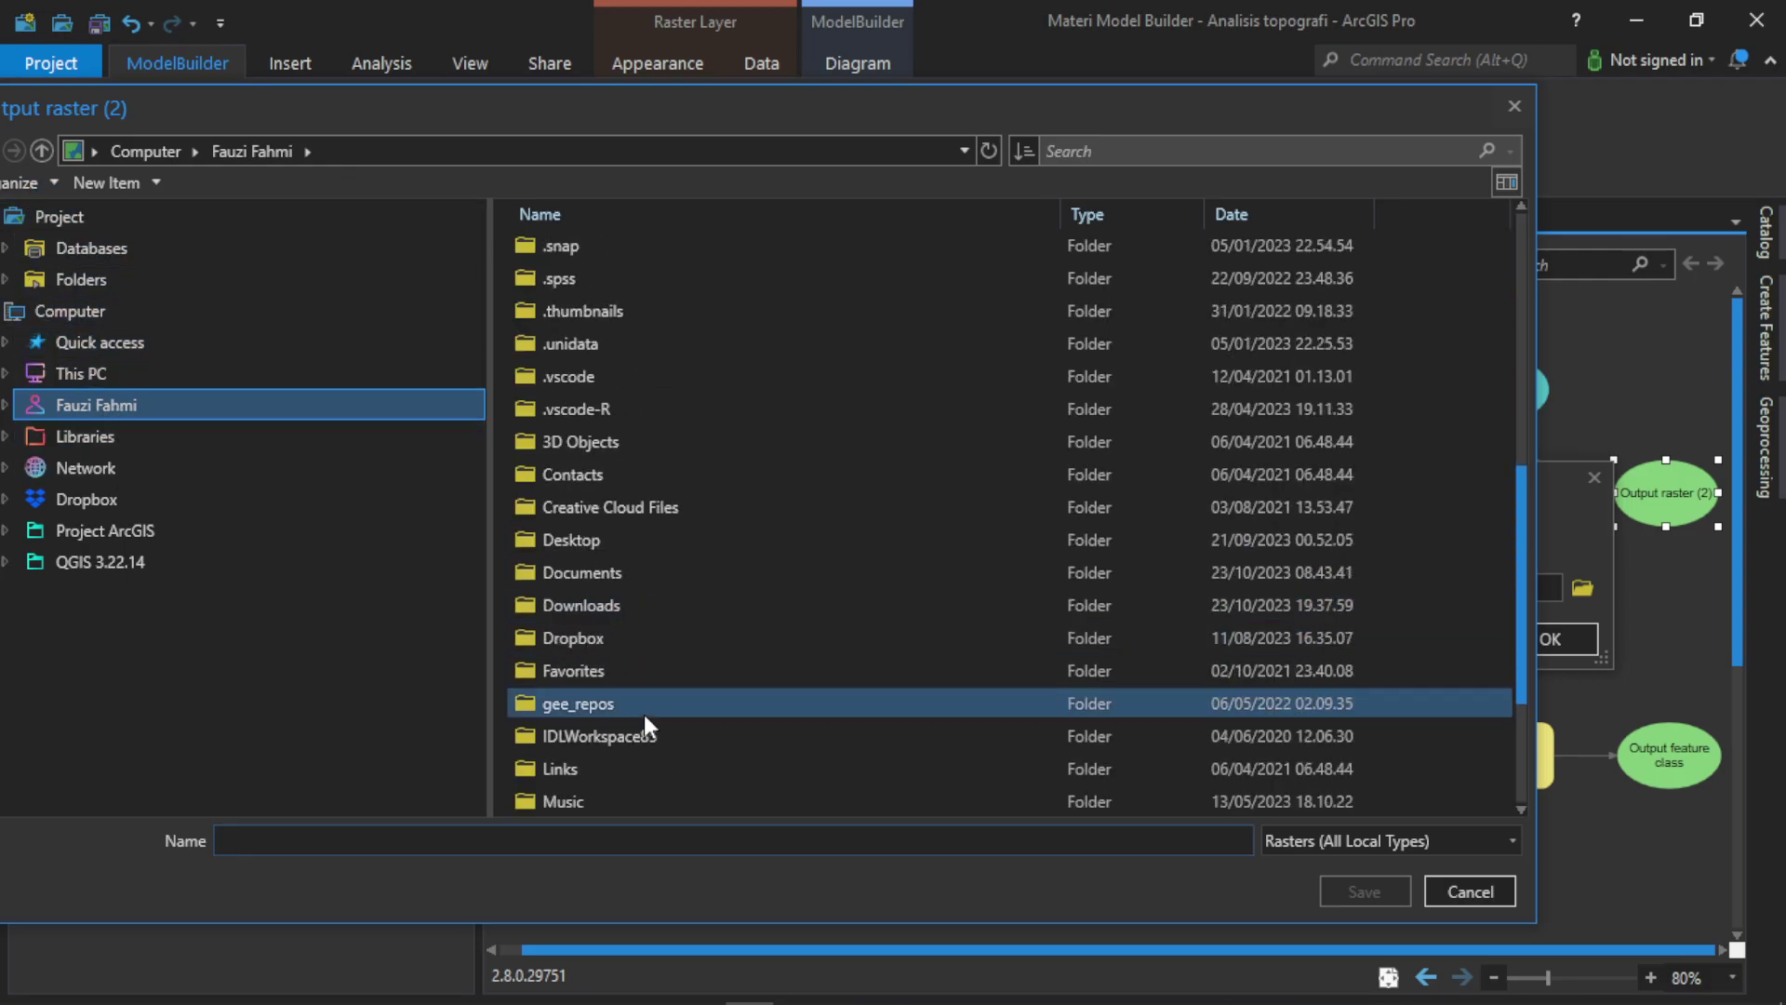
pyautogui.scroll(-2, 627, 728)
pyautogui.scroll(4, 627, 723)
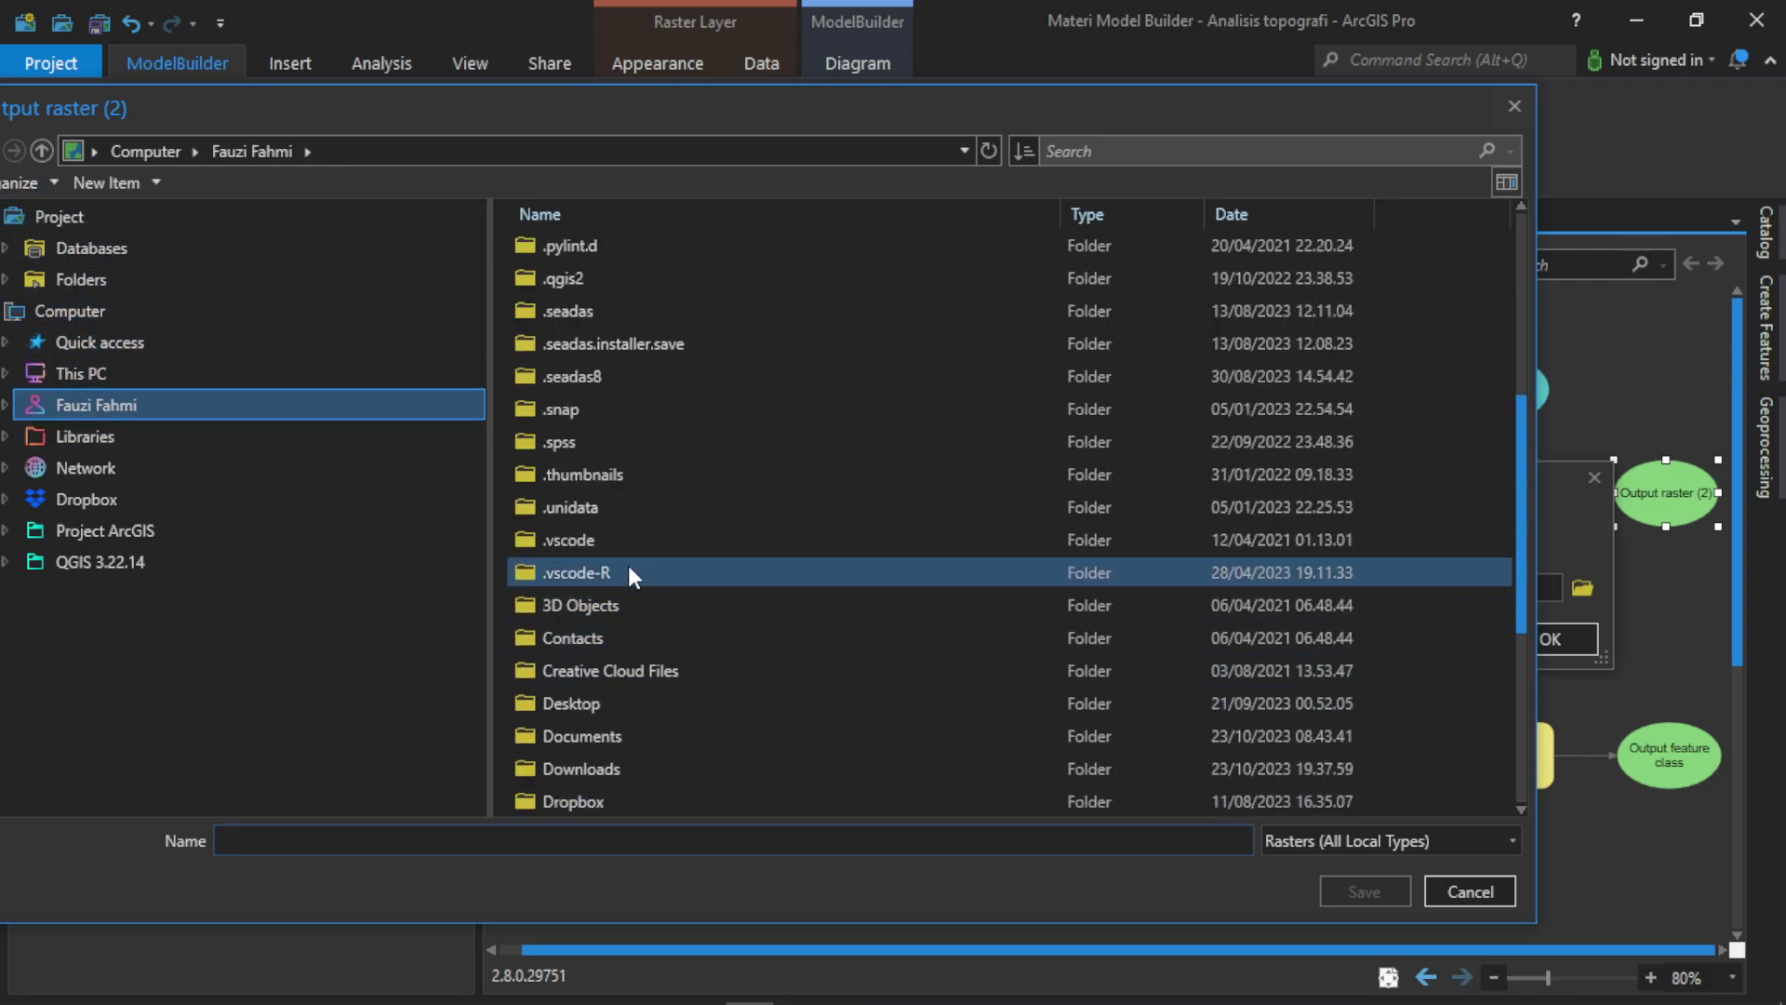
pyautogui.doubleClick(624, 768)
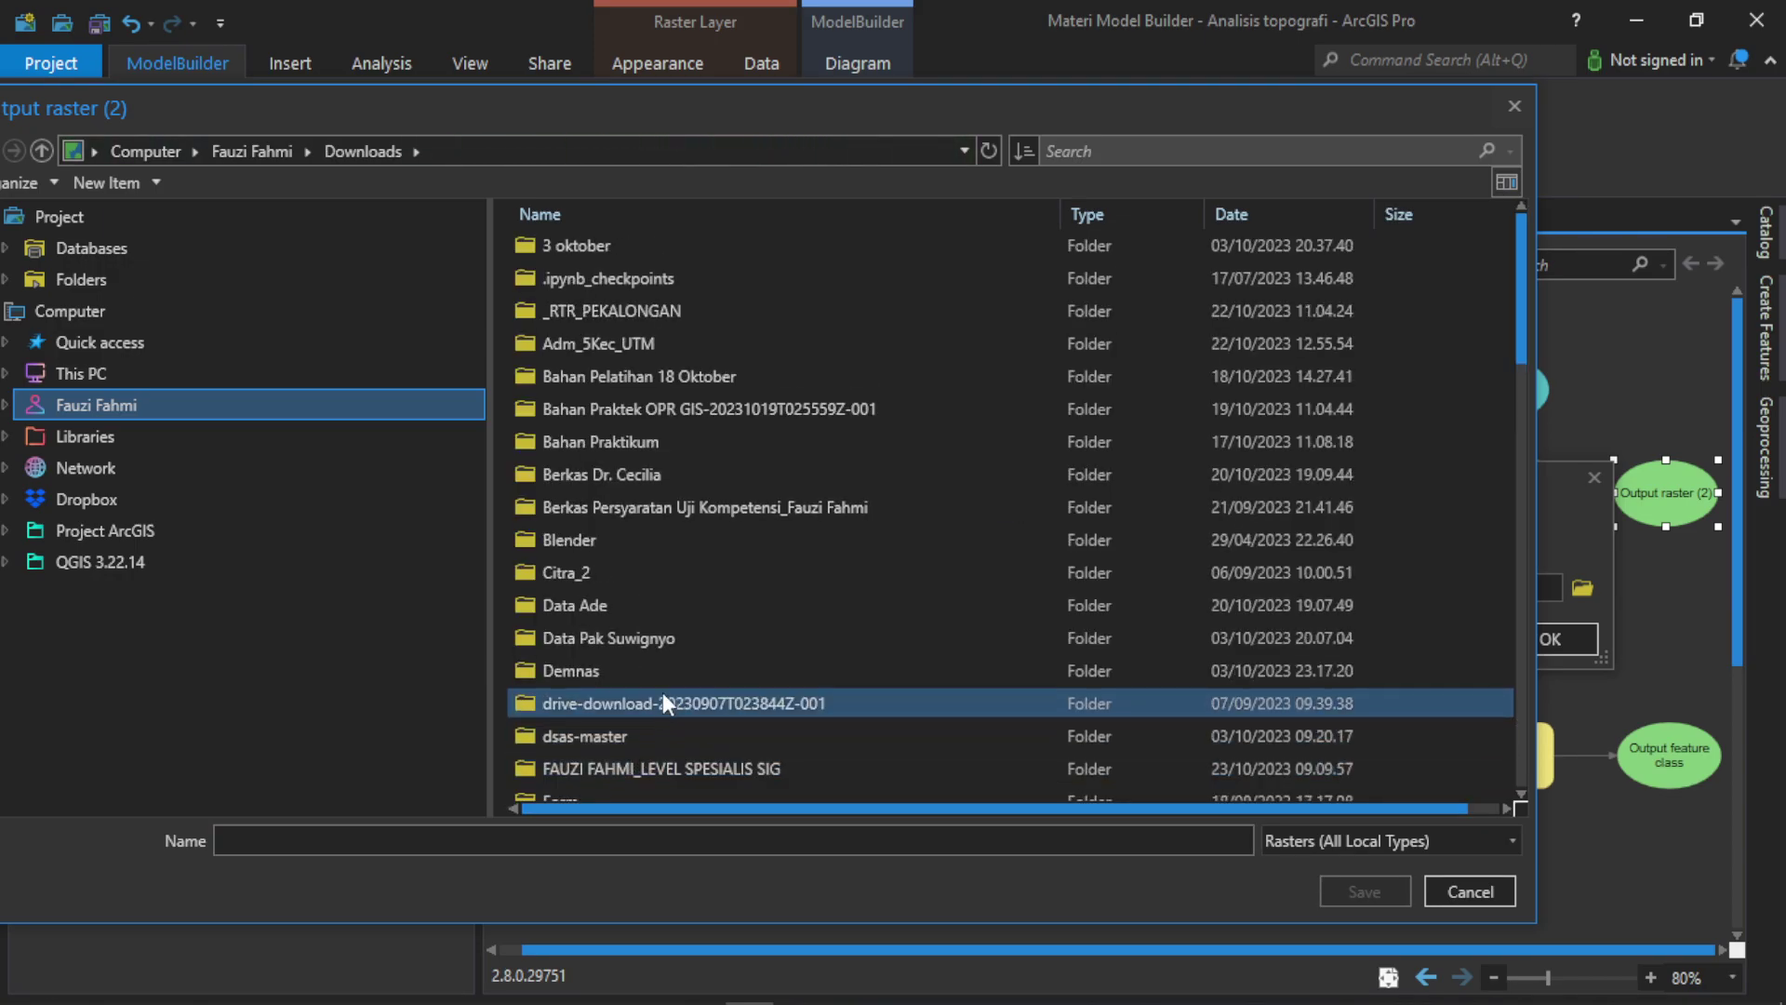
pyautogui.doubleClick(661, 764)
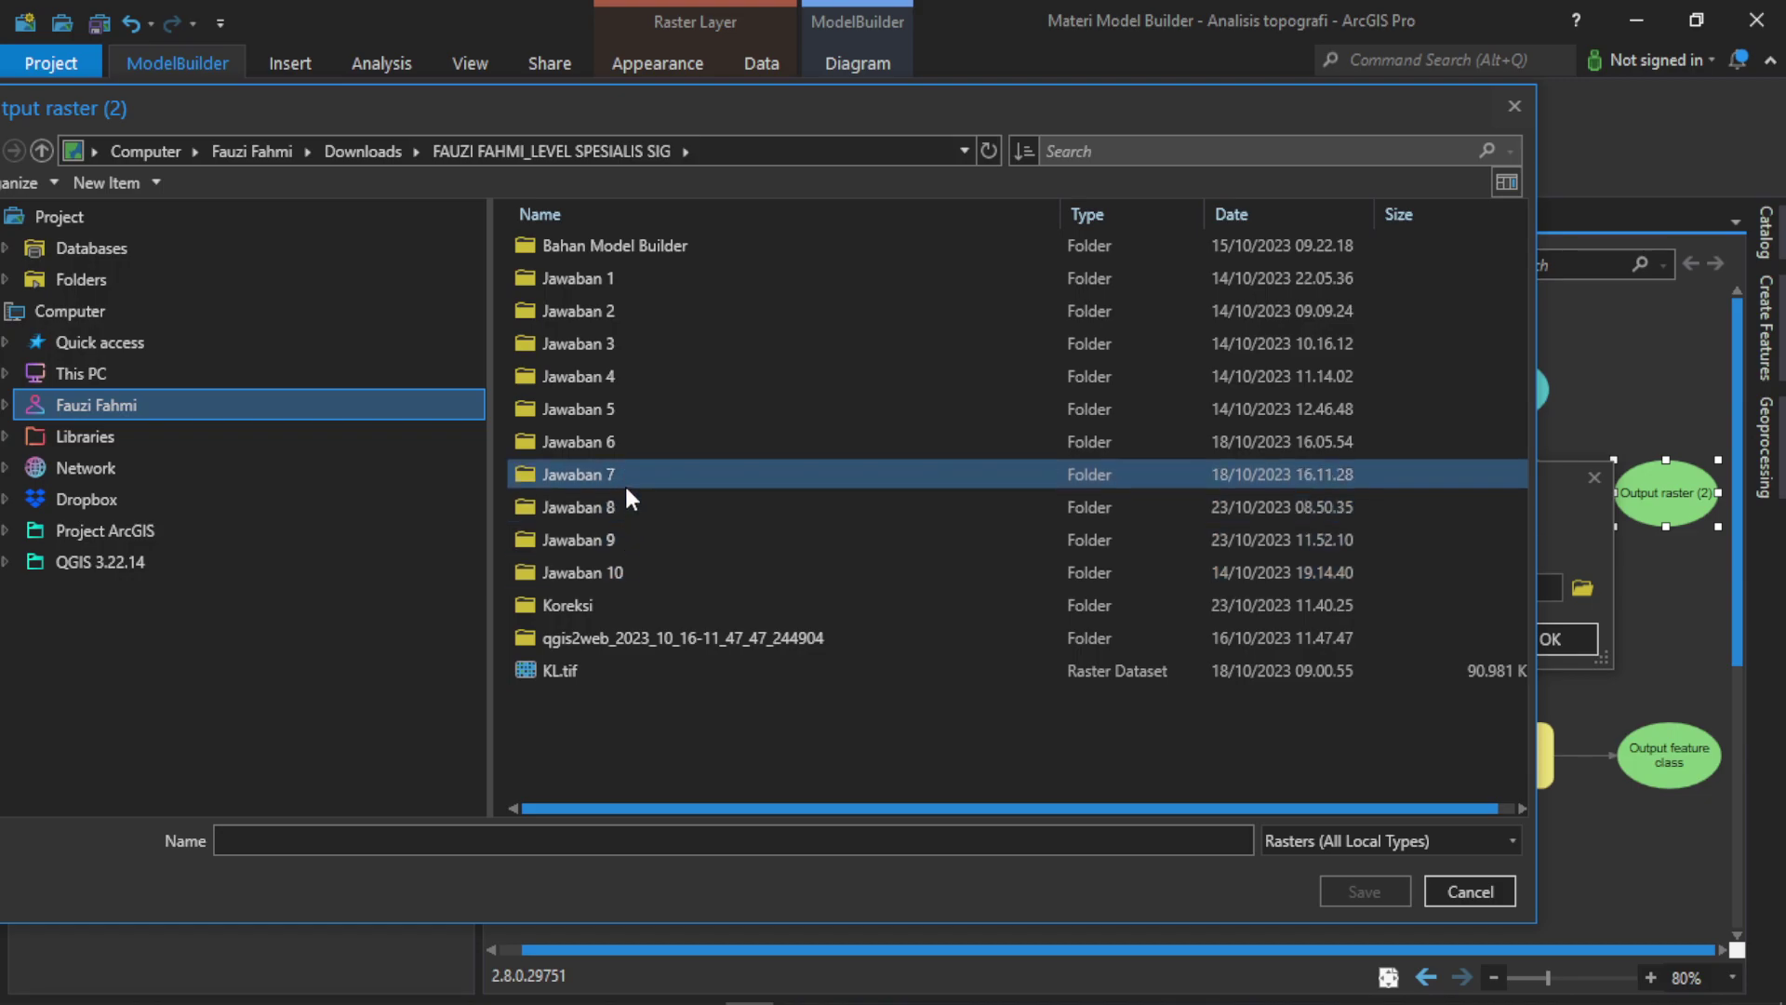
pyautogui.doubleClick(631, 444)
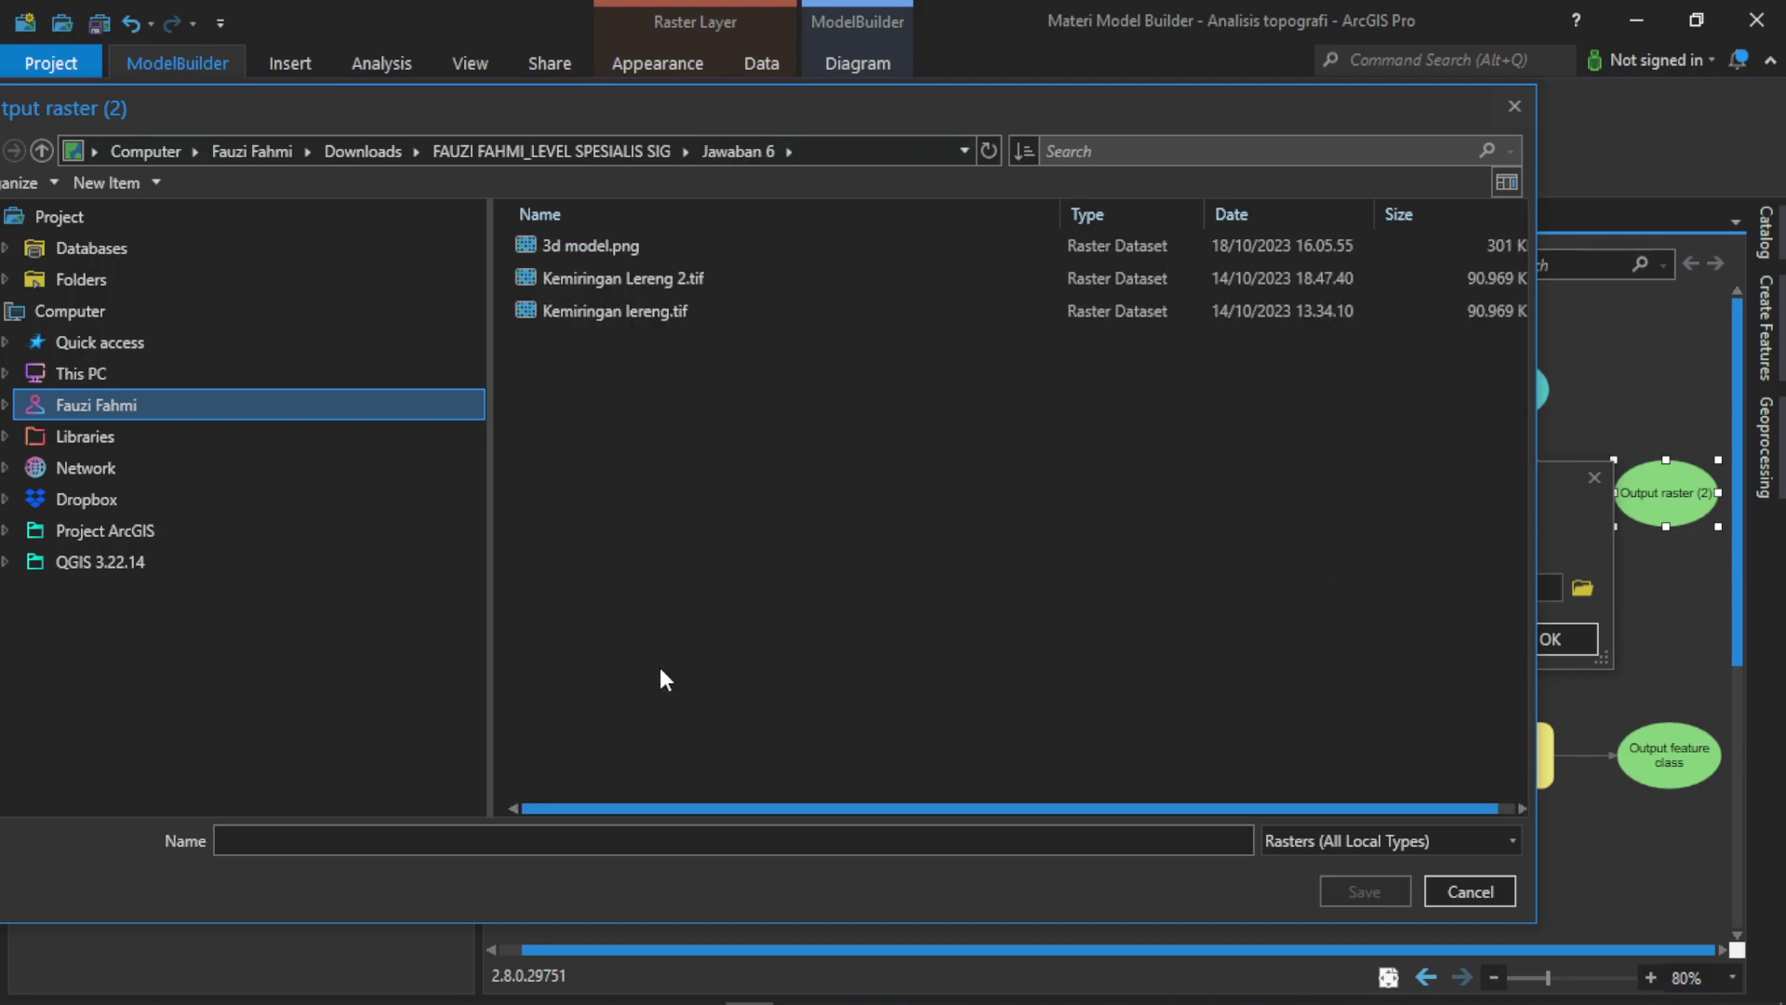
# Name the Slope tool's output raster Slope.tif in the Jawaban 6 folder and apply it to the variable.
pyautogui.click(518, 841)
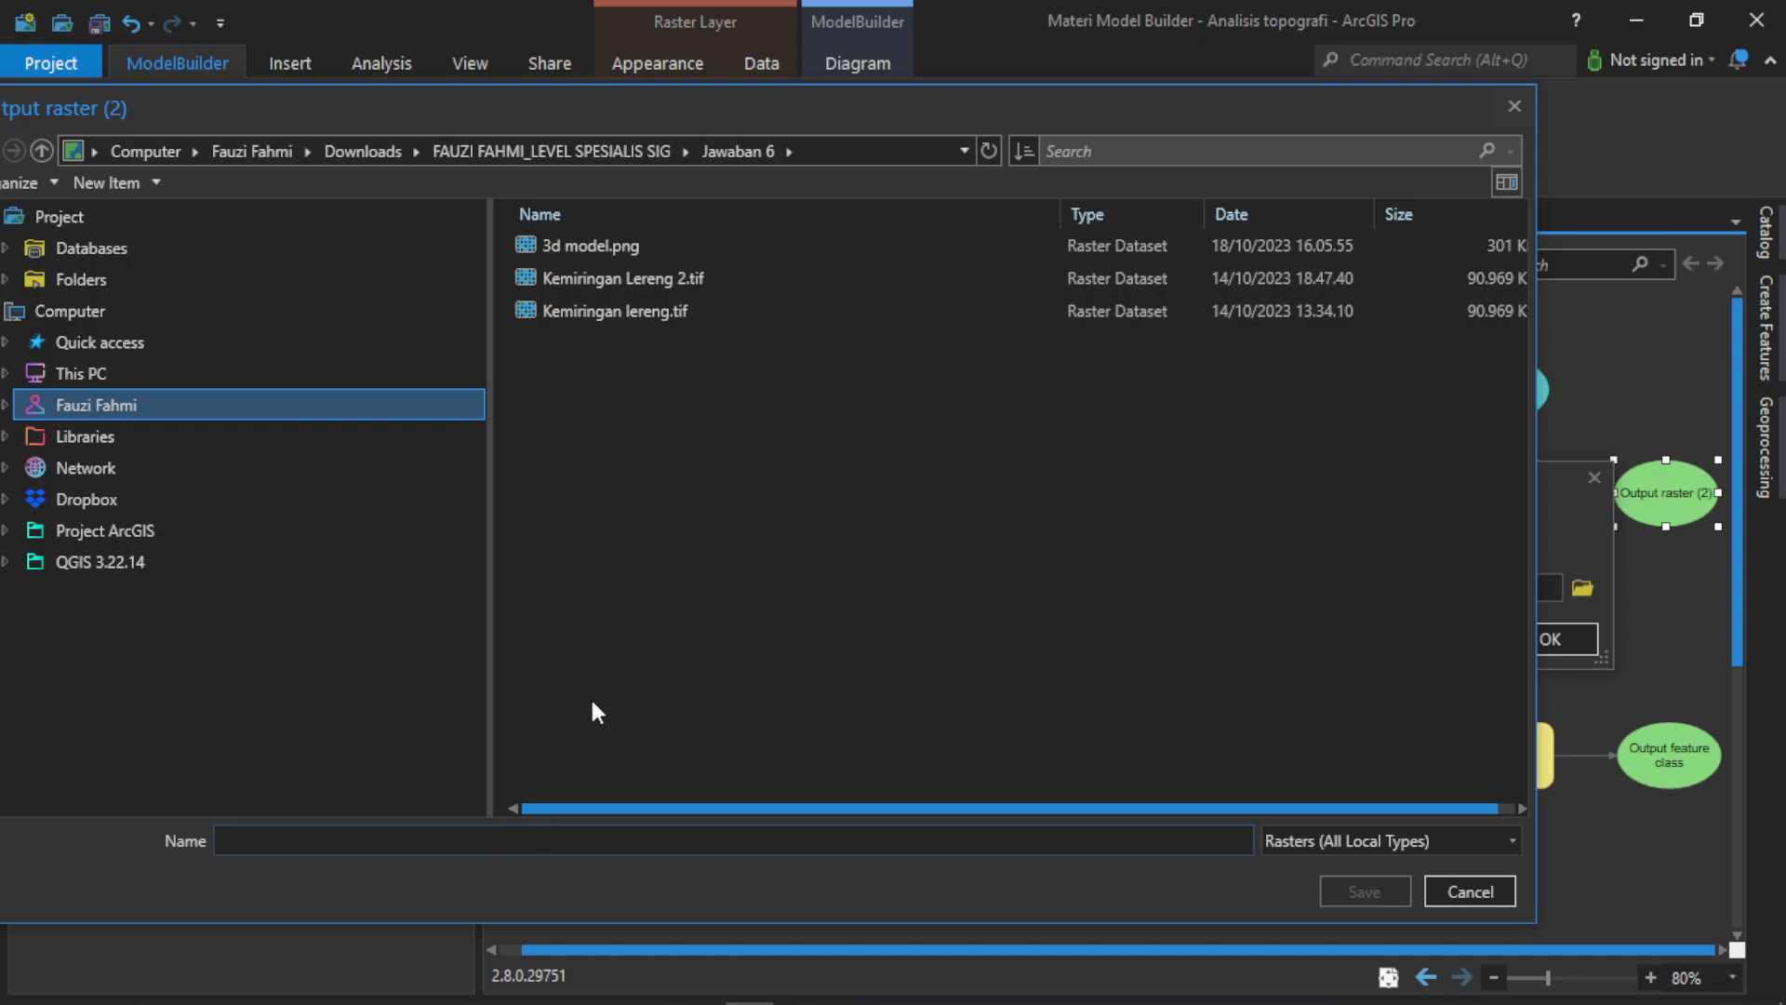
pyautogui.write('S')
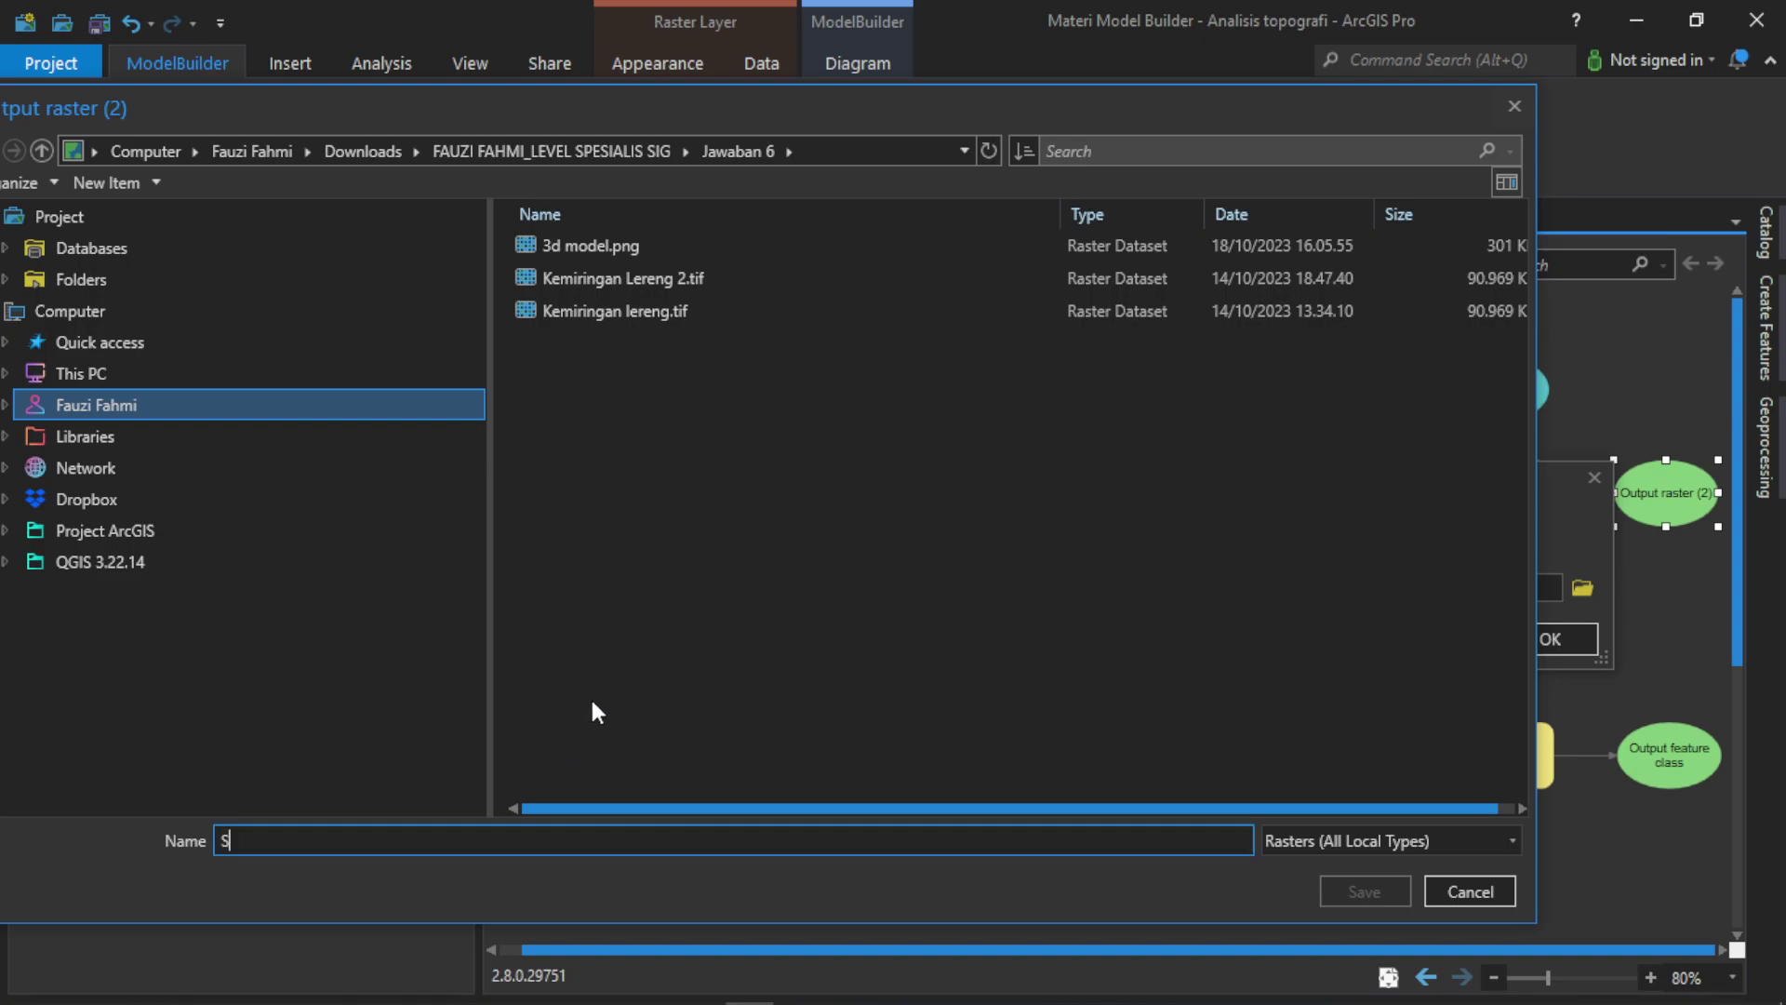
pyautogui.write('lope.tif')
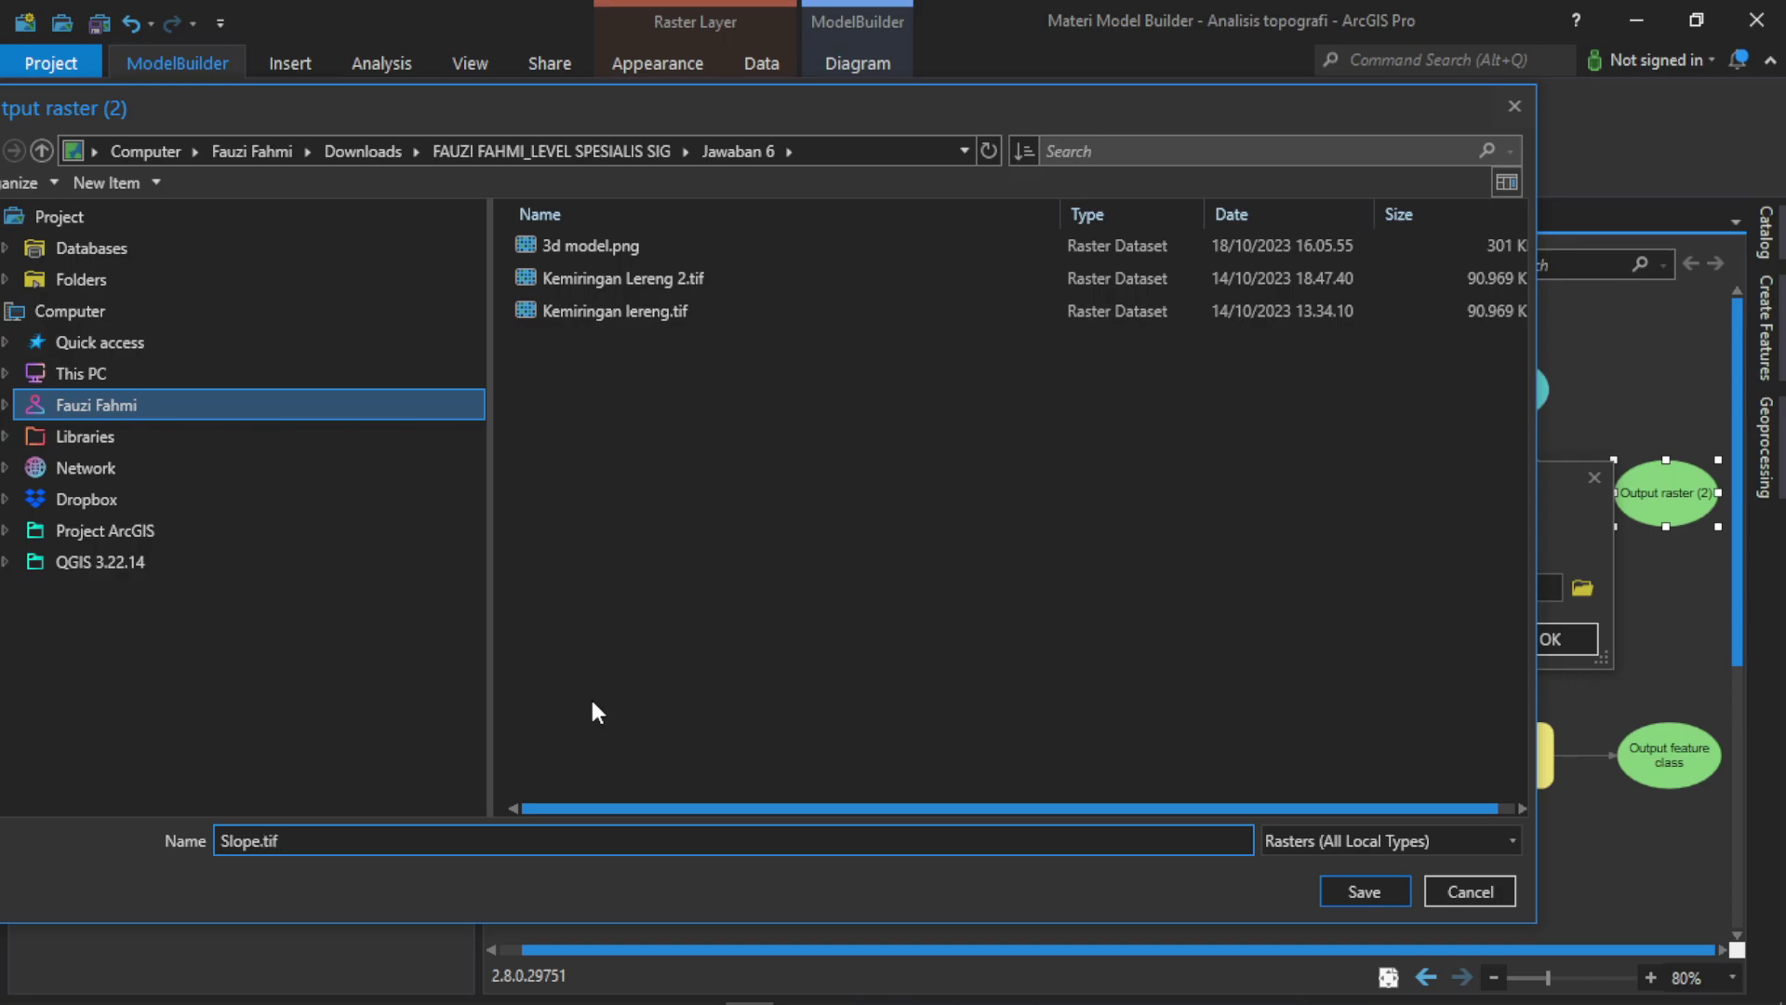
pyautogui.press('Return')
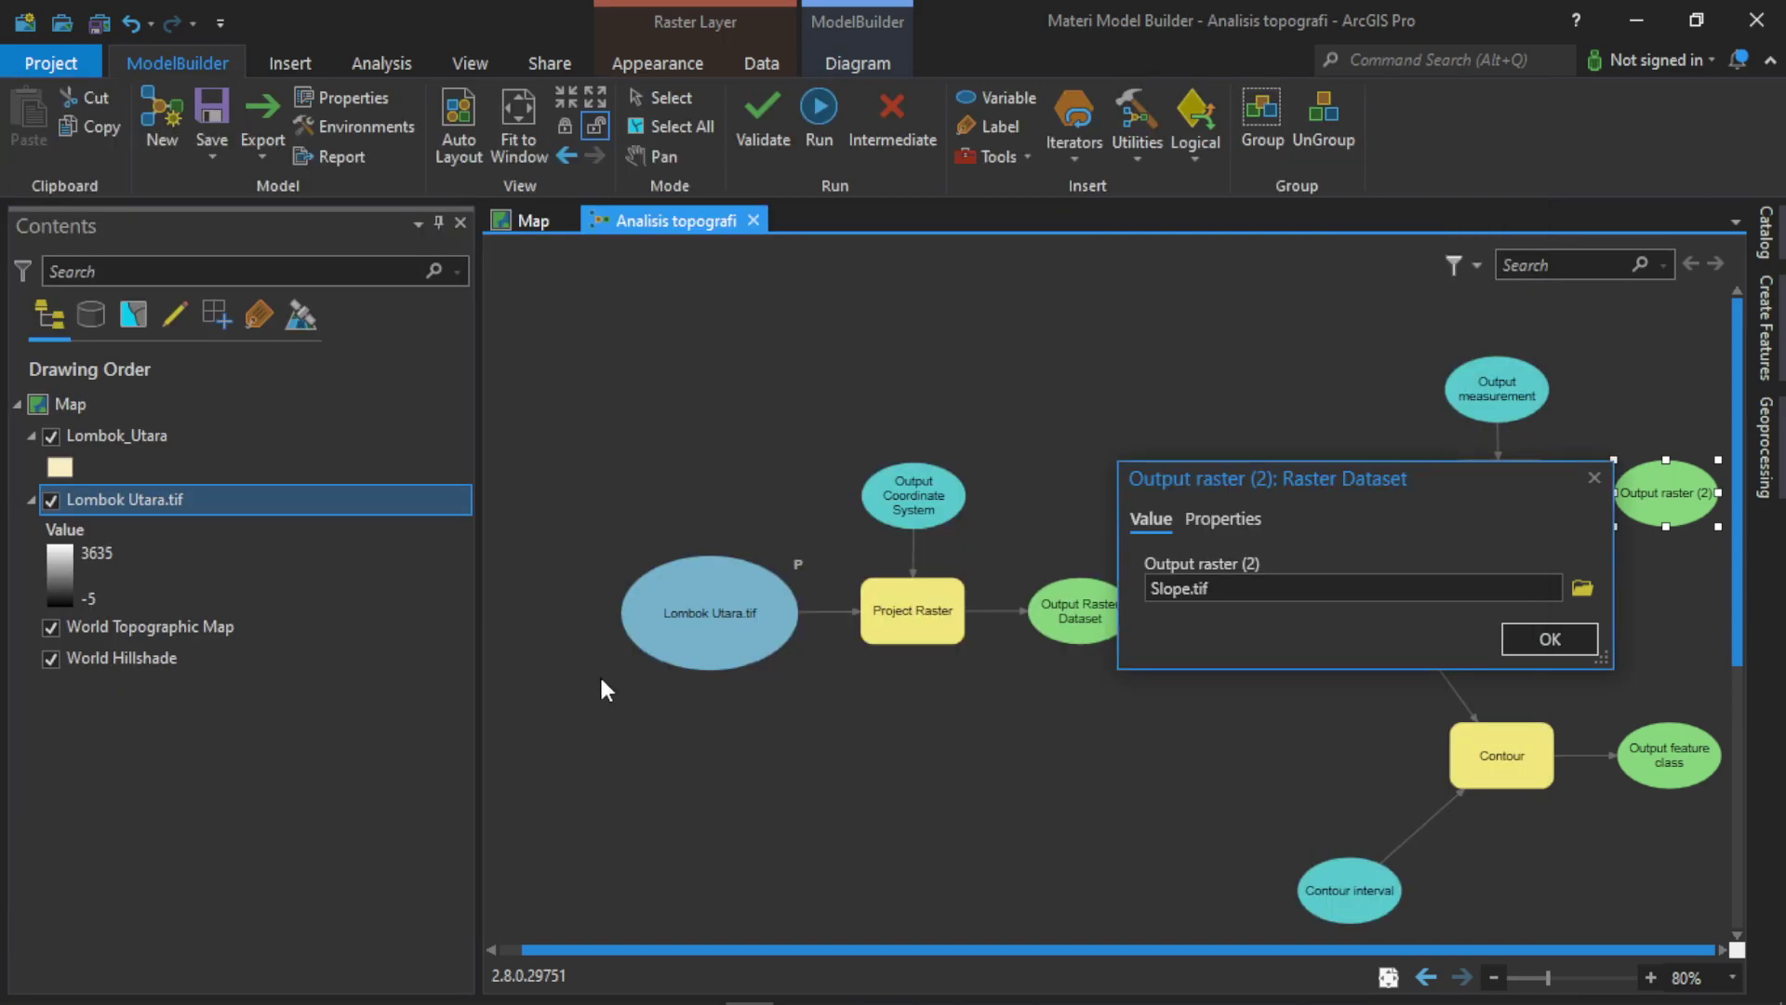
pyautogui.click(1578, 634)
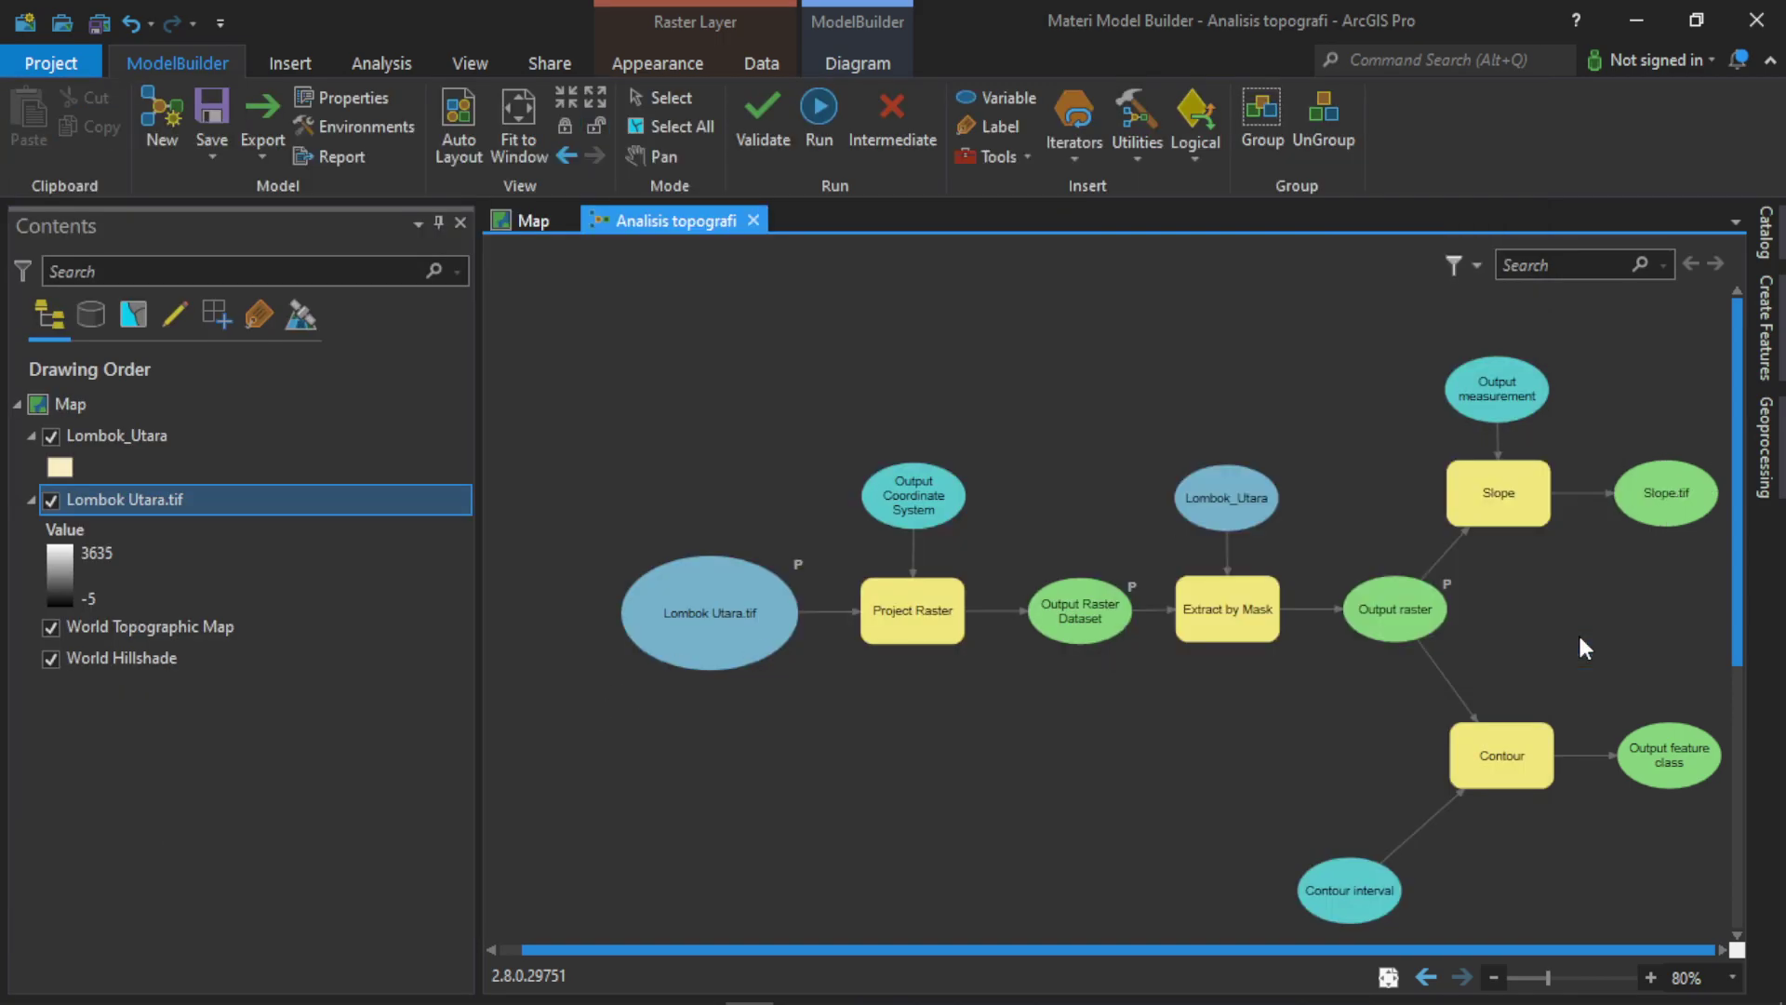
# Set the Contour tool's output feature class to "Kontur 150m" in the Jawaban 6 folder.
pyautogui.doubleClick(1670, 767)
pyautogui.click(1540, 898)
pyautogui.doubleClick(1675, 761)
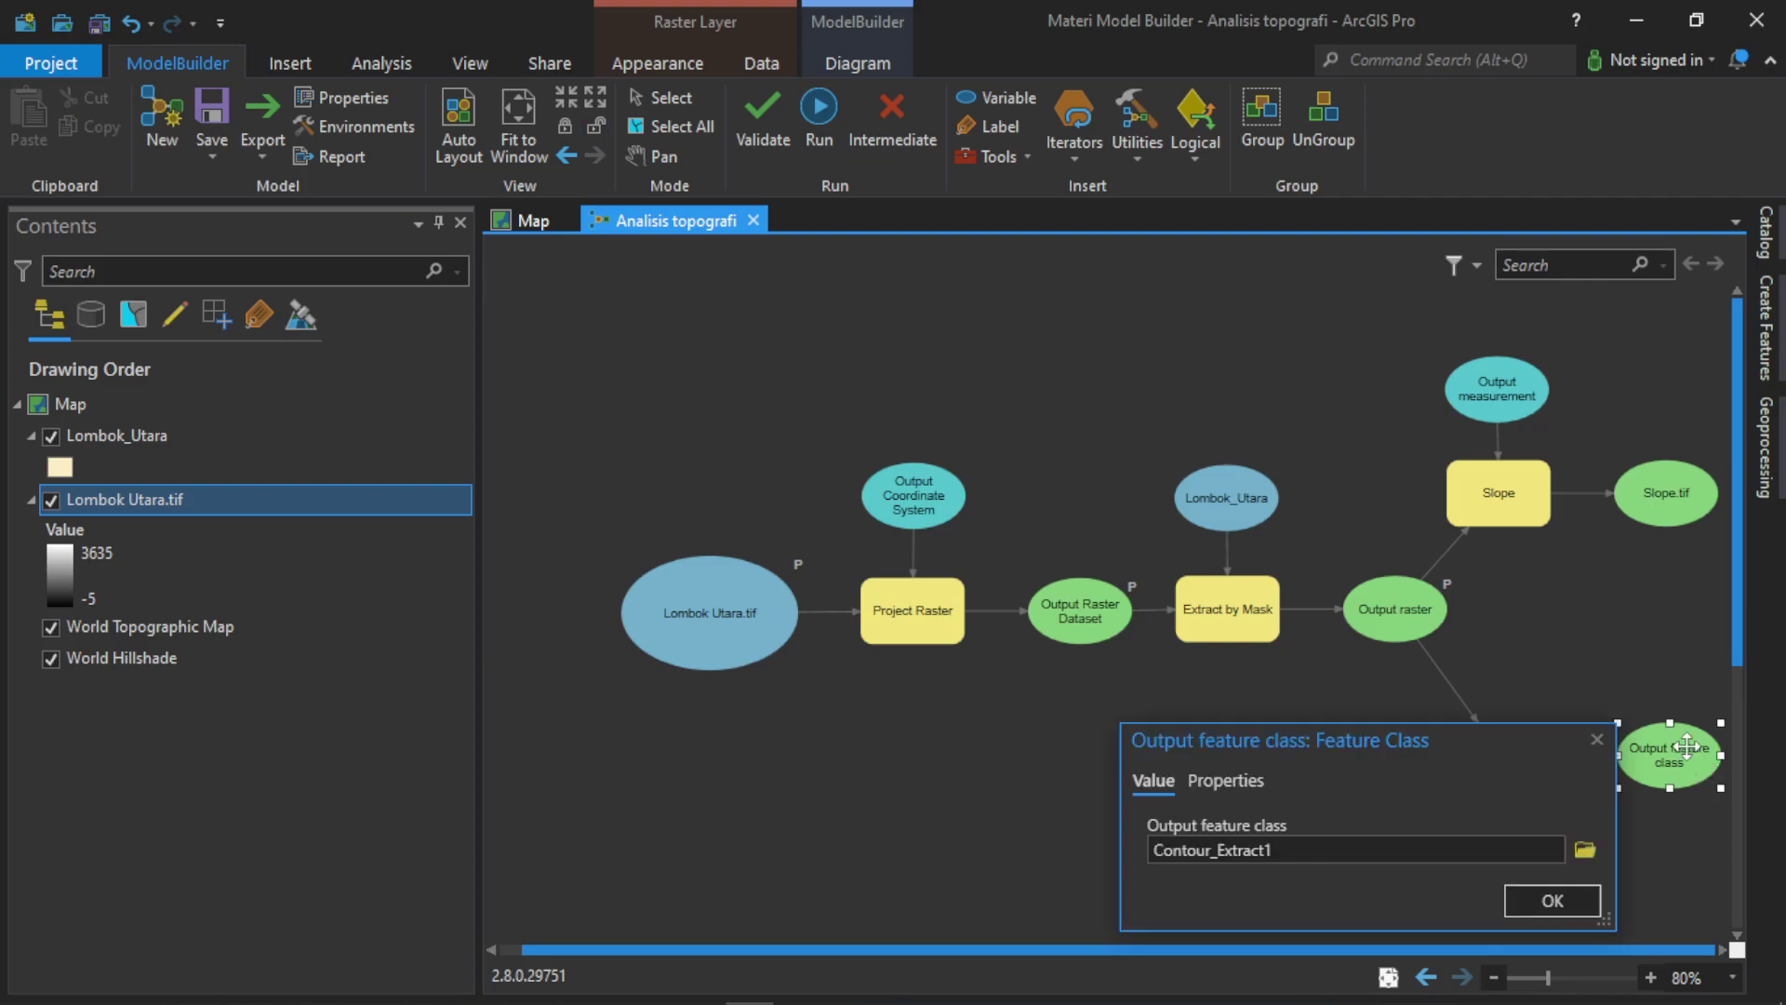
pyautogui.click(1584, 848)
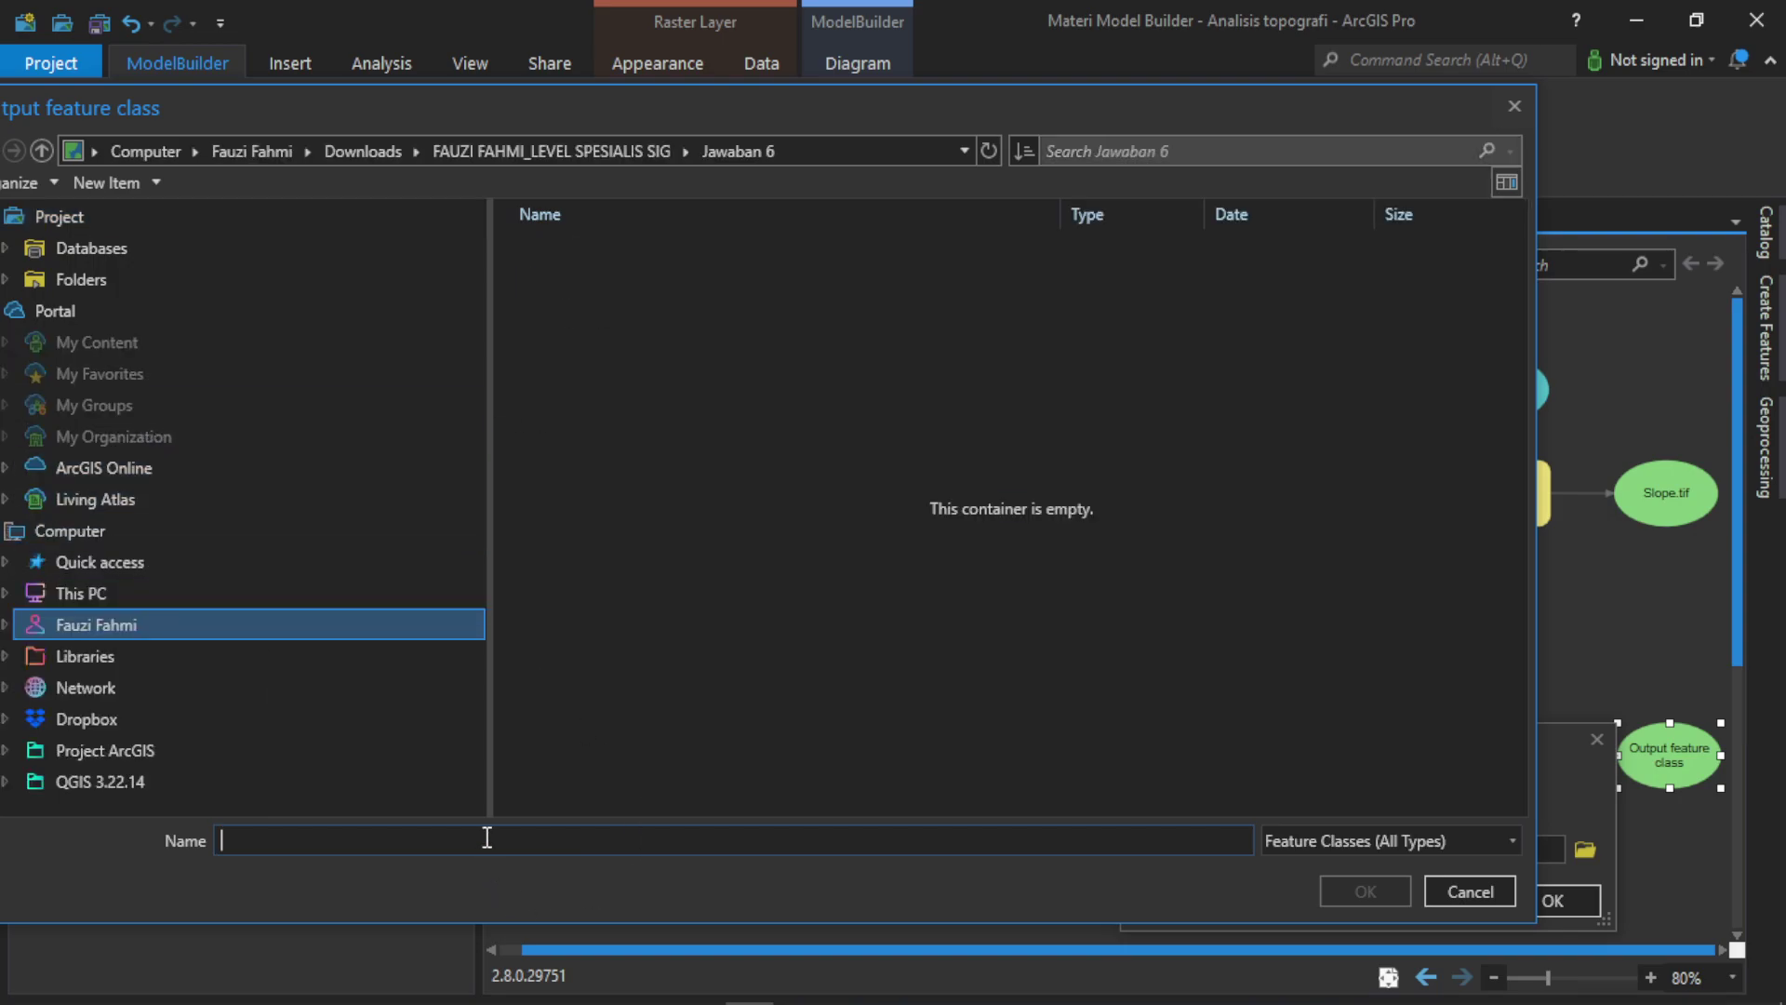
pyautogui.write('Kontur')
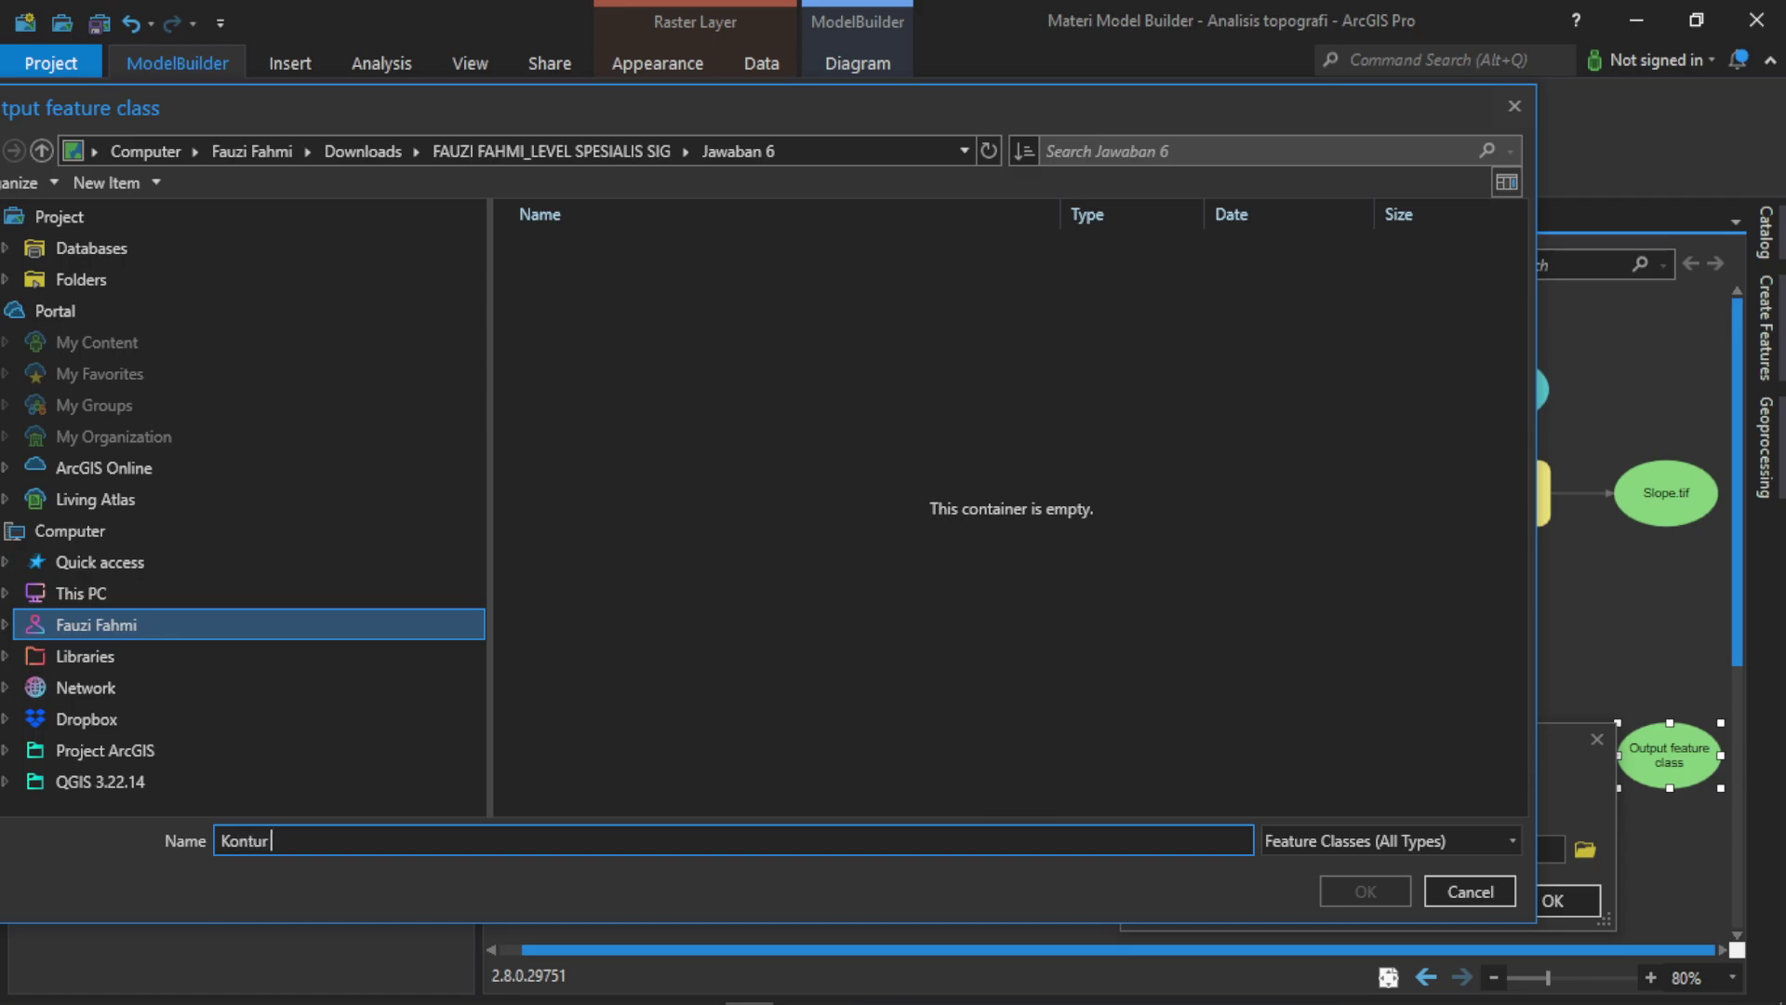
pyautogui.write(' 150m')
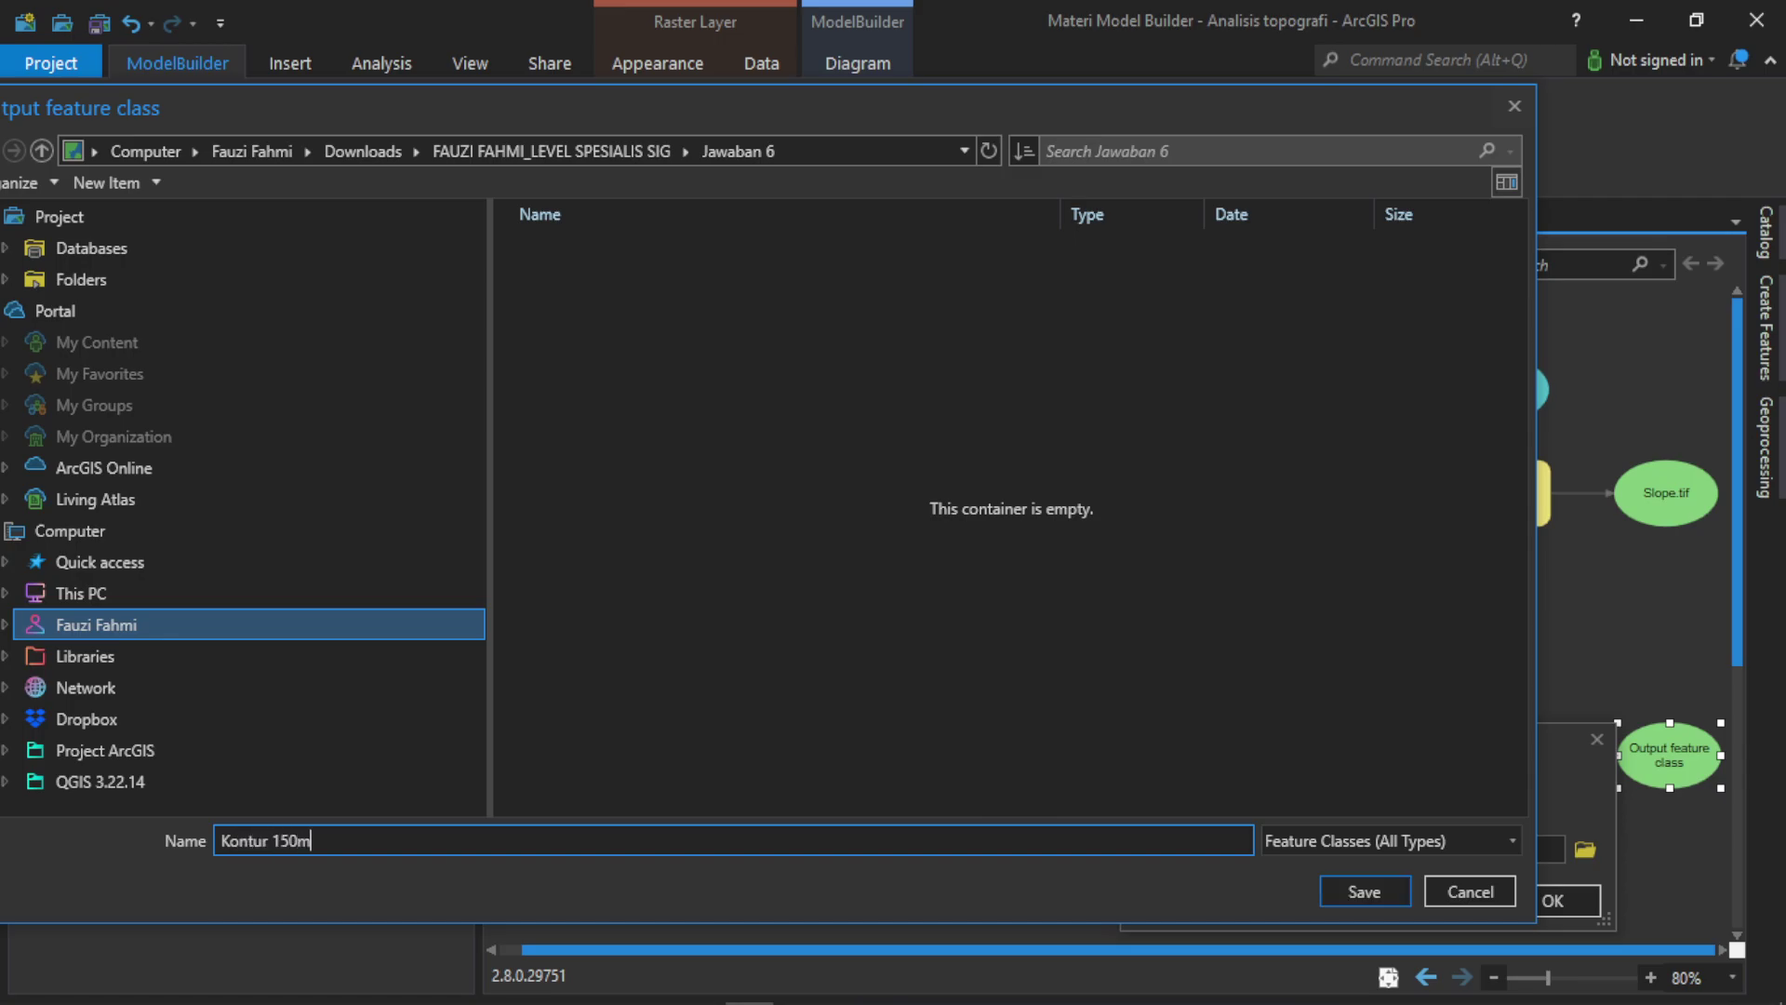
pyautogui.press('Return')
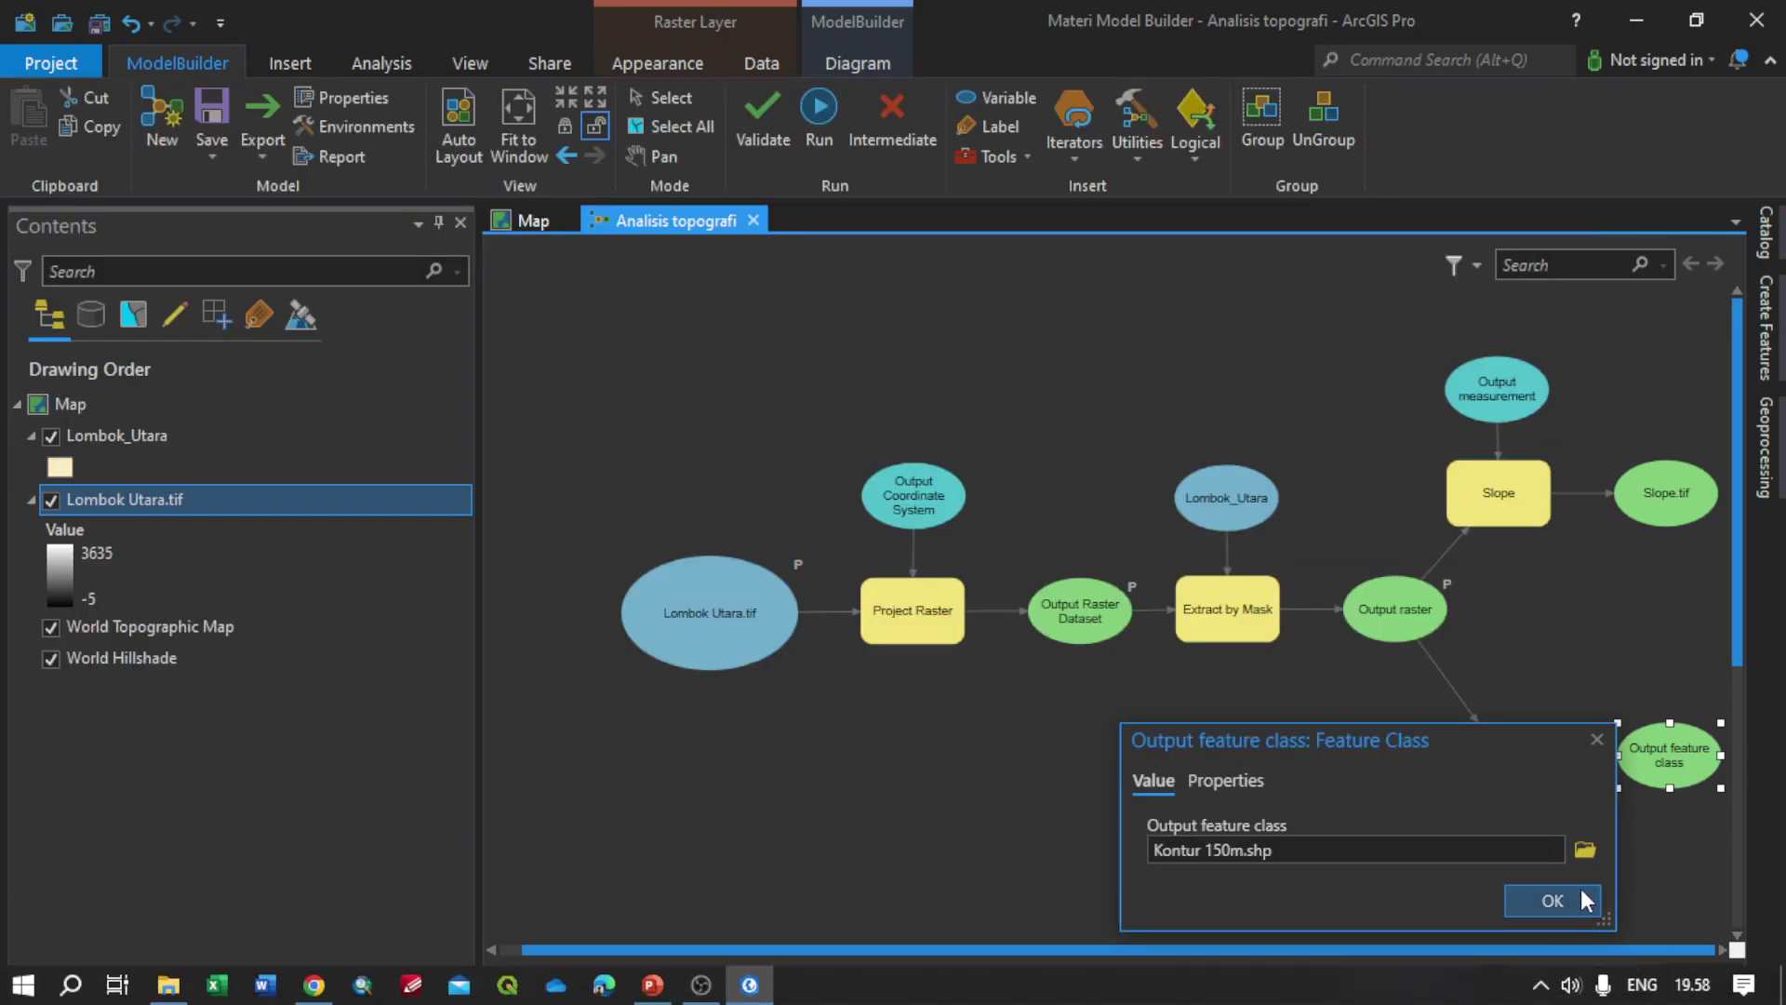
pyautogui.click(1572, 897)
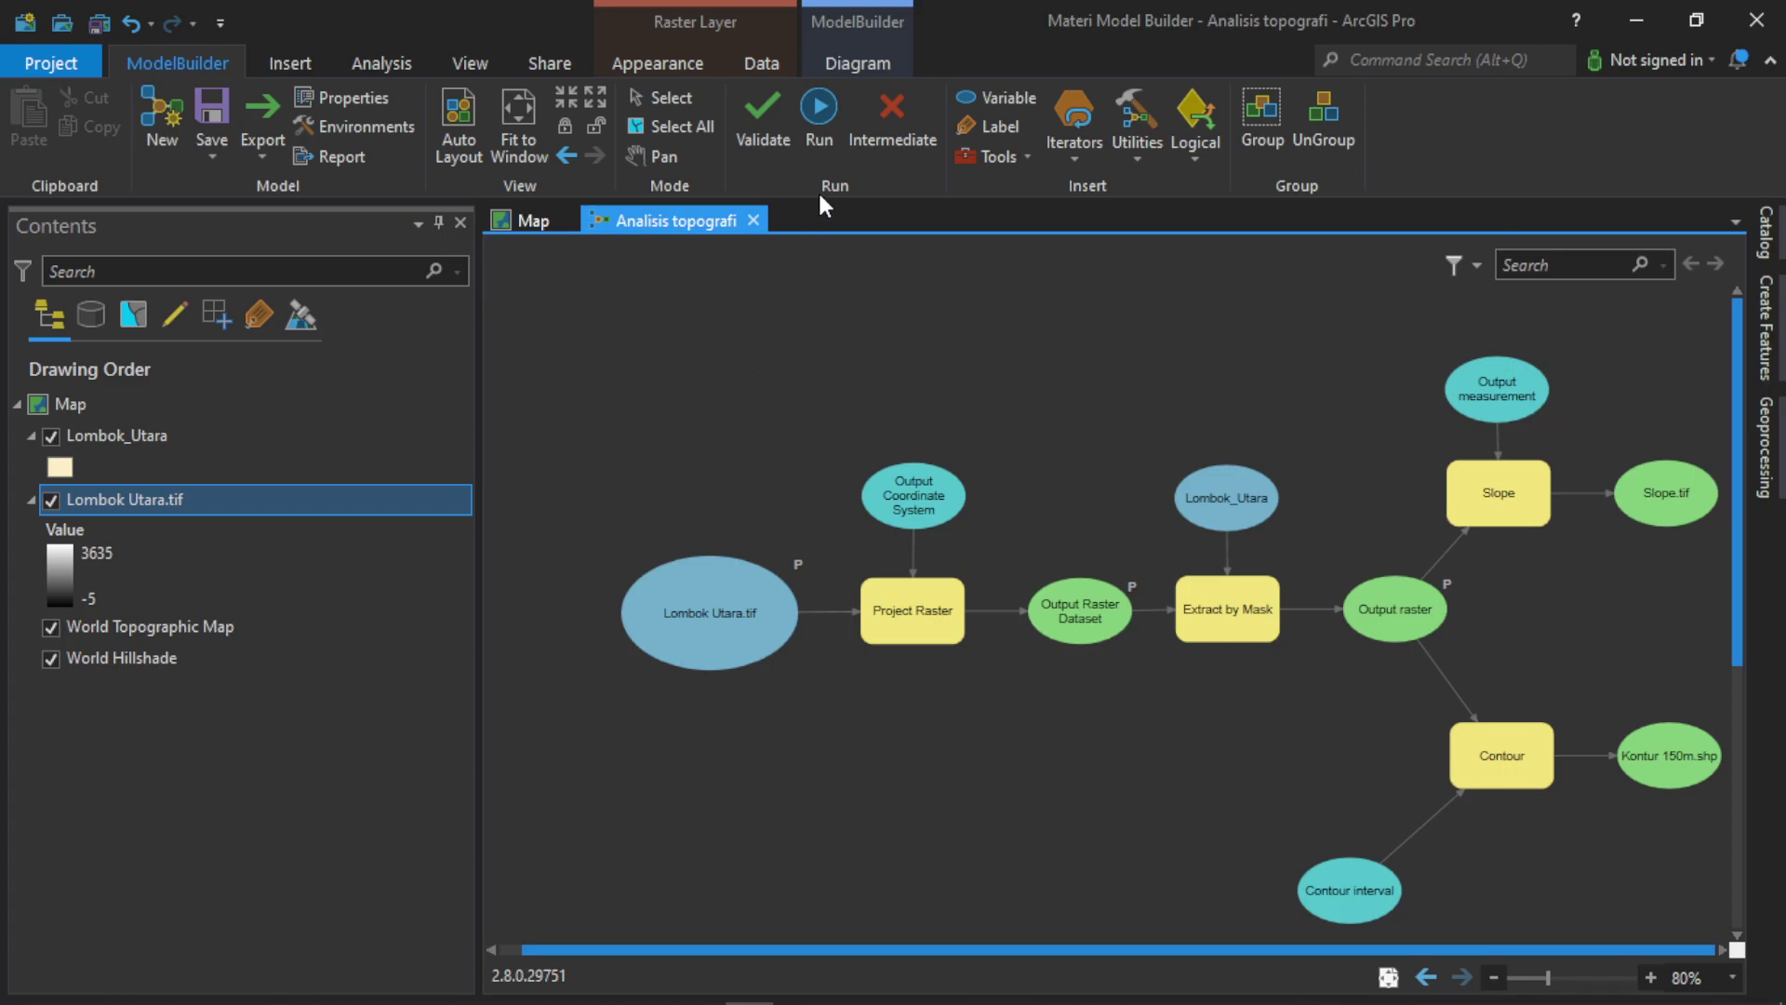
# Run the complete Analisis topografi model.
pyautogui.click(822, 143)
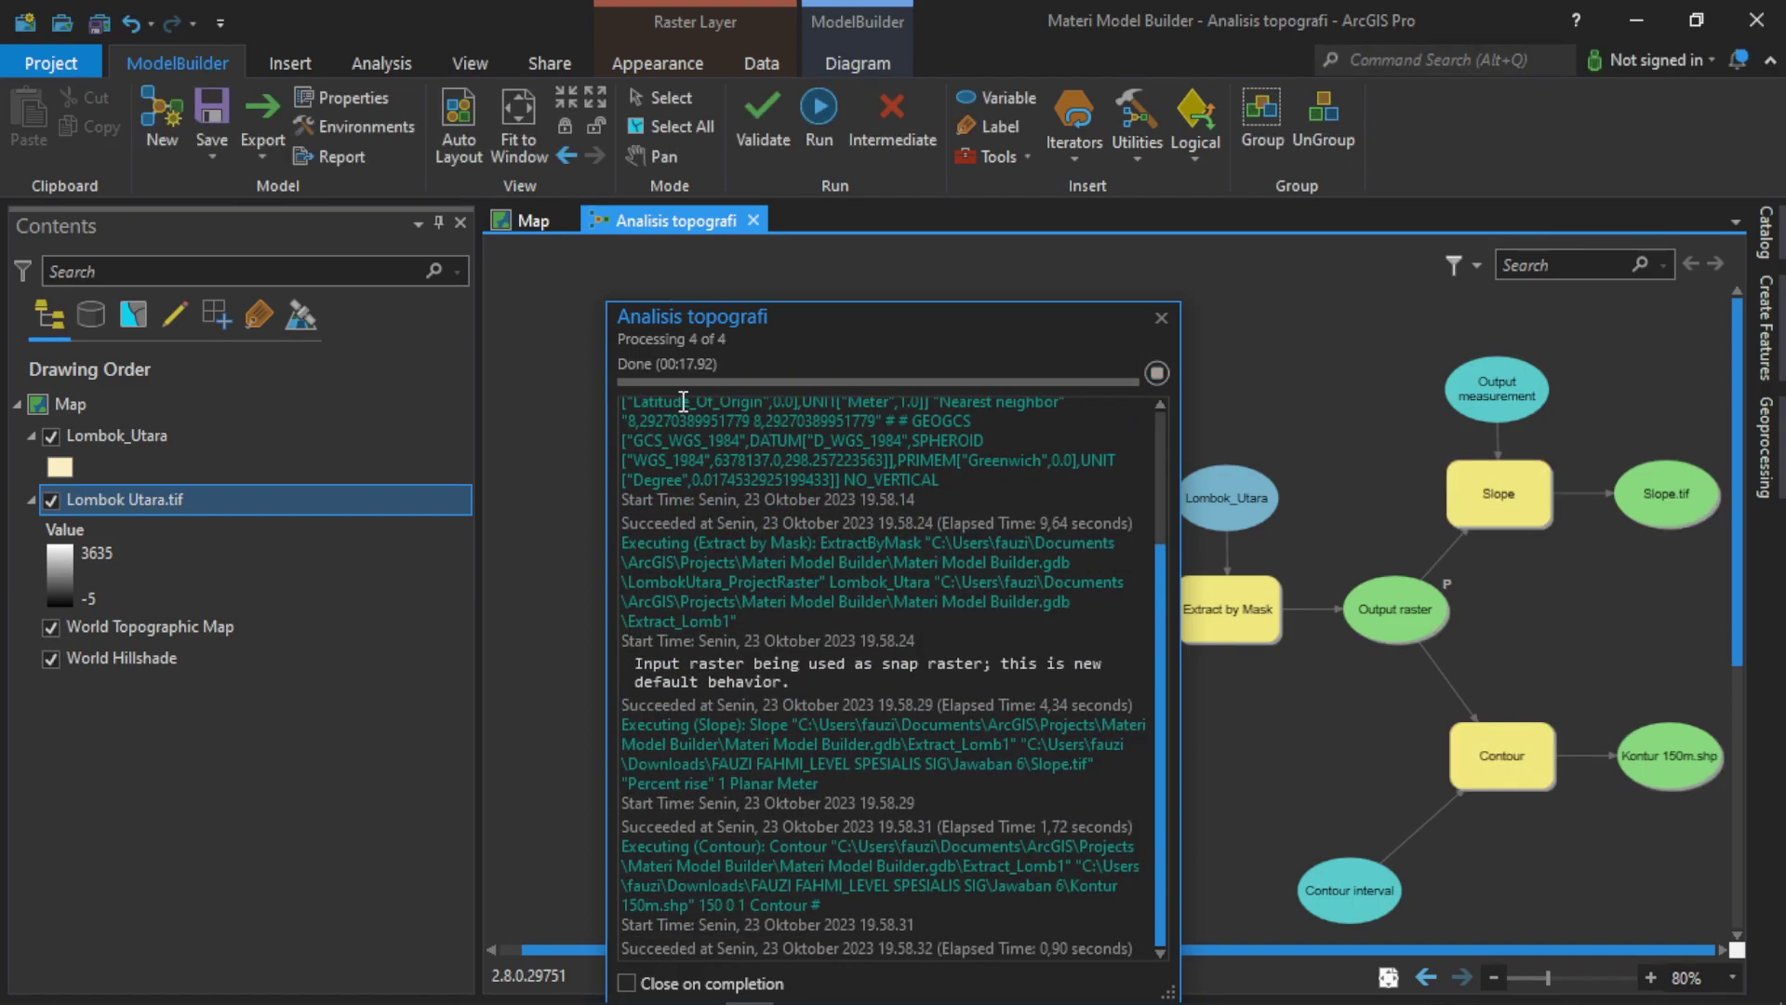
# Close the finished run's messages and add the model outputs Slope.tif and Kontur 150m.shp to the map display.
pyautogui.click(1162, 318)
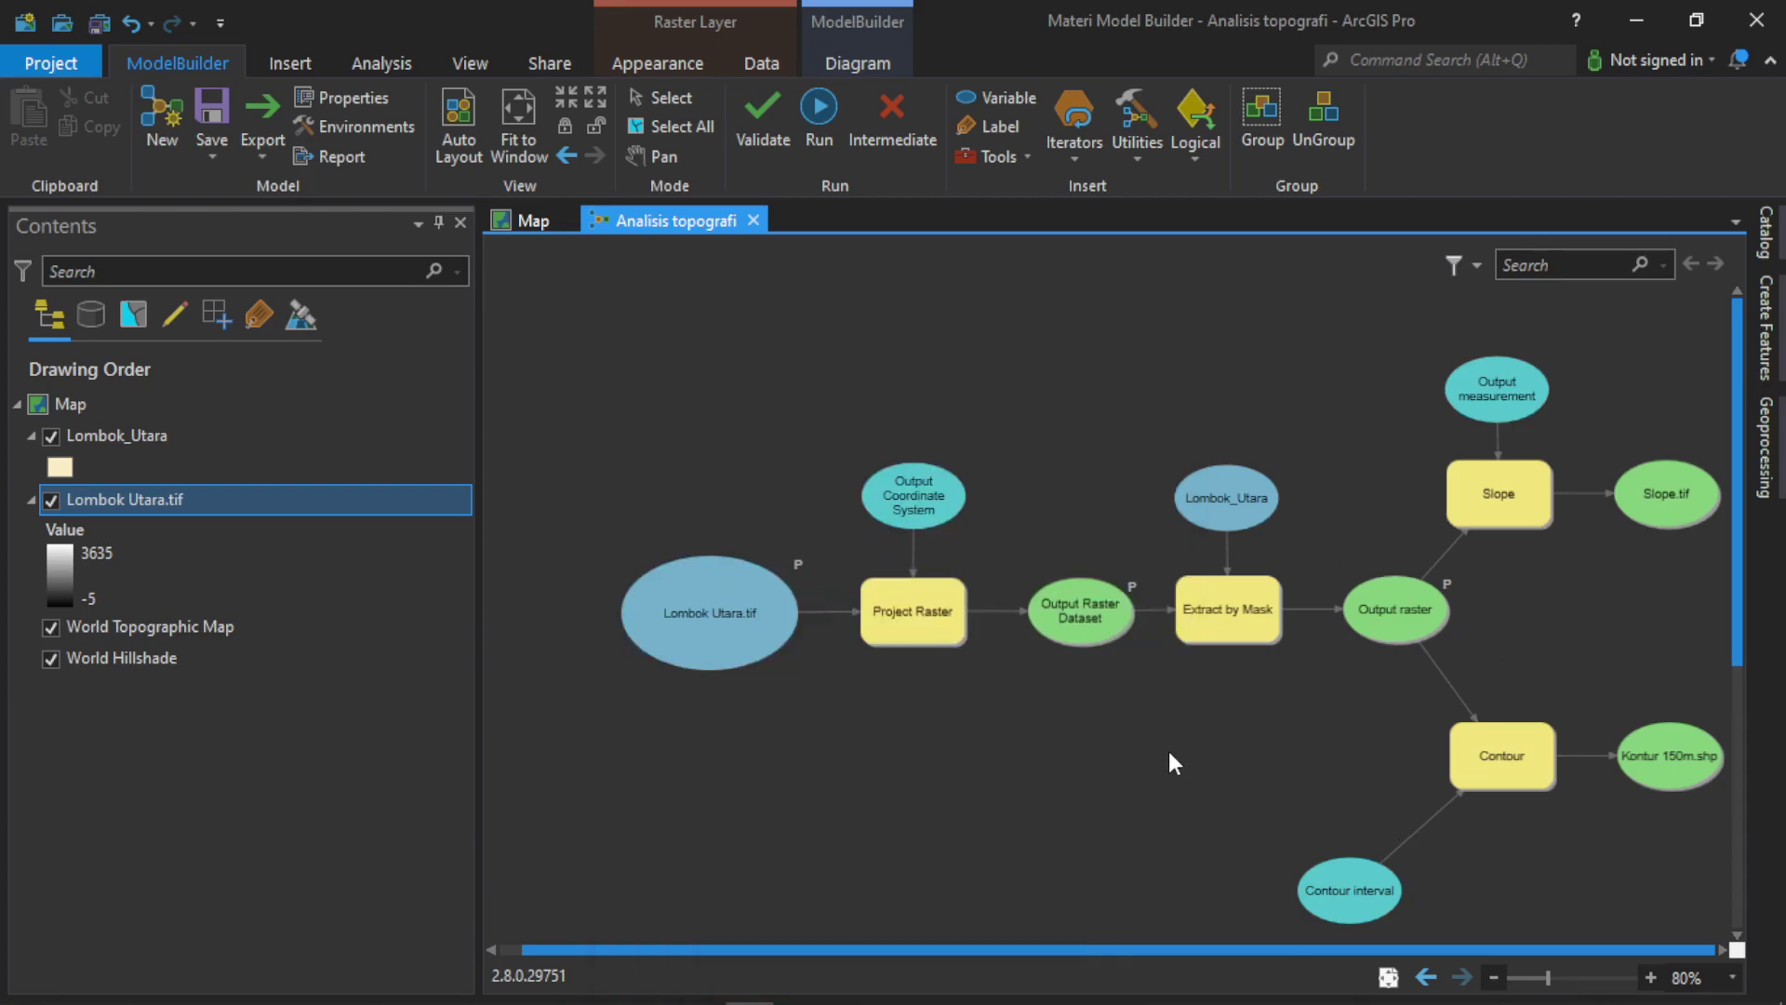
pyautogui.scroll(5, 1261, 657)
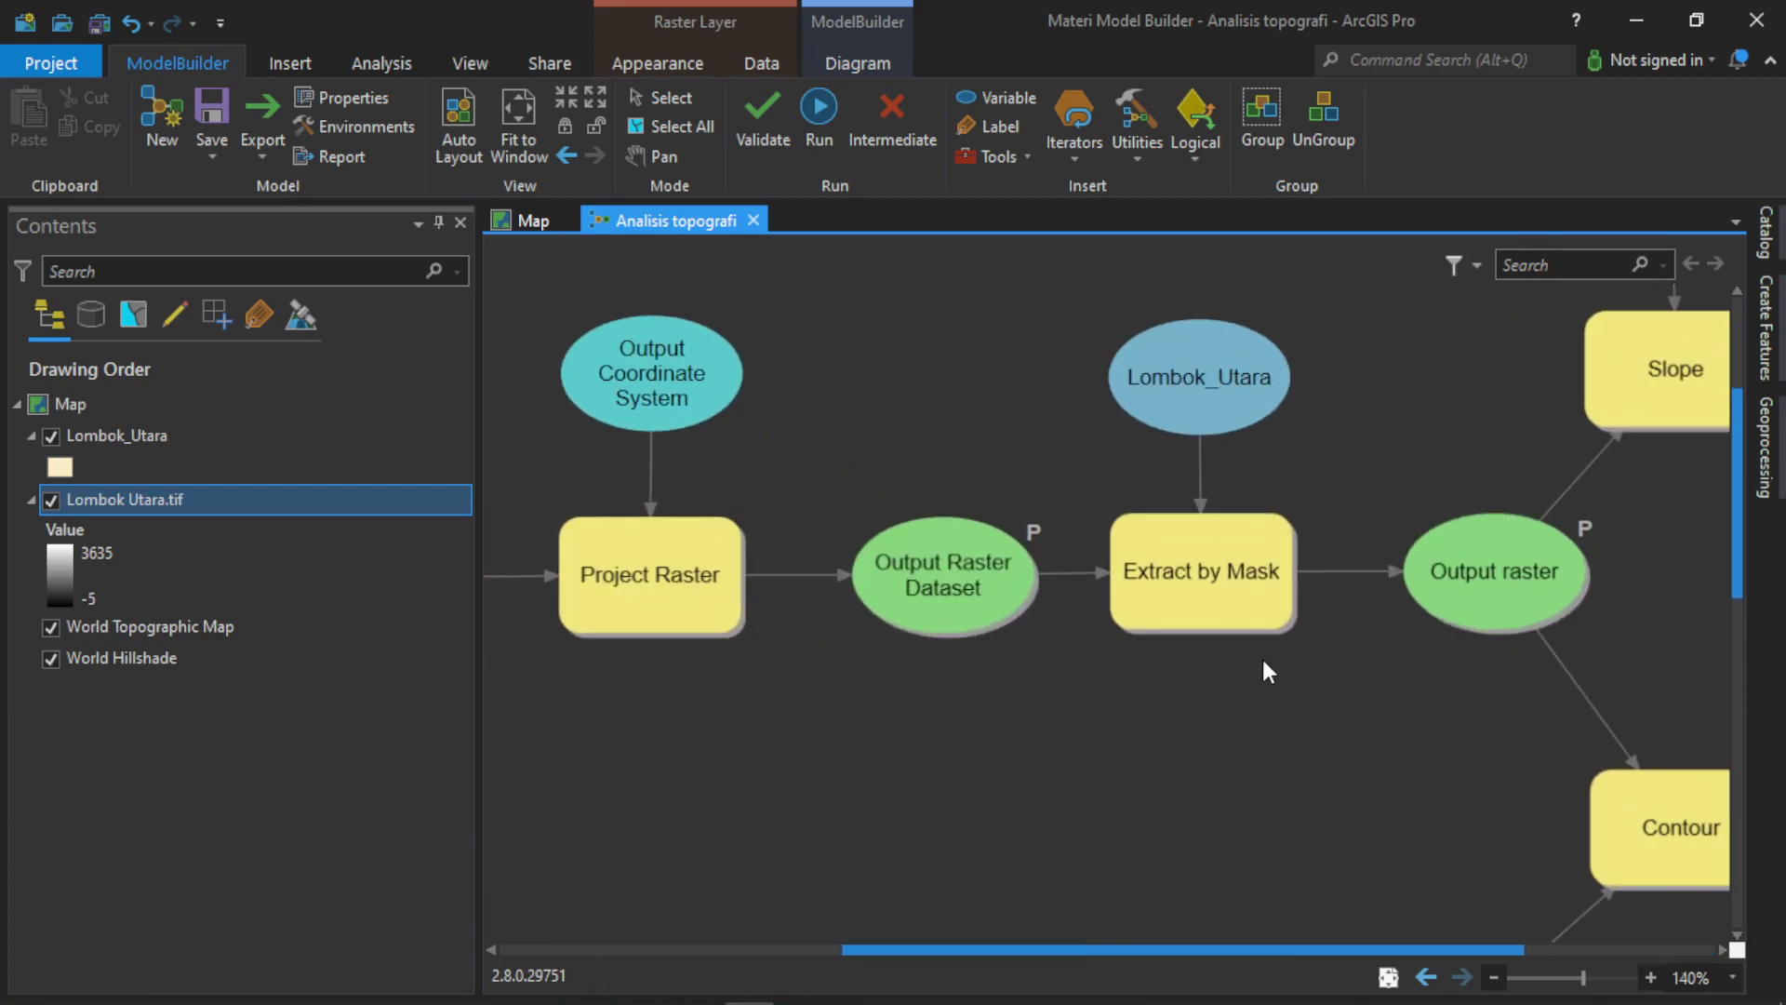
pyautogui.scroll(-3, 1244, 828)
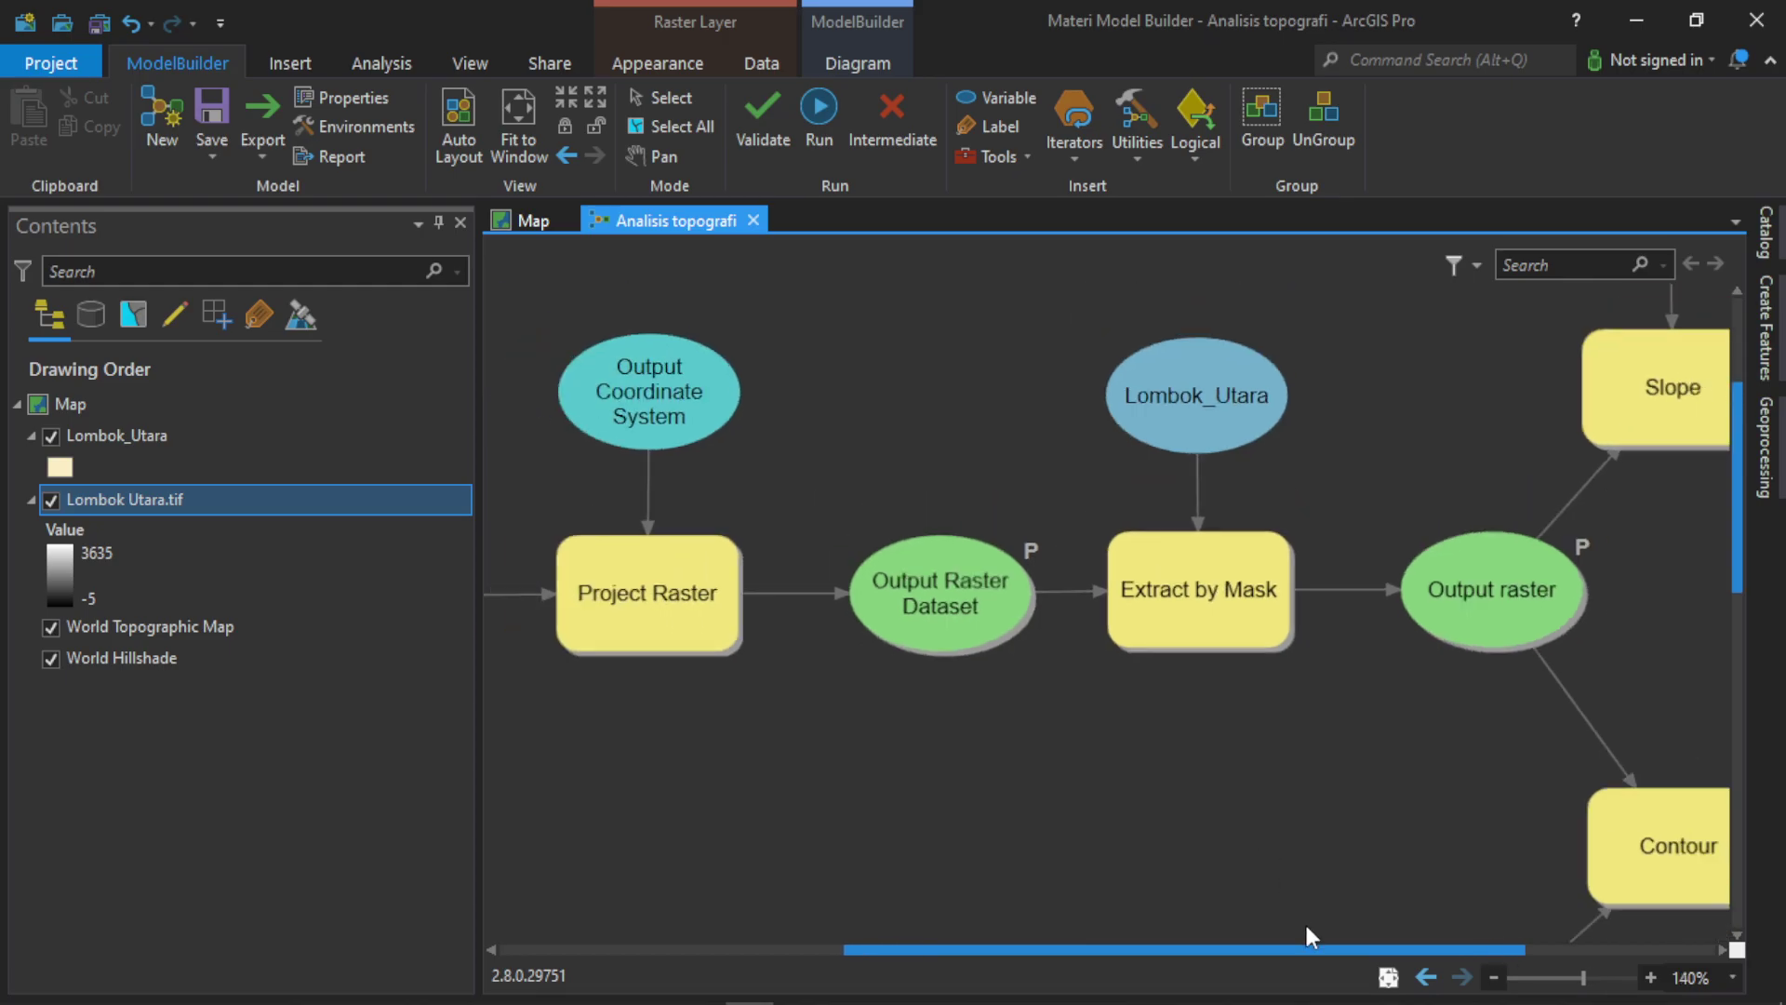
pyautogui.scroll(-2, 1245, 918)
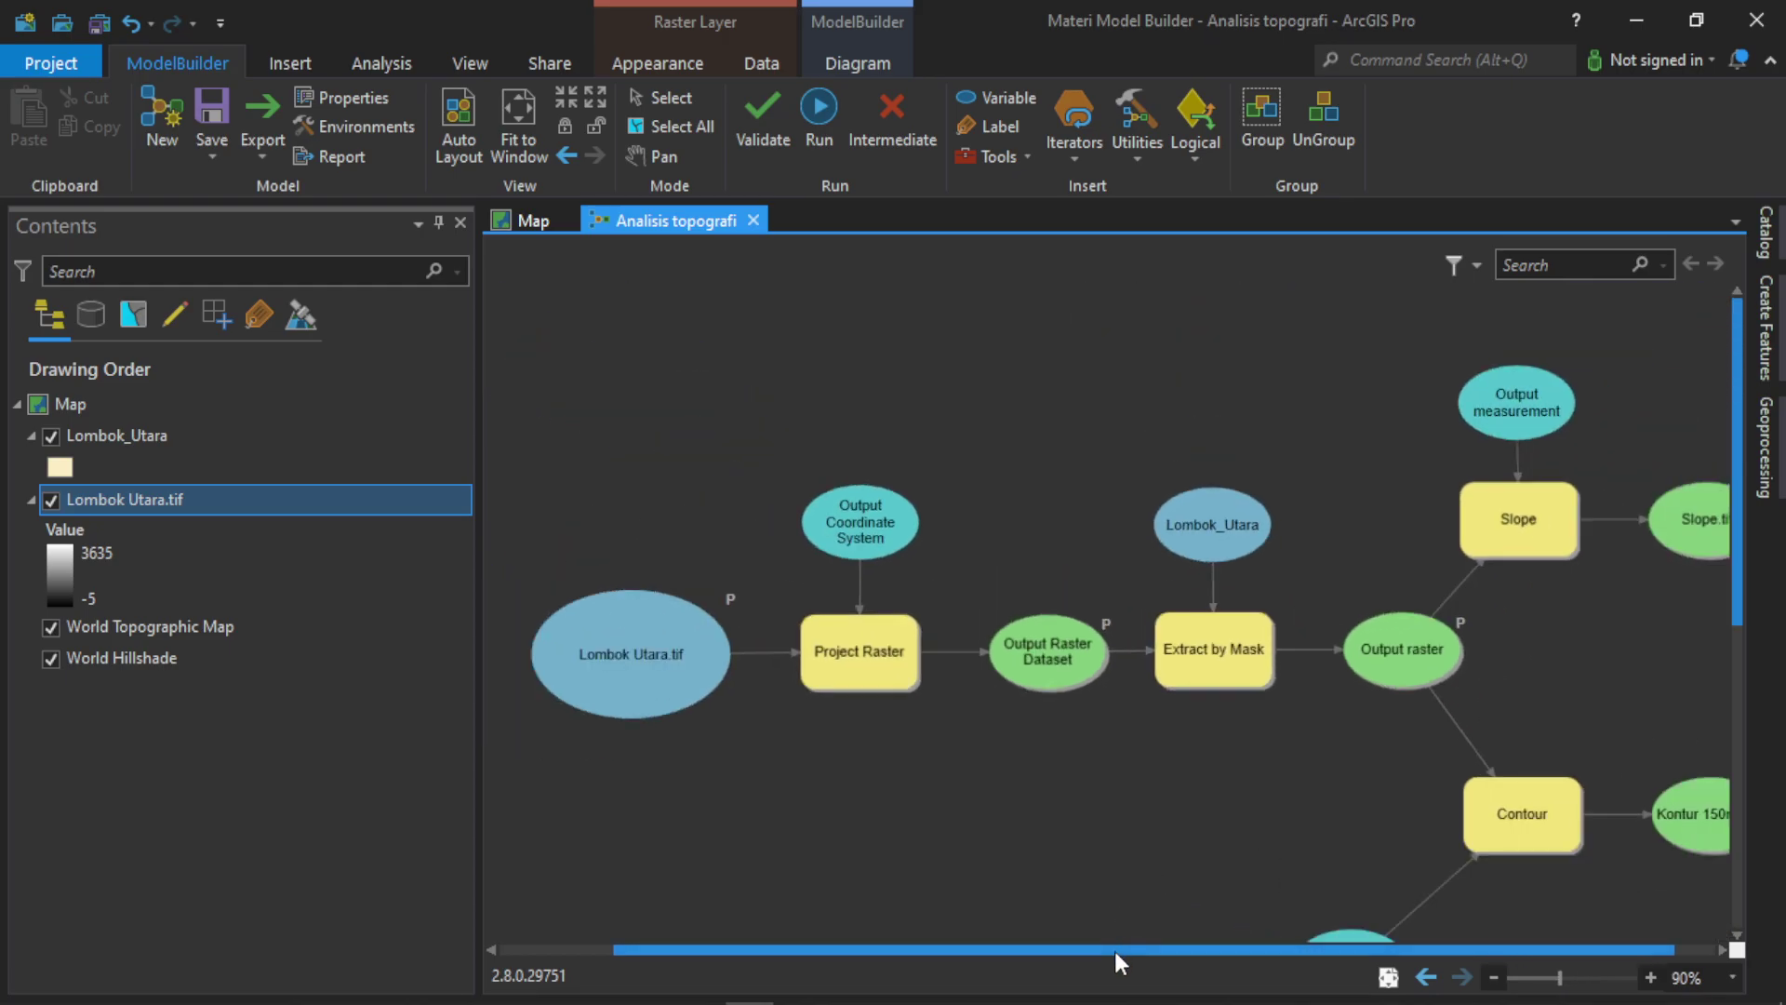
pyautogui.moveTo(1114, 951); pyautogui.dragTo(1514, 954)
pyautogui.scroll(-1, 846, 755)
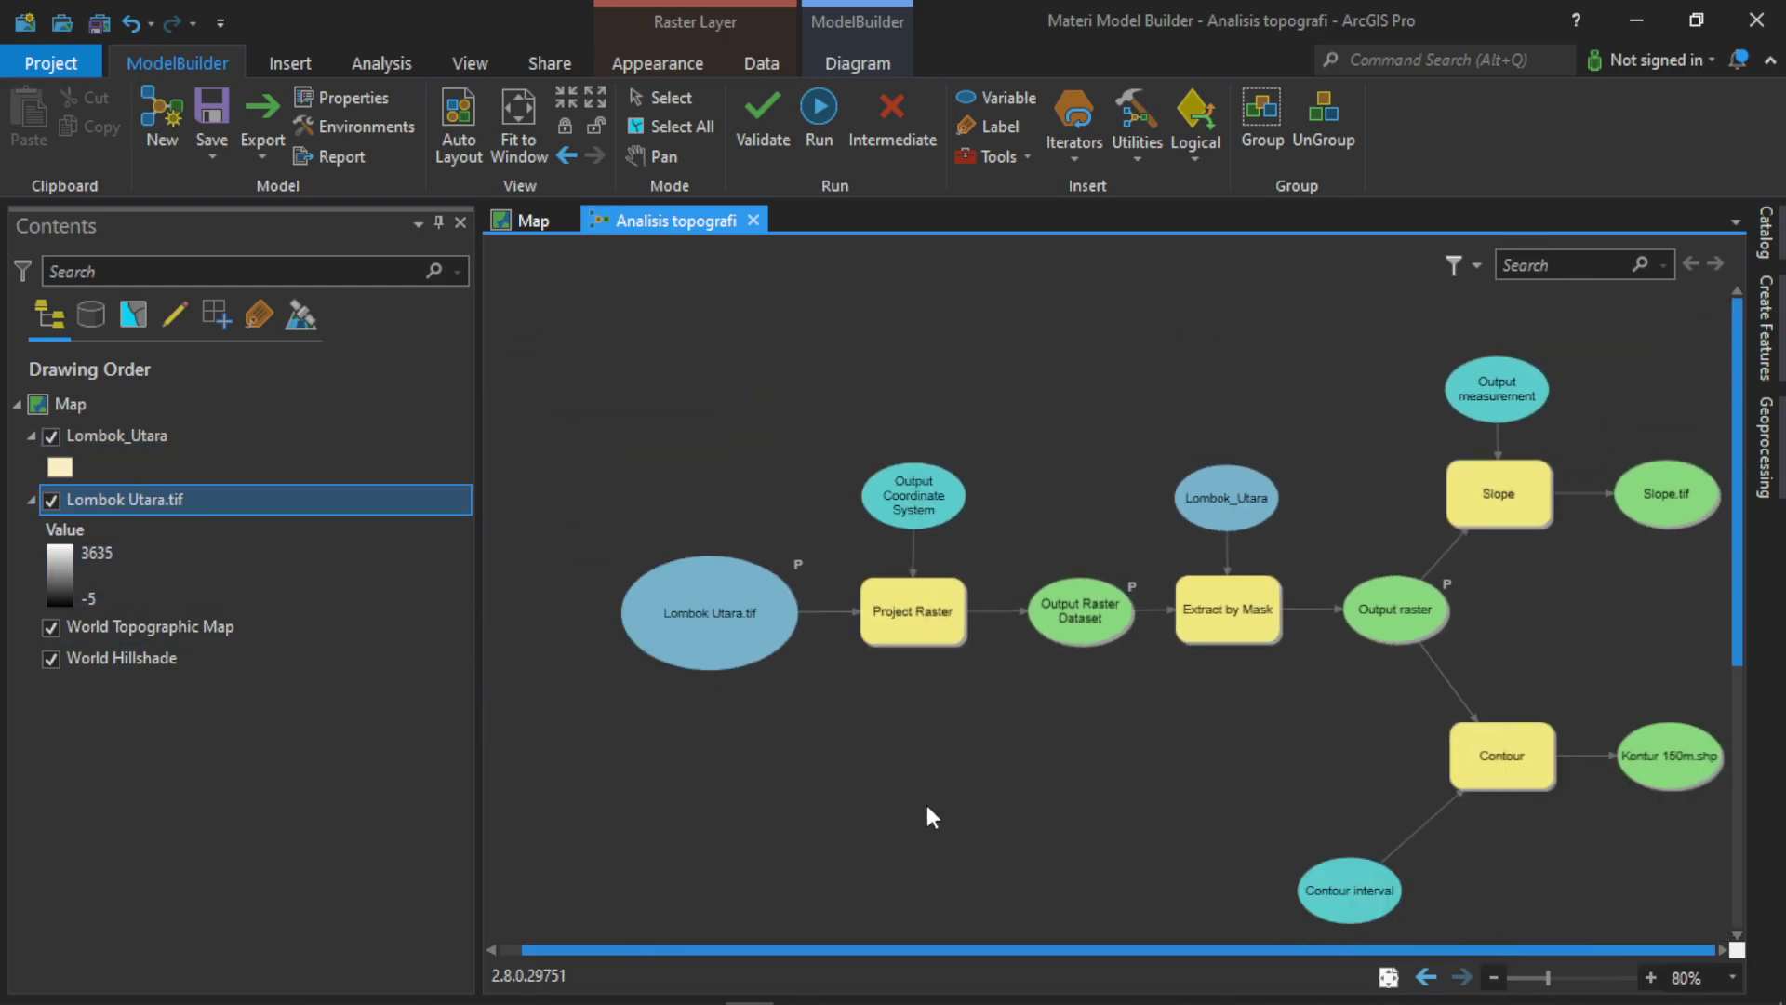
pyautogui.rightClick(1664, 501)
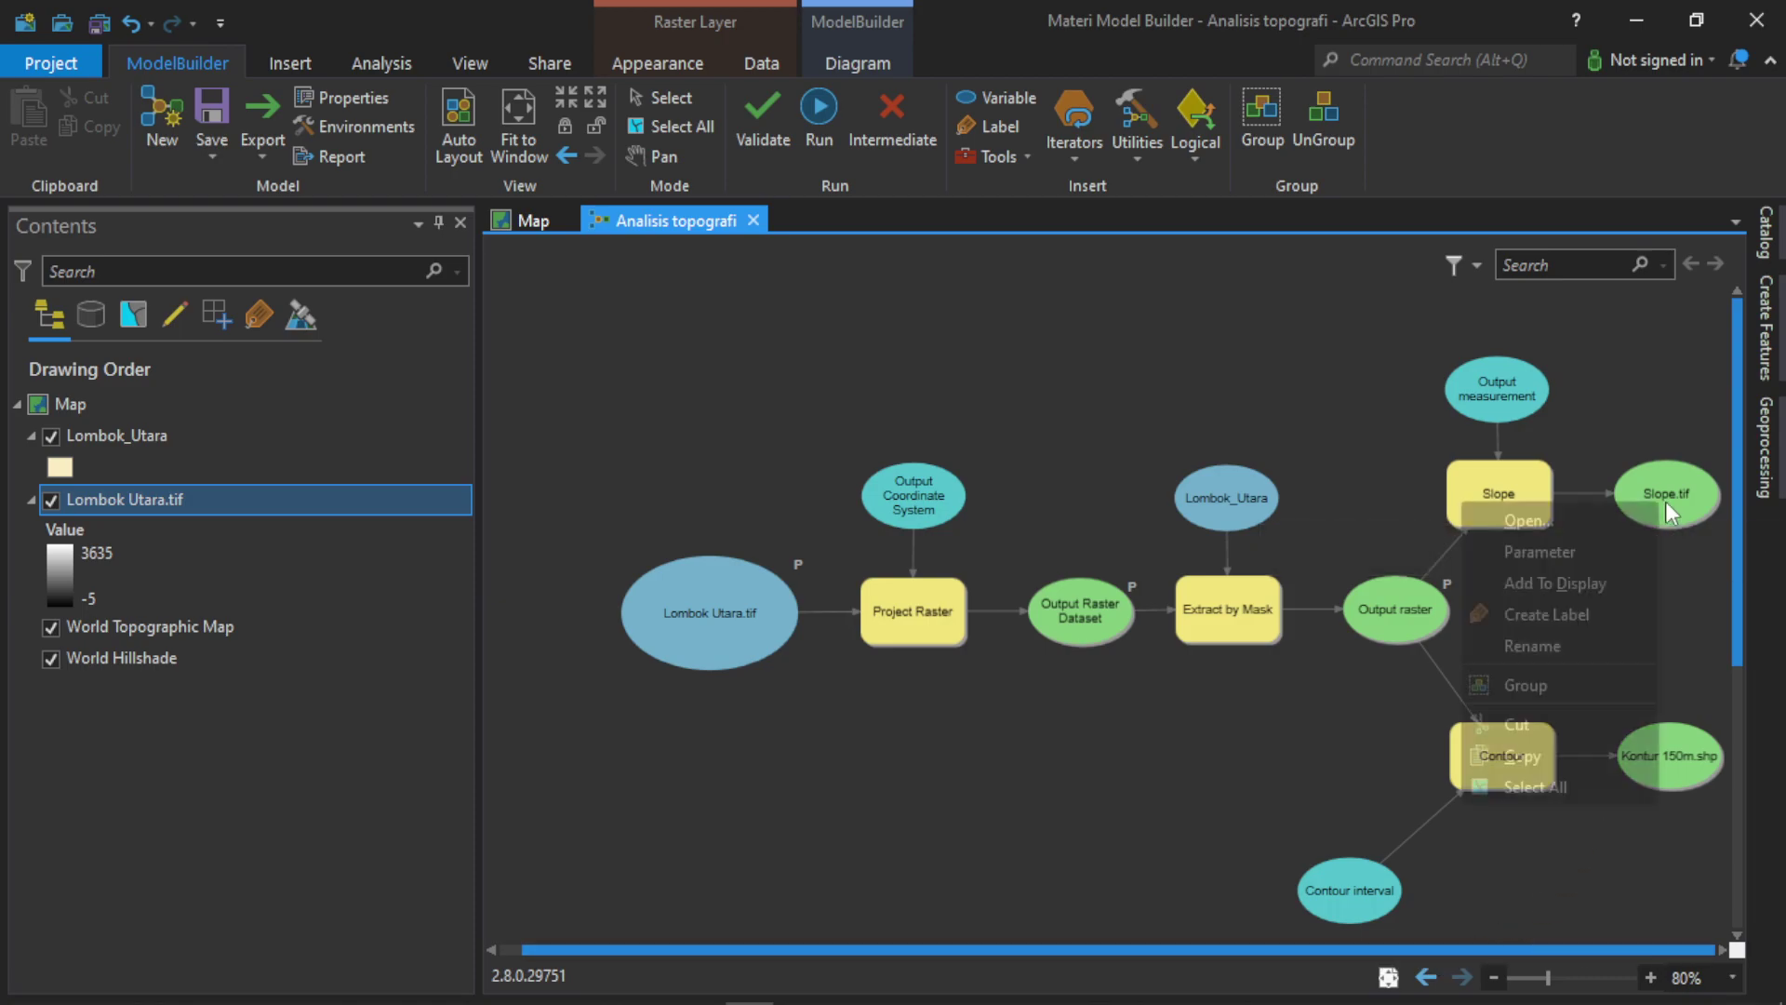
pyautogui.click(1587, 586)
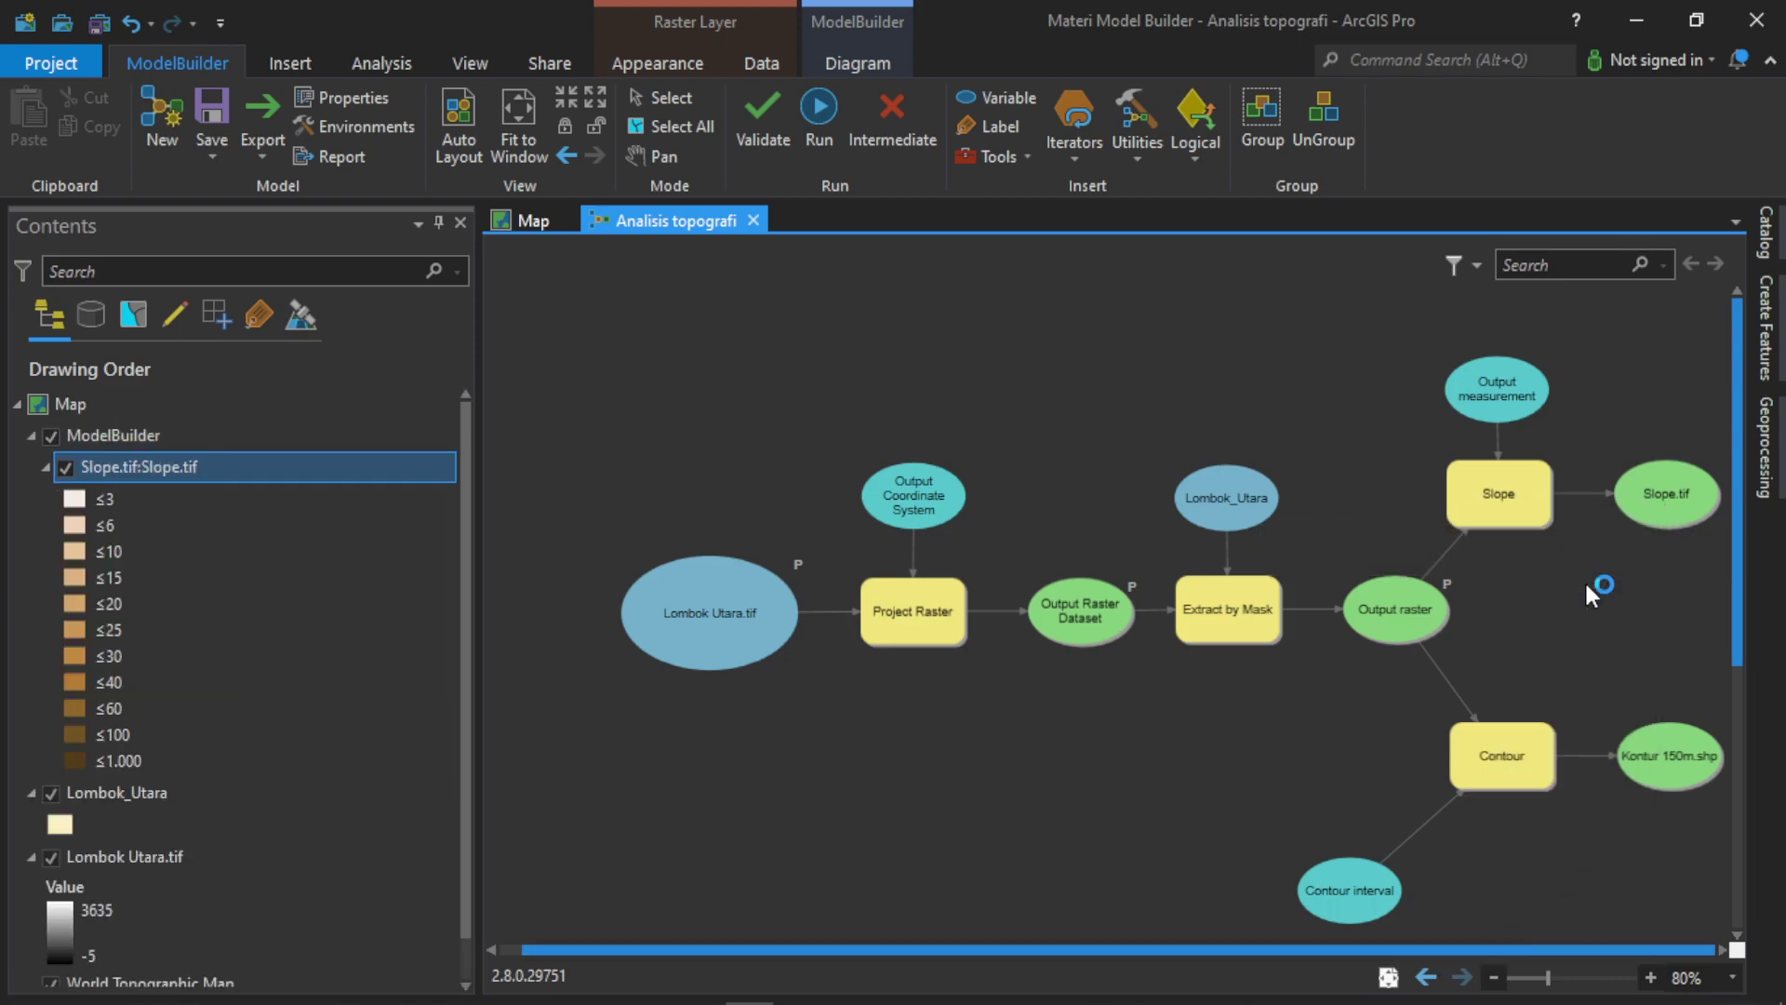
pyautogui.rightClick(1663, 765)
pyautogui.click(1542, 532)
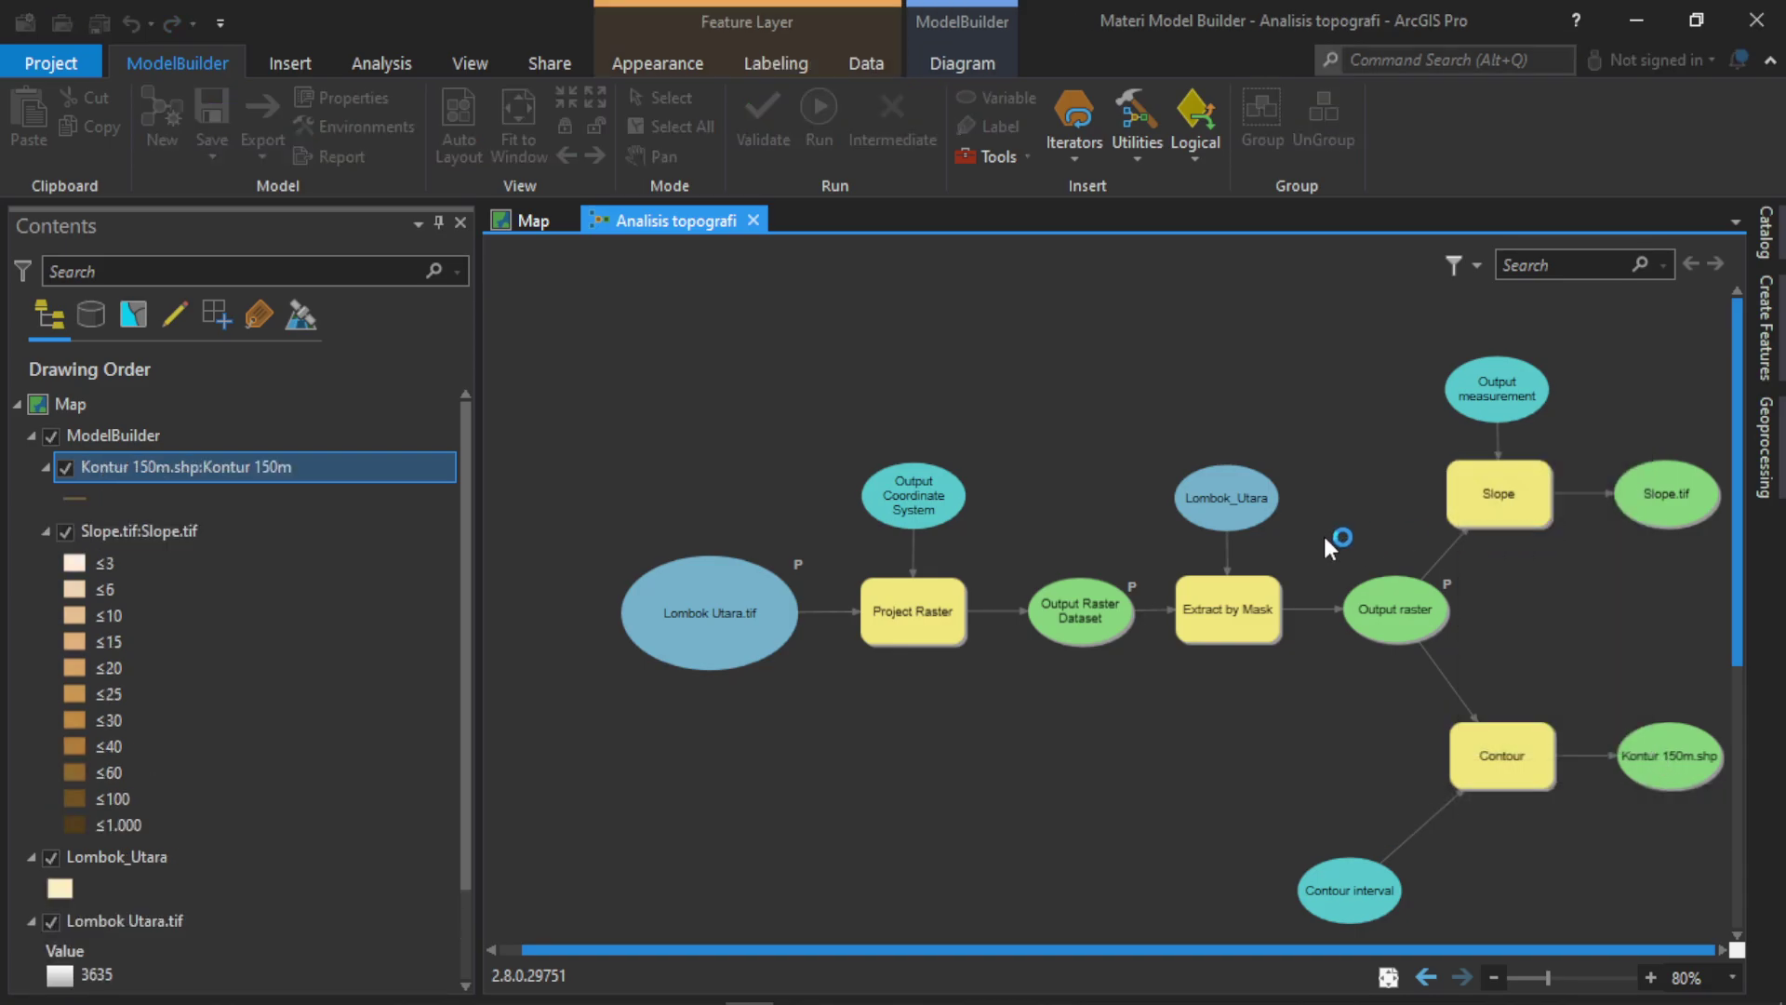
# In the map, symbolize the Slope.tif layer as Stretch with the green-yellow-red color scheme.
pyautogui.click(507, 218)
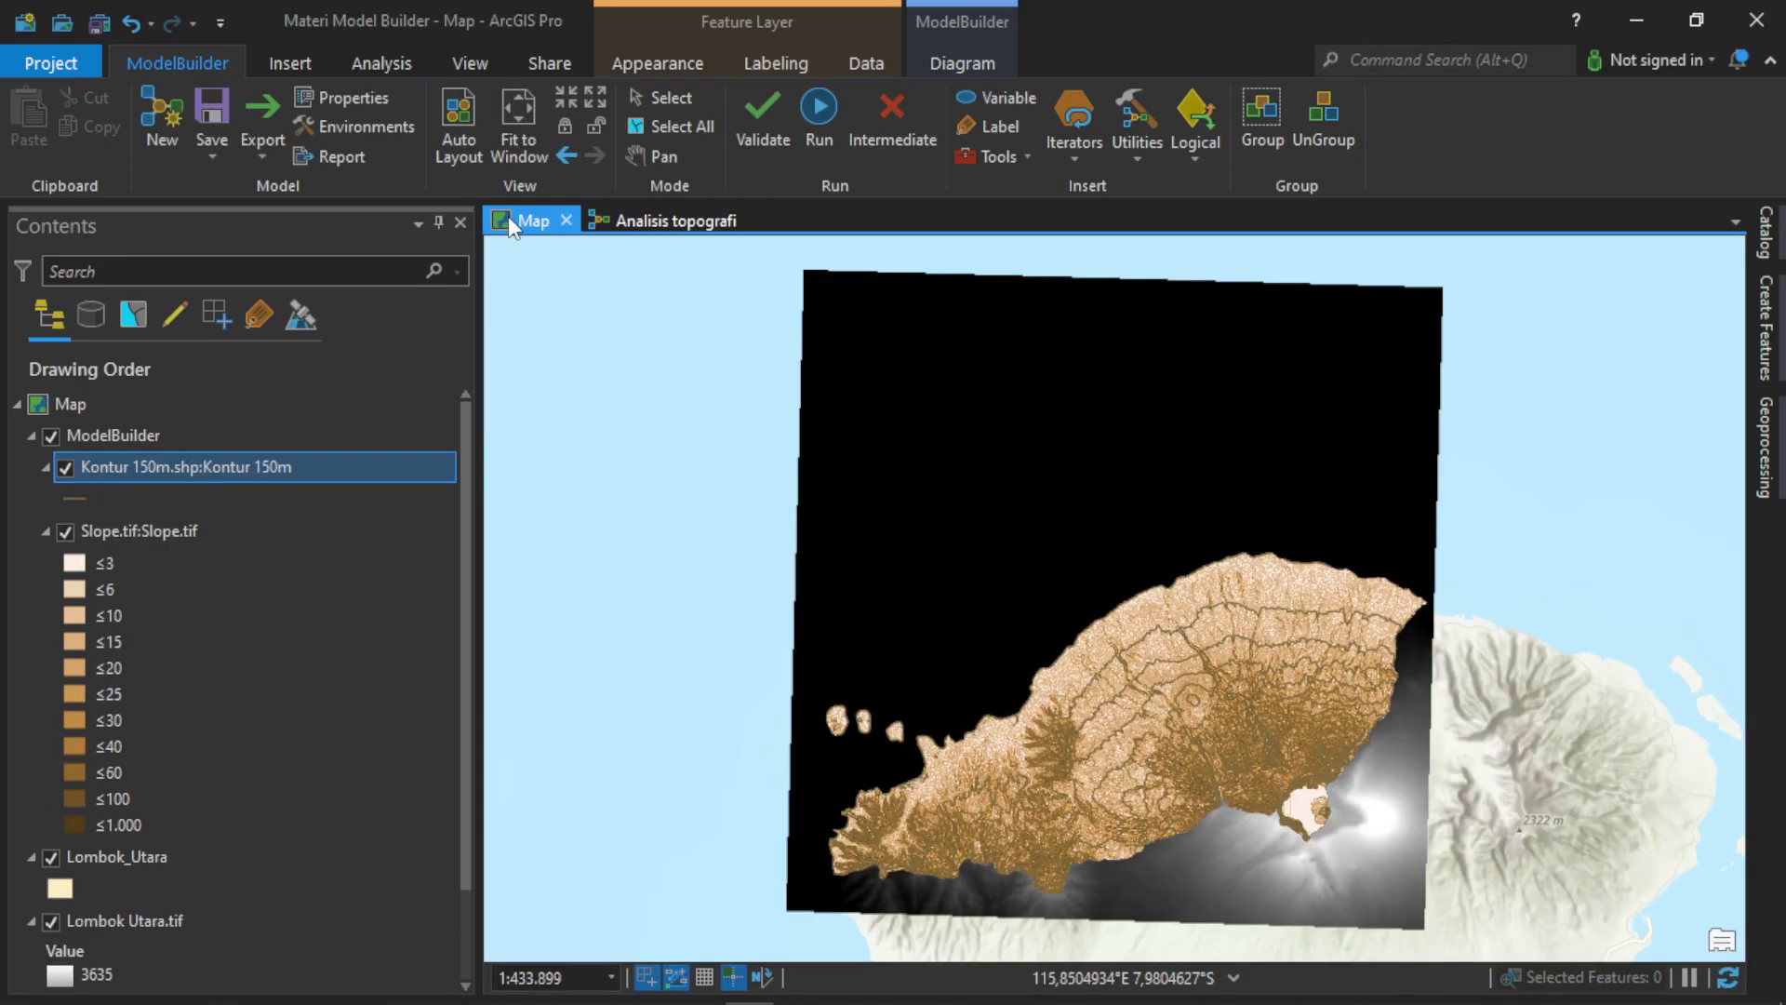
pyautogui.rightClick(156, 533)
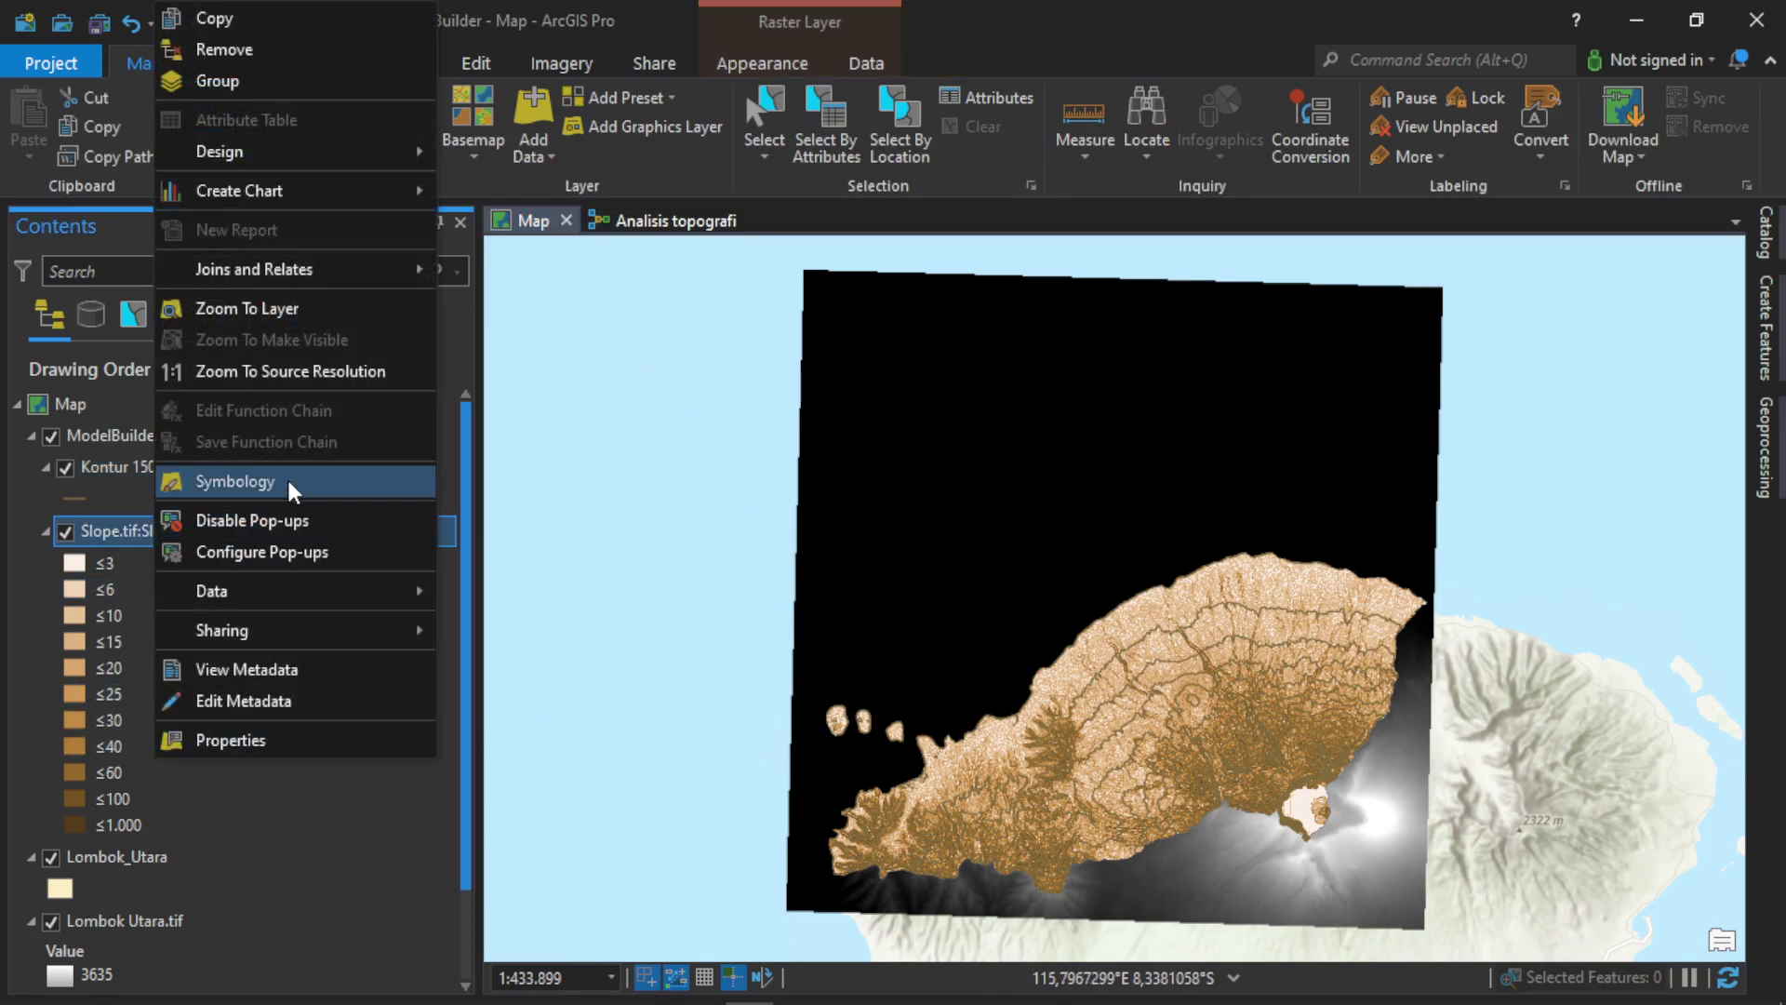
pyautogui.click(235, 481)
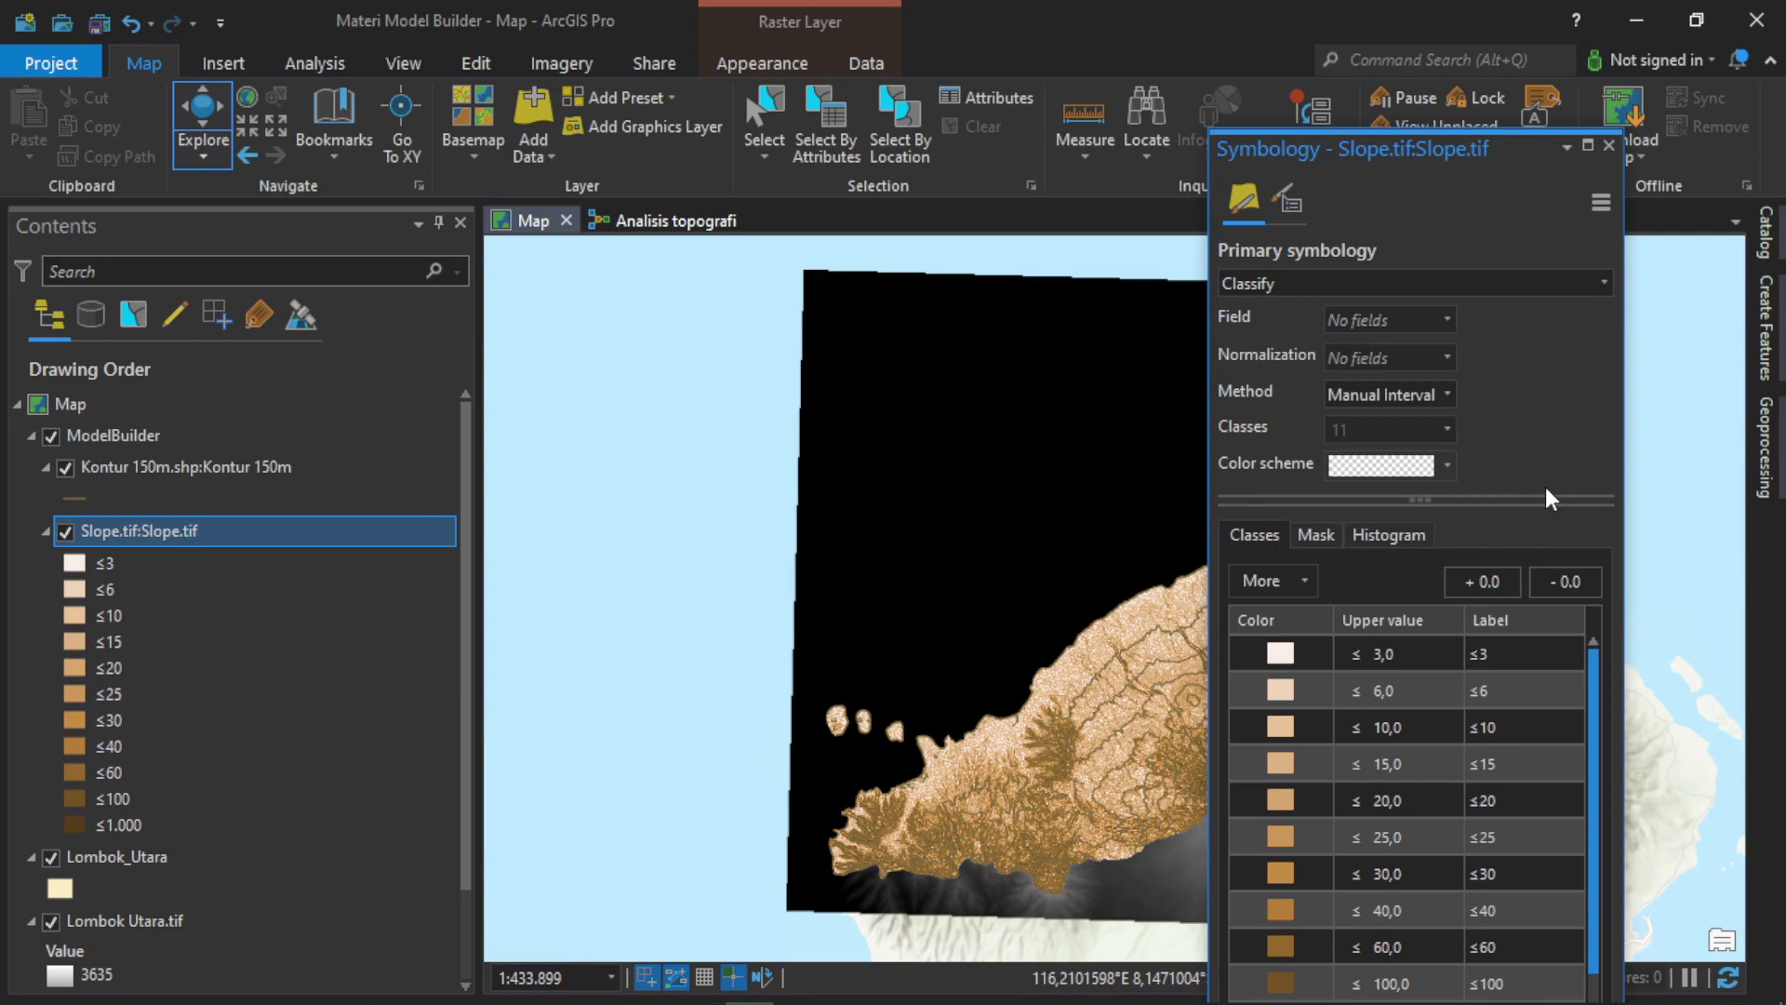
pyautogui.click(1602, 289)
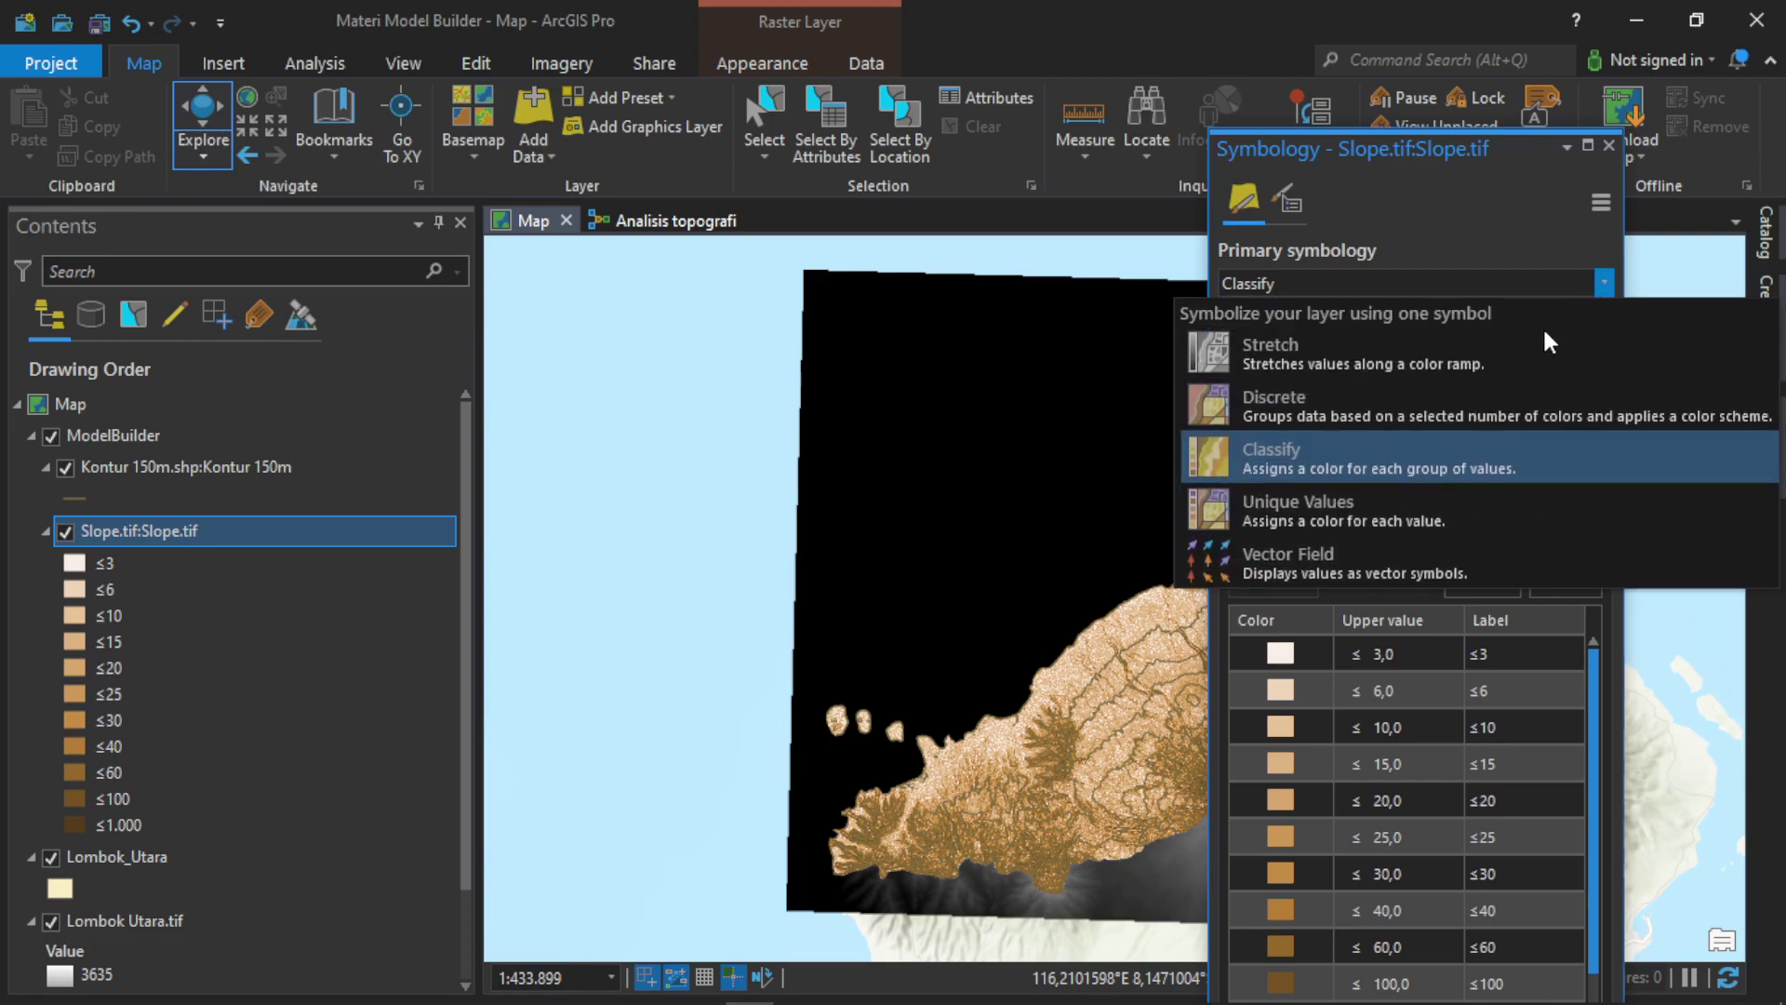
pyautogui.click(1415, 370)
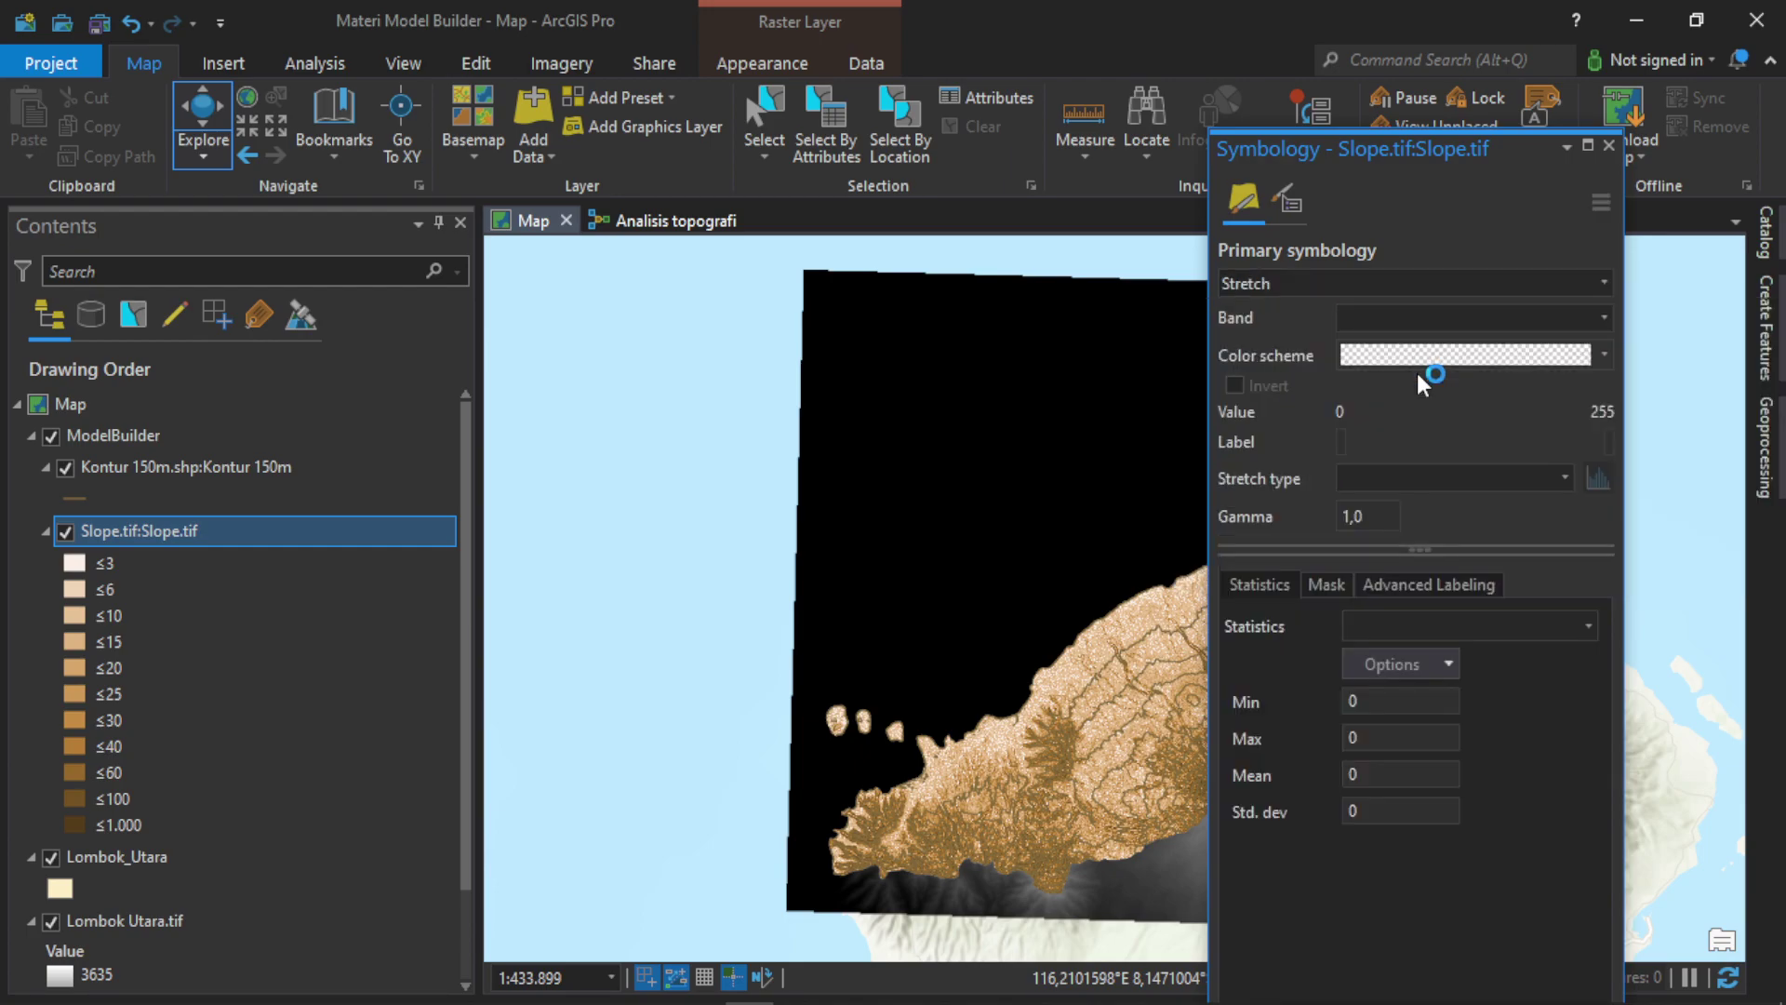
pyautogui.click(1603, 354)
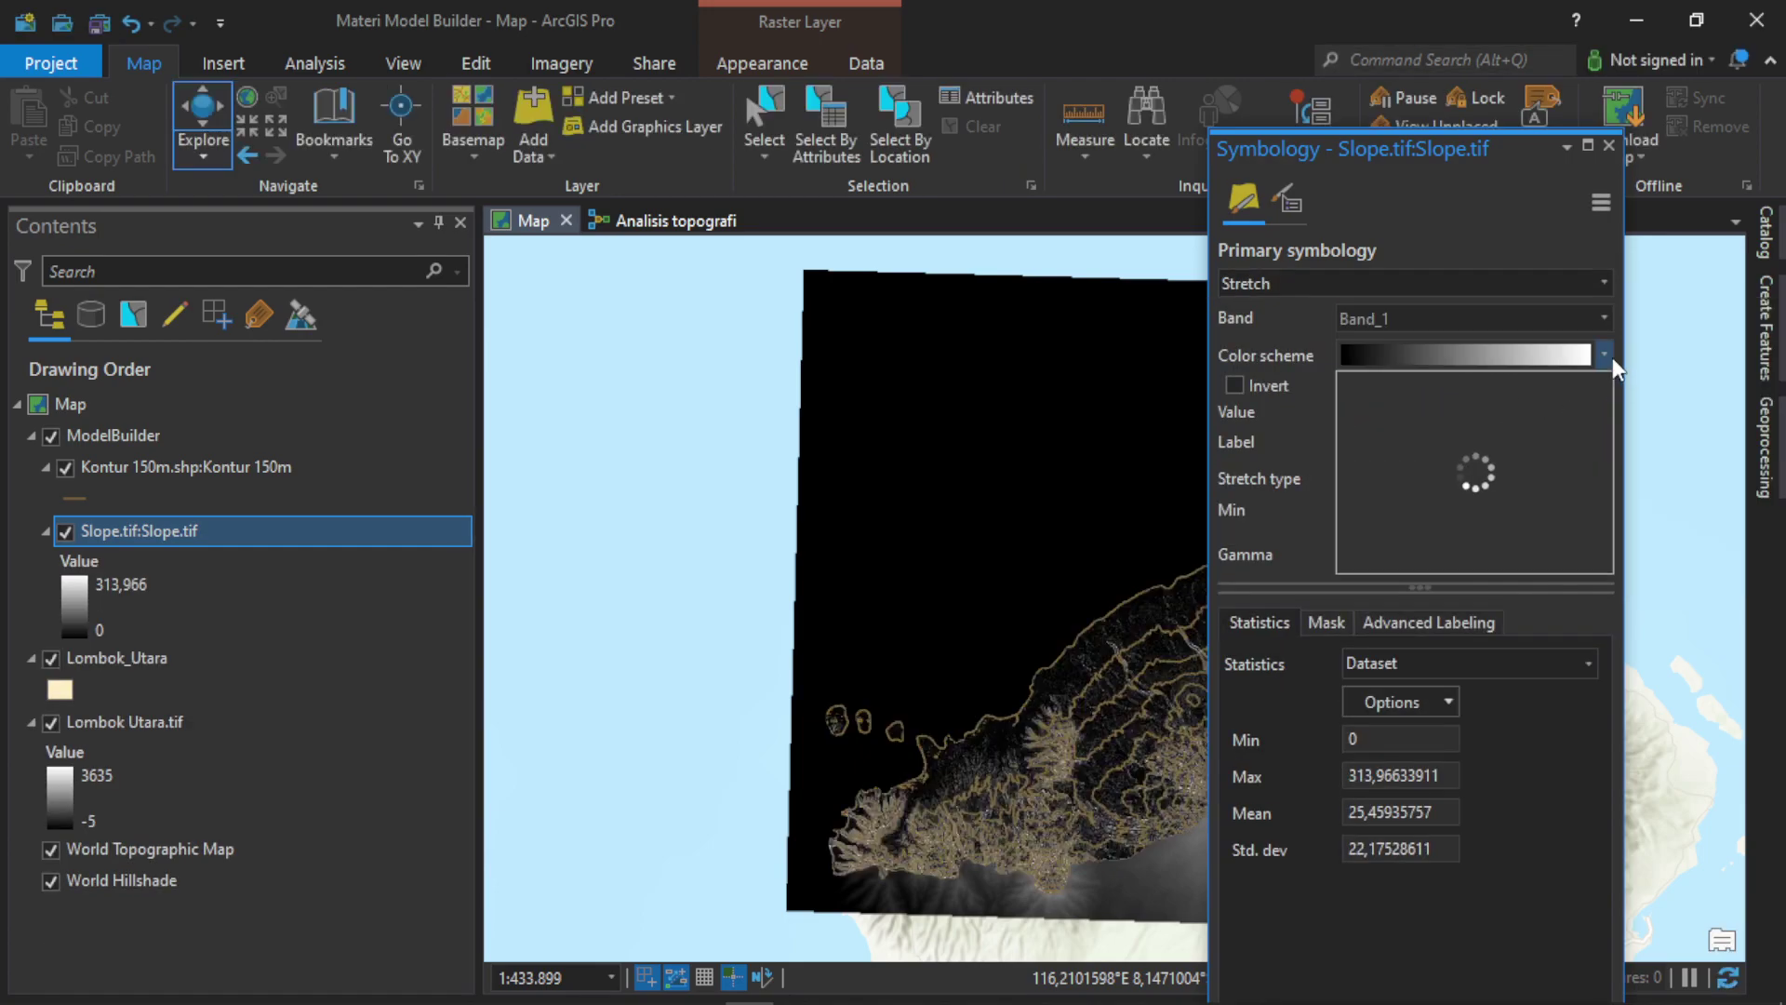
pyautogui.scroll(-1, 1525, 483)
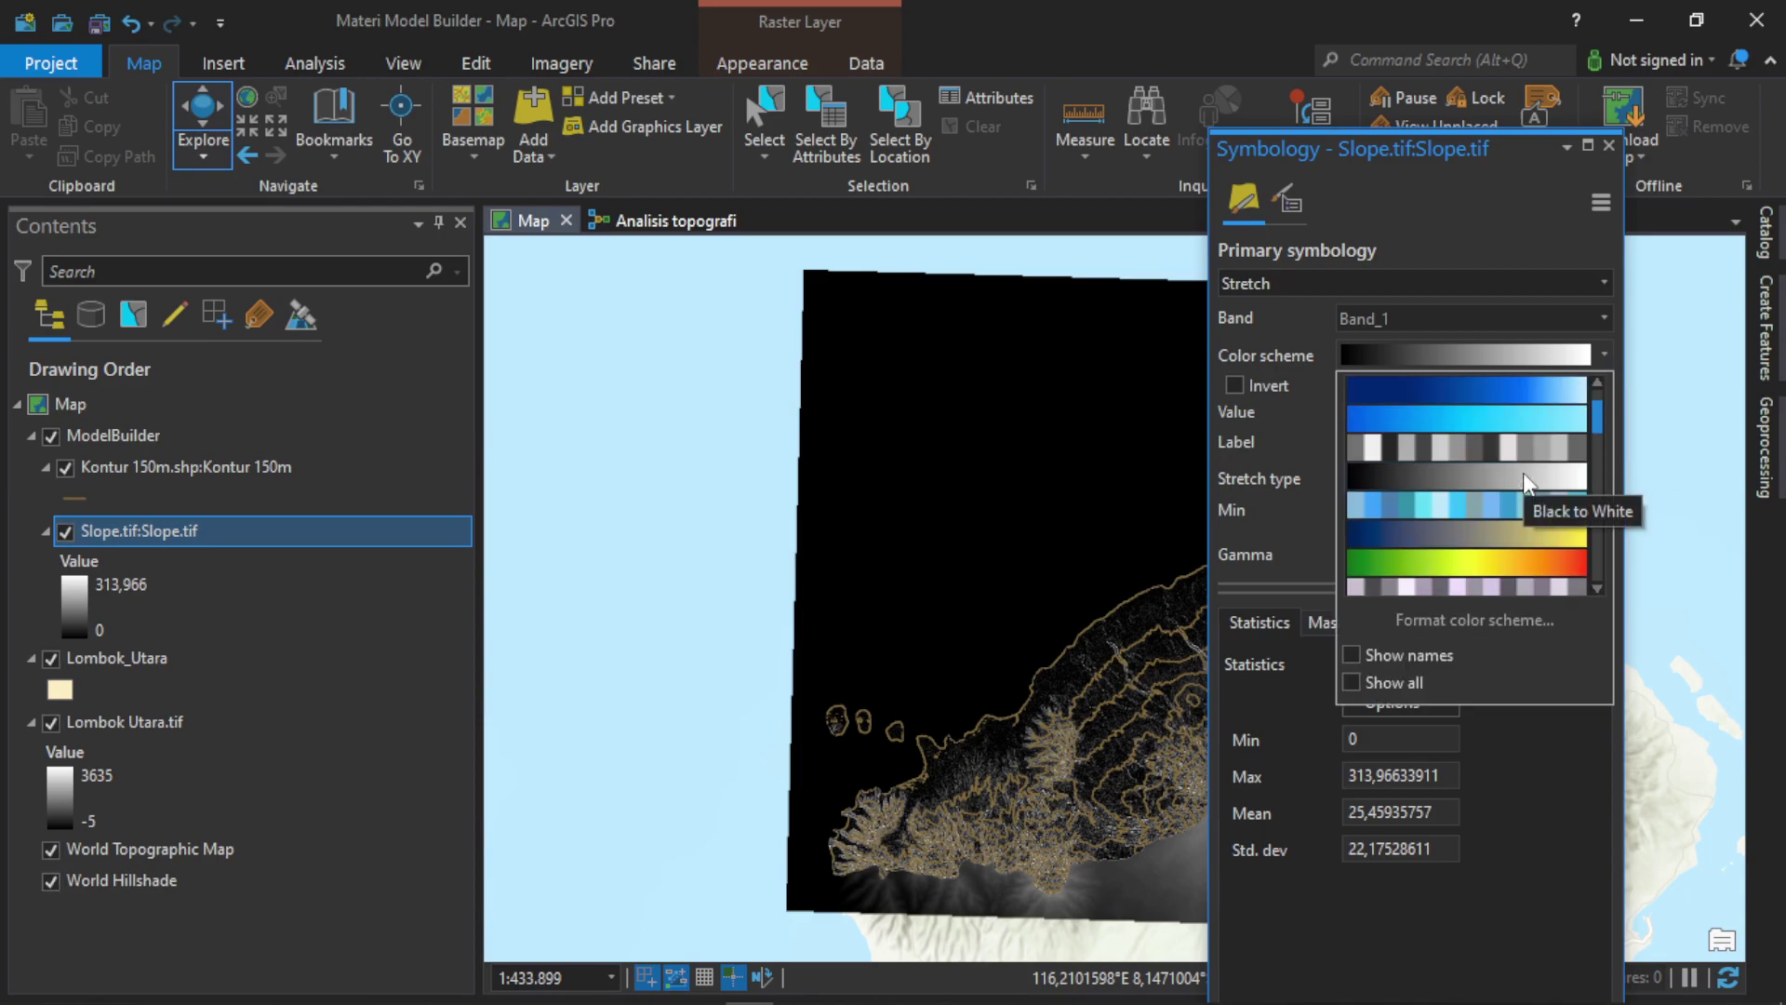
pyautogui.click(1523, 567)
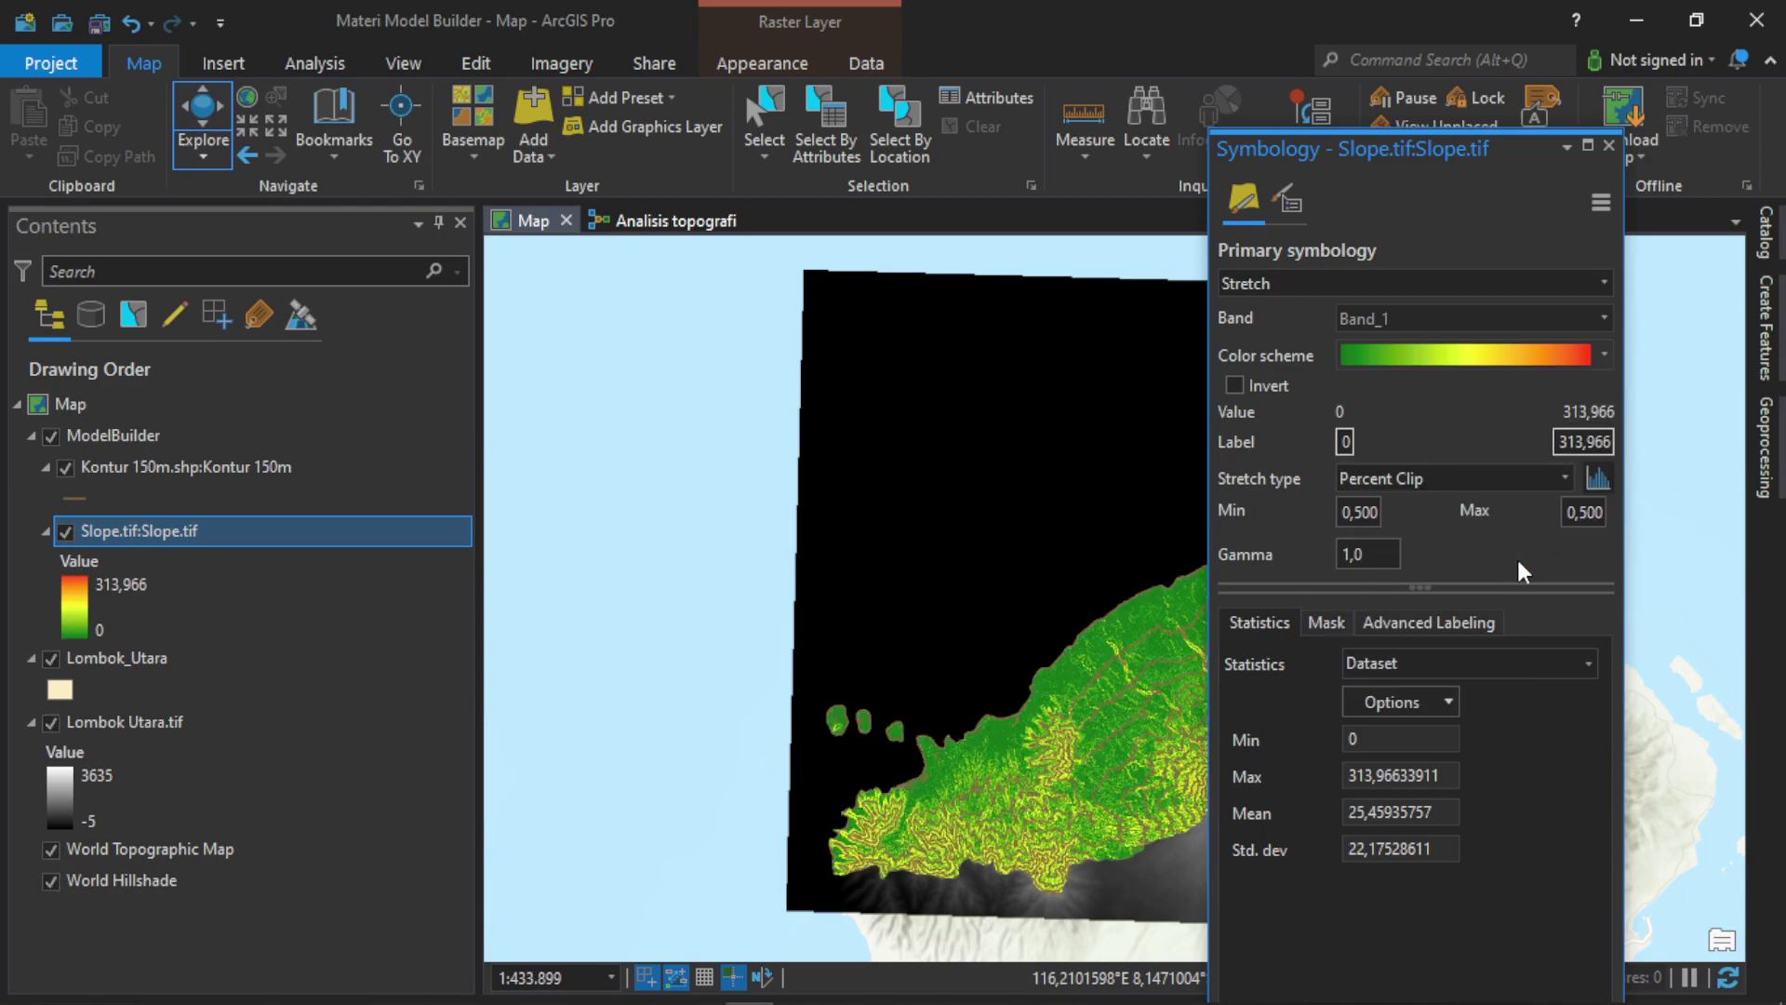
pyautogui.click(1608, 149)
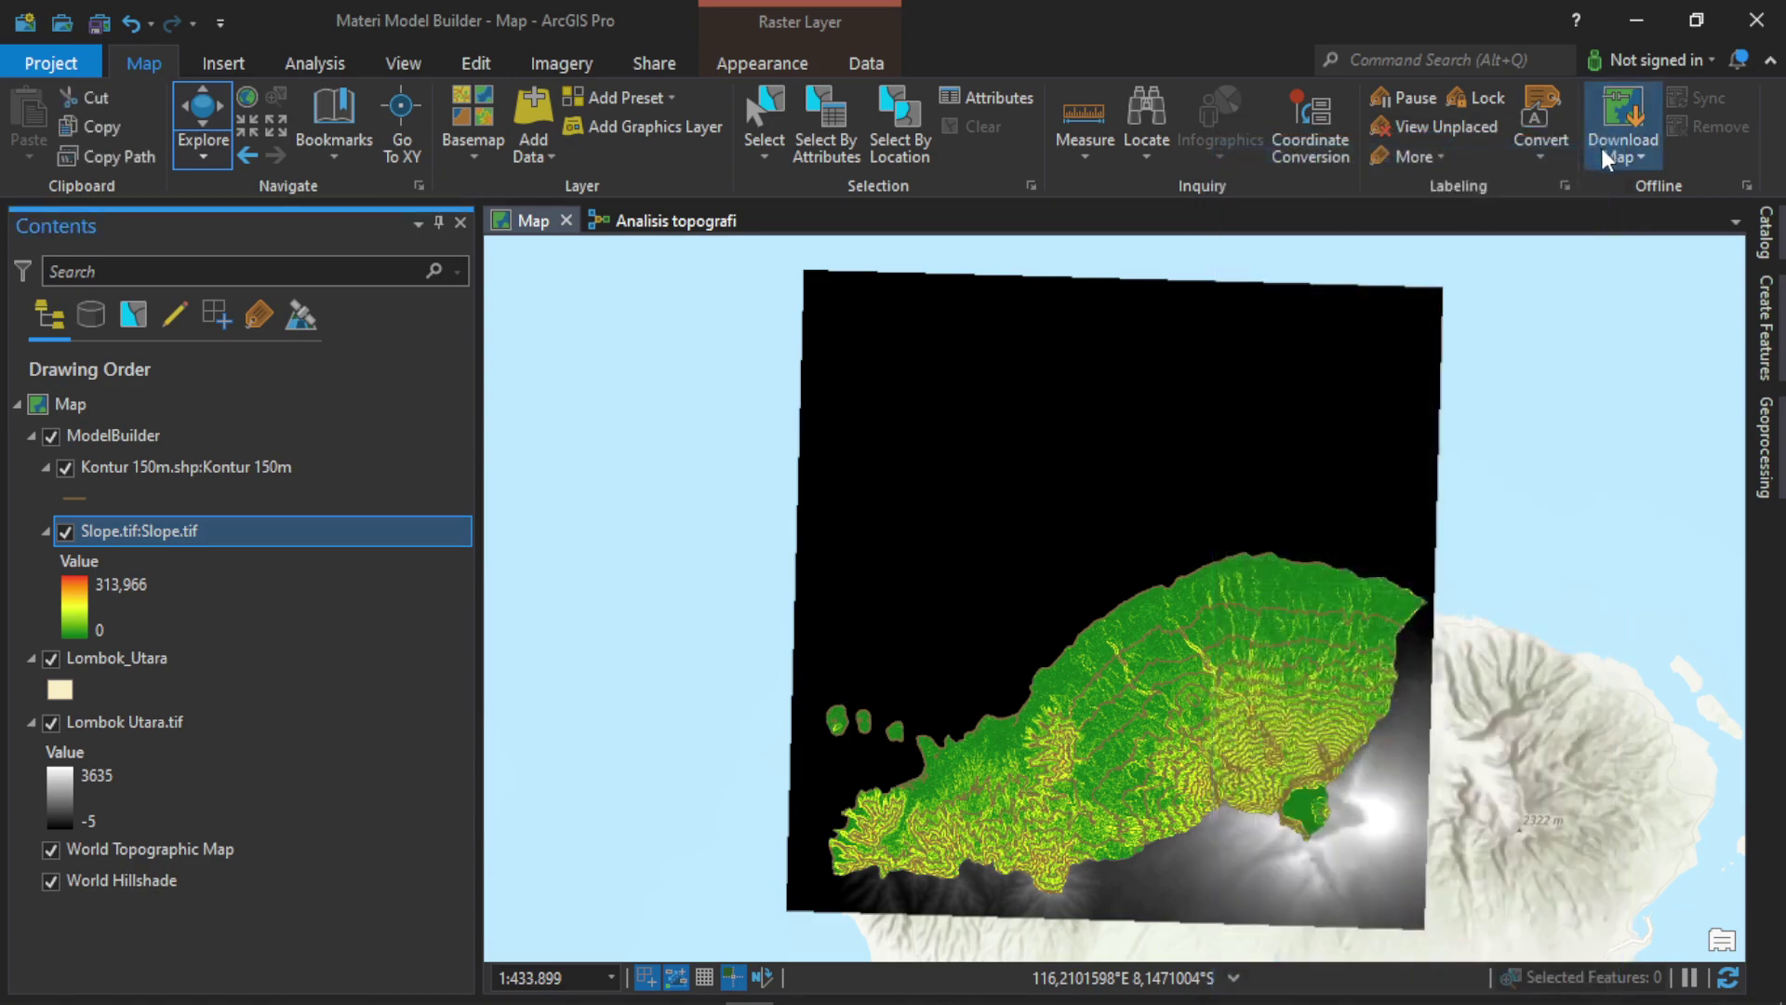
# Hide the Lombok Utara.tif elevation layer and inspect the slope and contour results up close.
pyautogui.click(51, 725)
pyautogui.click(51, 724)
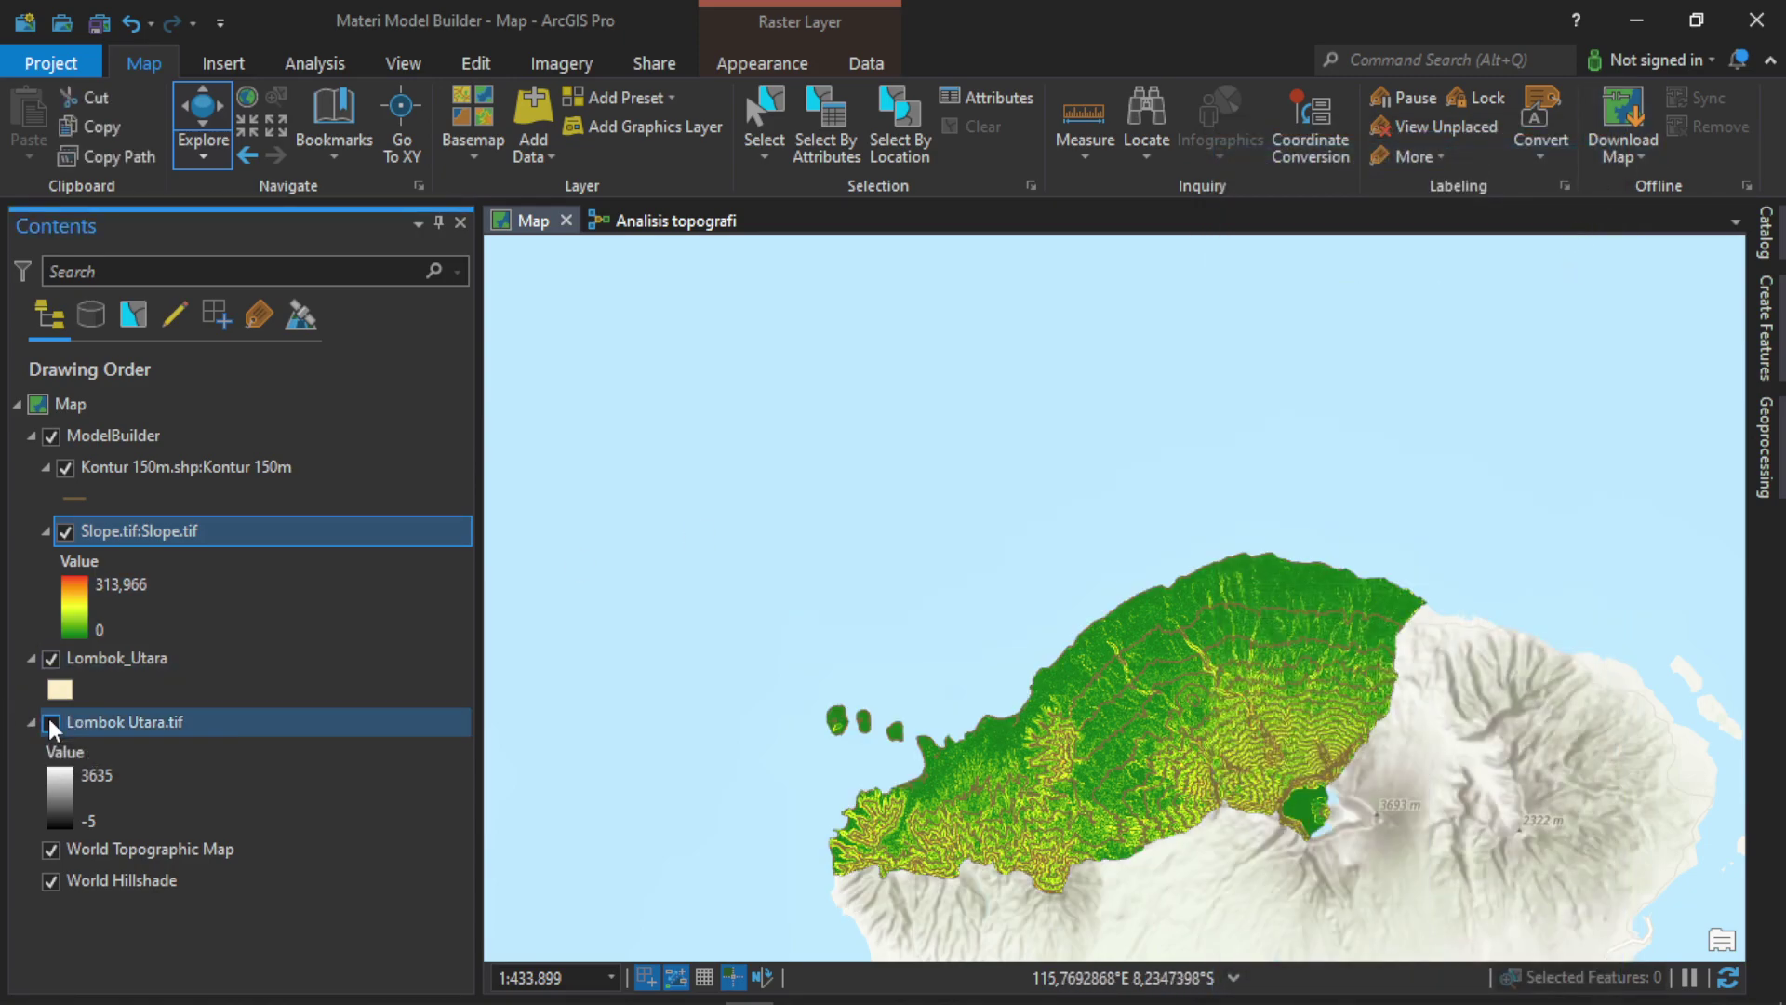
pyautogui.scroll(2, 1151, 795)
pyautogui.scroll(2, 1150, 795)
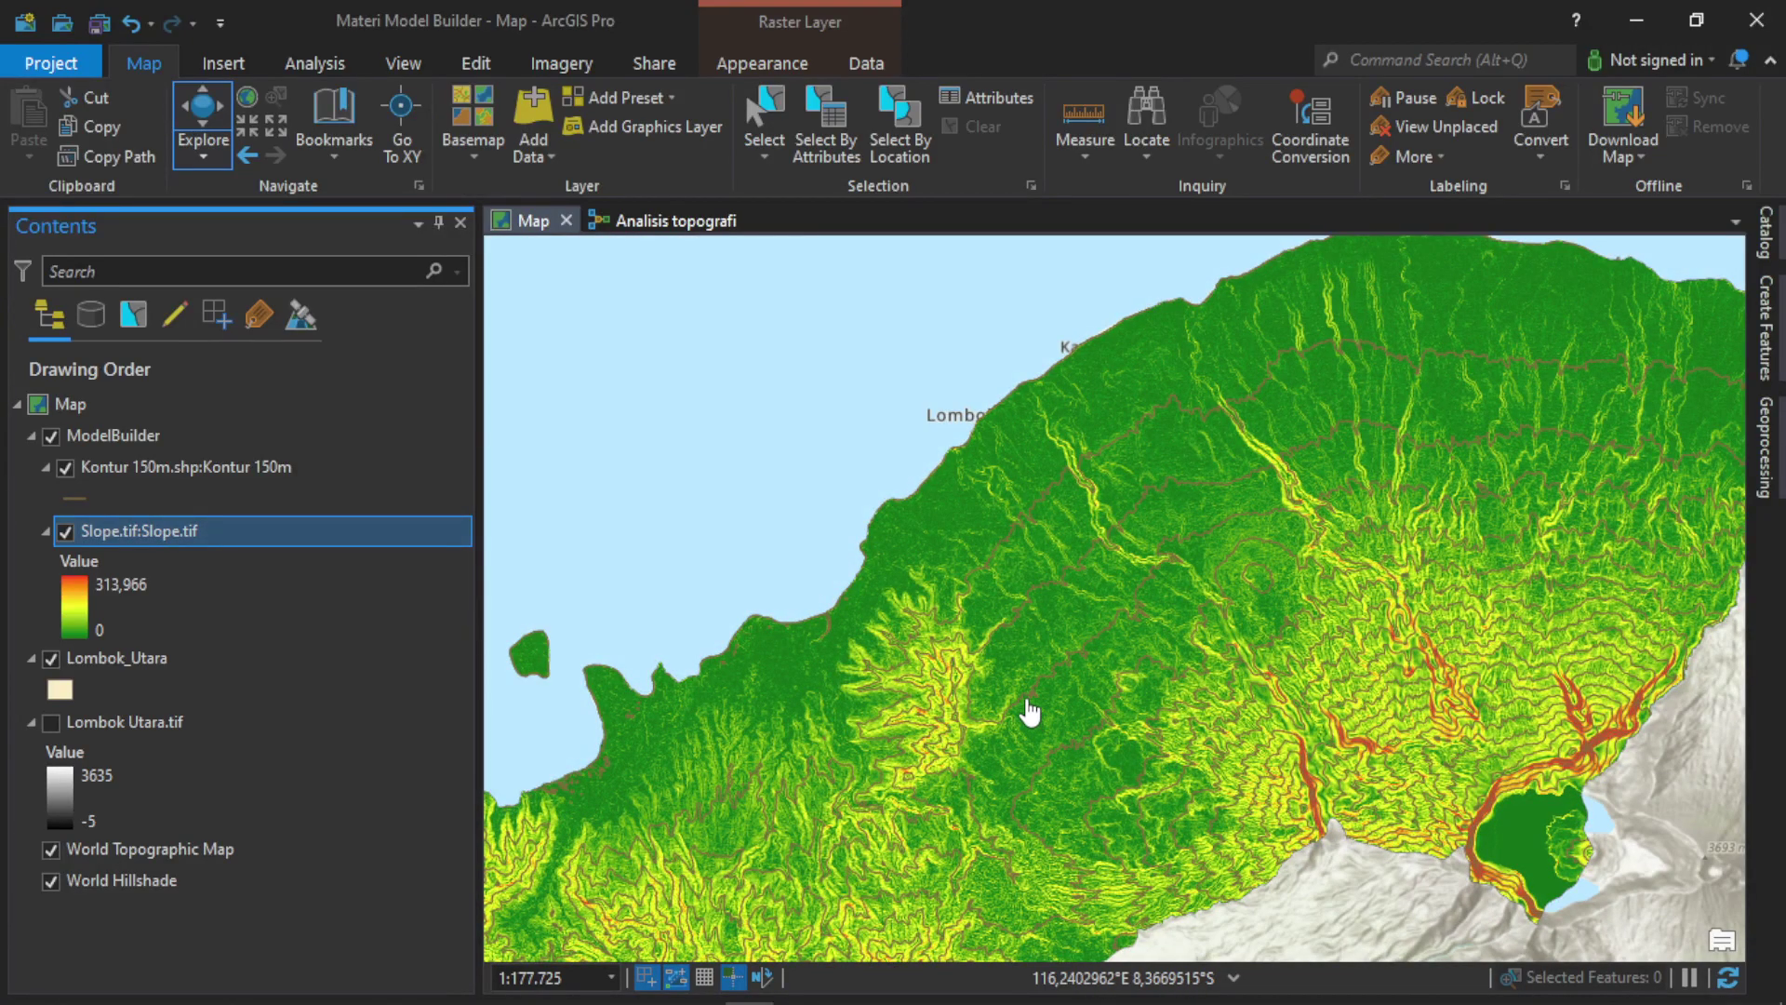
pyautogui.scroll(-2, 1036, 718)
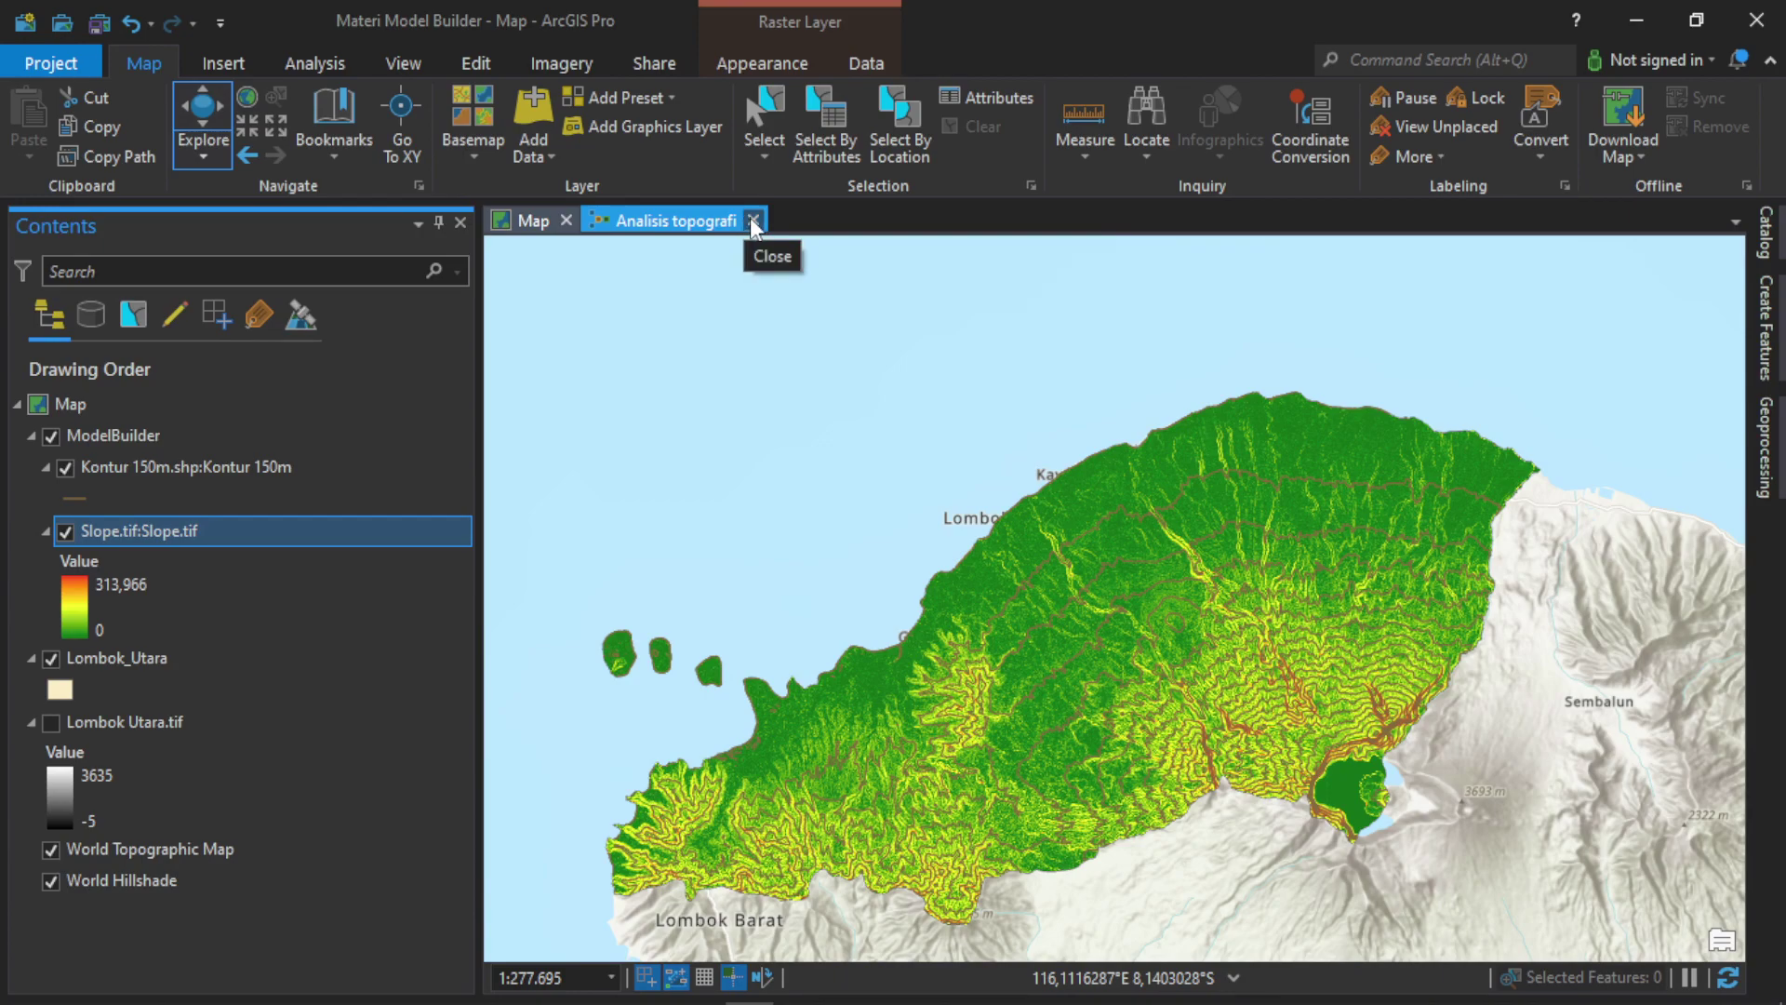
# Close the Analisis topografi model without saving its changes.
pyautogui.click(753, 223)
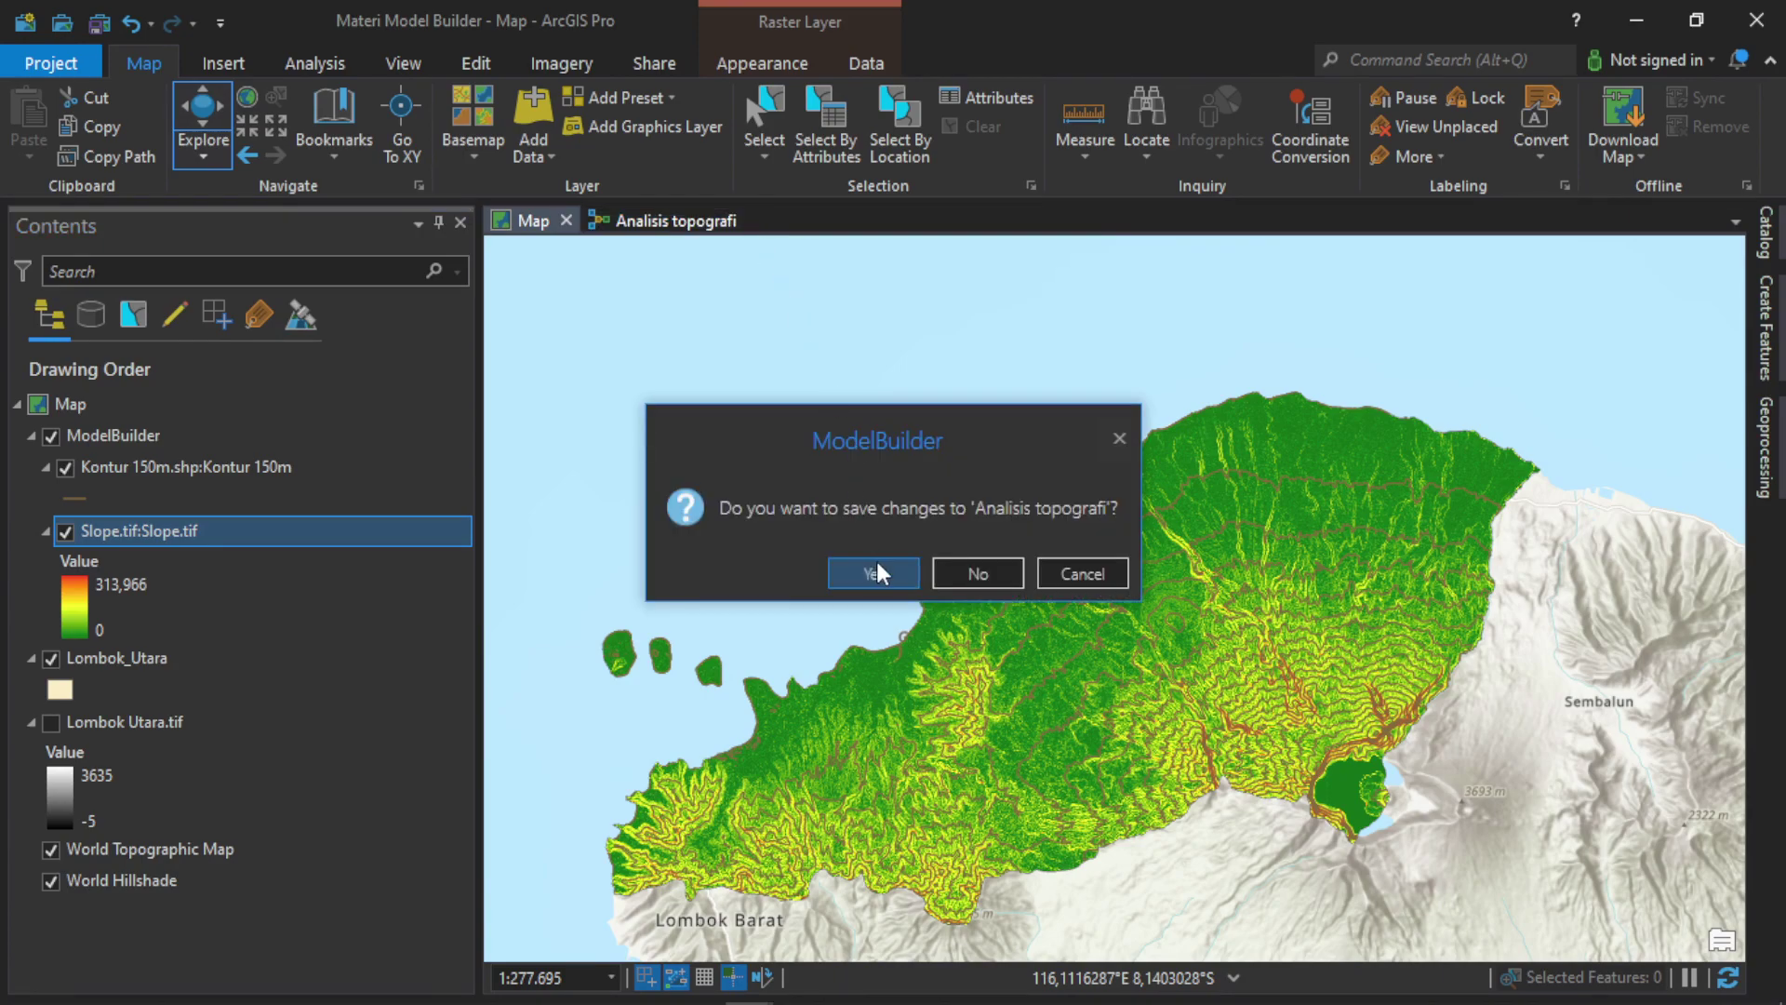
pyautogui.click(965, 573)
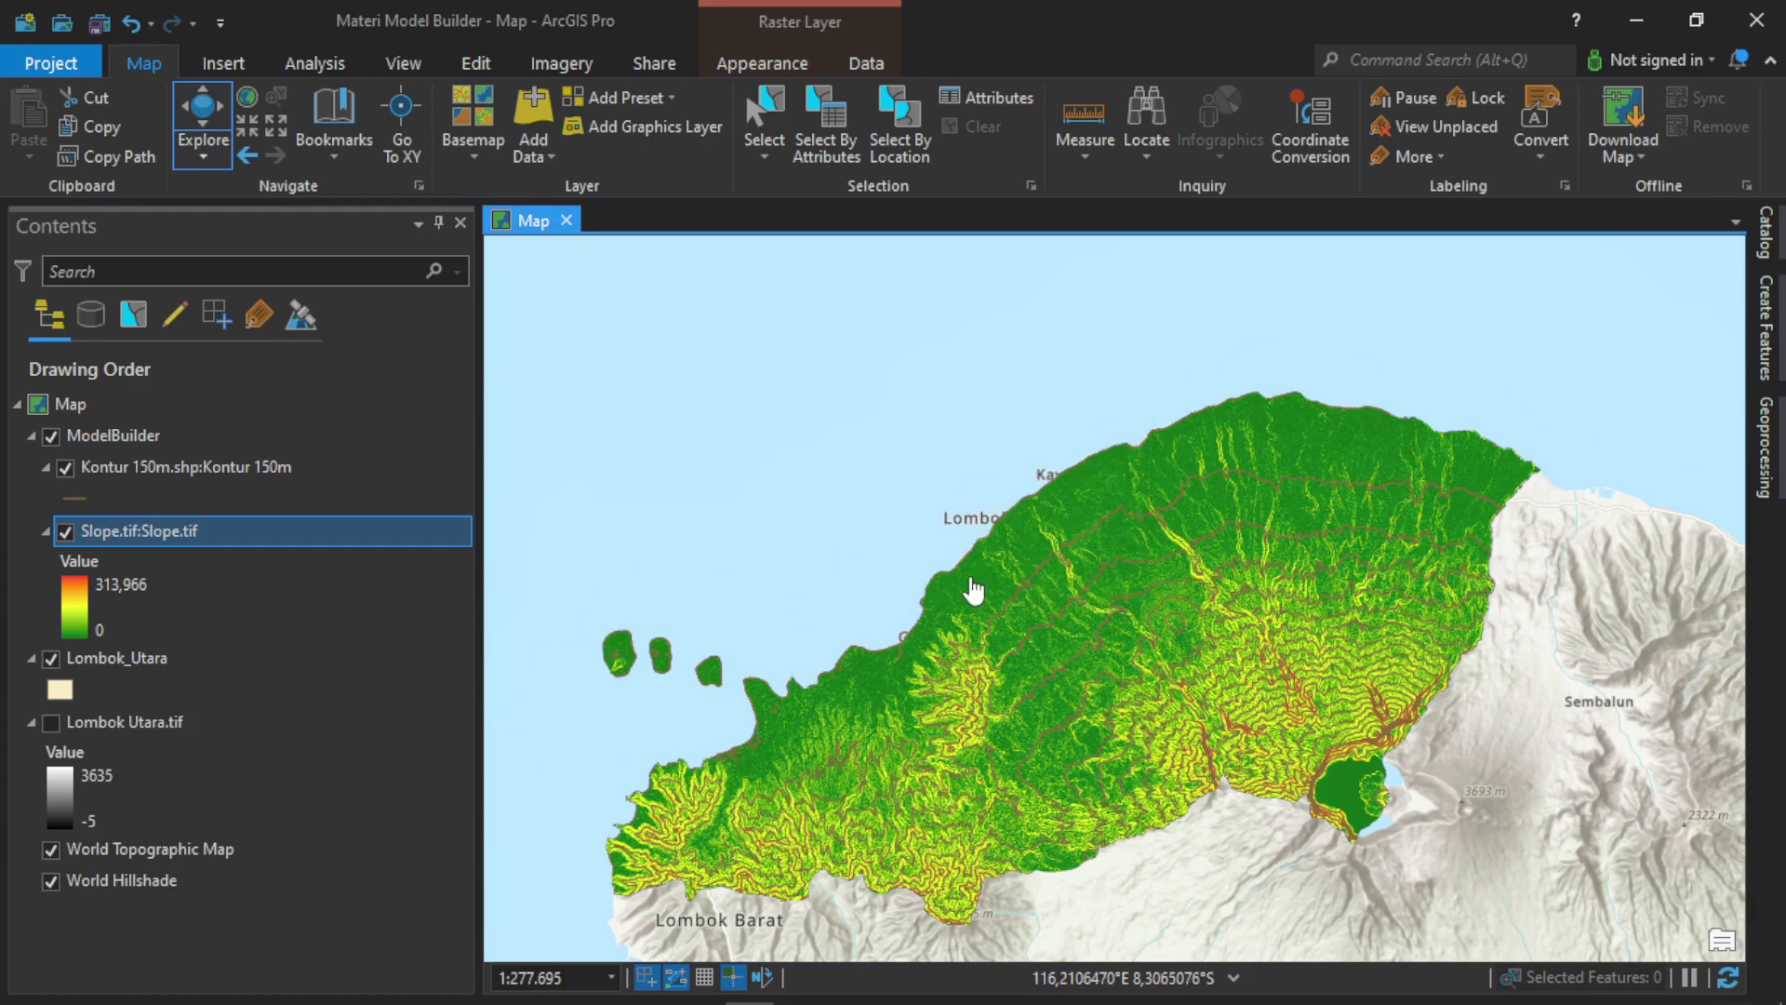
# Hide the ModelBuilder group, its Kontur 150m and Slope.tif layers, and the Lombok_Utara boundary layer.
pyautogui.click(51, 437)
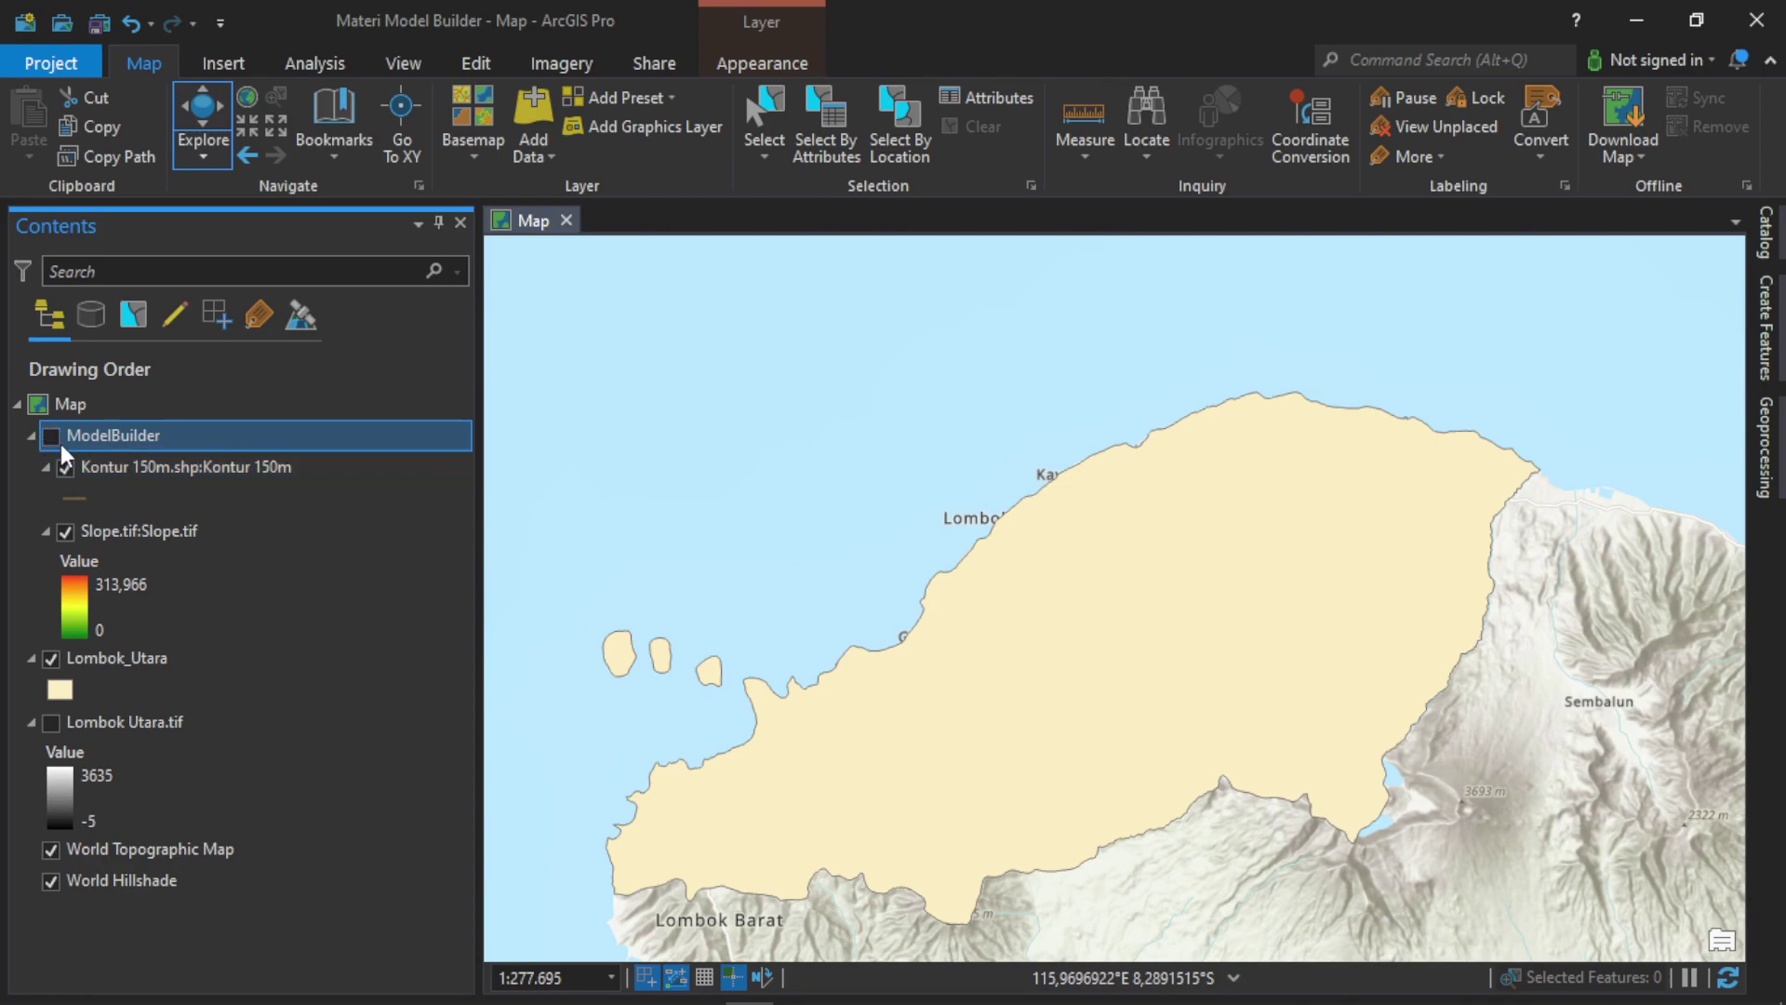
pyautogui.click(65, 467)
pyautogui.click(65, 531)
pyautogui.click(51, 658)
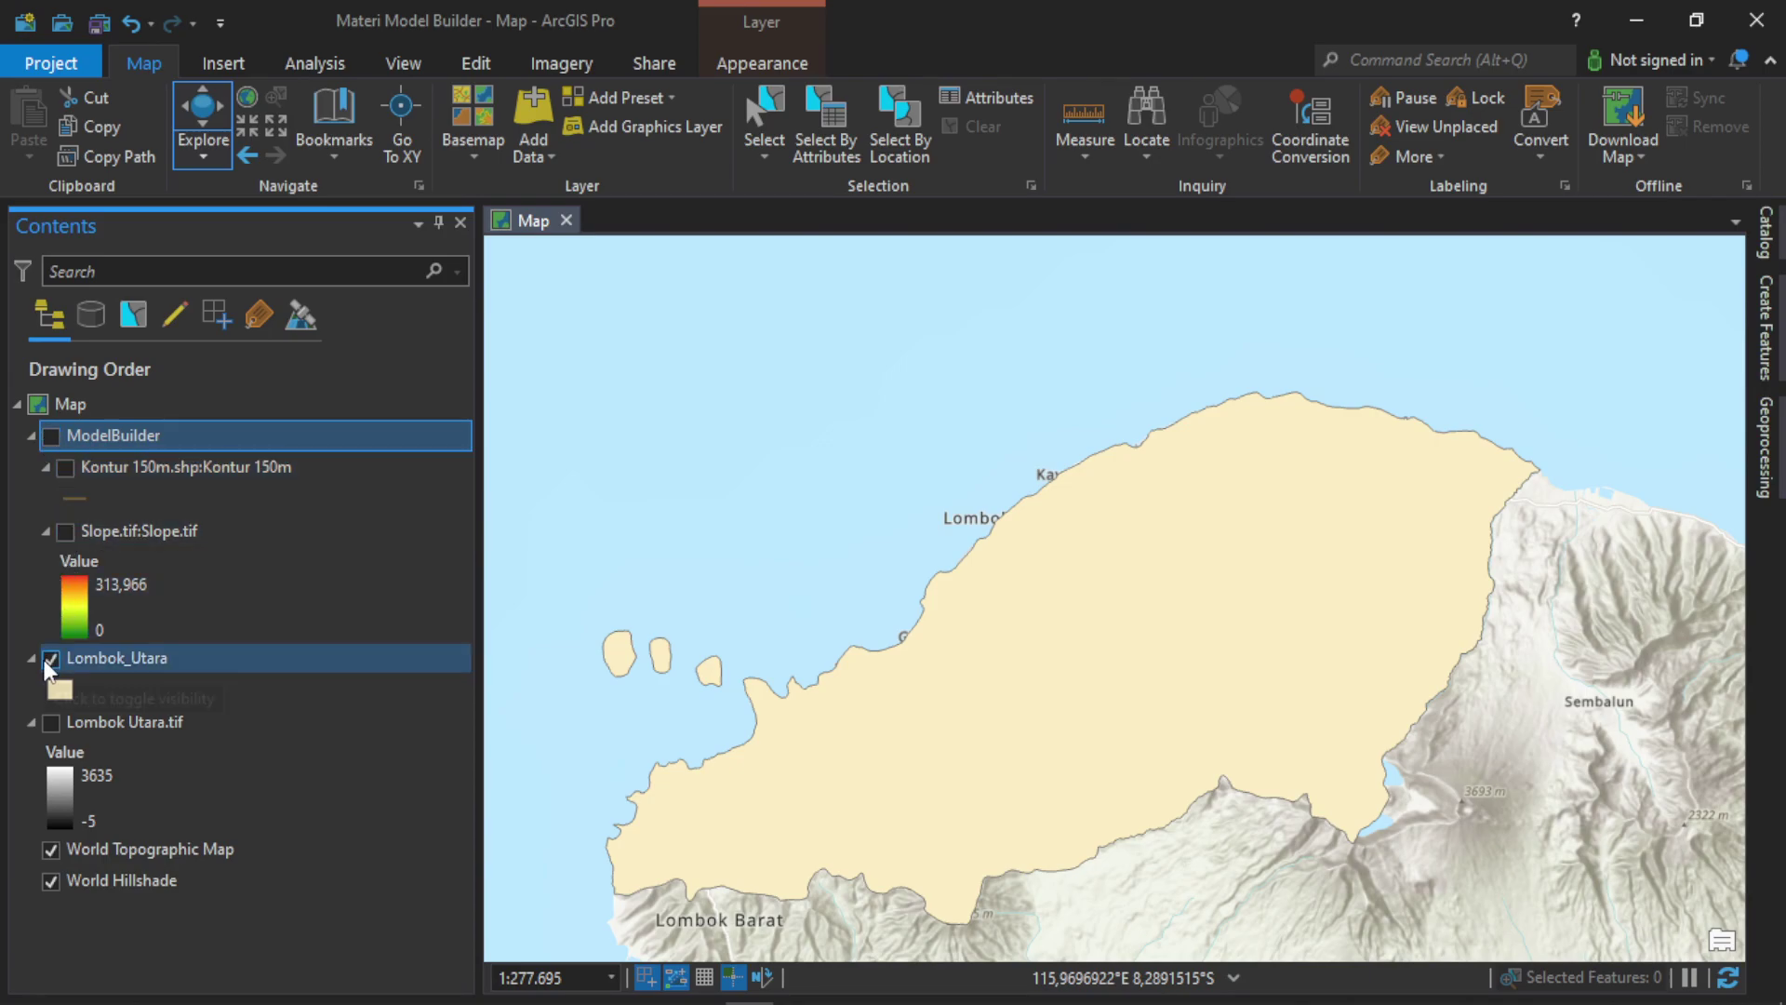
# Add the raster SepakuSamboja.tif from the Demnas folder in Downloads to the map.
pyautogui.click(516, 152)
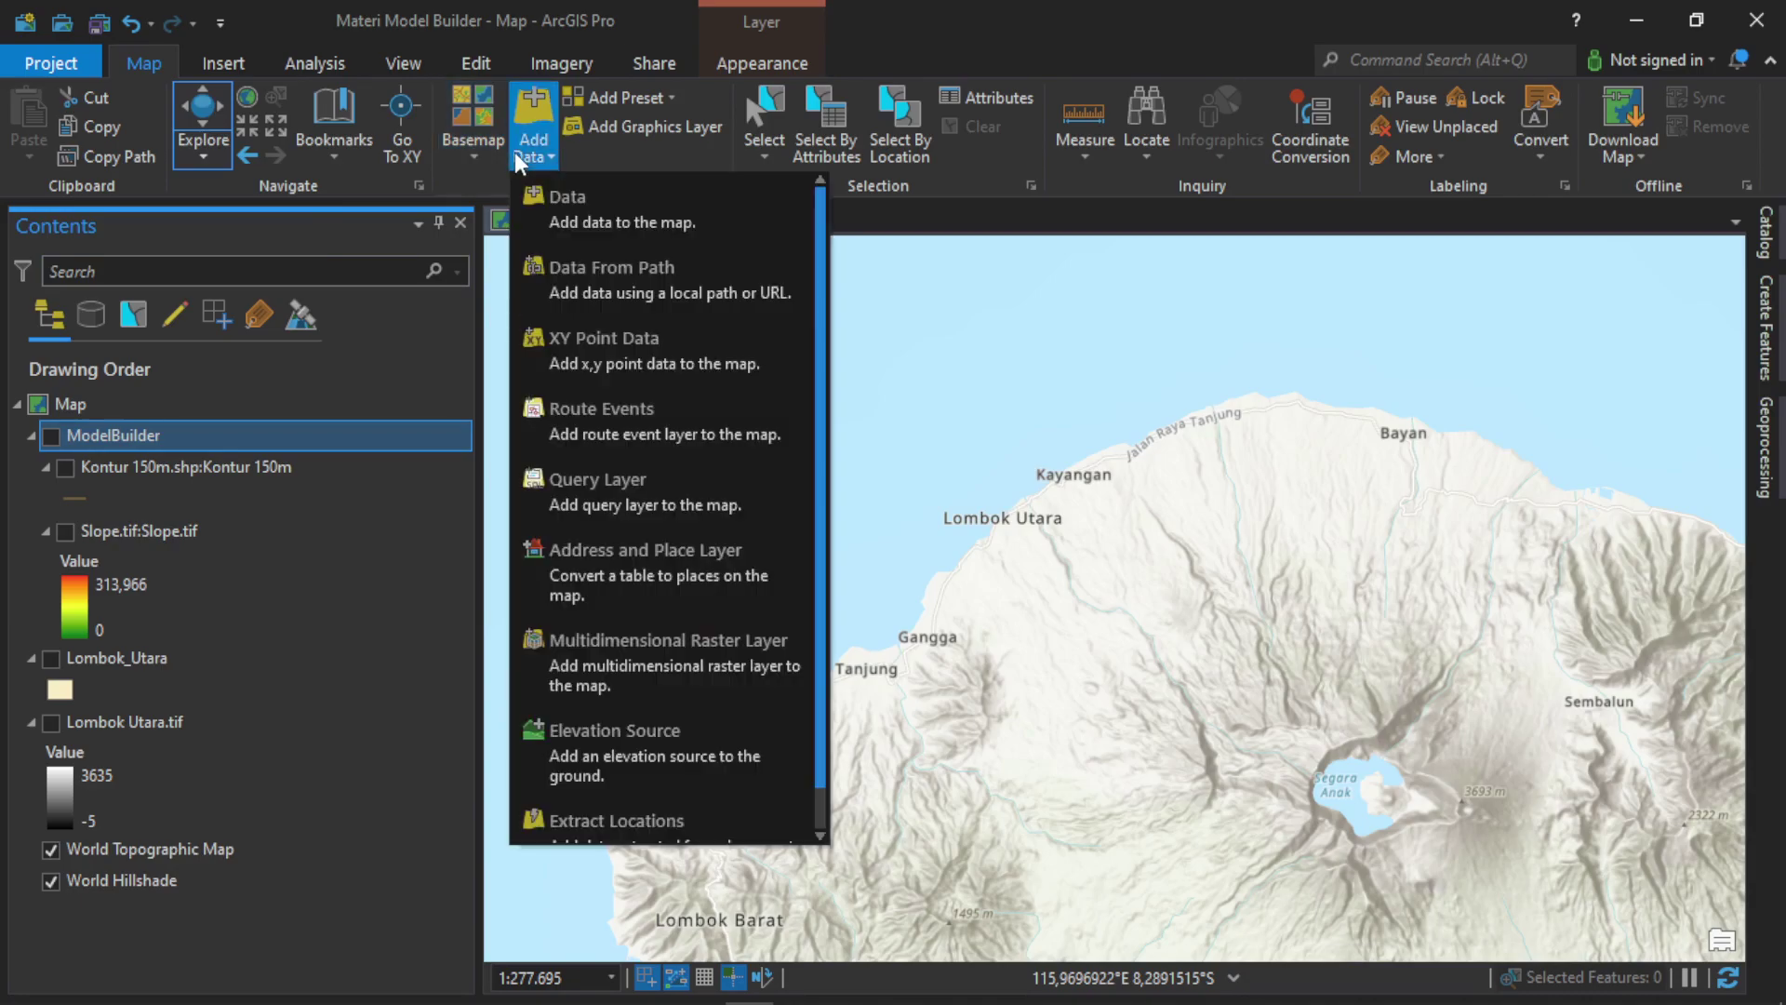
pyautogui.click(632, 221)
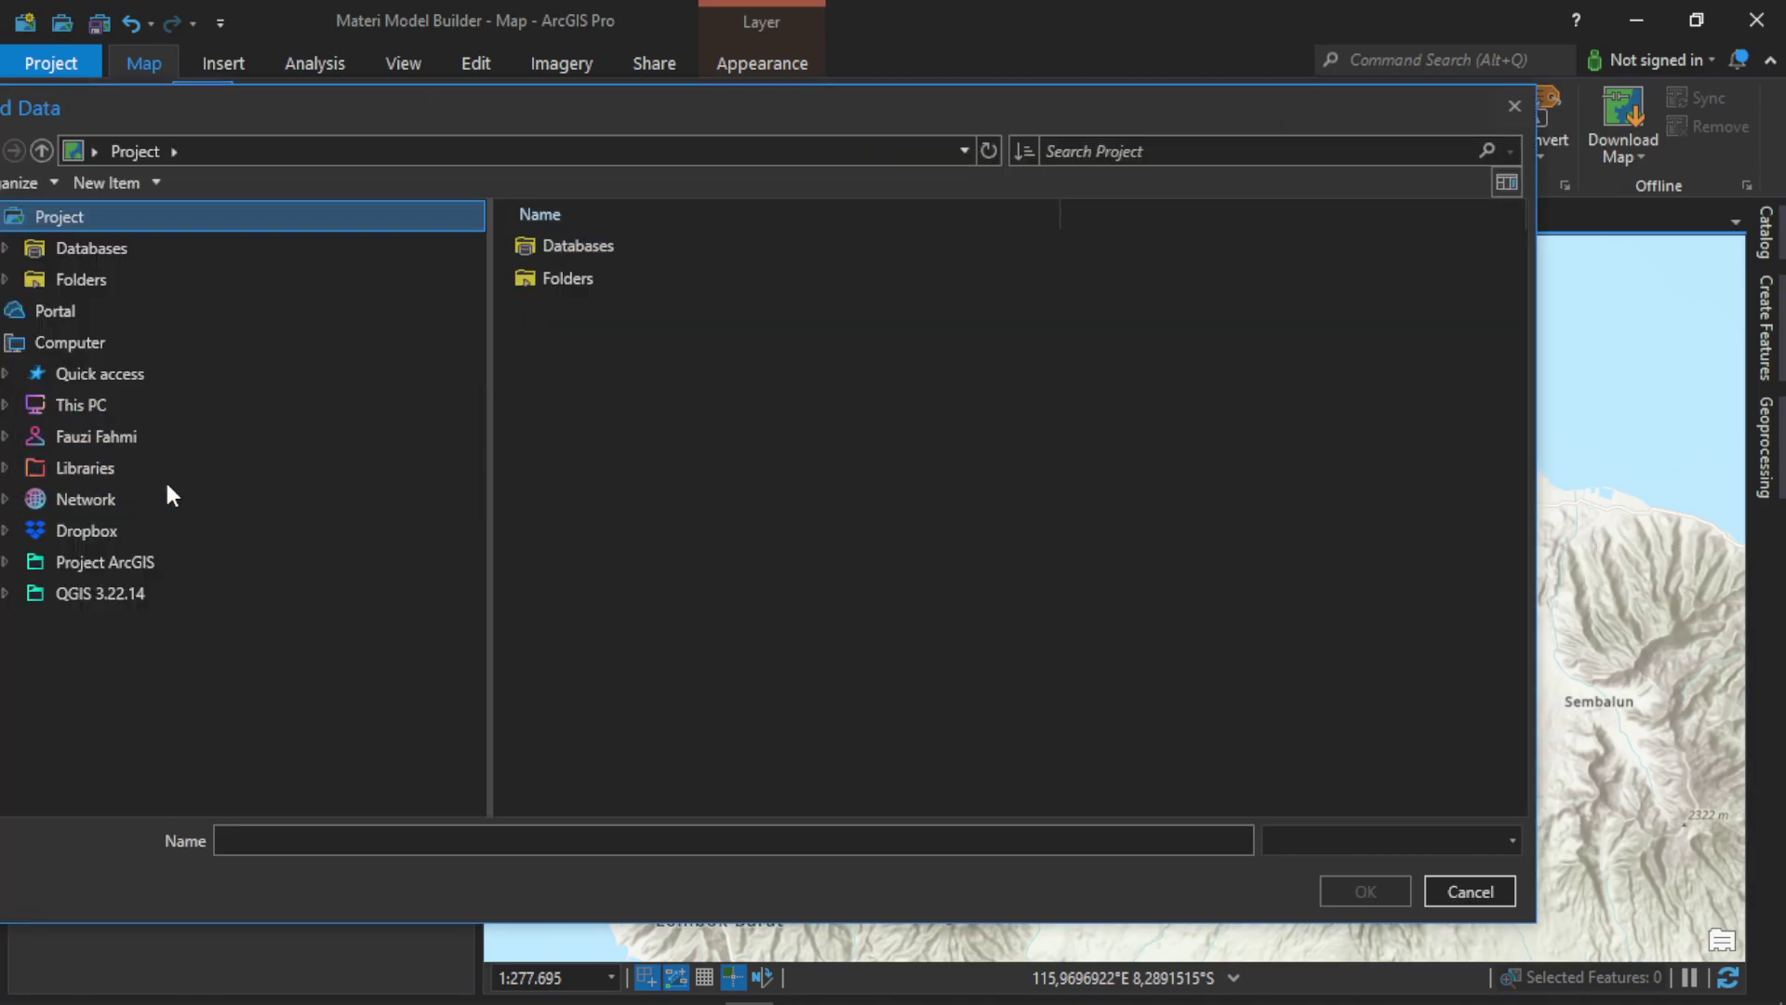
pyautogui.click(148, 410)
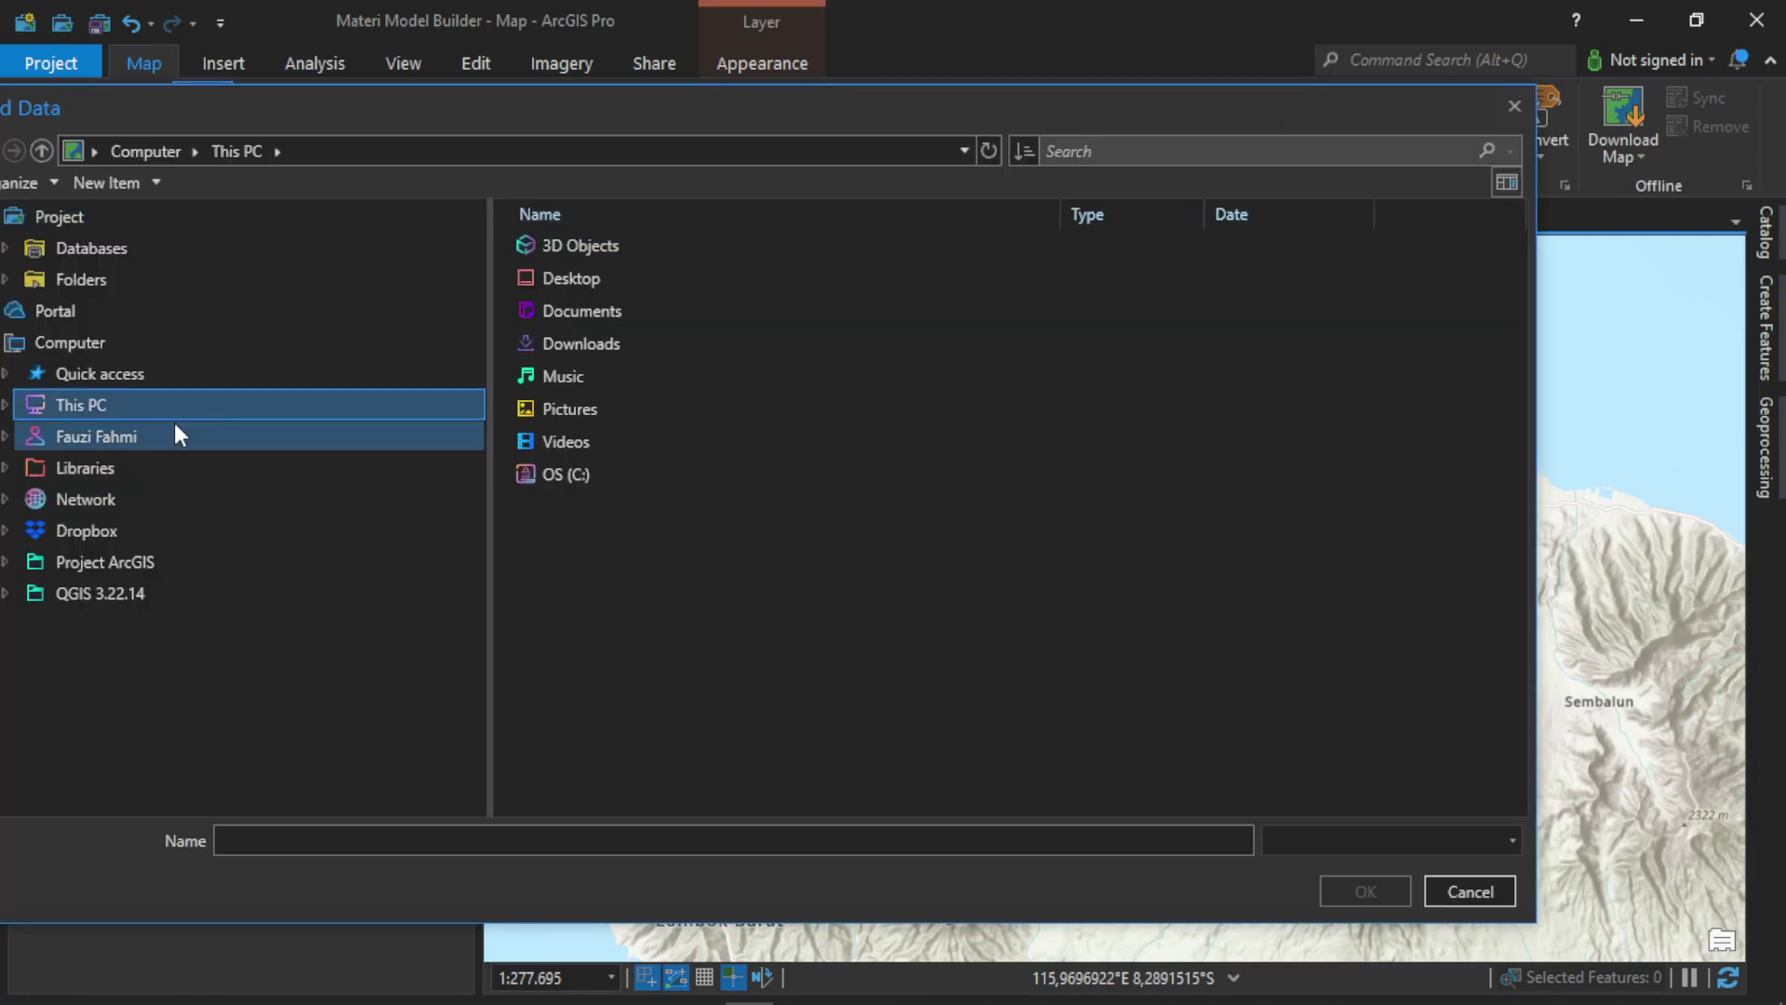
pyautogui.click(143, 592)
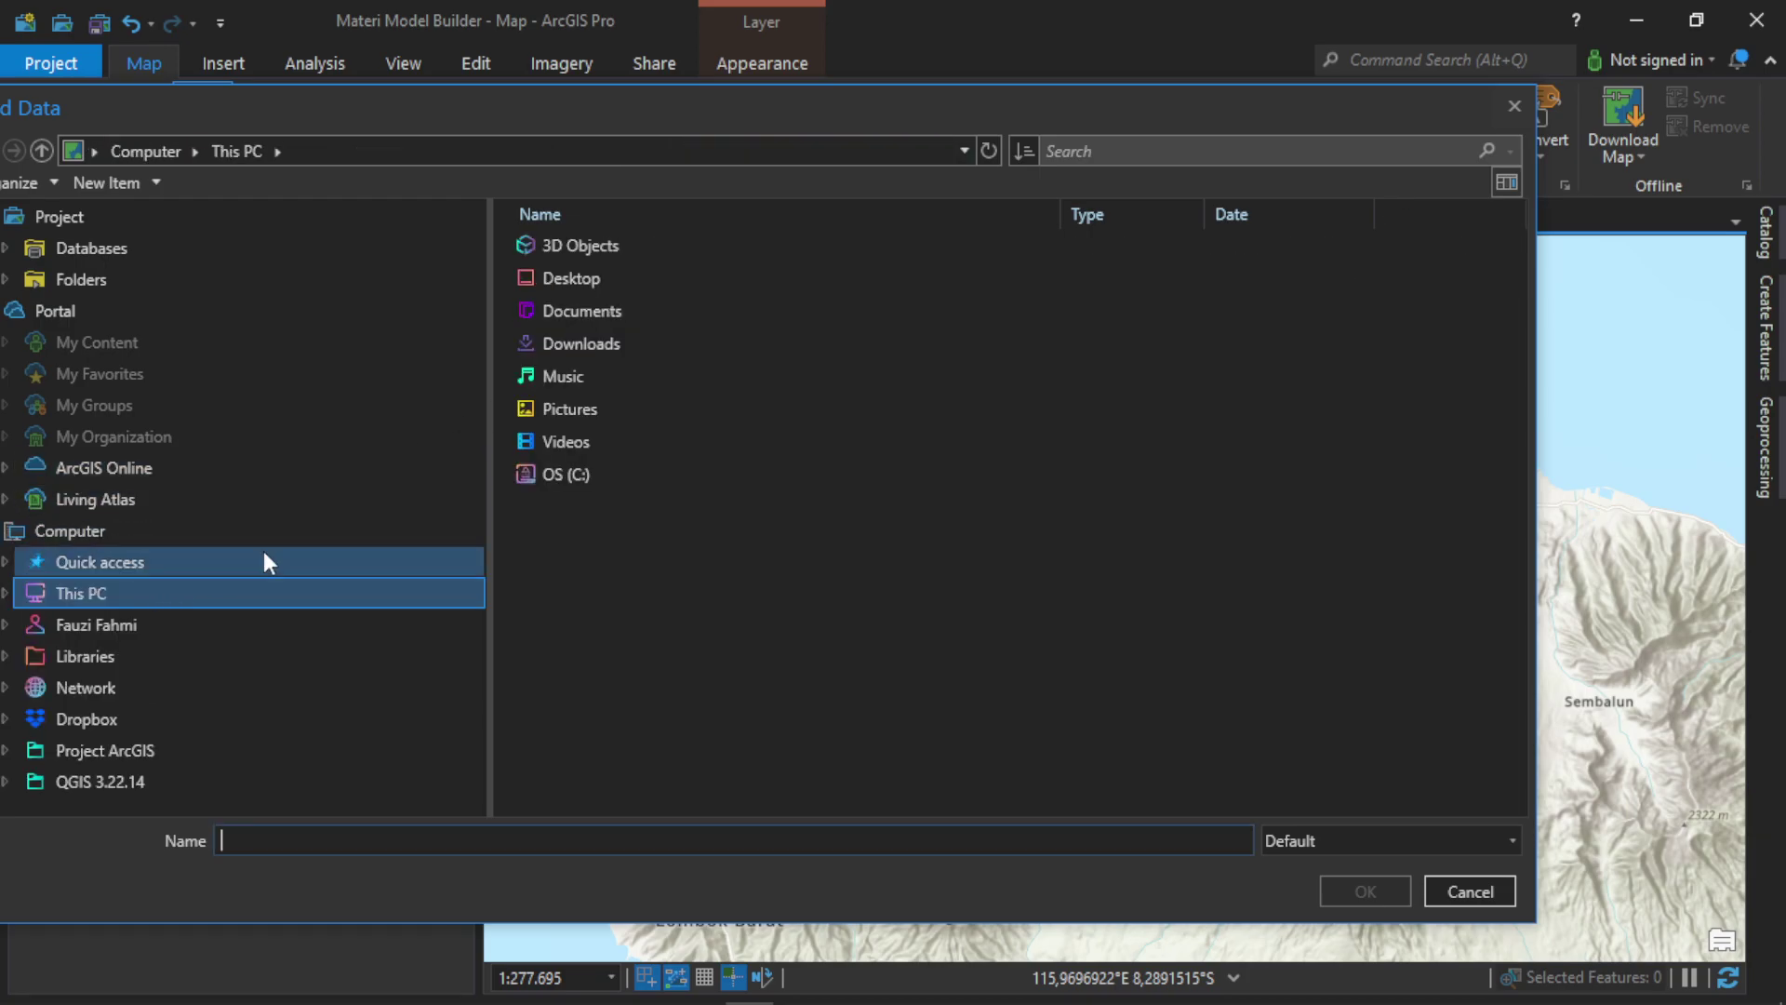
pyautogui.doubleClick(626, 343)
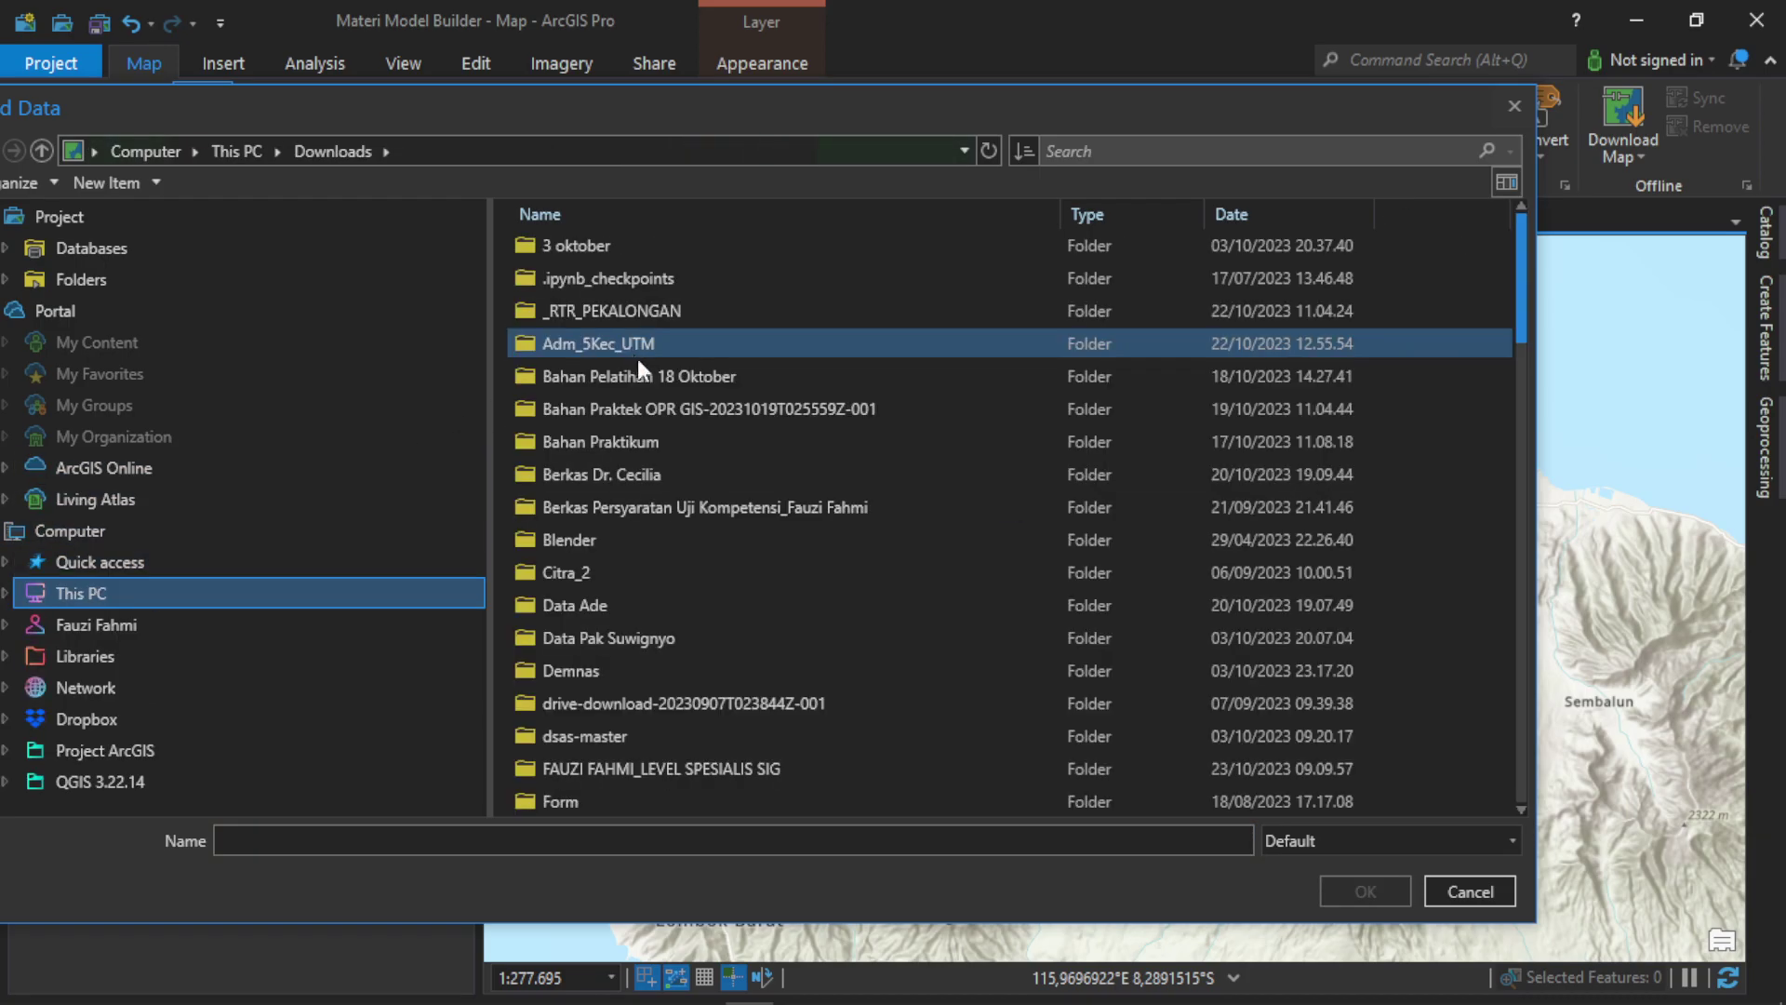
pyautogui.doubleClick(627, 667)
pyautogui.click(644, 245)
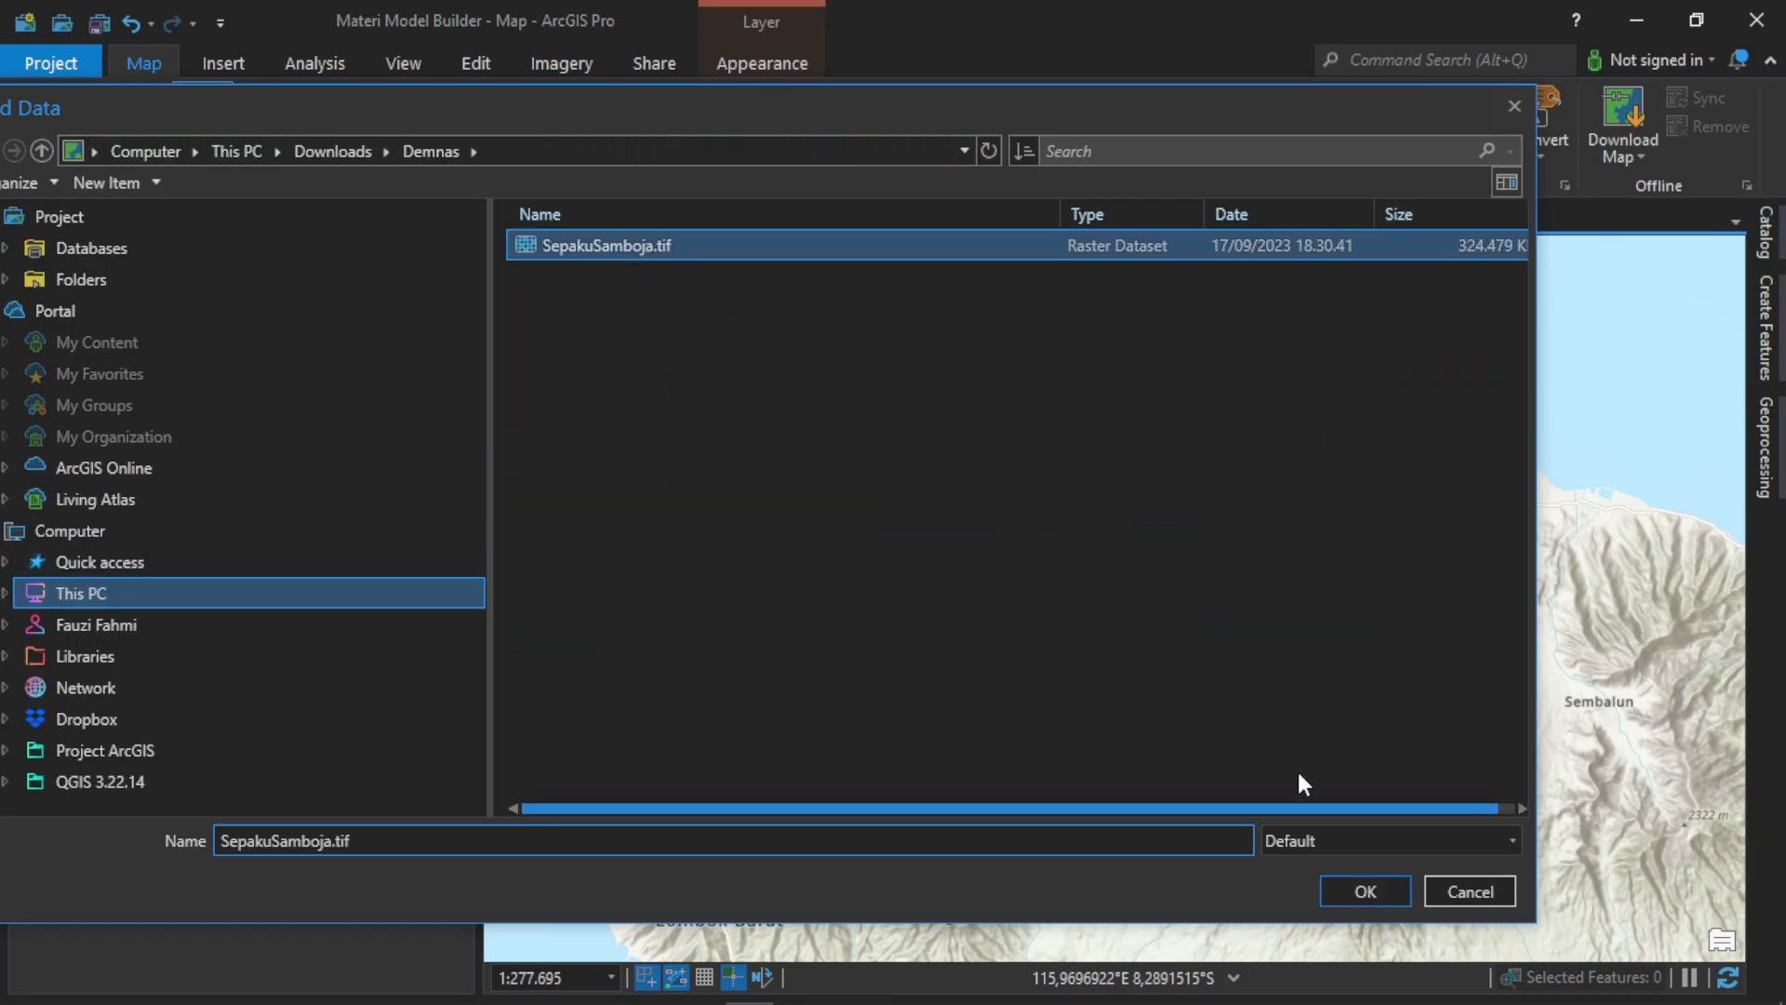
pyautogui.click(1361, 890)
# Zoom to the SepakuSamboja.tif layer and examine the spatial reference in its source properties.
pyautogui.rightClick(193, 436)
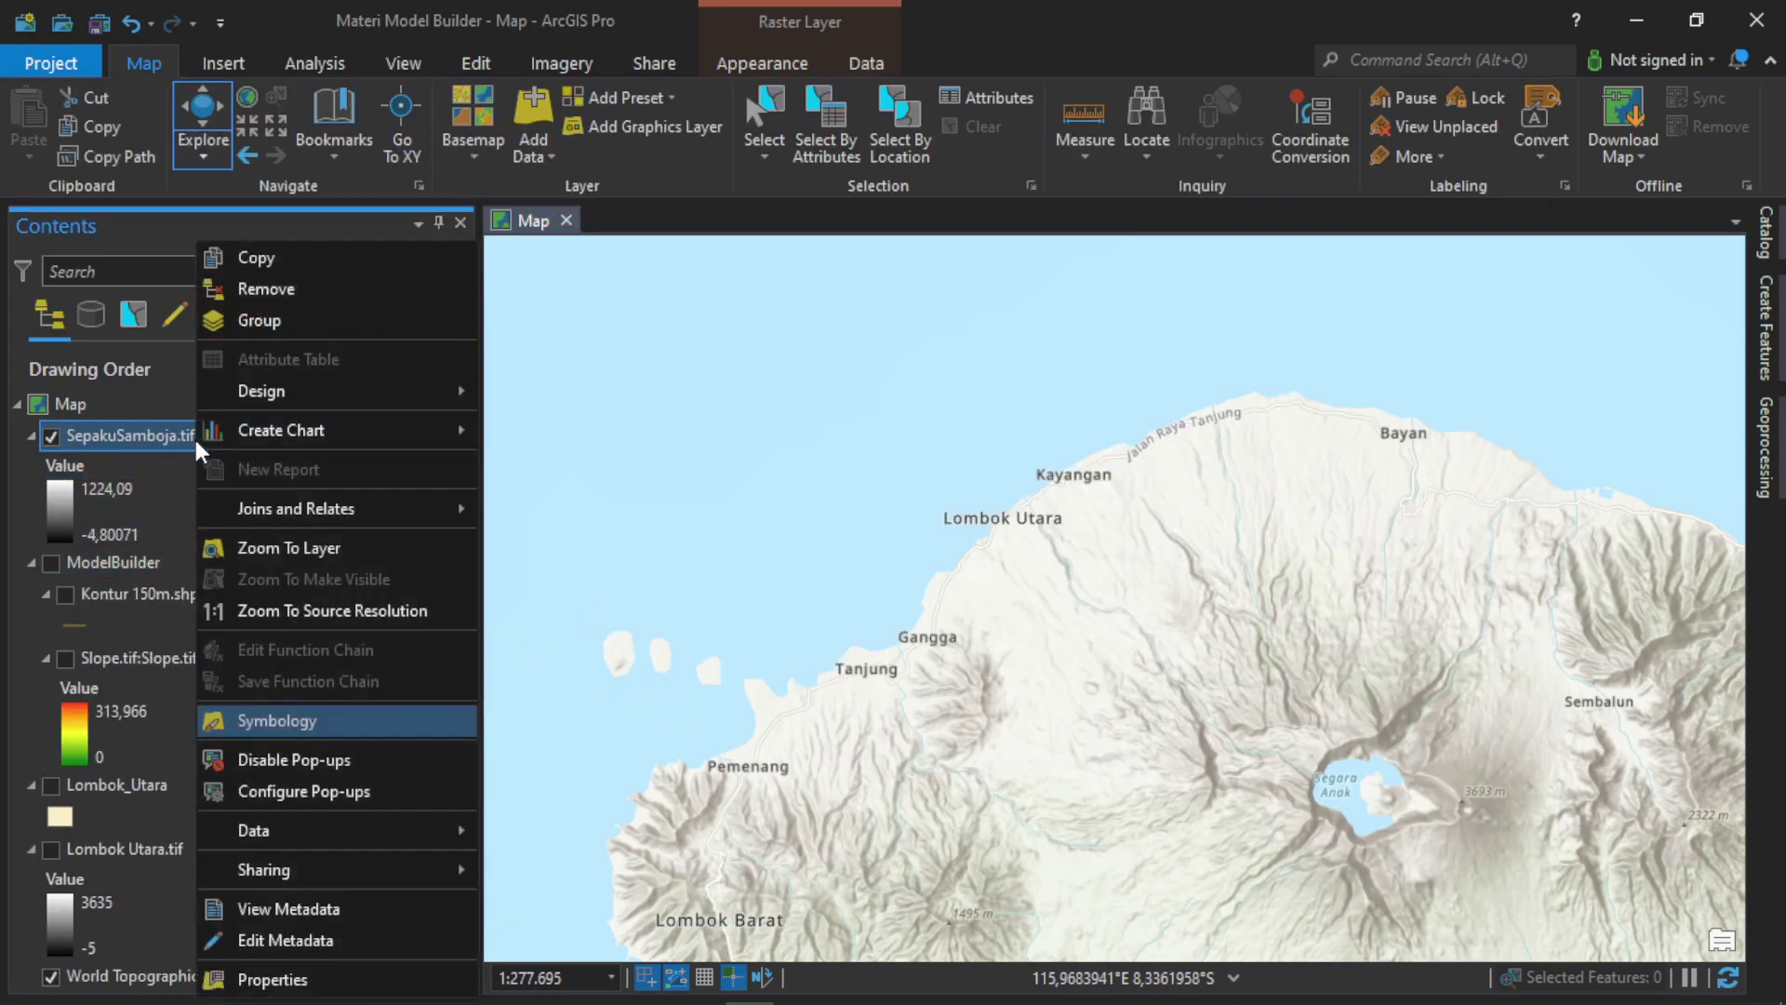
pyautogui.click(331, 541)
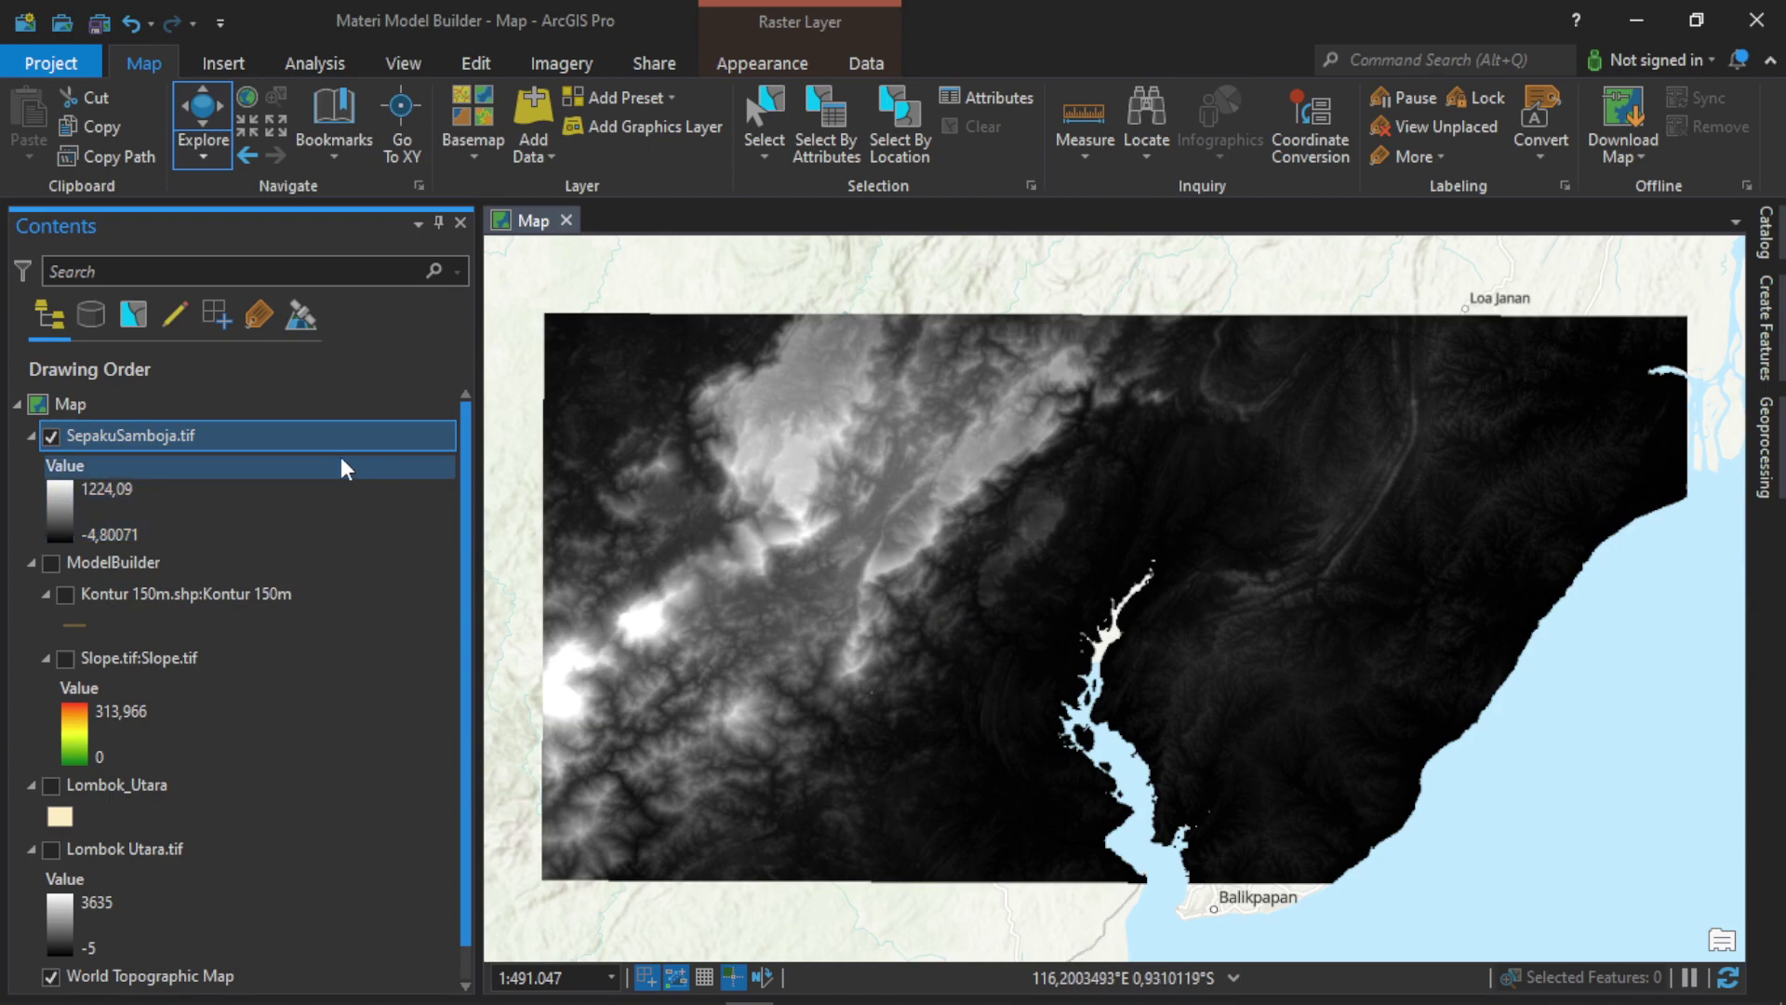
pyautogui.rightClick(306, 439)
pyautogui.click(371, 868)
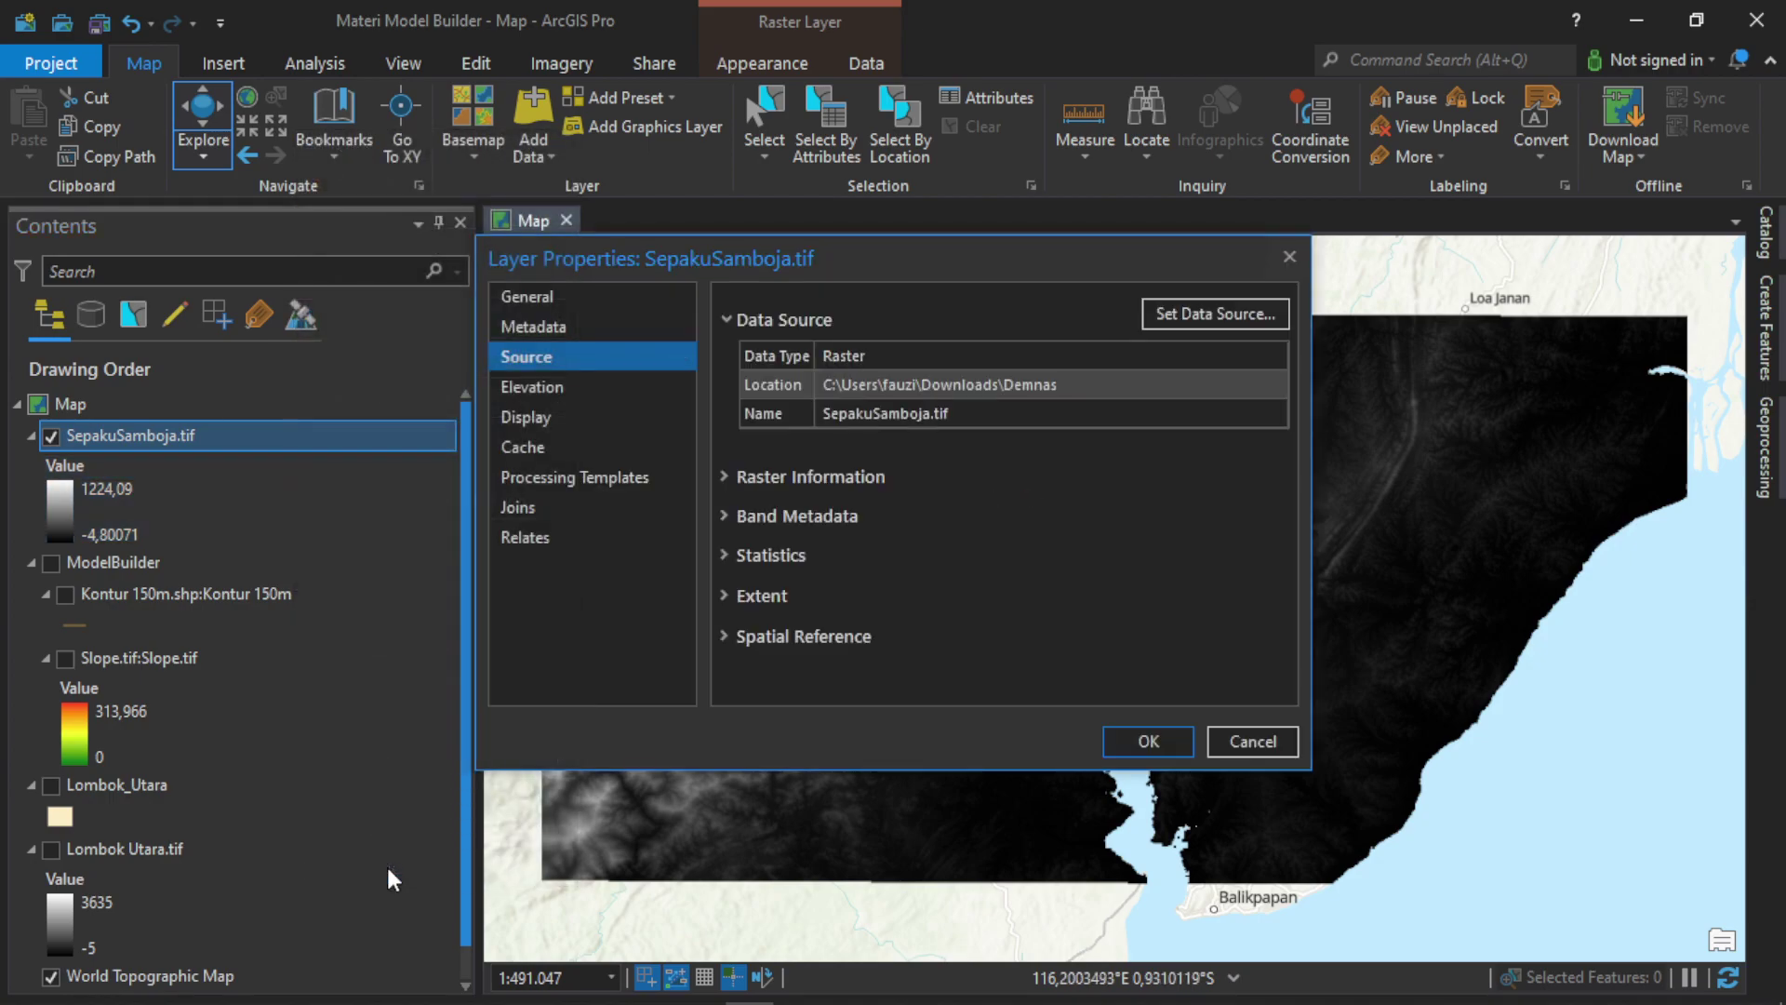
pyautogui.click(723, 637)
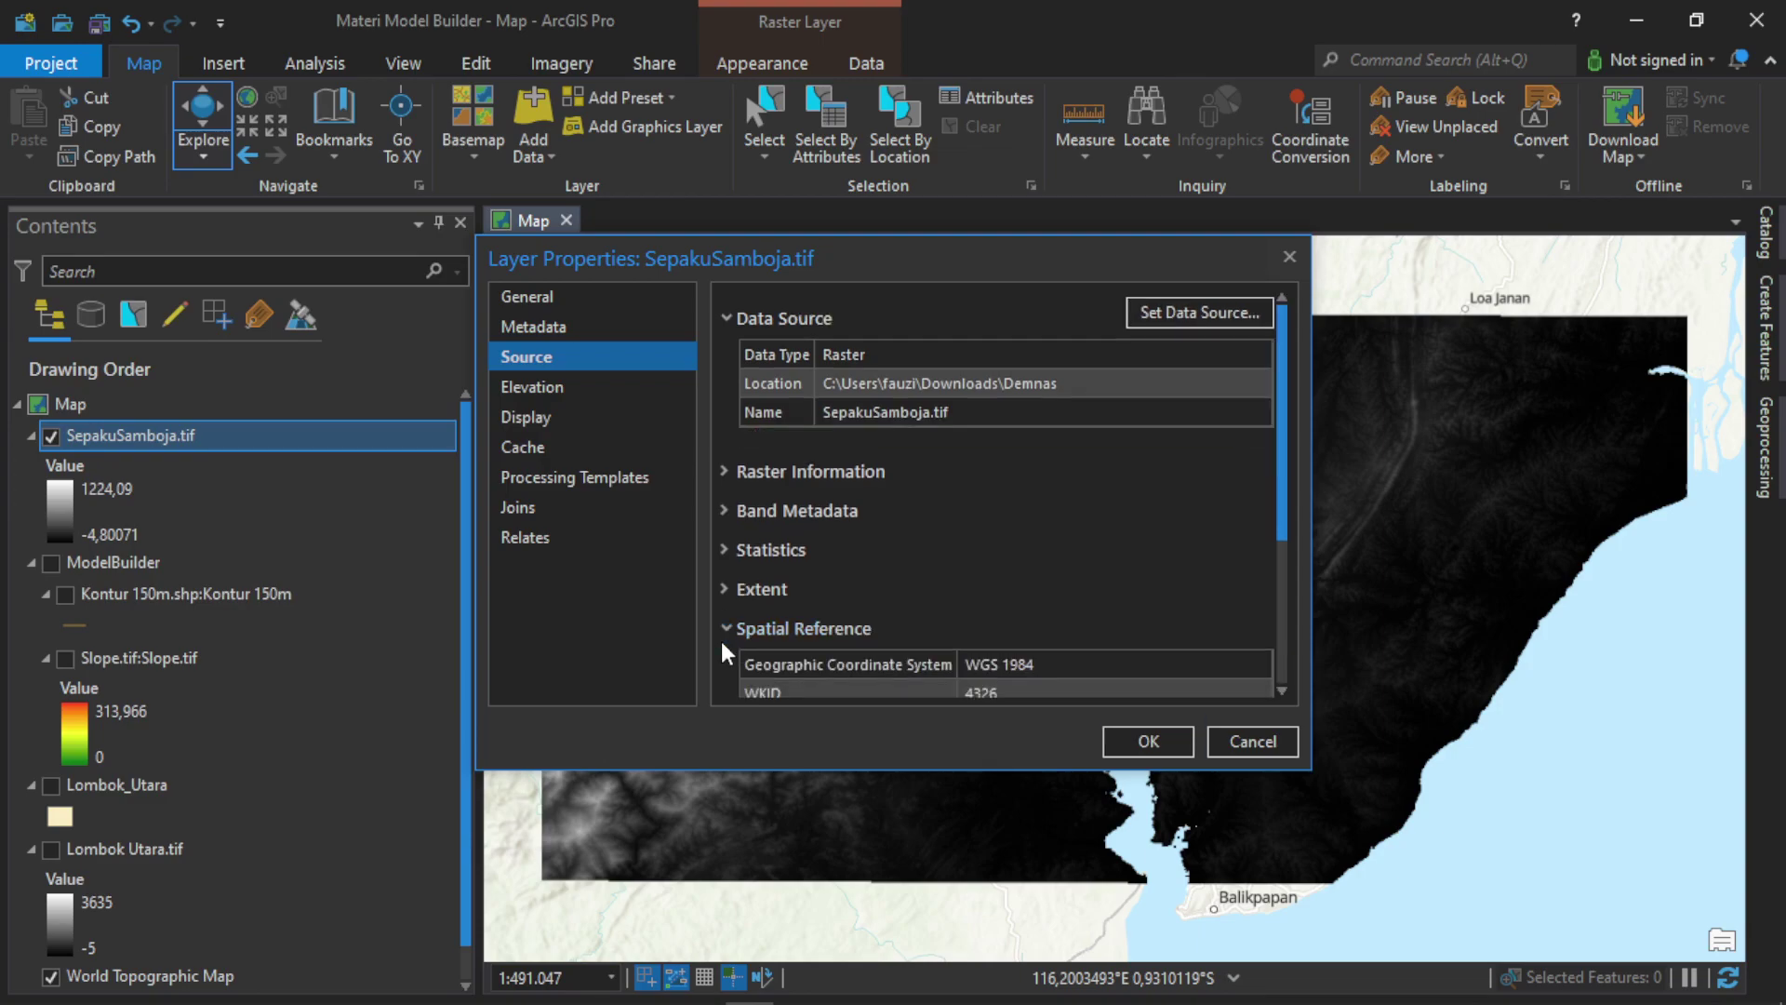
pyautogui.scroll(-5, 882, 595)
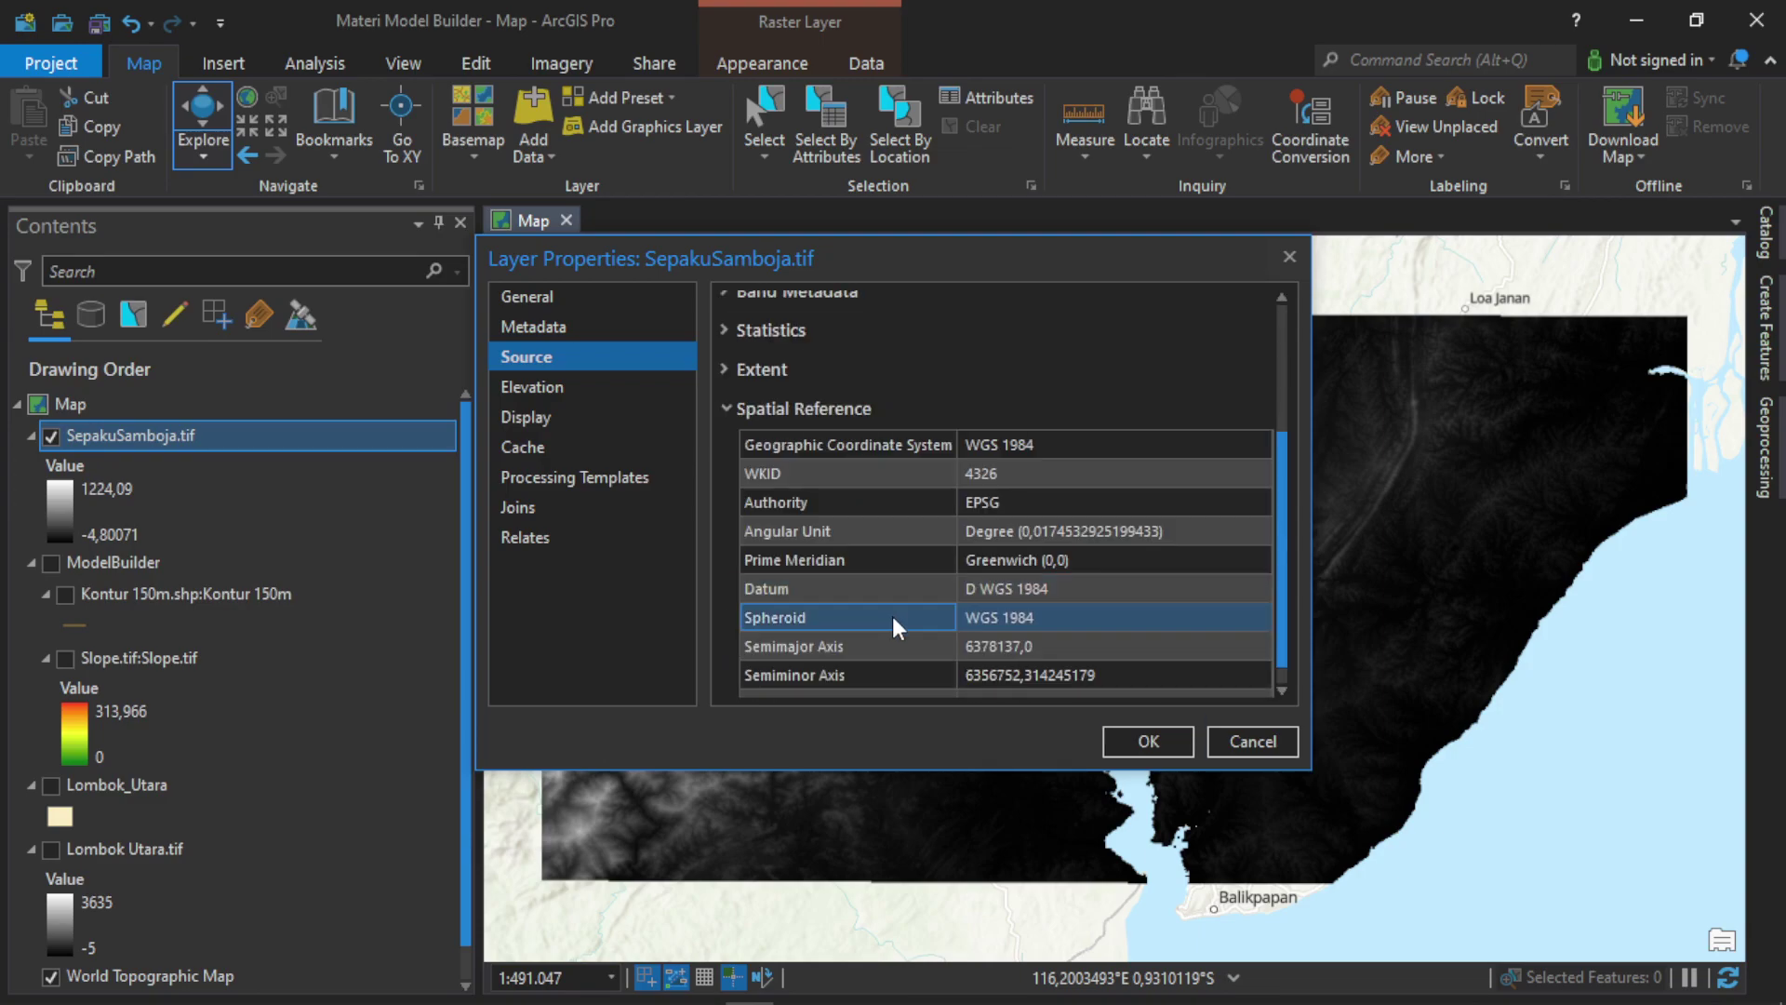
# Review the remaining spatial reference details of SepakuSamboja.tif and close its layer properties.
pyautogui.scroll(-1, 891, 616)
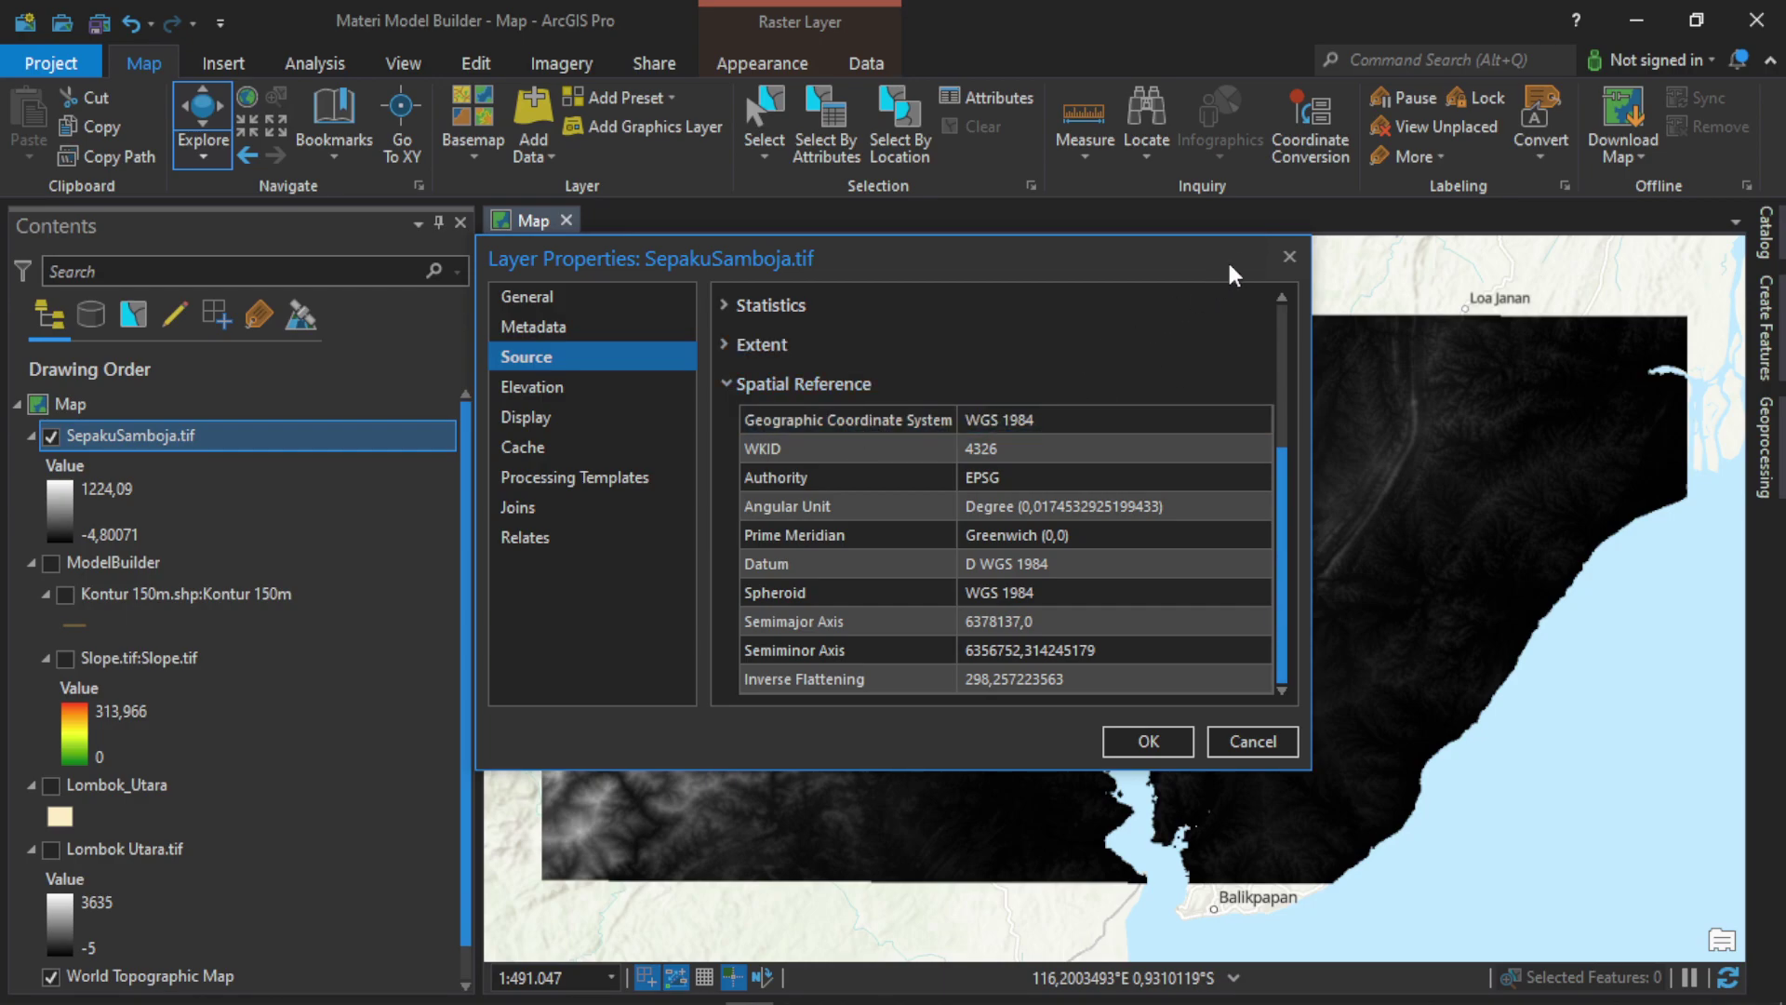
pyautogui.click(1289, 257)
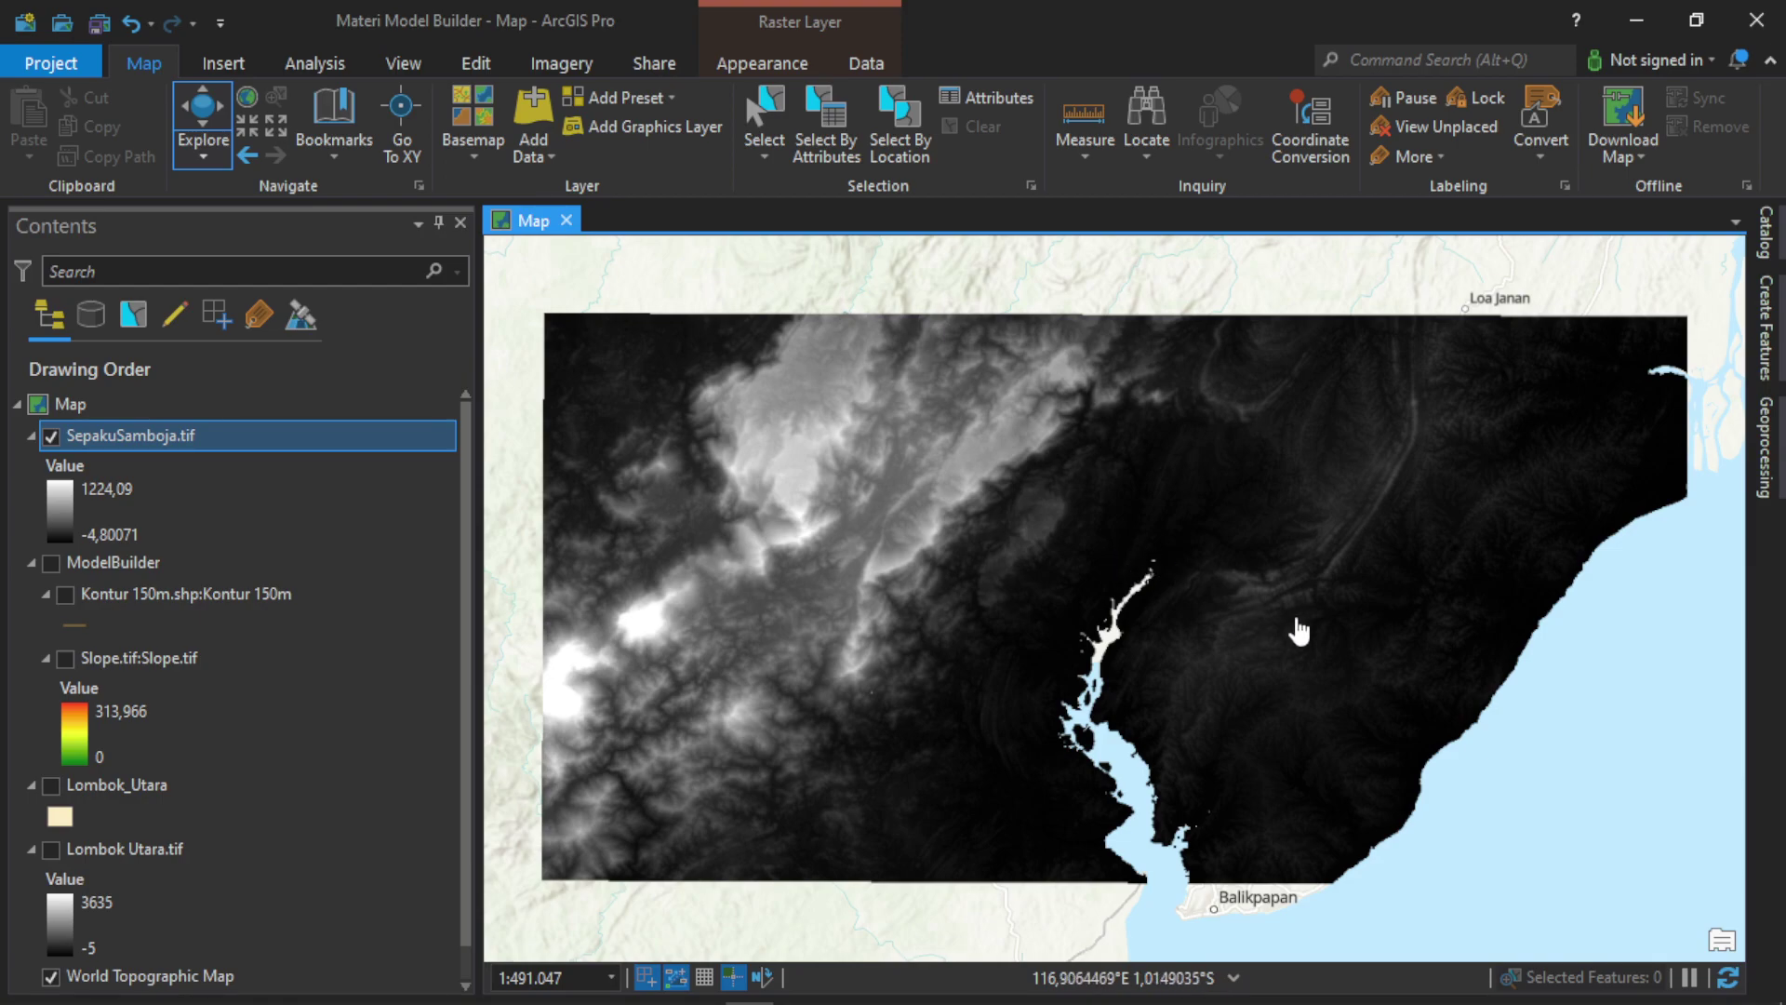
# Open the Analisis topografi model from the project's Materi Model Builder.tbx toolbox for editing.
pyautogui.click(1772, 255)
pyautogui.click(1425, 694)
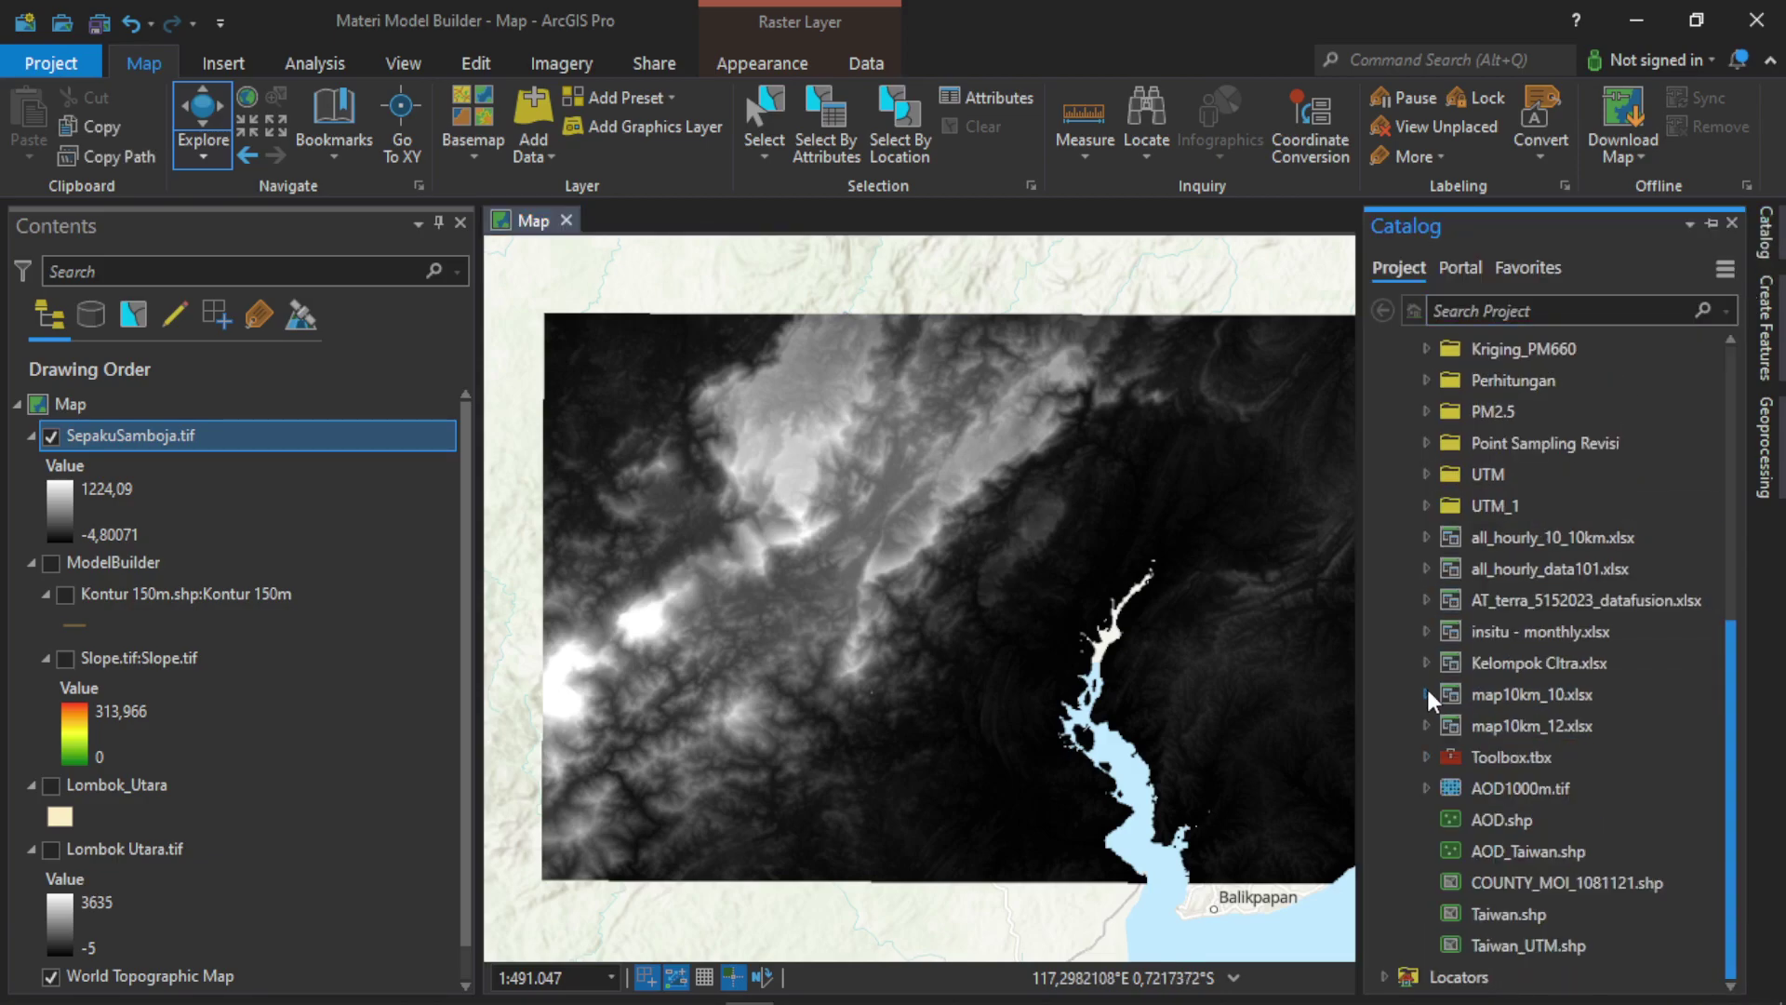
pyautogui.scroll(4, 1428, 679)
pyautogui.scroll(2, 1430, 667)
pyautogui.click(1383, 476)
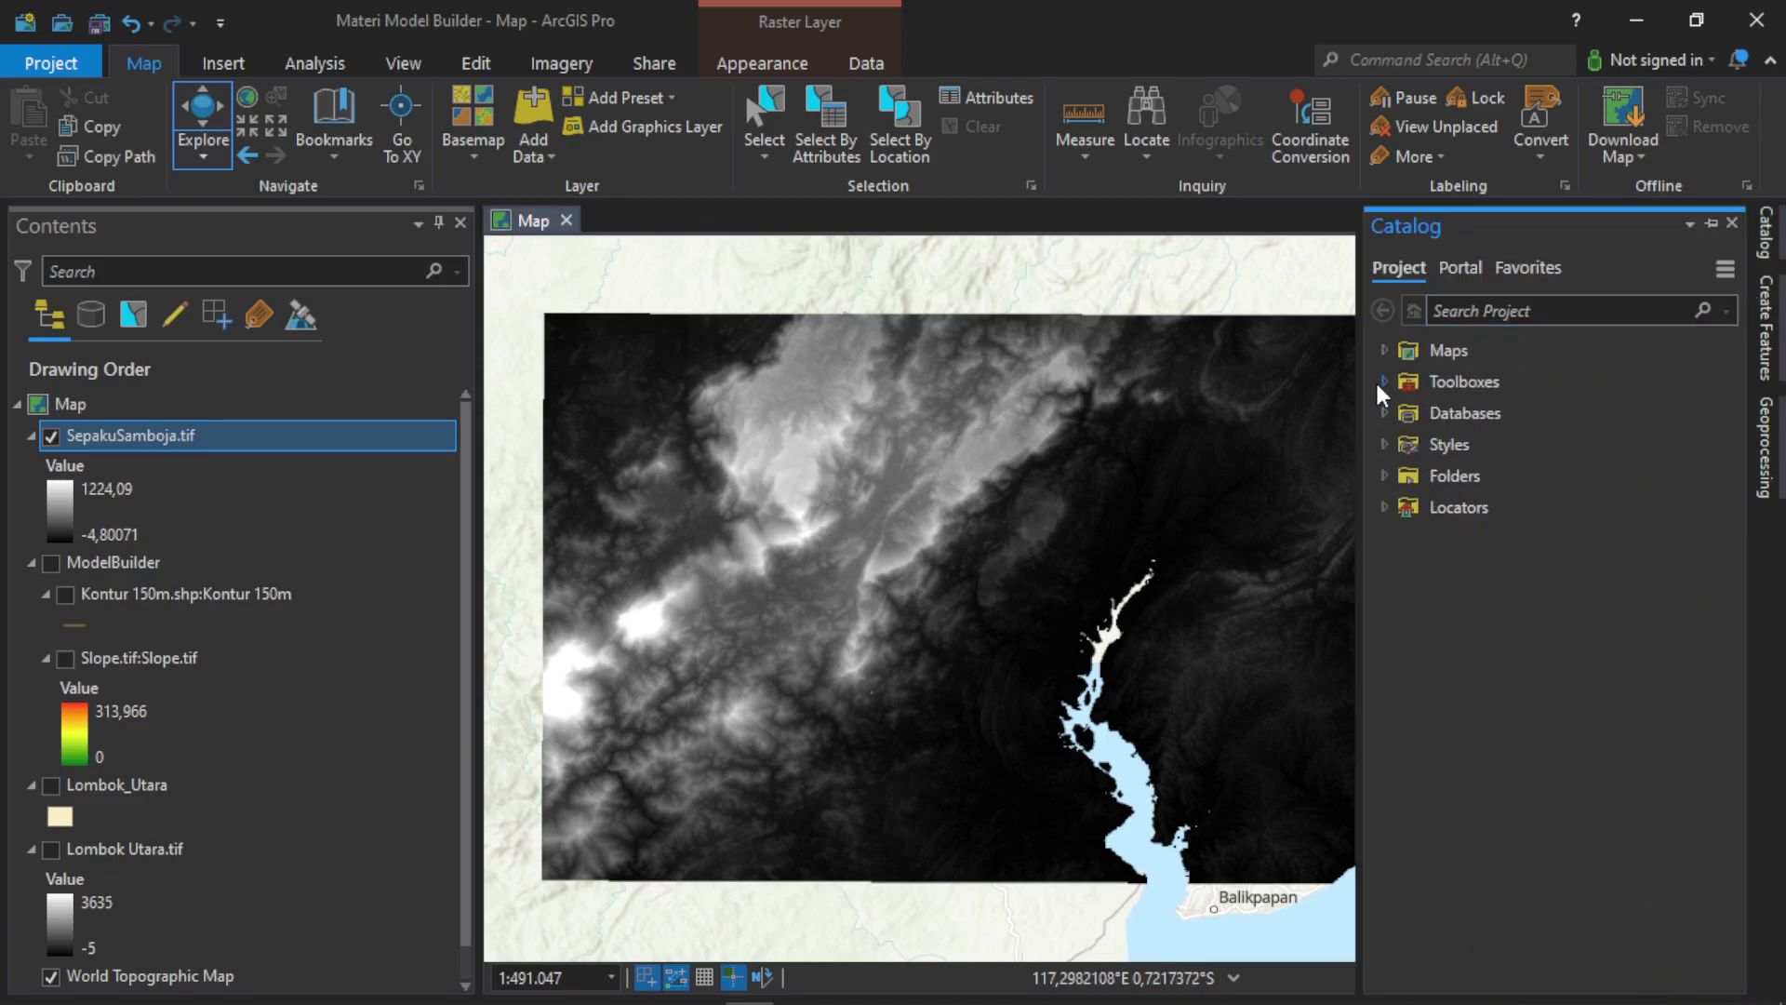
pyautogui.click(1383, 382)
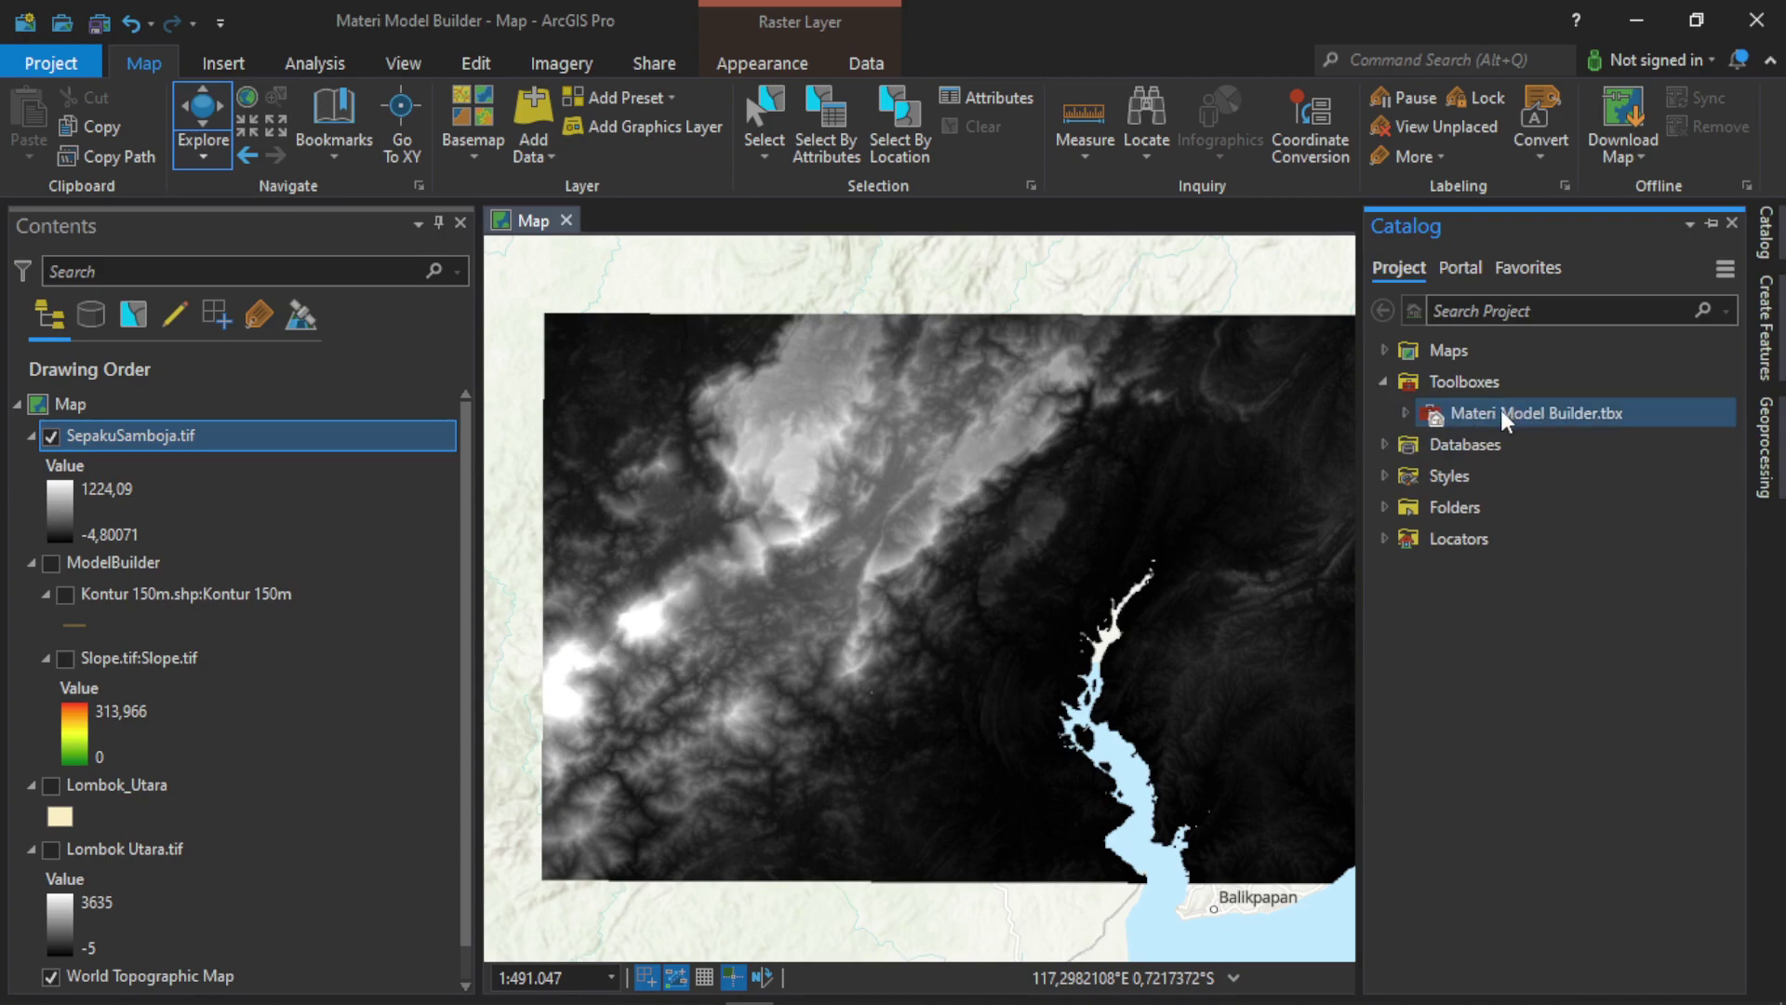
pyautogui.click(1406, 414)
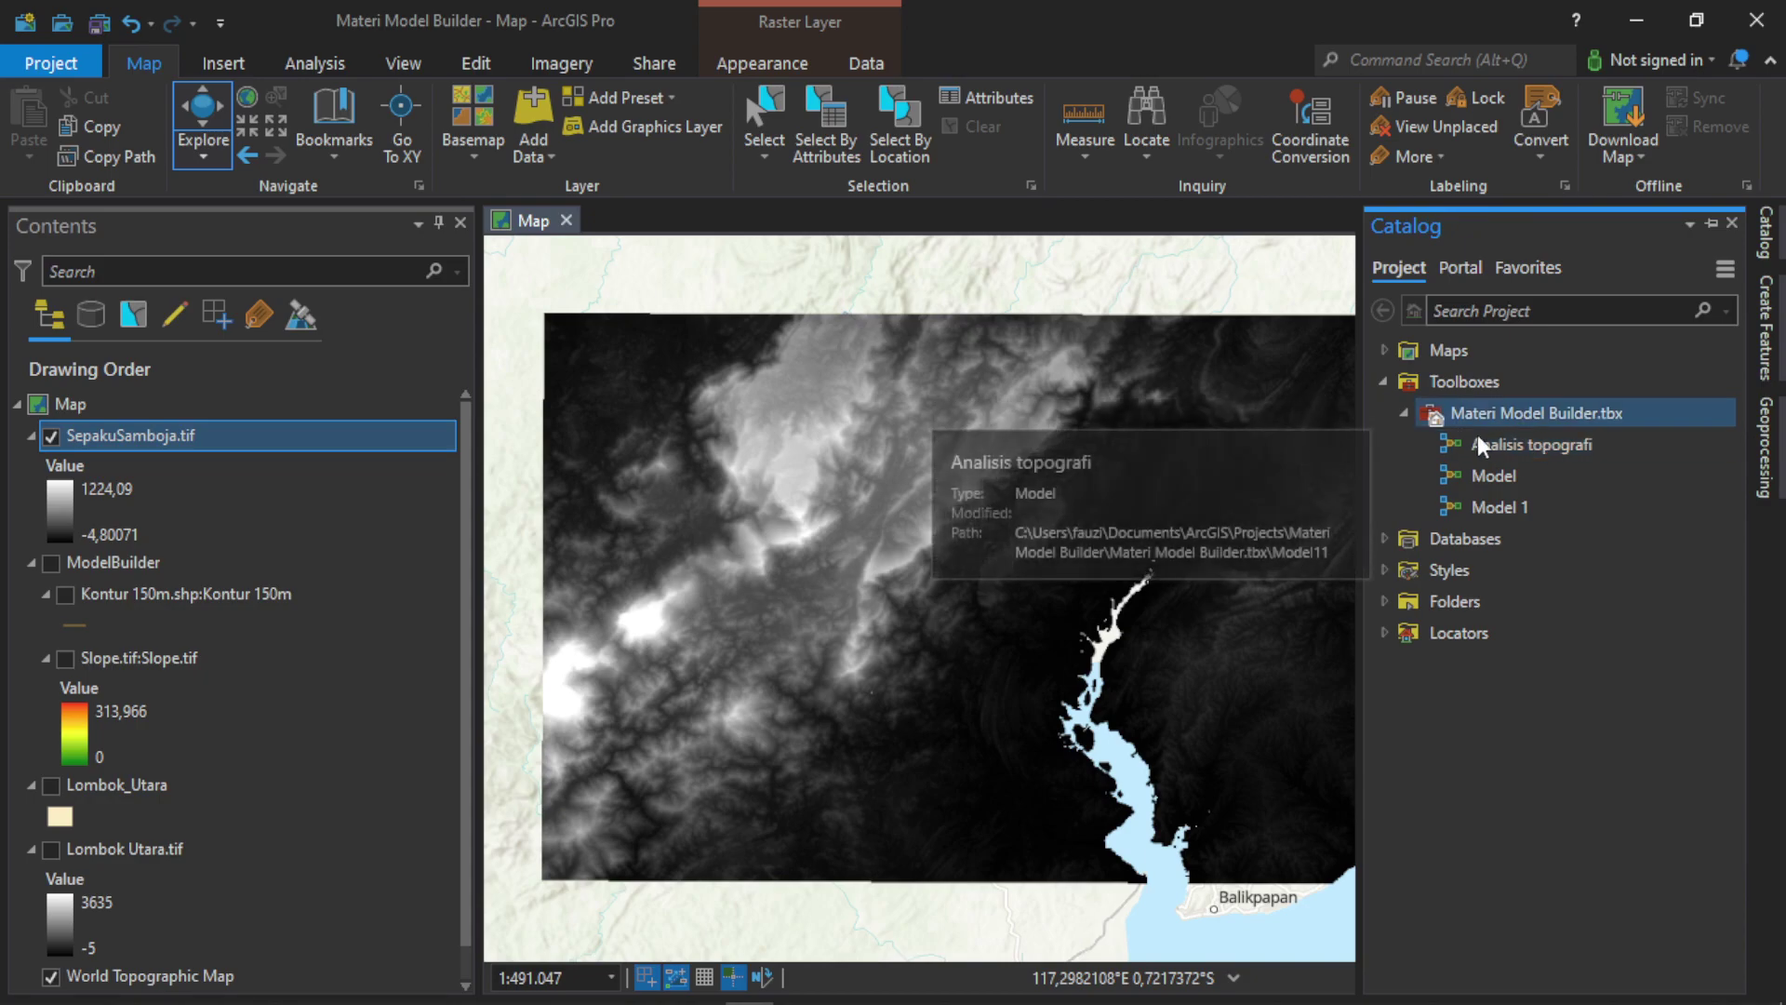
pyautogui.rightClick(1516, 445)
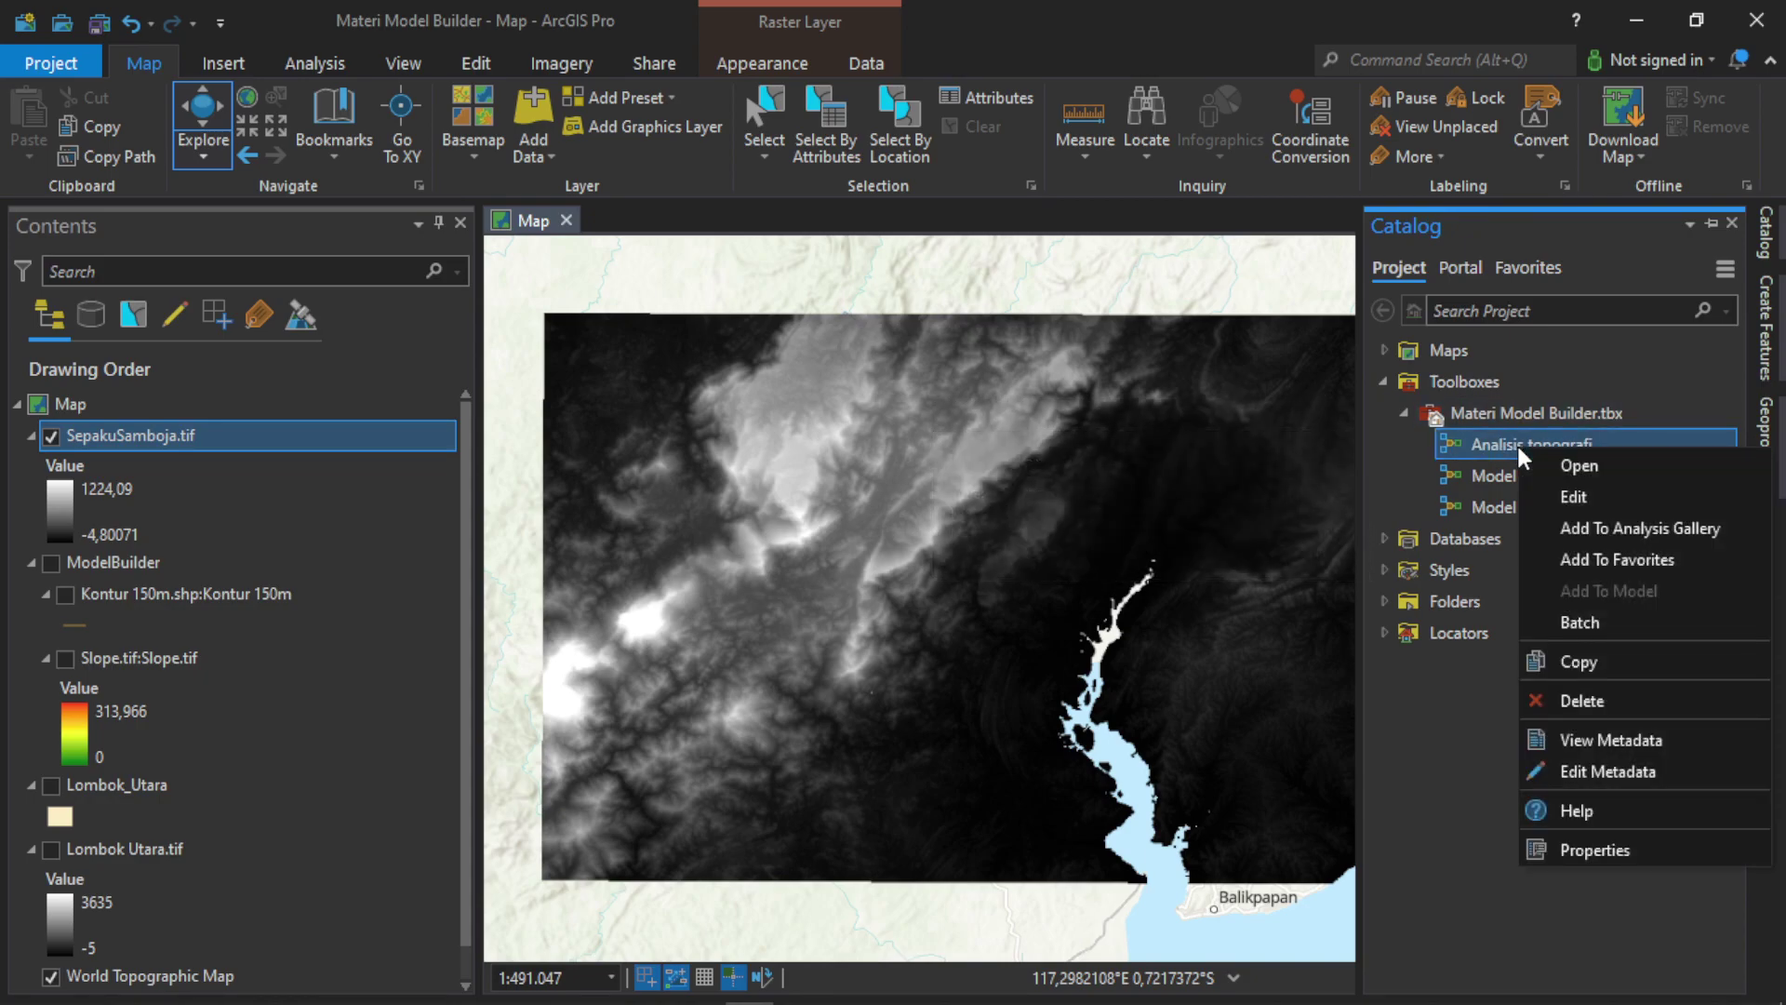
pyautogui.click(1544, 494)
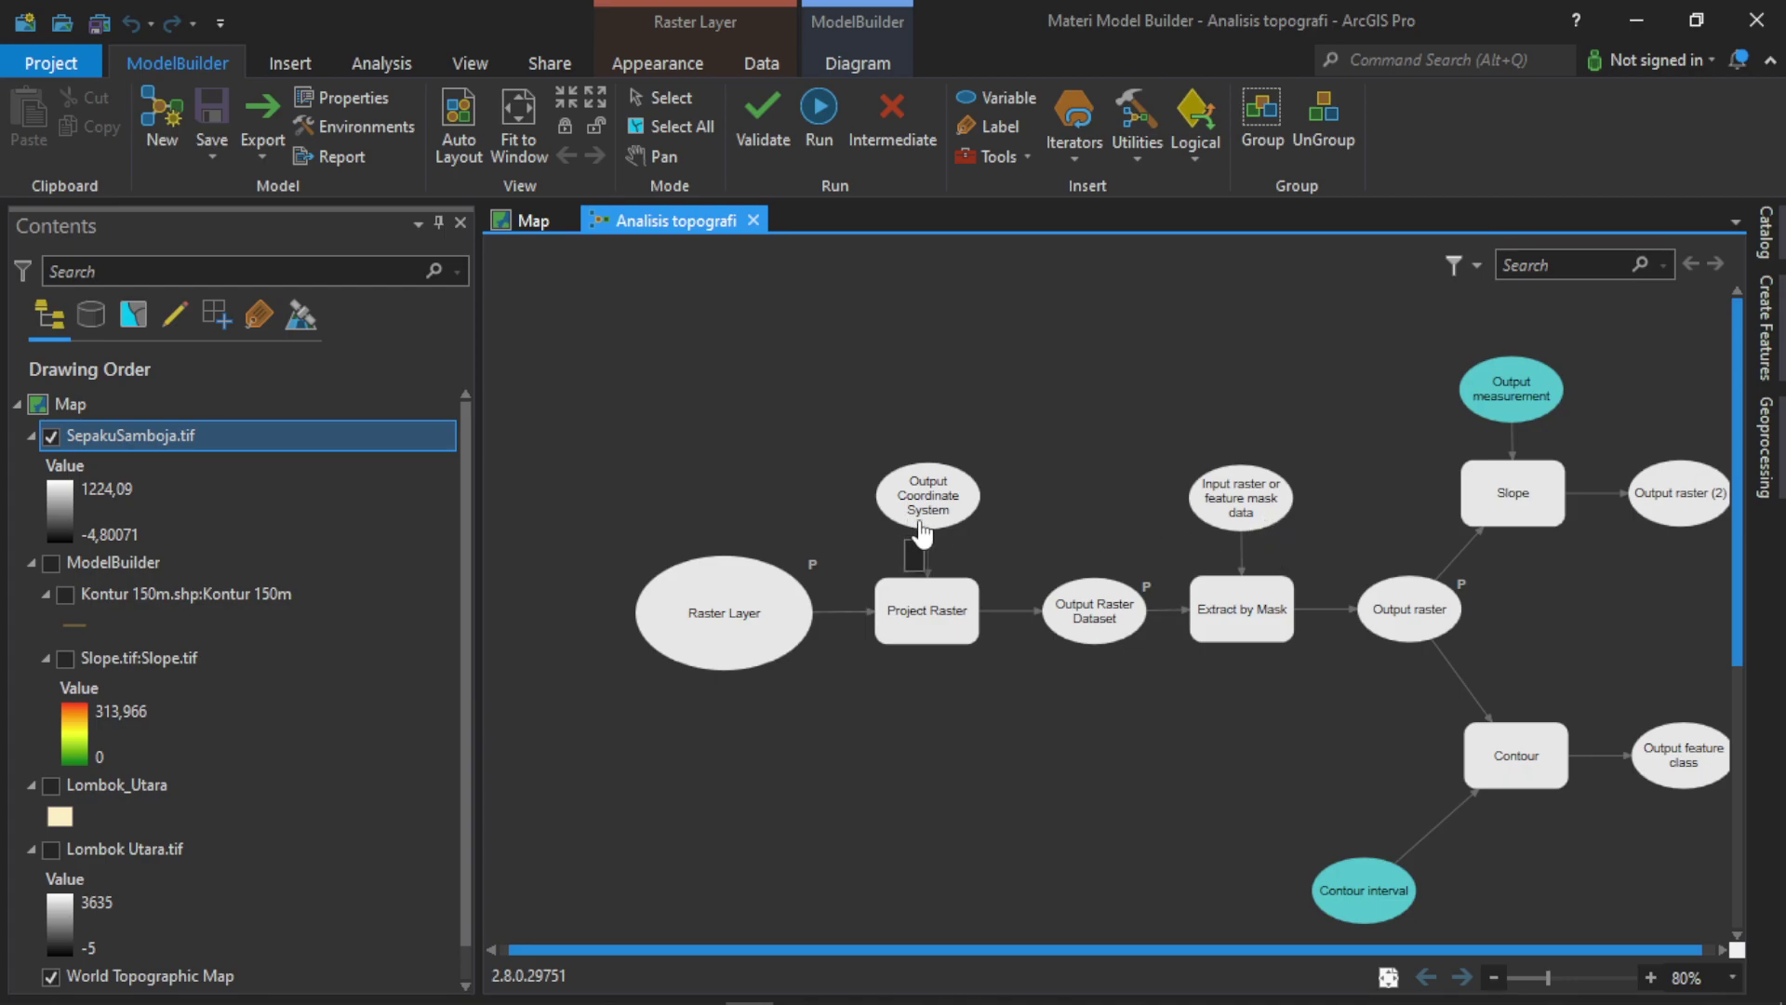
# Add the AOI_UTM.shp boundary to the map from the Tanggal 10 subfolder of Data Siap in Downloads.
pyautogui.click(533, 223)
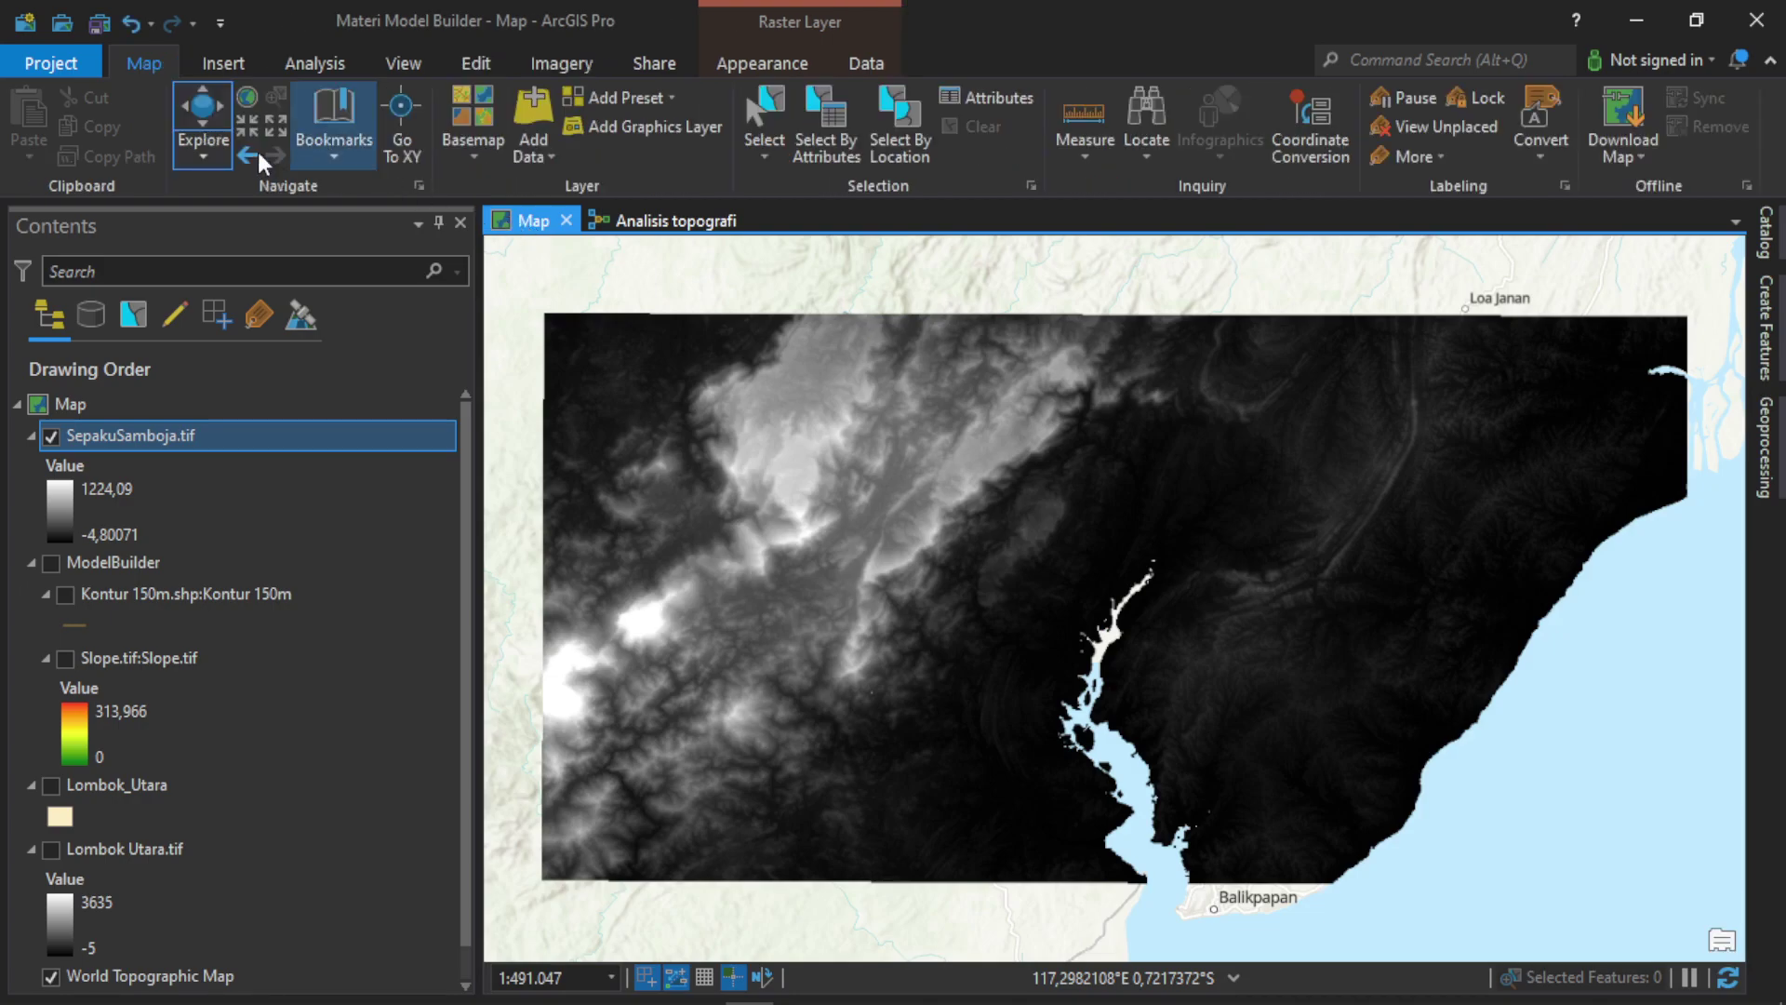
pyautogui.click(549, 154)
pyautogui.click(595, 234)
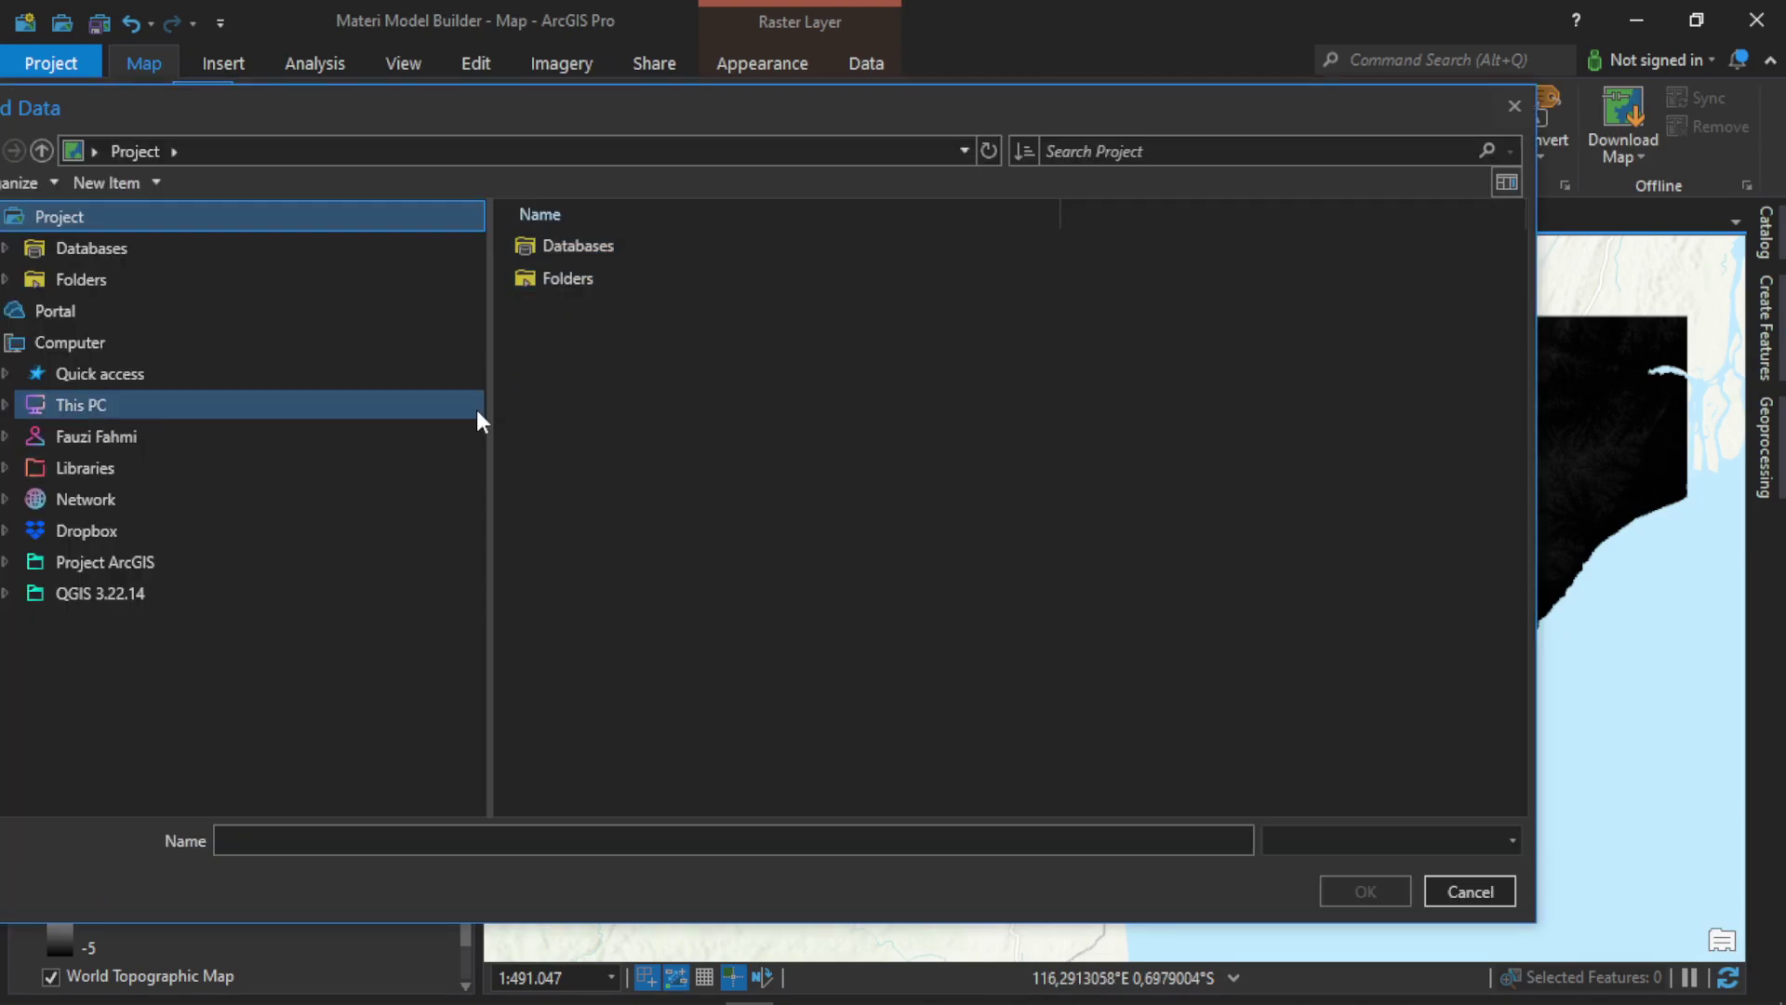
pyautogui.click(247, 409)
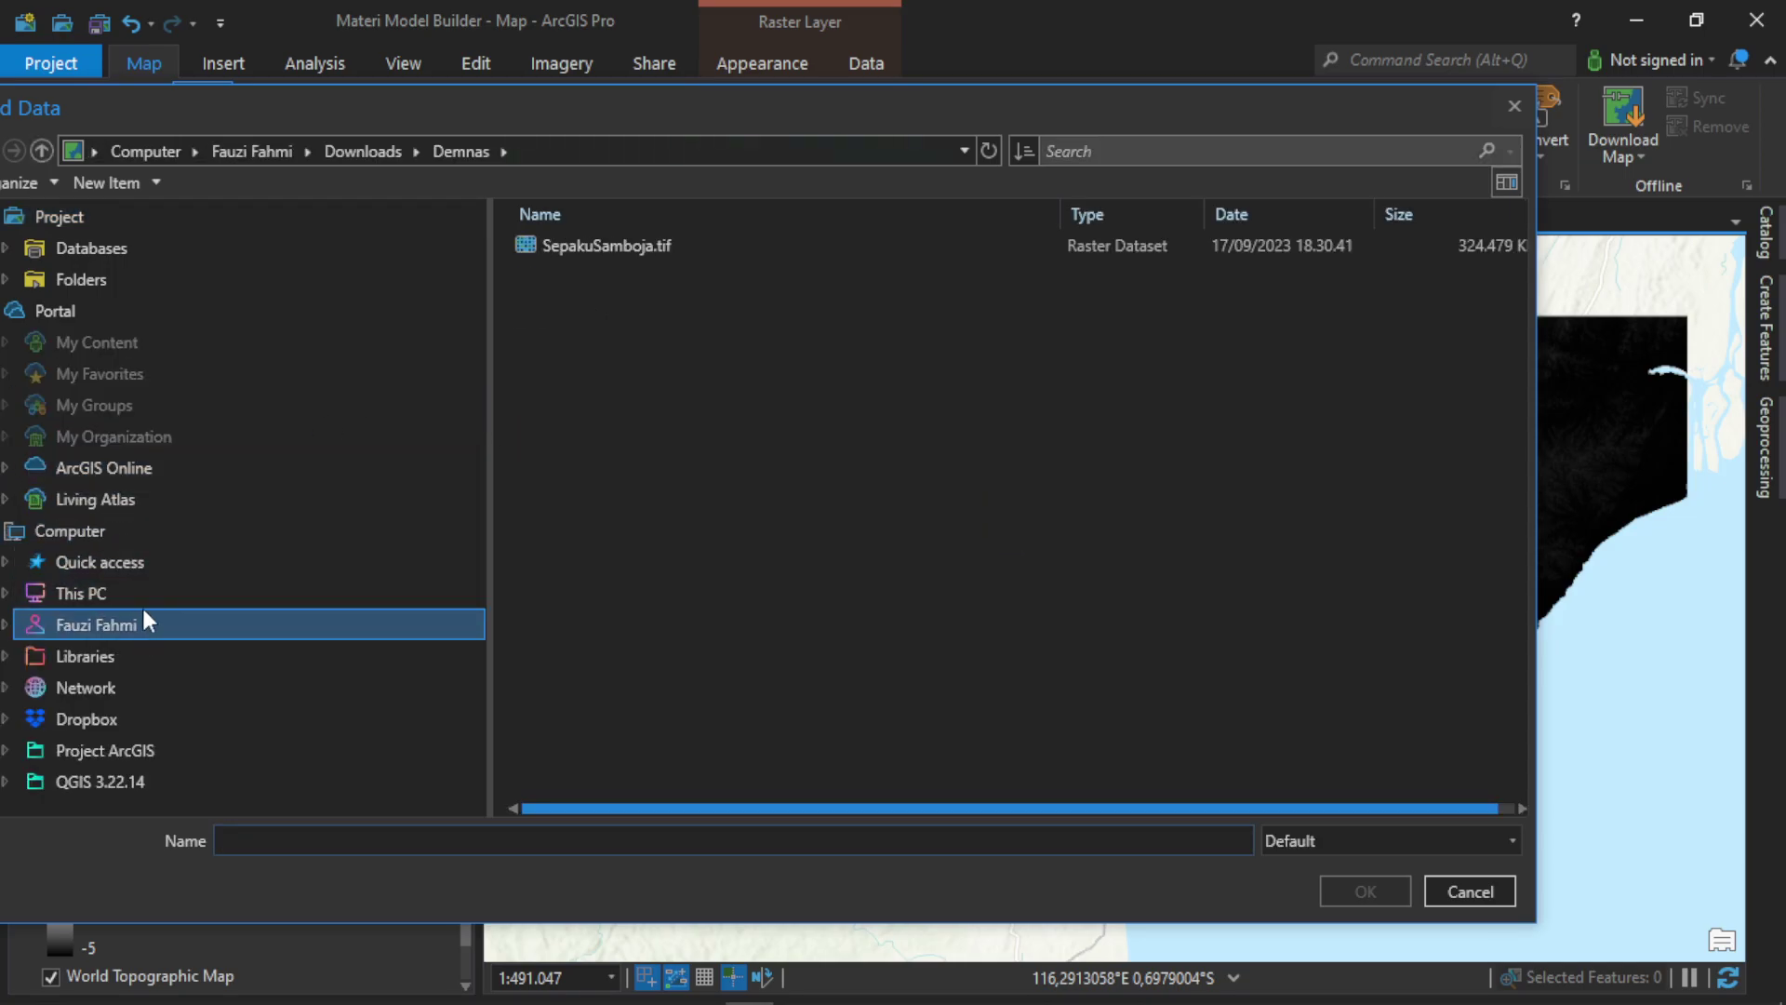
pyautogui.click(140, 596)
pyautogui.doubleClick(662, 344)
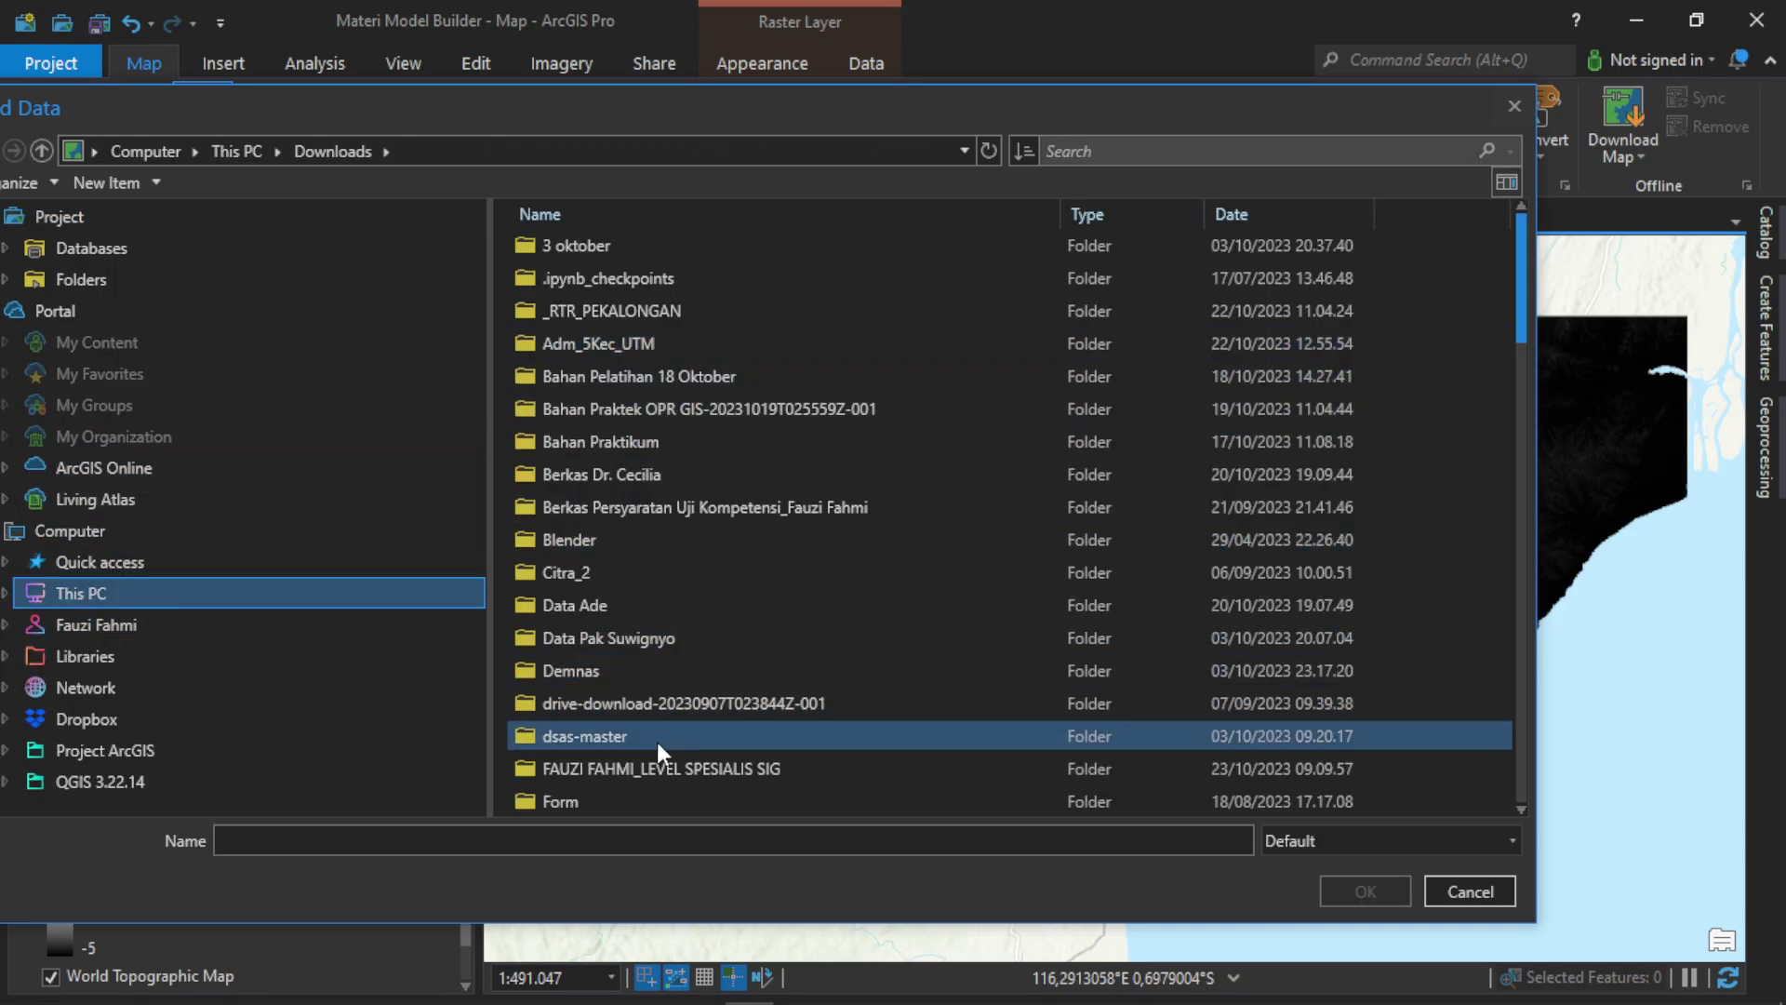
pyautogui.scroll(-3, 657, 740)
pyautogui.scroll(2, 650, 733)
pyautogui.doubleClick(660, 550)
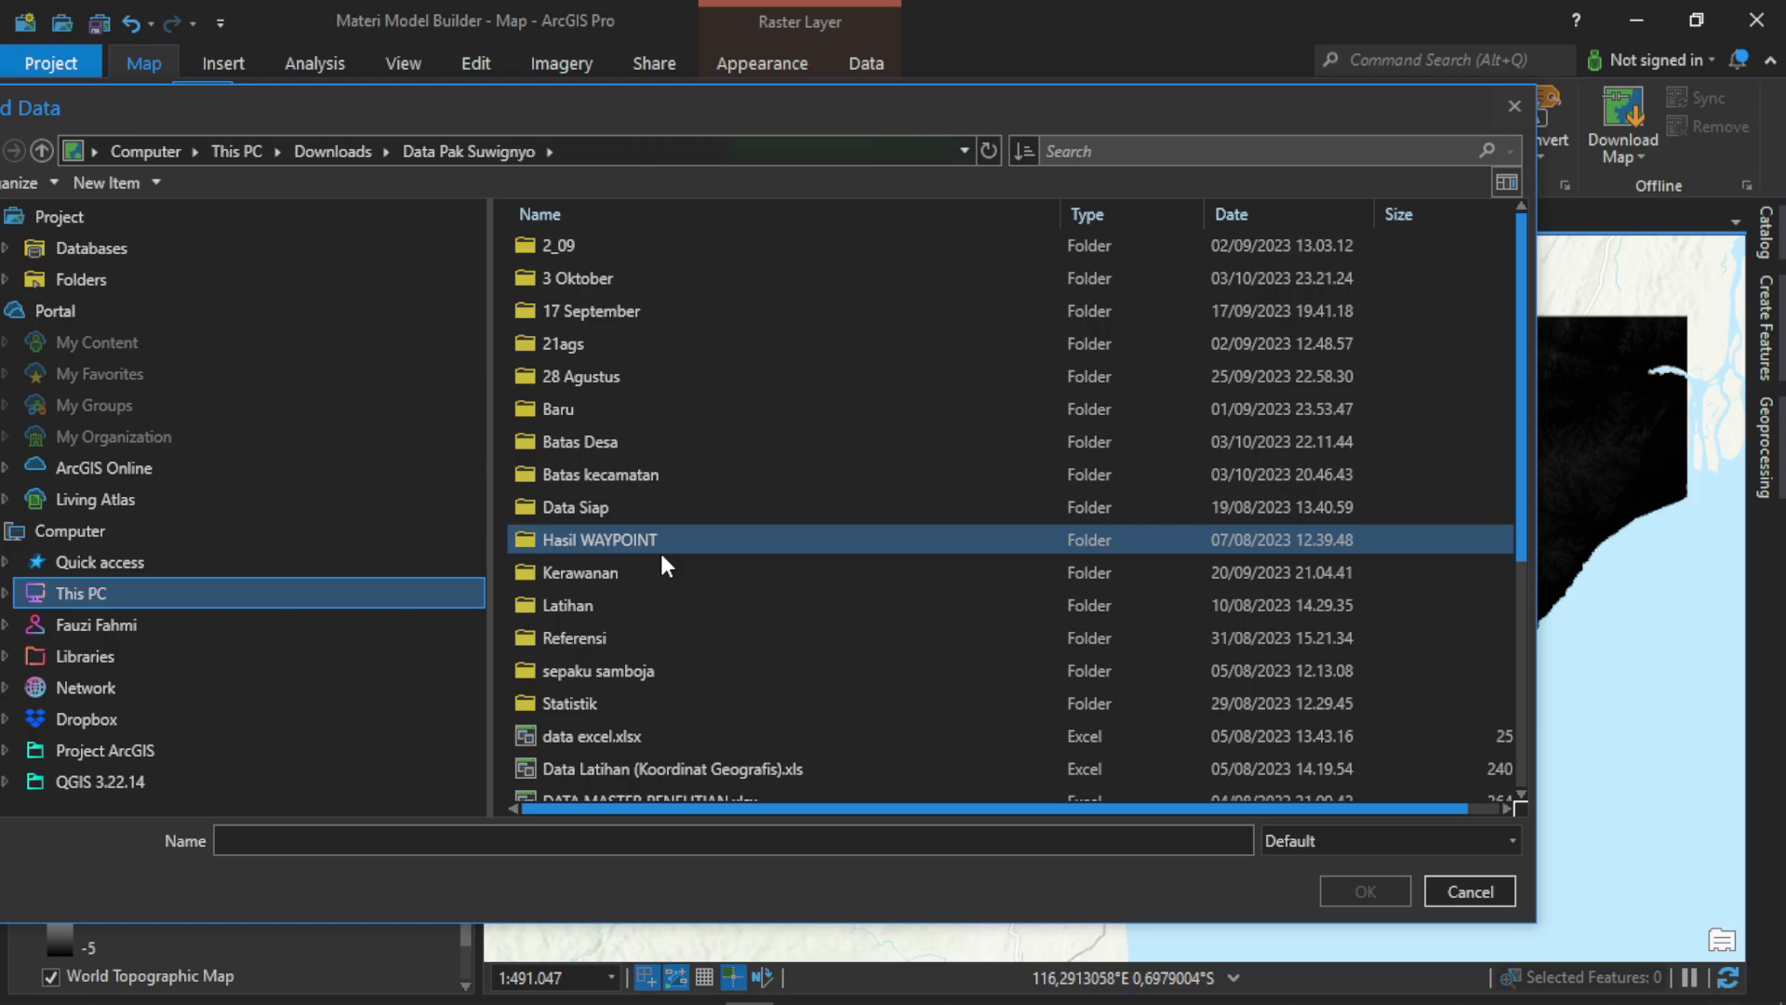
pyautogui.doubleClick(633, 507)
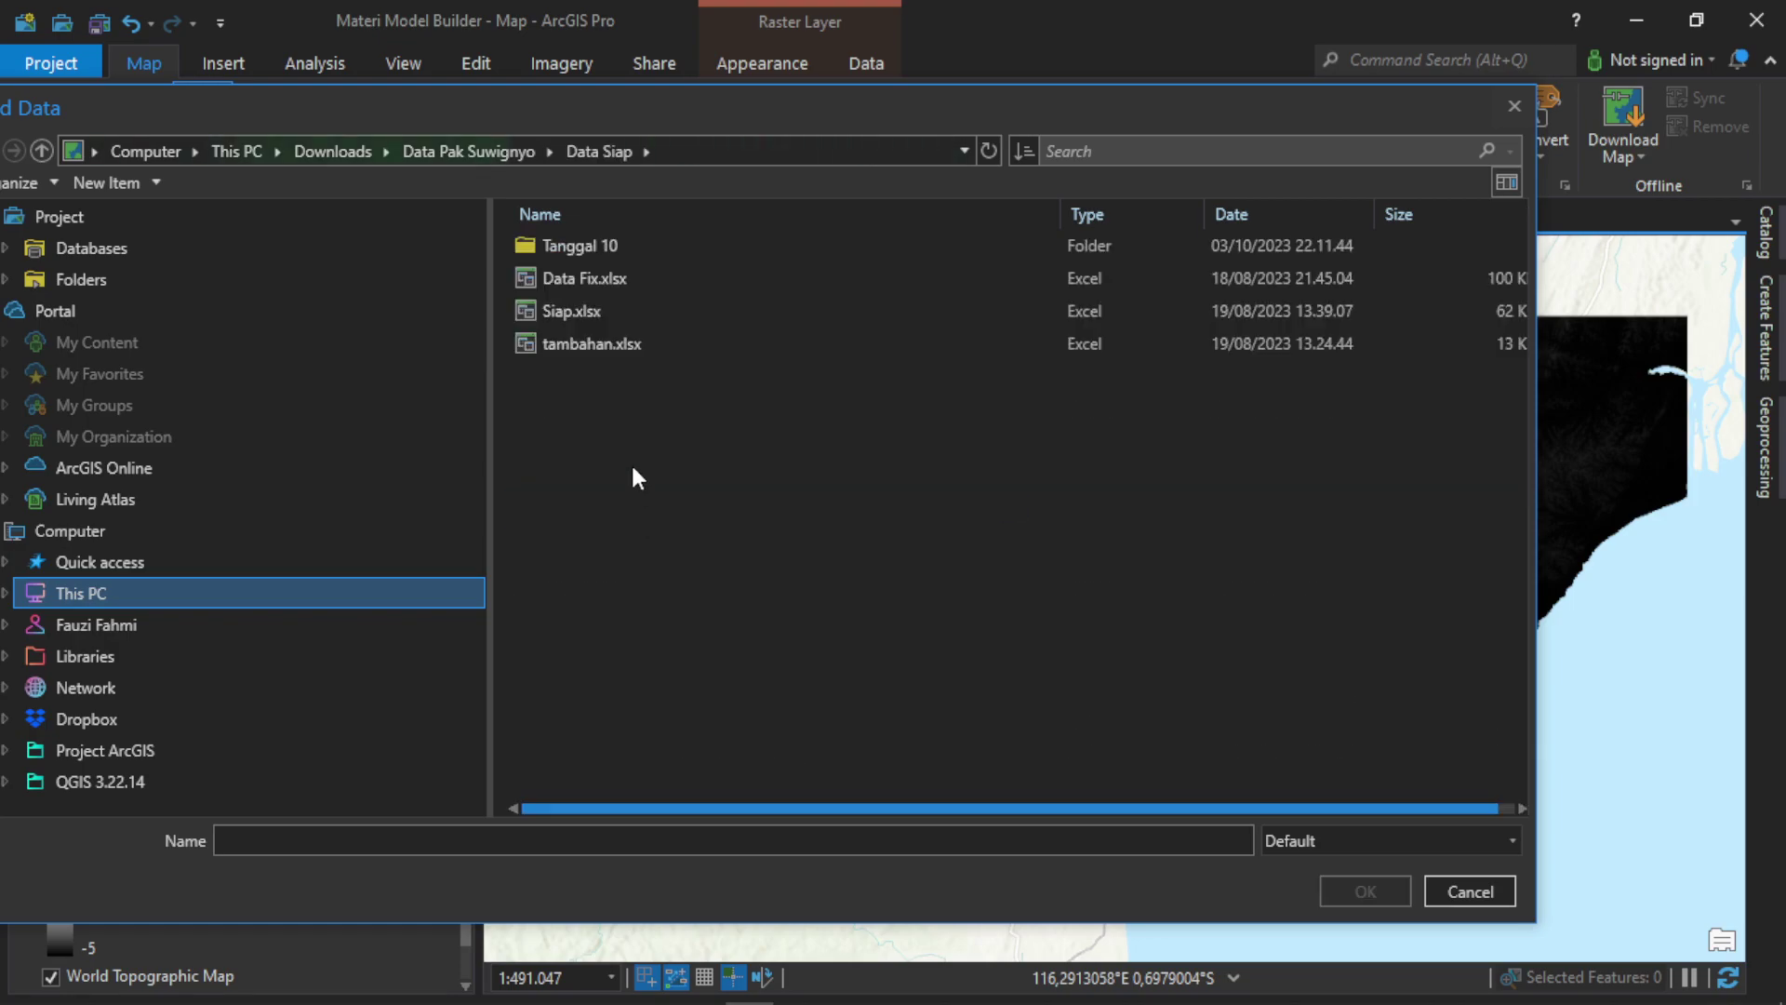
pyautogui.doubleClick(635, 248)
pyautogui.click(631, 279)
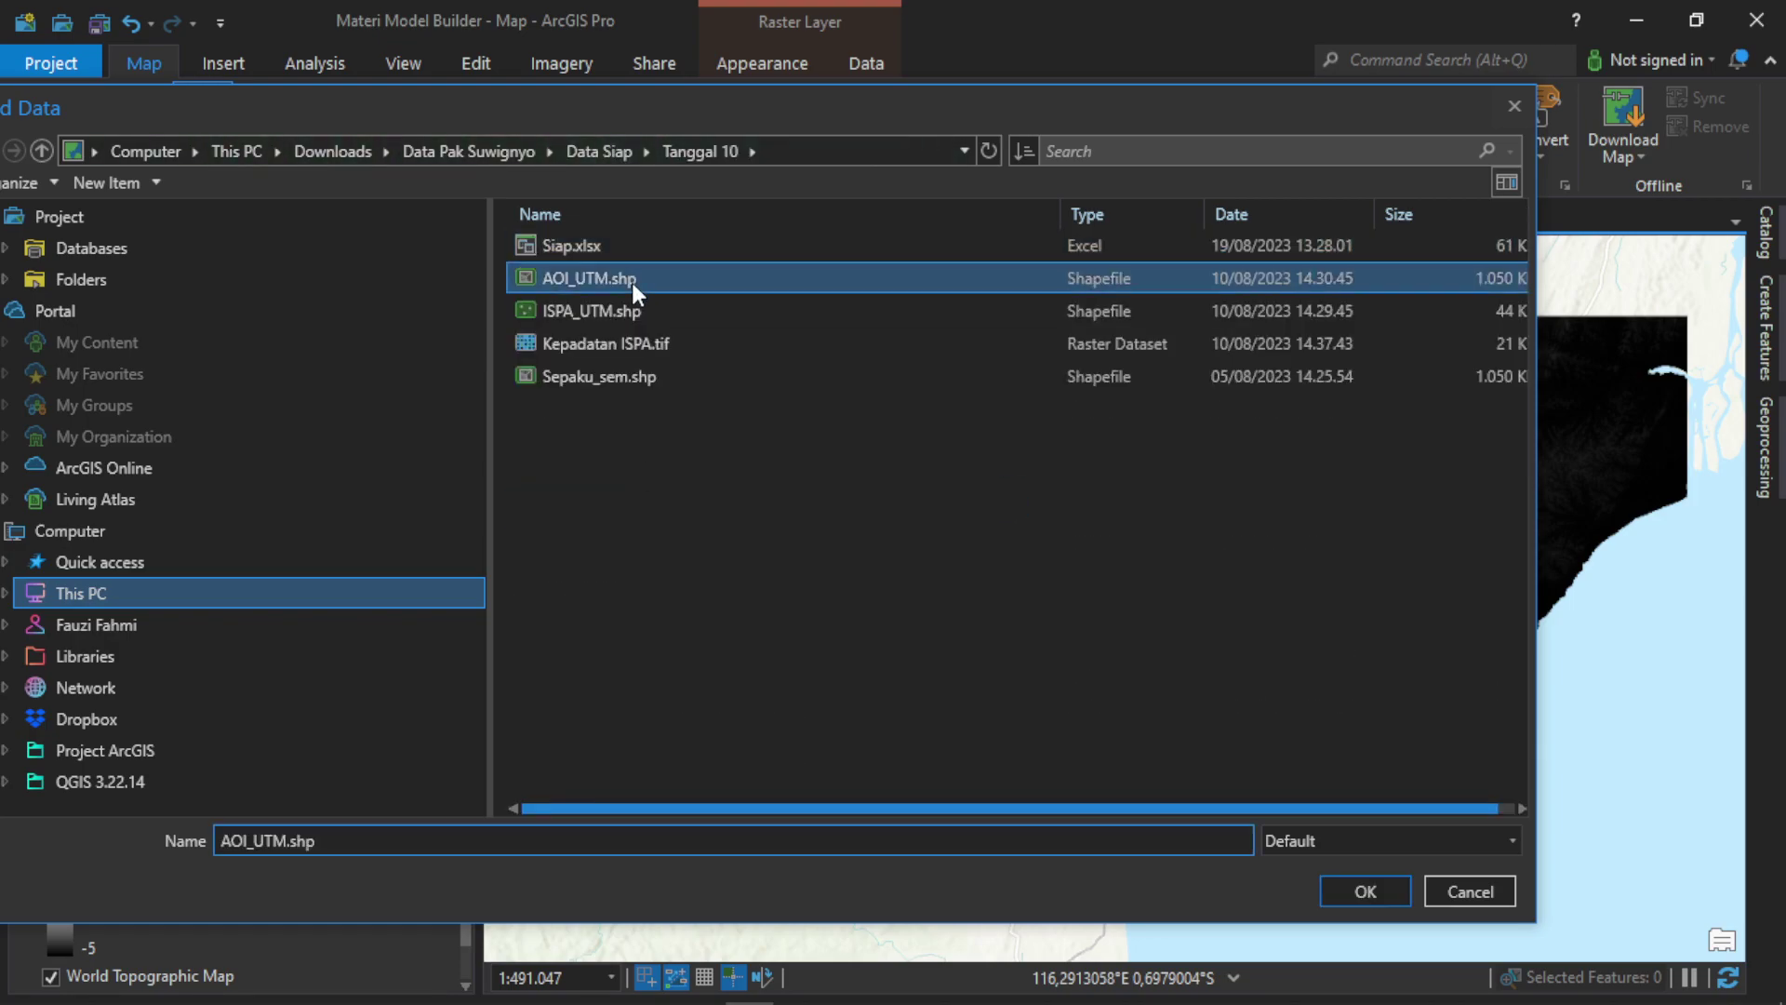
pyautogui.click(1360, 888)
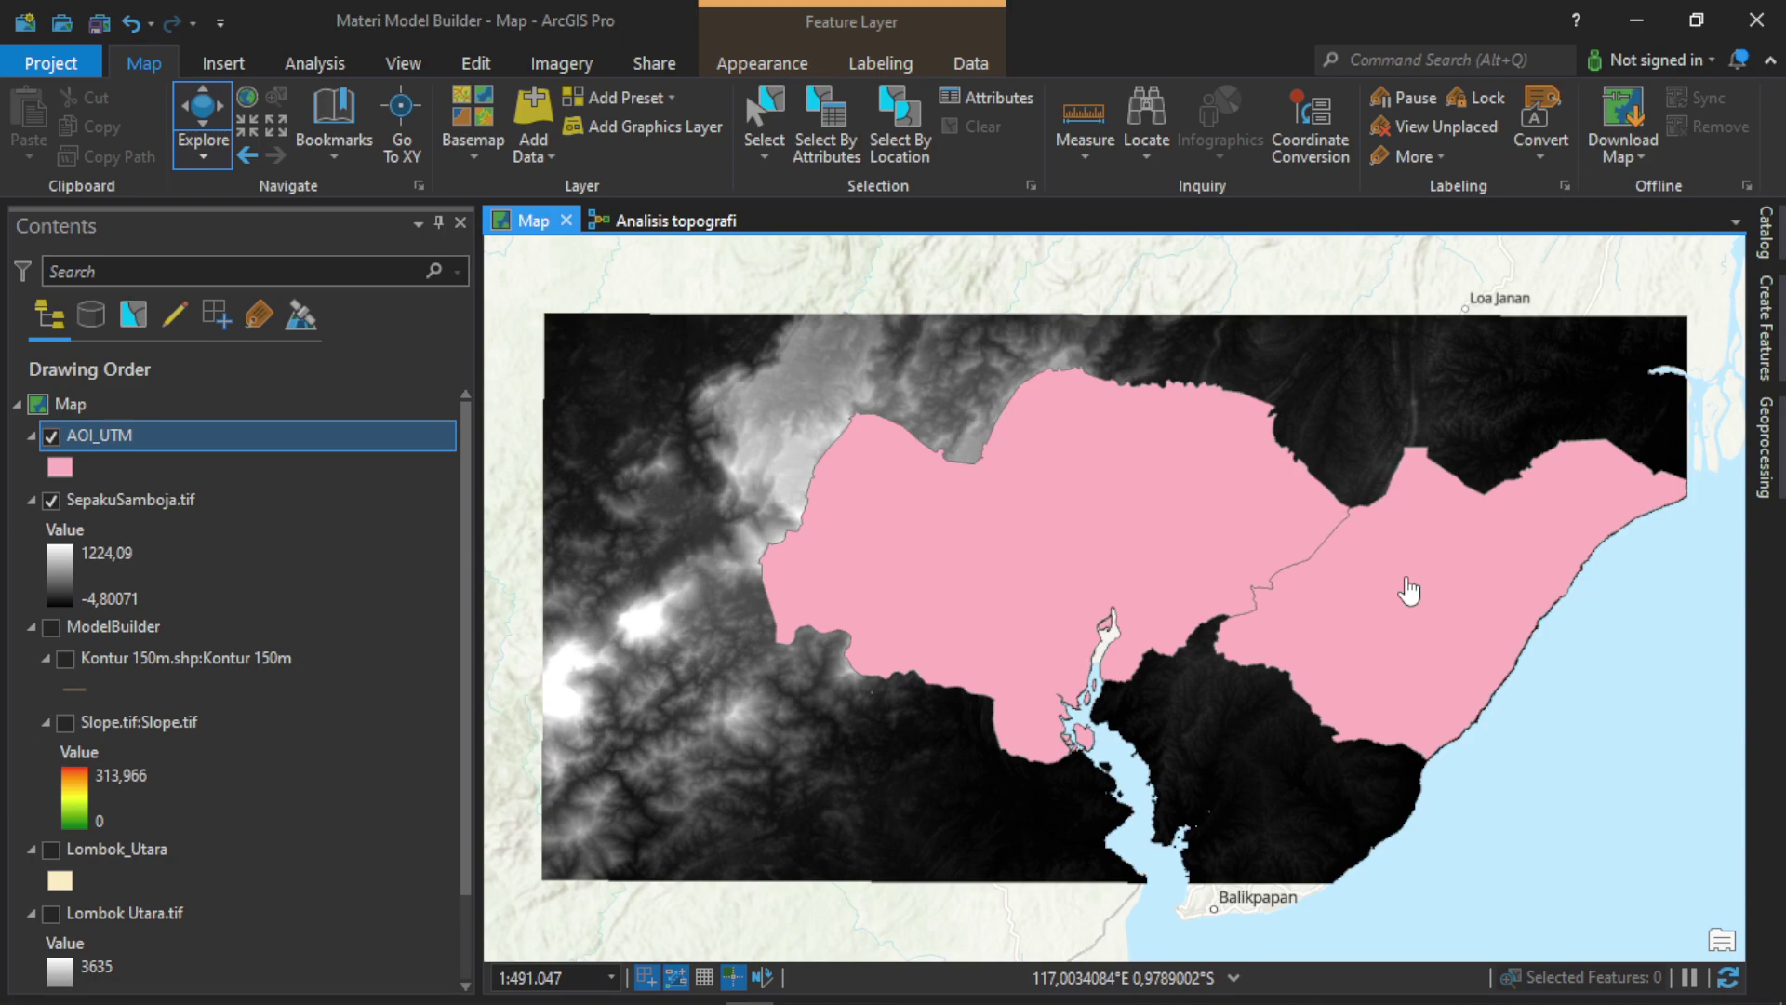
# Set the Raster Layer input of the Analisis topografi model to SepakuSamboja.tif.
pyautogui.click(667, 219)
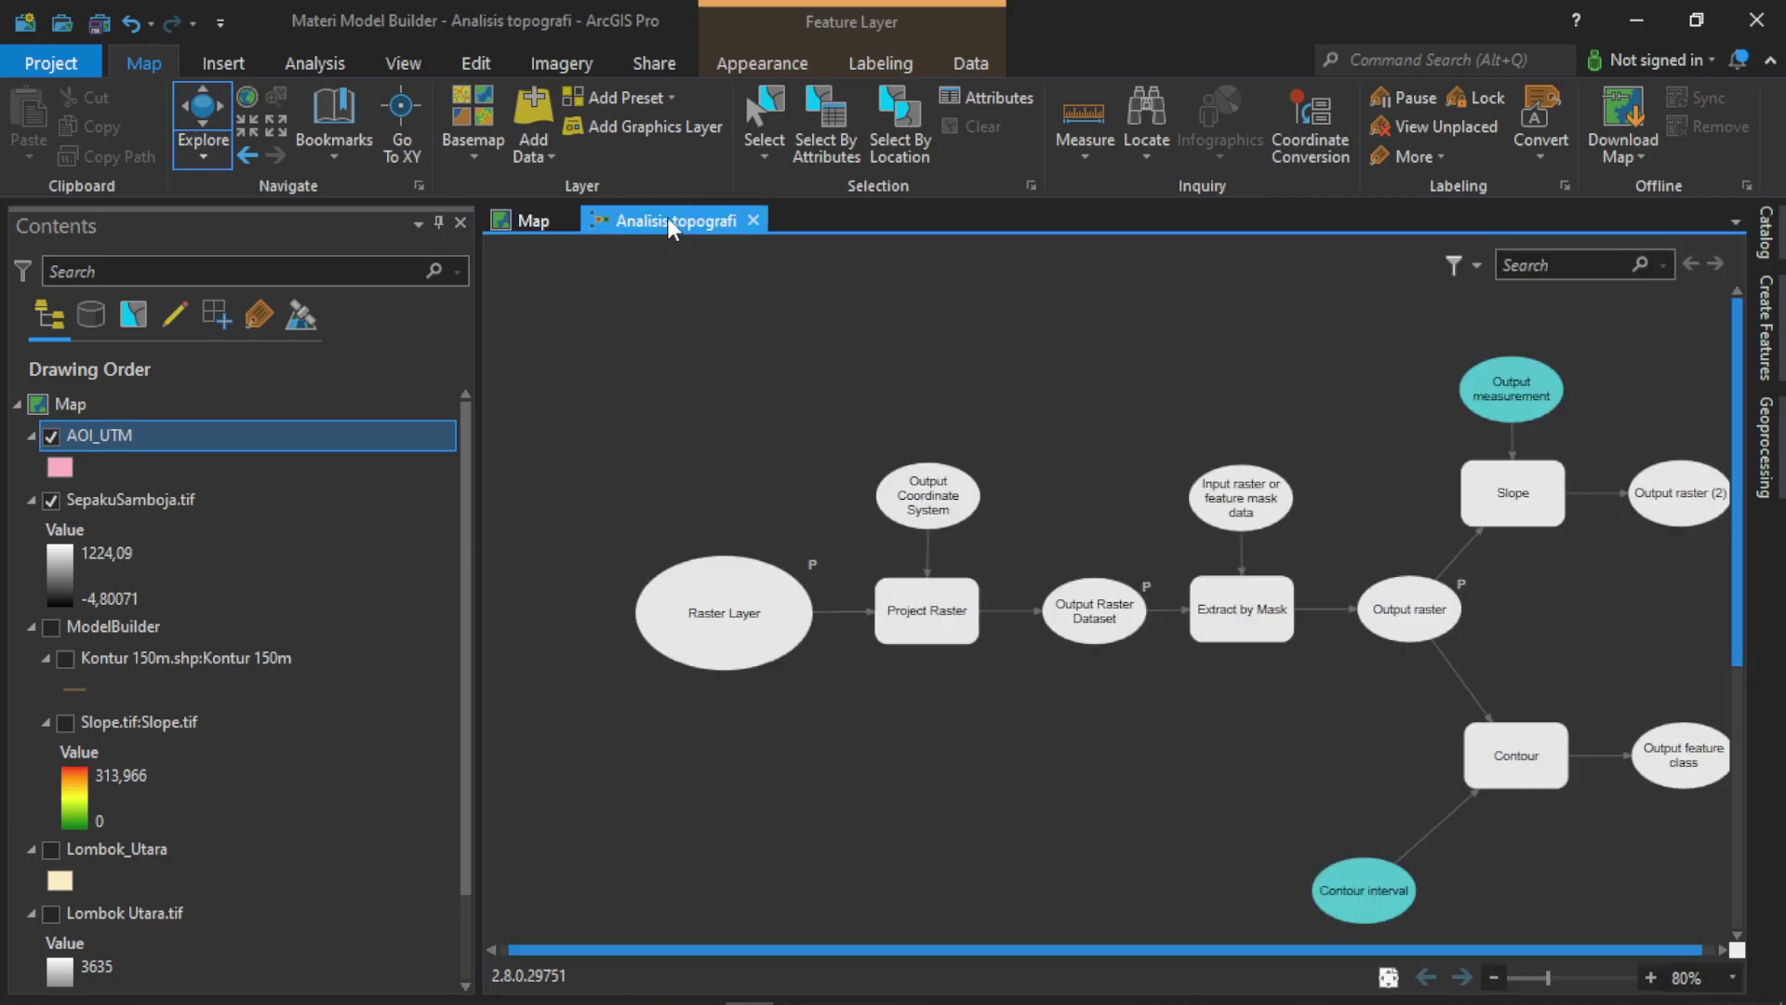
pyautogui.doubleClick(744, 619)
pyautogui.click(1248, 683)
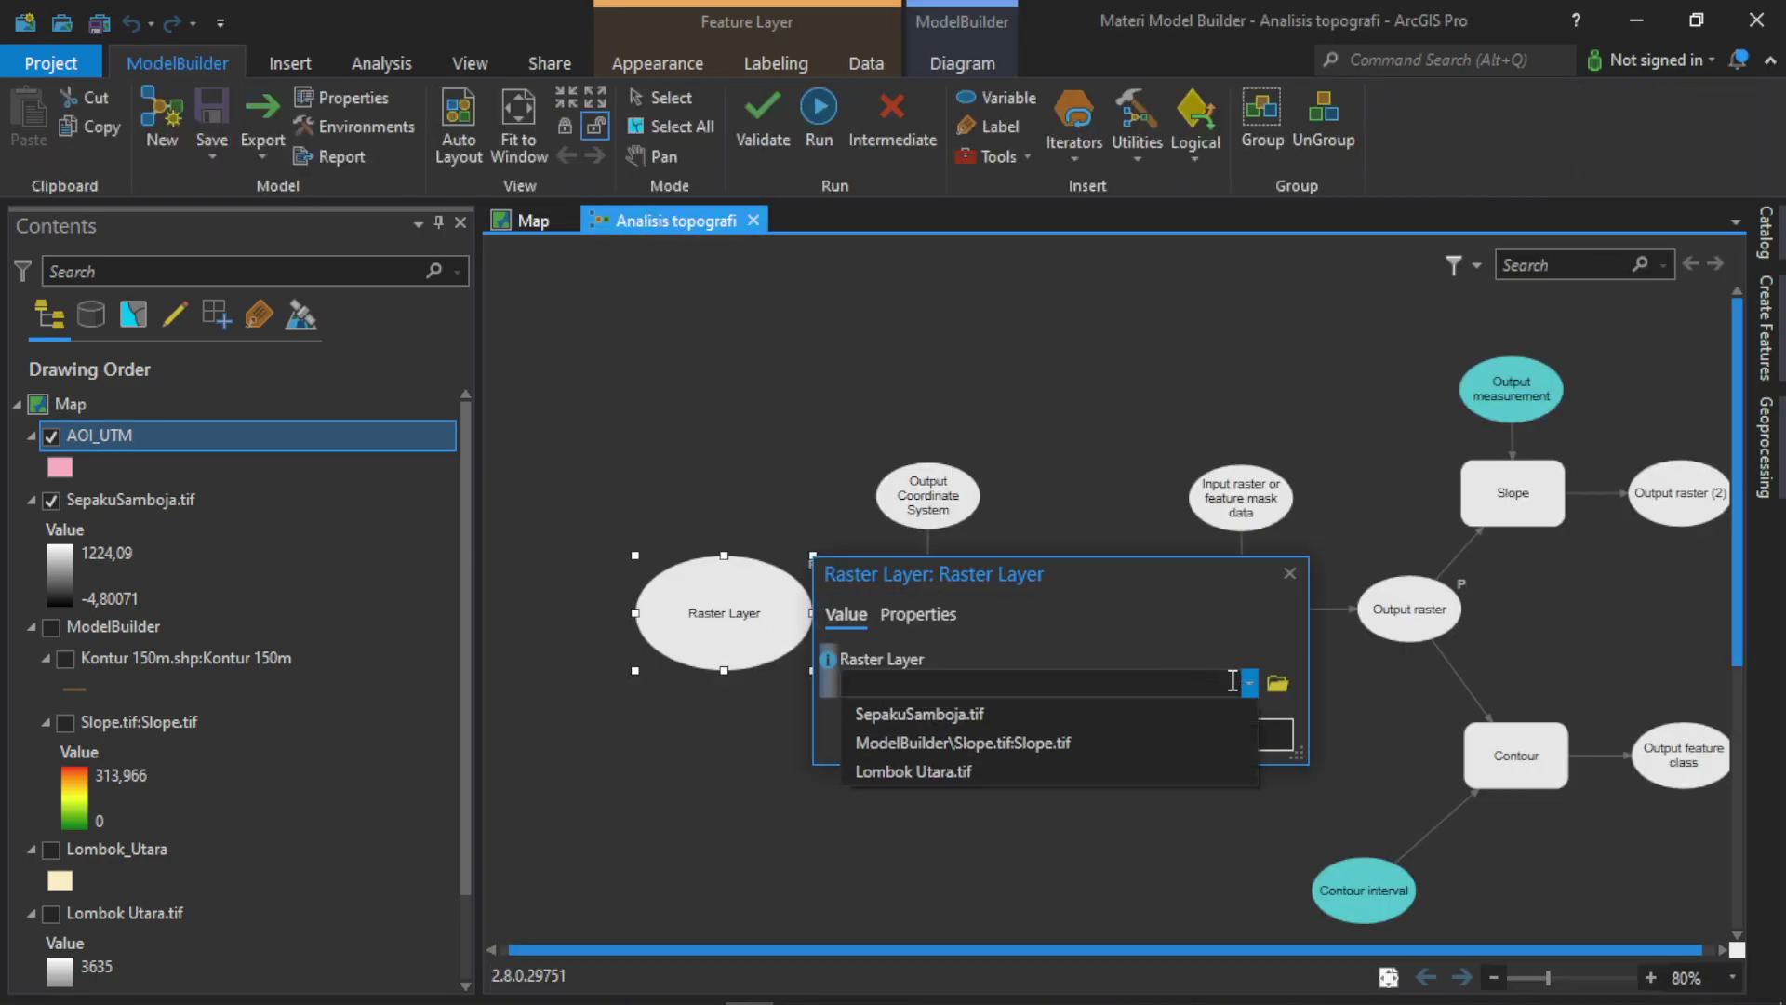
pyautogui.click(978, 712)
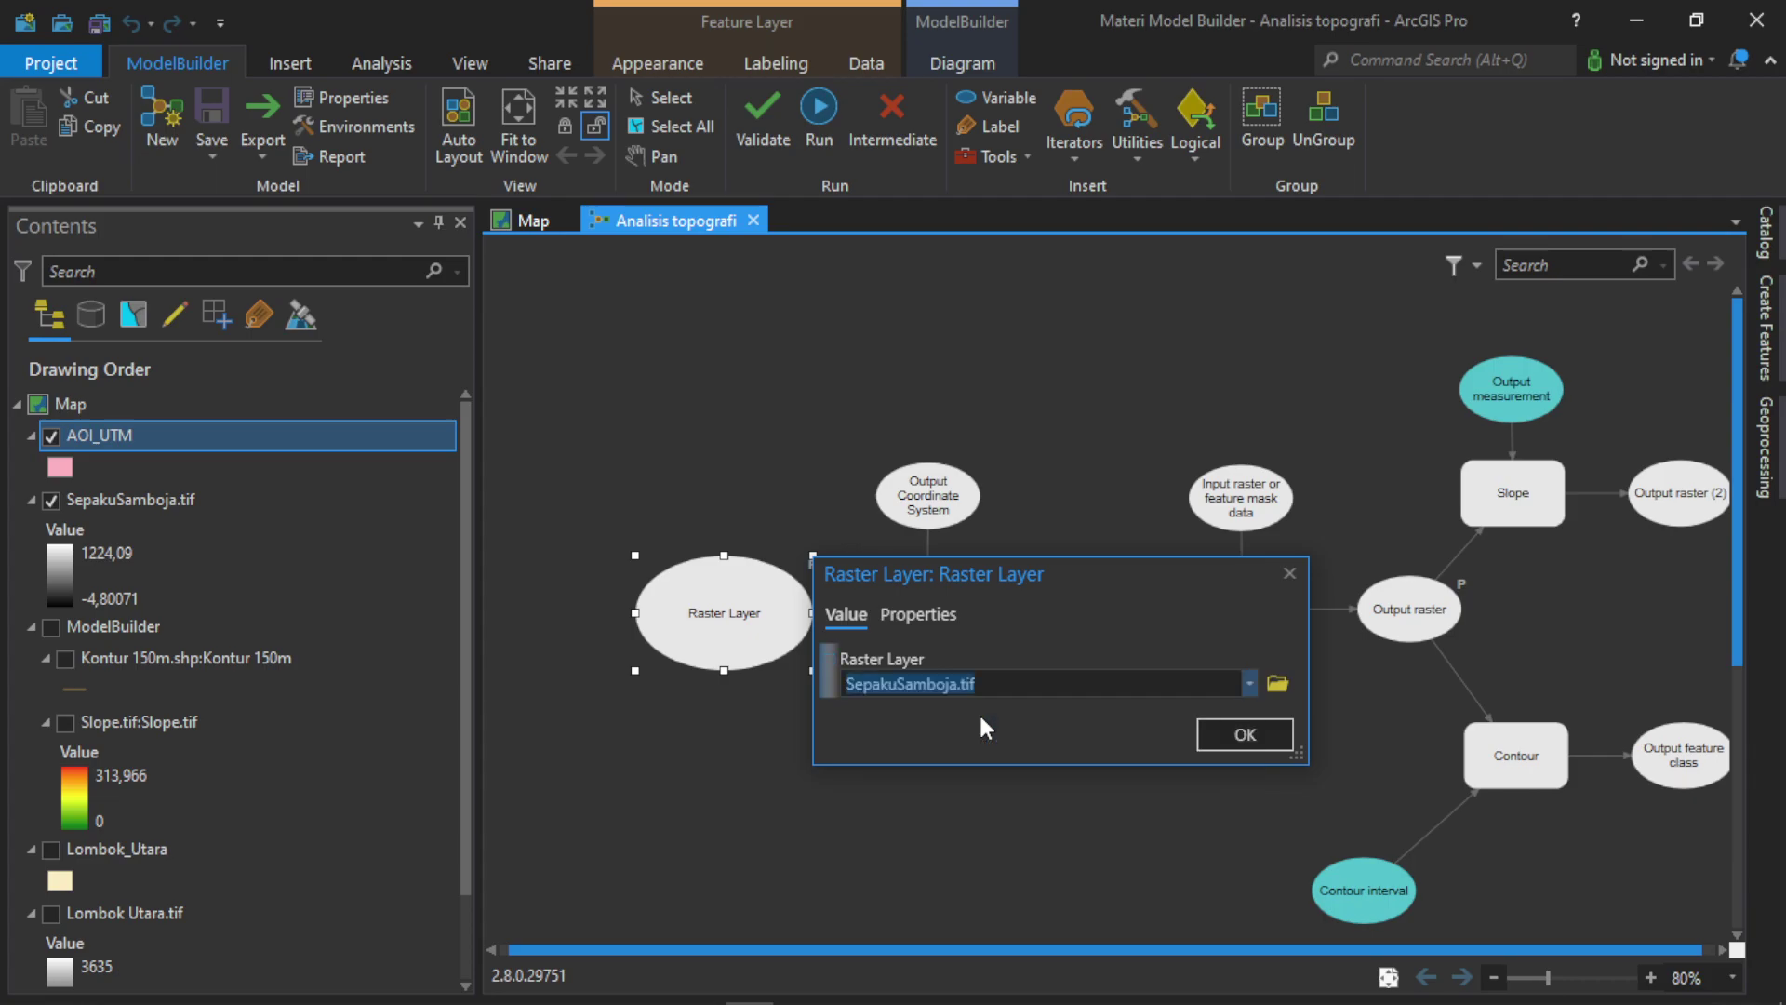
pyautogui.click(1235, 734)
# Set the Project Raster output coordinate system to WGS 1984 UTM Zone 50N in the model.
pyautogui.doubleClick(947, 517)
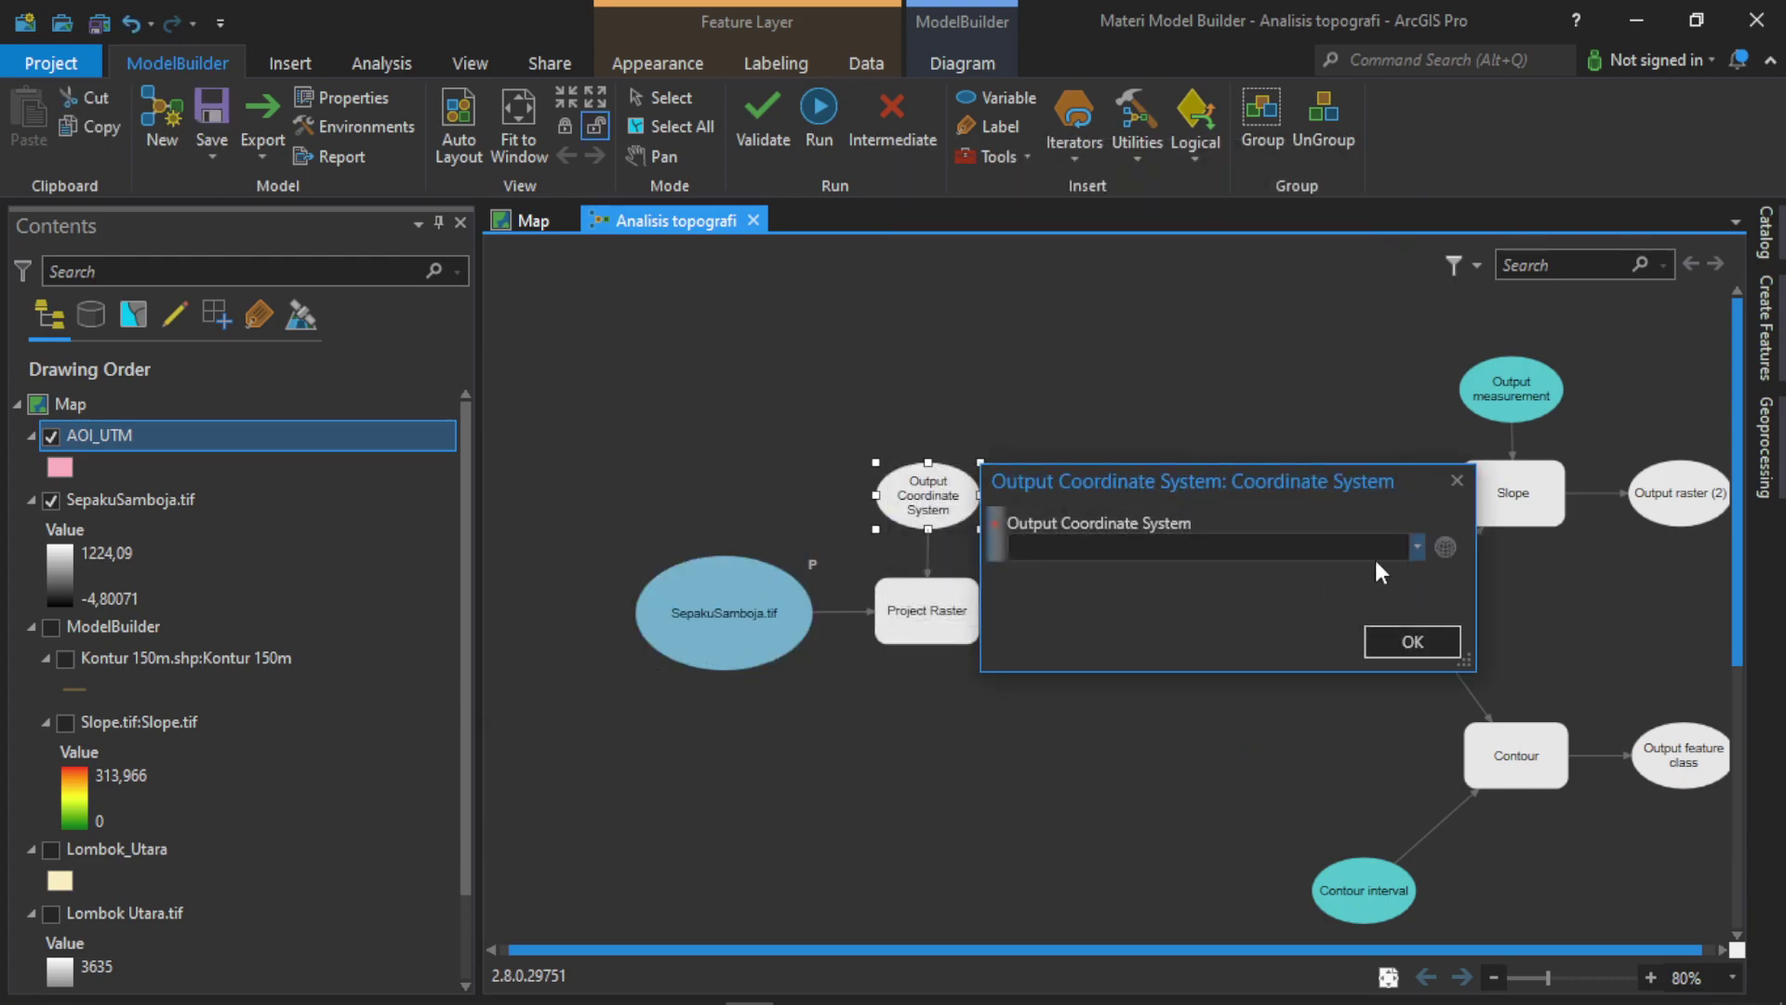
pyautogui.click(1444, 548)
pyautogui.click(913, 648)
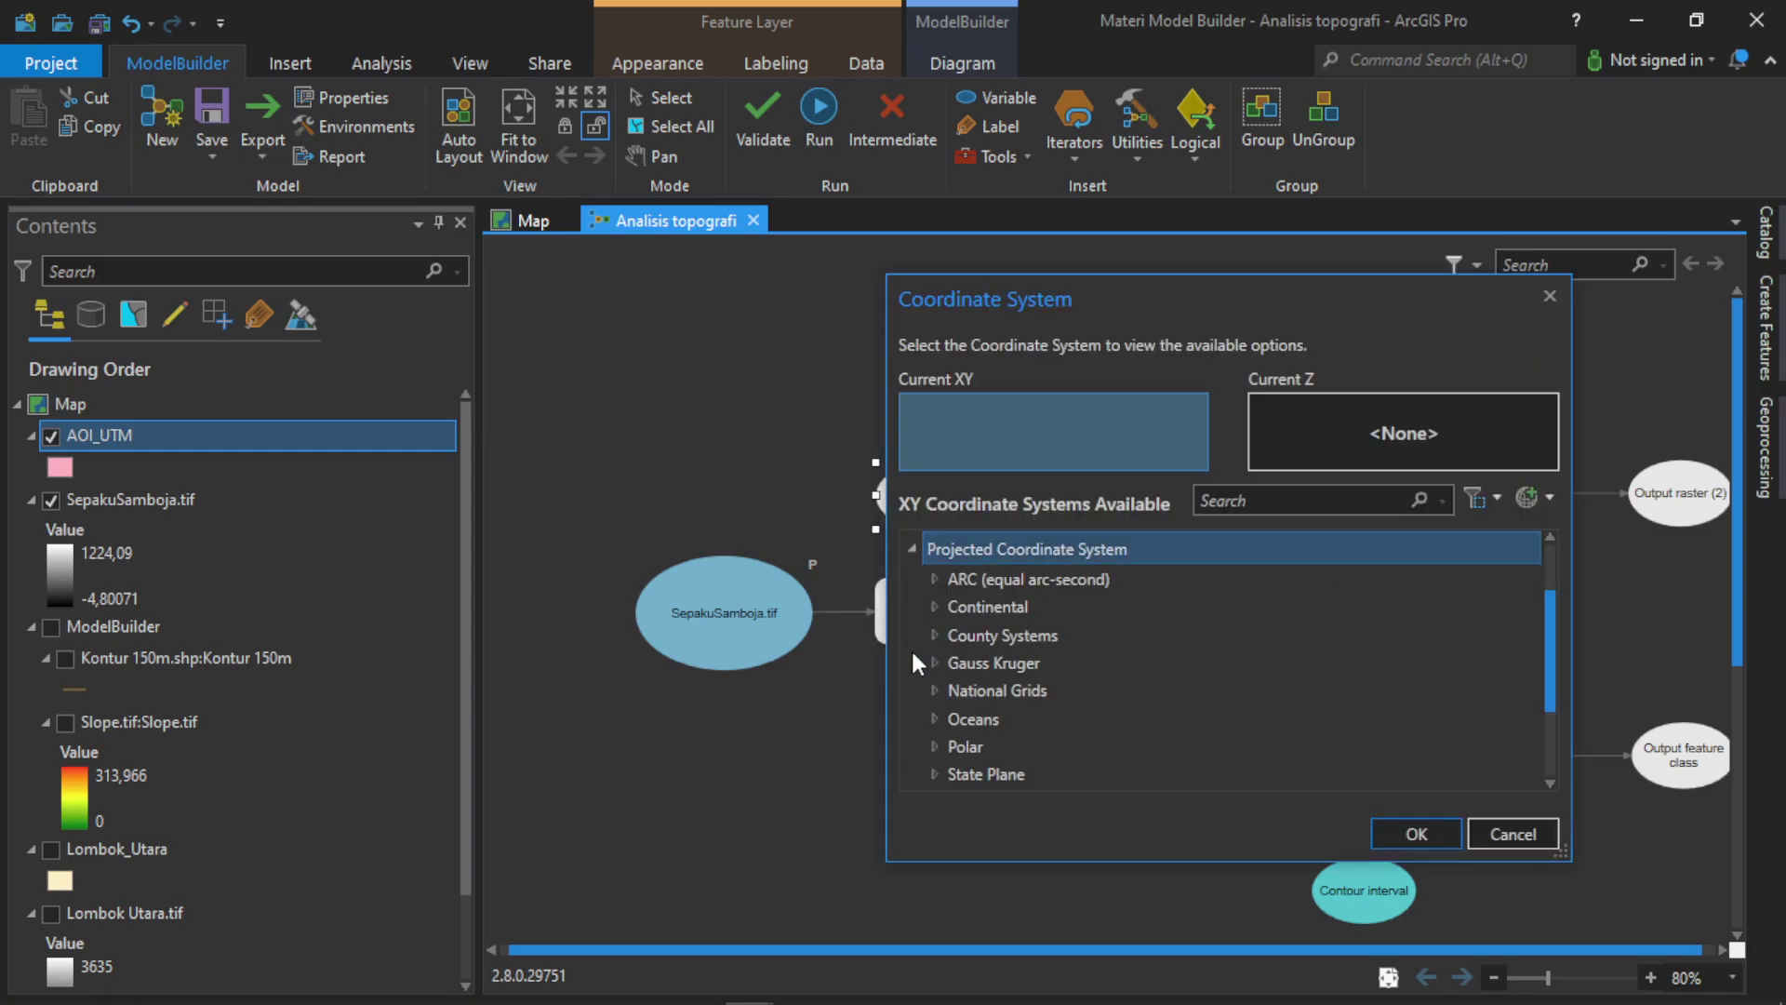
pyautogui.scroll(-2, 941, 724)
pyautogui.click(933, 719)
pyautogui.scroll(-3, 956, 700)
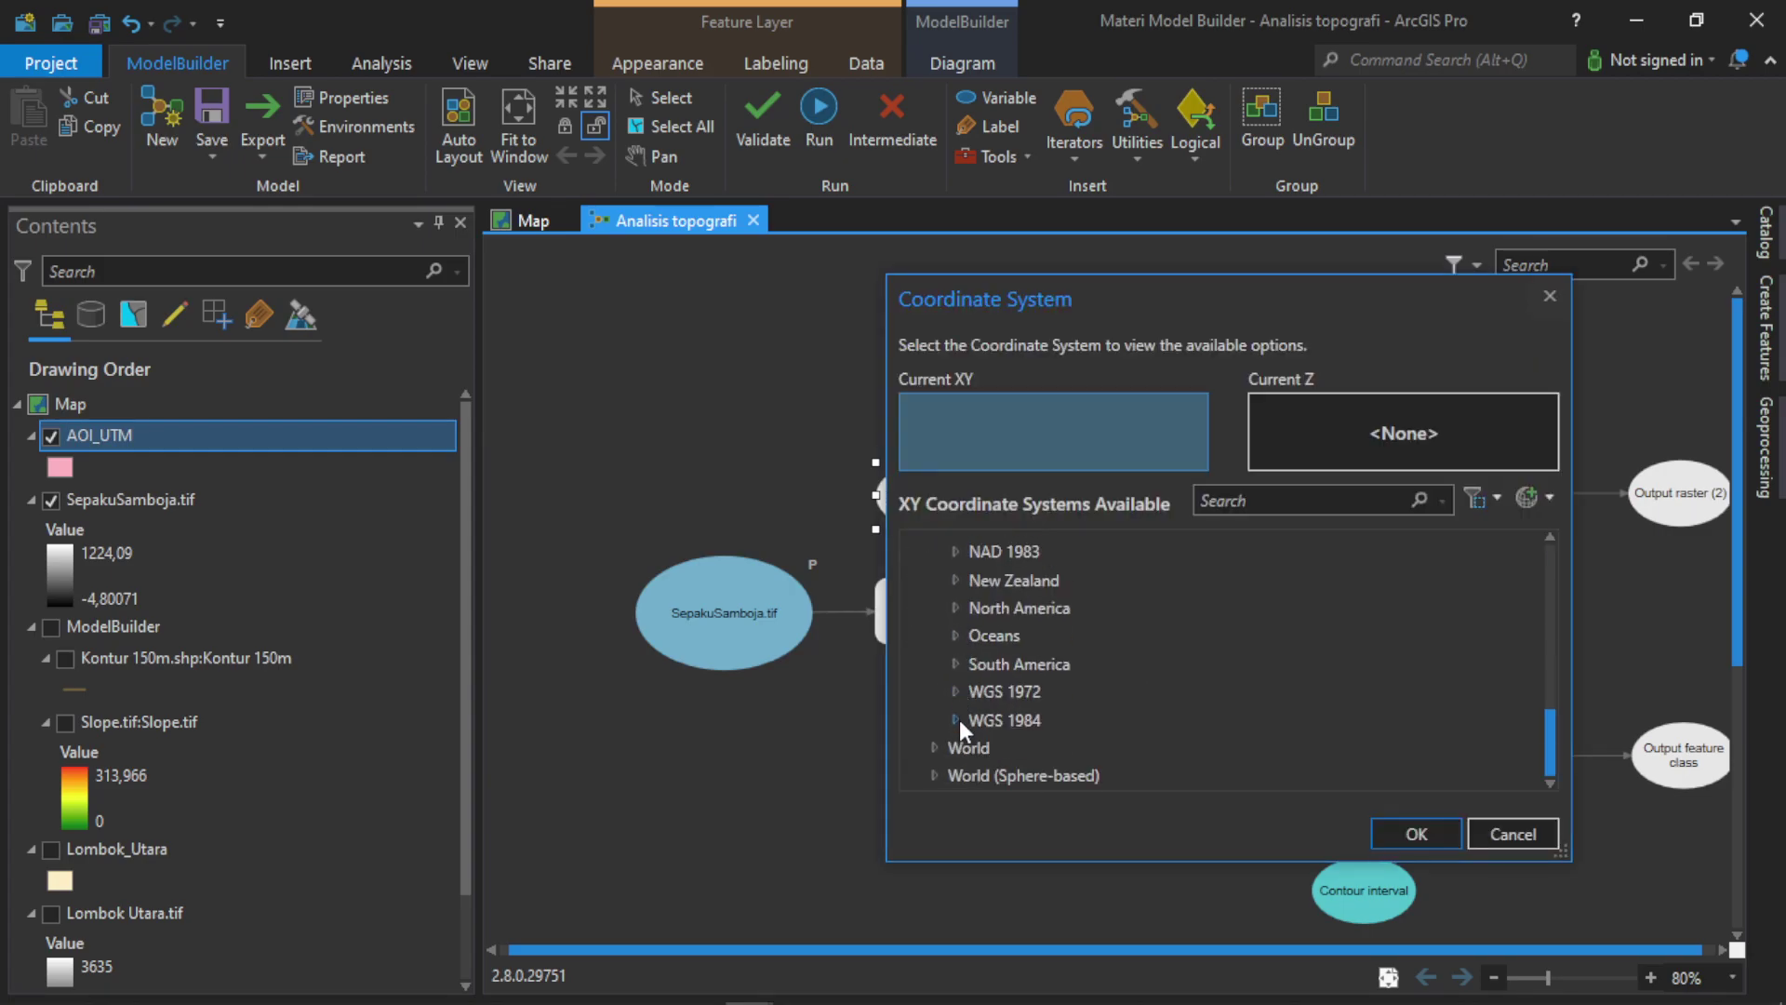
pyautogui.click(956, 719)
pyautogui.click(975, 741)
pyautogui.click(976, 549)
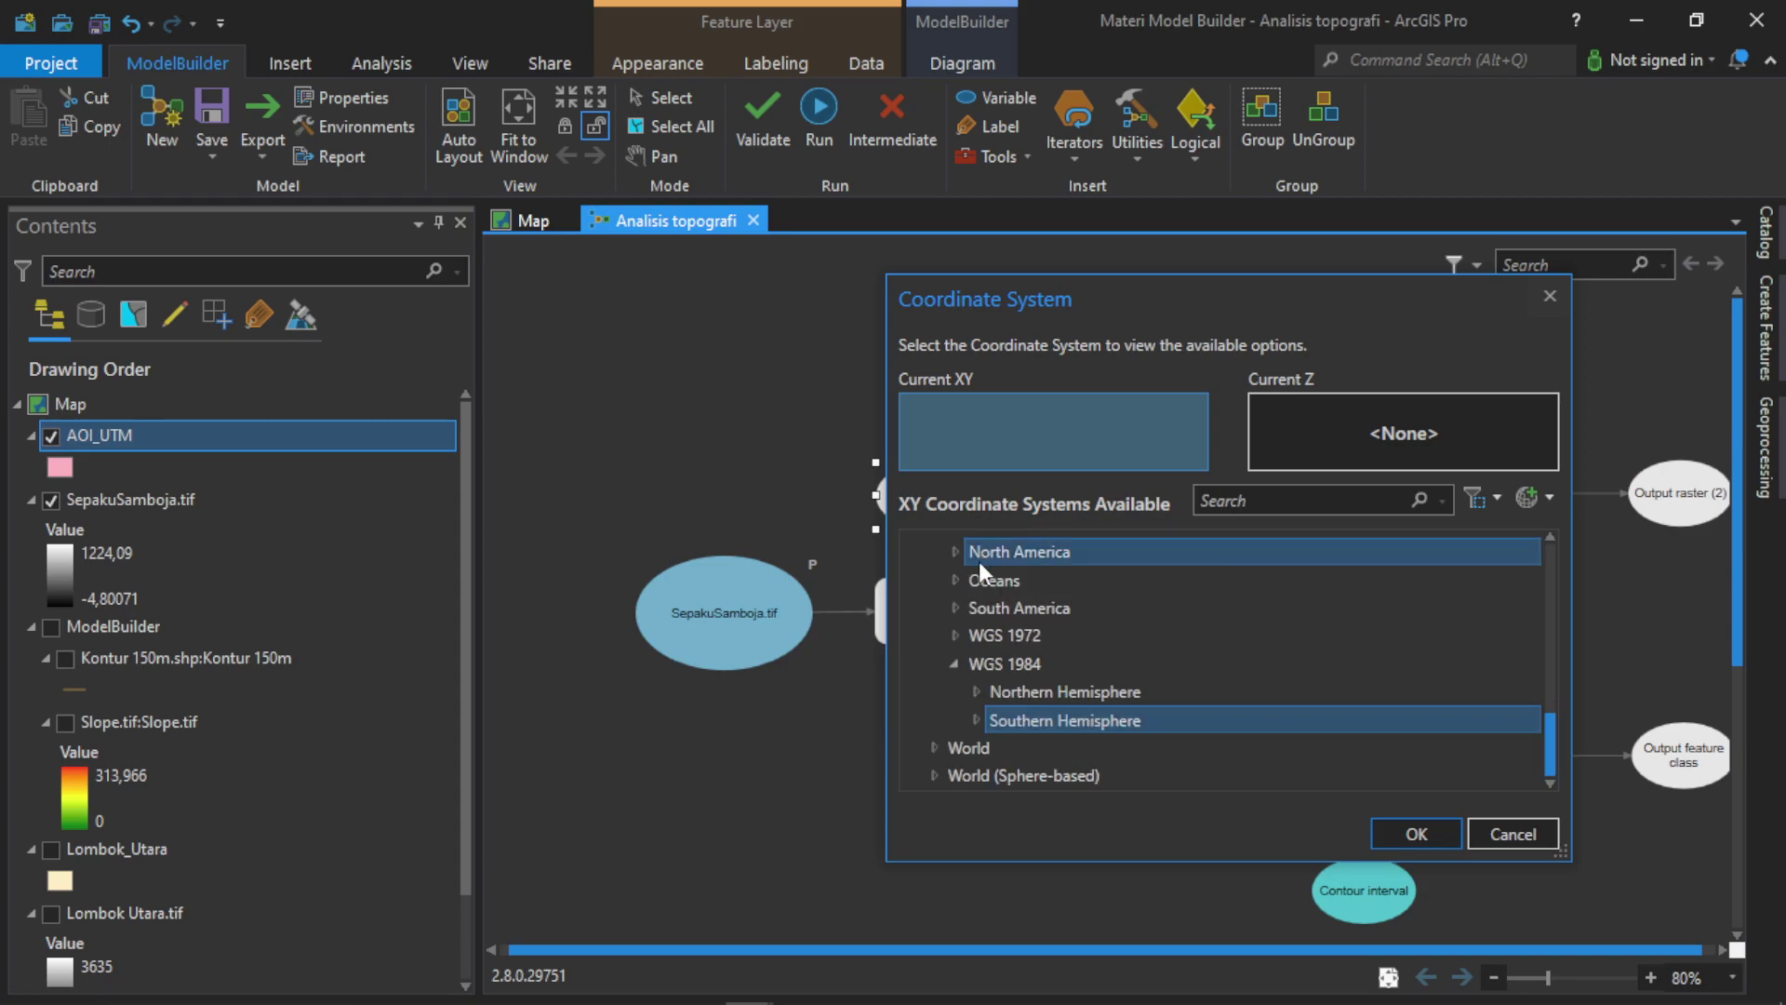
pyautogui.click(977, 692)
pyautogui.scroll(-8, 1141, 673)
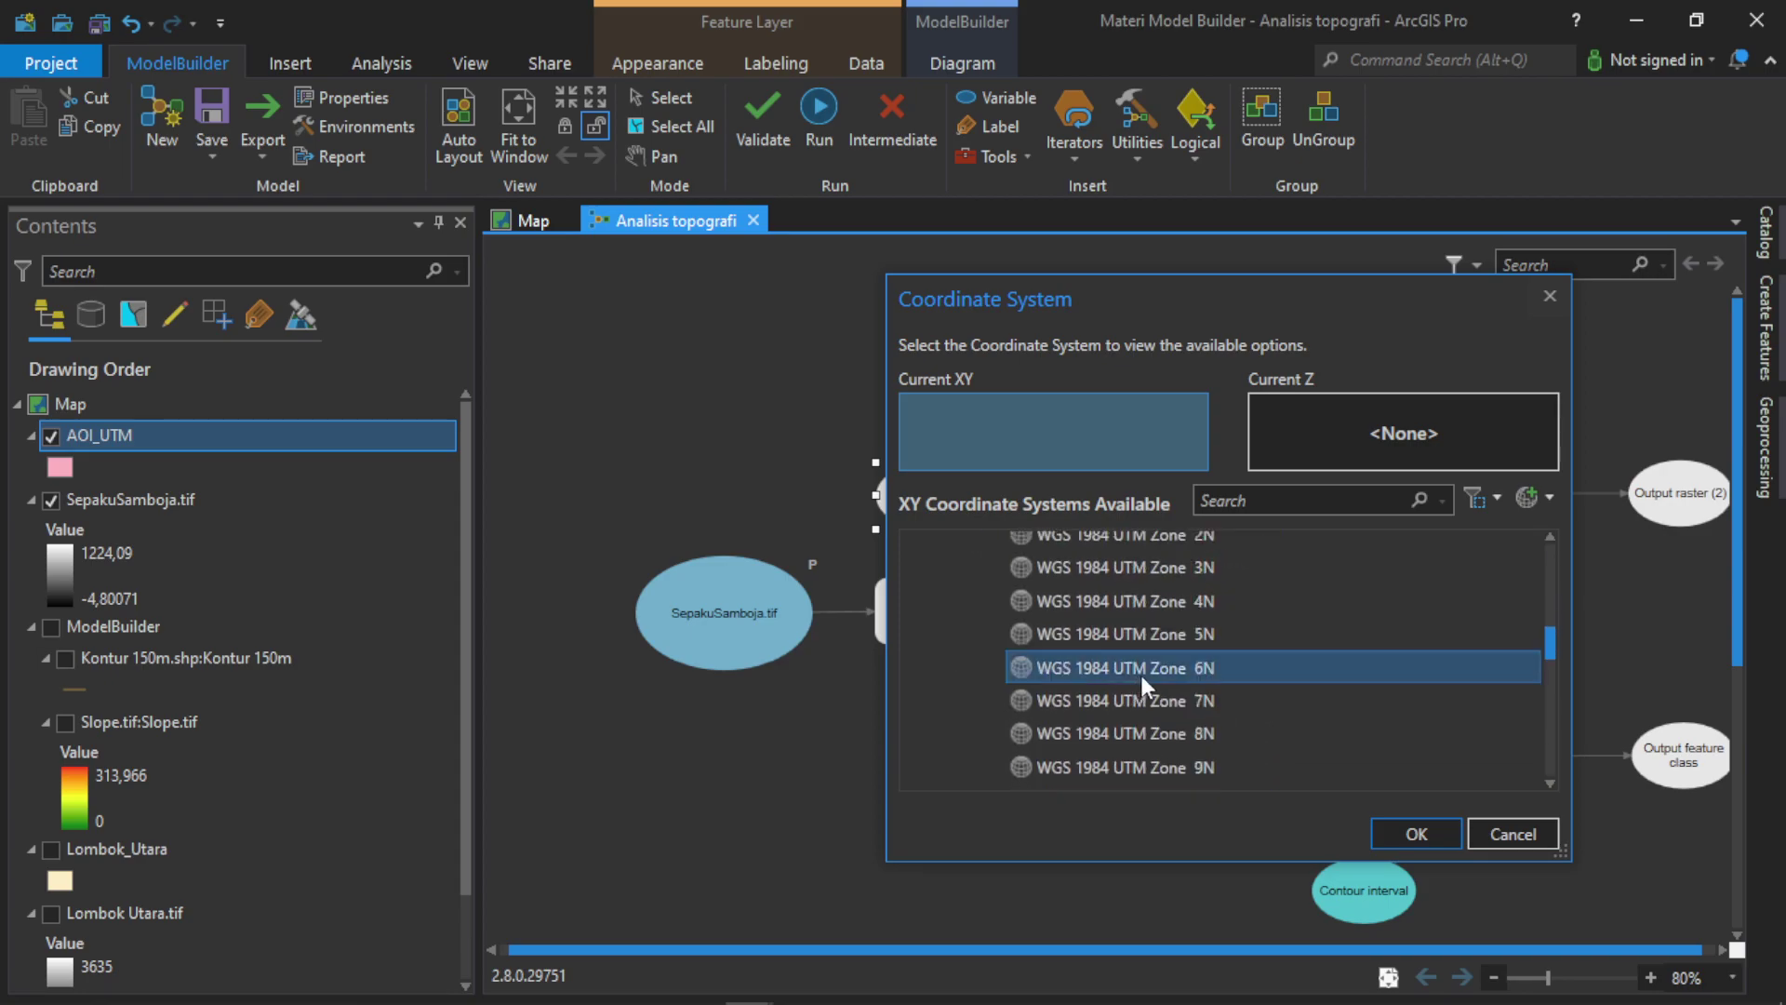
pyautogui.scroll(-8, 1214, 734)
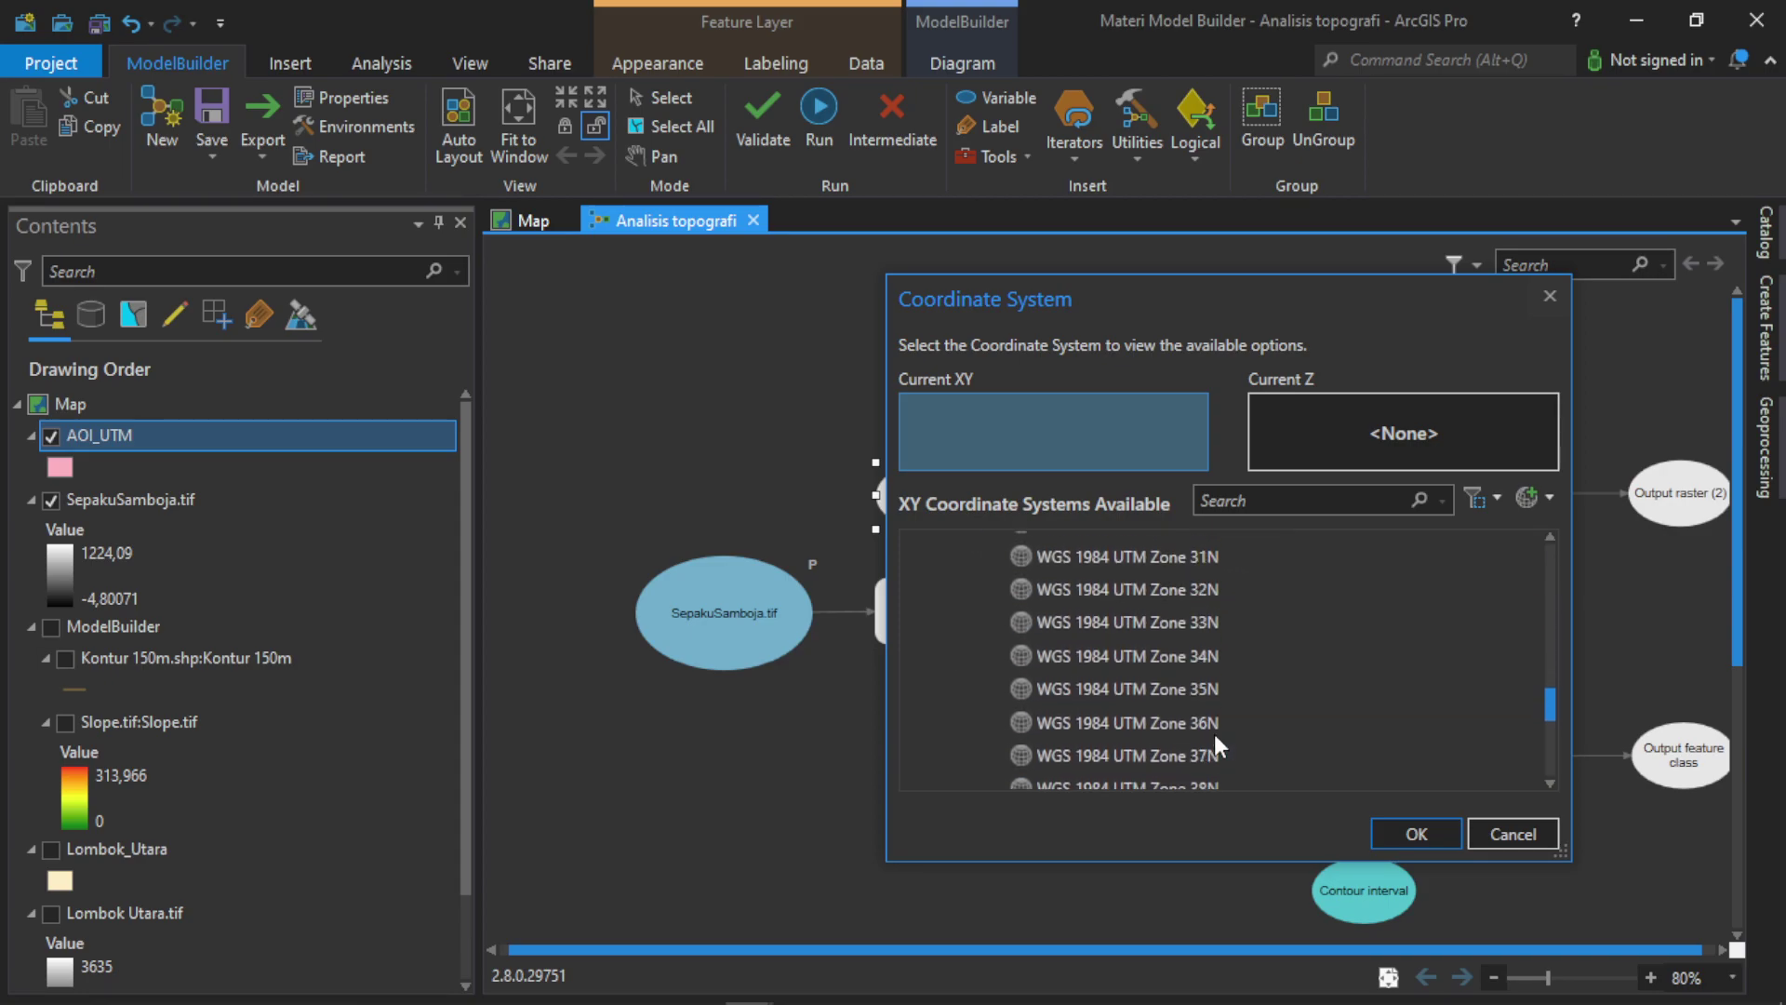
pyautogui.scroll(-2, 1214, 731)
pyautogui.click(1217, 744)
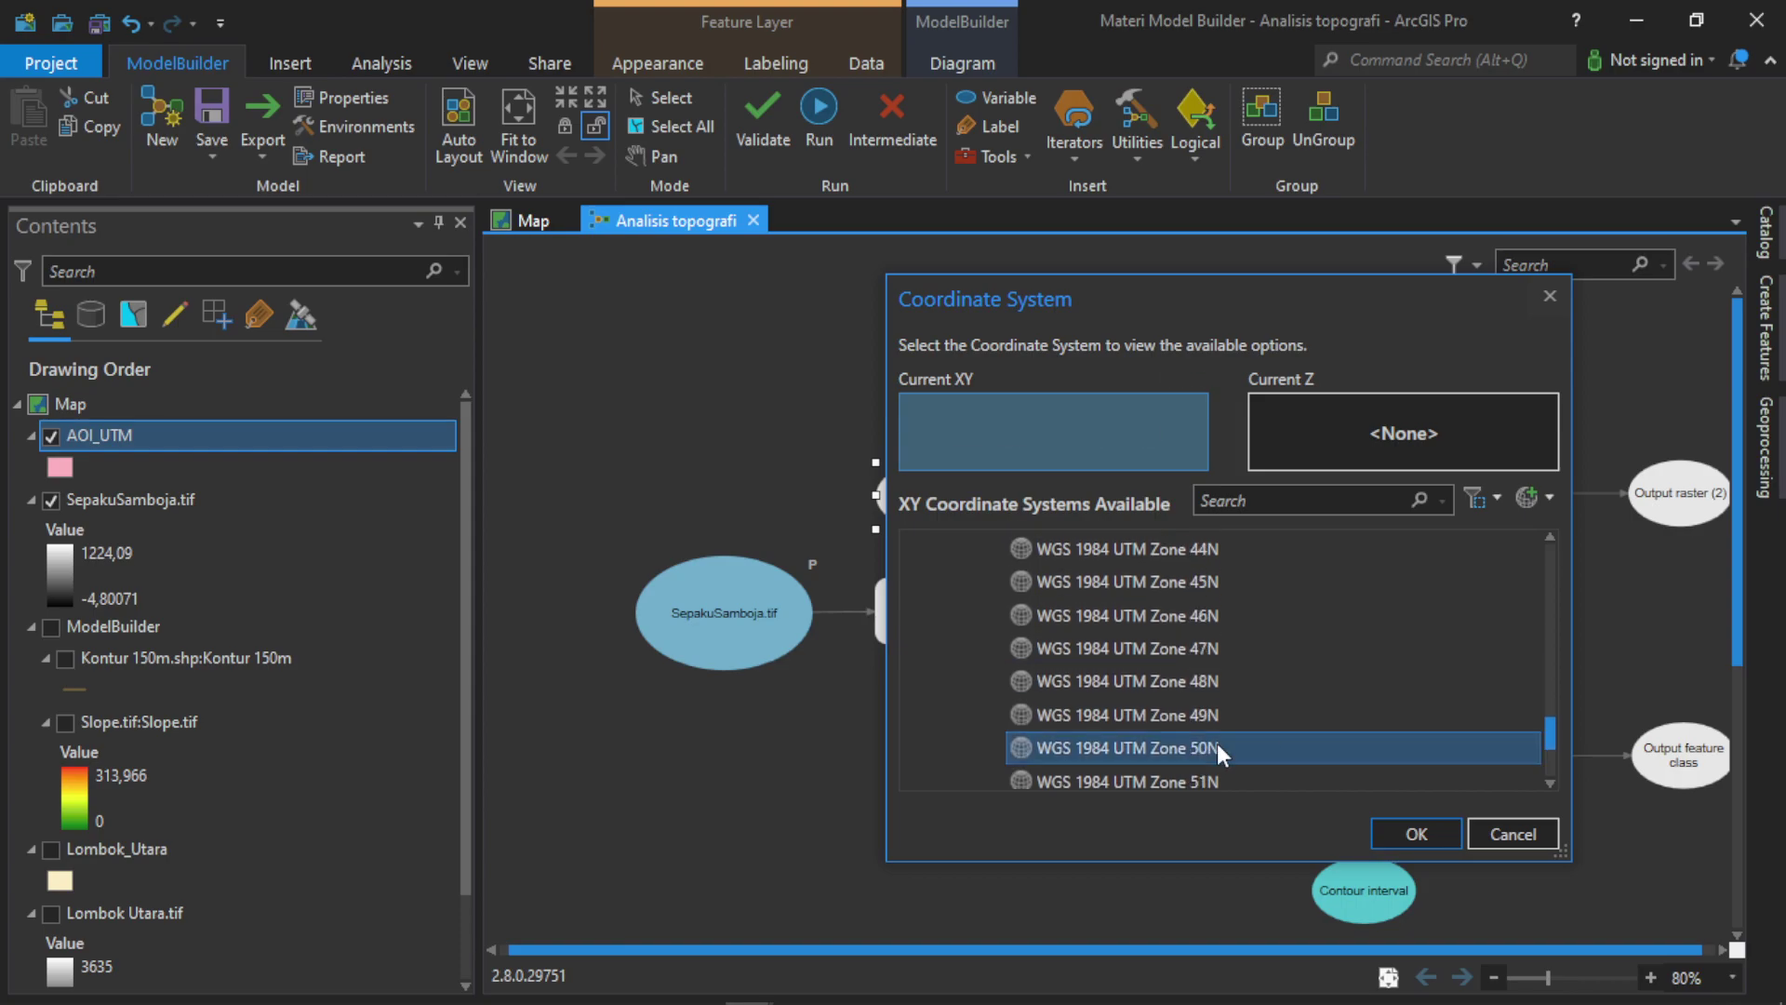
pyautogui.click(1393, 832)
pyautogui.click(1405, 648)
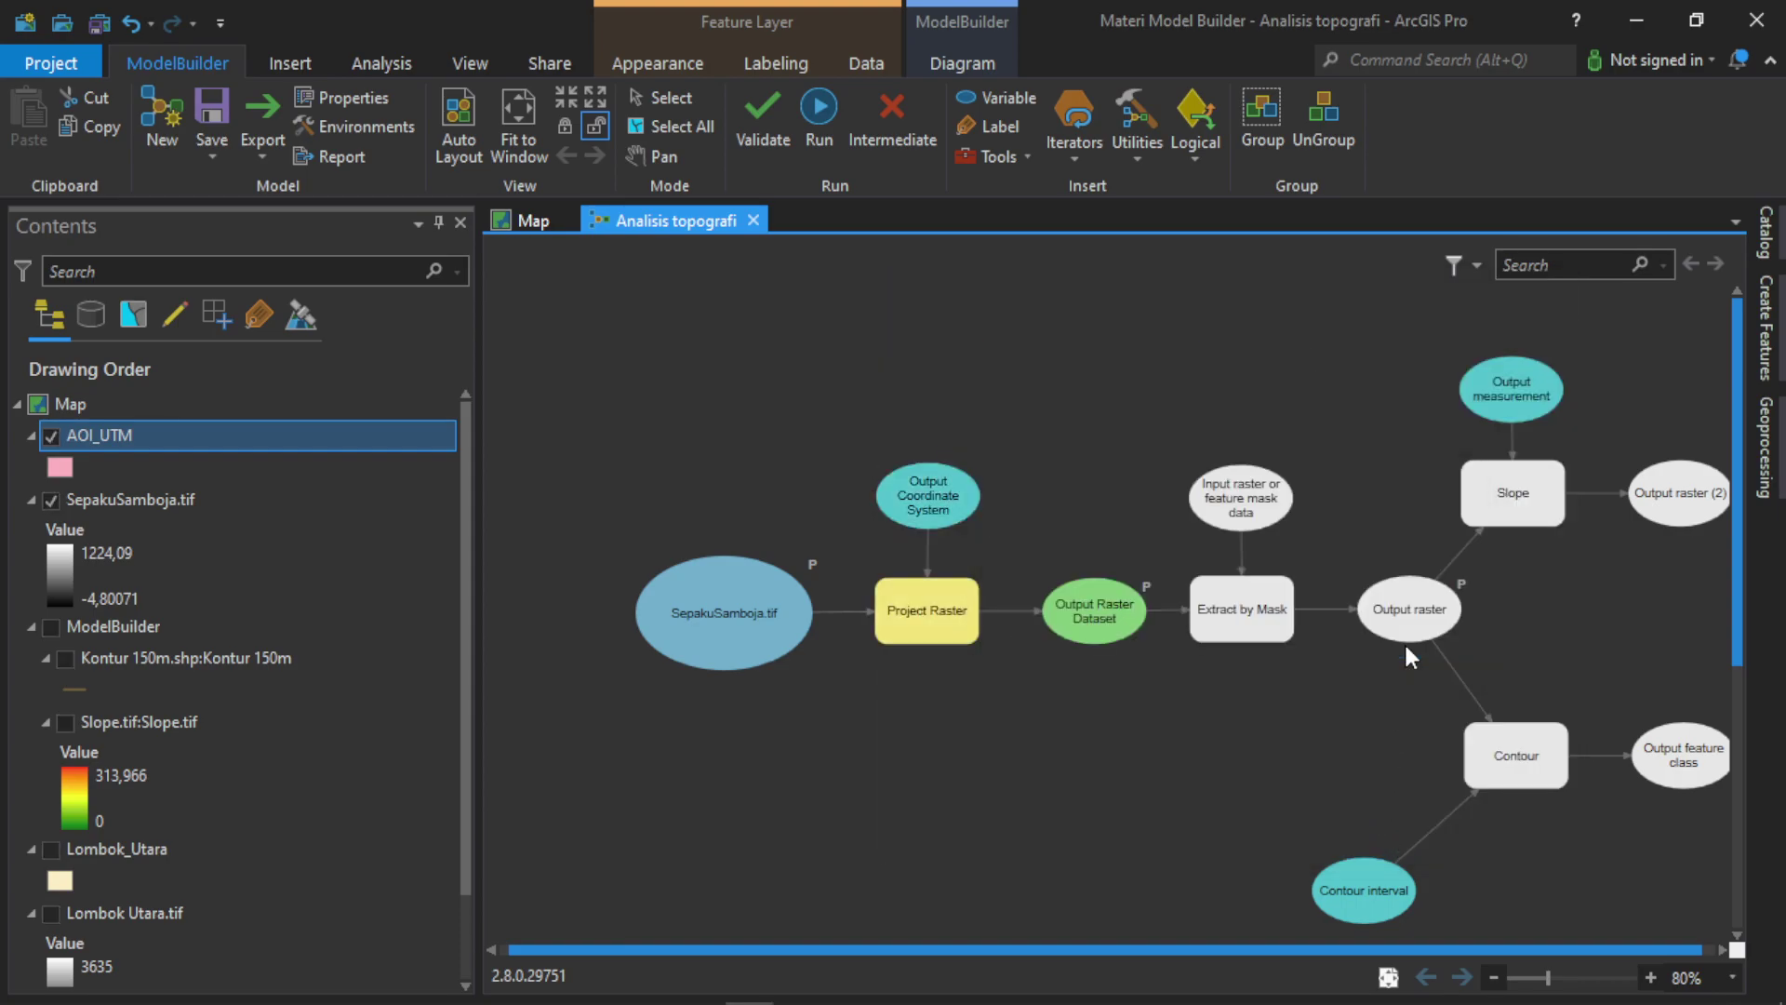
# Assign AOI_UTM as the mask data for the Extract by Mask tool.
pyautogui.doubleClick(1242, 507)
pyautogui.click(1082, 546)
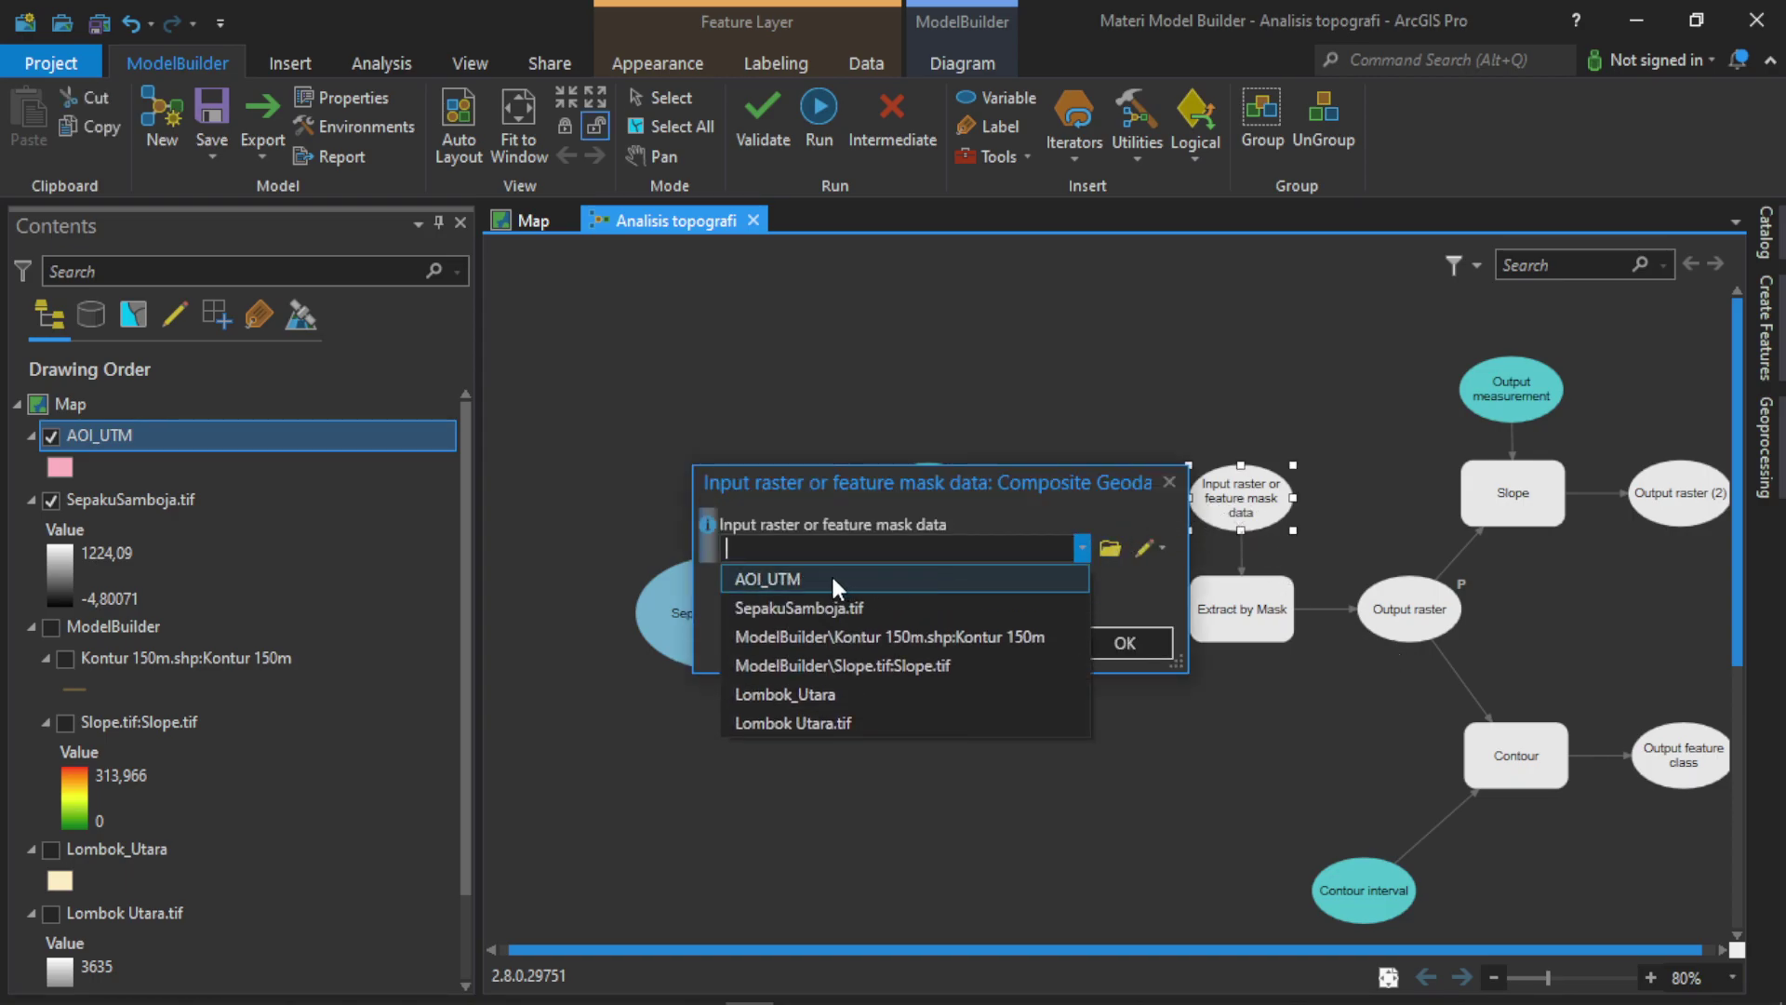
pyautogui.click(830, 578)
pyautogui.click(1137, 640)
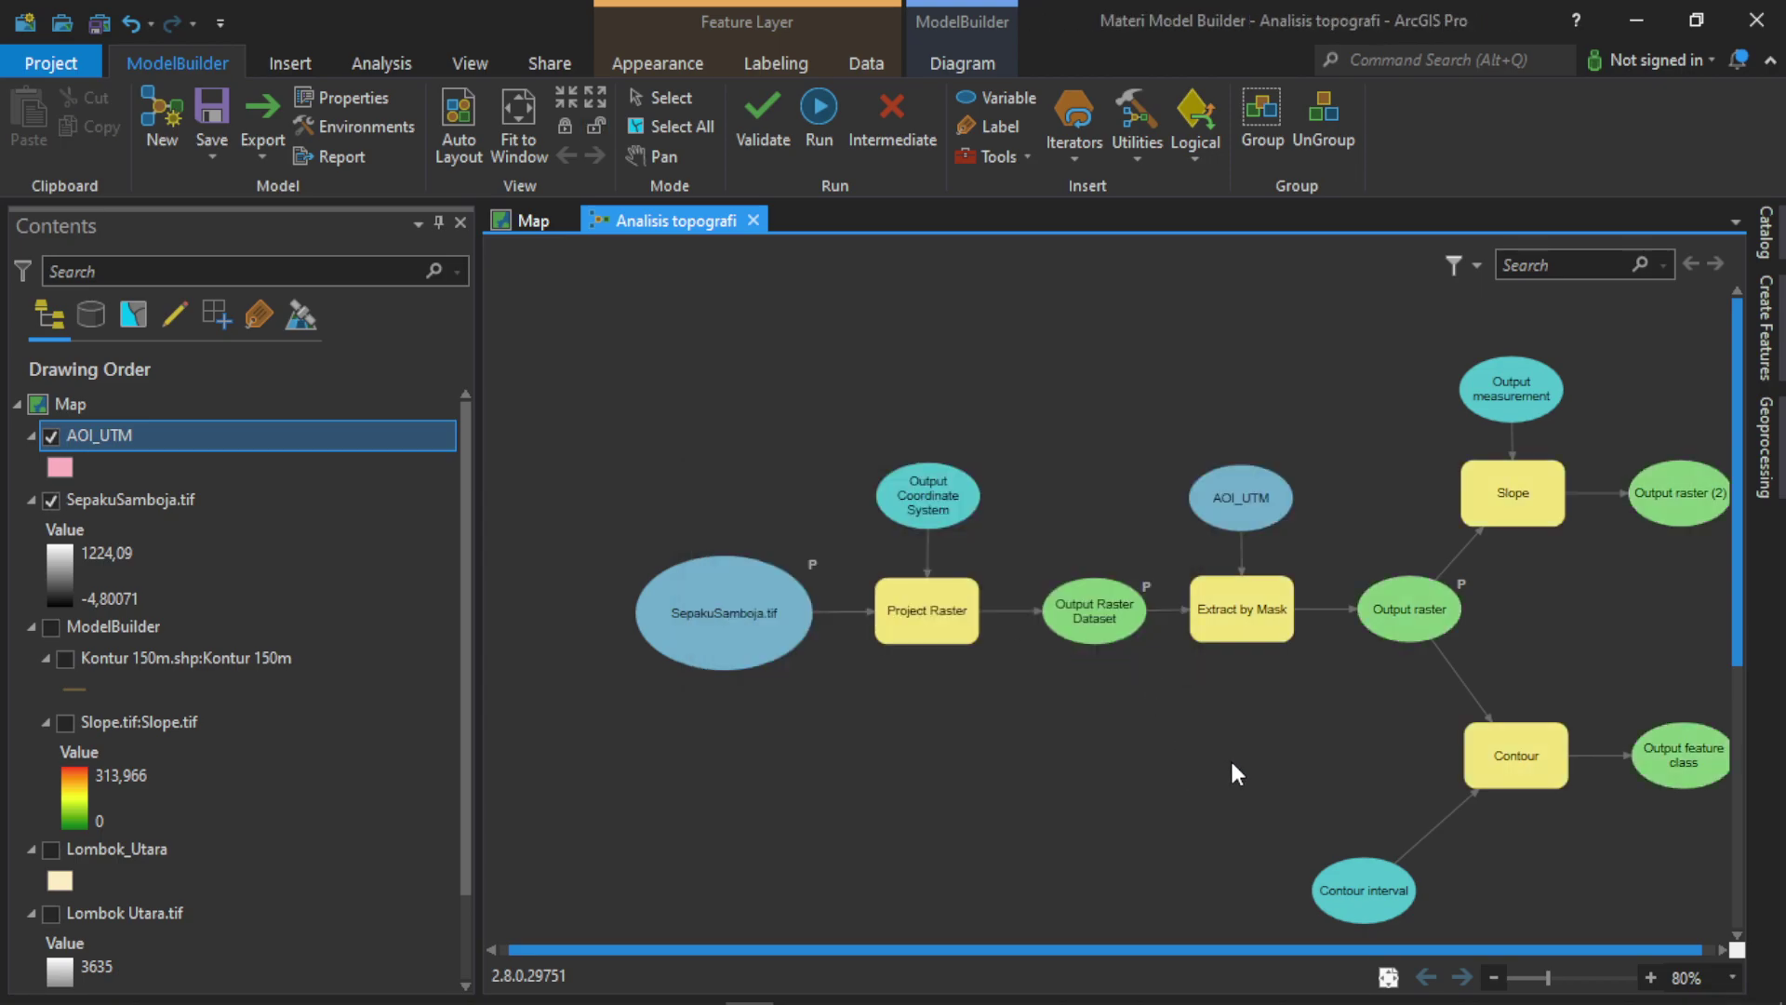
# Set the Slope tool's output raster to Slope SepakuSamboja.tif in the Jawaban 6 folder.
pyautogui.doubleClick(1685, 507)
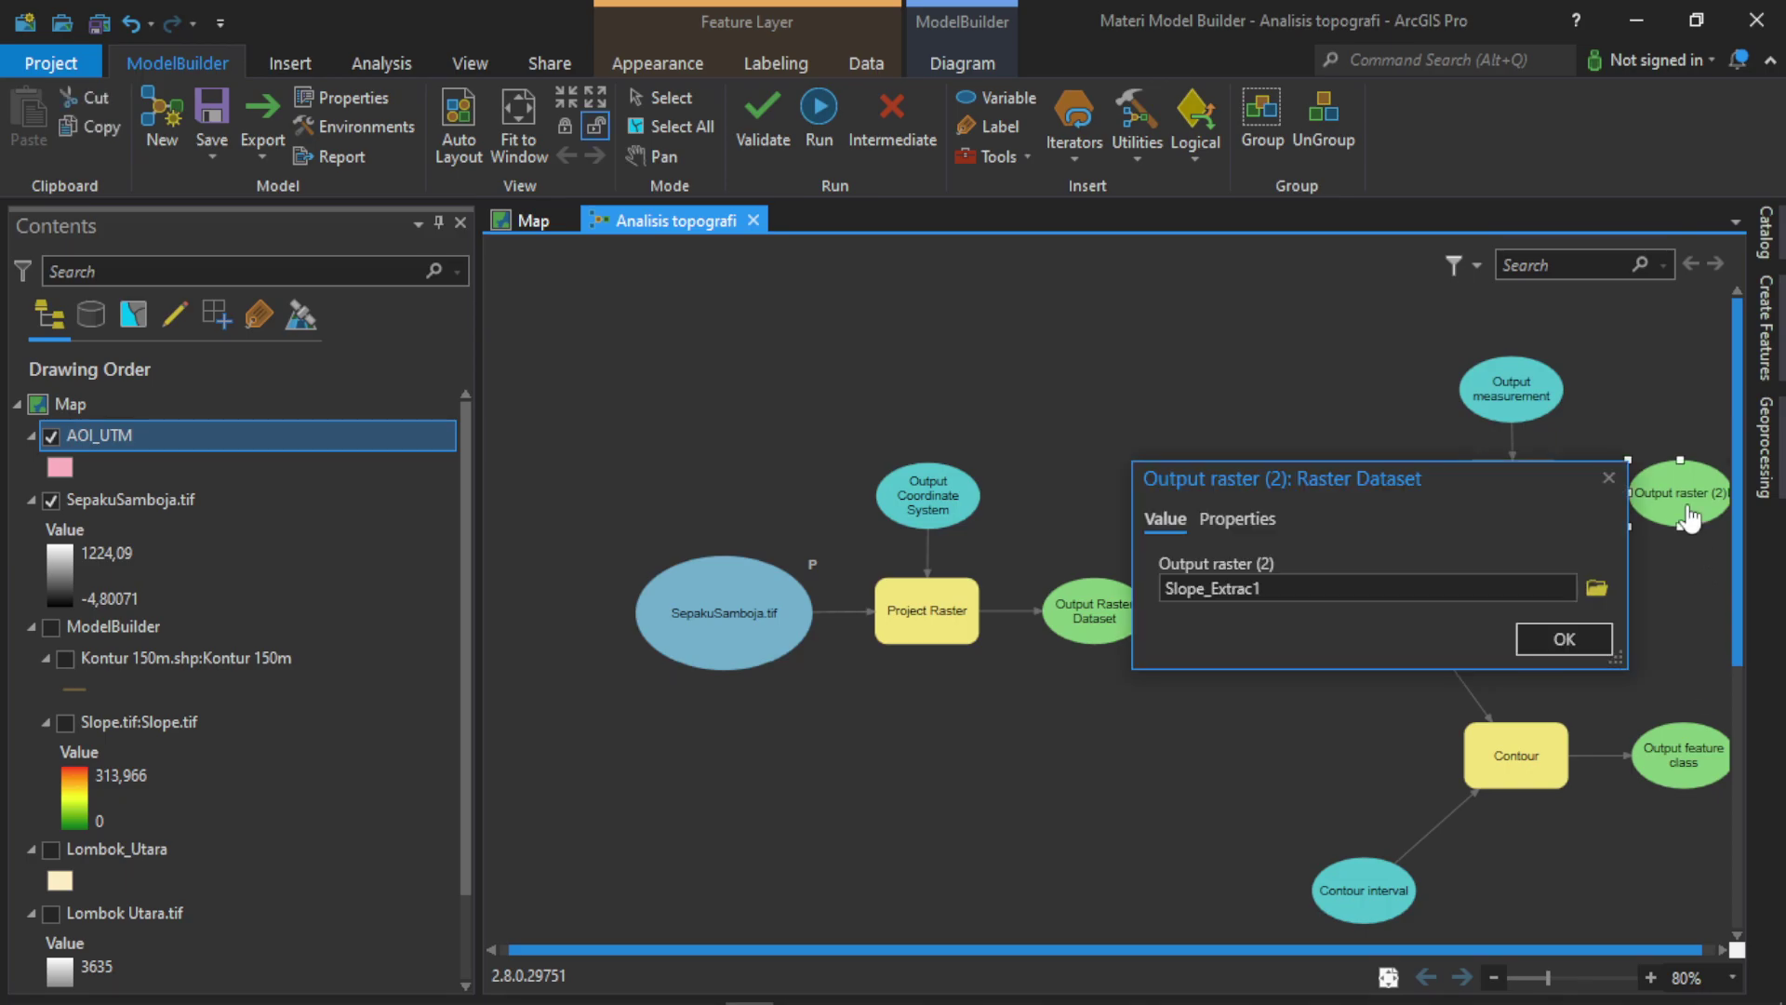
pyautogui.click(1594, 588)
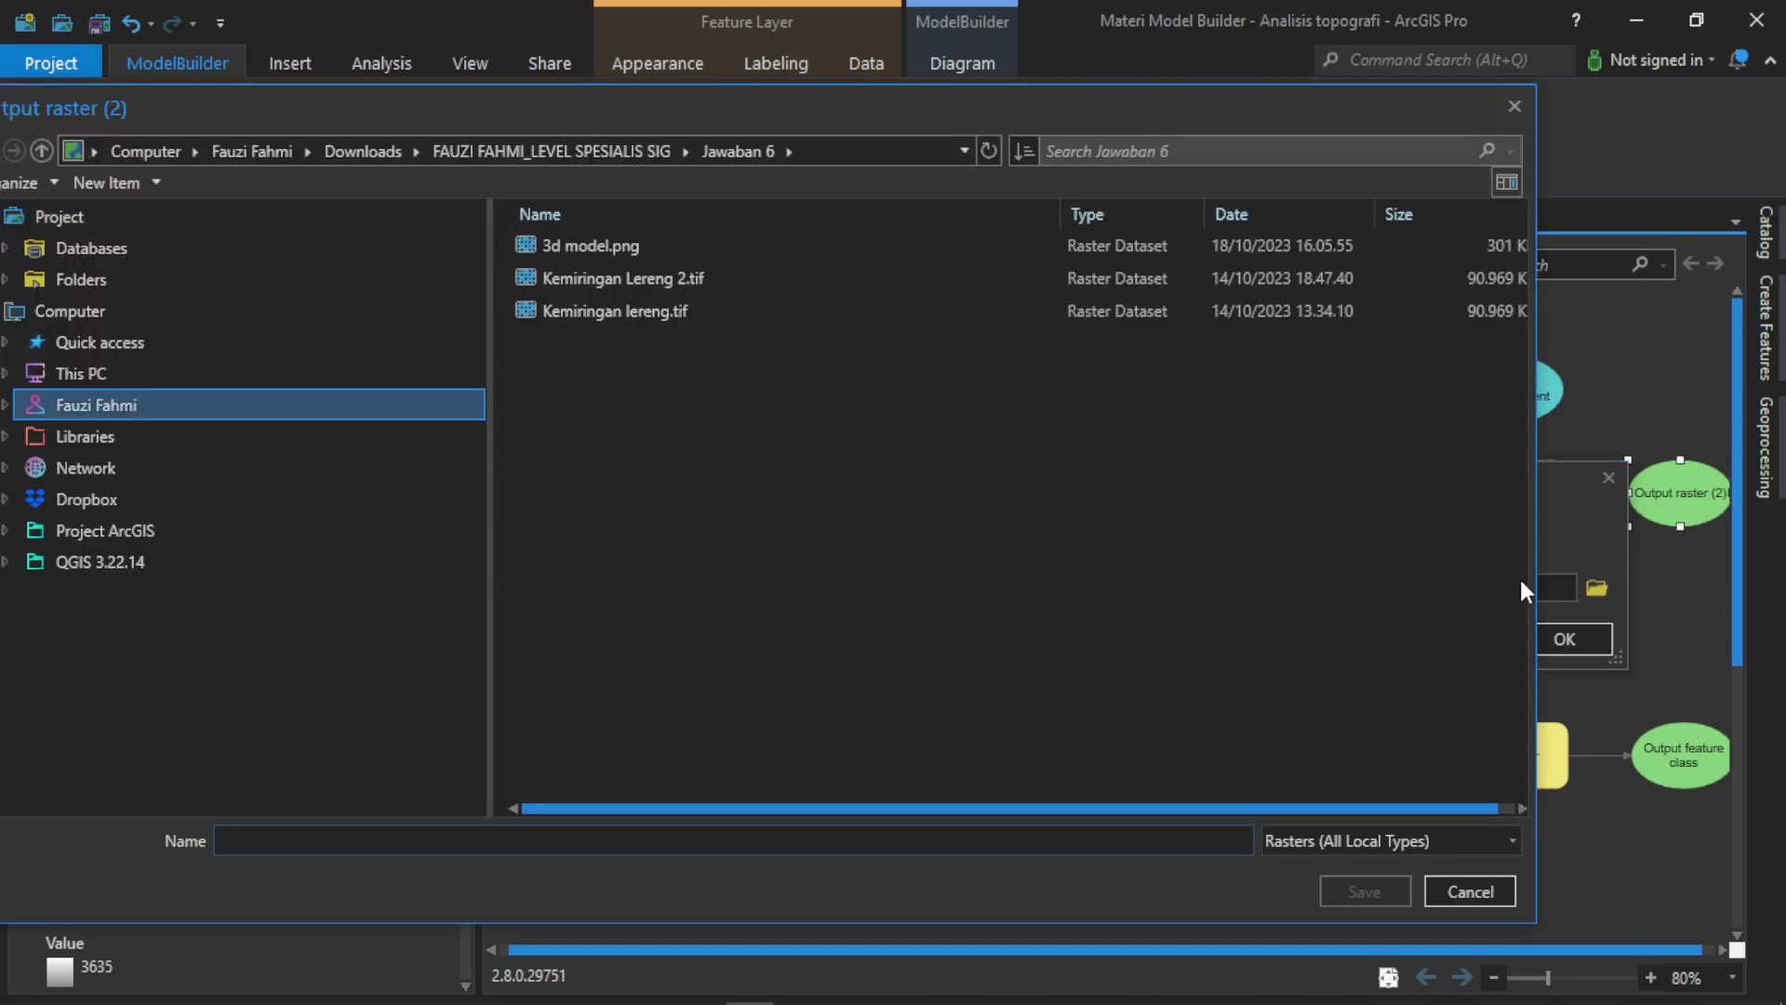
pyautogui.click(306, 841)
pyautogui.write('Slope SepakuSamboja.tif')
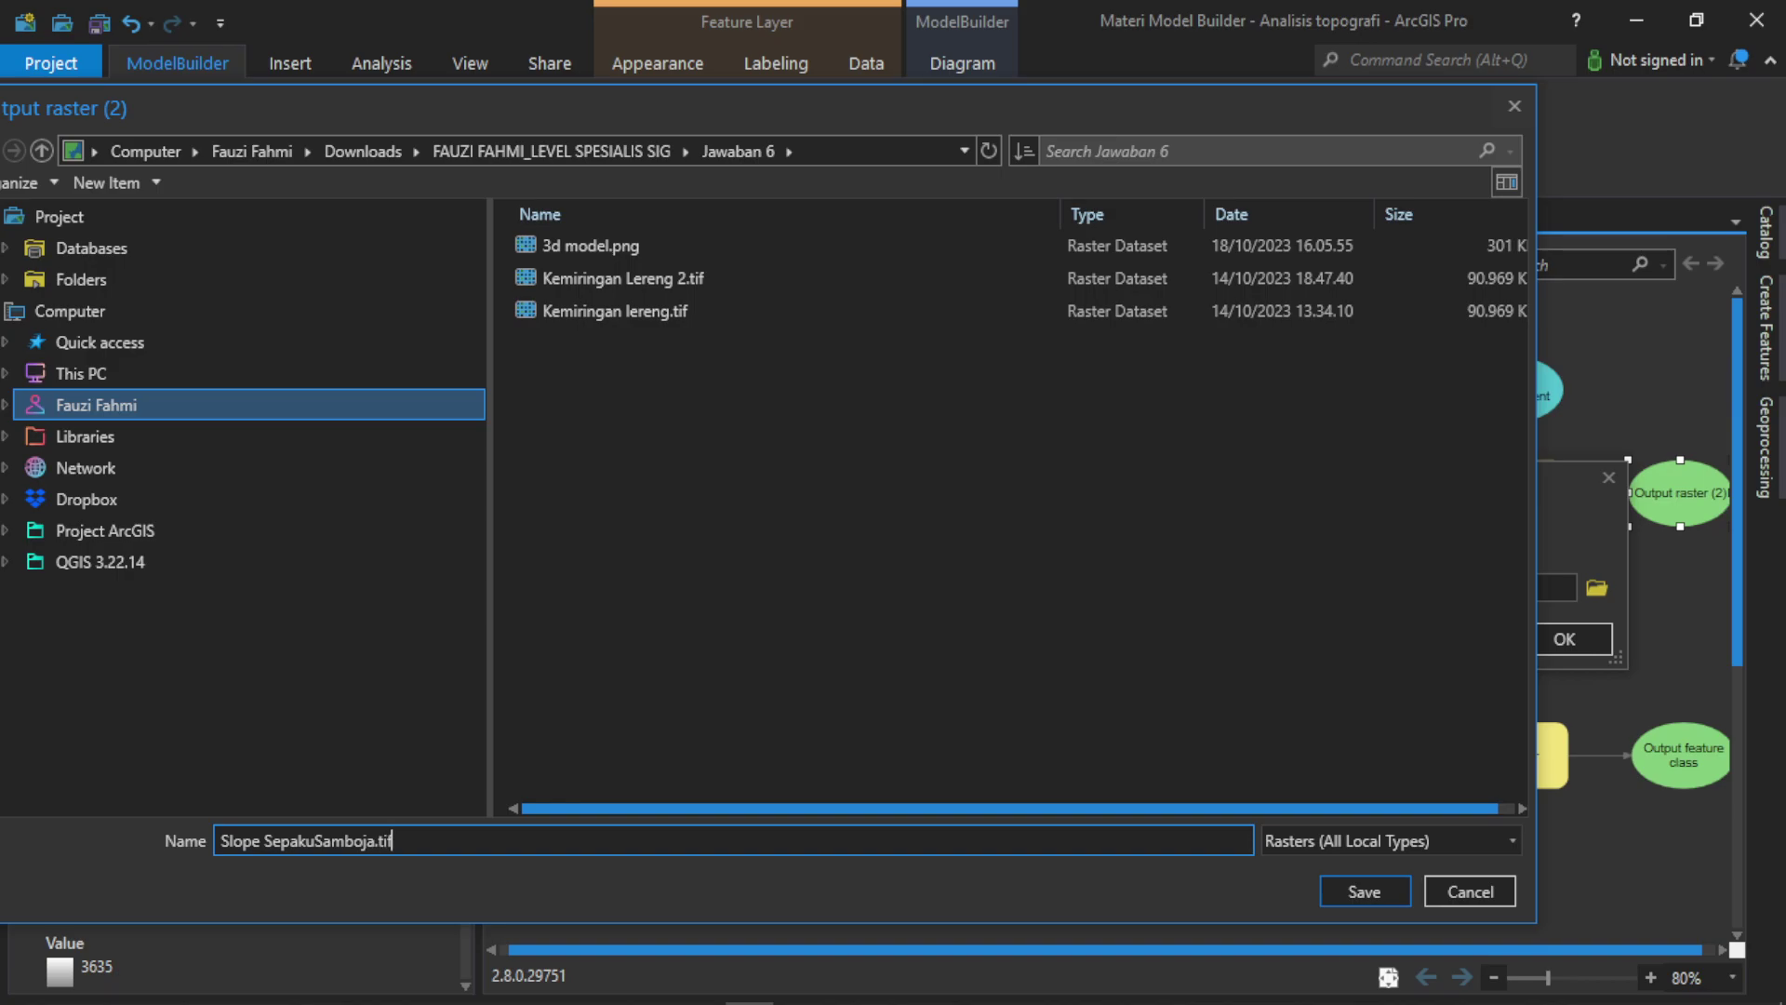
pyautogui.press('Return')
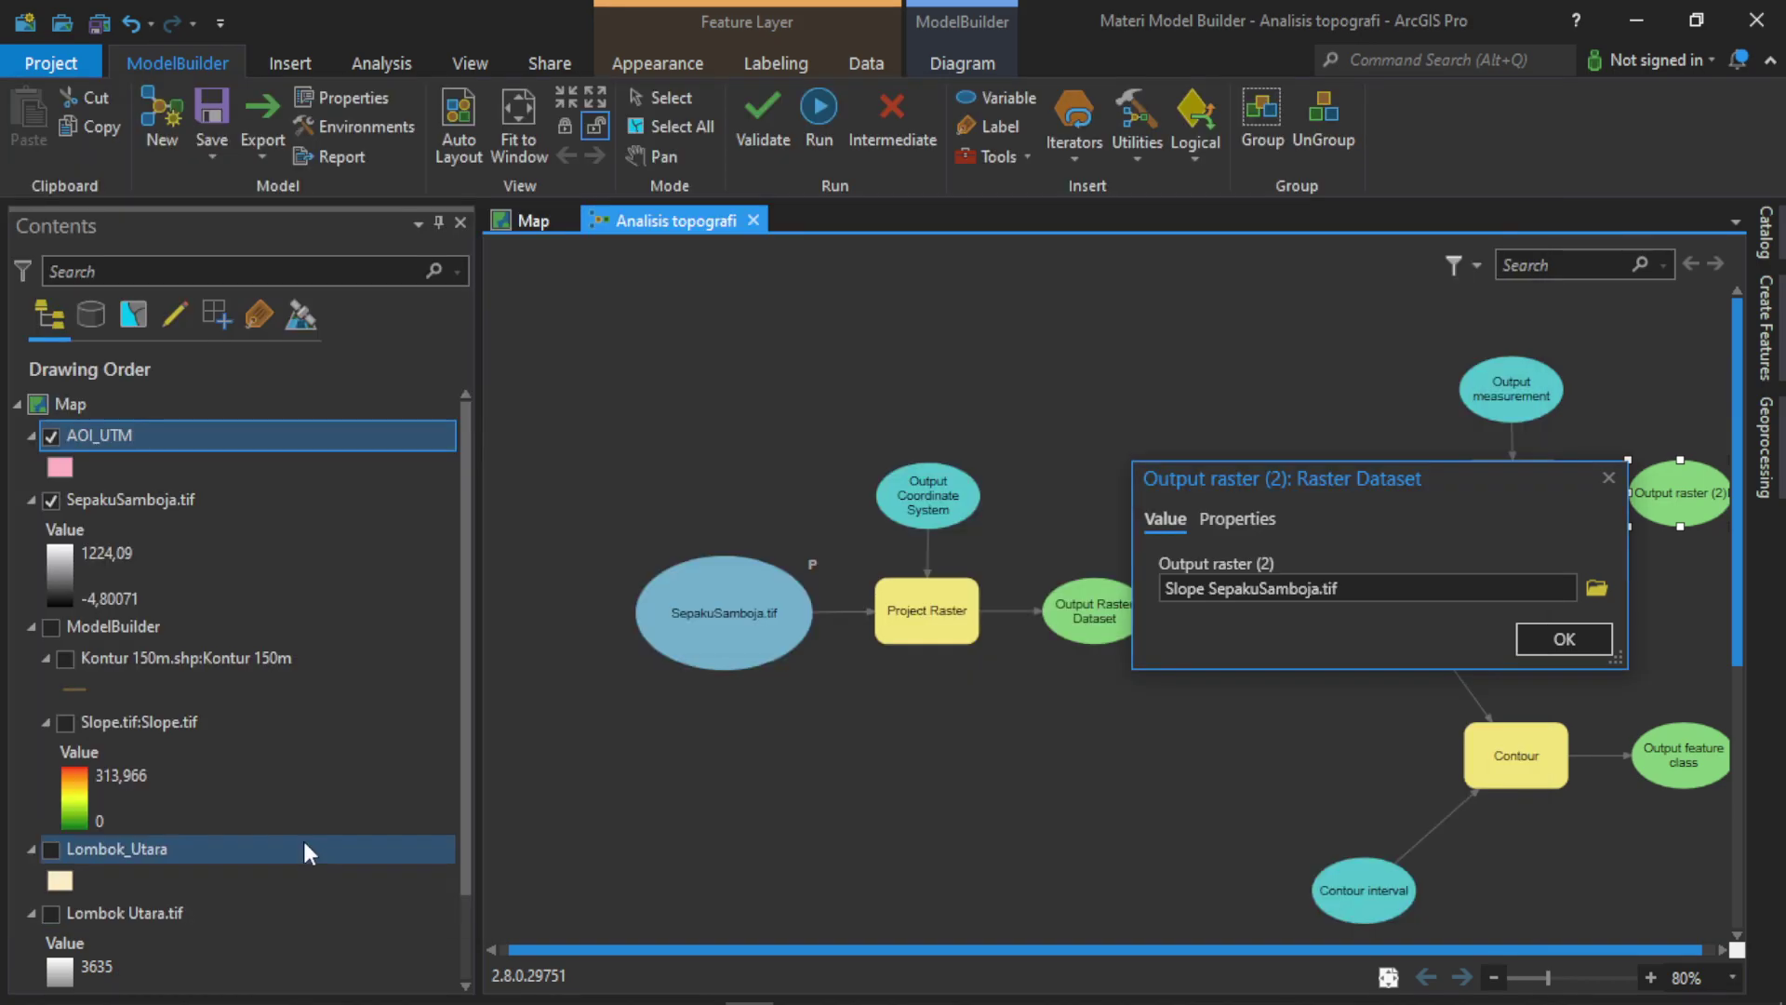
pyautogui.click(1577, 640)
# Set the Contour tool's output feature class to Kontur 150 SepakuSamboja in the Jawaban 6 folder.
pyautogui.doubleClick(1655, 749)
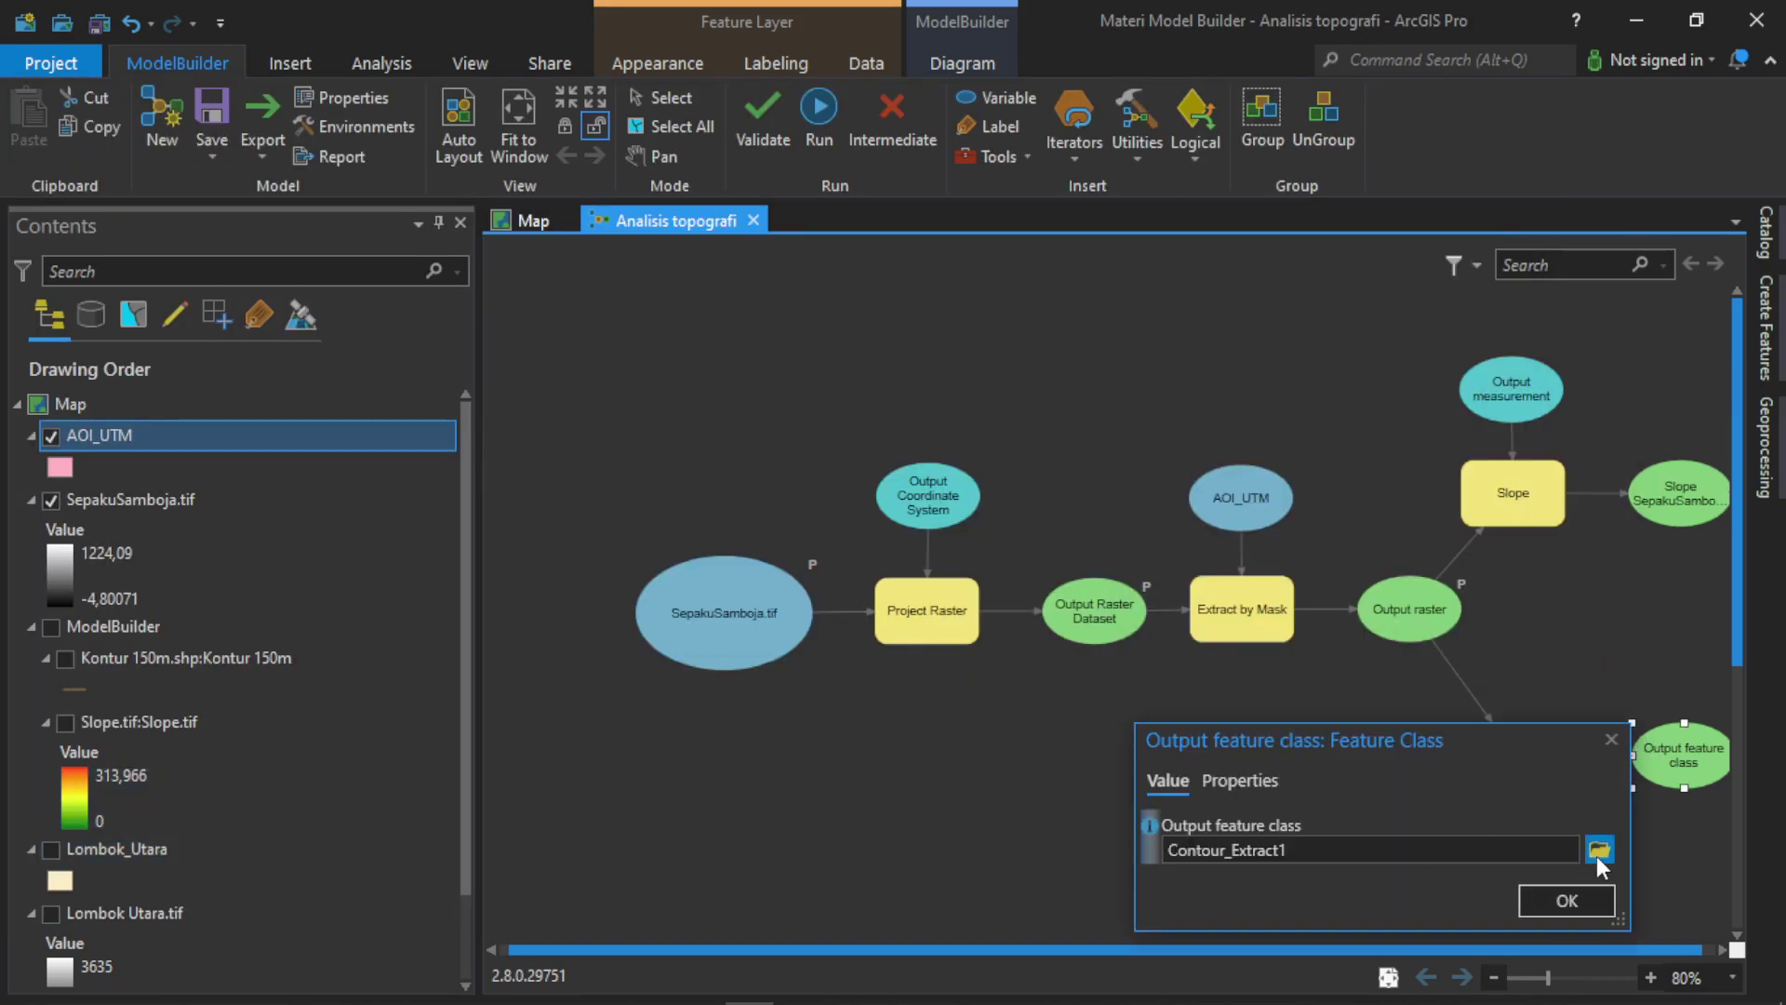
pyautogui.click(1598, 849)
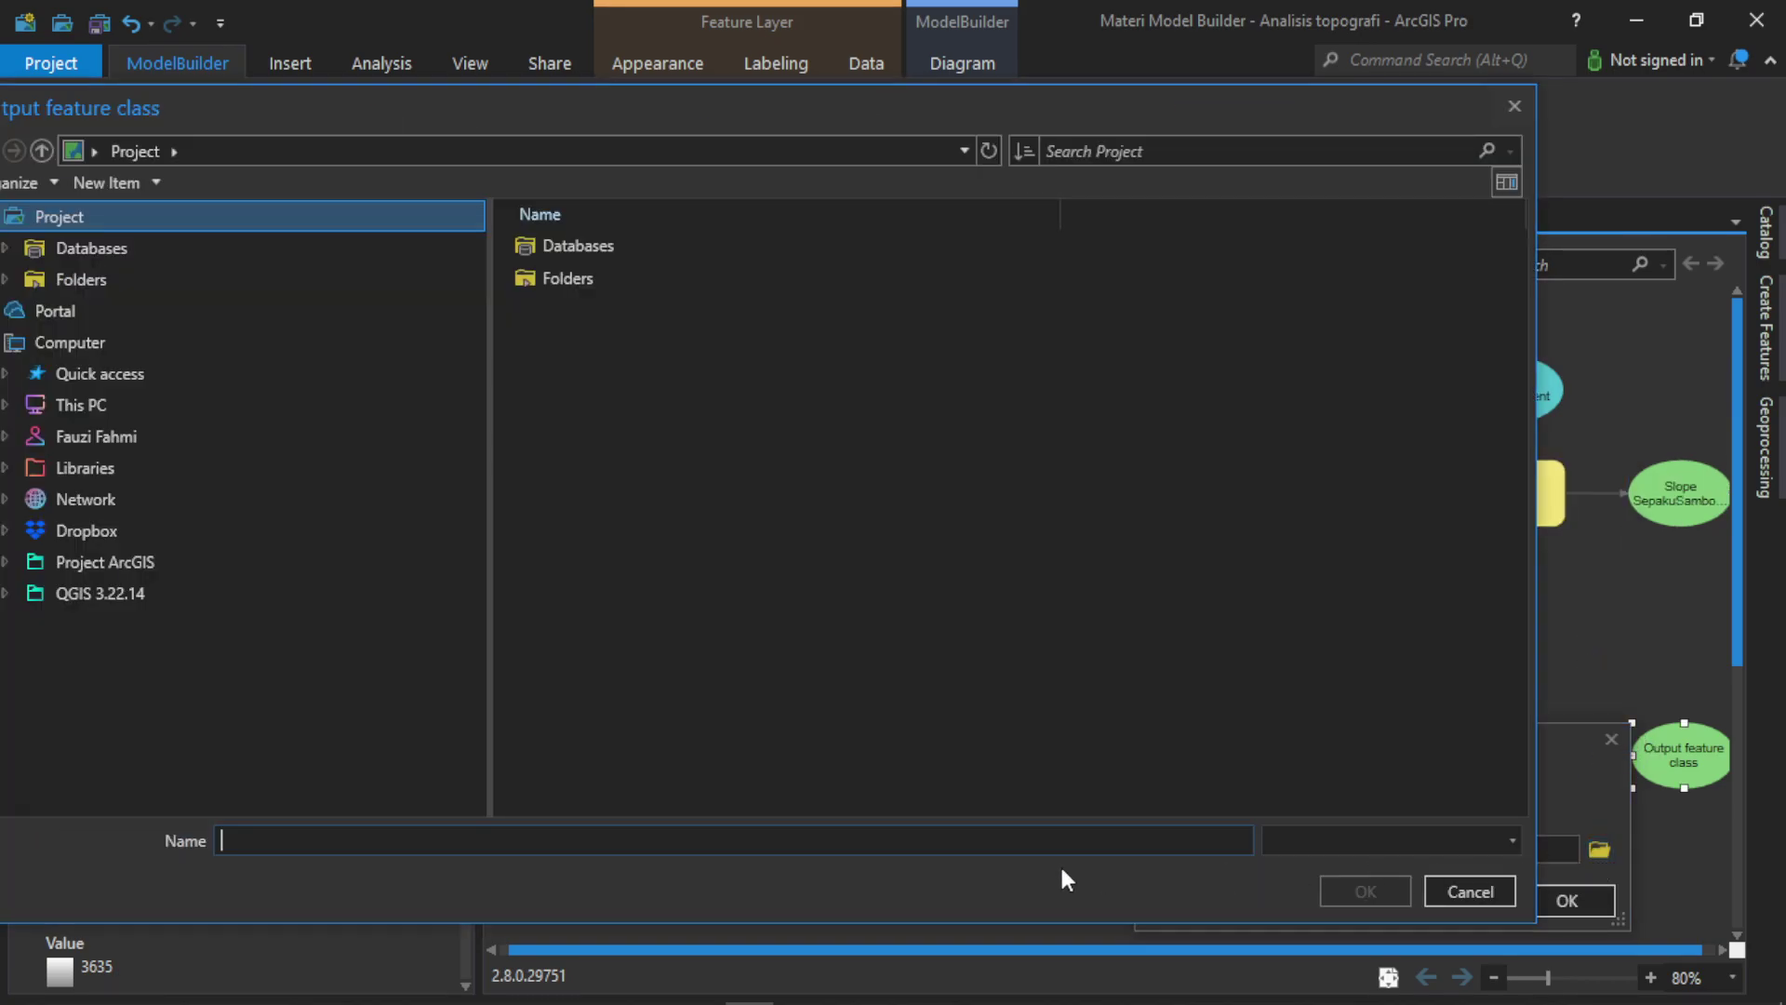
pyautogui.click(598, 845)
pyautogui.write('Kontur 1')
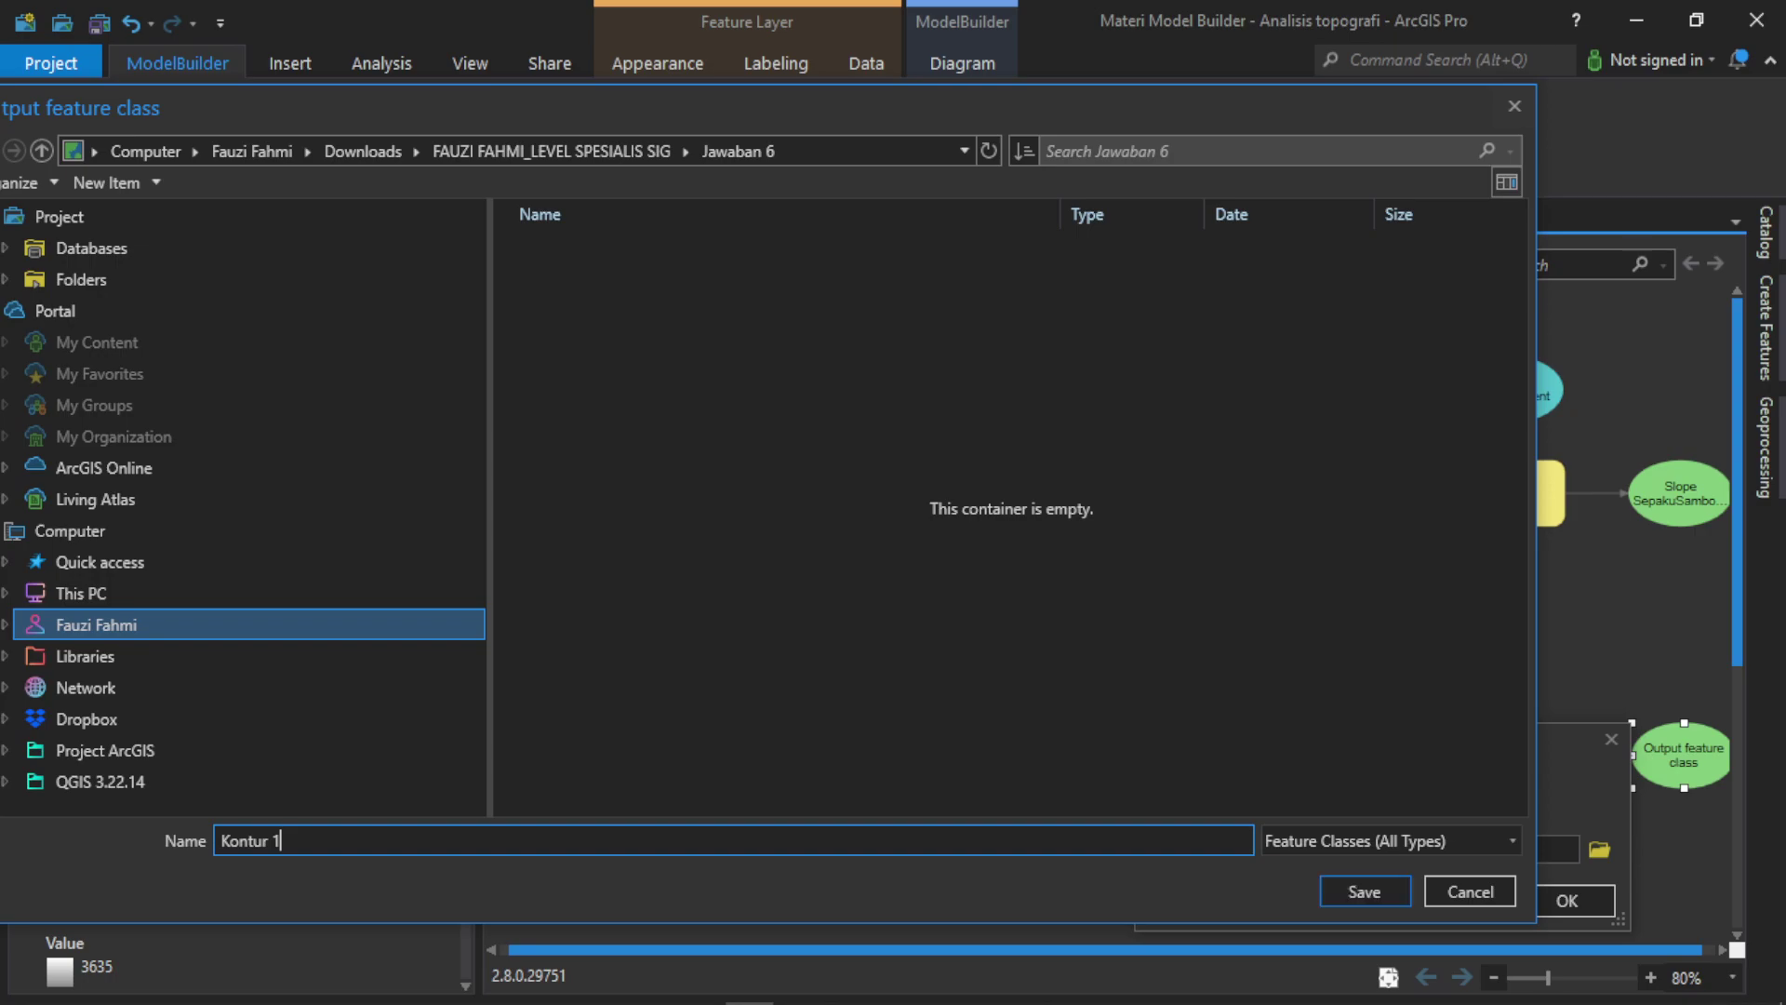
pyautogui.write('kuSamboja')
pyautogui.press('Return')
pyautogui.click(1564, 891)
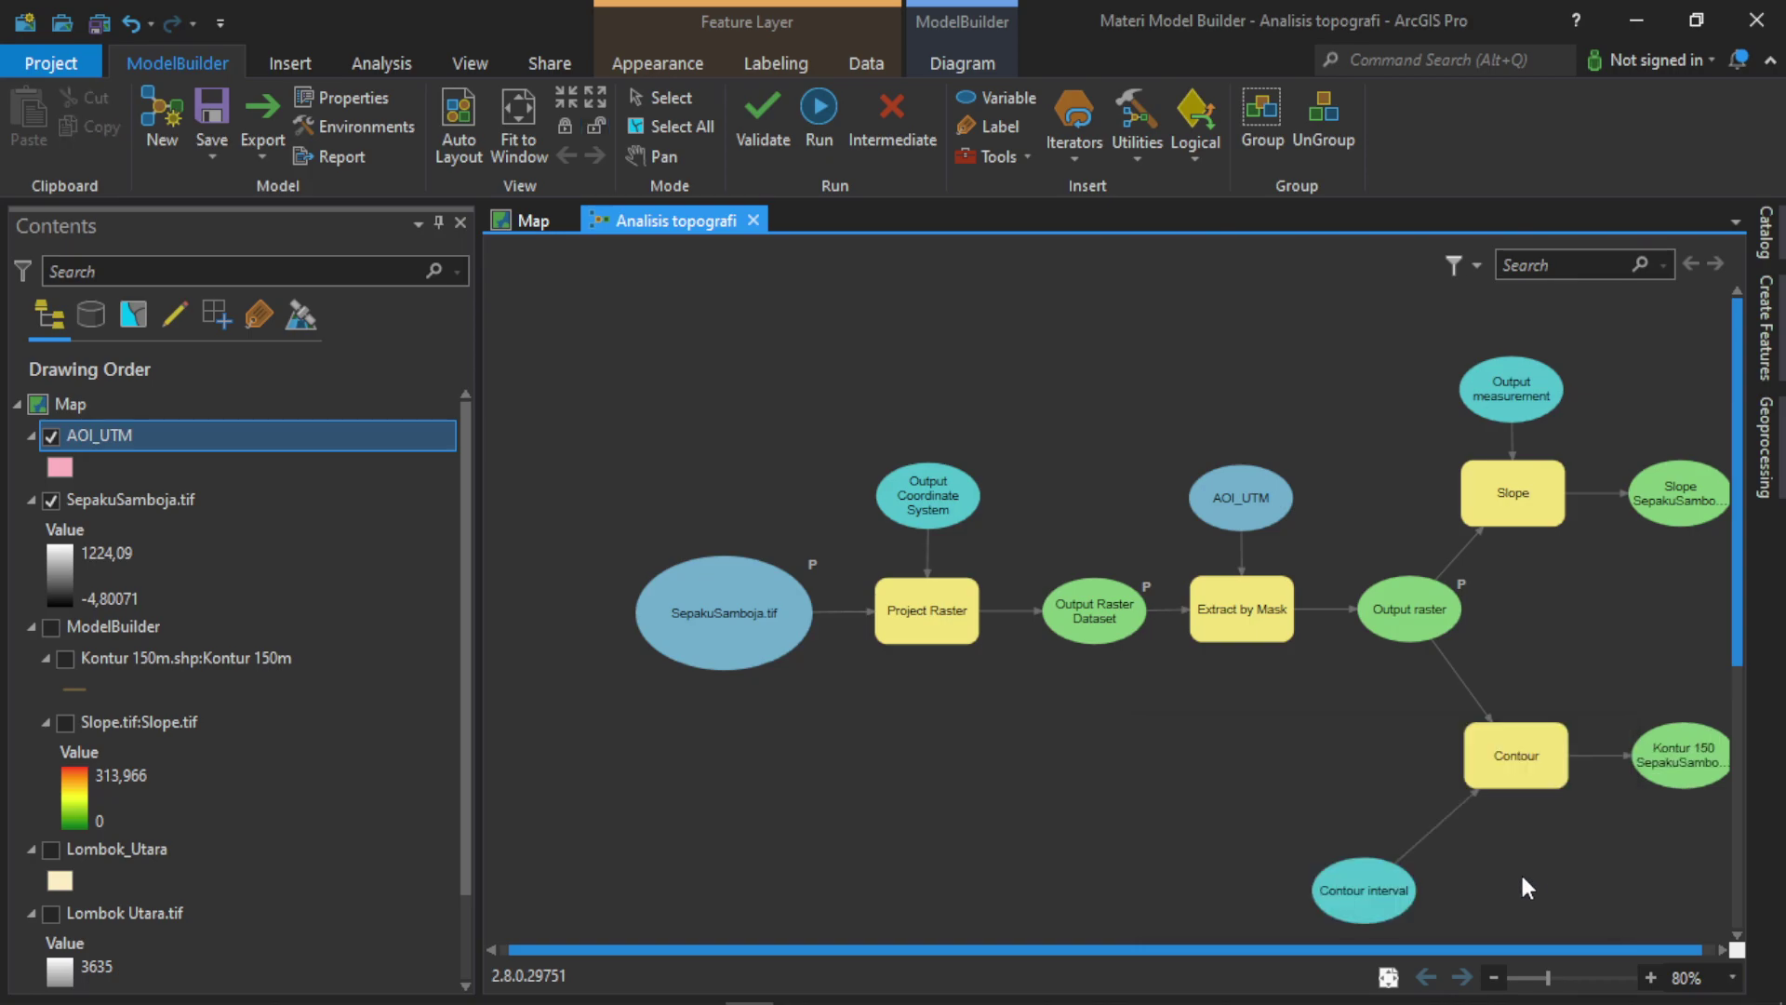
# Run the Analisis topografi model and add its slope and contour outputs to the map display.
pyautogui.click(822, 139)
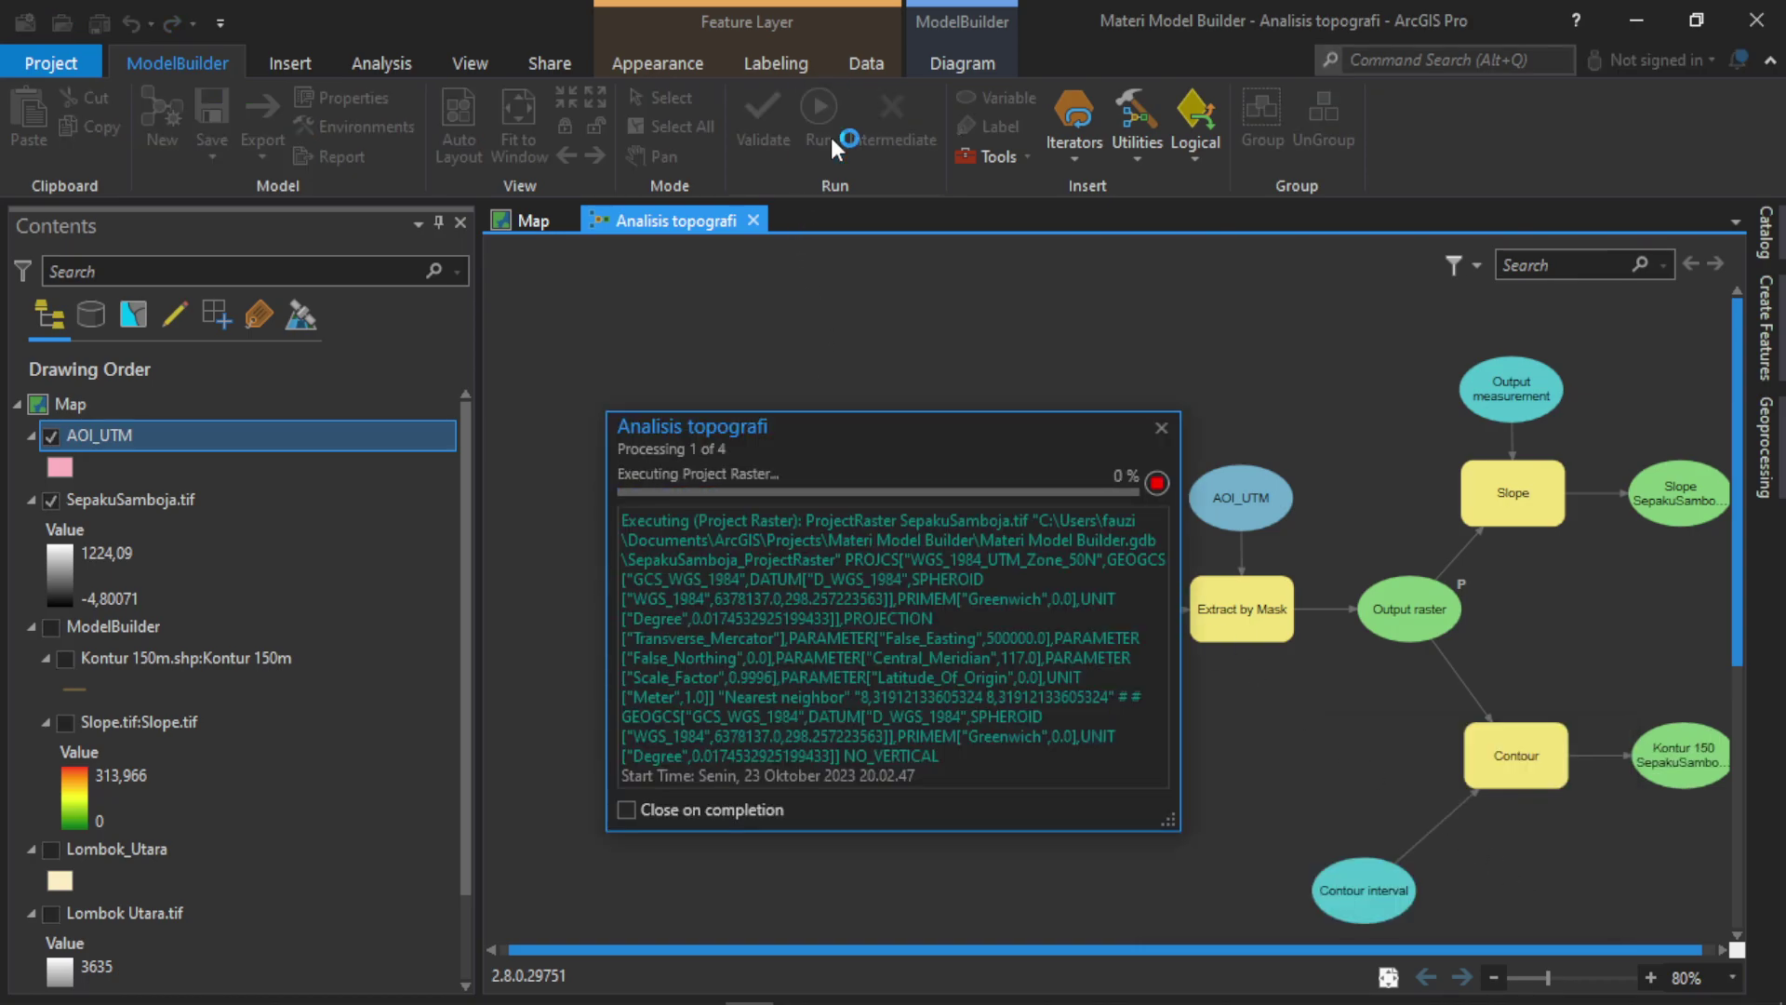
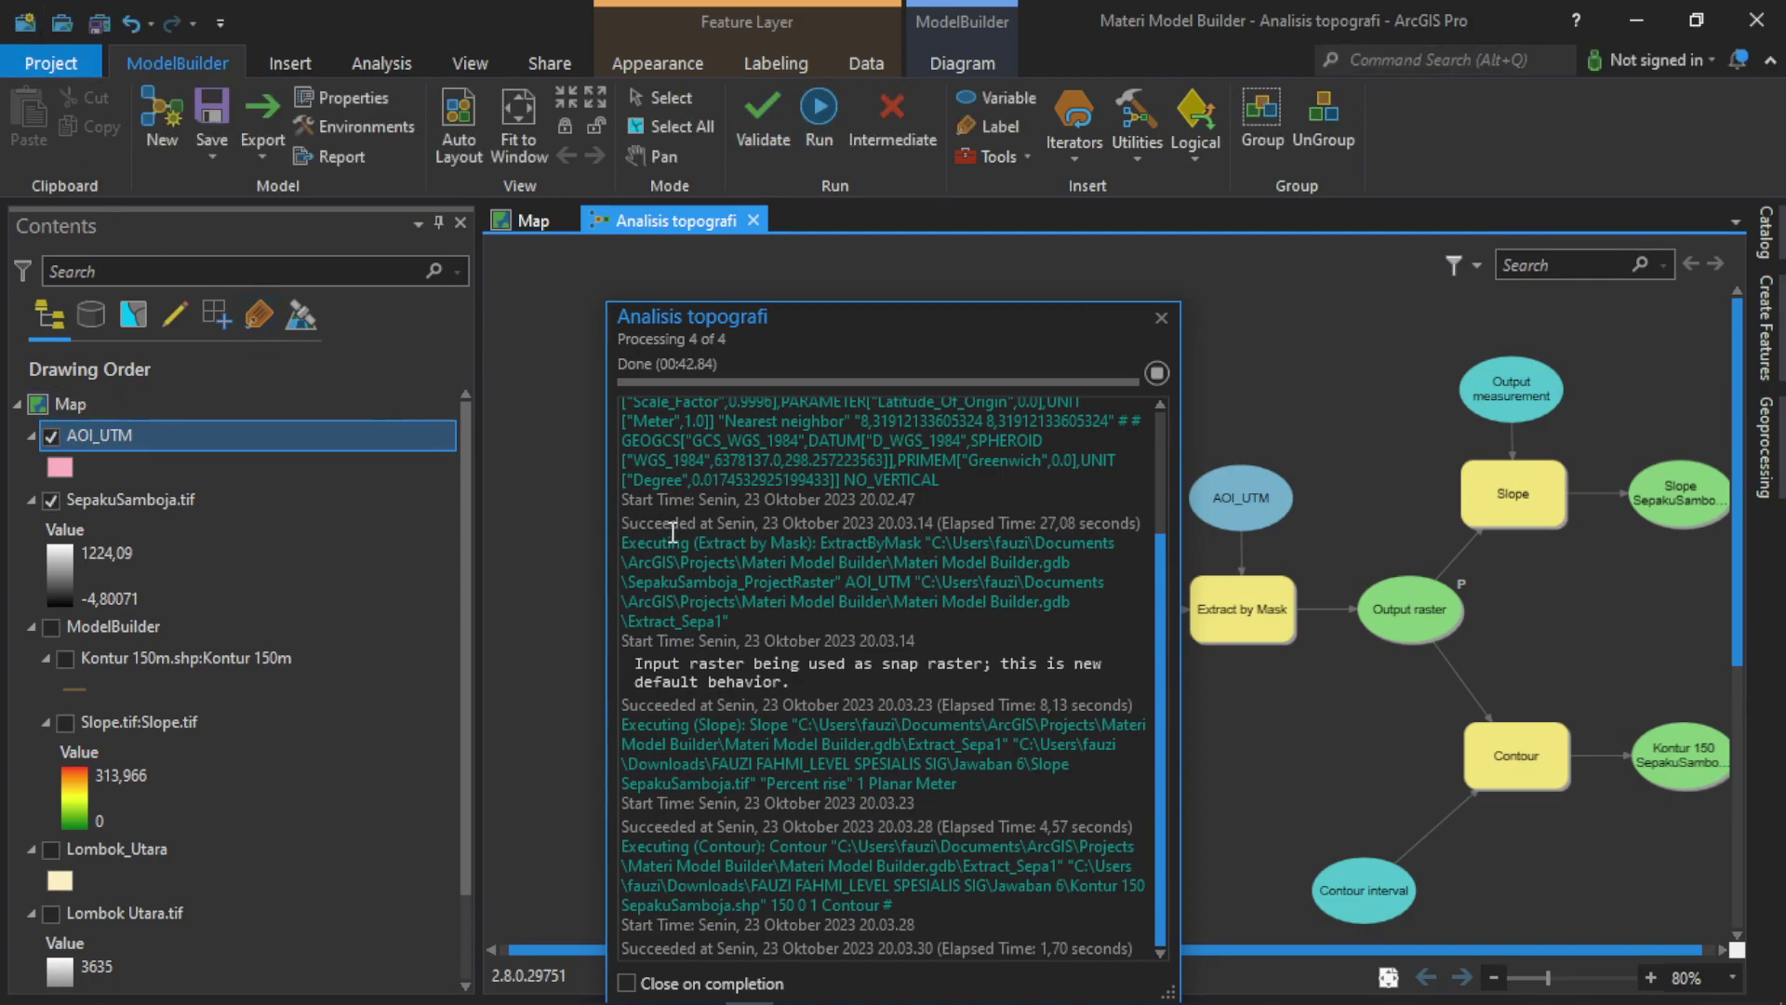
pyautogui.click(1160, 318)
pyautogui.moveTo(1226, 947); pyautogui.dragTo(1239, 949)
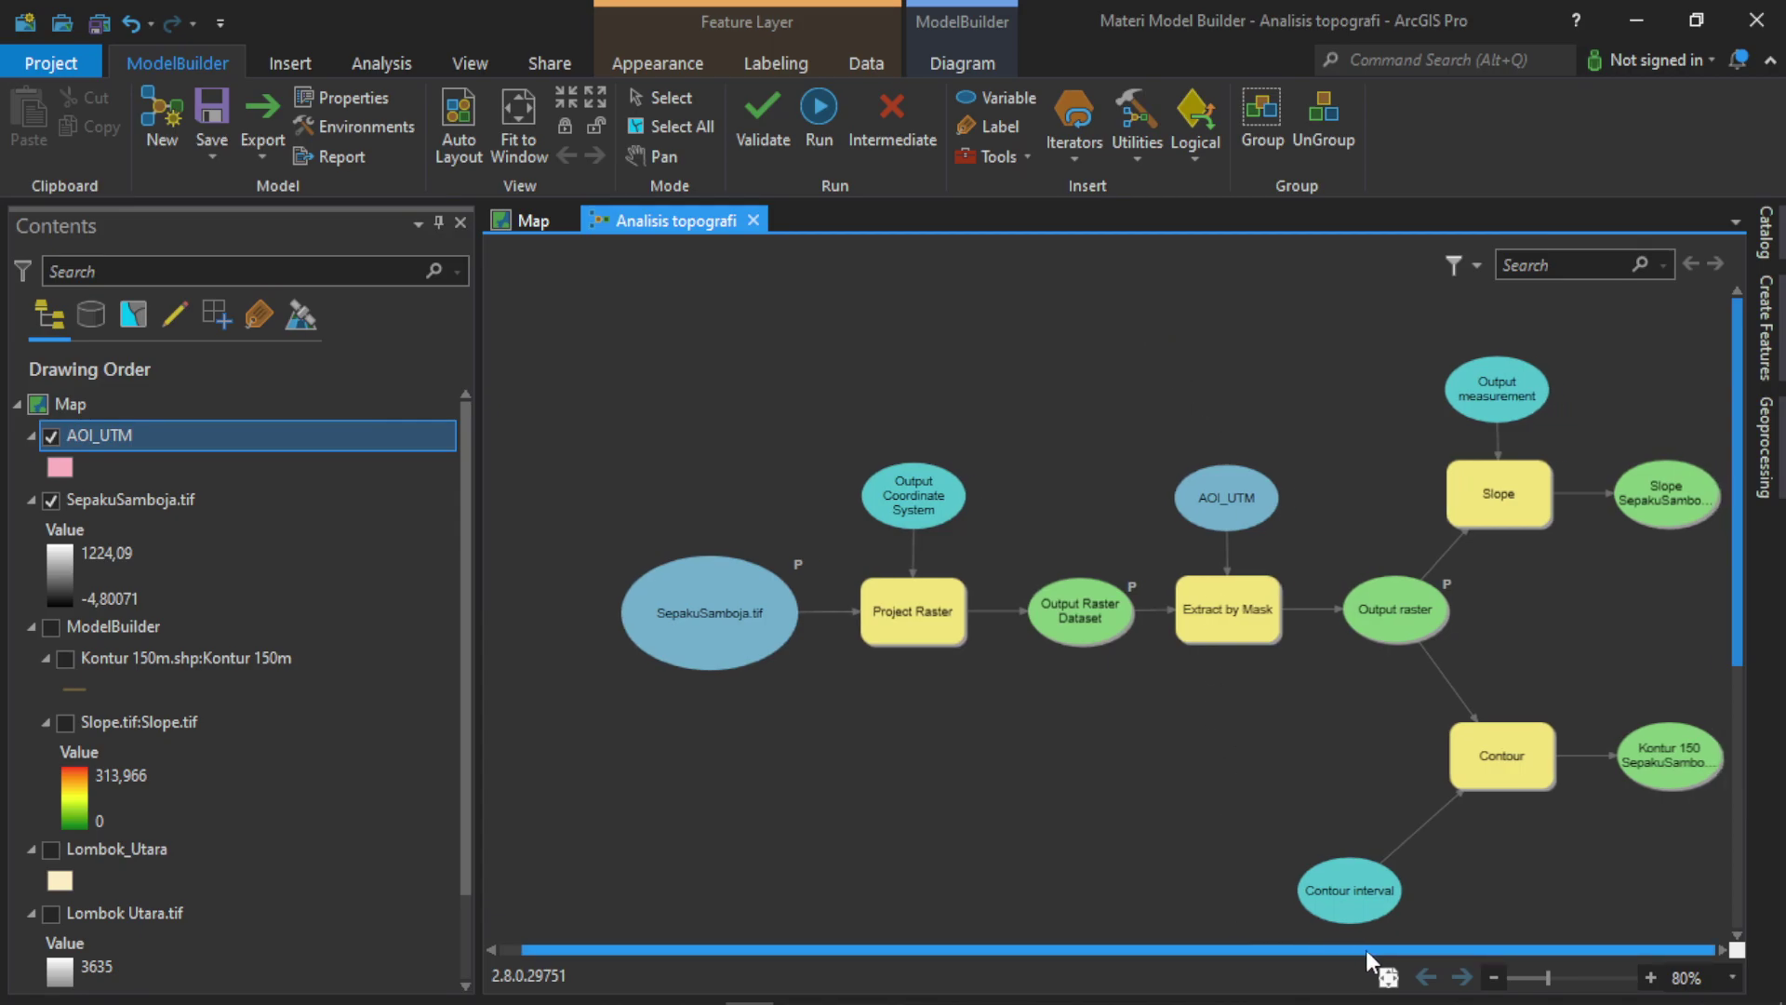
pyautogui.rightClick(1671, 502)
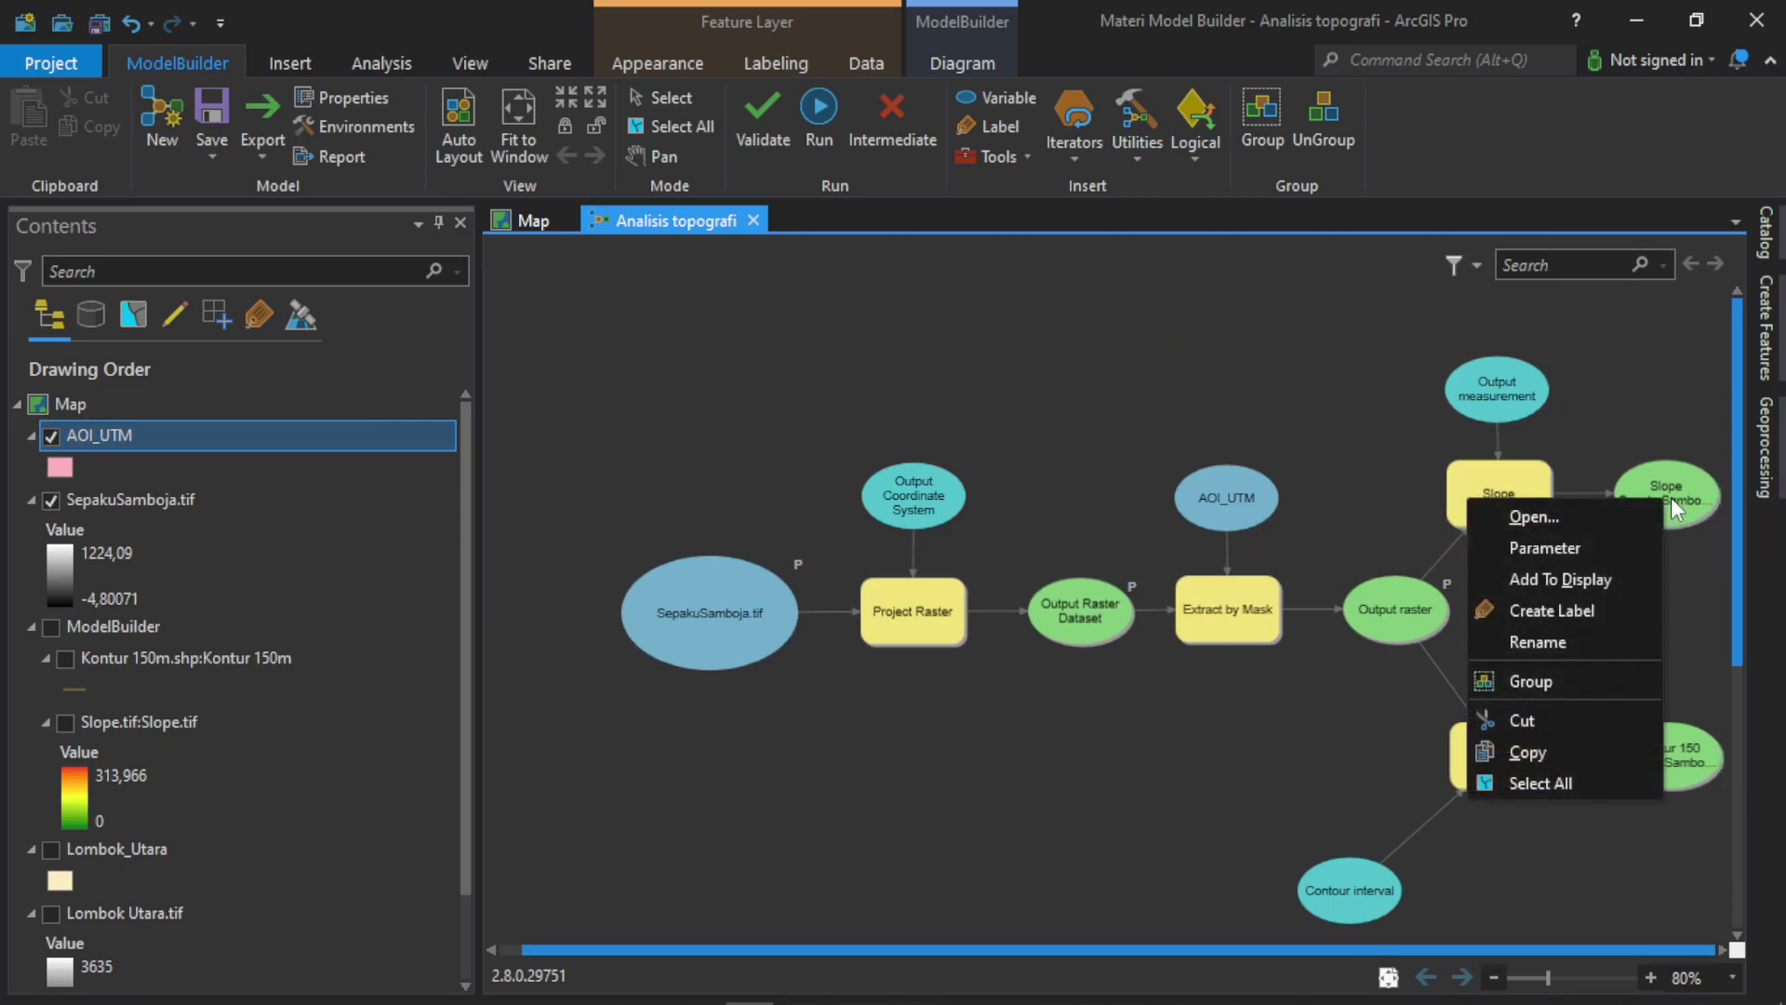
pyautogui.click(1583, 584)
pyautogui.rightClick(1686, 777)
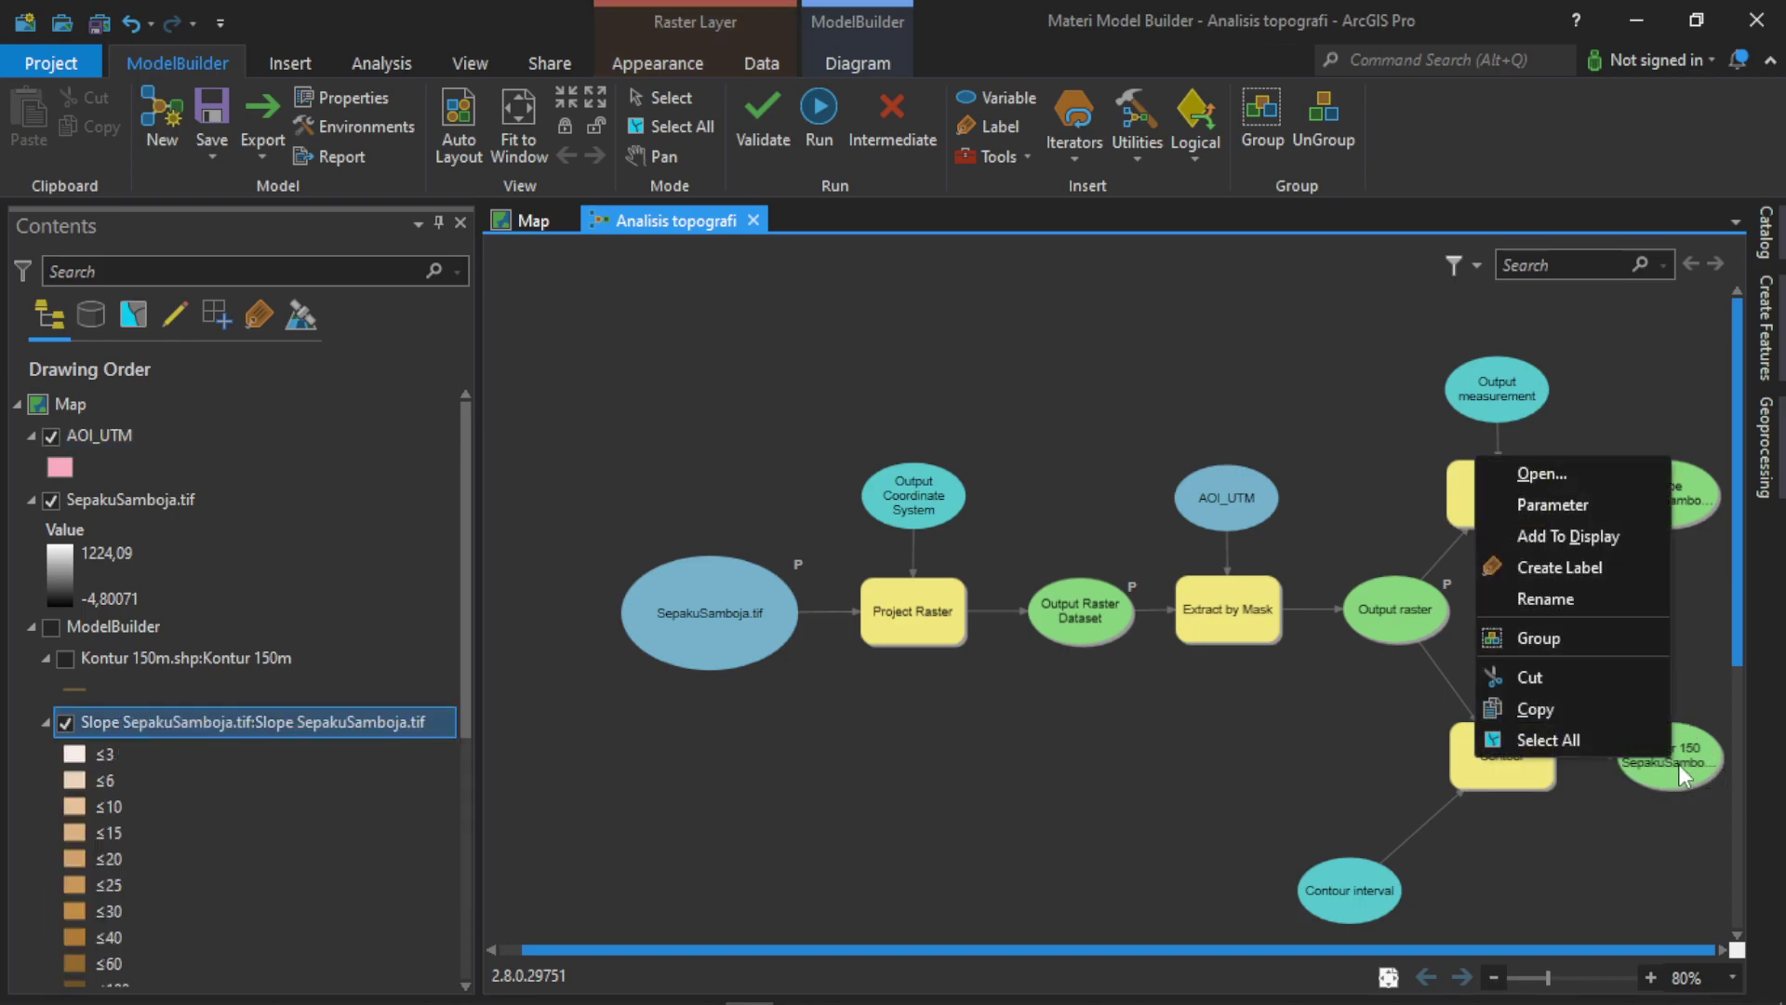
pyautogui.click(1610, 538)
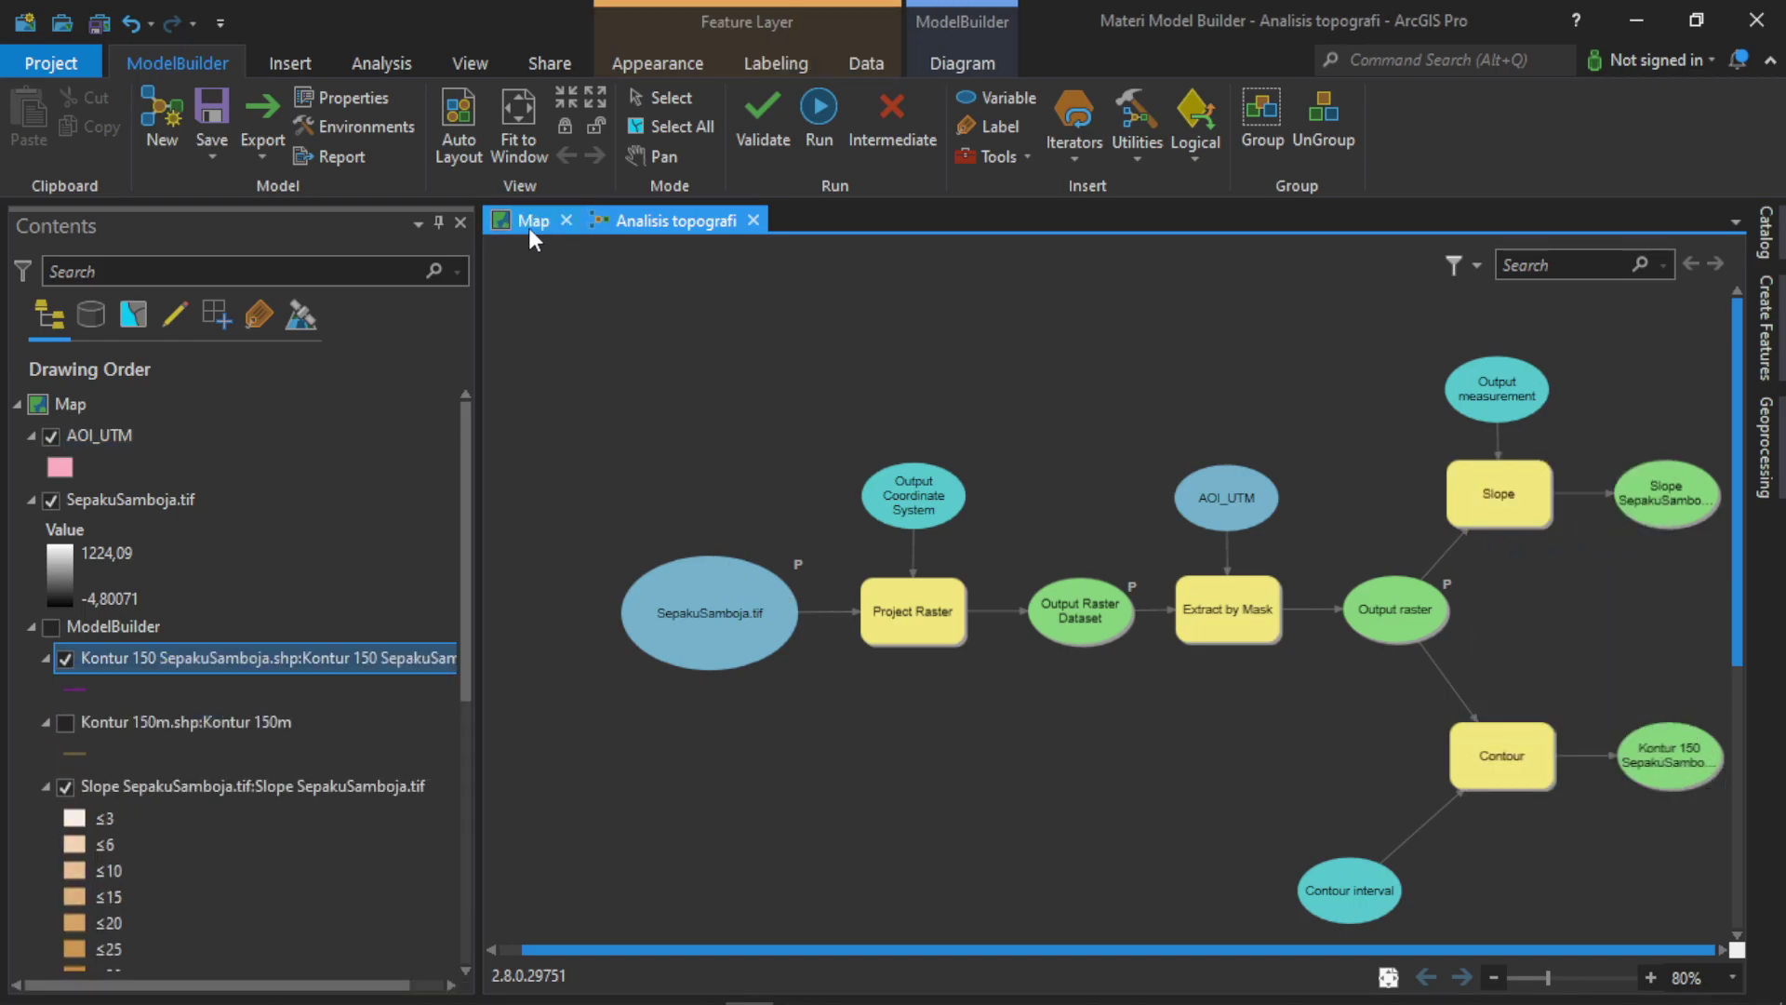
# Switch to the map view and hide the SepakuSamboja.tif and AOI_UTM layers.
pyautogui.click(528, 223)
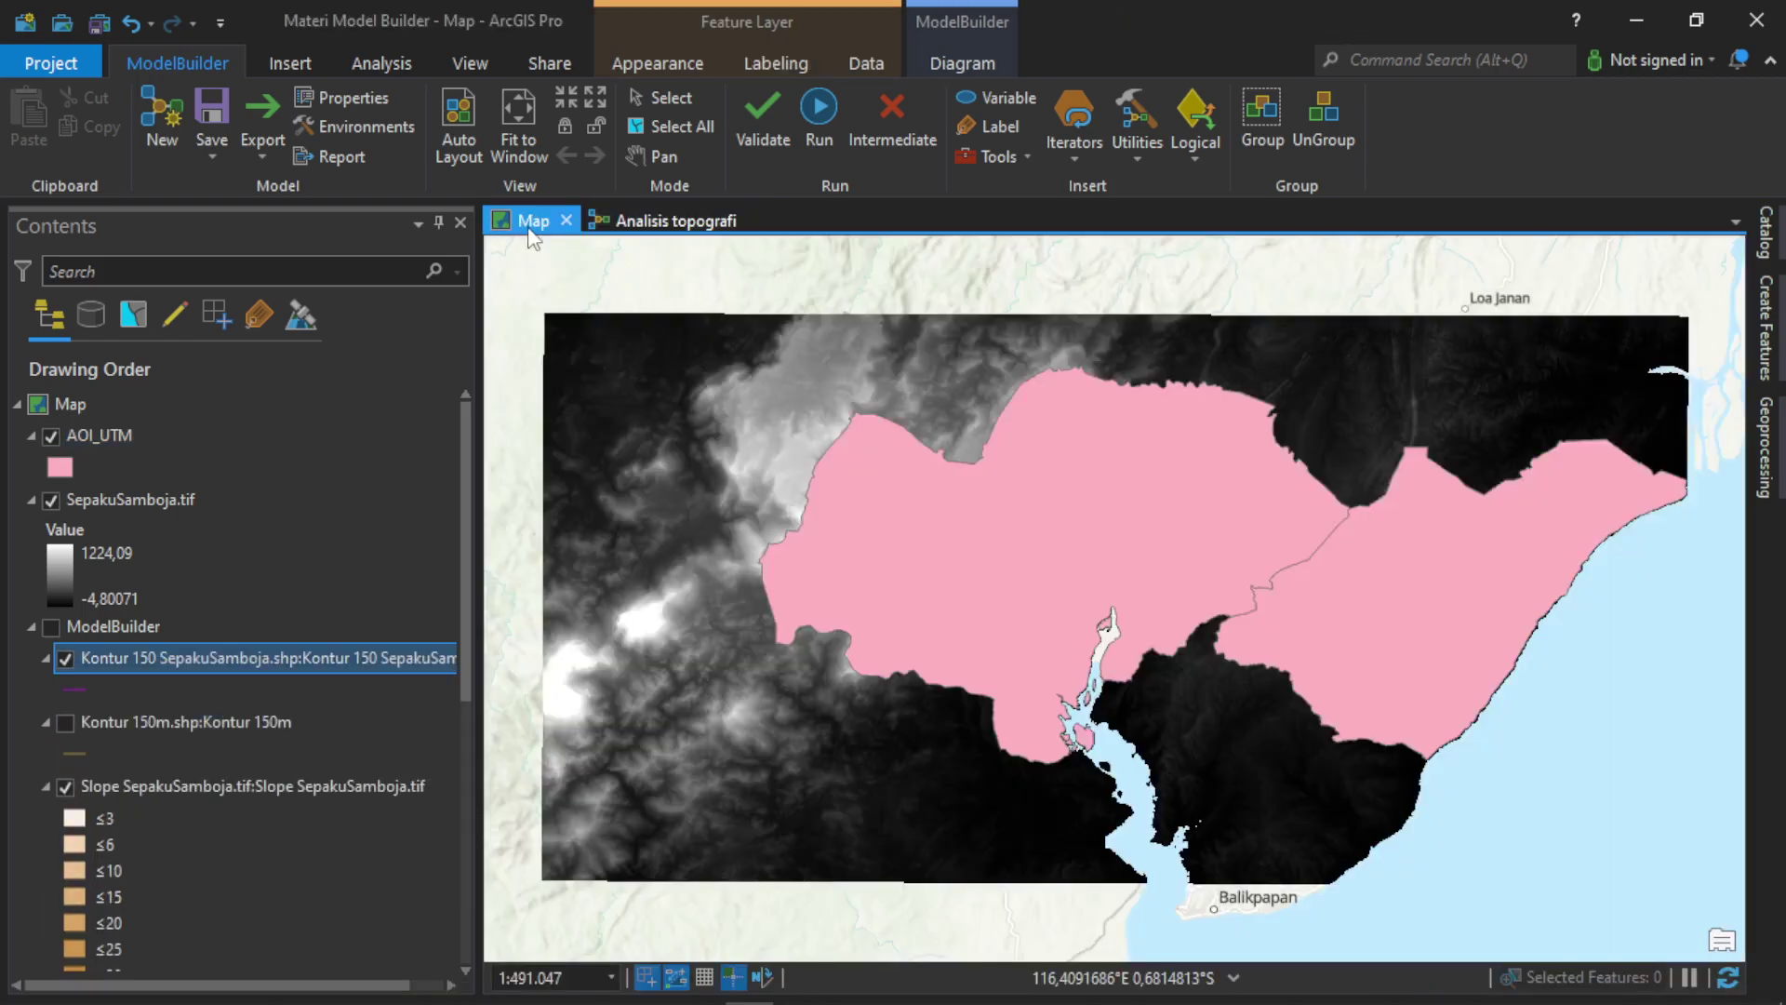
pyautogui.click(52, 503)
pyautogui.click(64, 594)
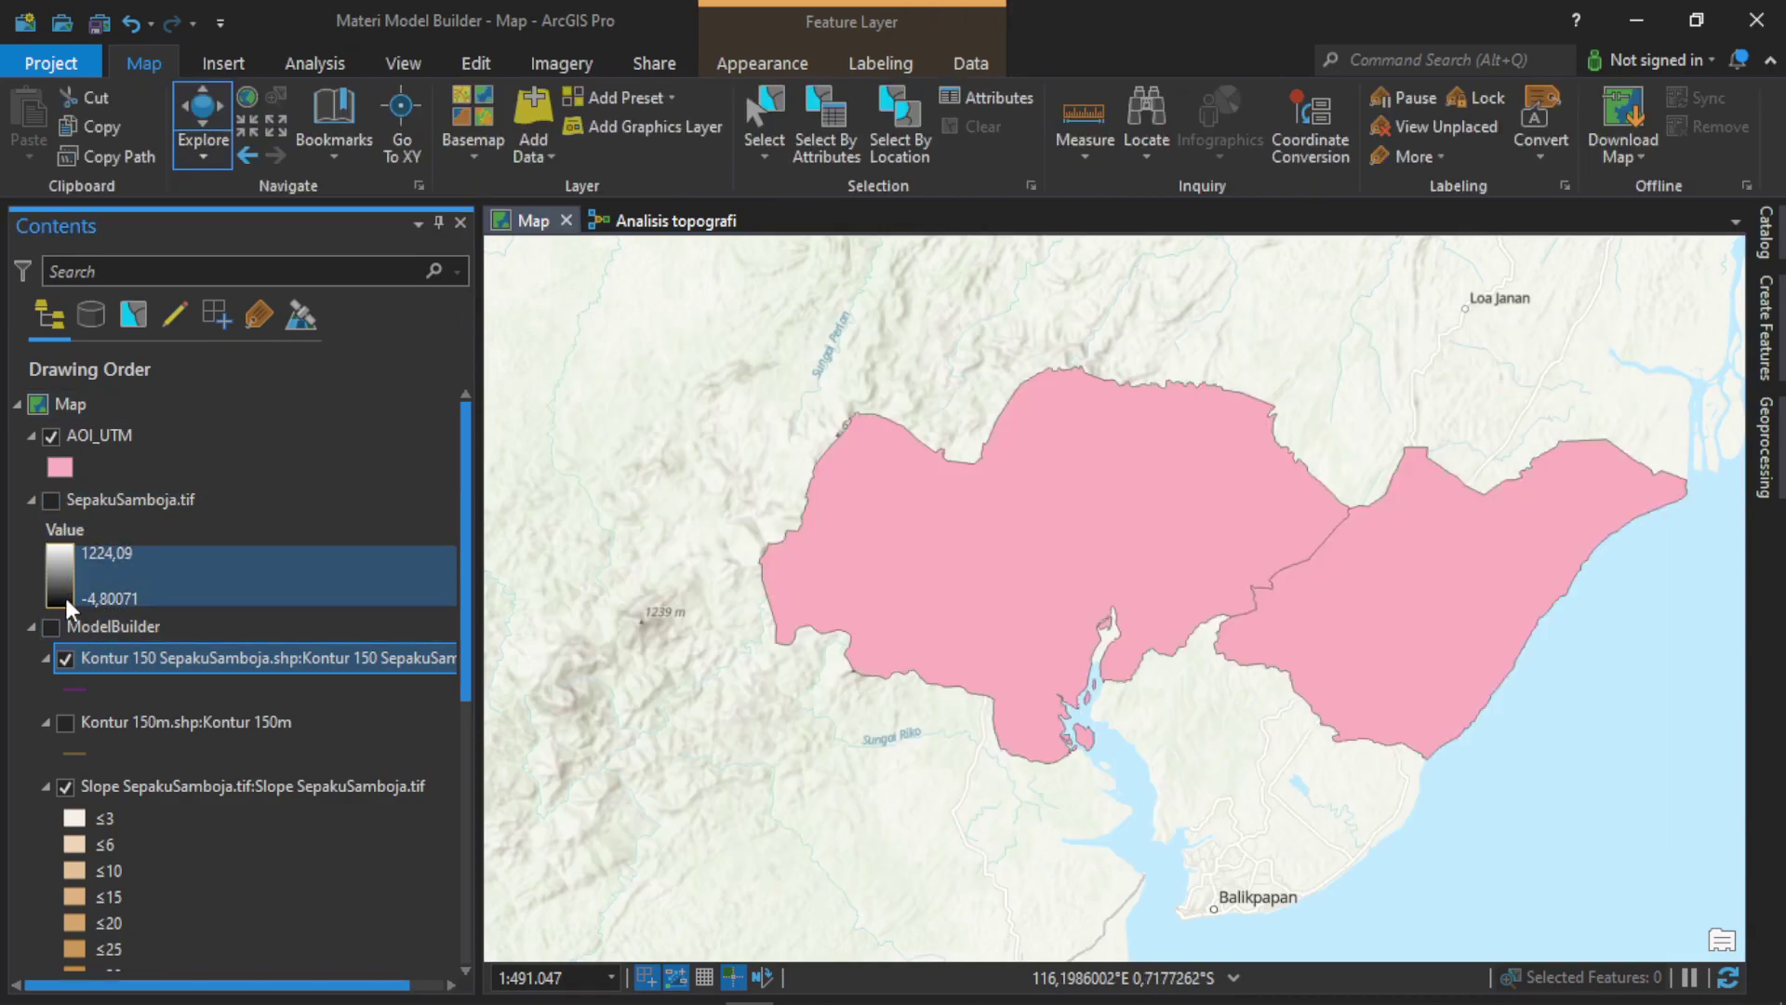
pyautogui.click(51, 435)
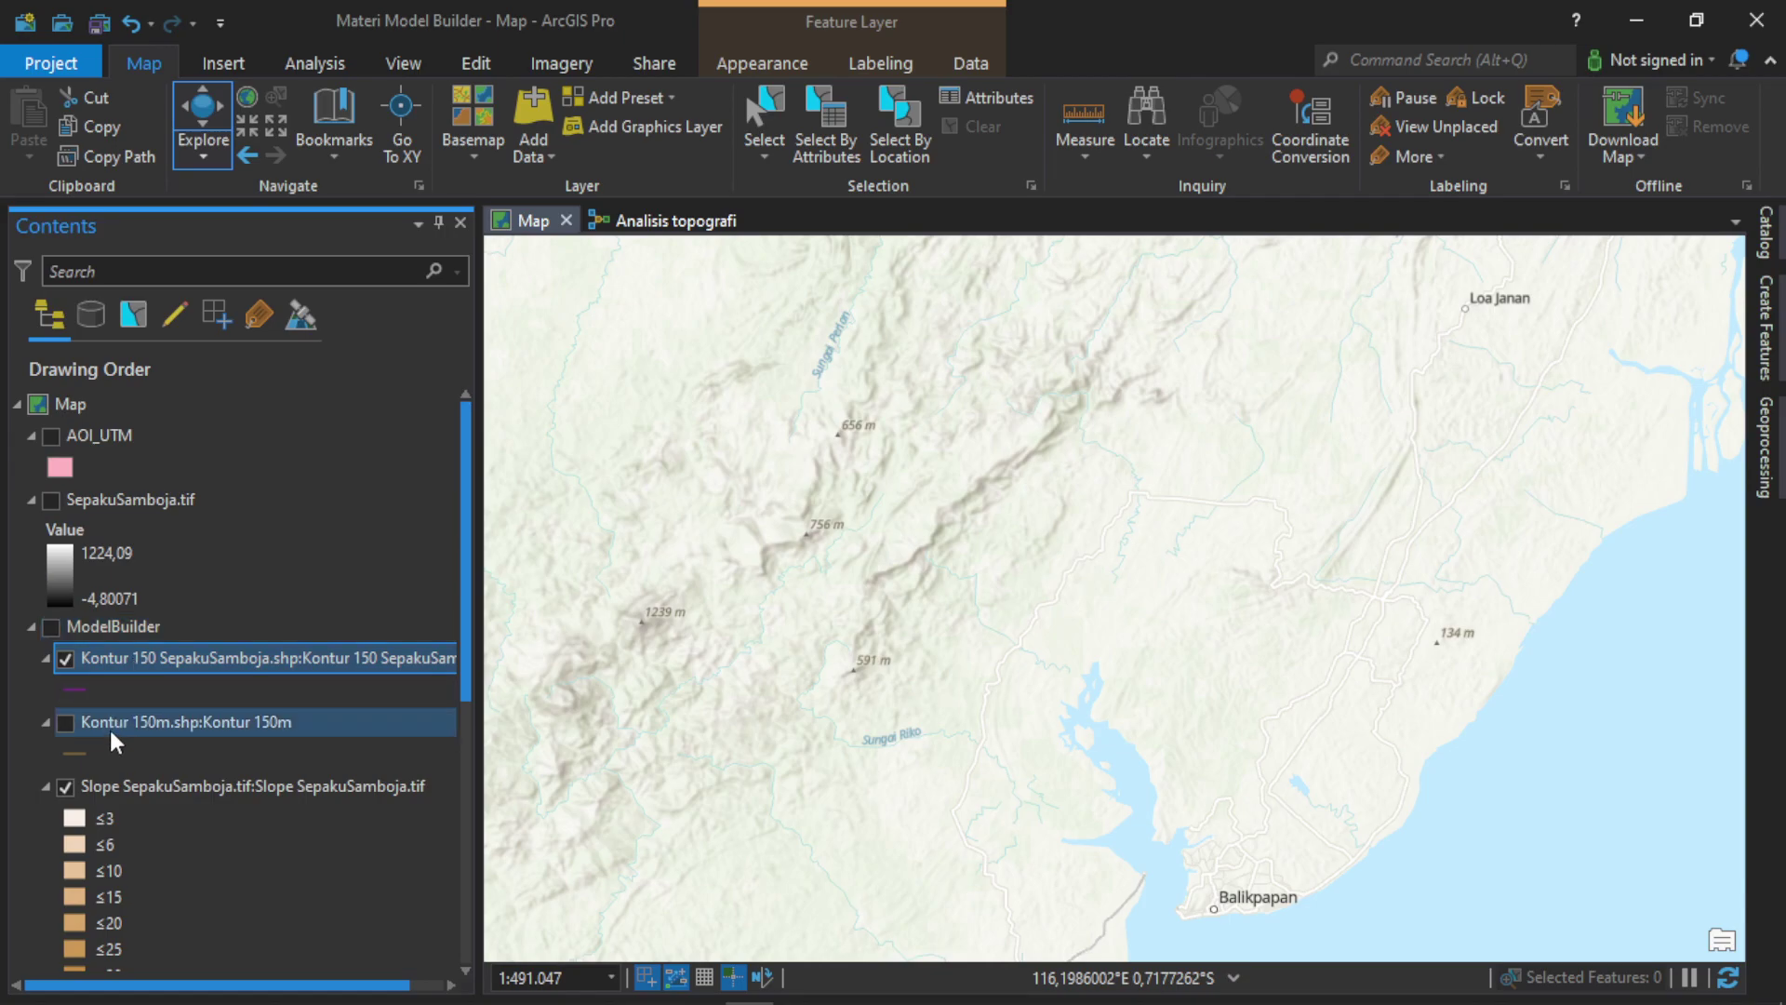
# Move the Slope SepakuSamboja.tif and Kontur 150 SepakuSamboja layers out of the ModelBuilder group, placing them above it.
pyautogui.moveTo(143, 785); pyautogui.dragTo(199, 632)
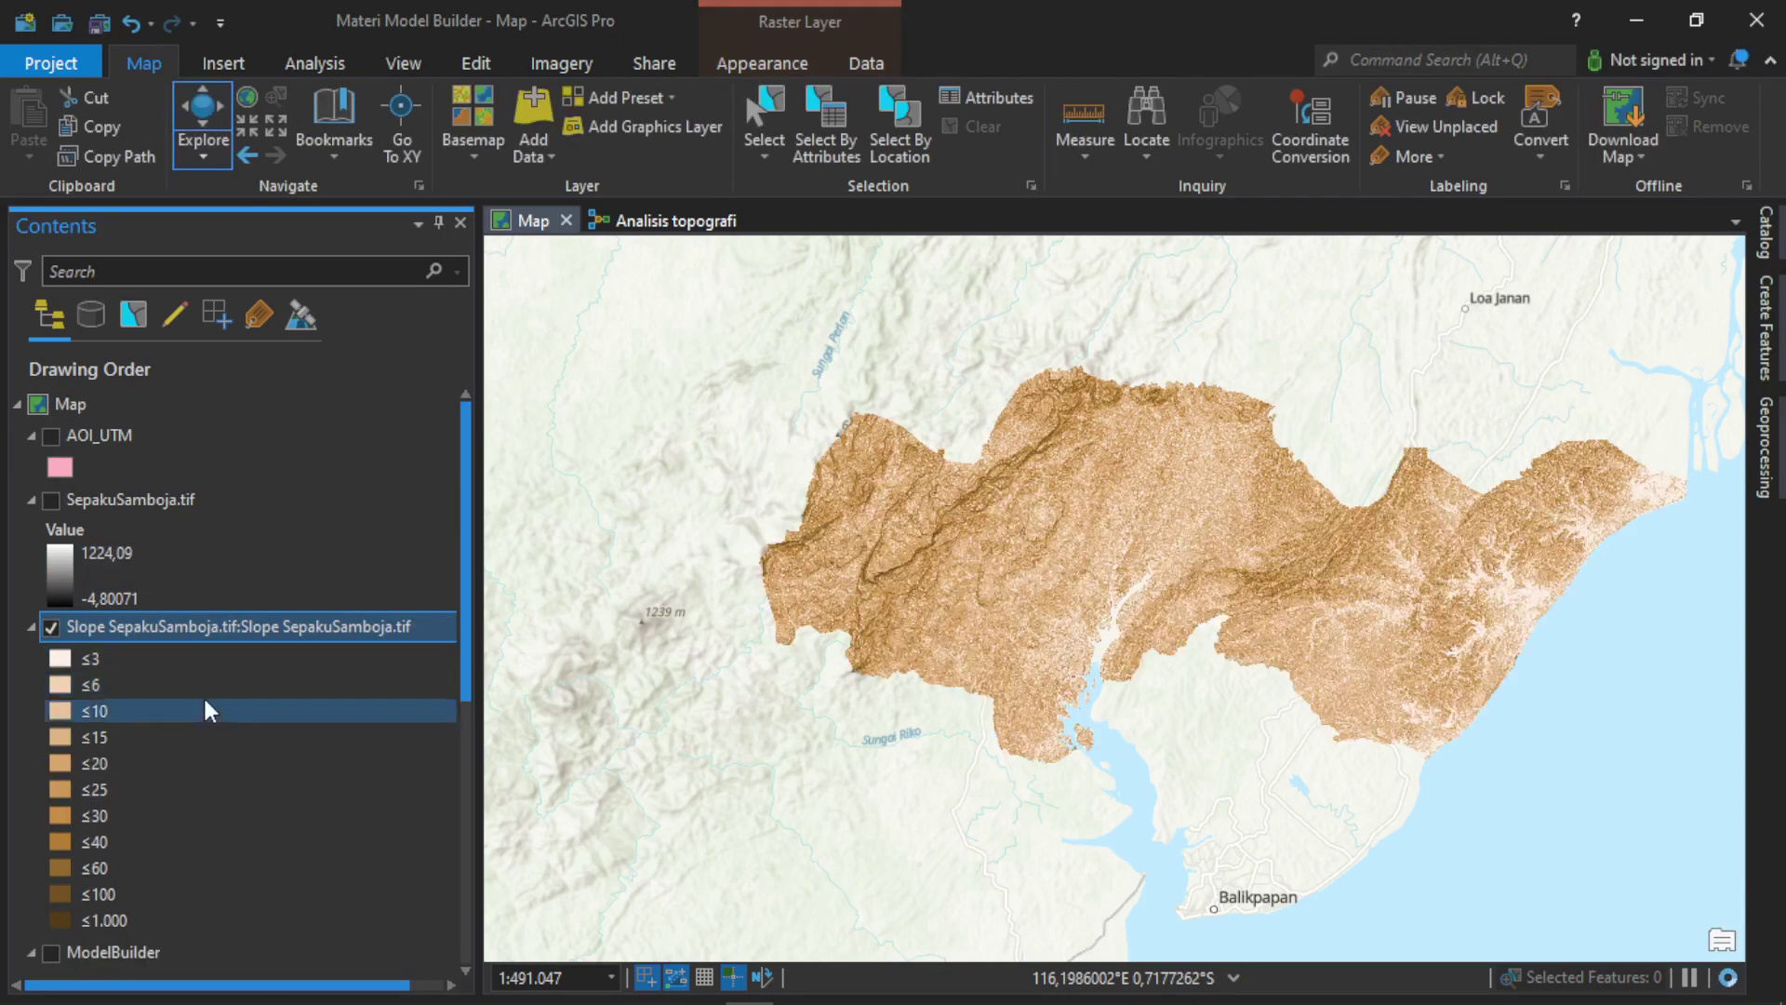
pyautogui.scroll(-3, 203, 696)
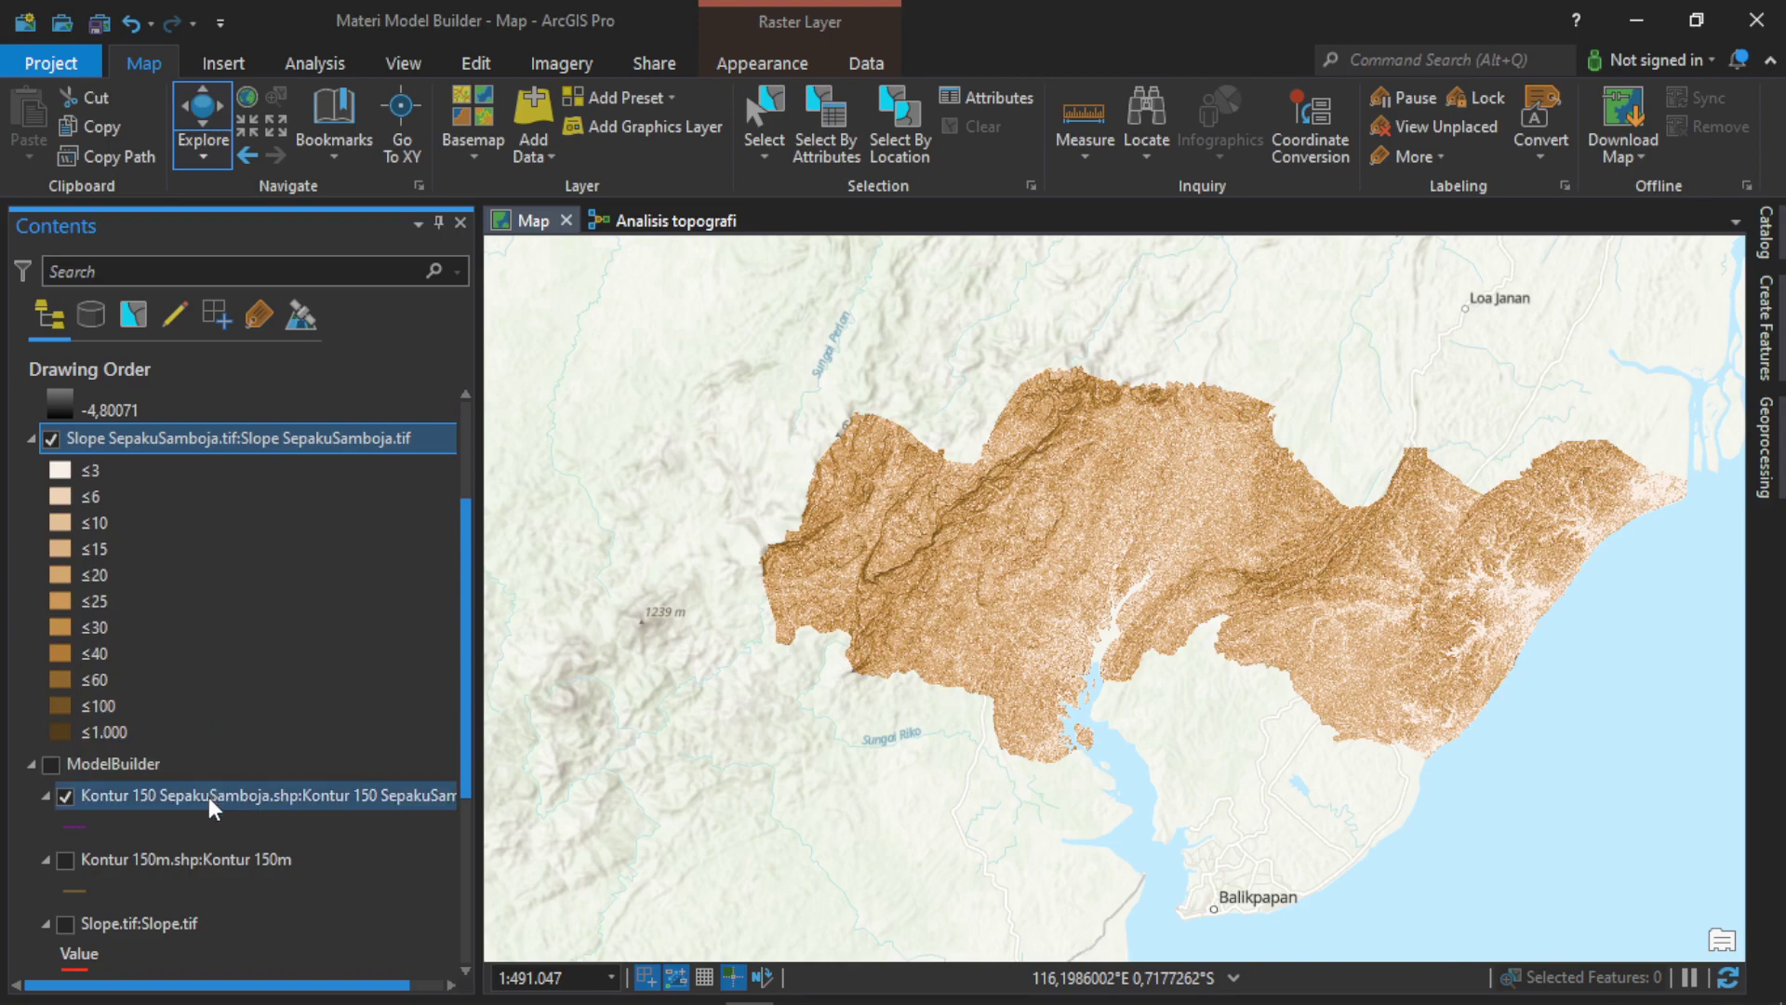
pyautogui.moveTo(208, 796)
pyautogui.mouseDown()
pyautogui.moveTo(202, 419)
pyautogui.moveTo(222, 522)
pyautogui.moveTo(214, 798)
pyautogui.moveTo(260, 419)
pyautogui.moveTo(290, 773)
pyautogui.moveTo(281, 738)
pyautogui.mouseUp()
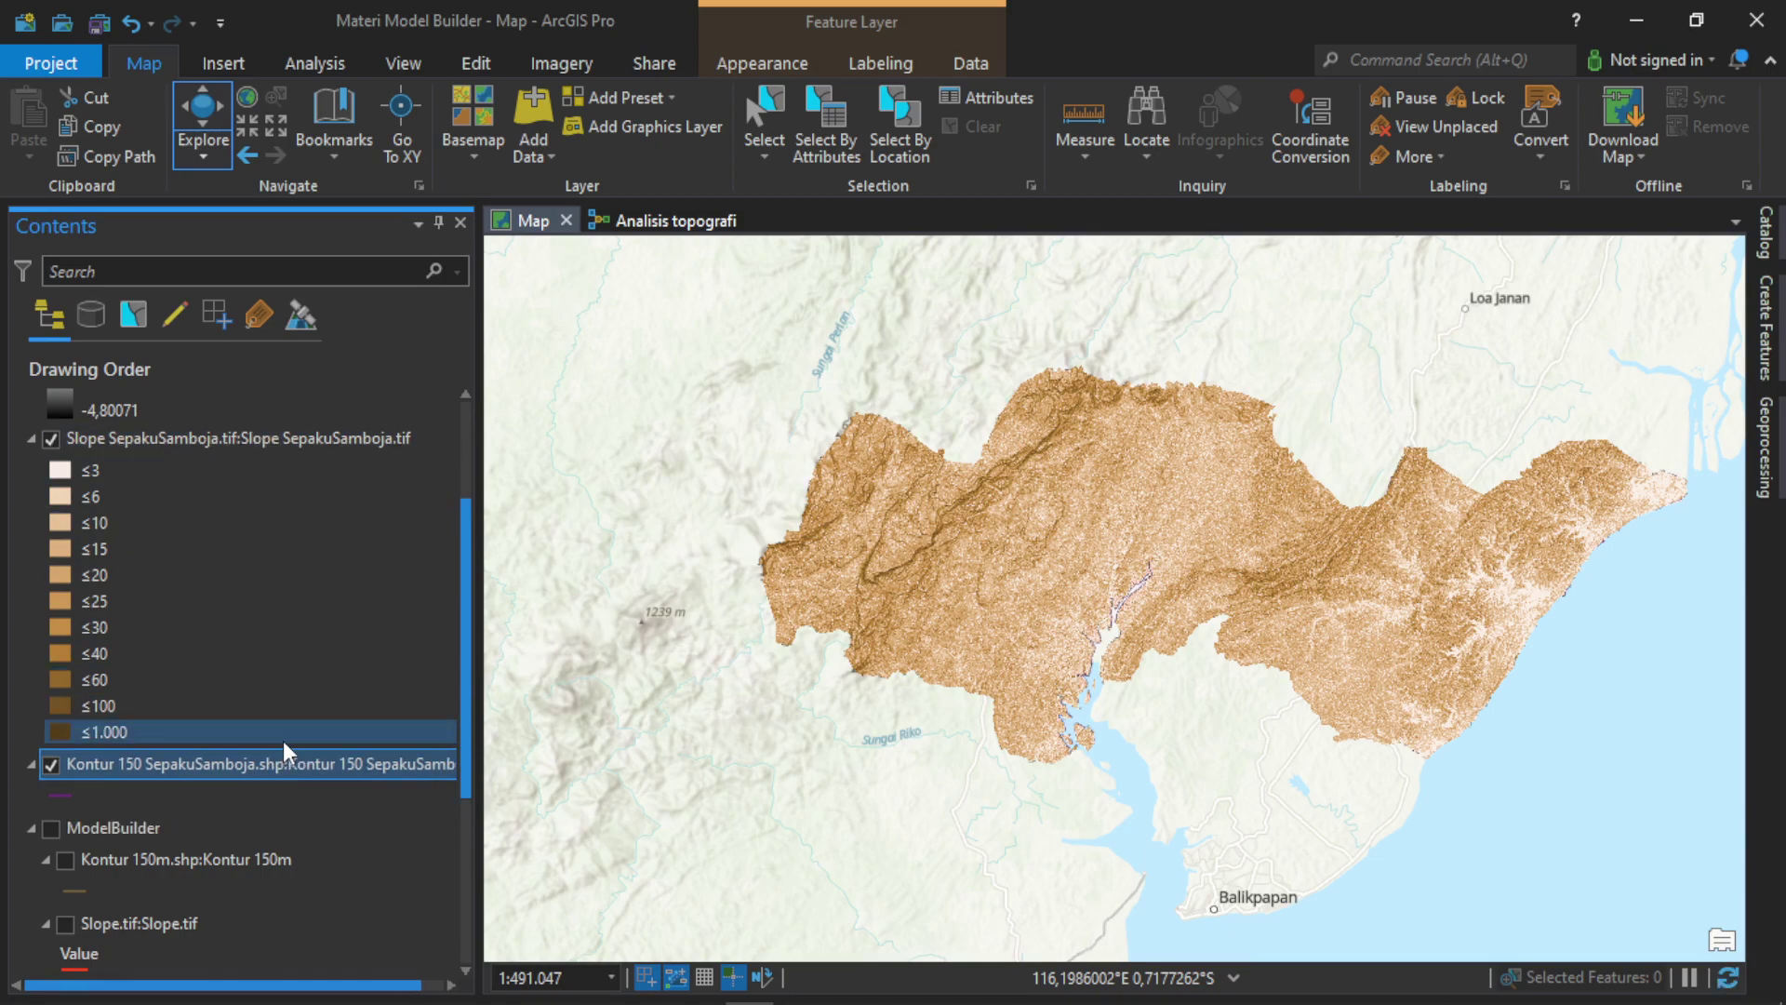
# Change the Slope SepakuSamboja.tif symbology to Stretch with a green-yellow-red color scheme.
pyautogui.scroll(2, 1069, 676)
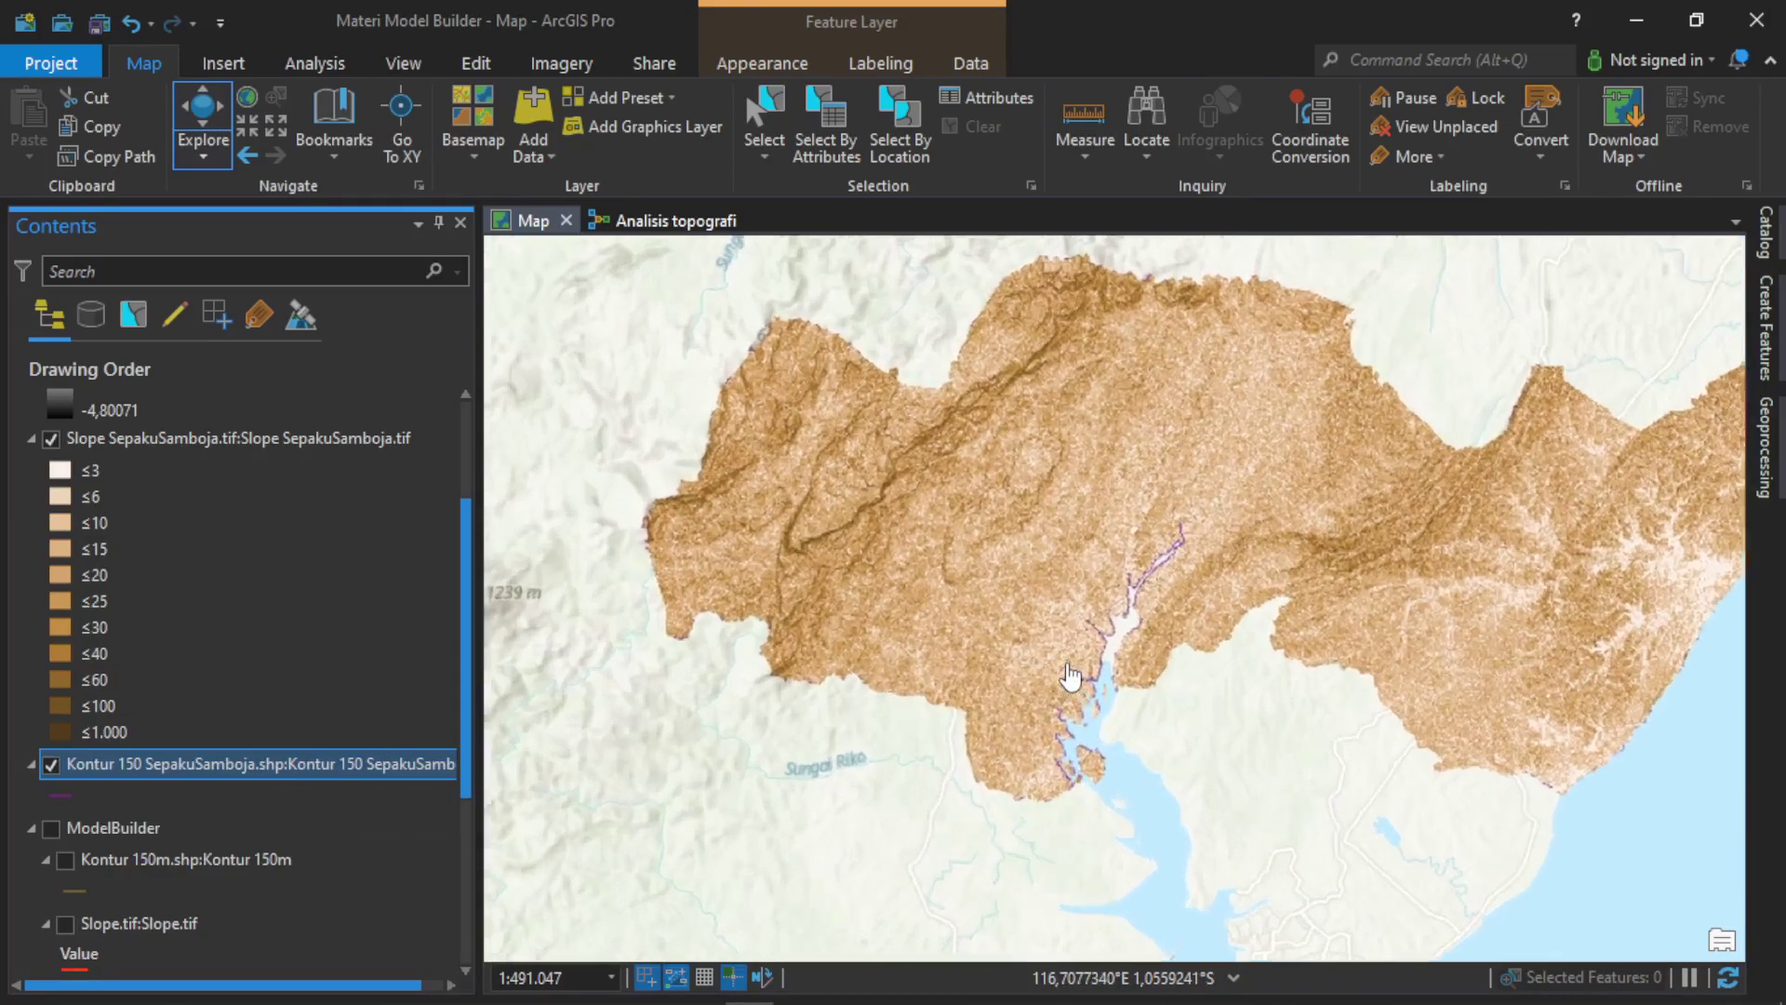
pyautogui.scroll(1, 1068, 675)
pyautogui.rightClick(193, 450)
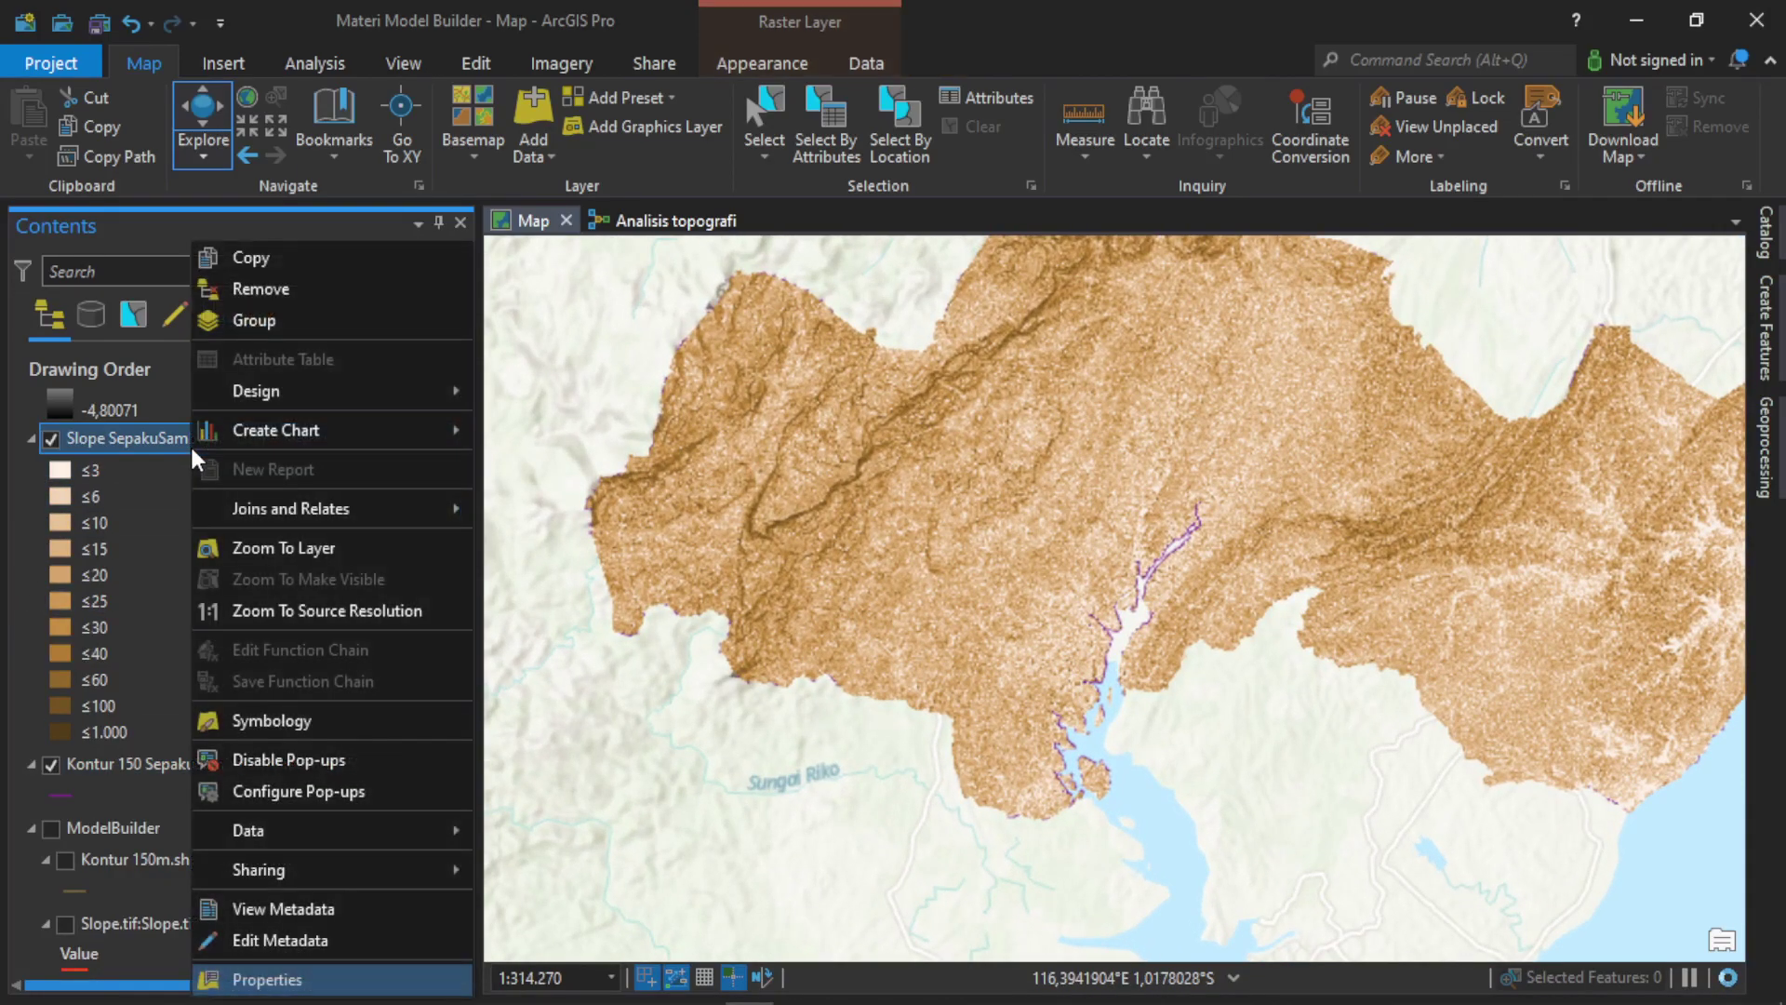
pyautogui.click(356, 742)
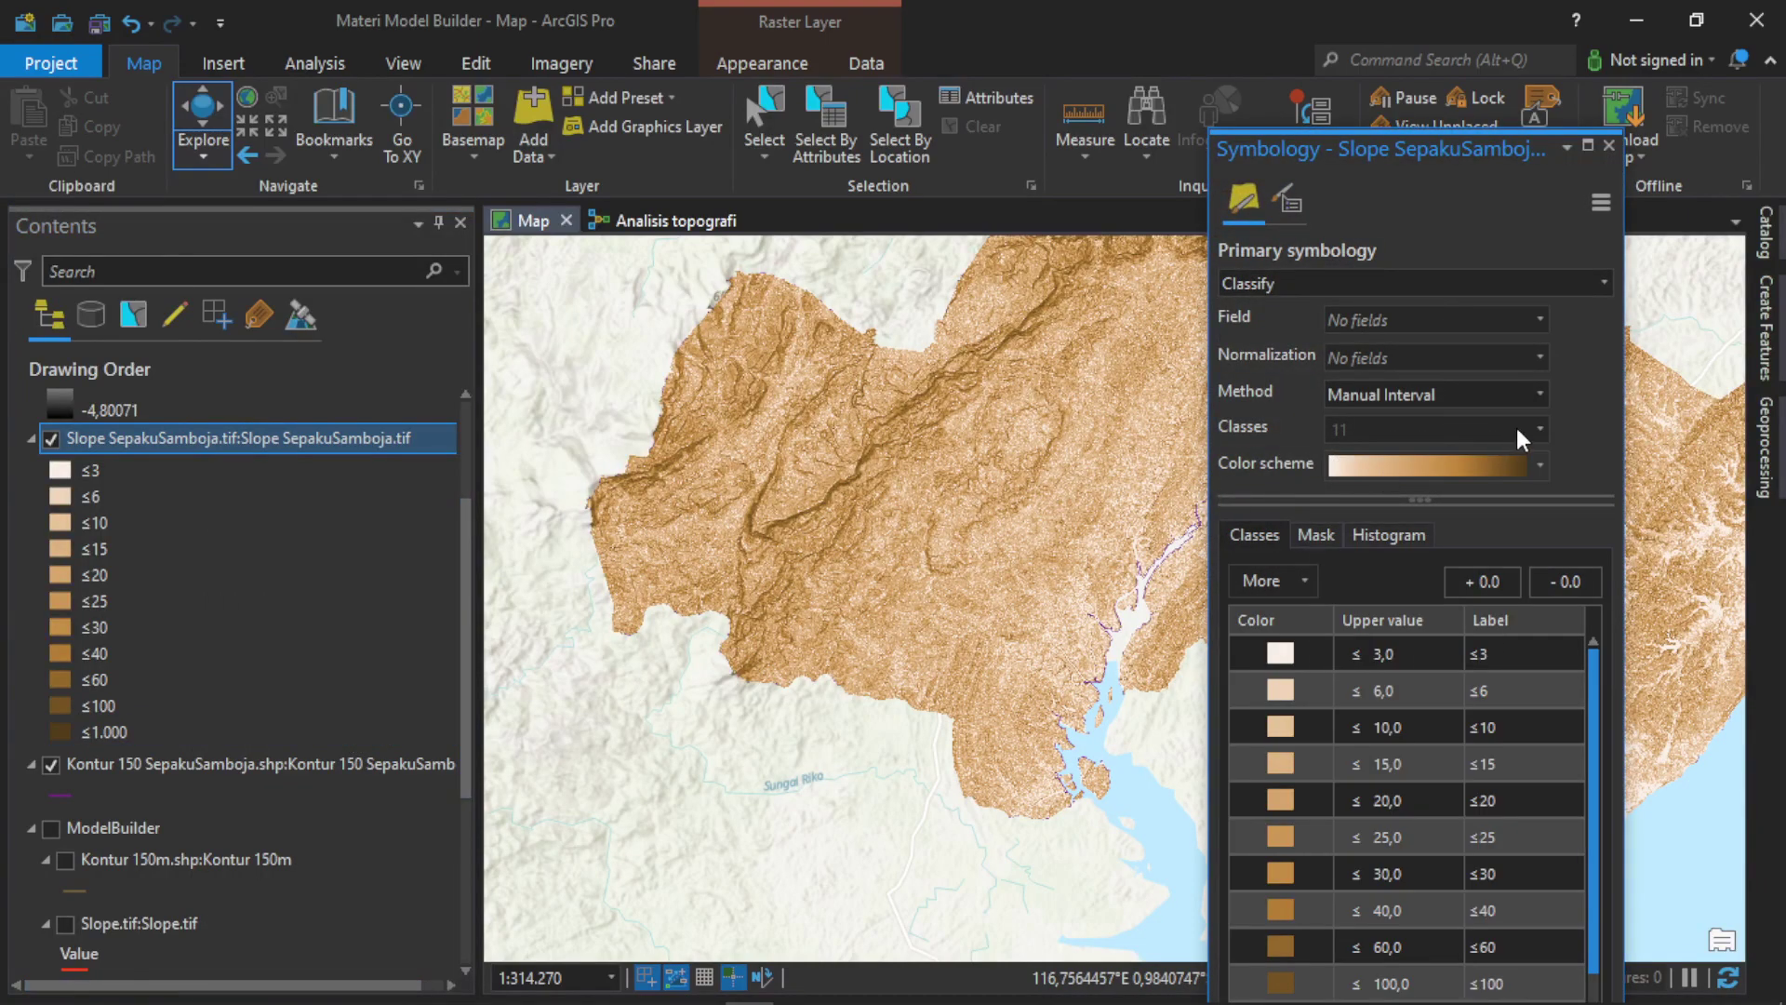
pyautogui.click(1467, 283)
pyautogui.click(1383, 360)
pyautogui.click(1602, 357)
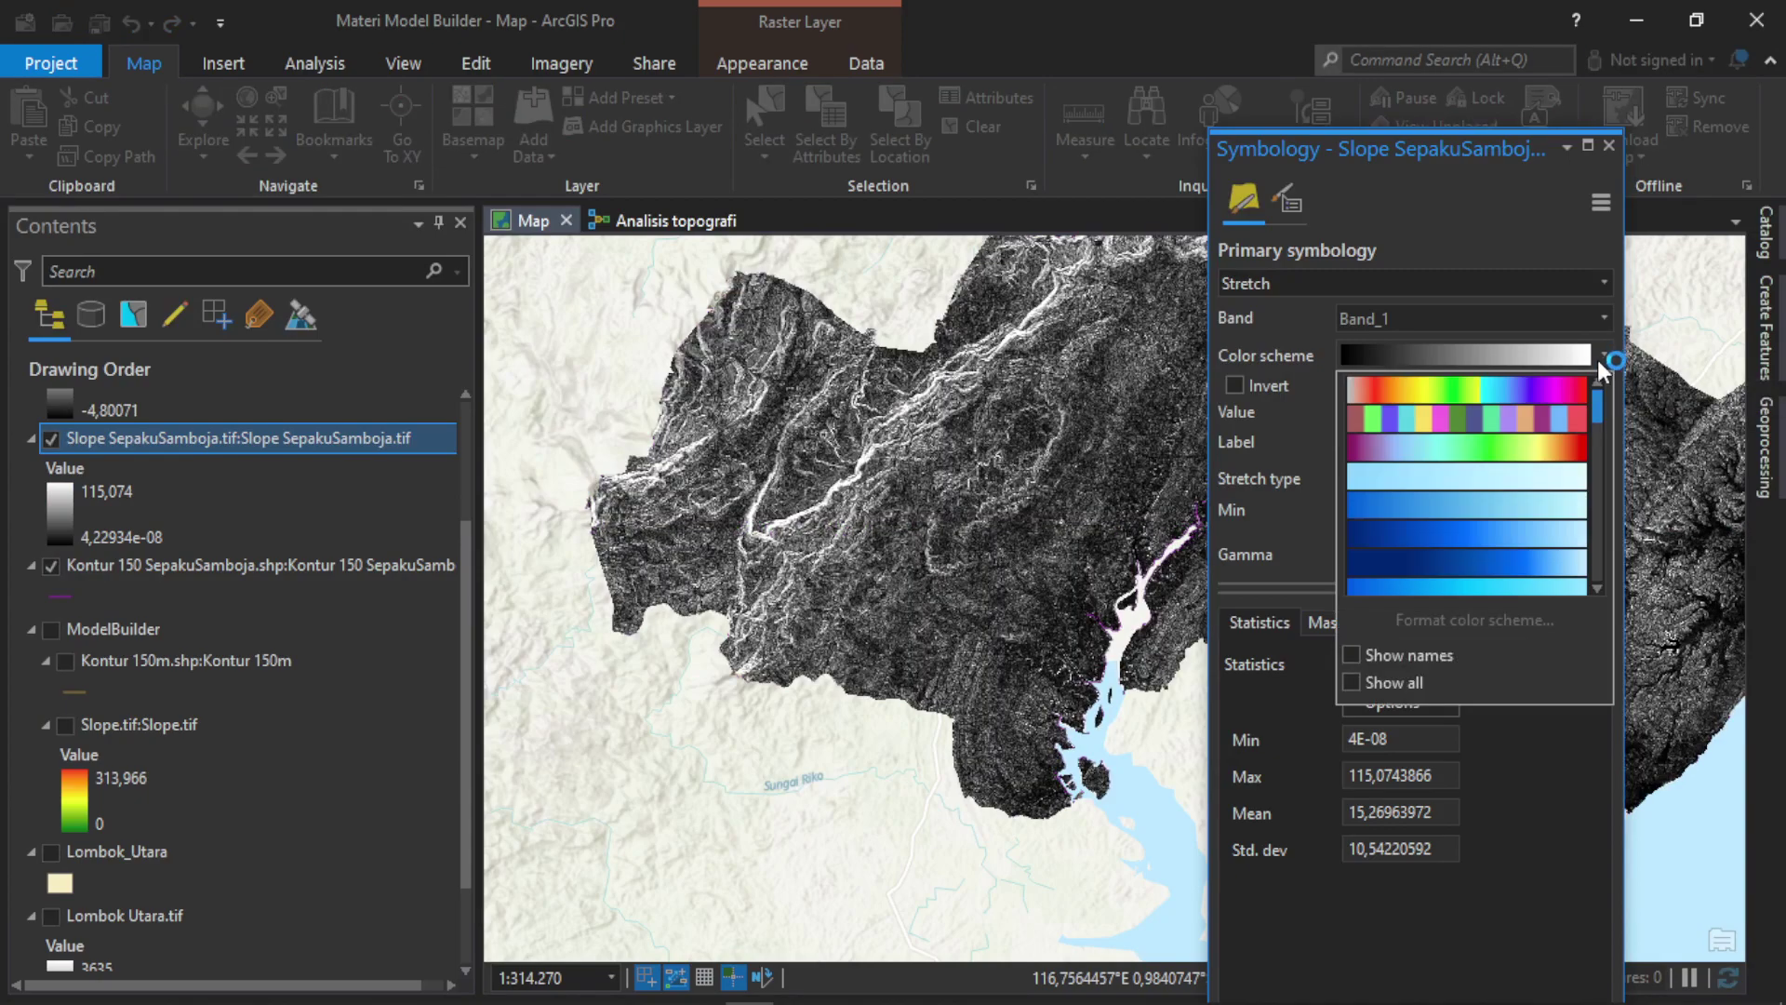
pyautogui.scroll(-3, 1481, 539)
pyautogui.click(1485, 557)
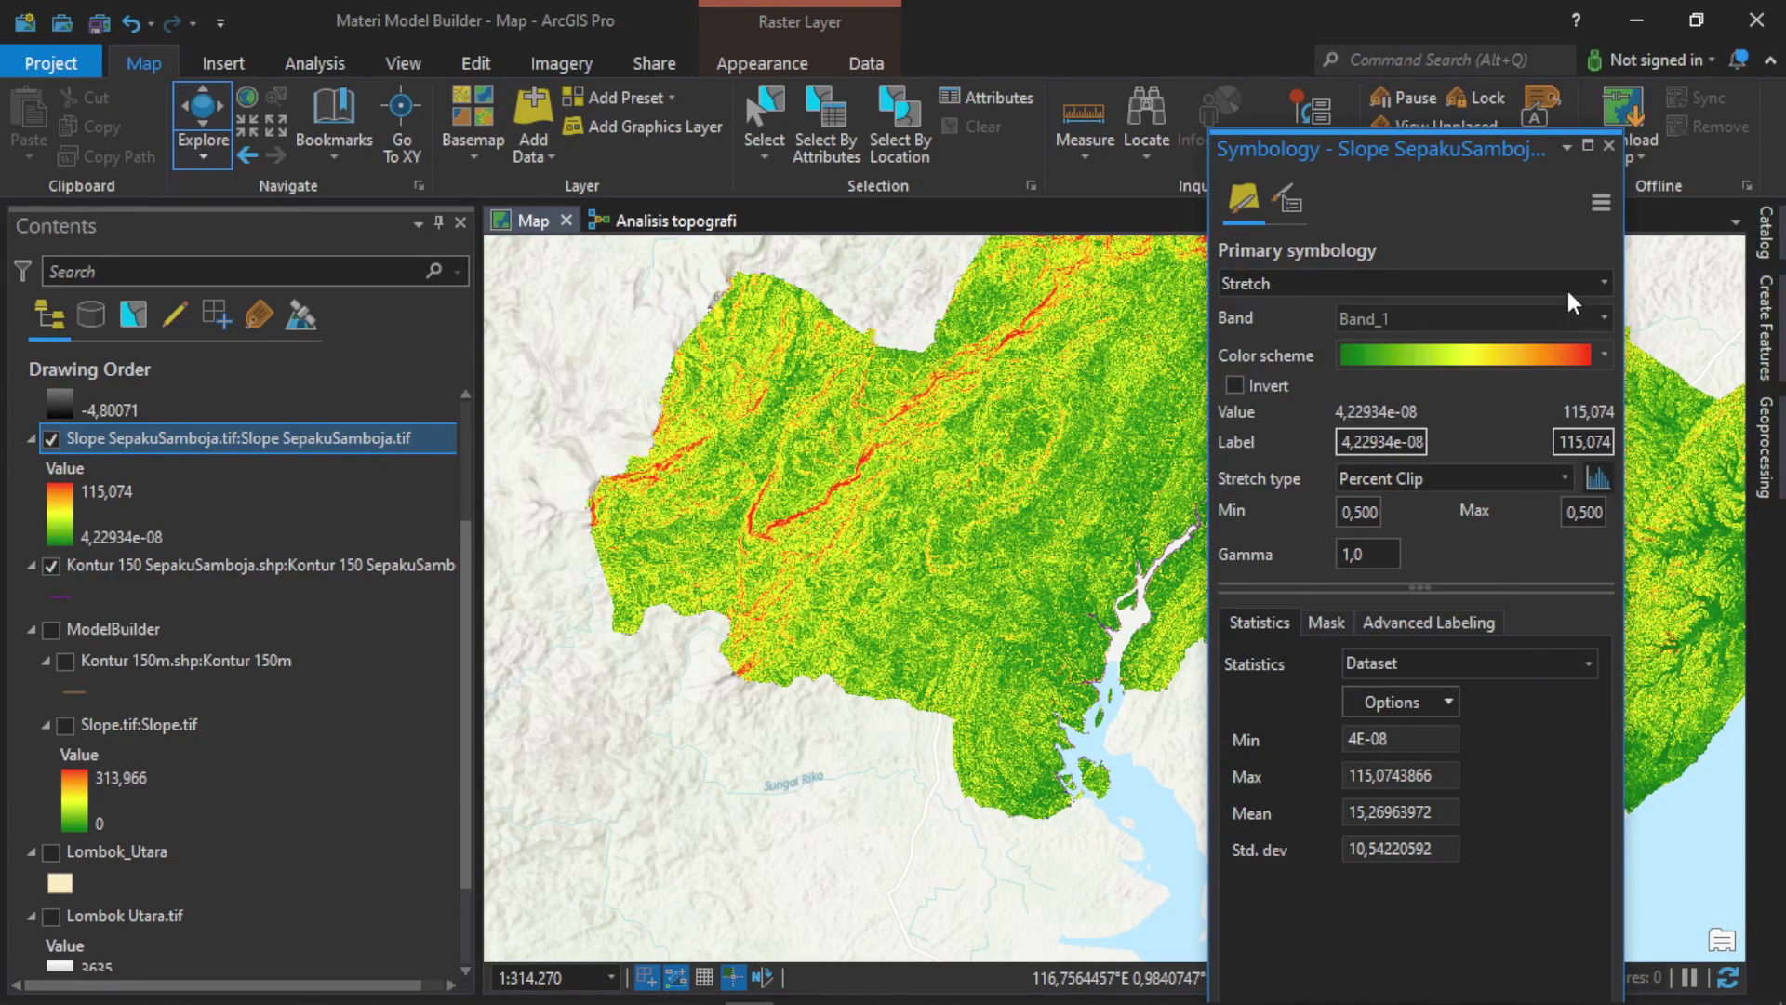
pyautogui.click(1608, 147)
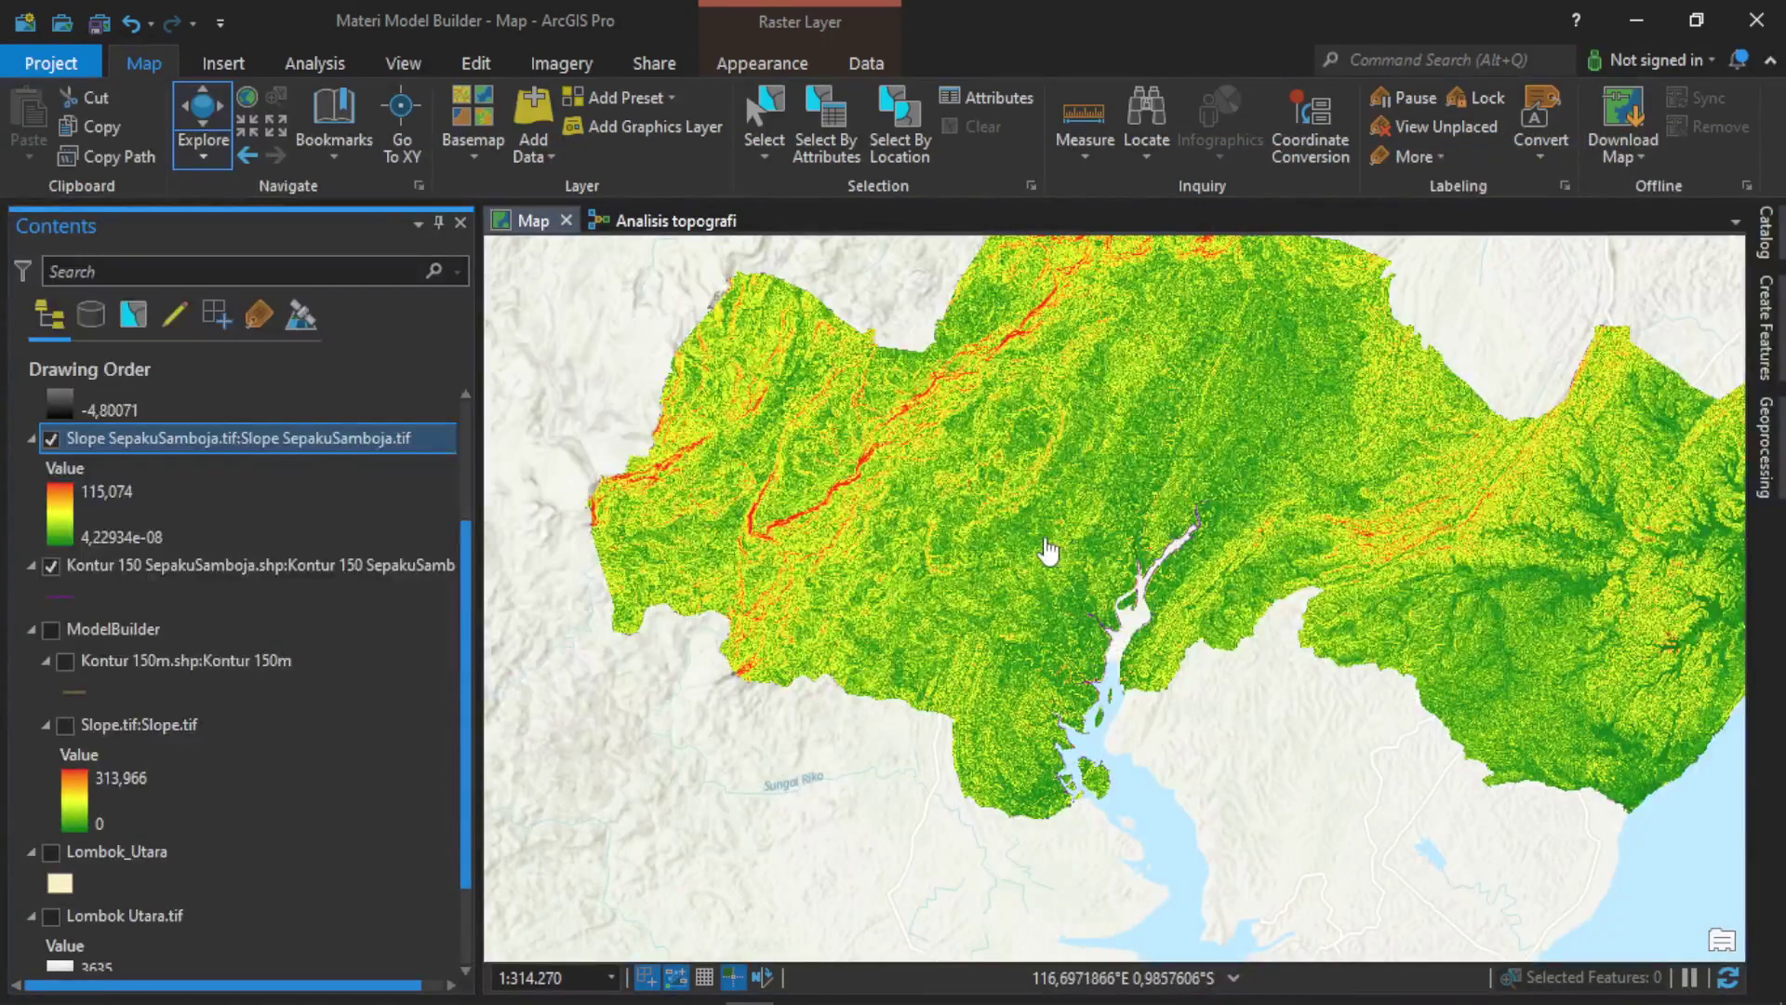
# Move the Kontur 150 SepakuSamboja layer above the Slope SepakuSamboja.tif layer in the drawing order.
pyautogui.scroll(-3, 1045, 541)
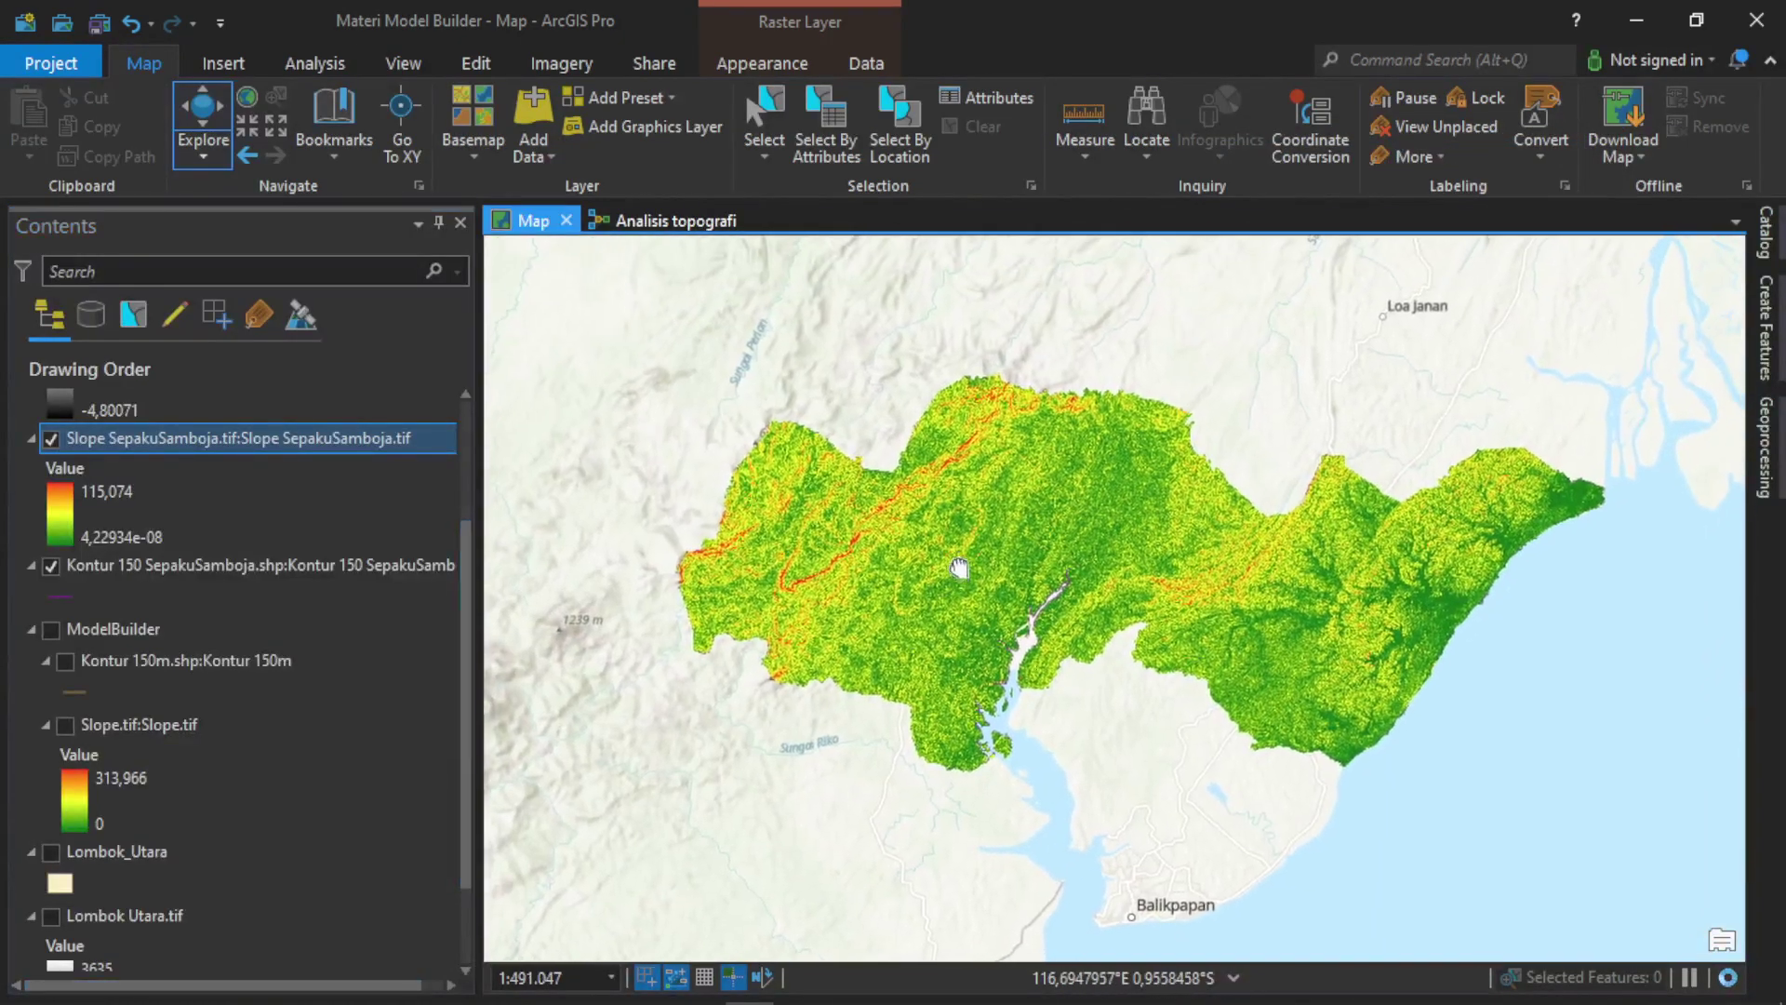
pyautogui.moveTo(270, 566); pyautogui.dragTo(315, 445)
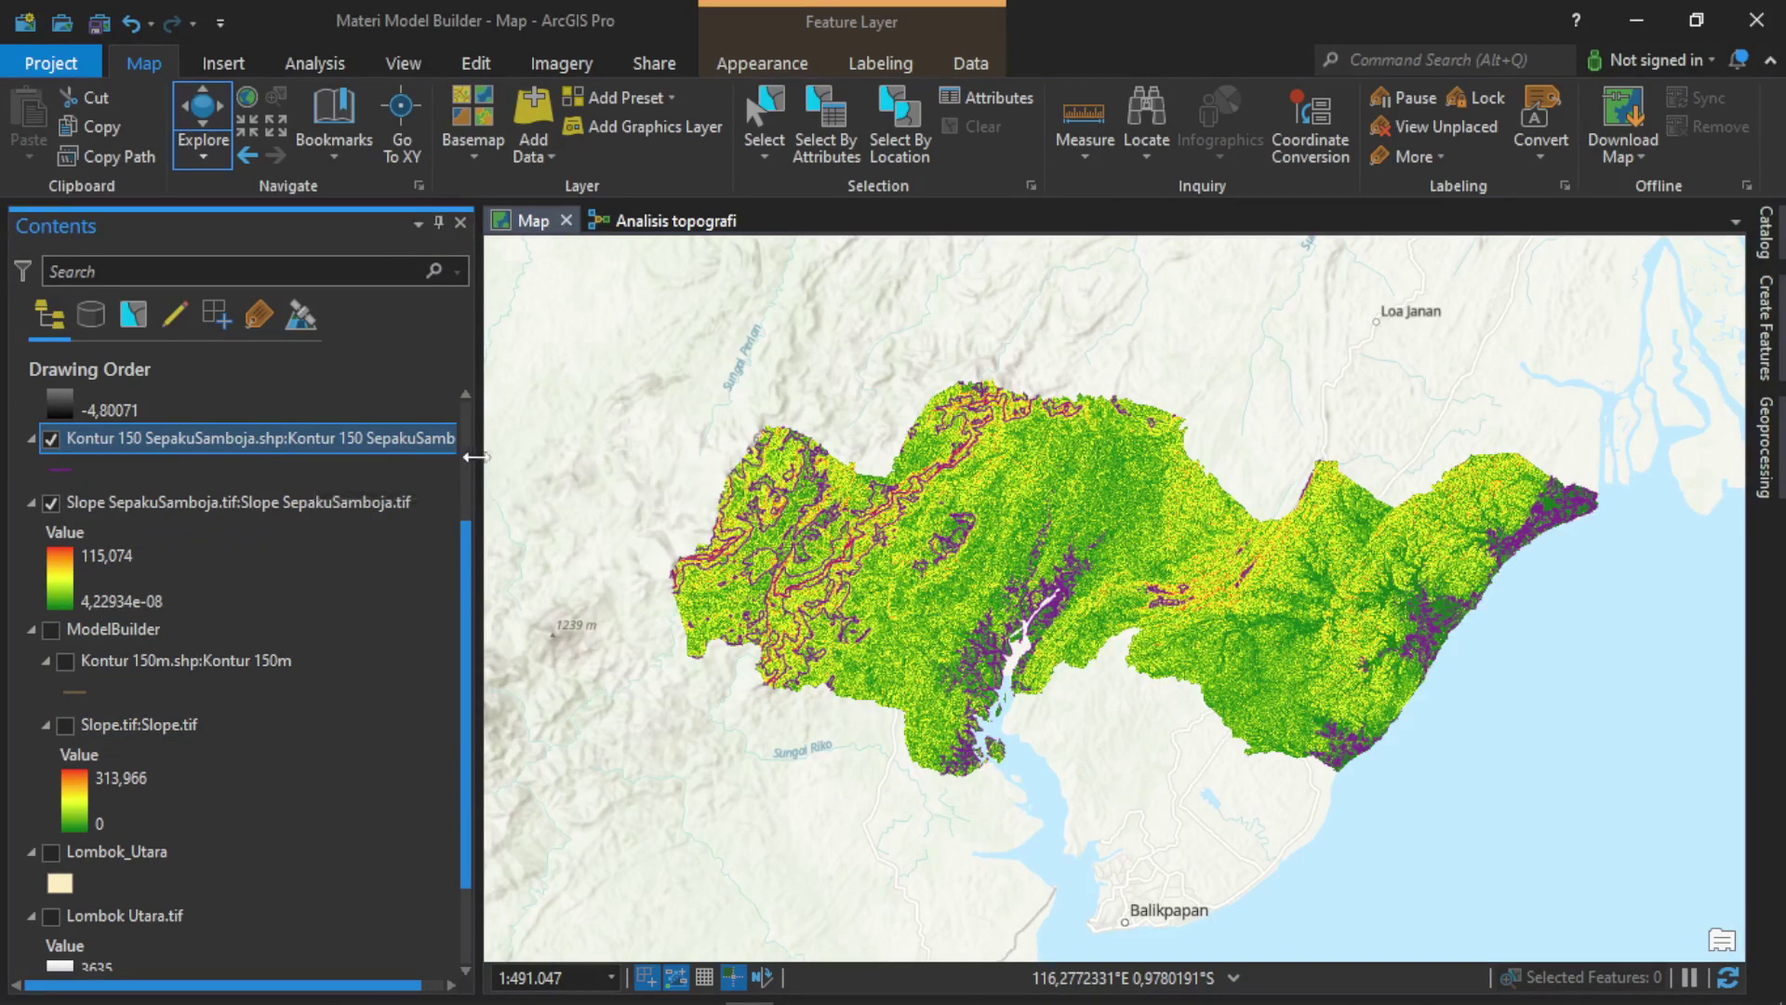
pyautogui.scroll(3, 260, 622)
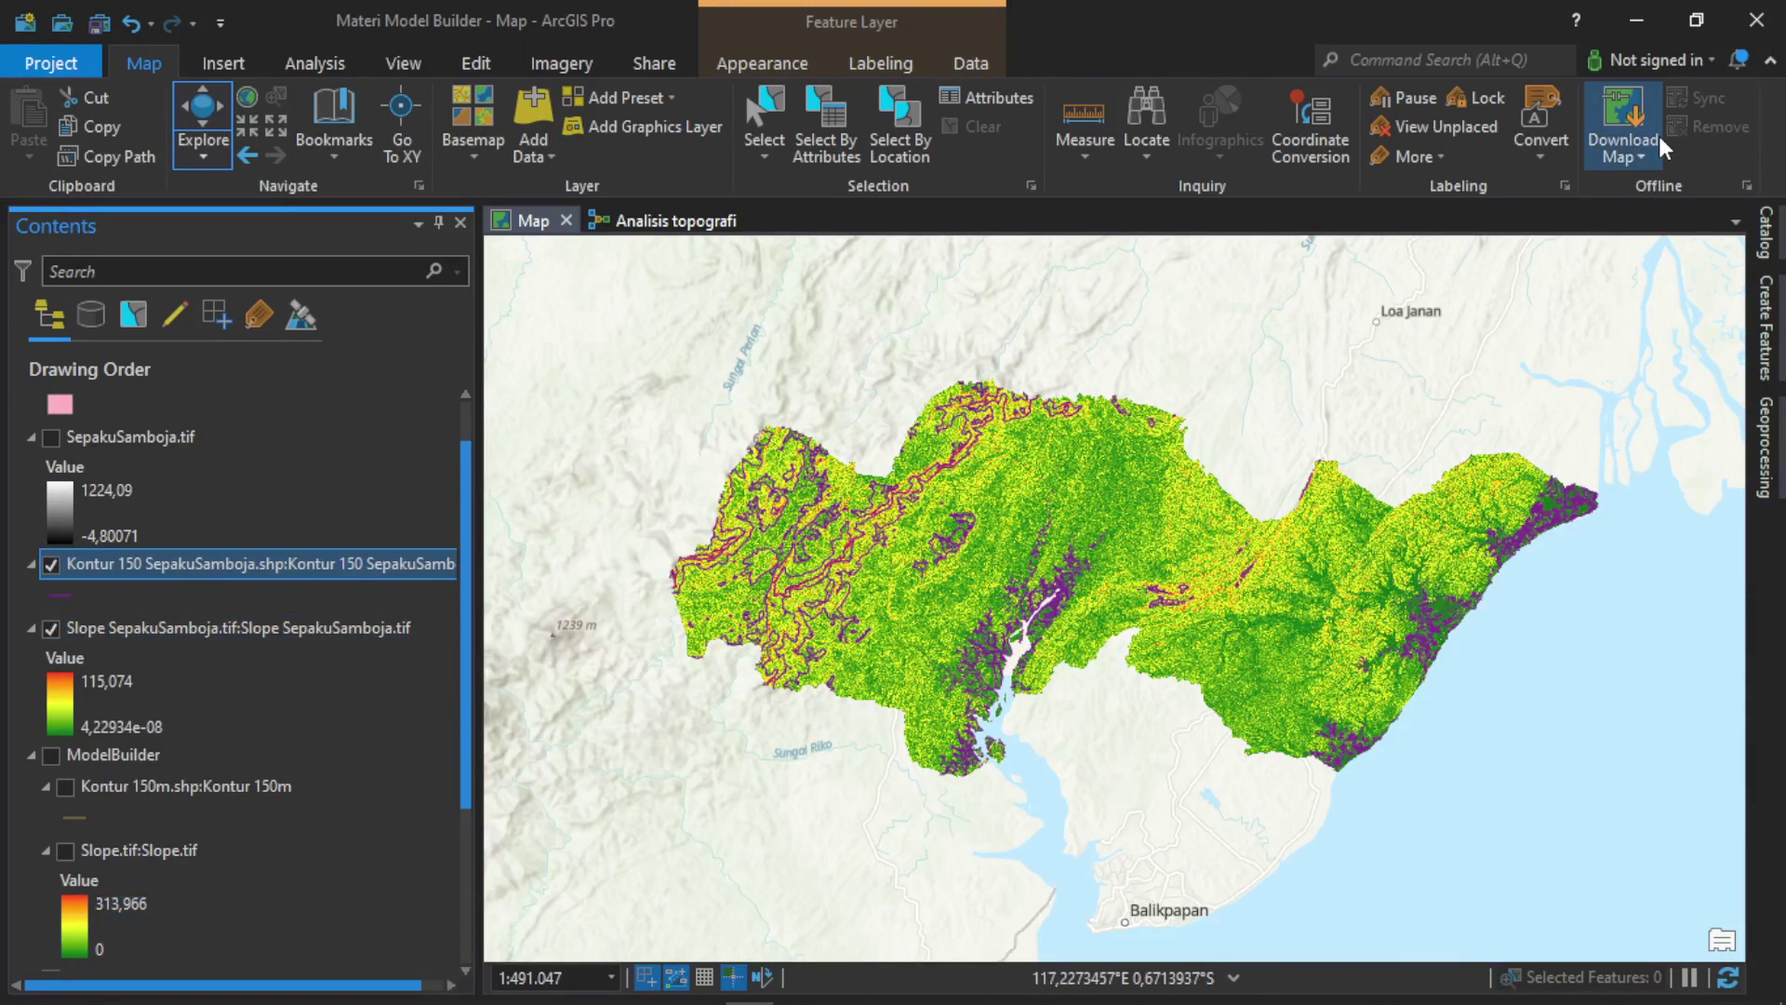
pyautogui.moveTo(558, 995)
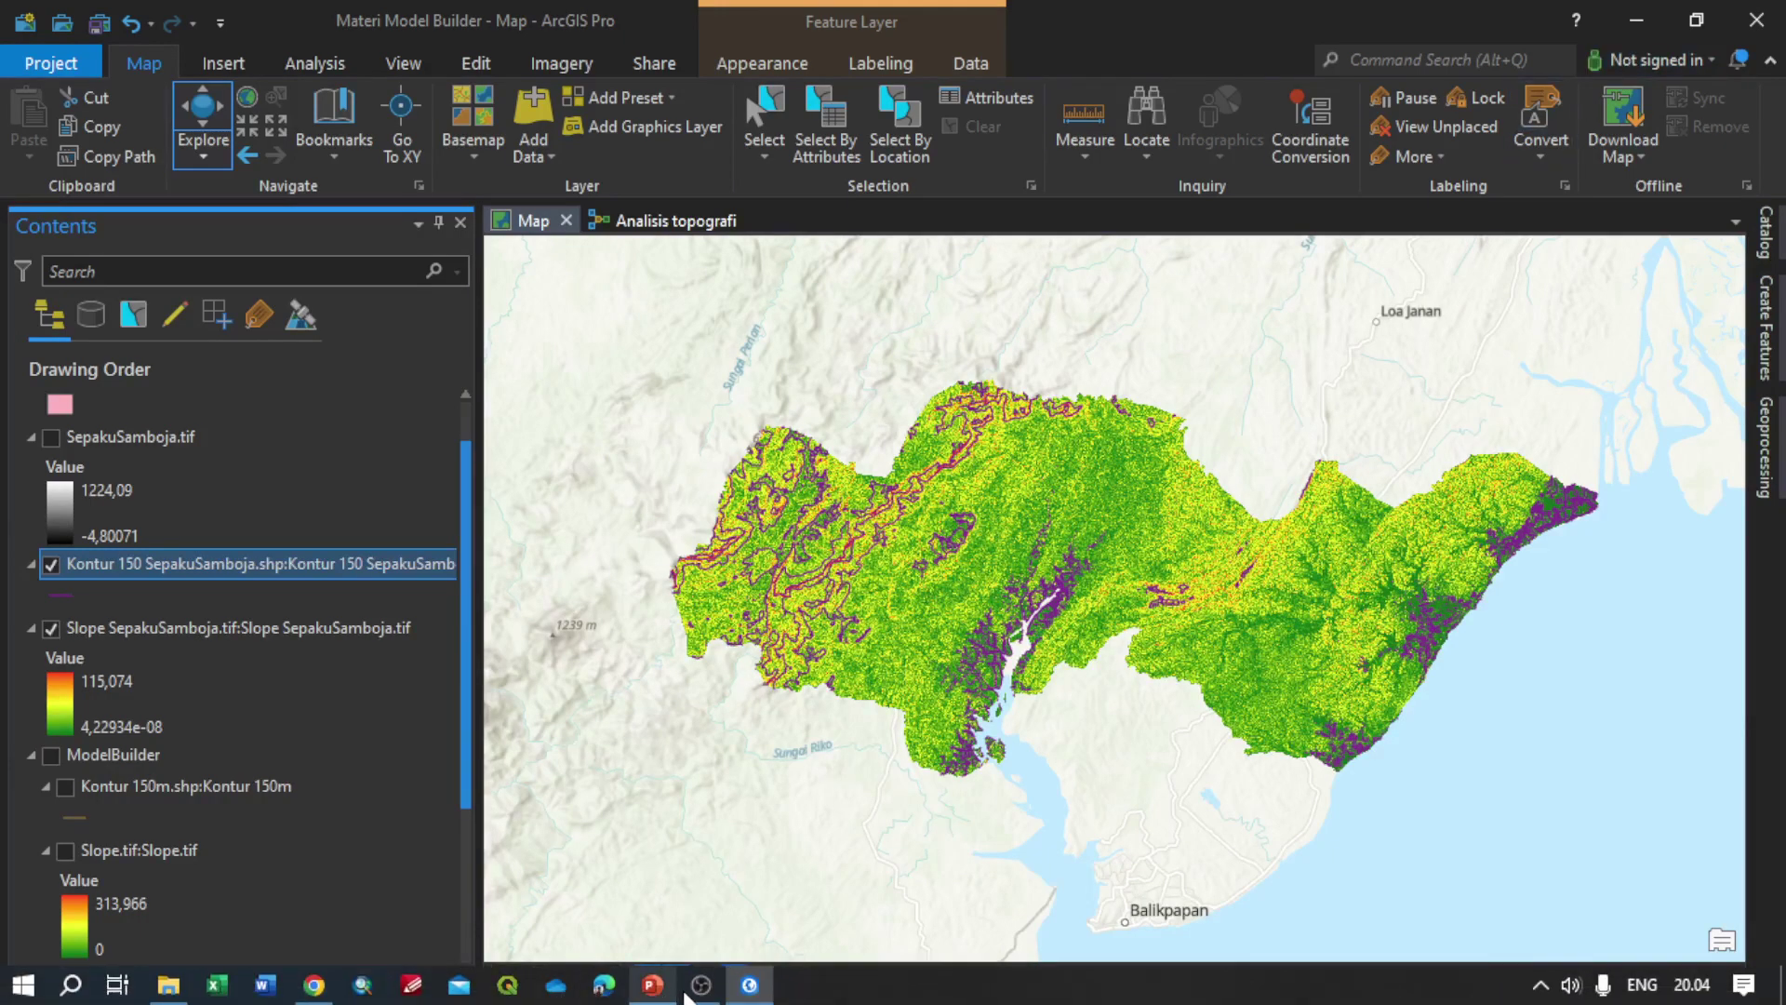
pyautogui.click(701, 985)
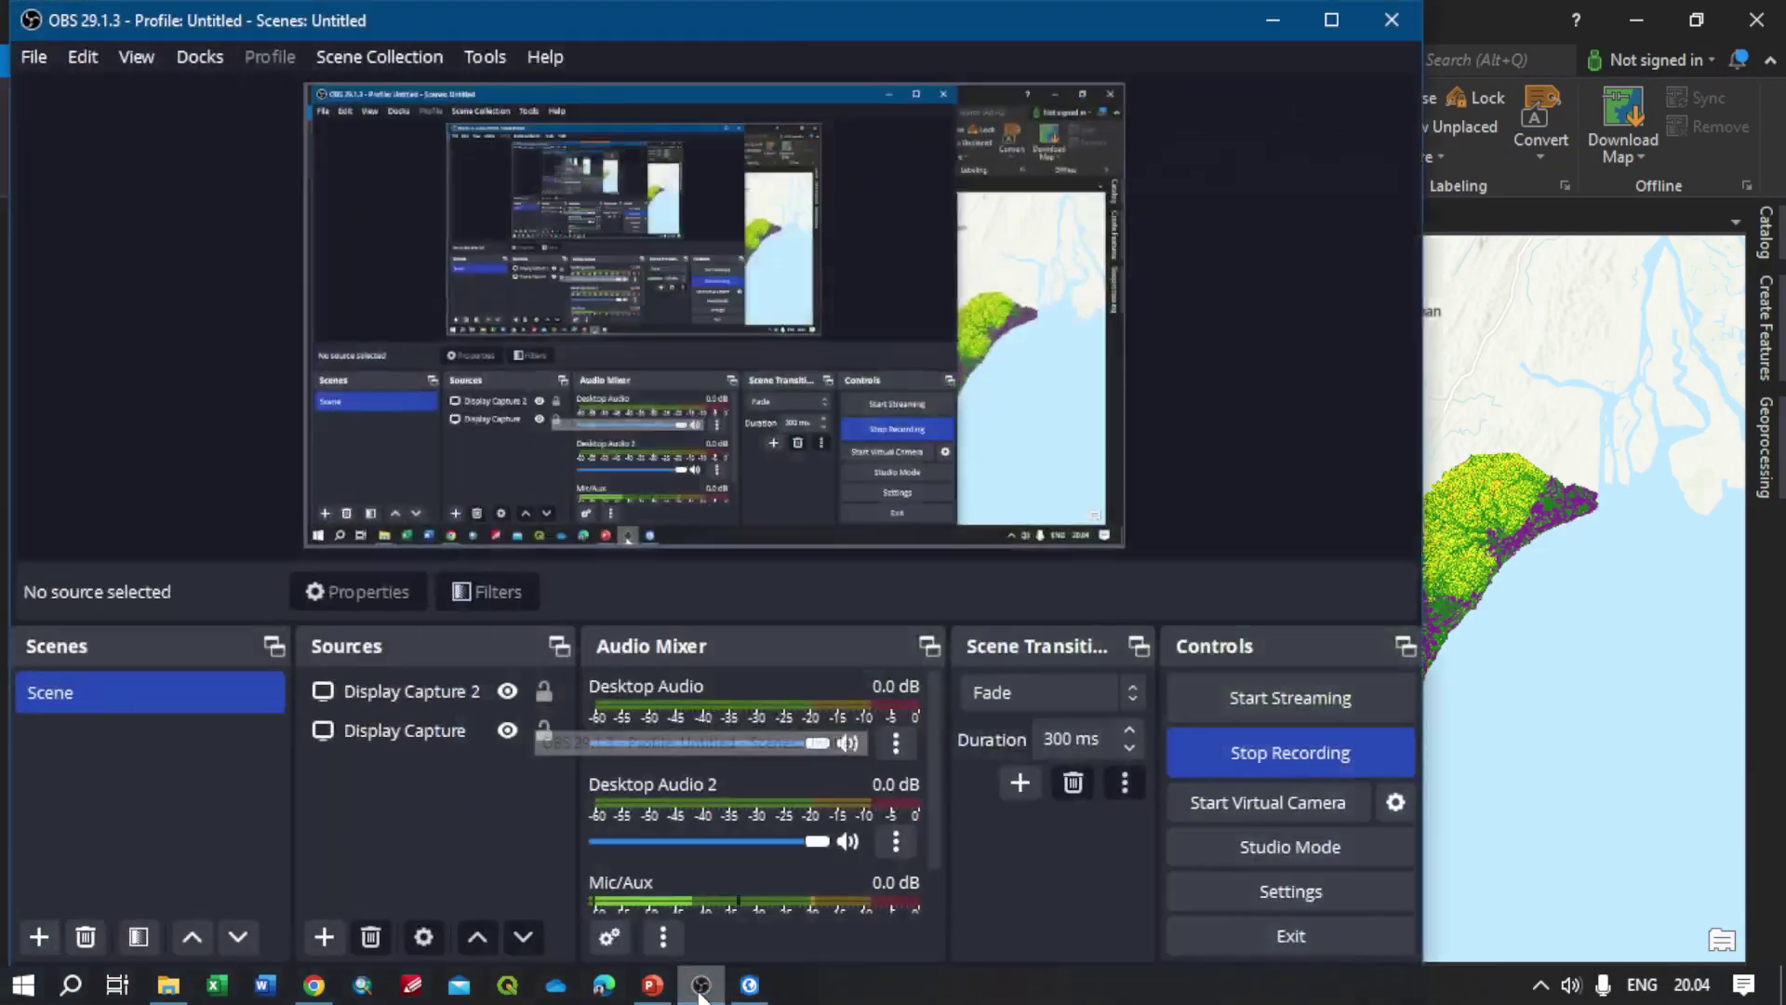